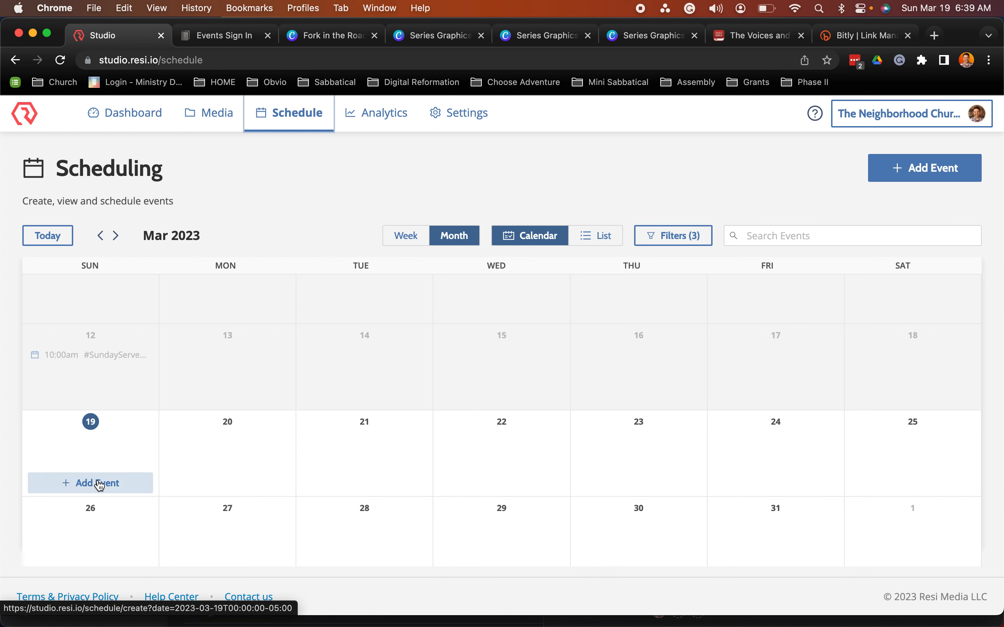
# Add an event on March 19, 2023 and name it "Sunday Worship - Fork in the Road Part 1".
pyautogui.click(100, 483)
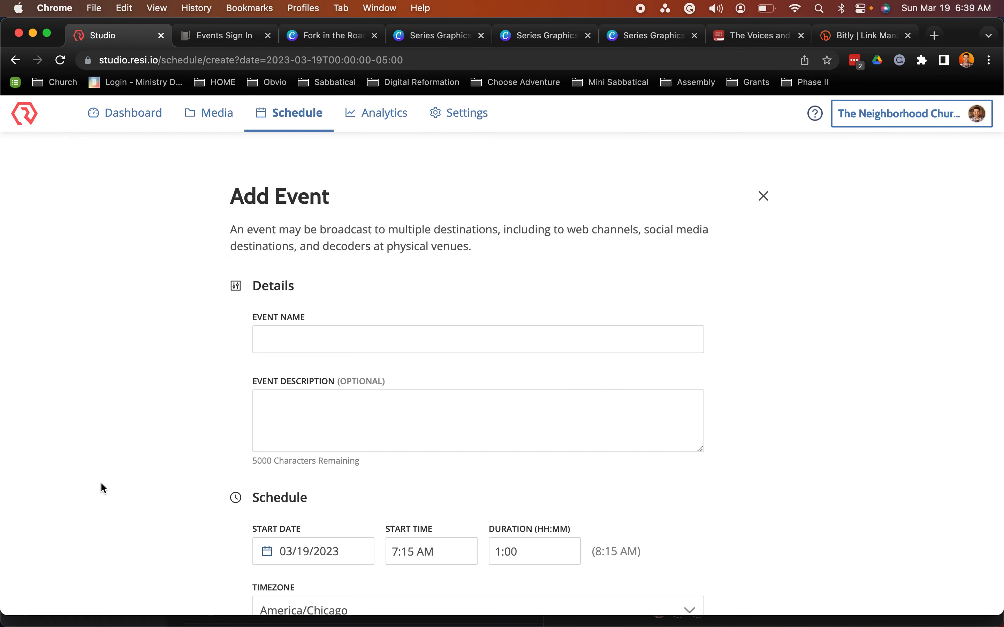
pyautogui.click(270, 338)
pyautogui.write('Sunday Worship -')
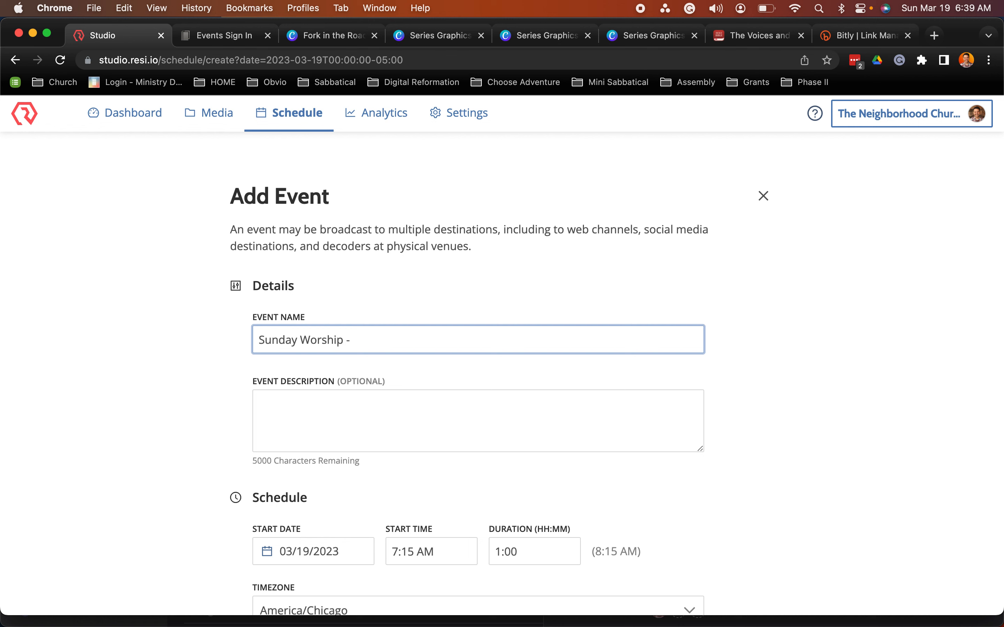
pyautogui.write(' Fork in the Road Part 1')
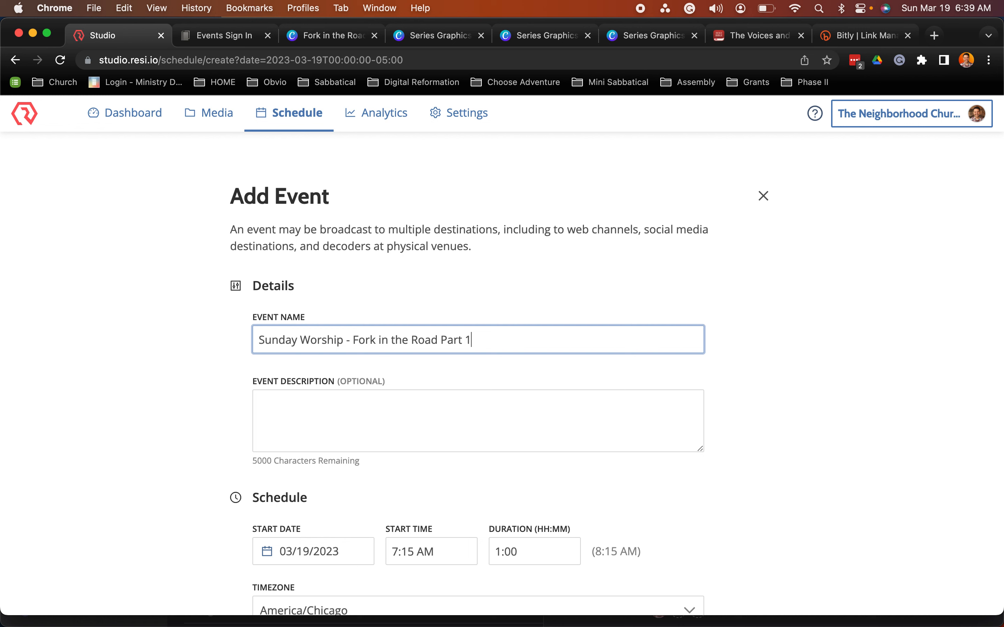
# Move the text "- Fork in the Road Part 1" from the event name into the event description.
pyautogui.moveTo(344, 340); pyautogui.dragTo(498, 343)
pyautogui.press('super+c')
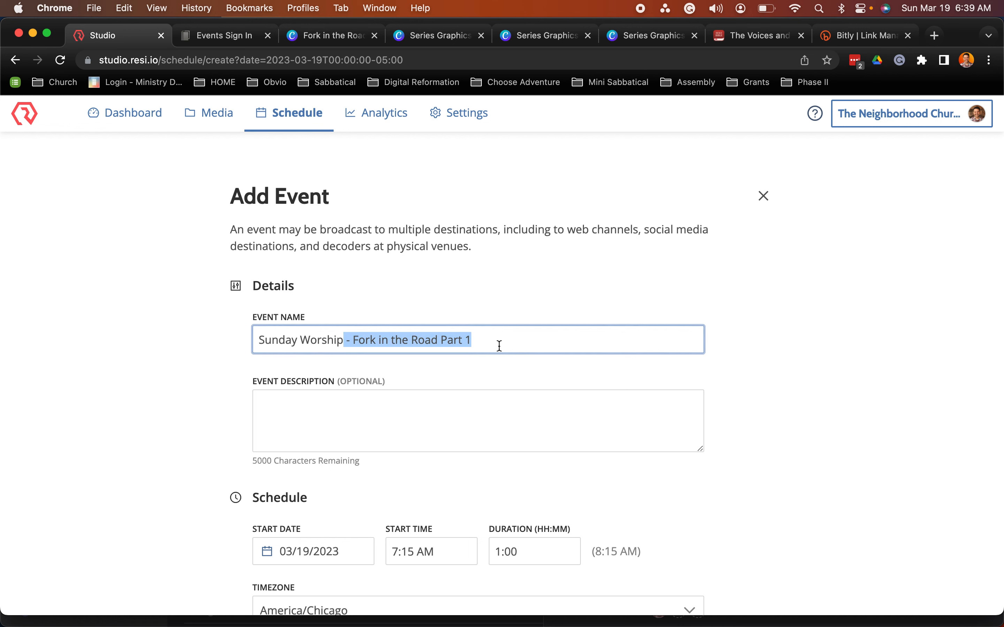
pyautogui.press('BackSpace')
pyautogui.click(393, 405)
pyautogui.press('super+v')
# Complete the event name as "Sunday Worship Live Stream".
pyautogui.click(381, 342)
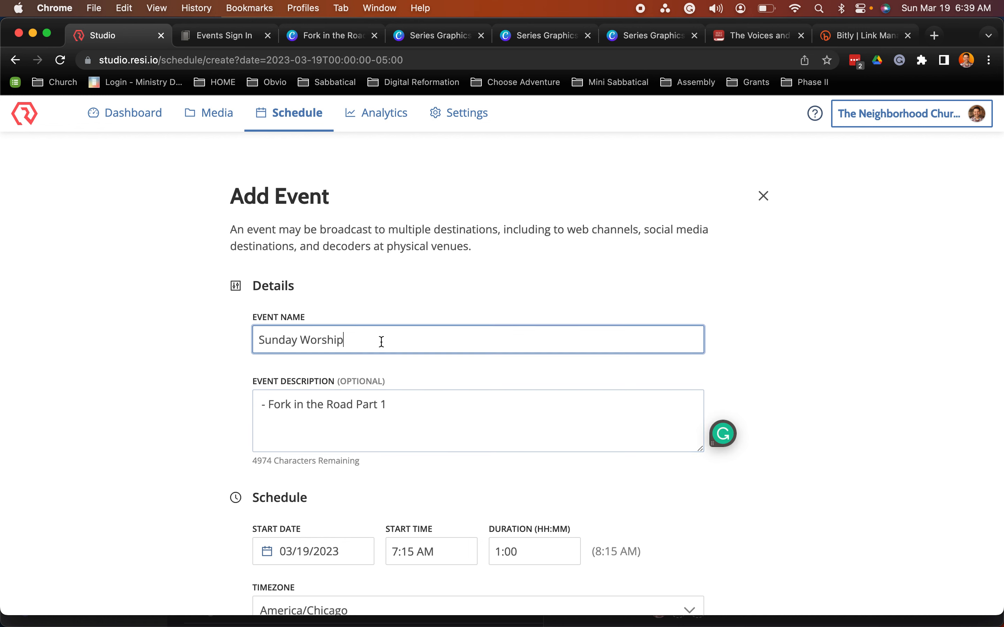
pyautogui.write('Live St')
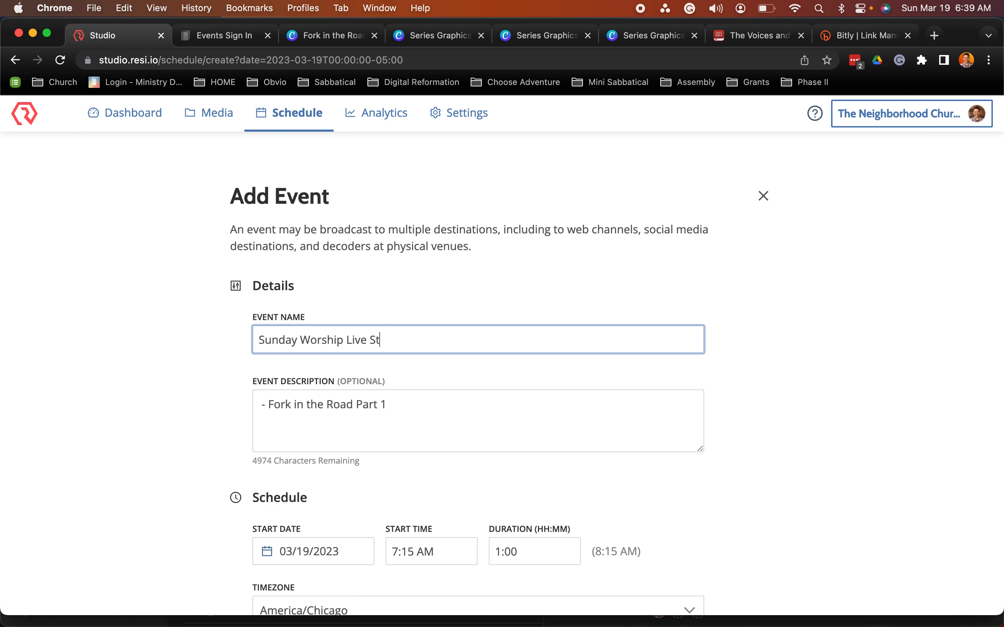
pyautogui.write('ream')
# Set the event's start time to 10:00 AM.
pyautogui.scroll(-2, 328, 383)
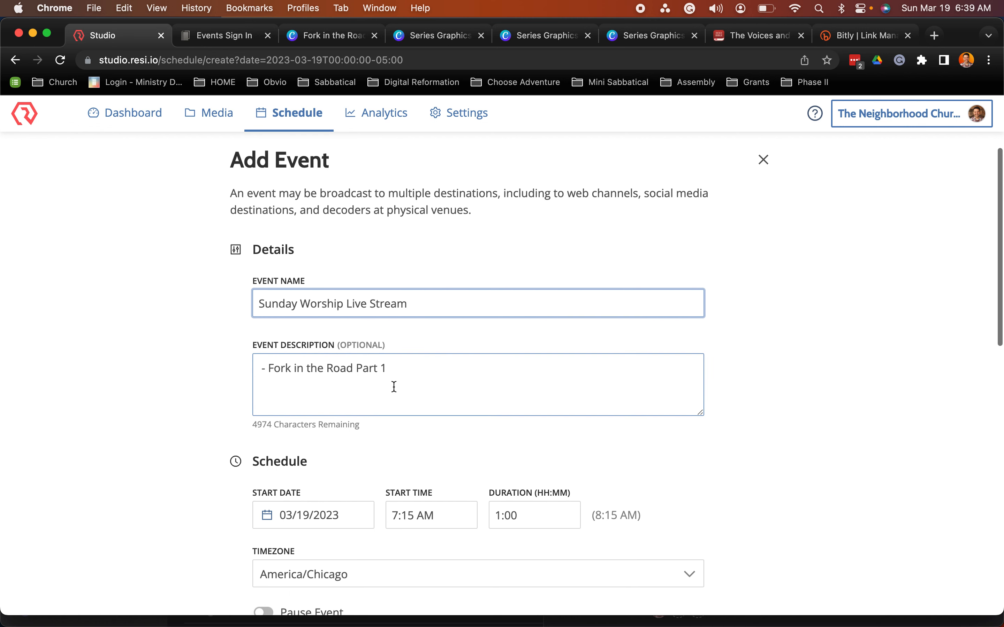
pyautogui.scroll(-8, 312, 356)
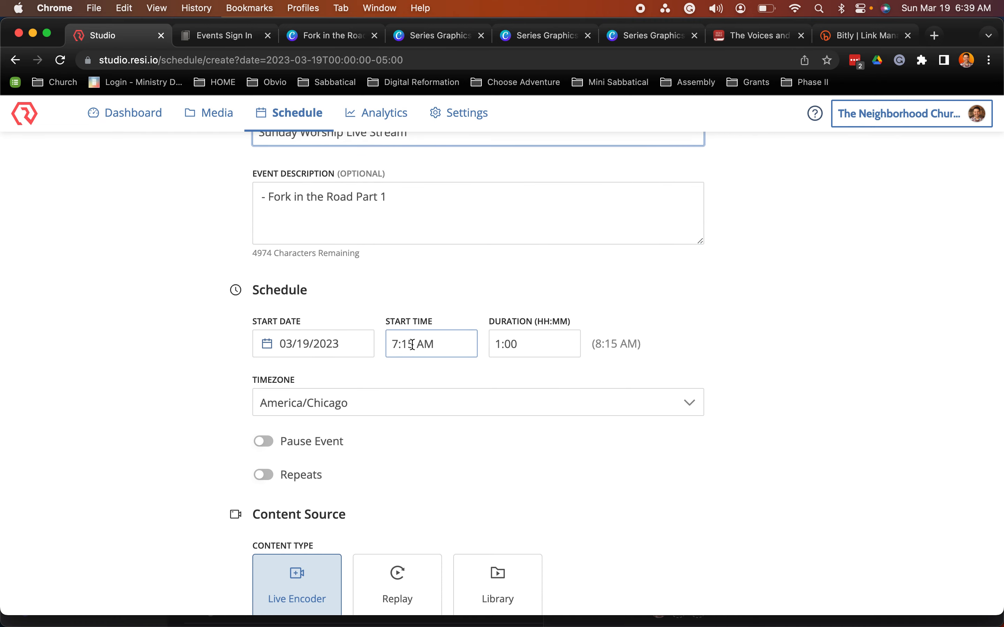
pyautogui.doubleClick(394, 344)
pyautogui.write('10')
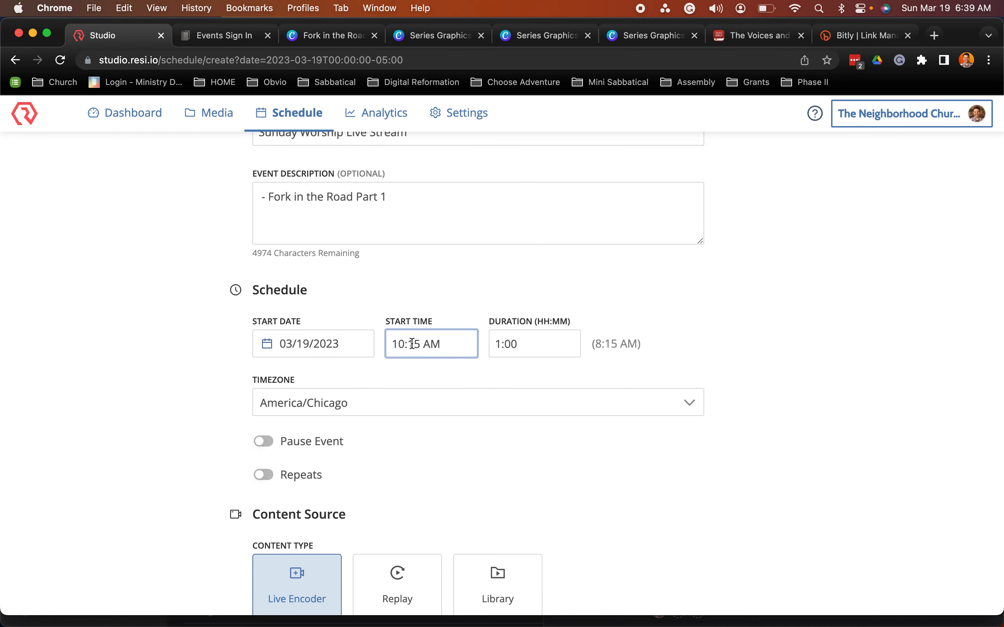
pyautogui.moveTo(405, 344); pyautogui.dragTo(415, 346)
pyautogui.write(':00')
pyautogui.press('Delete')
pyautogui.press('Delete')
pyautogui.press('Delete')
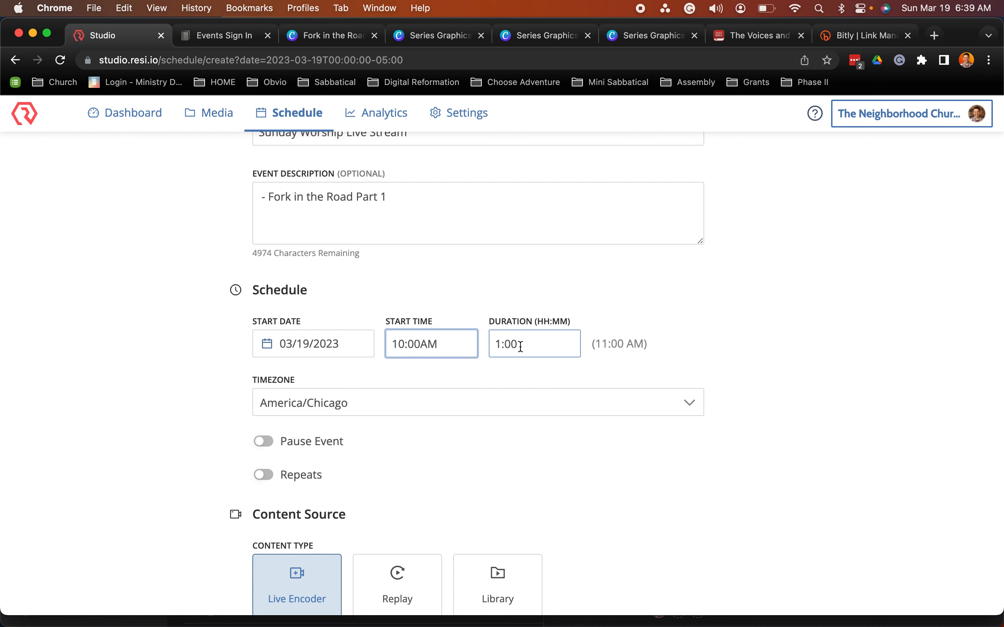
# Set the event's duration to 2:00 hours.
pyautogui.moveTo(522, 348); pyautogui.dragTo(507, 346)
pyautogui.doubleClick(498, 344)
pyautogui.write('2')
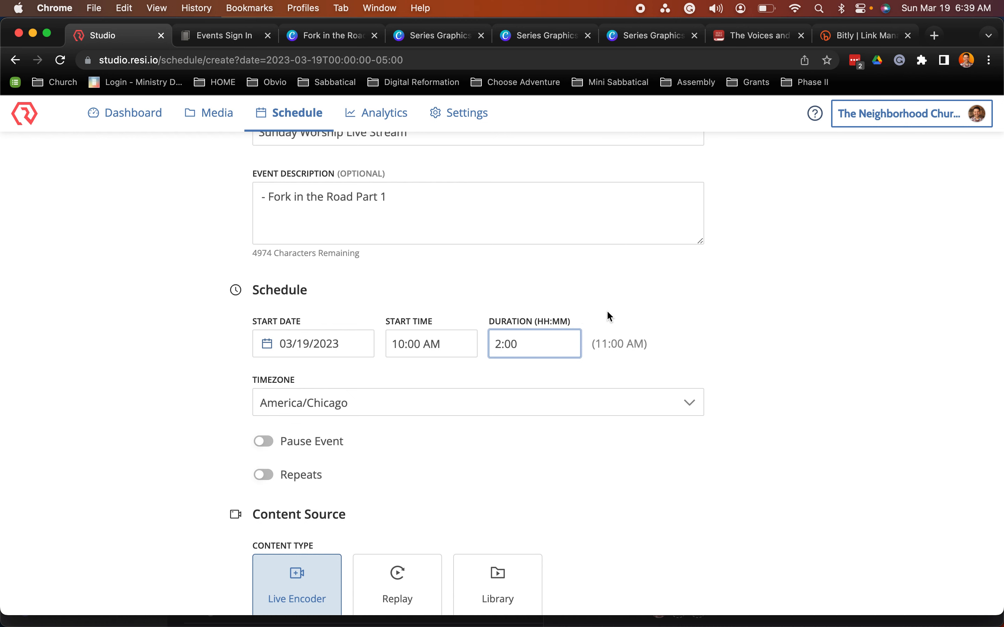
pyautogui.click(644, 307)
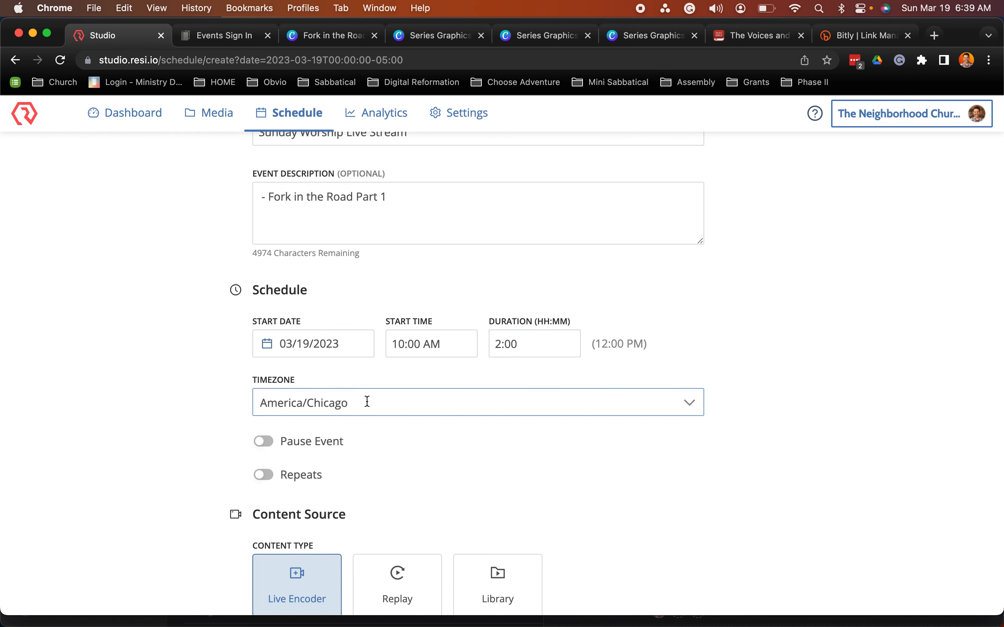
# Choose Encoder E1200-4 E10003205 as the live encoder and TNC Bentonville - Events as the encoder channel.
pyautogui.scroll(-3, 367, 402)
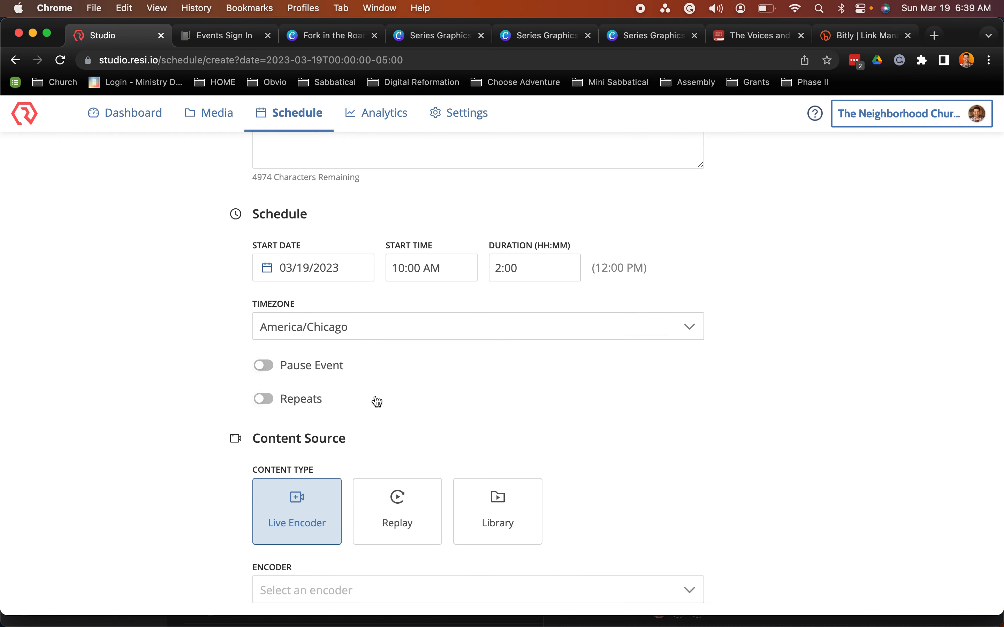
pyautogui.scroll(-5, 376, 402)
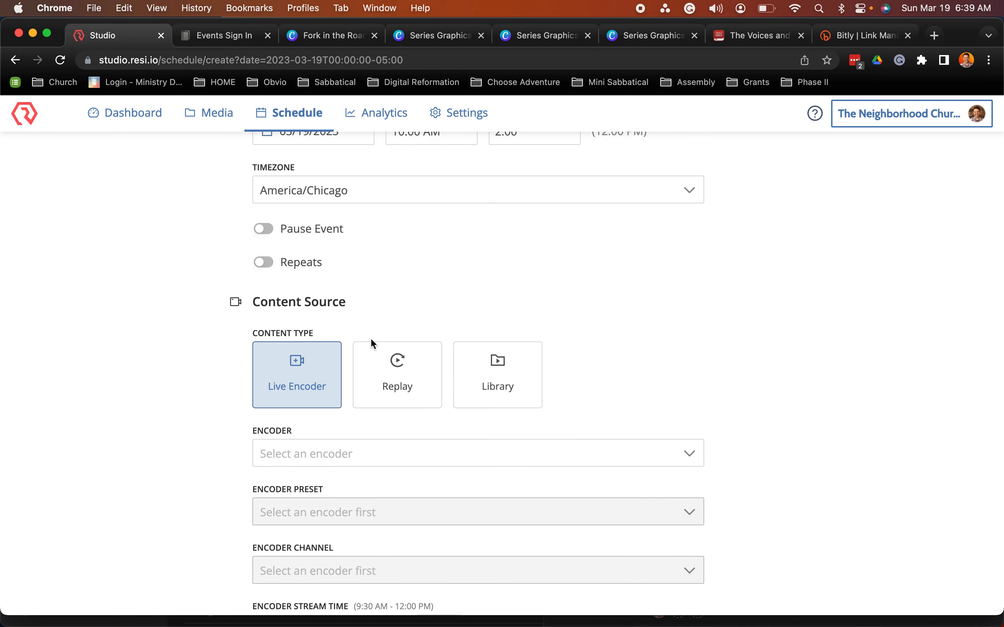
pyautogui.scroll(-5, 612, 251)
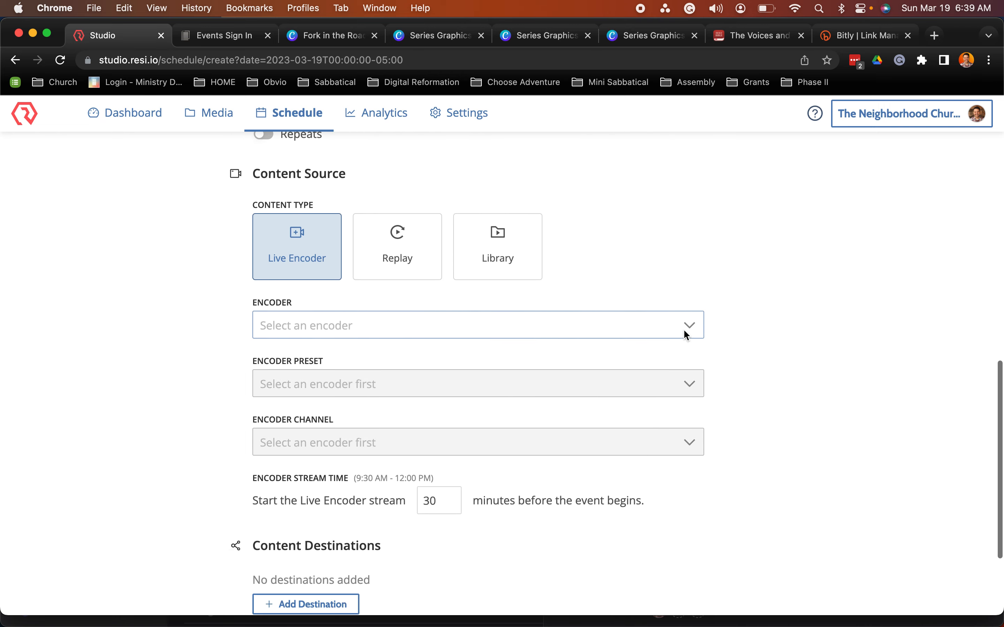
pyautogui.click(684, 331)
pyautogui.click(587, 356)
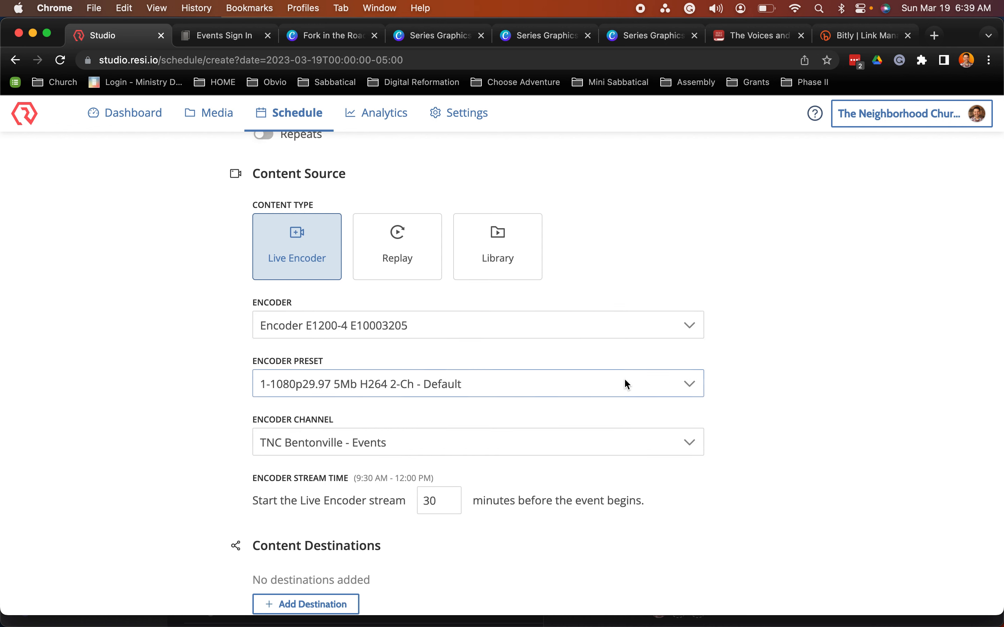
pyautogui.scroll(-4, 383, 351)
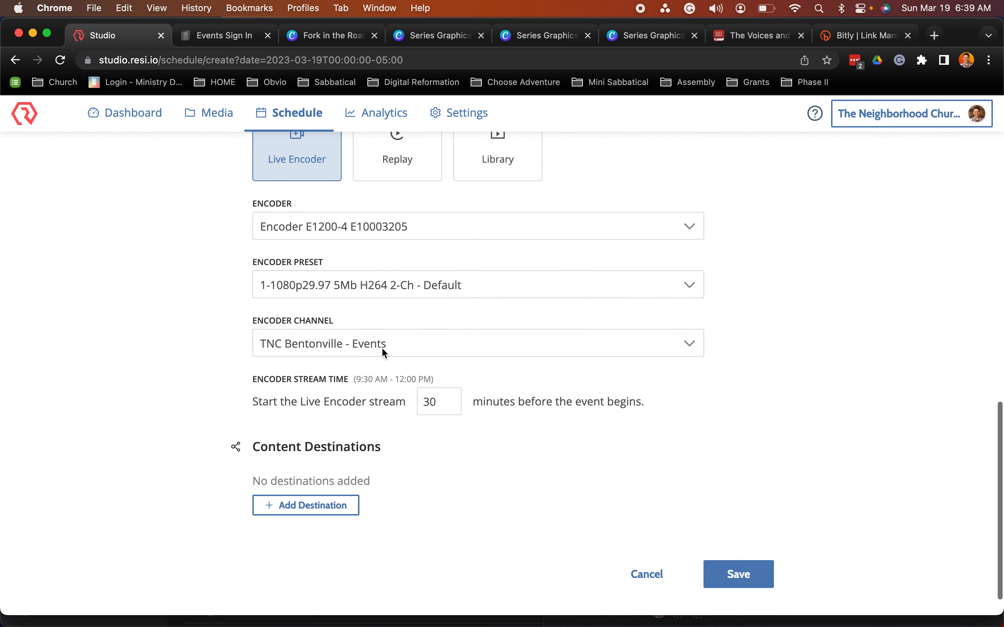
pyautogui.click(451, 342)
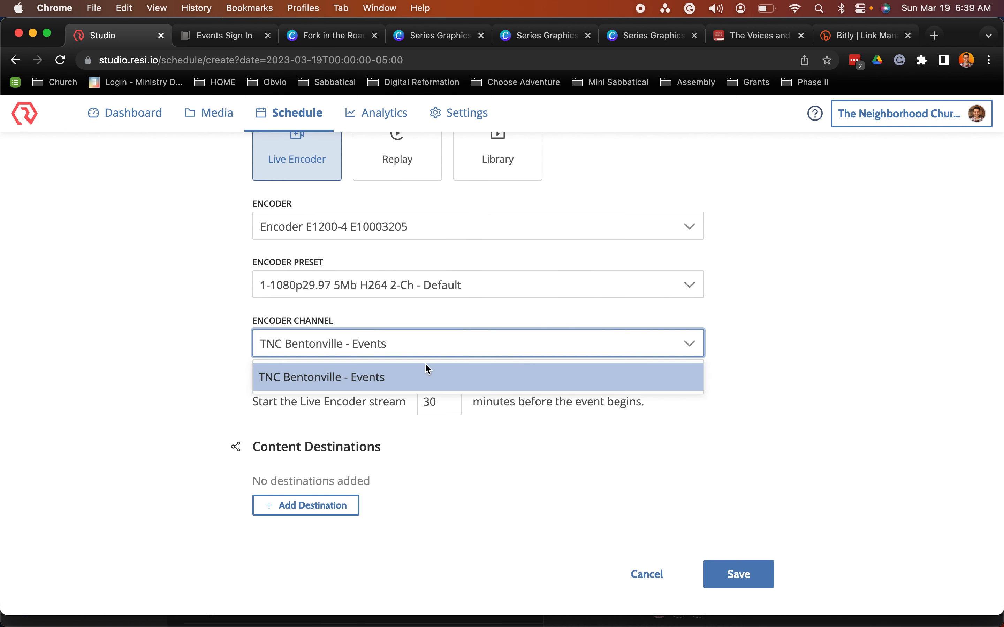
pyautogui.click(427, 373)
# Set the Live Encoder stream to start 120 minutes before the event begins.
pyautogui.scroll(-1, 405, 328)
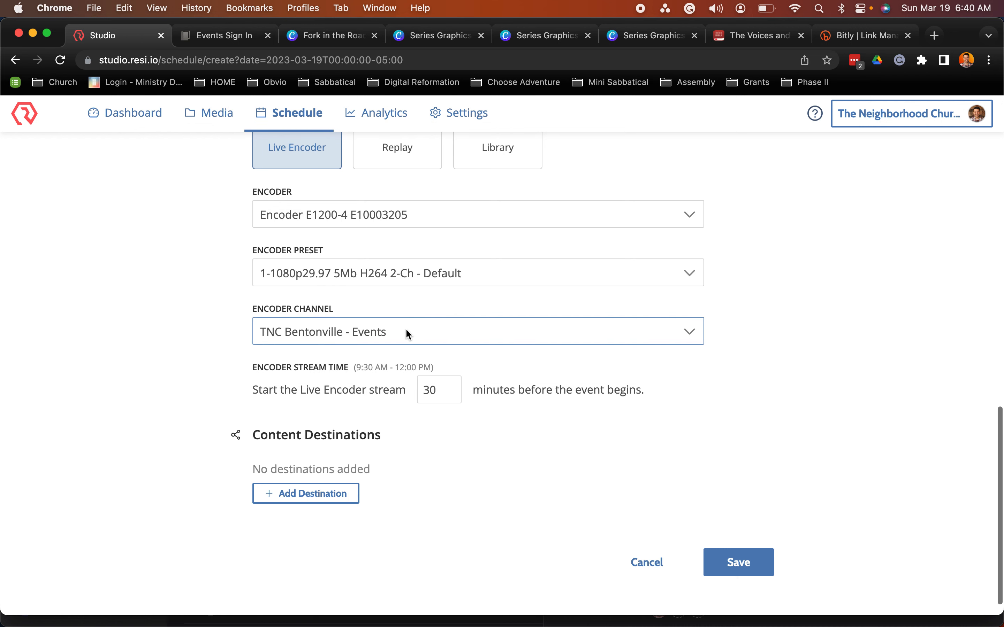
pyautogui.click(425, 388)
pyautogui.press('BackSpace')
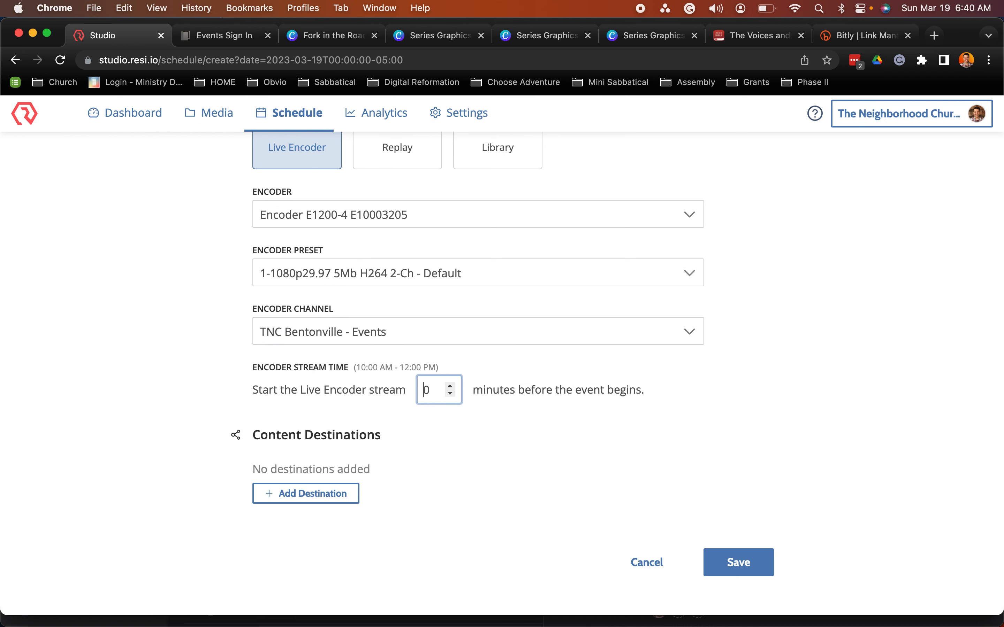
pyautogui.write('12')
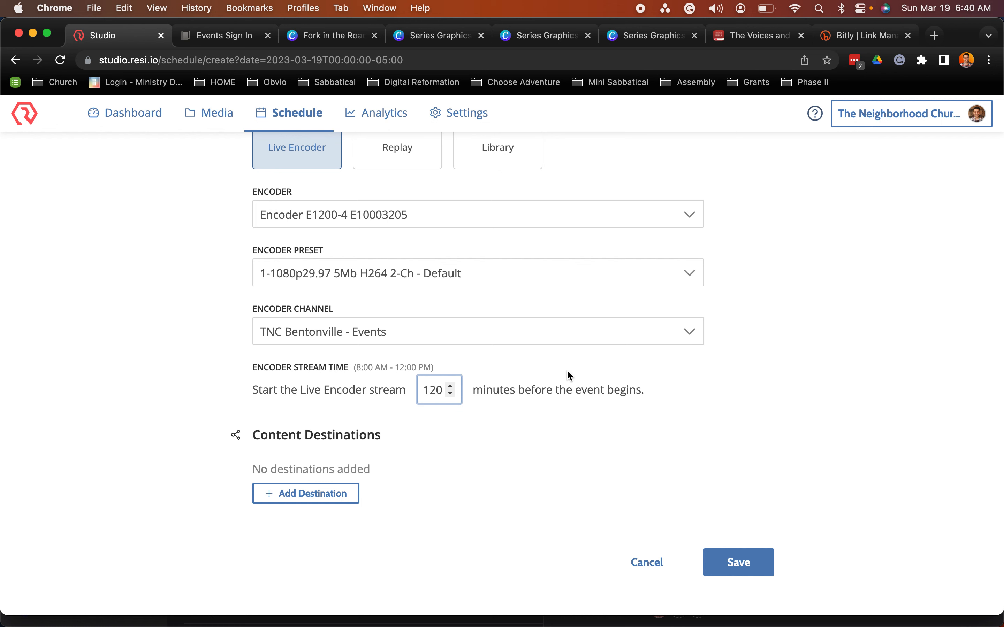
pyautogui.click(576, 409)
# Start a Facebook destination using the linked personal account and the page The Neighborhood Church.
pyautogui.scroll(-1, 408, 451)
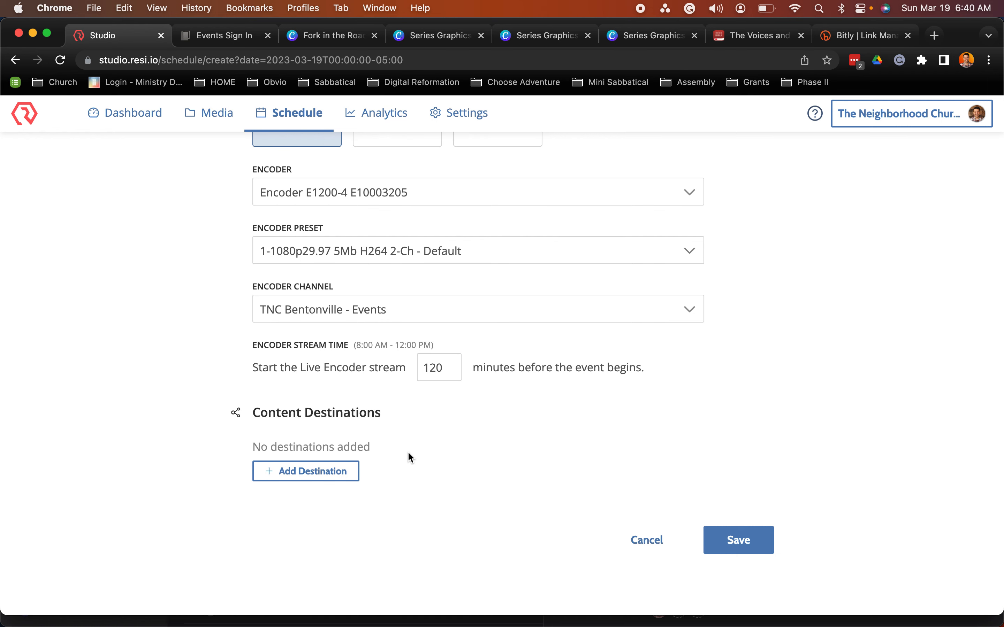
pyautogui.click(323, 472)
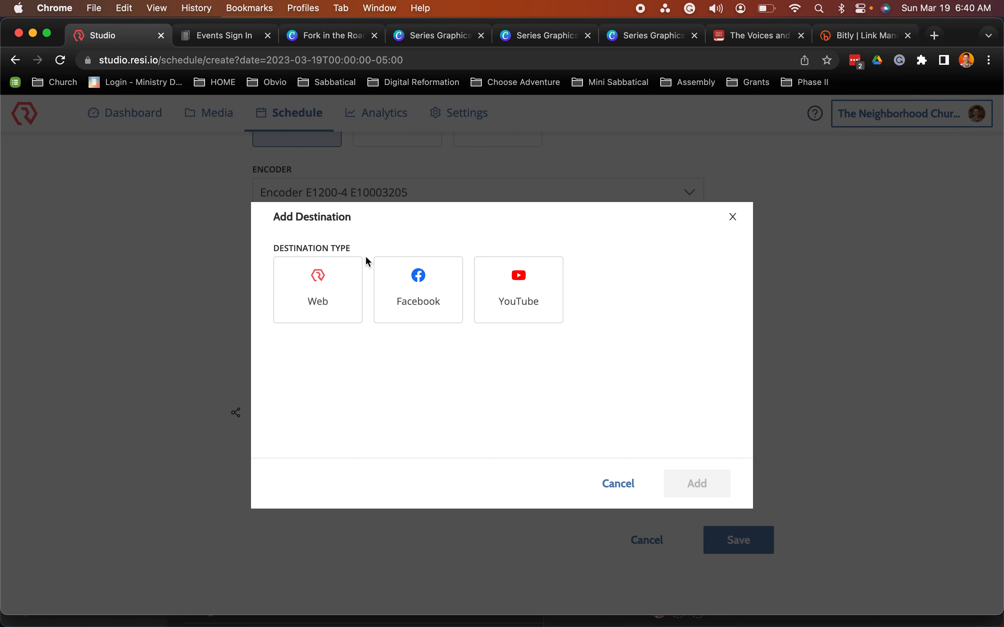
pyautogui.click(394, 289)
pyautogui.click(334, 302)
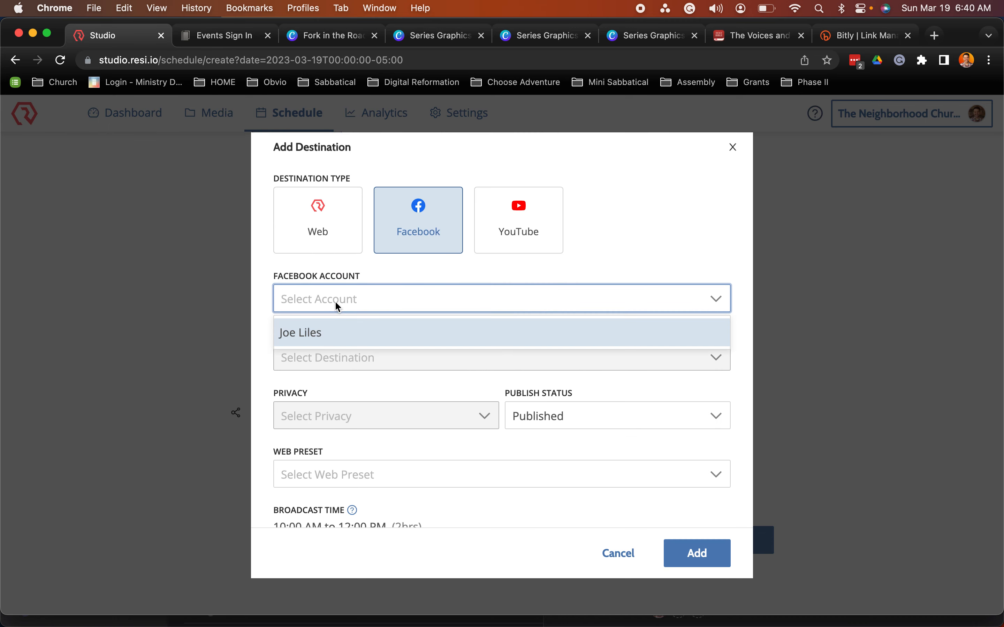
pyautogui.click(327, 331)
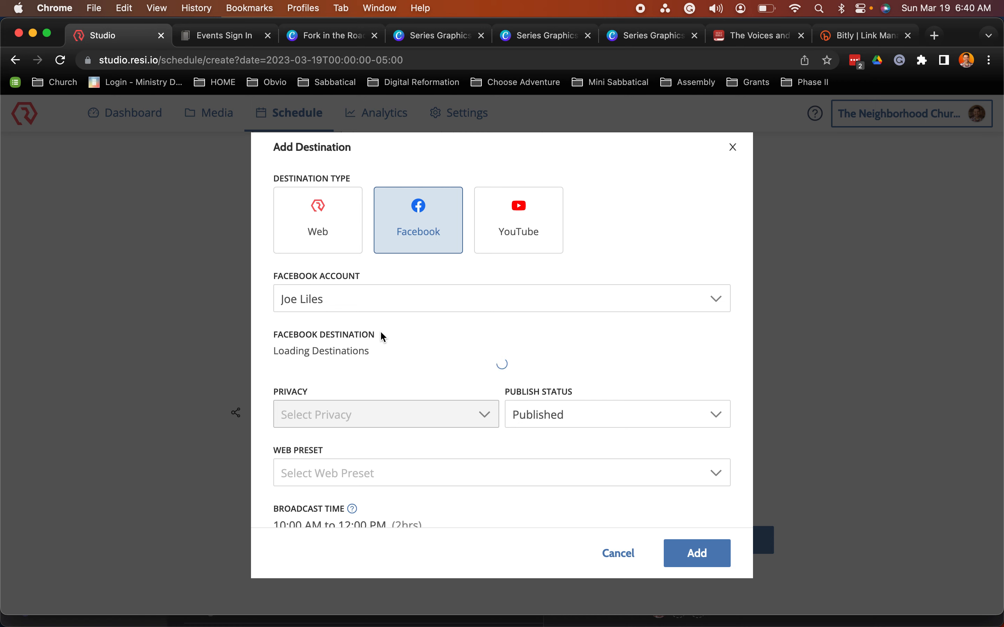
pyautogui.click(379, 358)
pyautogui.scroll(-5, 379, 409)
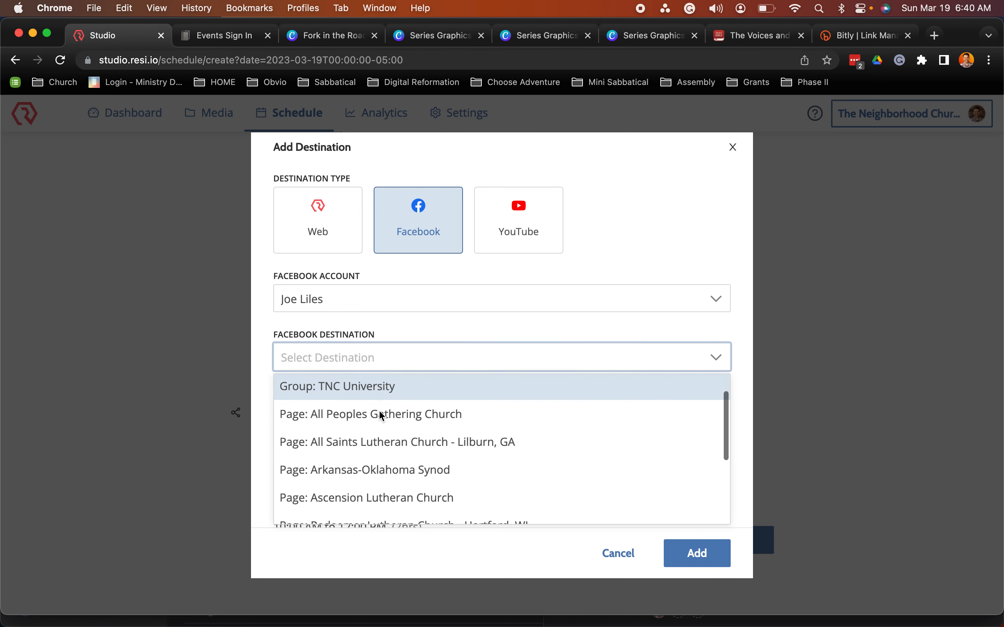
pyautogui.click(371, 434)
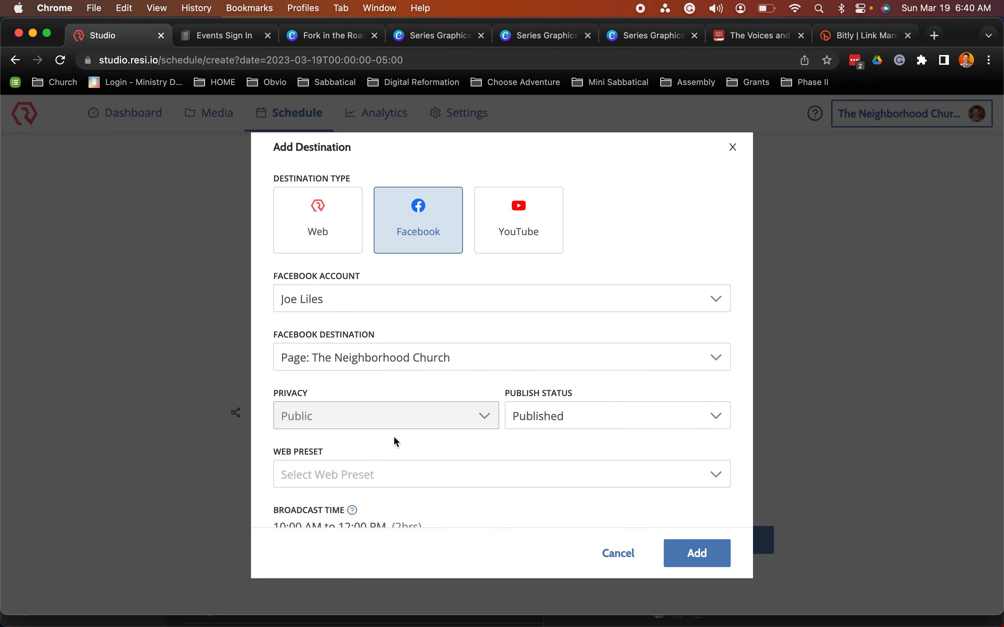
# Set the Facebook destination's publish status to Scheduled Post and its web preset to Default.
pyautogui.click(557, 412)
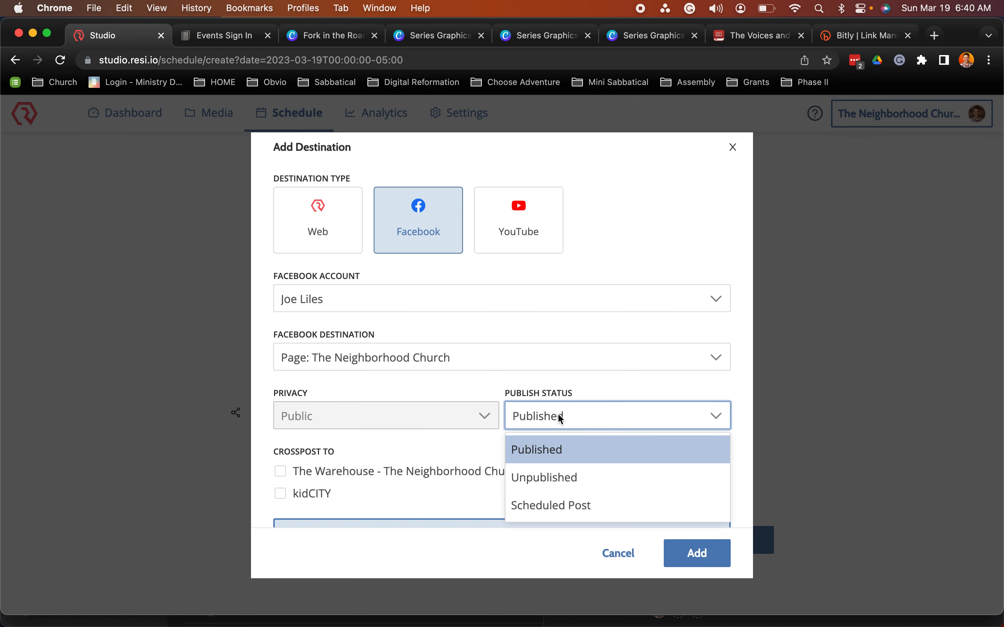
pyautogui.click(554, 499)
pyautogui.scroll(-5, 500, 379)
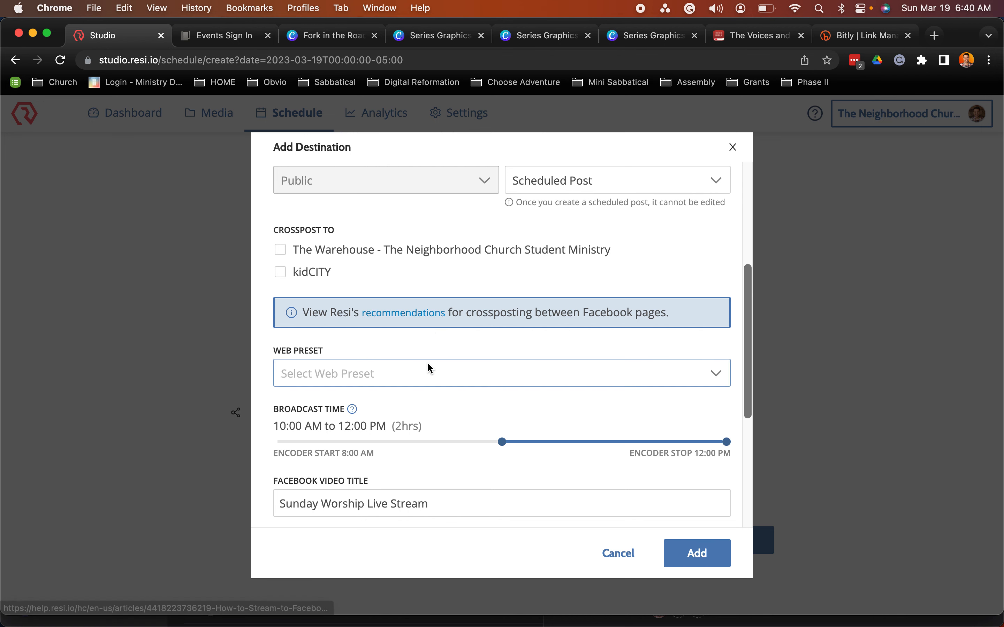
pyautogui.click(433, 374)
pyautogui.click(409, 407)
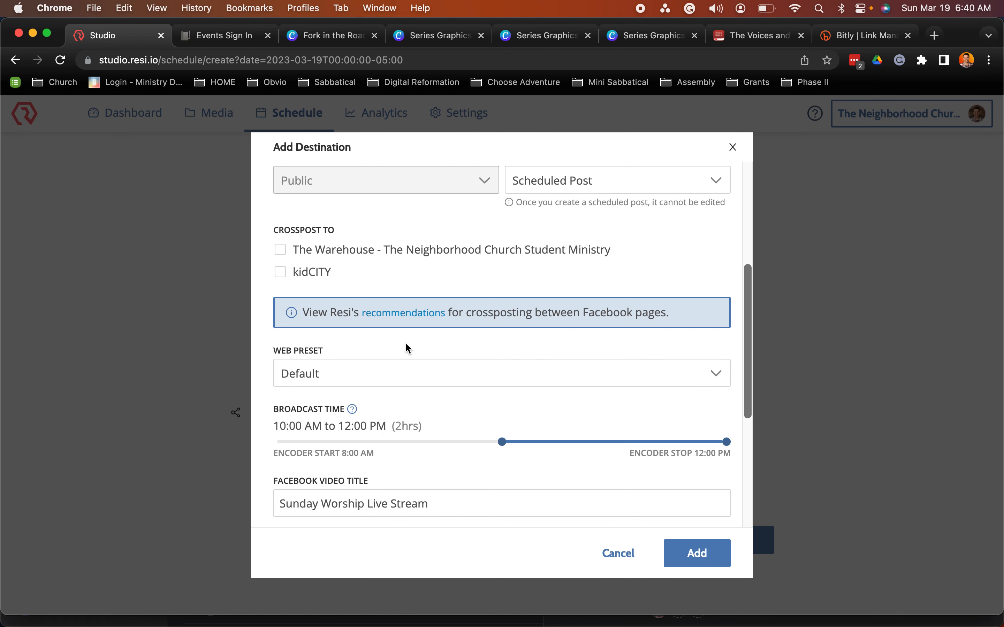
# Review the broadcast time, video title and video description of the Facebook destination.
pyautogui.scroll(-3, 406, 347)
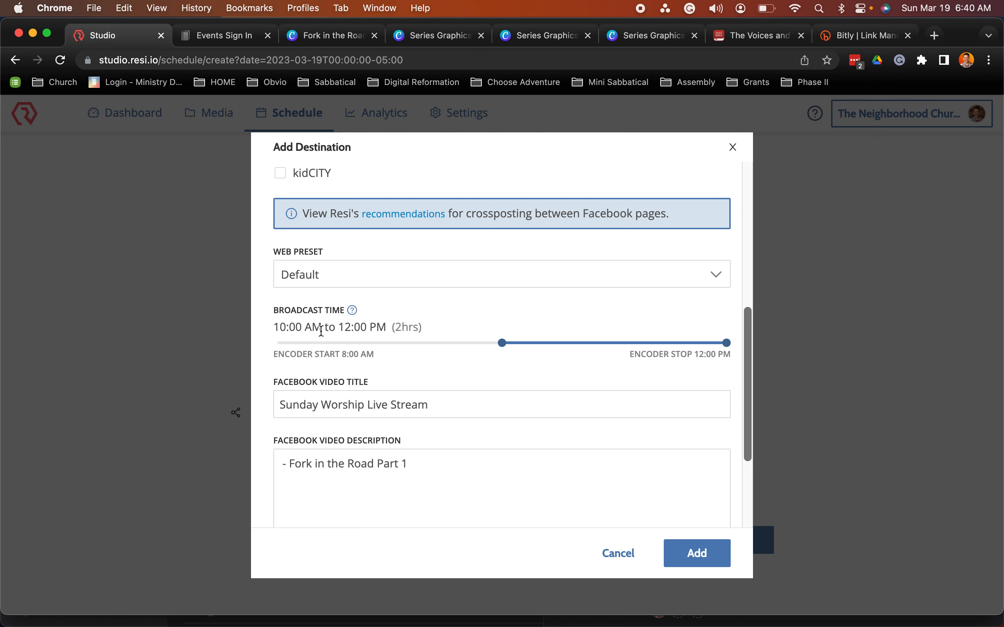
pyautogui.click(323, 407)
pyautogui.tripleClick(323, 408)
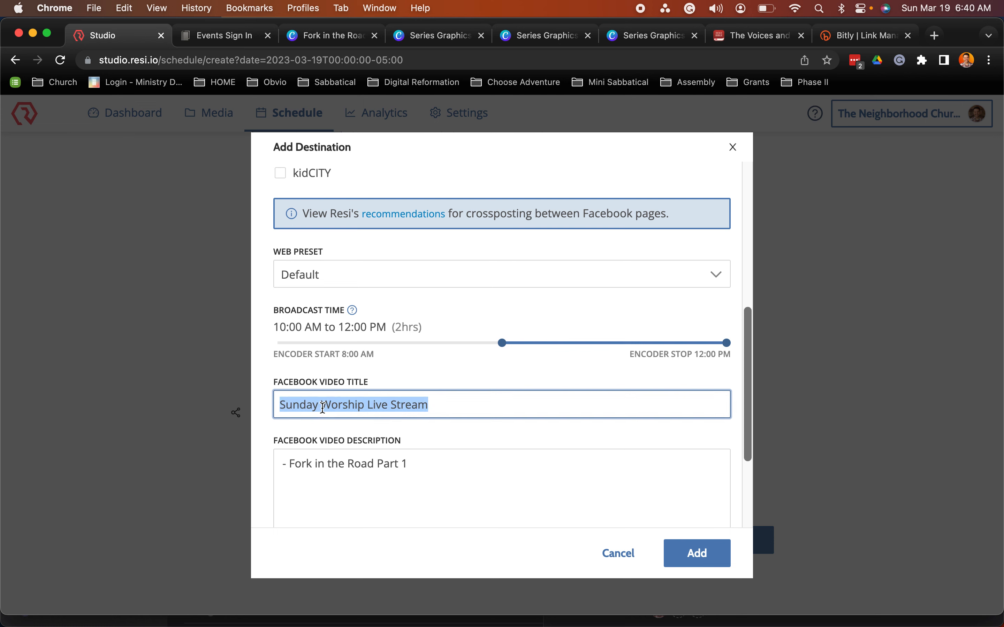
pyautogui.tripleClick(326, 472)
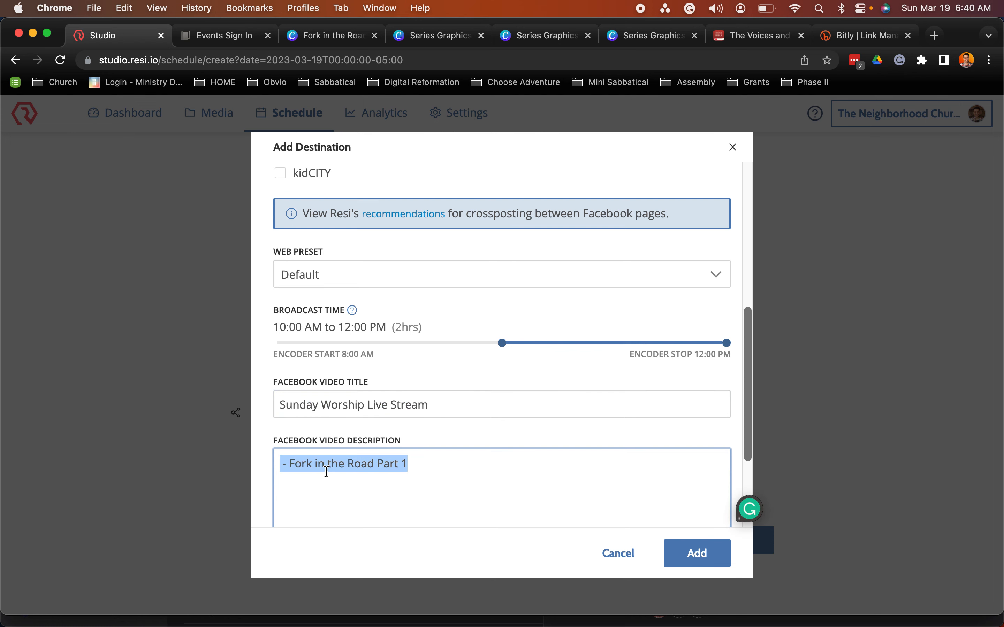
pyautogui.scroll(-3, 317, 393)
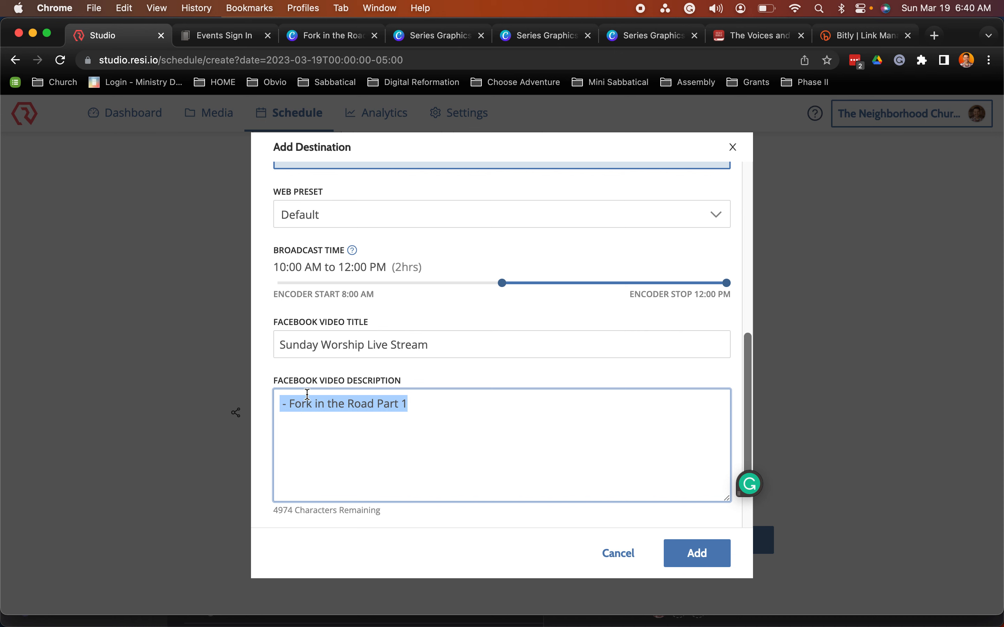
# Switch to Asana and correct "not" to "but not" in the last sentence of the Synopsis task's summary.
pyautogui.press('super+Tab')
pyautogui.press('super+Tab')
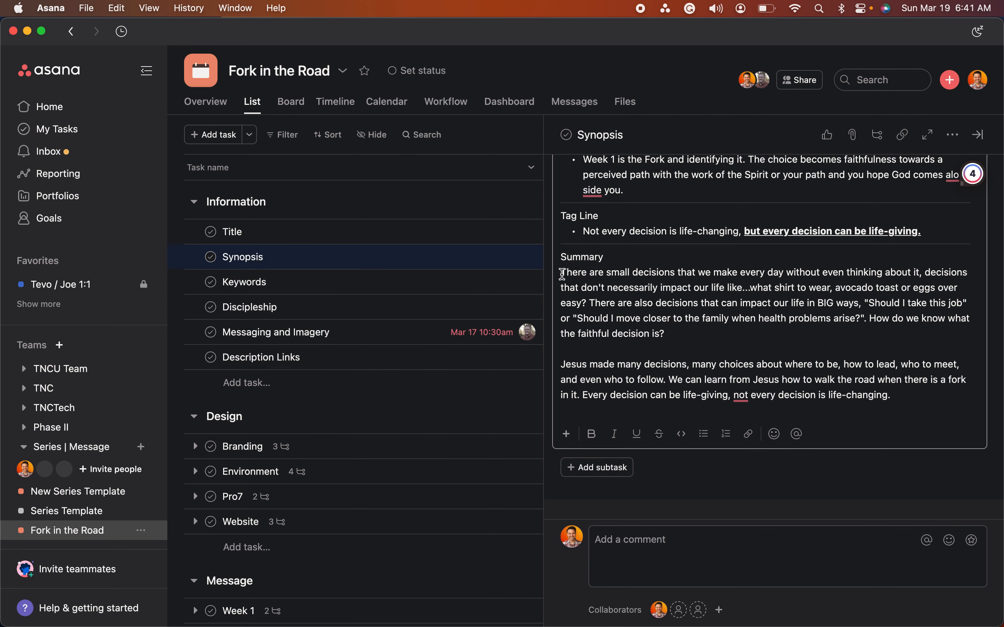
pyautogui.moveTo(562, 274); pyautogui.dragTo(896, 395)
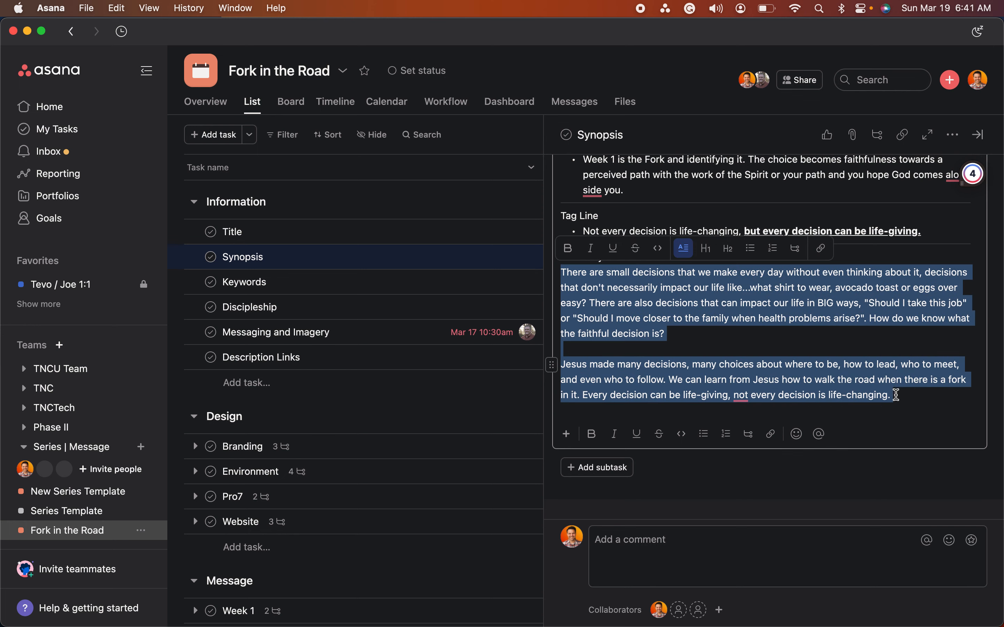
pyautogui.click(769, 383)
pyautogui.moveTo(746, 395)
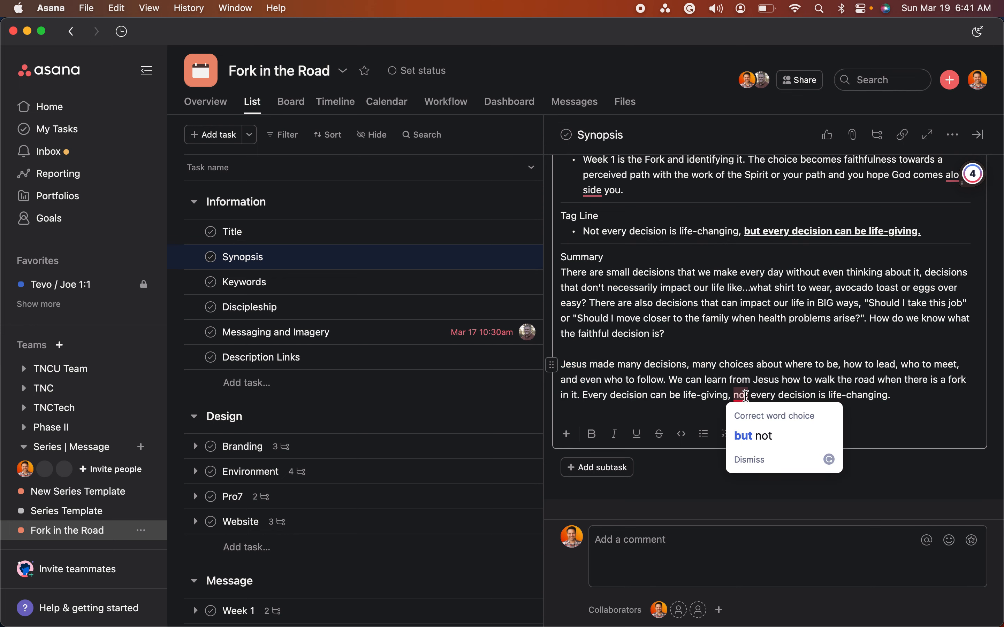
pyautogui.click(753, 432)
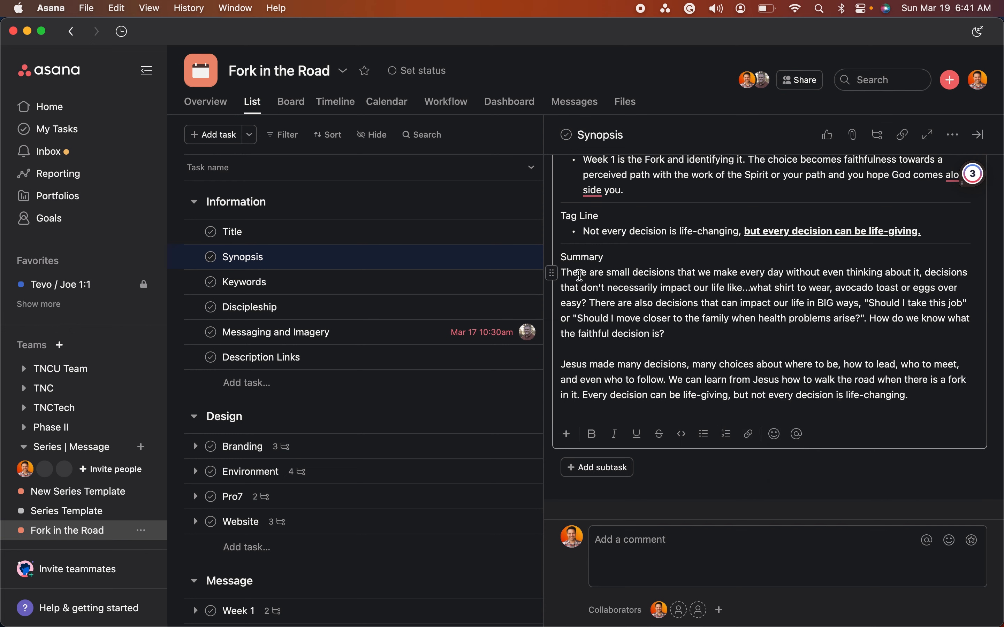
# Copy both summary paragraphs from the Synopsis task and replace the Facebook video description in Resi Studio with them, adding a line break after them.
pyautogui.moveTo(562, 272); pyautogui.dragTo(959, 397)
pyautogui.press('super+c')
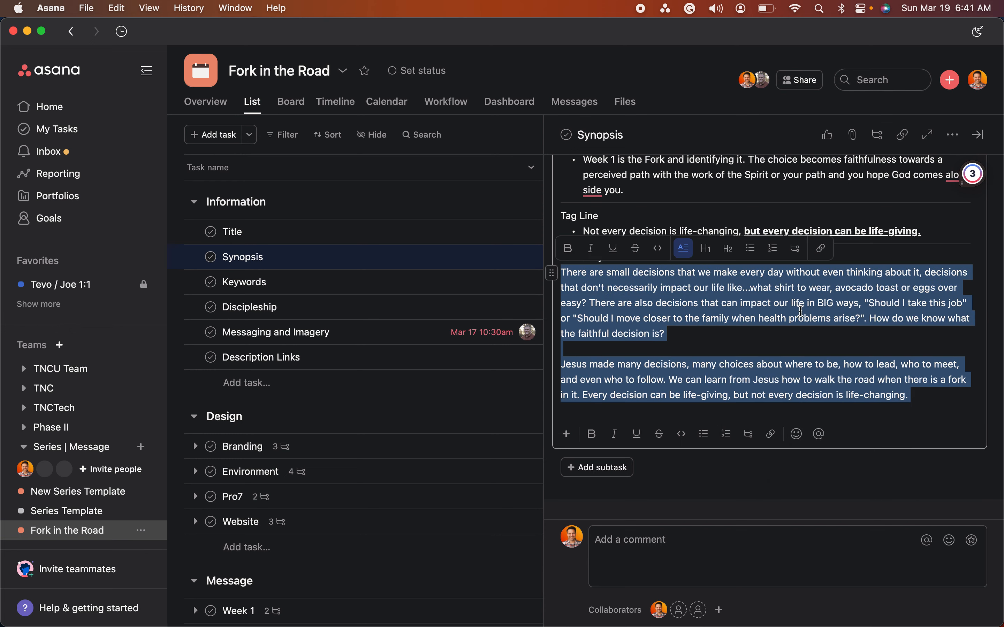
pyautogui.press('super+Tab')
pyautogui.press('super+v')
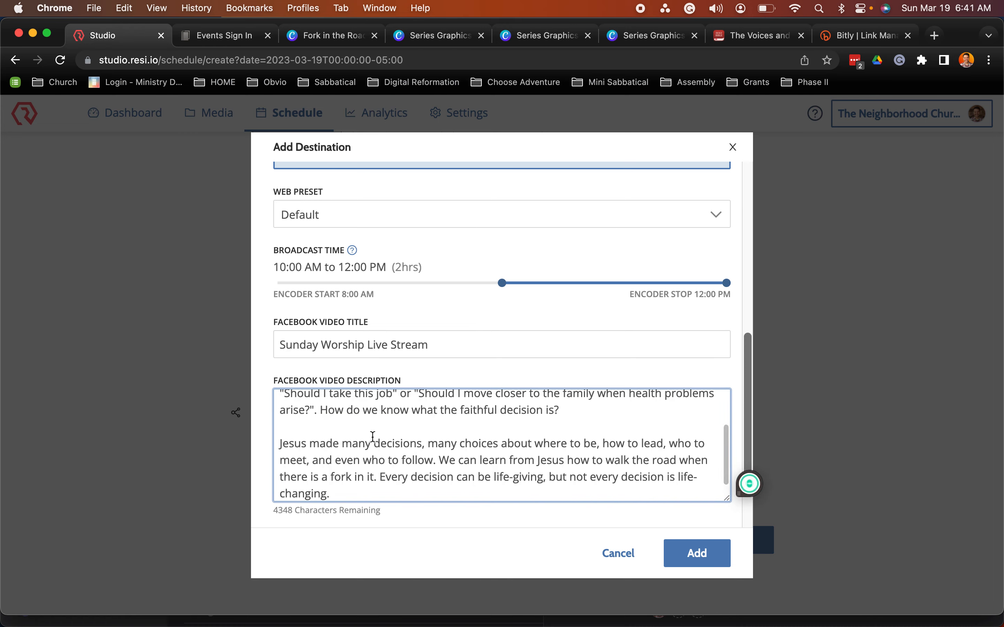
pyautogui.scroll(3, 373, 415)
pyautogui.scroll(-3, 339, 416)
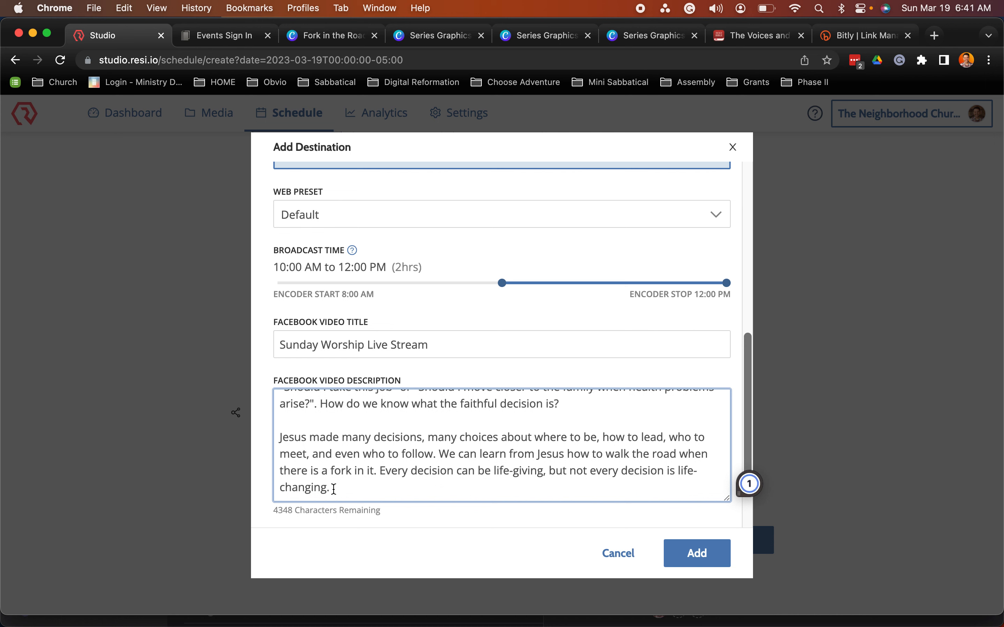
pyautogui.scroll(-2, 334, 488)
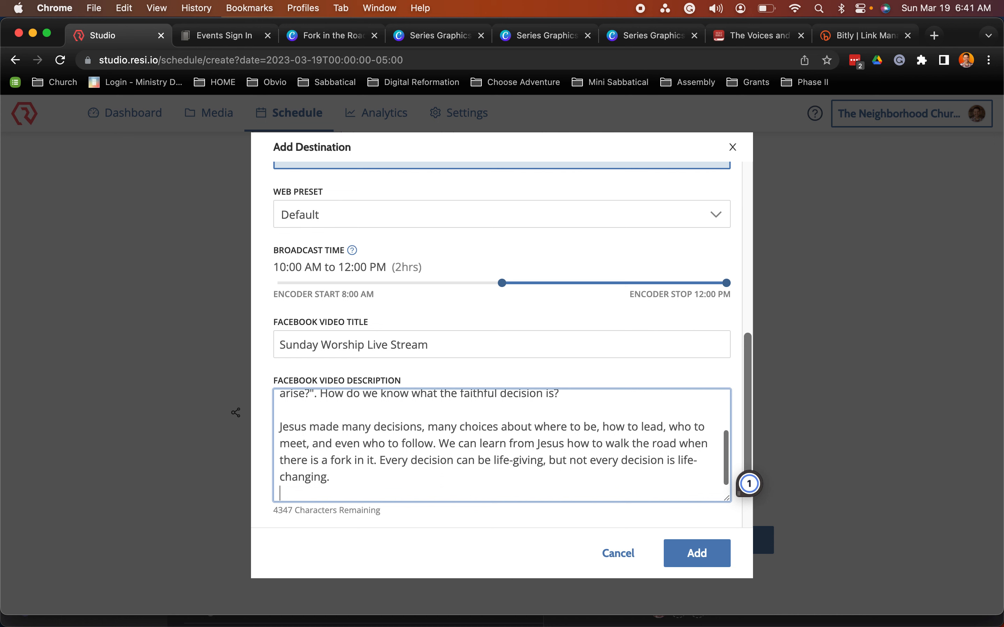
# Copy the community and link text from Asana's Description Links task and add it below the summary in the Facebook video description.
pyautogui.press('super+Tab')
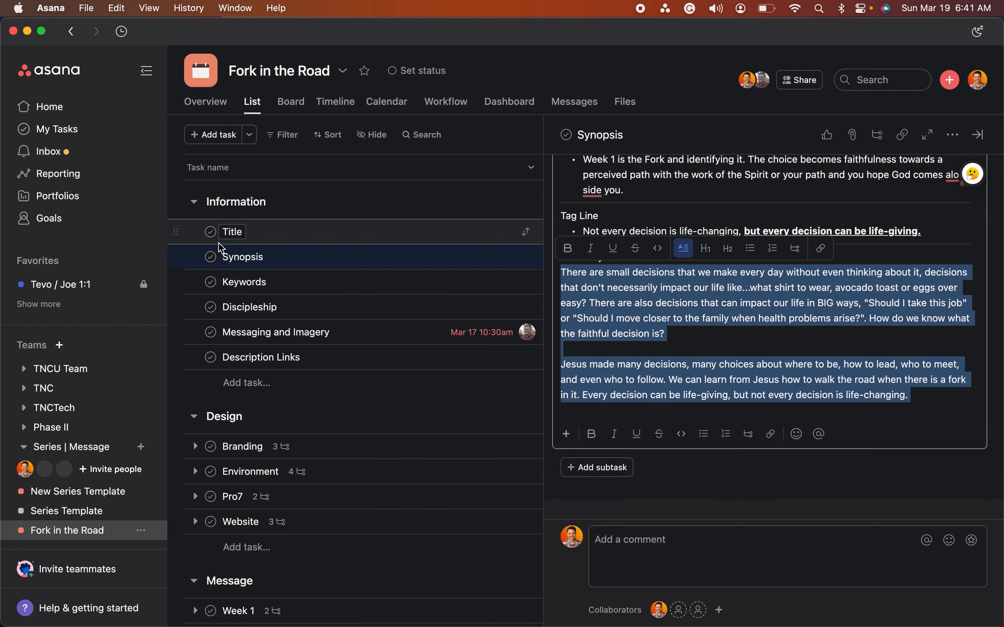
pyautogui.click(338, 366)
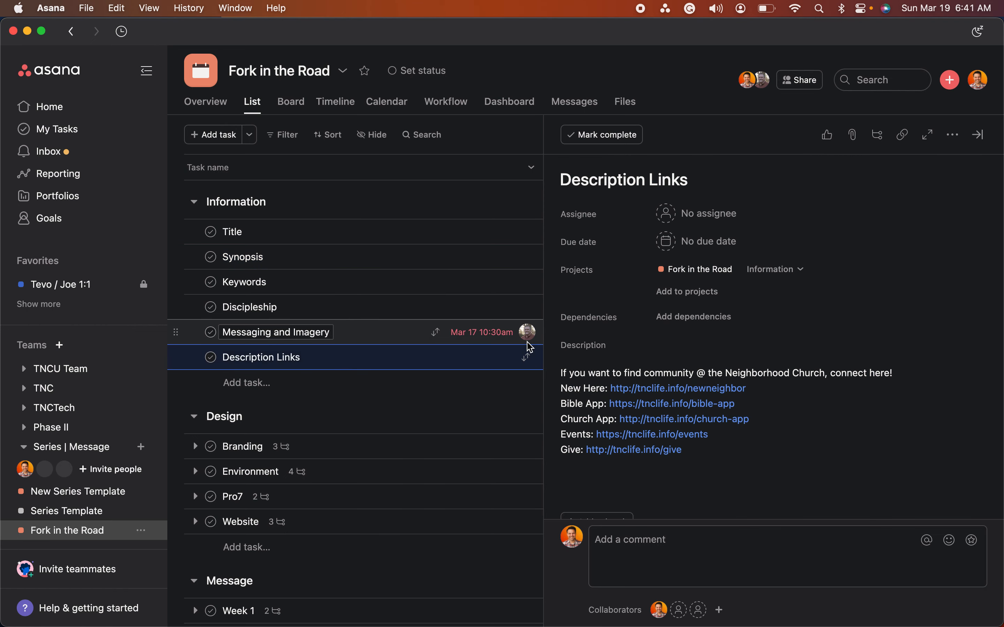
pyautogui.click(562, 375)
pyautogui.moveTo(562, 375); pyautogui.dragTo(556, 348)
pyautogui.press('super+c')
pyautogui.click(695, 423)
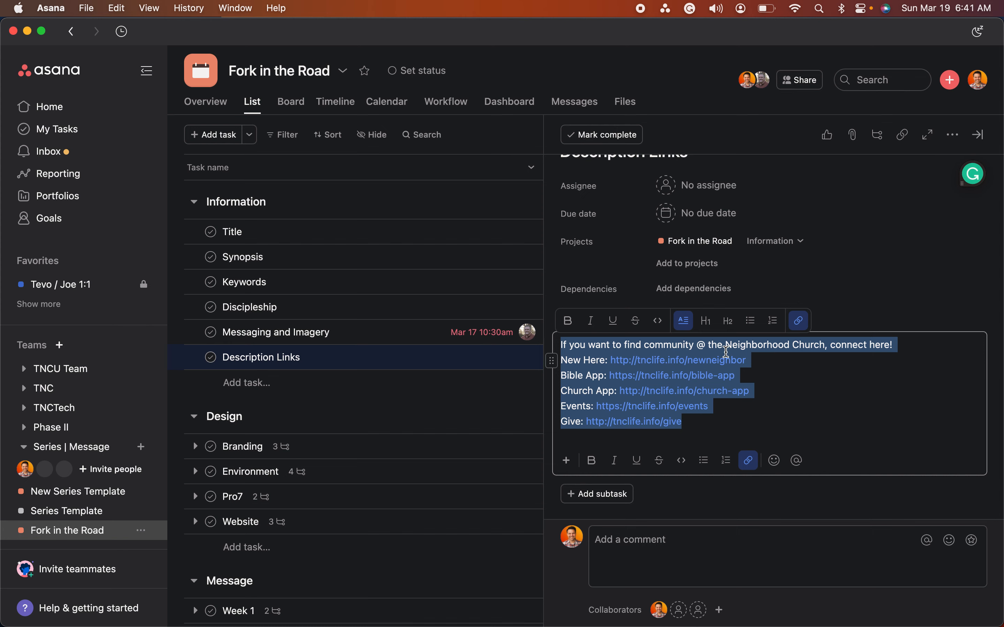
pyautogui.press('super+Tab')
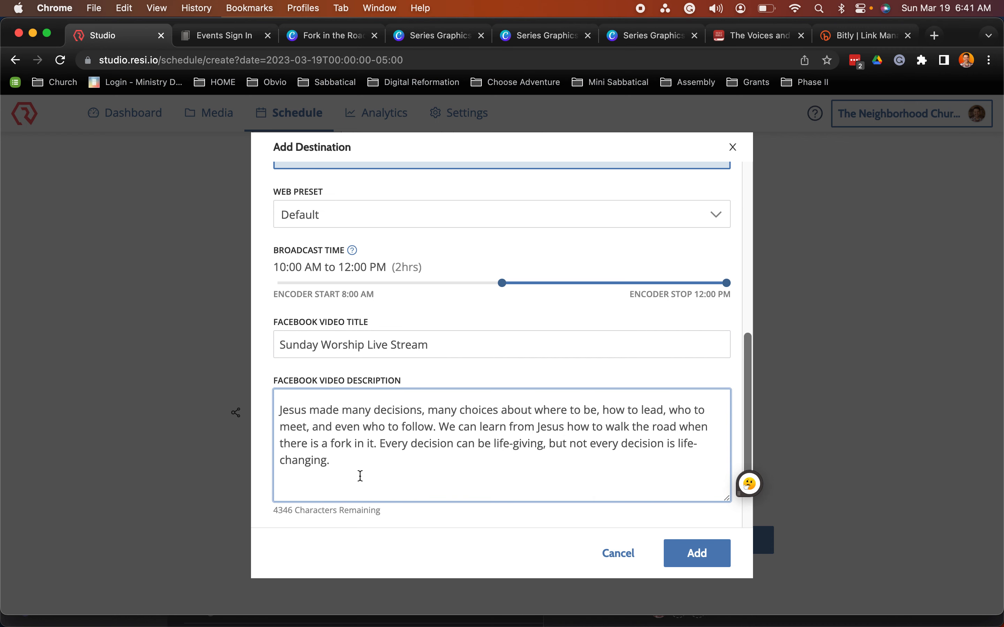
pyautogui.press('super+v')
pyautogui.scroll(10, 338, 436)
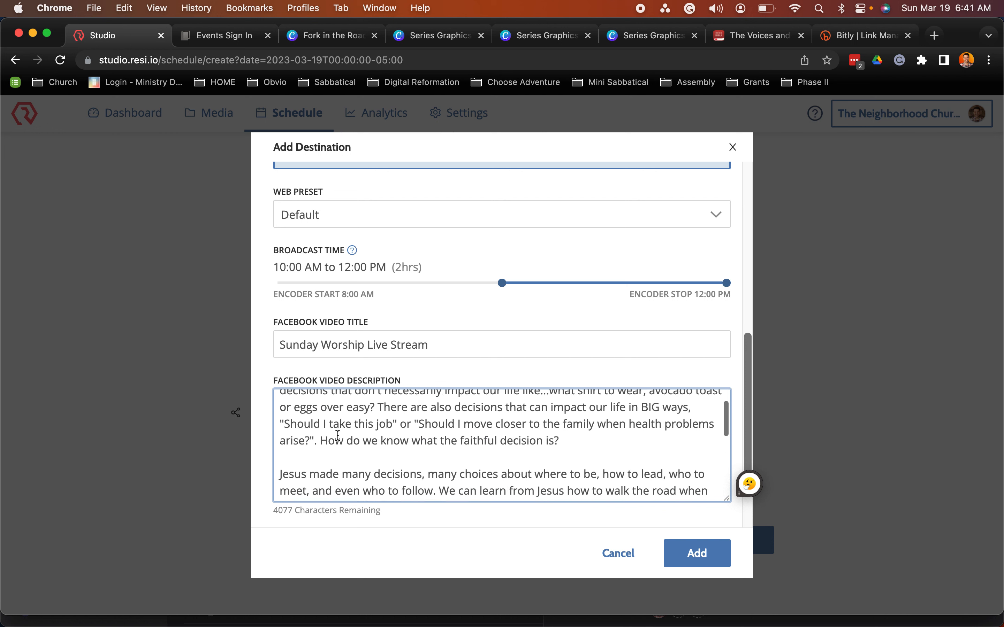
# Set the Facebook video title to "New Series - Fork in Road...every decision you make can be life-giving".
pyautogui.tripleClick(302, 344)
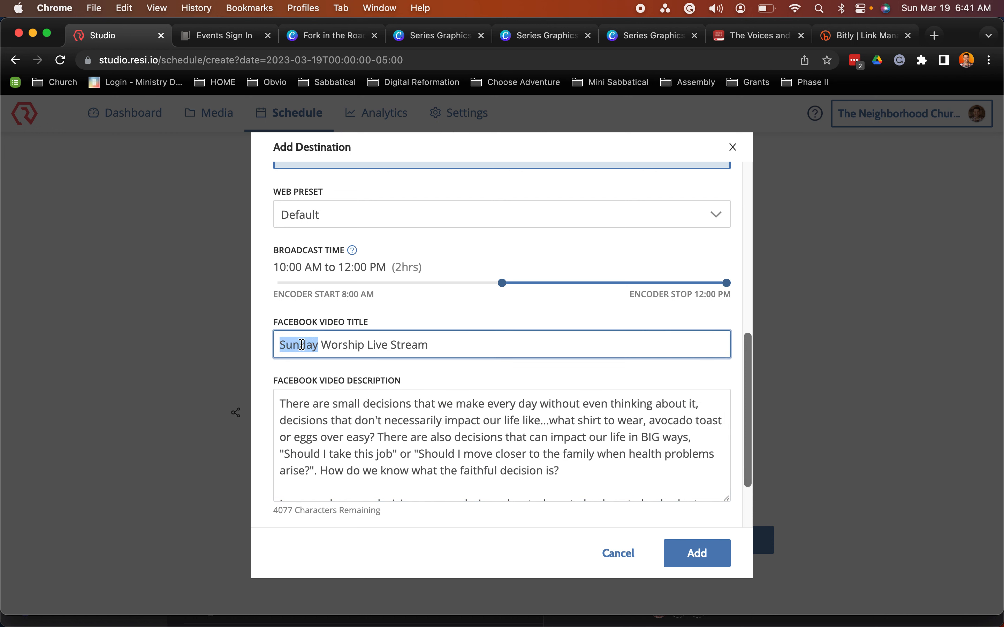
pyautogui.write('New S')
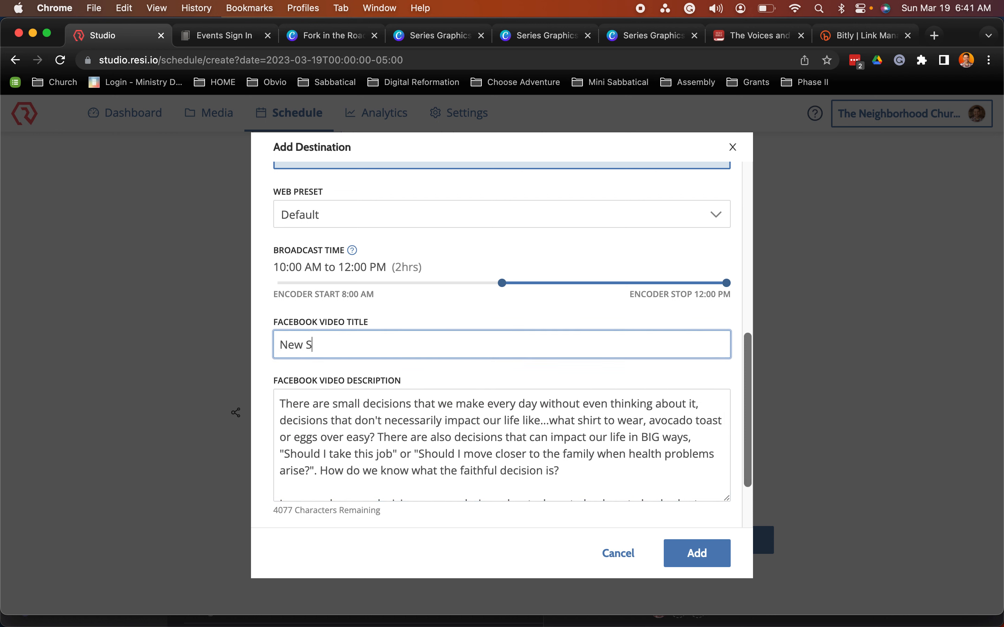
pyautogui.write('eries')
pyautogui.write(' - Fork inthe')
pyautogui.write(' Road ')
pyautogui.write('..')
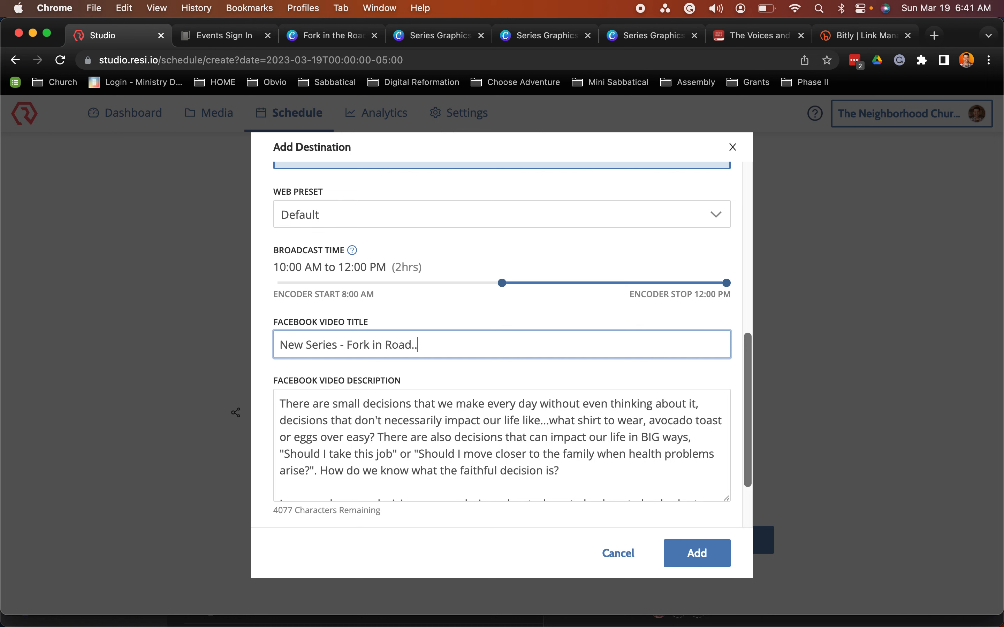
pyautogui.write('.every decision you make')
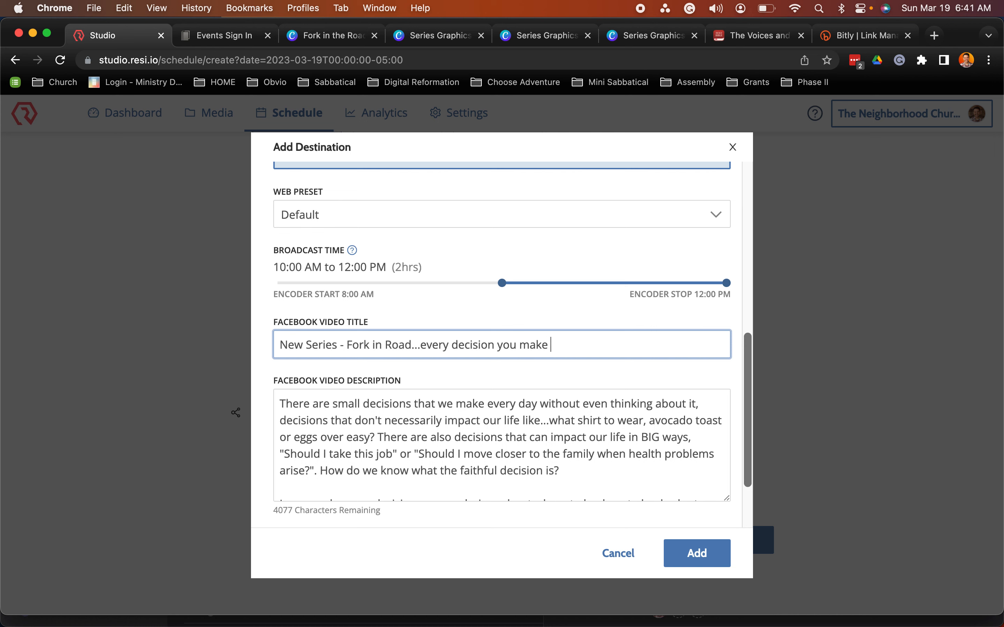
pyautogui.write(' can be life-giving')
# Copy the Facebook video title into a new first line of the video description, and delete that line again.
pyautogui.tripleClick(280, 345)
pyautogui.press('super+c')
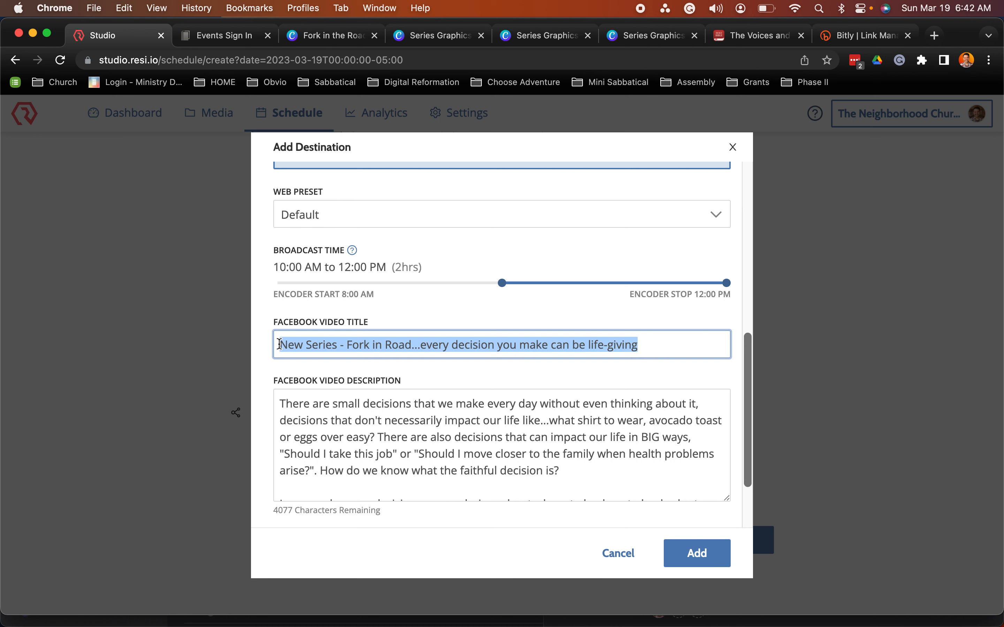
pyautogui.click(280, 403)
pyautogui.press('Return')
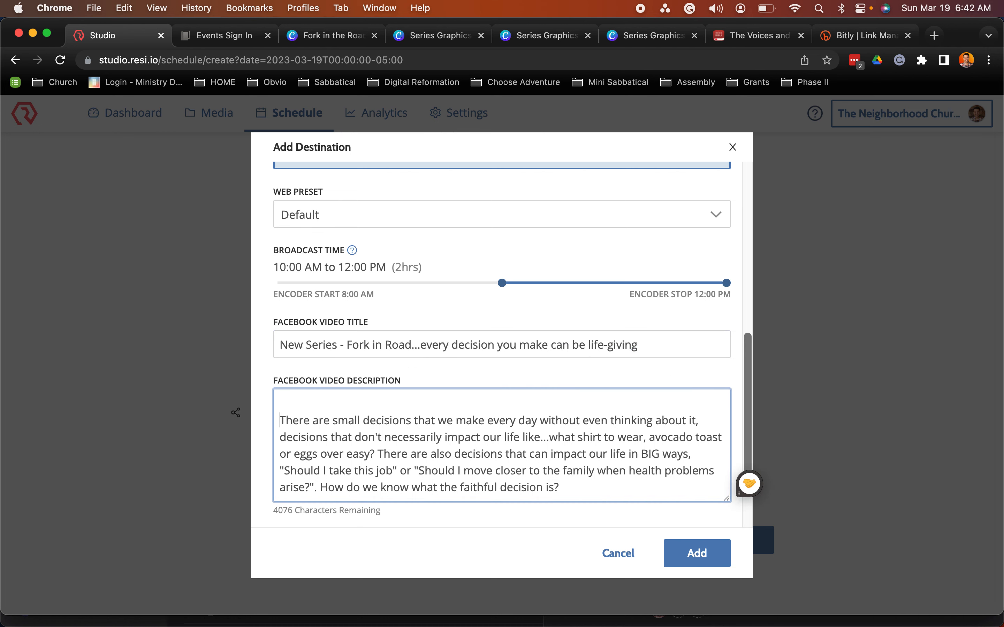
pyautogui.press('super+v')
pyautogui.press('super+a')
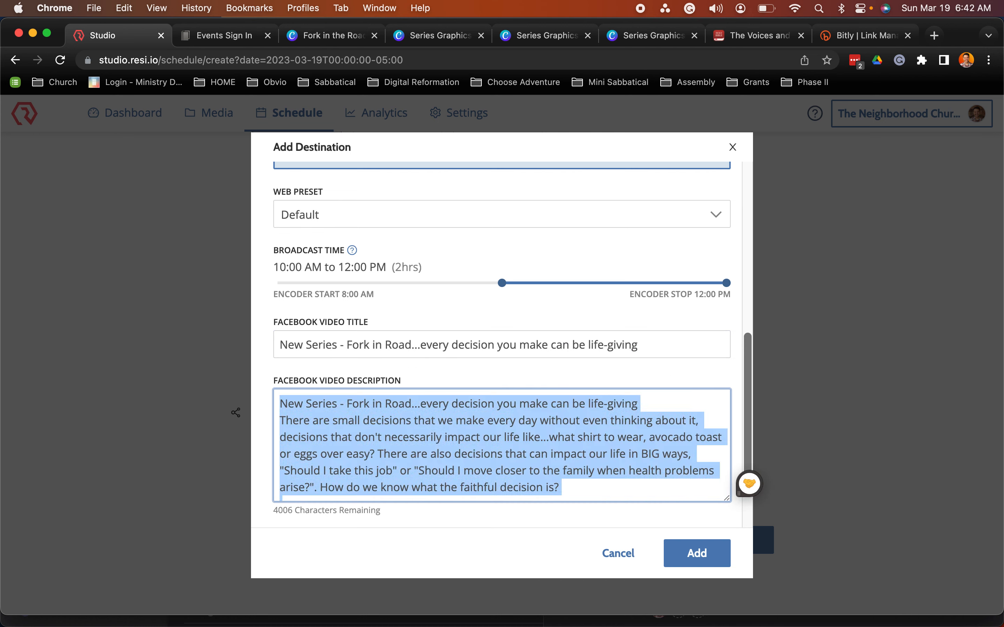
pyautogui.press('Left')
pyautogui.hotkey('shift', 'Down')
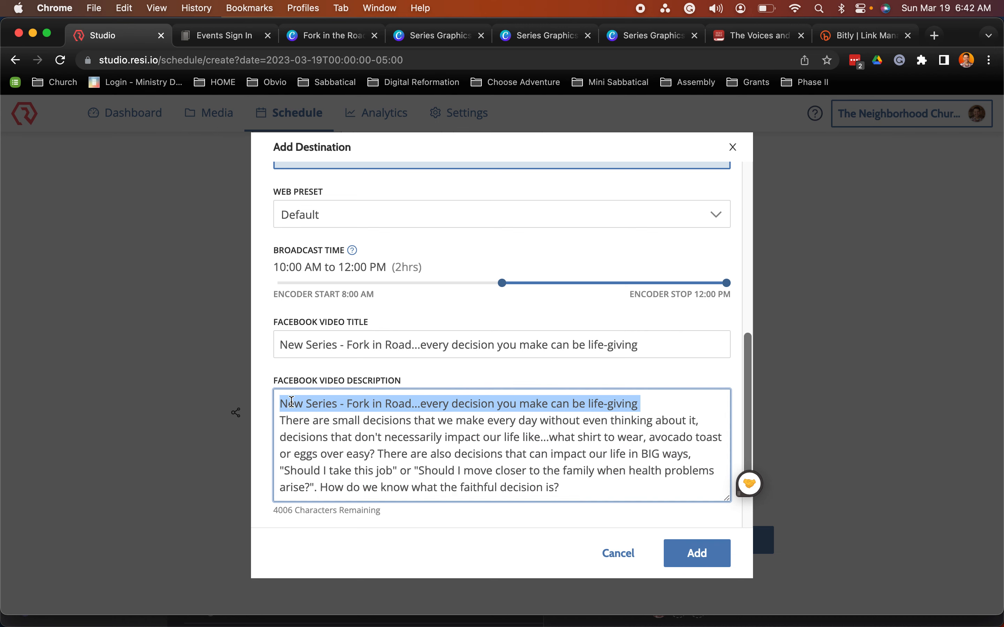
pyautogui.press('BackSpace')
# Switch to the Series Graphics design in Canva and select page 7, "Worship | Title Graphic w Tag 2".
pyautogui.scroll(-5, 380, 400)
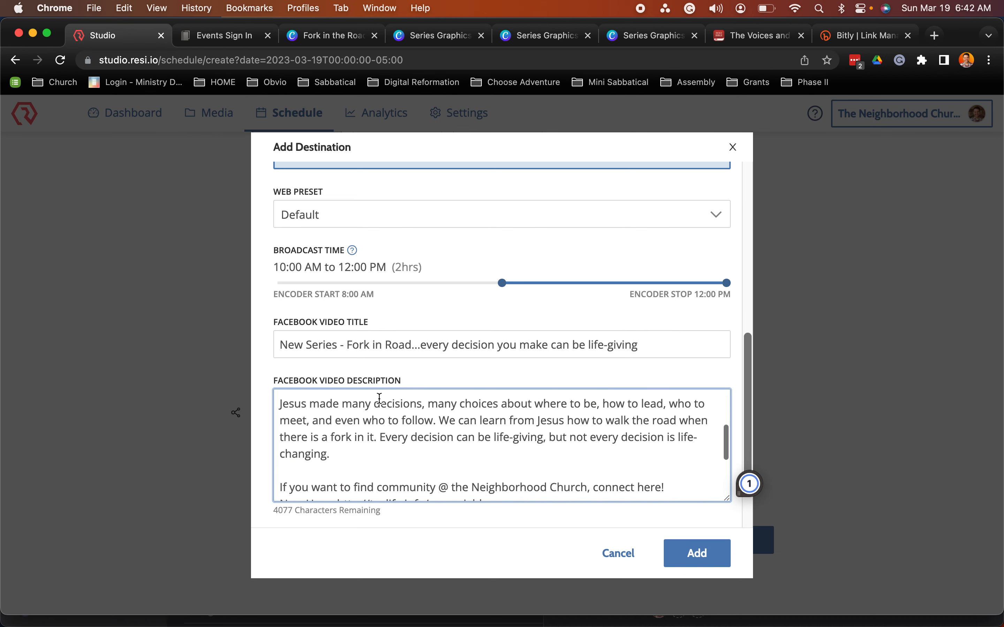
pyautogui.scroll(-3, 268, 374)
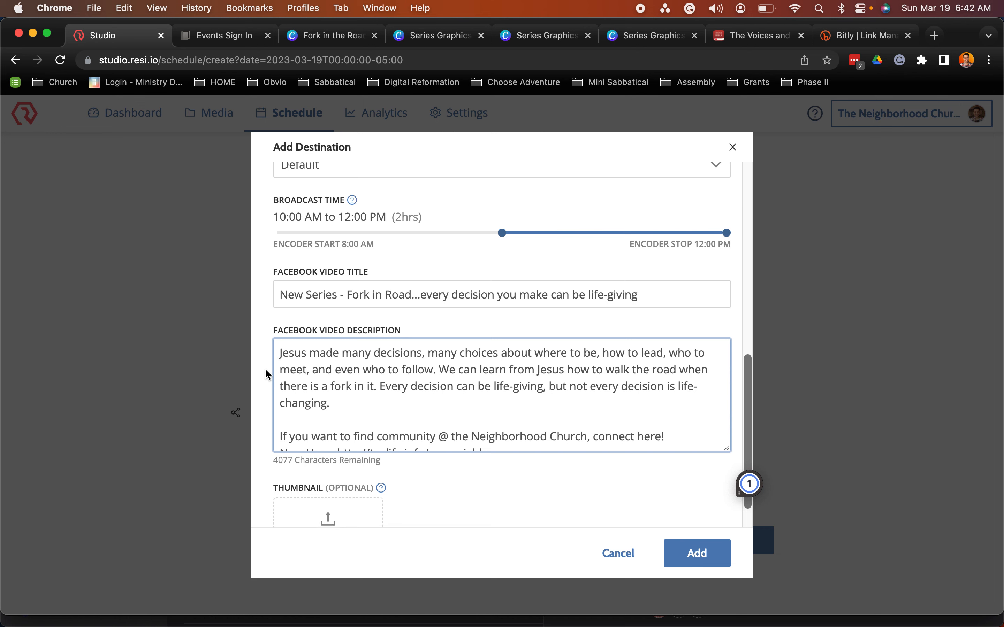
pyautogui.scroll(-1, 265, 368)
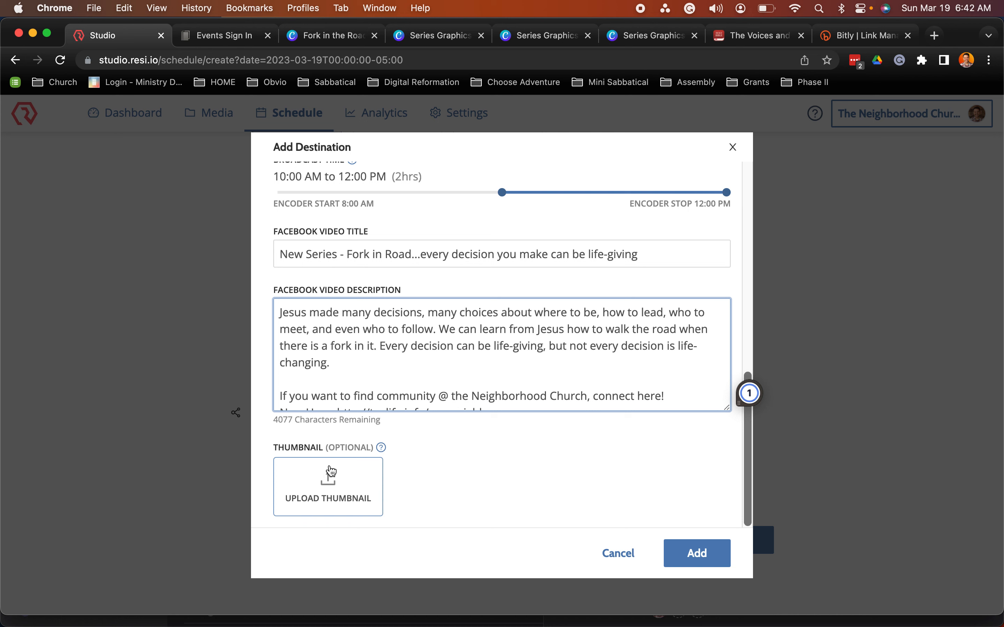
pyautogui.click(343, 39)
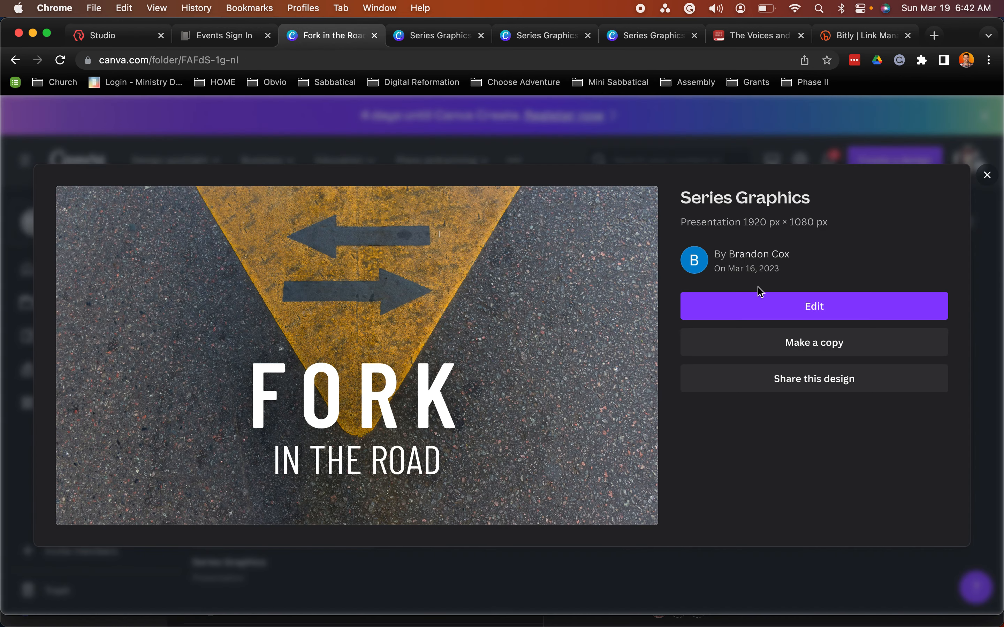
pyautogui.click(466, 37)
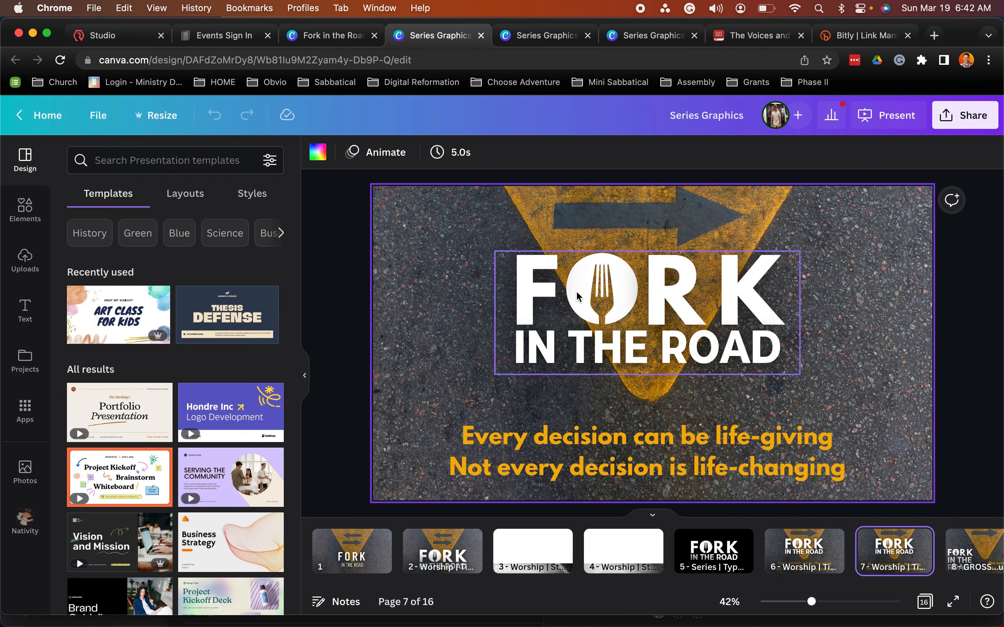
pyautogui.scroll(-3, 579, 297)
pyautogui.scroll(3, 500, 294)
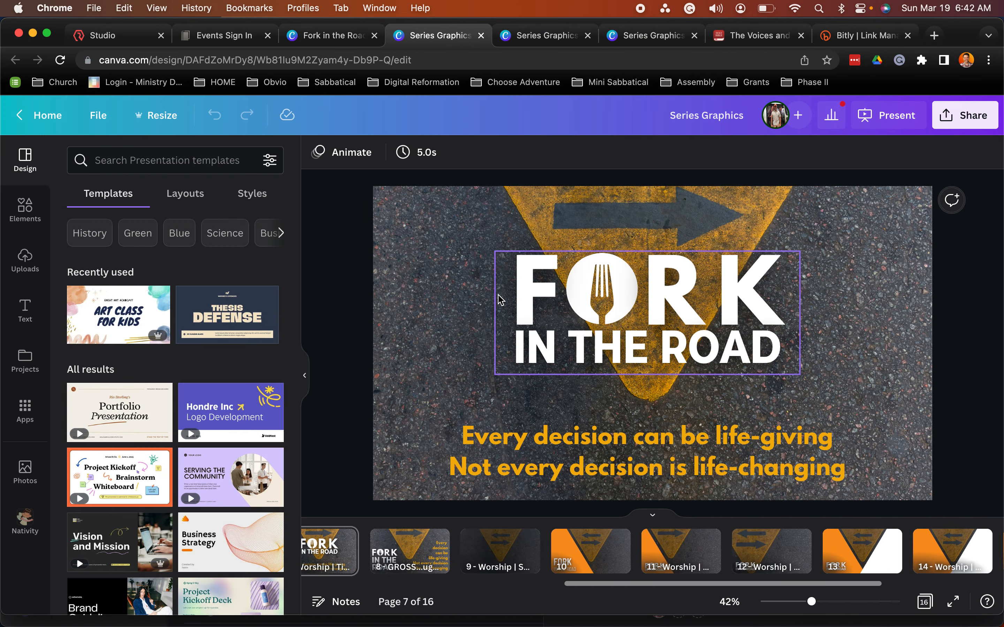
pyautogui.scroll(3, 493, 359)
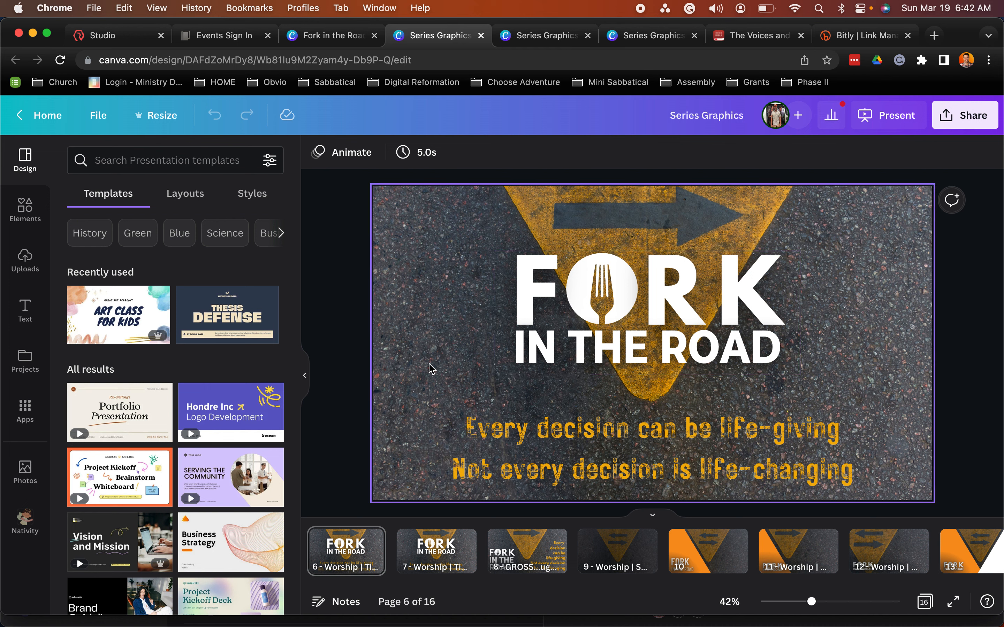
pyautogui.scroll(-3, 431, 369)
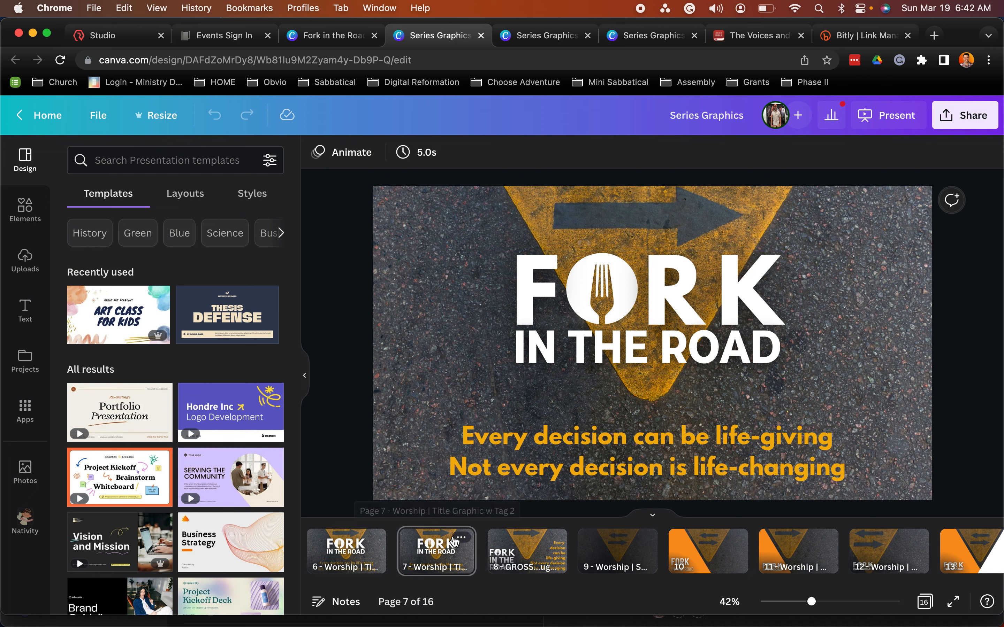
# Open the design's download settings and limit the download to page 7, "Worship | Title Graphic w Tag 2".
pyautogui.click(965, 115)
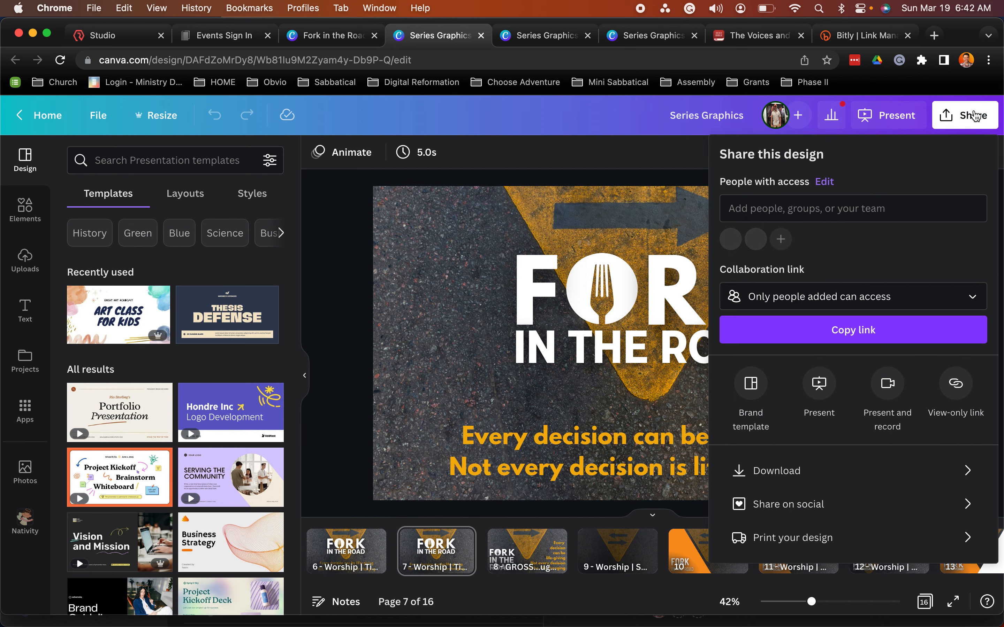
pyautogui.click(799, 473)
pyautogui.click(973, 312)
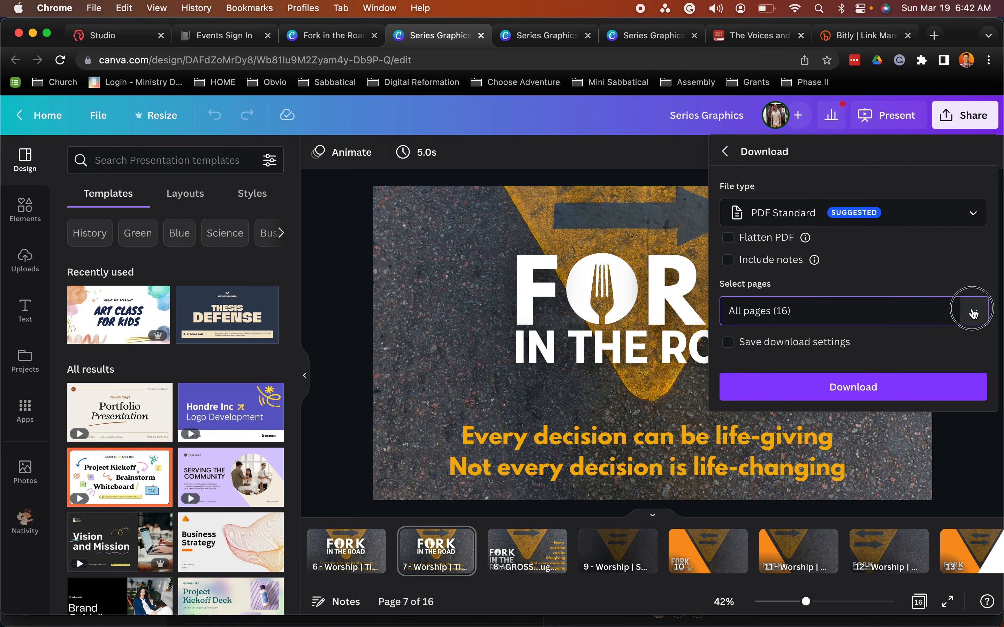
pyautogui.click(973, 351)
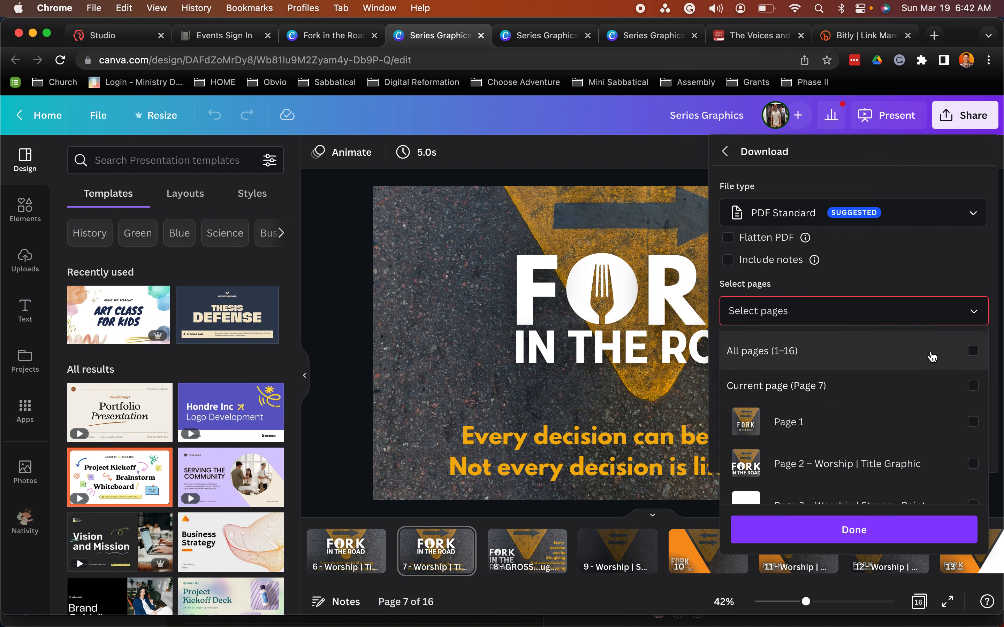
pyautogui.scroll(-5, 929, 361)
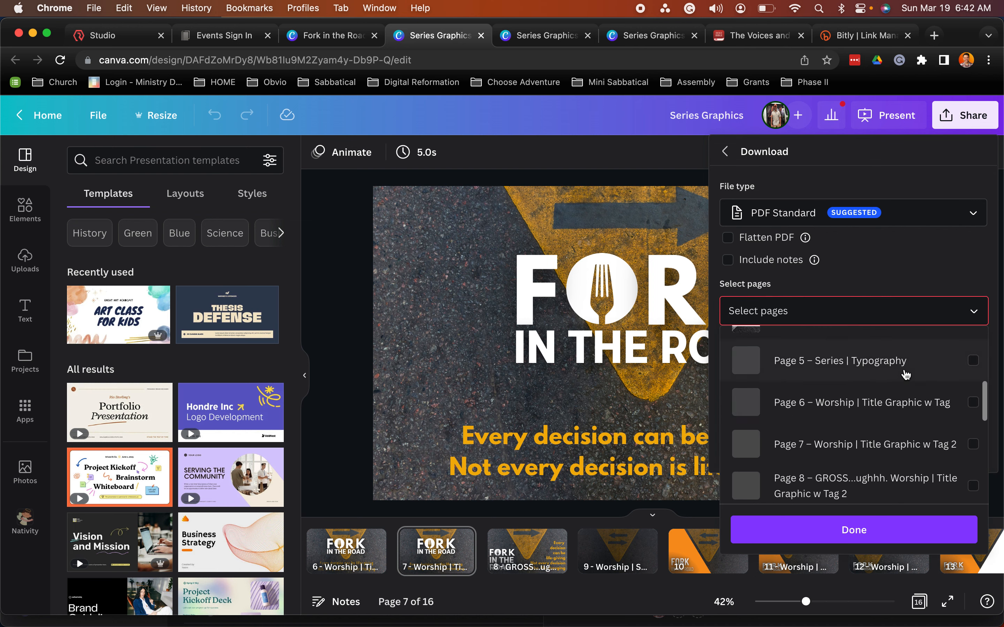
pyautogui.click(973, 445)
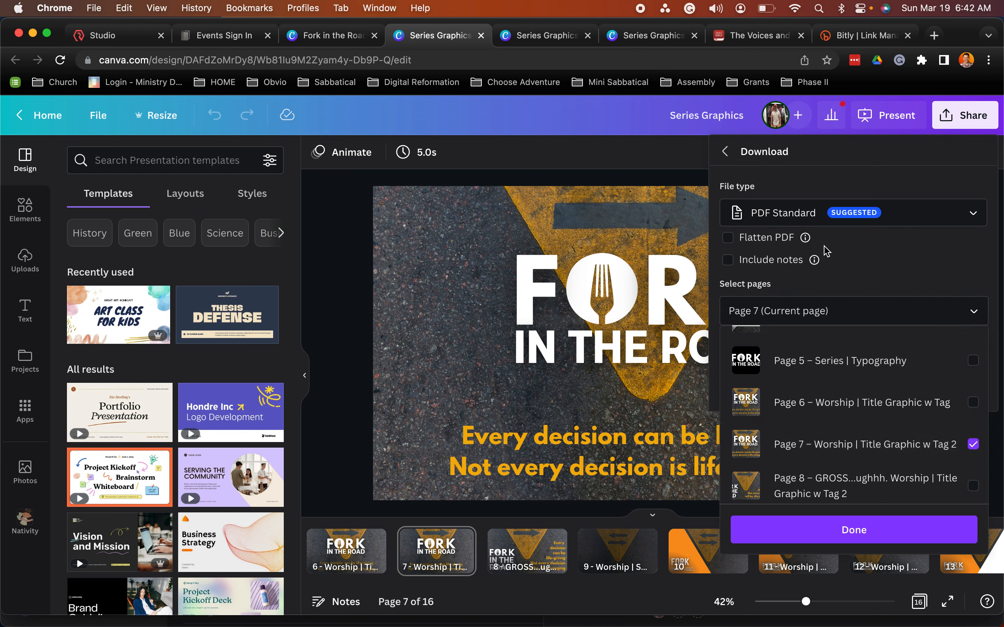
pyautogui.click(972, 216)
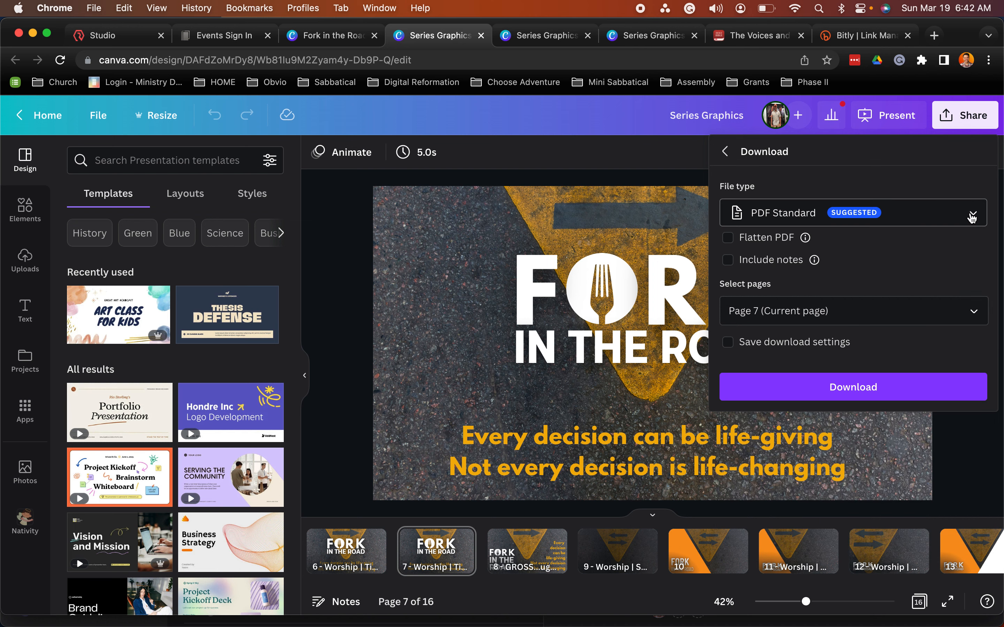
# Set the download's file type to PNG and download page 7 of the Series Graphics design.
pyautogui.click(958, 215)
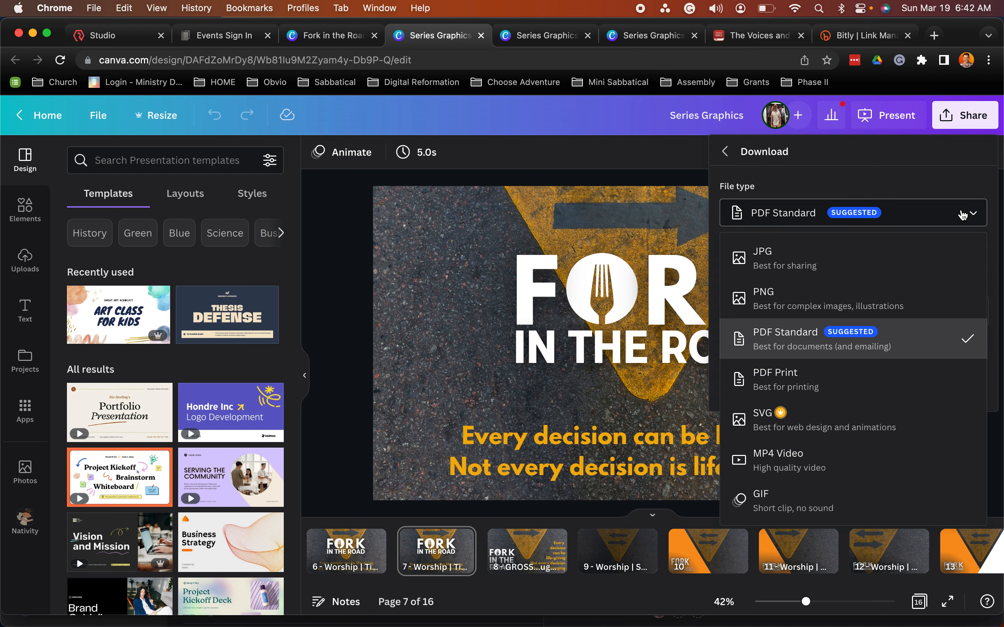
pyautogui.click(767, 295)
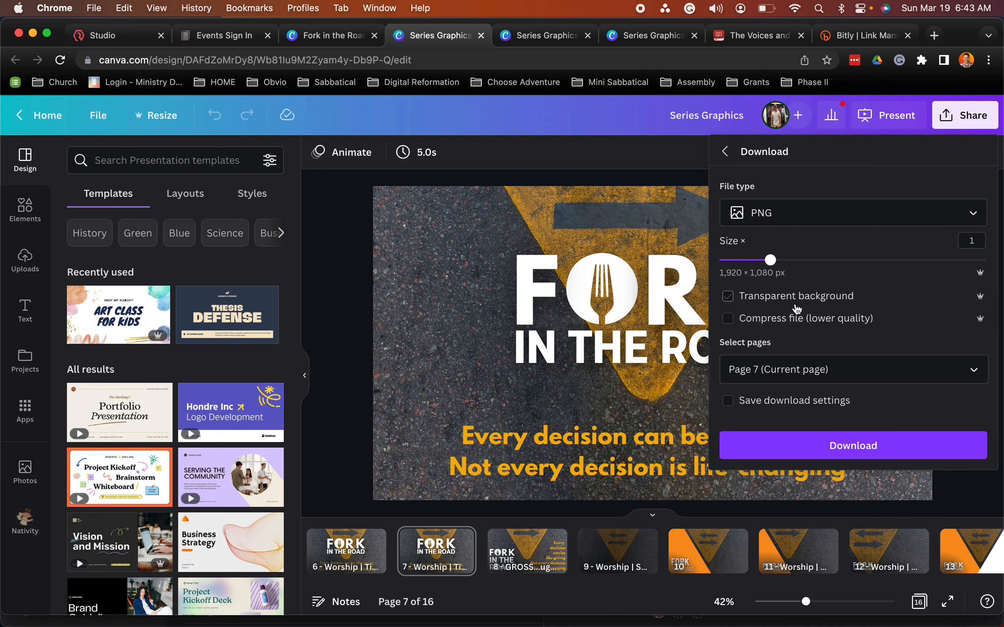
pyautogui.click(862, 440)
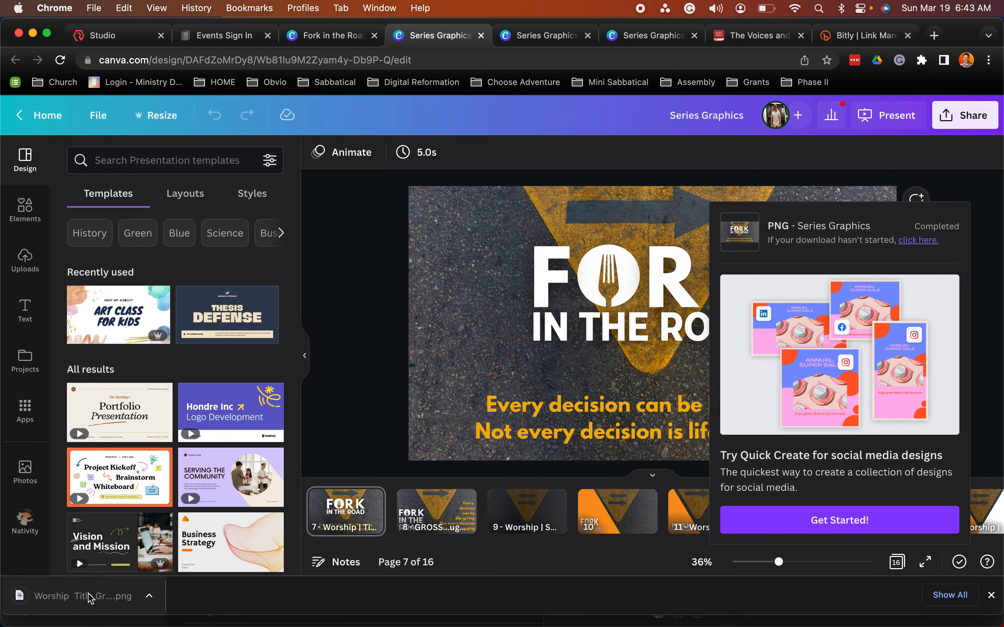
# Switch back to Resi Studio and try to upload the downloaded "Worship Title Graphic w Tag 2.png" as the Facebook video thumbnail.
pyautogui.click(238, 42)
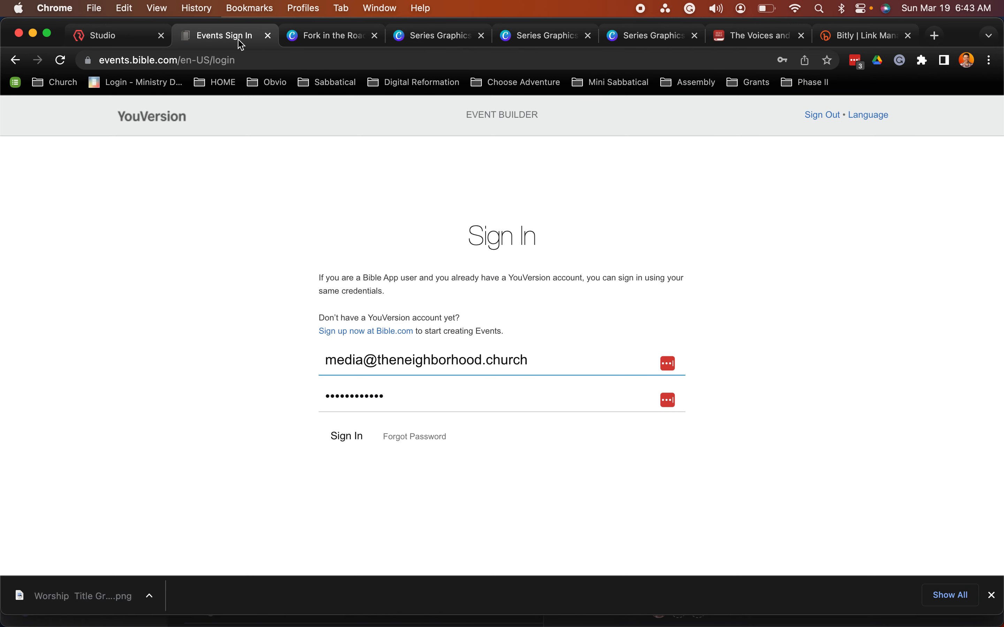
pyautogui.click(124, 43)
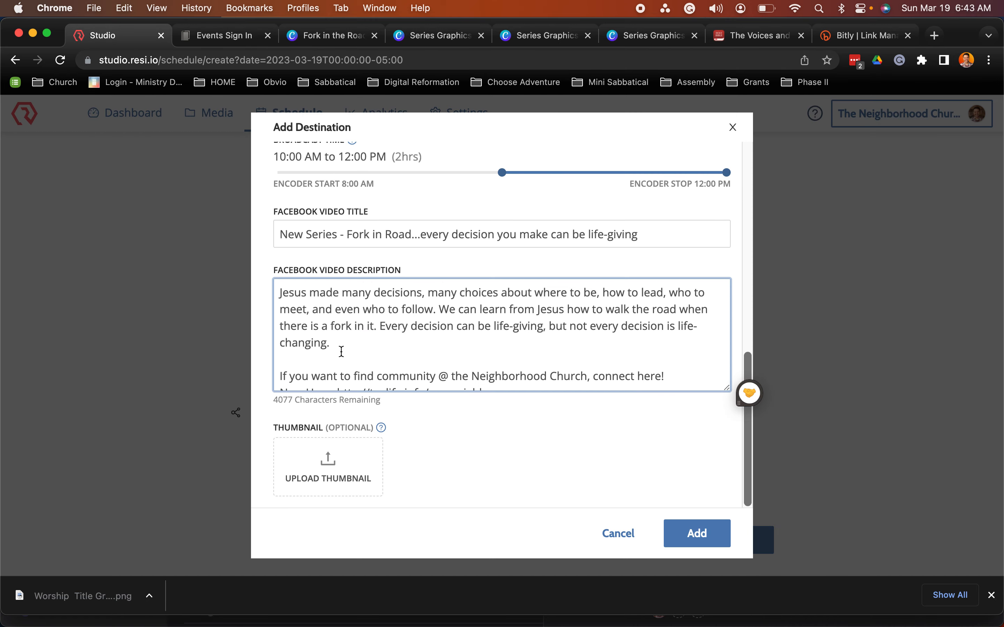
pyautogui.click(331, 478)
pyautogui.scroll(-3, 557, 440)
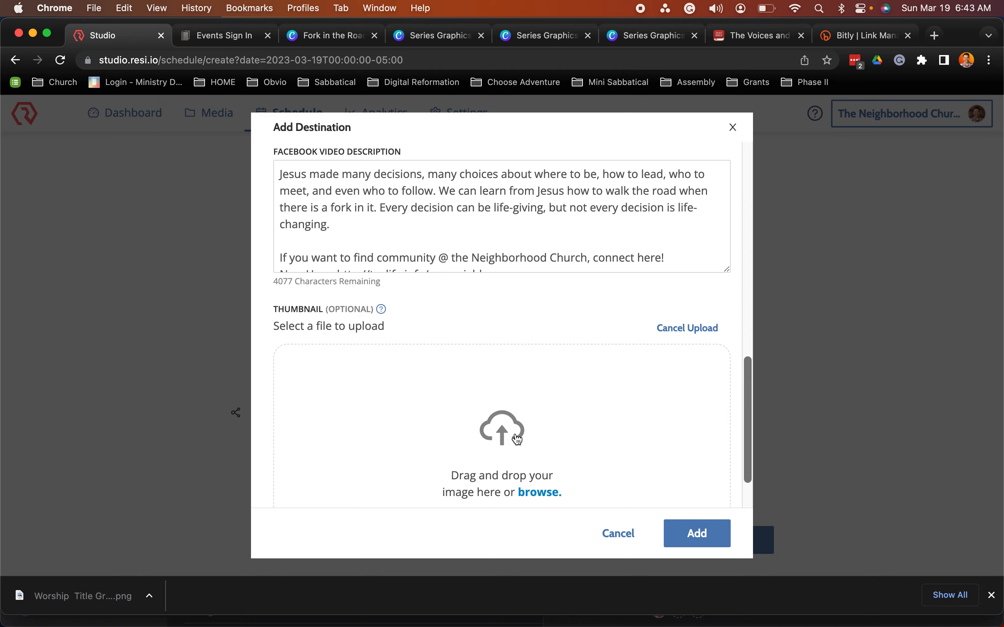
pyautogui.click(518, 441)
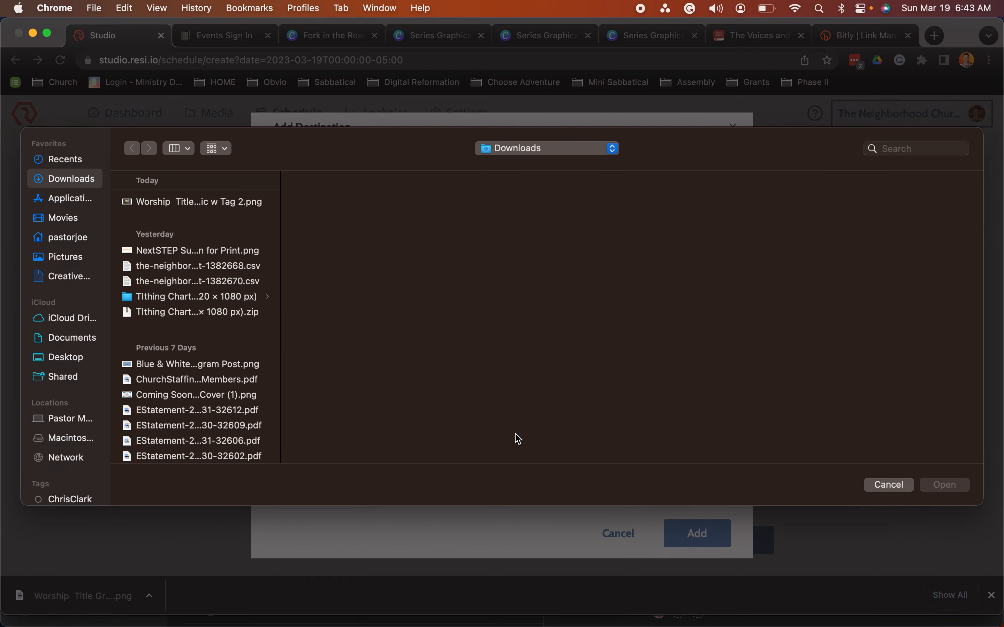
pyautogui.click(207, 201)
pyautogui.click(948, 484)
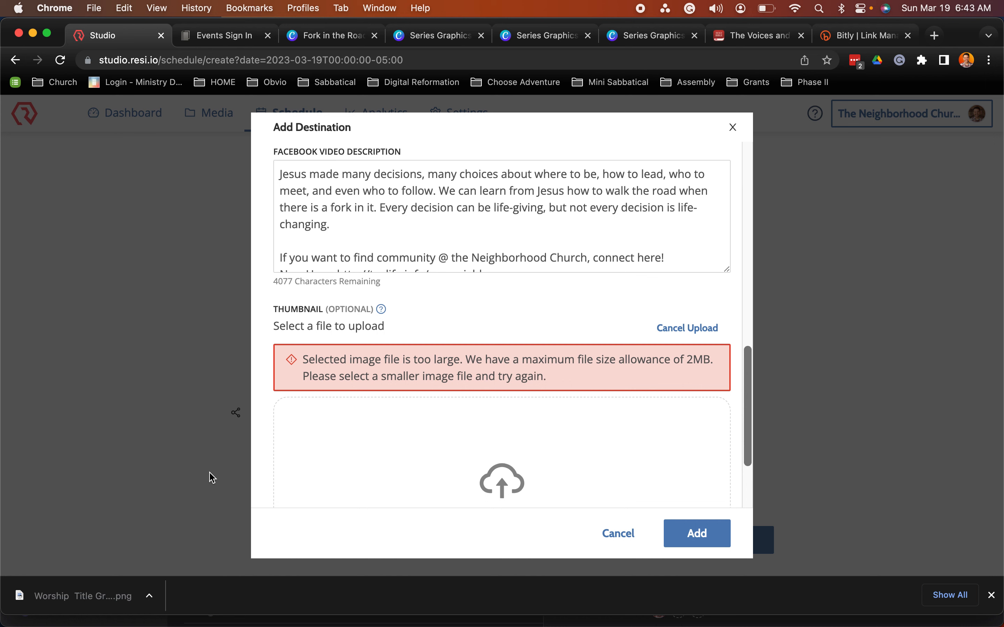
# Open the downloaded "Worship Title Graphic w Tag 2.png" in Preview and resize it proportionally to a width of 1280 pixels.
pyautogui.click(148, 596)
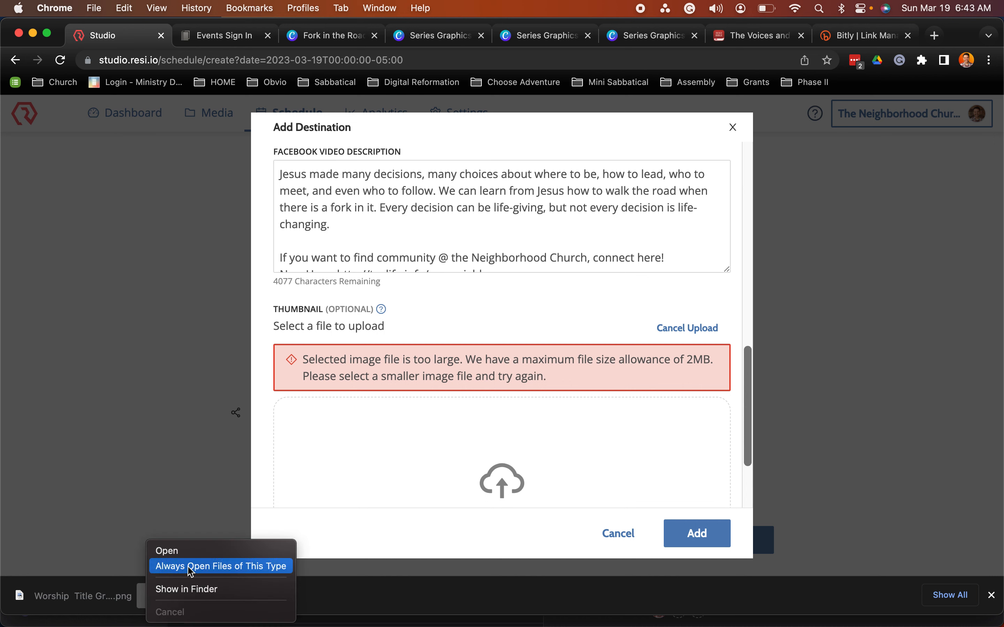
pyautogui.click(338, 254)
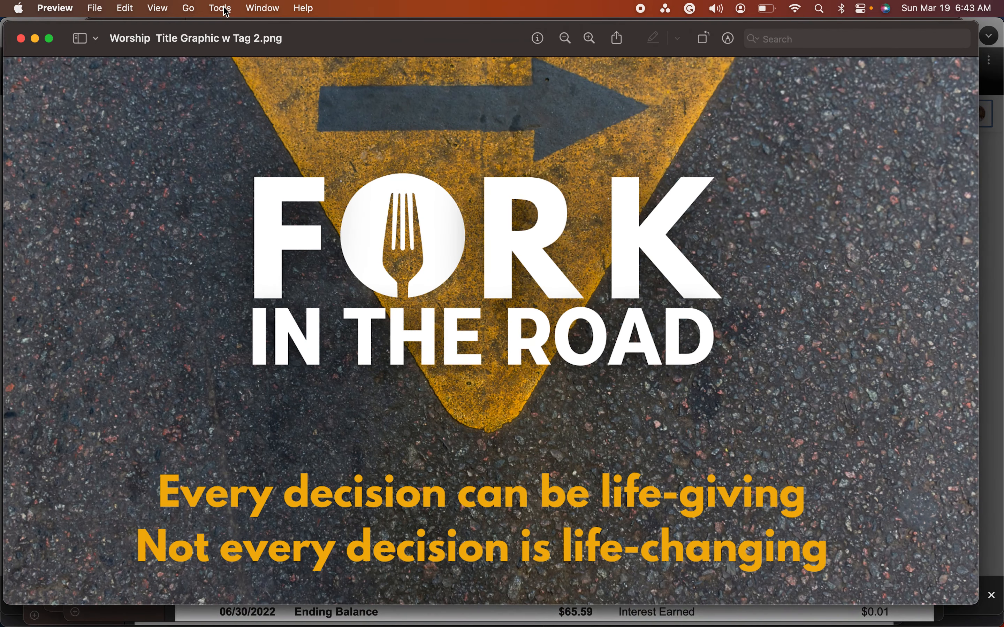
pyautogui.click(223, 9)
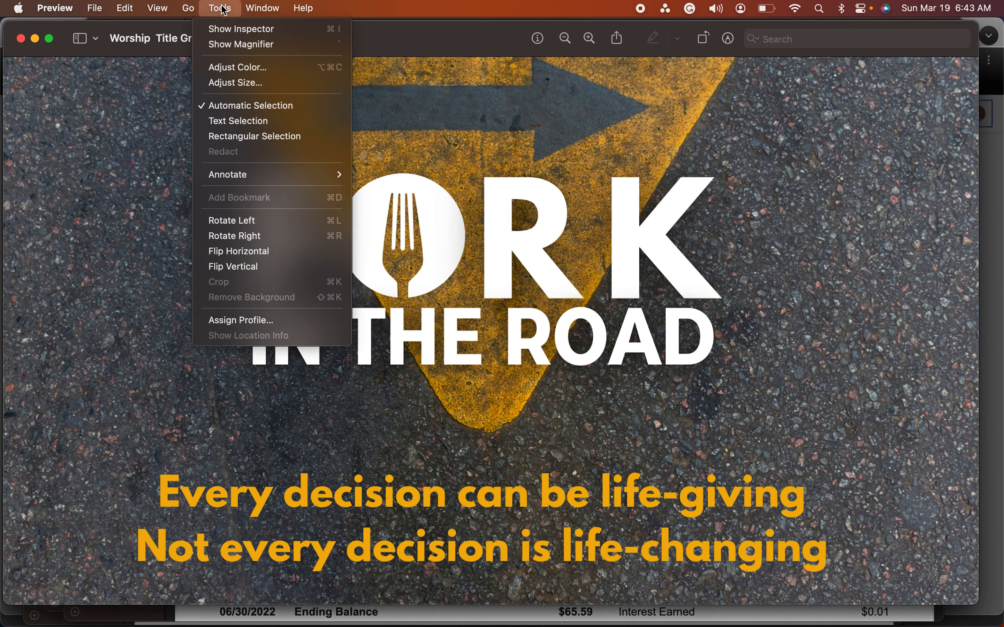
pyautogui.click(235, 83)
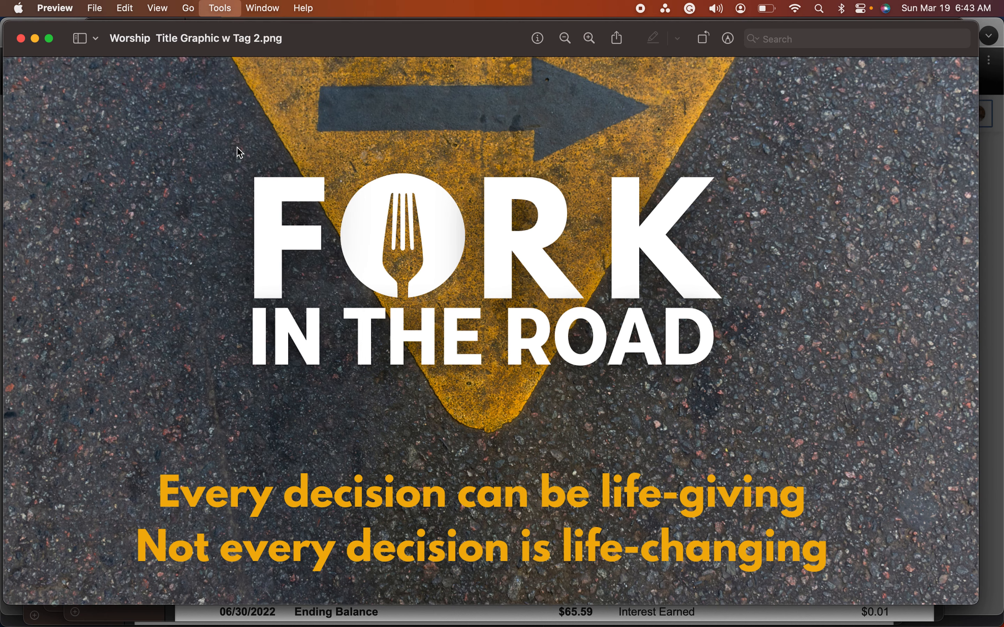
pyautogui.write('128')
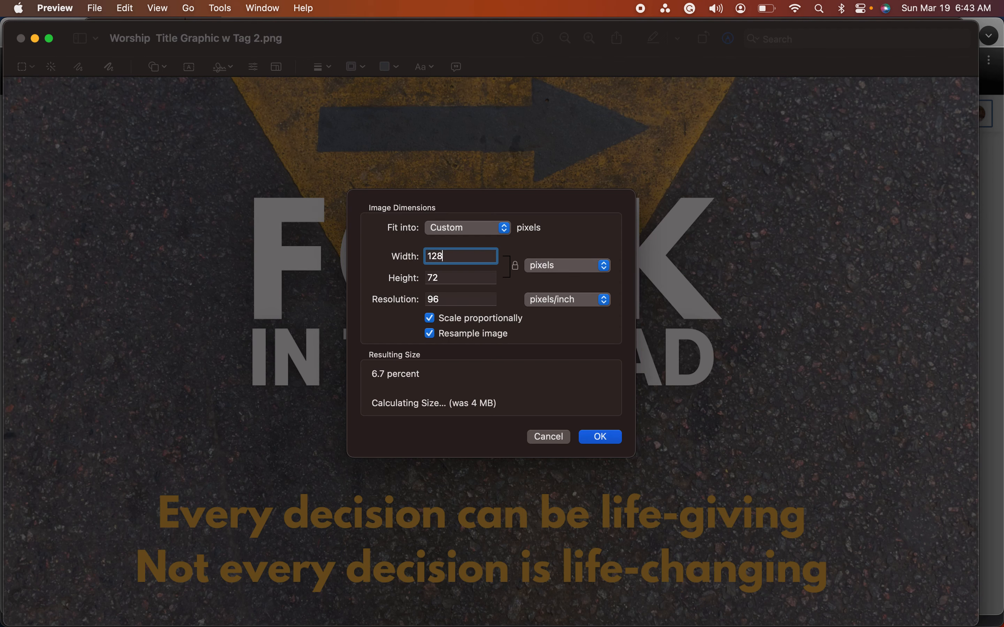
pyautogui.write('0')
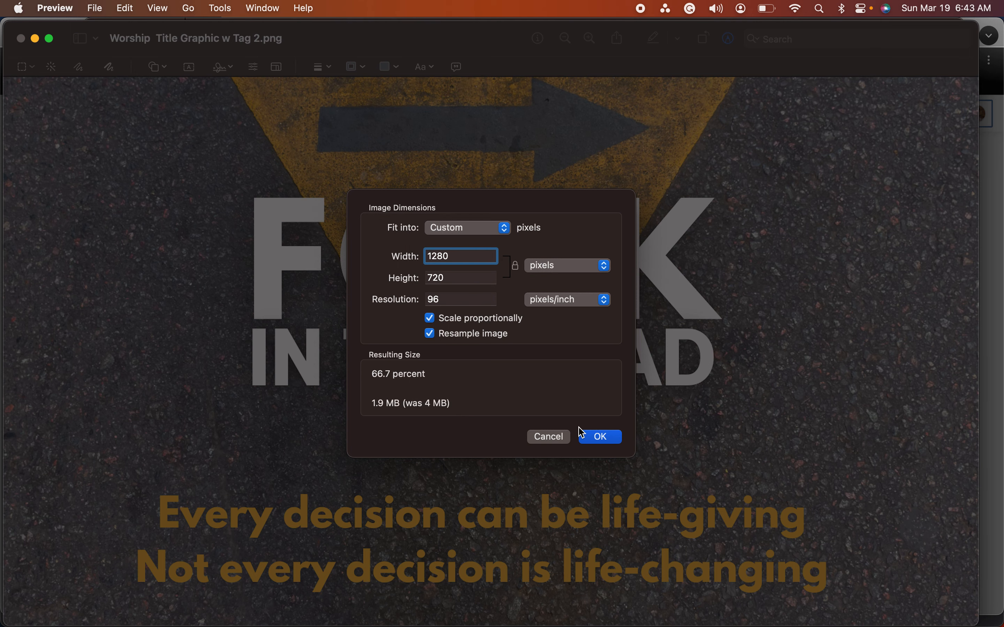
pyautogui.click(600, 436)
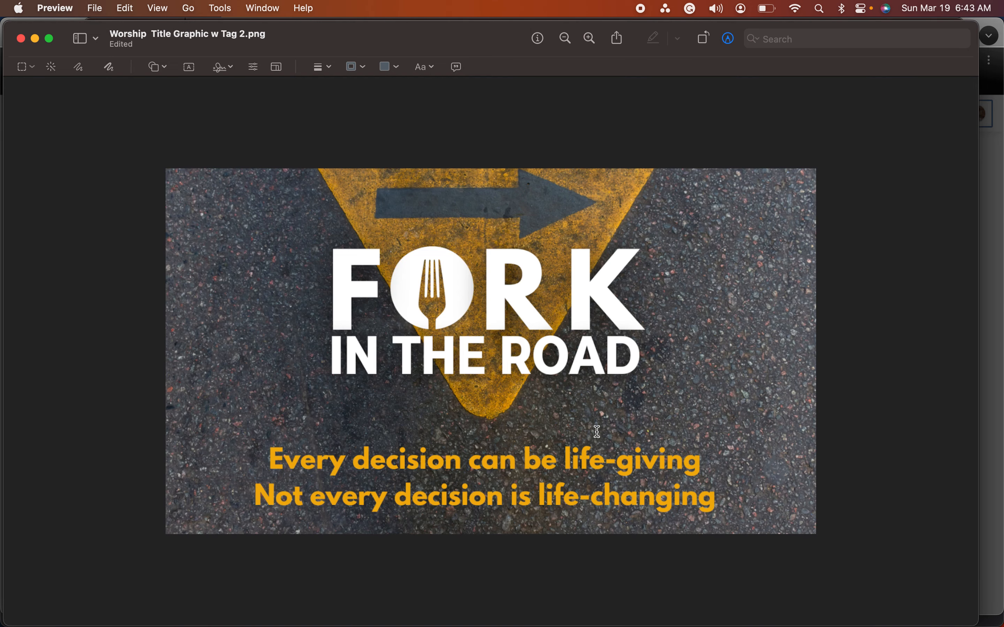
# Save the resized image, close it and quit Preview to return to the Add Destination form.
pyautogui.press('super+s')
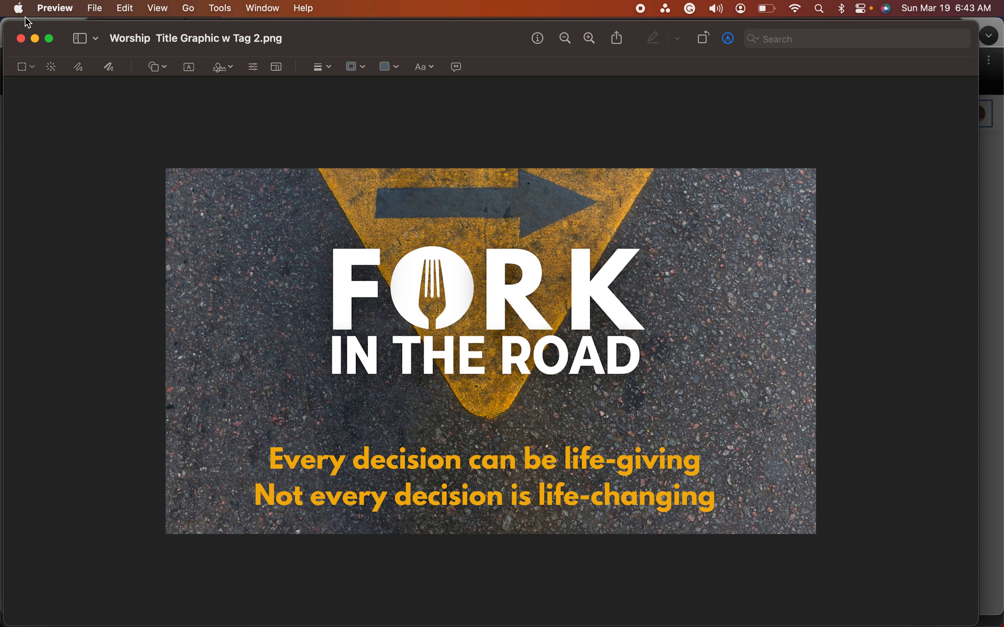
pyautogui.click(21, 38)
pyautogui.click(55, 8)
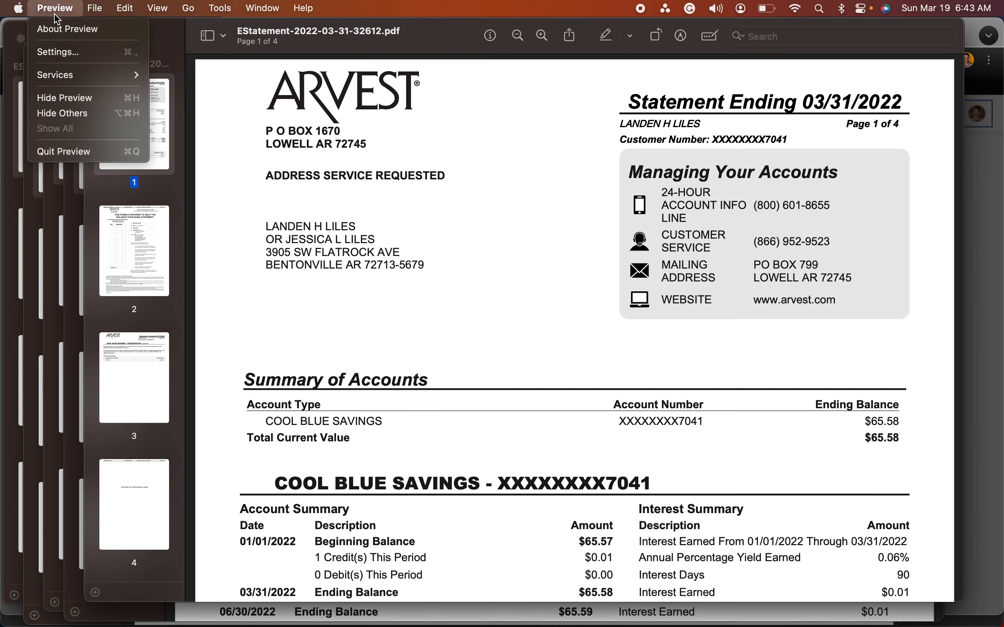
pyautogui.click(65, 152)
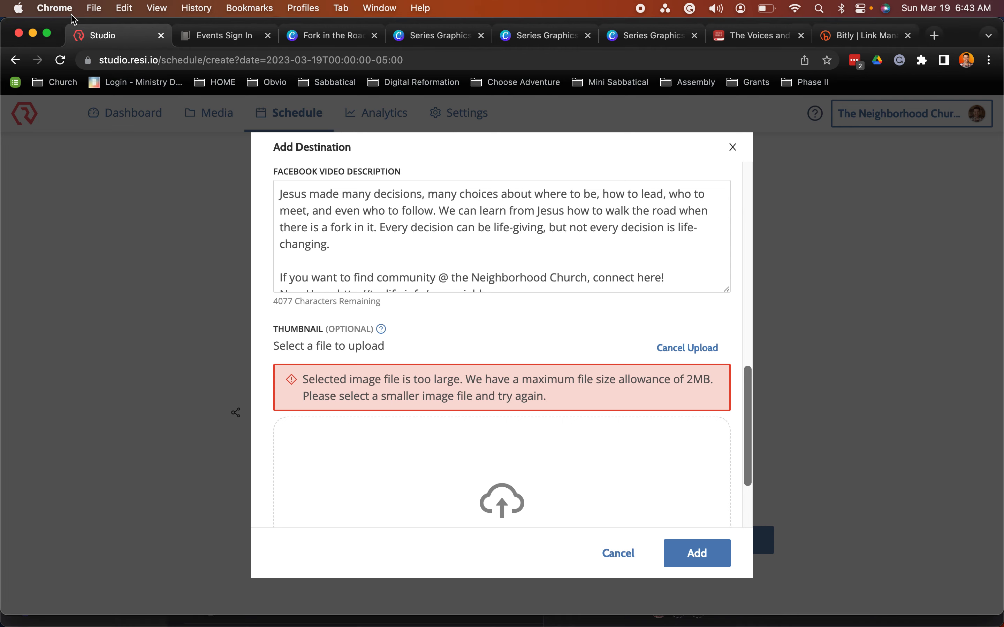
# Try to upload the resized "Worship Title Graphic w Tag 2.png" as the thumbnail, and cancel the upload.
pyautogui.click(513, 466)
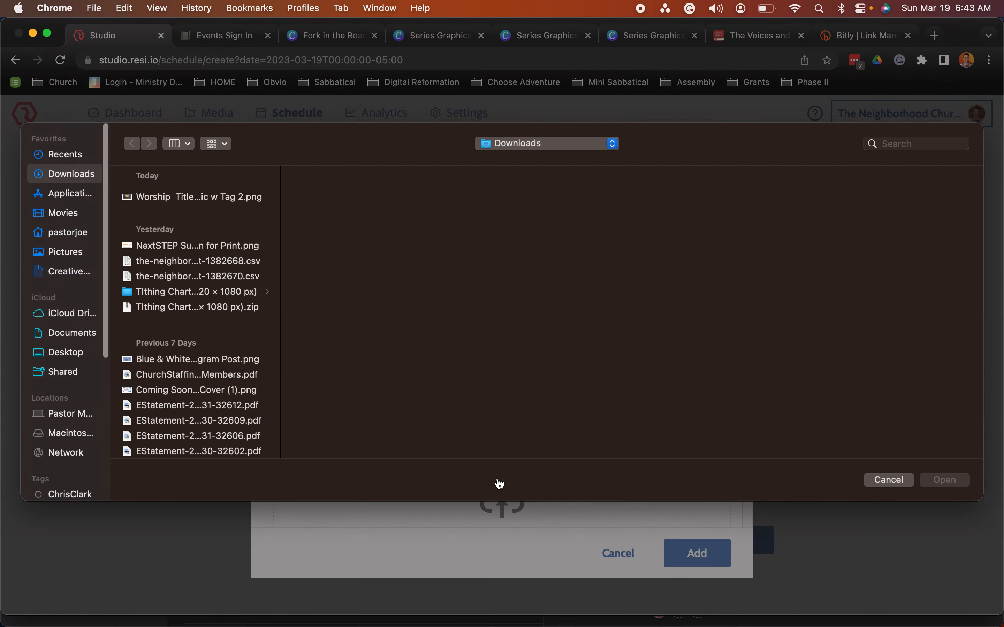
pyautogui.click(238, 203)
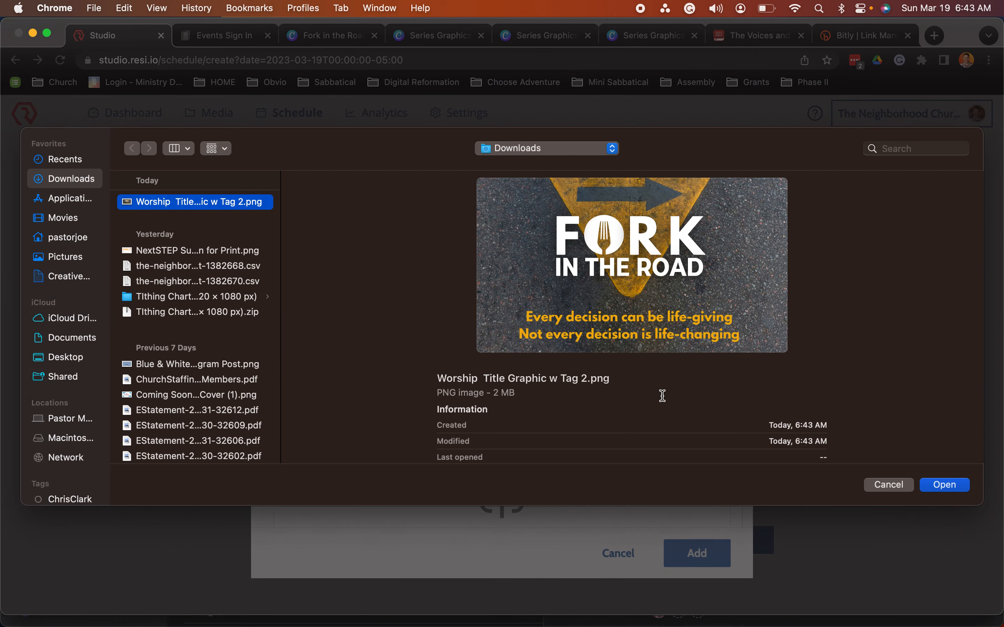
pyautogui.scroll(-3, 663, 397)
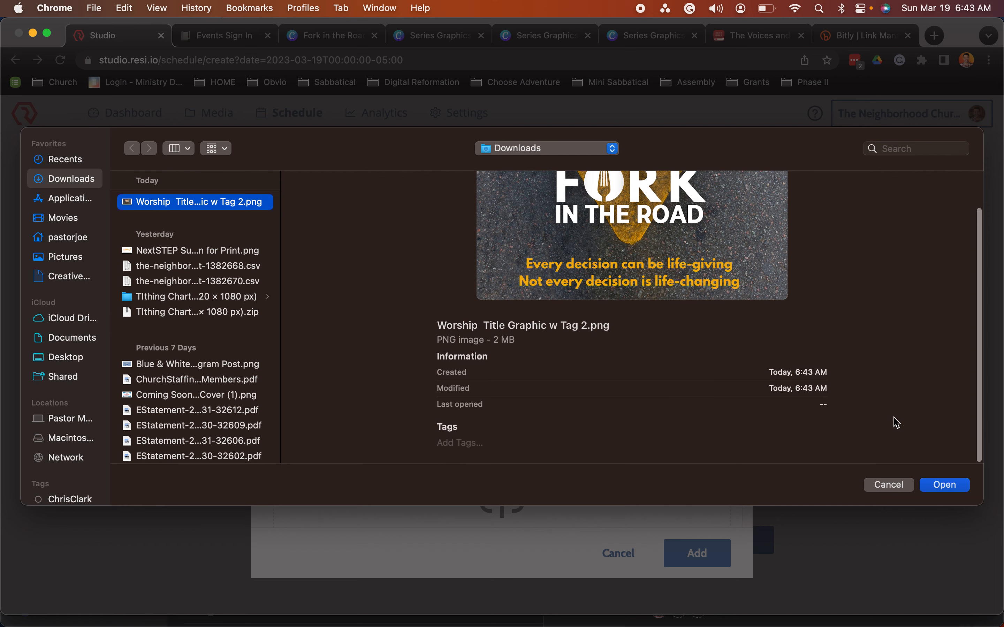
pyautogui.click(943, 486)
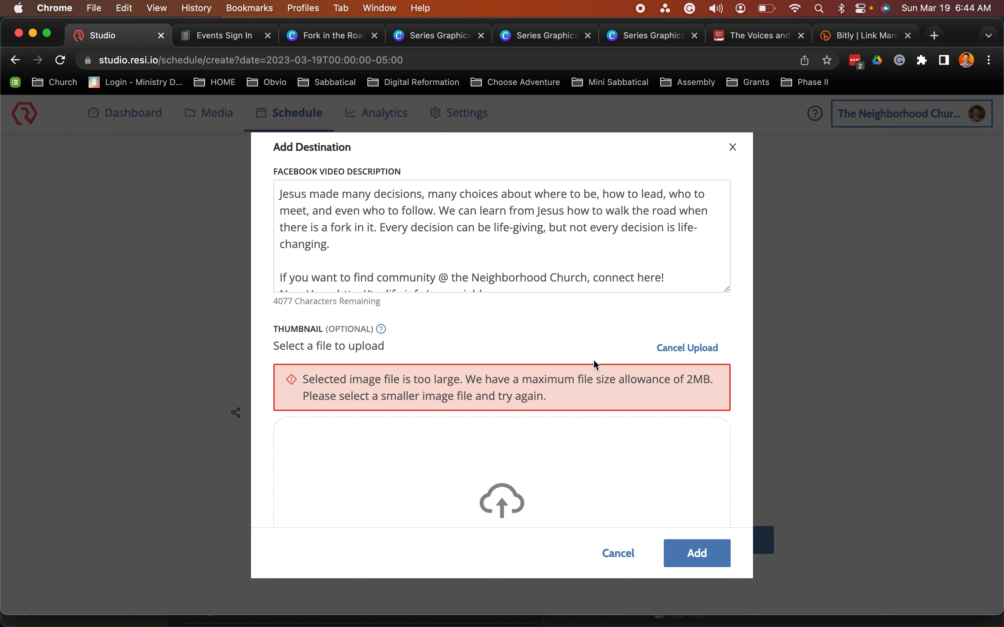
pyautogui.click(668, 351)
# Upload the resized "Worship Title Graphic w Tag 2.png" from Downloads as the Facebook video thumbnail and complete its crop.
pyautogui.scroll(-5, 531, 353)
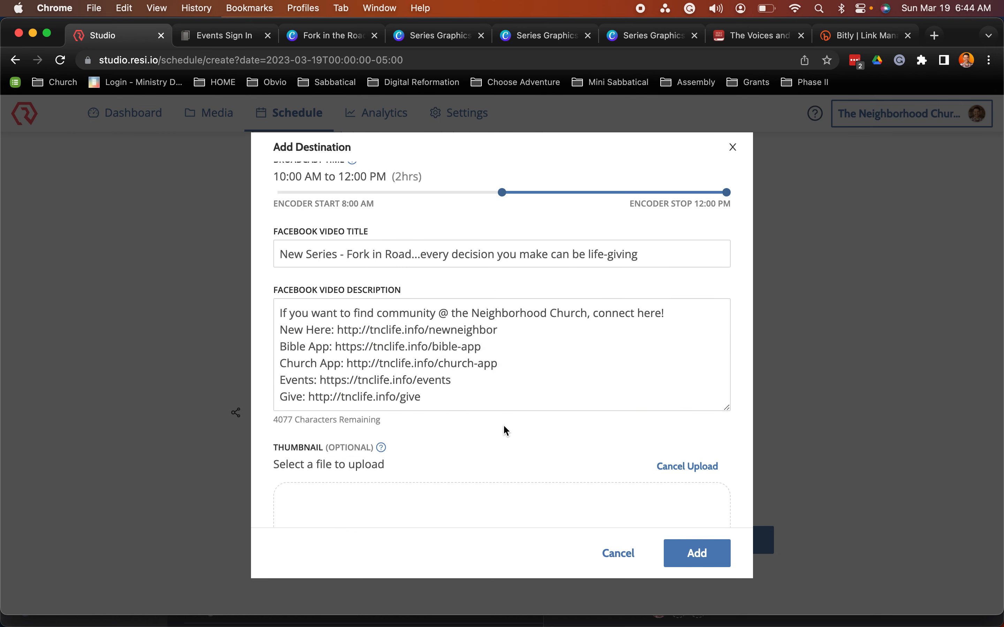
pyautogui.click(487, 511)
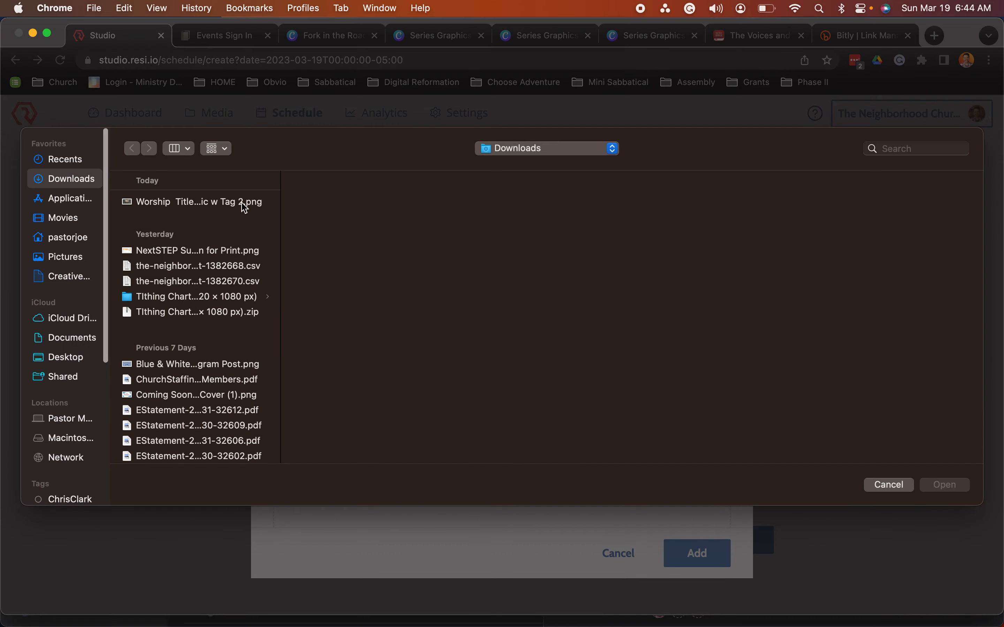
pyautogui.click(245, 203)
pyautogui.click(943, 484)
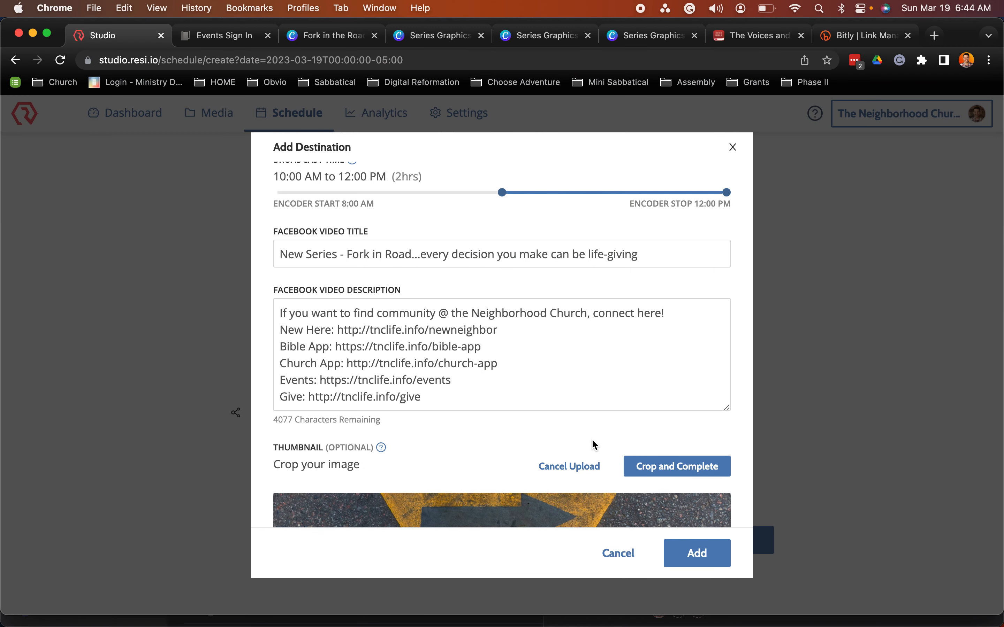
pyautogui.scroll(-5, 736, 413)
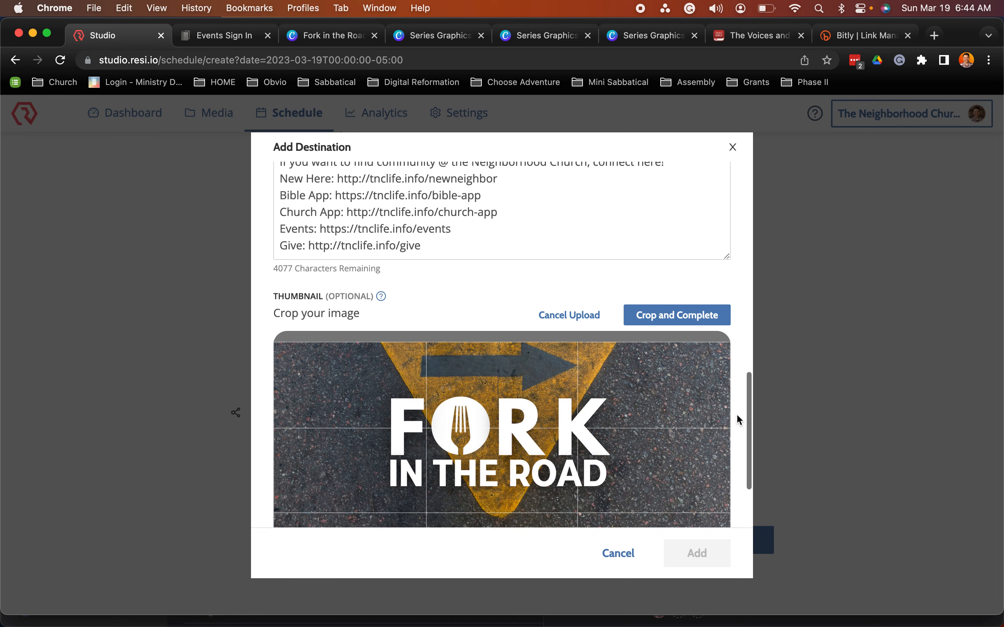
pyautogui.click(675, 308)
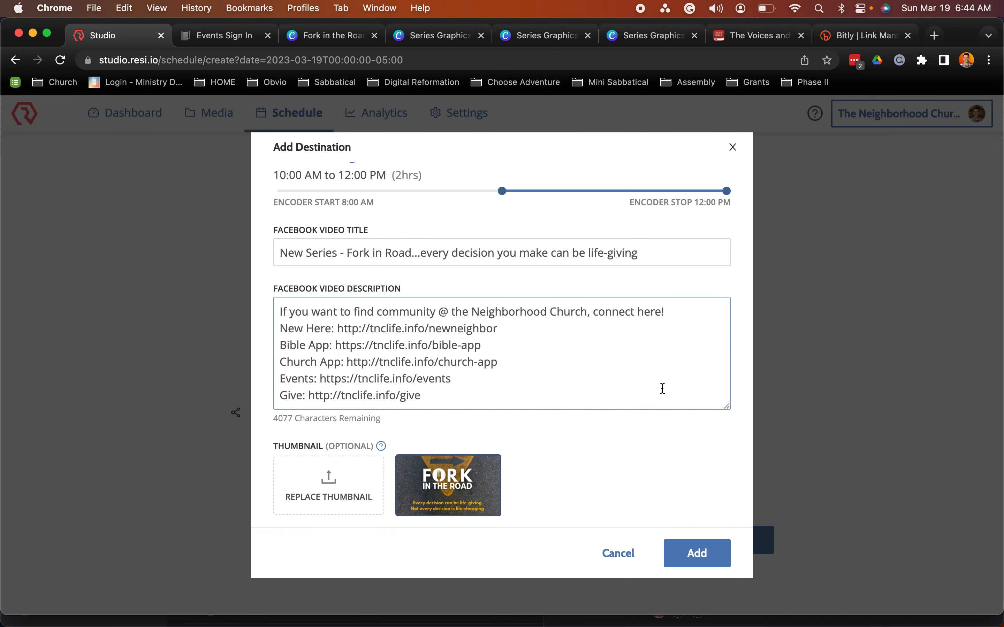
# Review the Facebook destination's settings and add the destination to the scheduled event.
pyautogui.scroll(5, 595, 459)
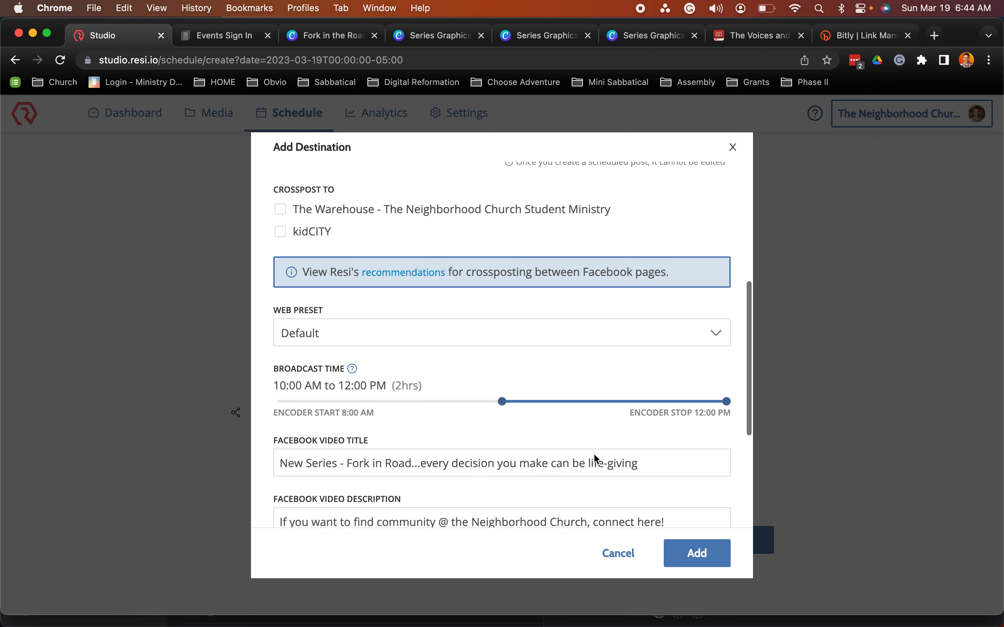
pyautogui.scroll(-5, 643, 498)
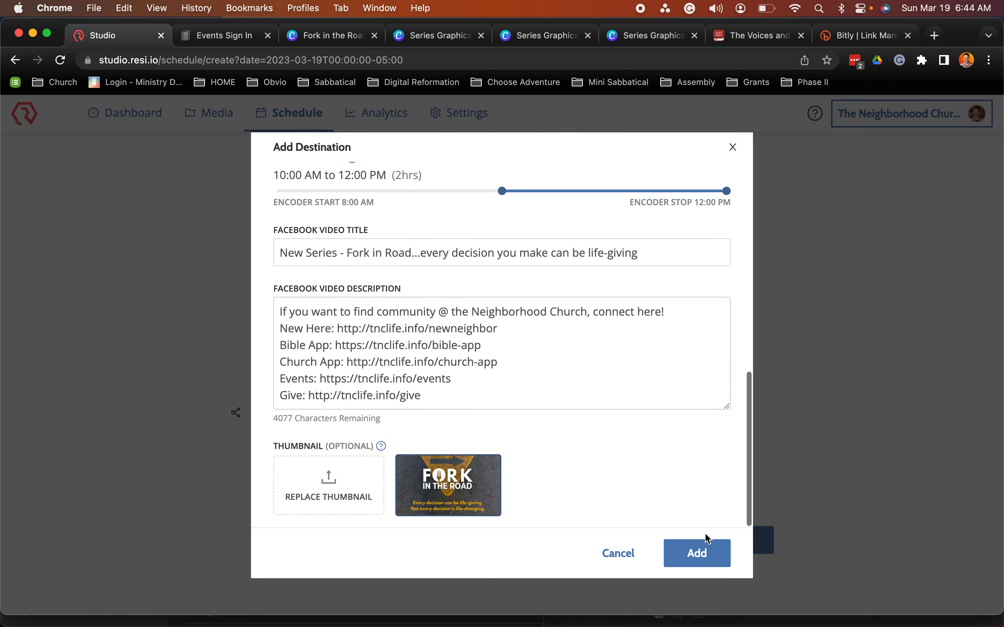
pyautogui.click(693, 552)
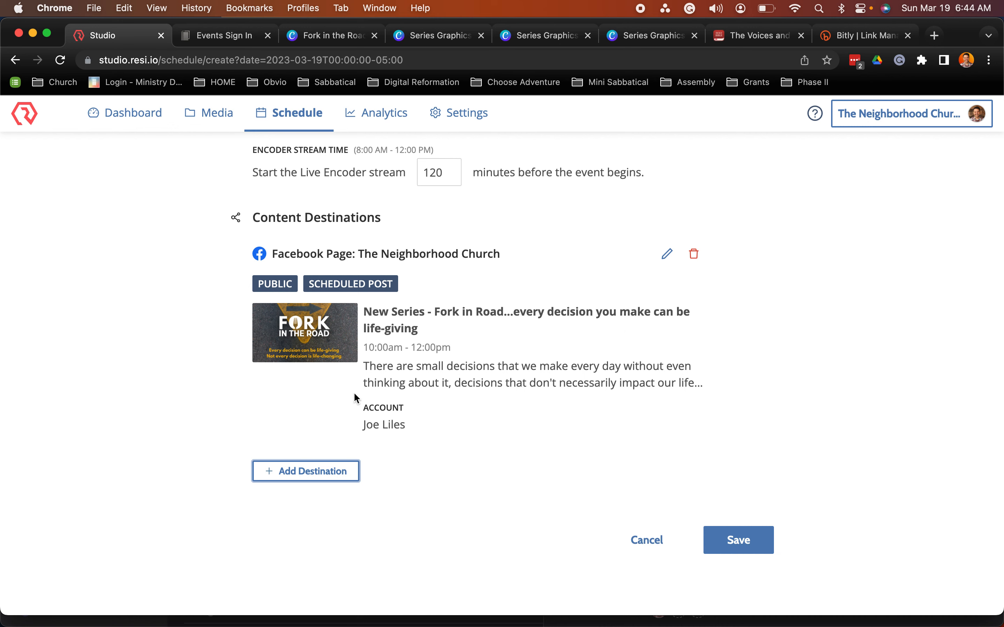
# Start another content destination of type YouTube and choose the Neighborhood Church YT account.
pyautogui.click(315, 475)
pyautogui.click(500, 290)
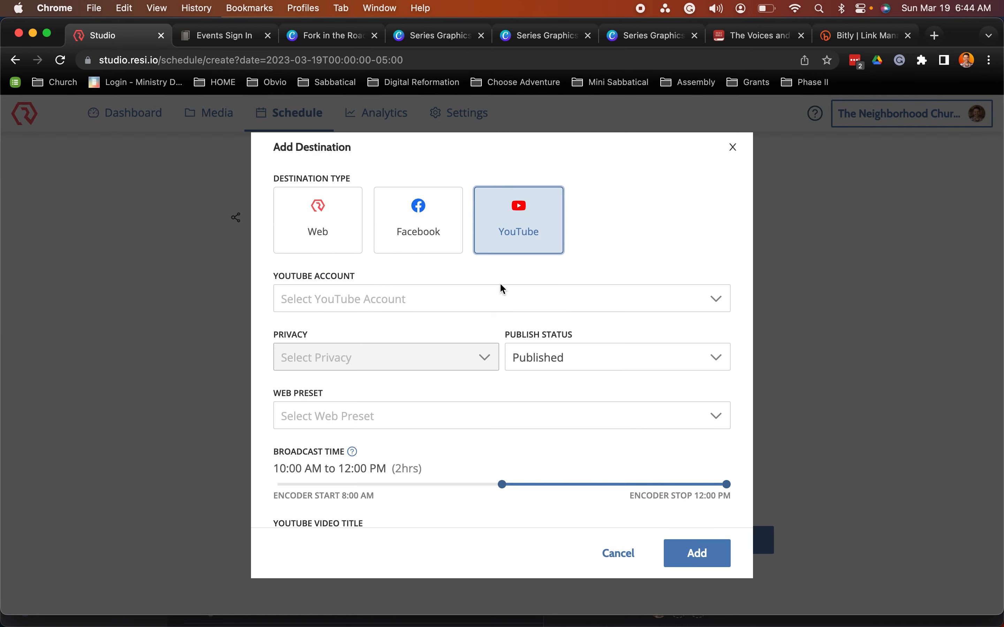
pyautogui.click(500, 288)
pyautogui.click(382, 322)
pyautogui.scroll(-1, 365, 345)
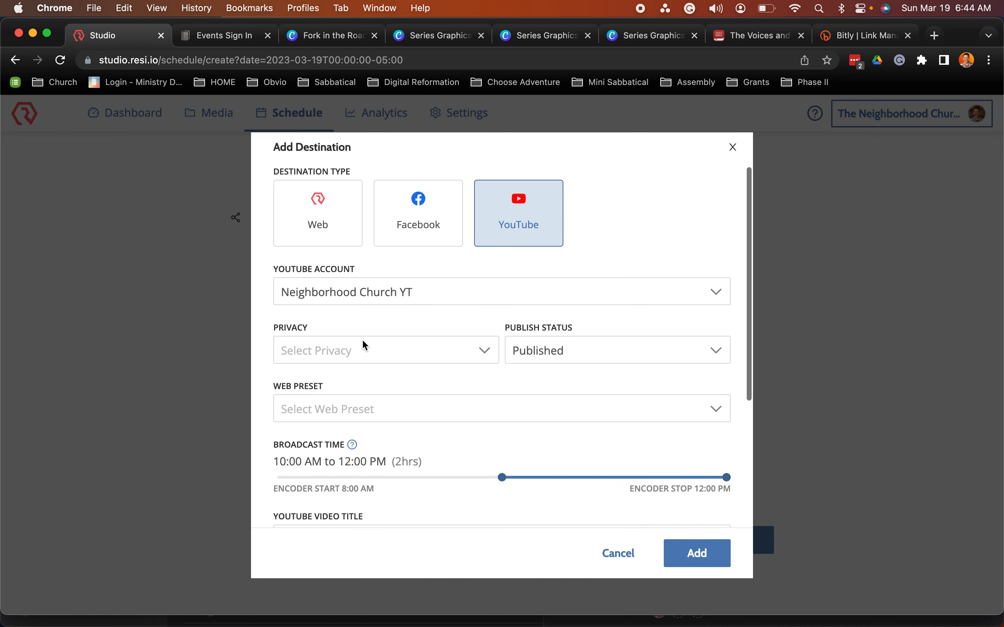
# Set the YouTube destination's privacy to Public, its publish status to Scheduled Post and its web preset to Default.
pyautogui.scroll(-5, 363, 345)
pyautogui.click(359, 247)
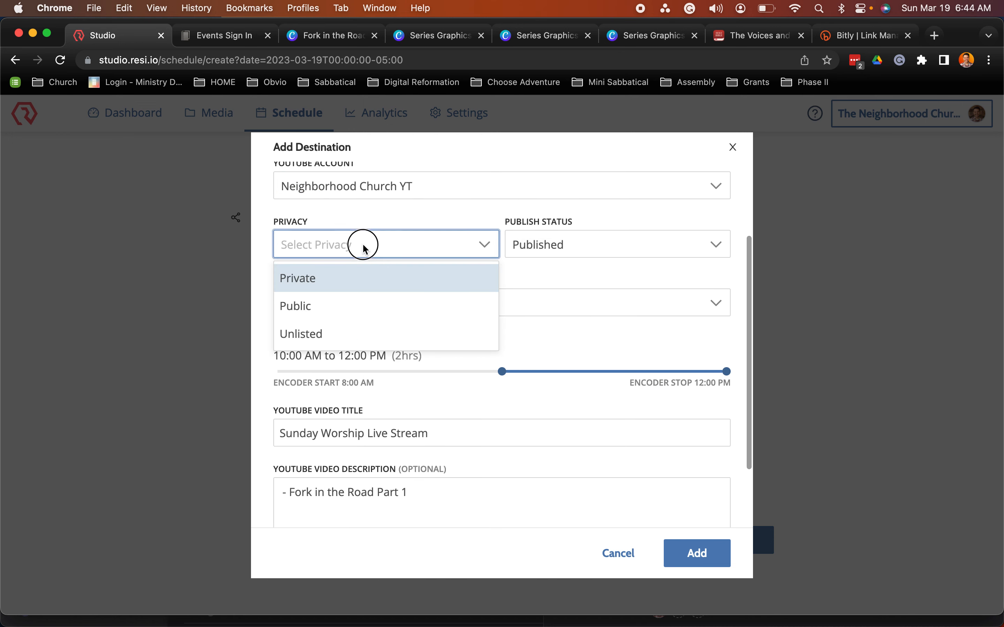
pyautogui.click(343, 300)
pyautogui.click(584, 248)
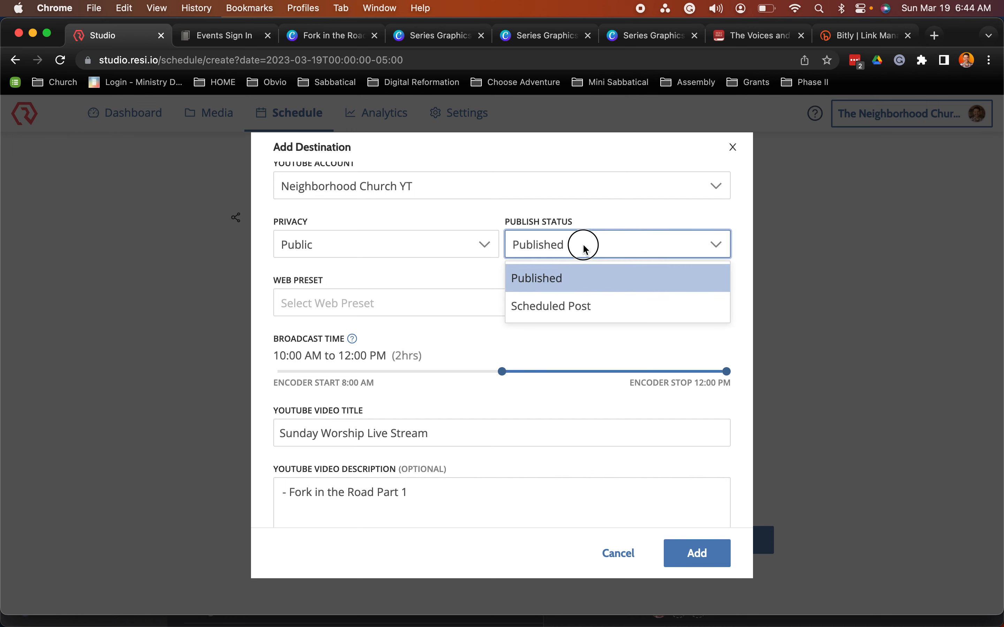
pyautogui.click(567, 306)
pyautogui.click(385, 314)
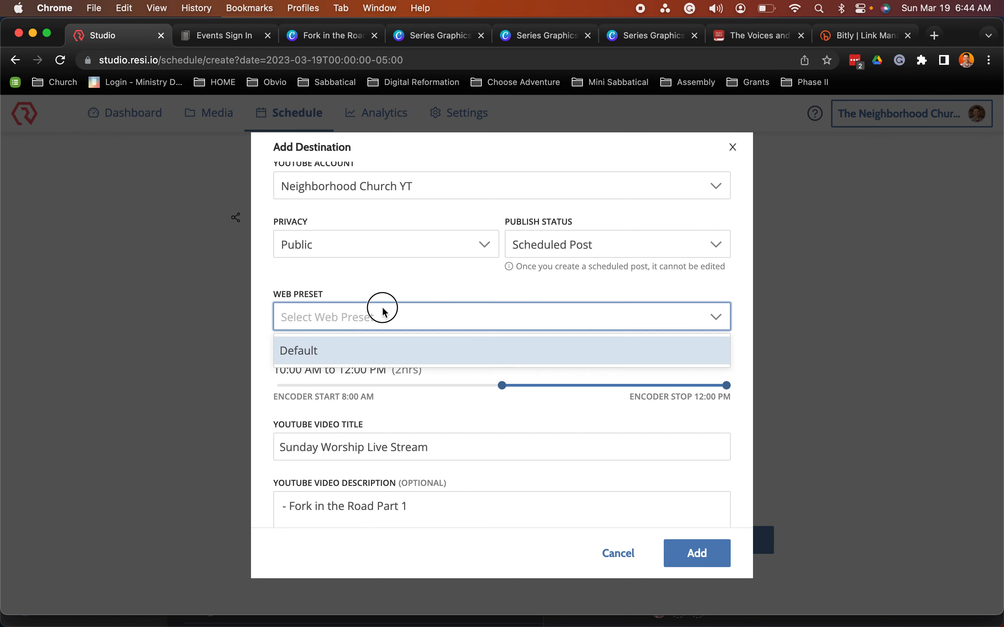
pyautogui.click(371, 350)
# Replace the whole YouTube video description with the copied text that begins "New Series - Fork in Road".
pyautogui.scroll(-5, 263, 289)
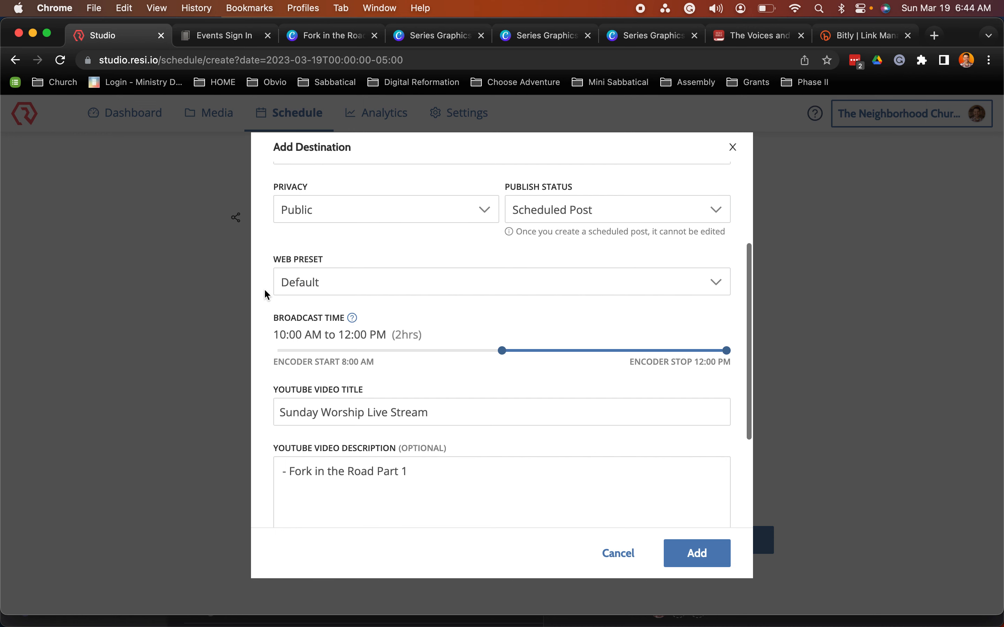
pyautogui.tripleClick(298, 348)
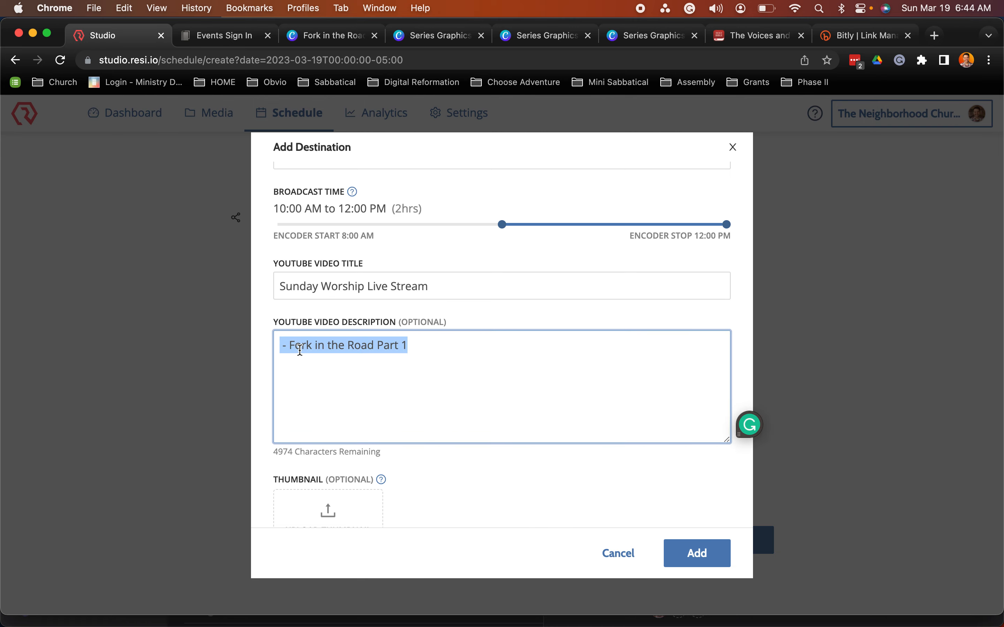
pyautogui.press('cmd+v')
pyautogui.scroll(10, 305, 374)
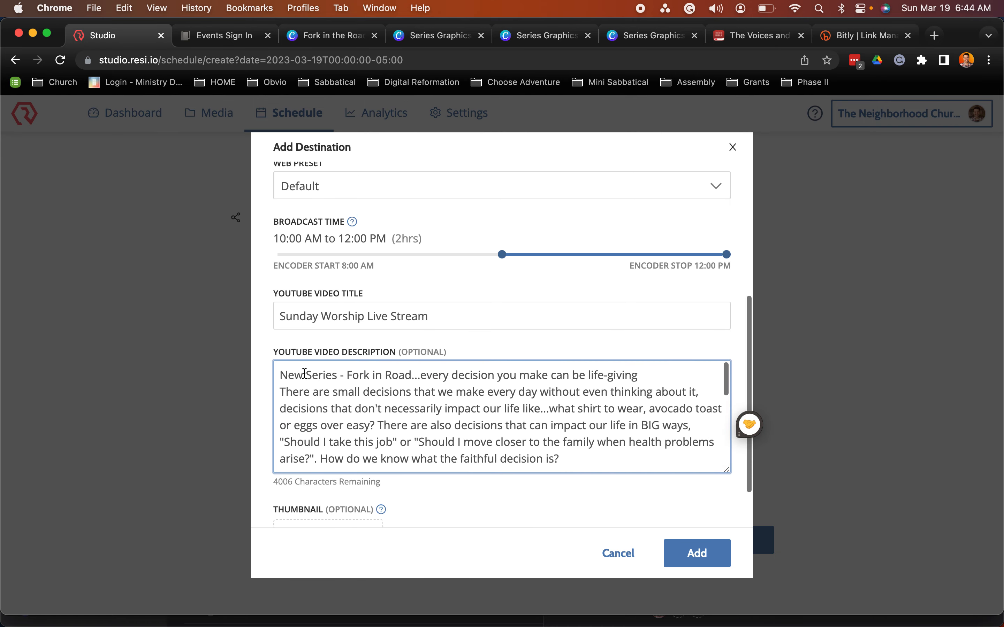
# Move the description's first line, "New Series - Fork in Road...every decision you make can be life-giving", into the YouTube video title, replacing the existing title.
pyautogui.tripleClick(290, 444)
pyautogui.press('super+c')
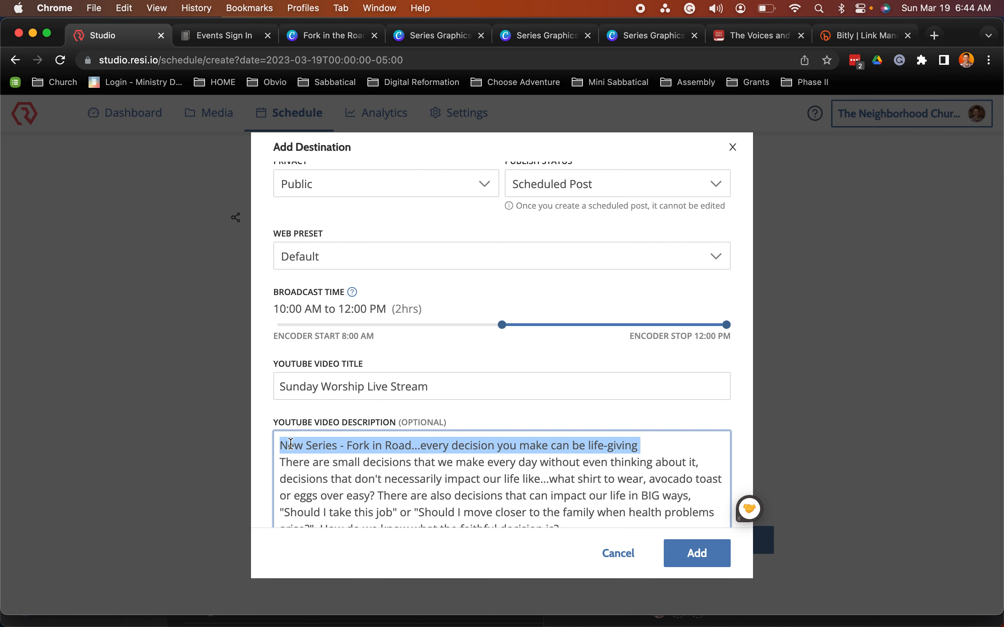
pyautogui.press('BackSpace')
pyautogui.tripleClick(290, 386)
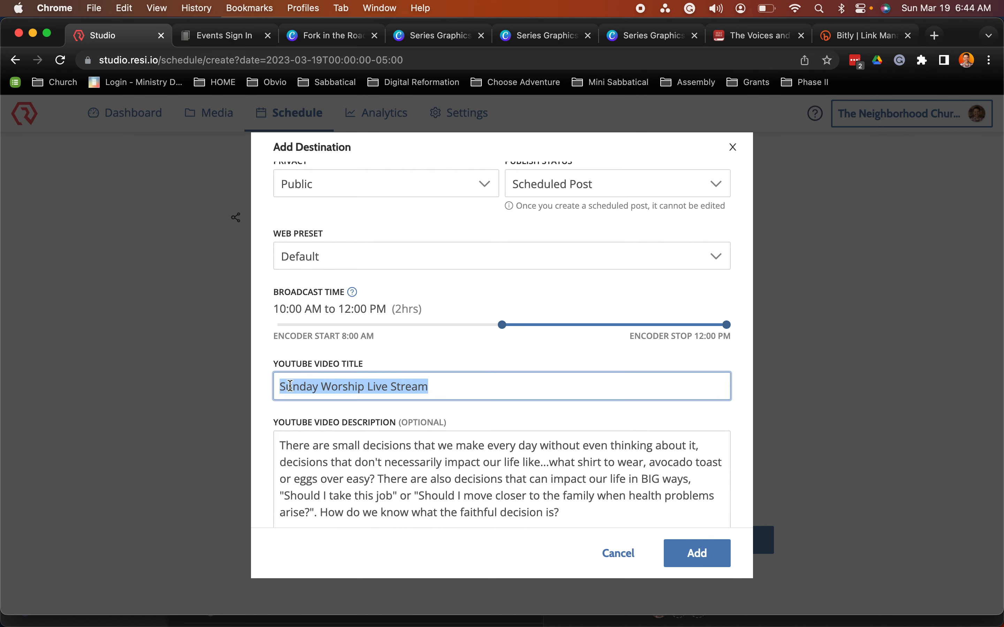
pyautogui.press('super+v')
pyautogui.click(264, 366)
pyautogui.scroll(-5, 264, 366)
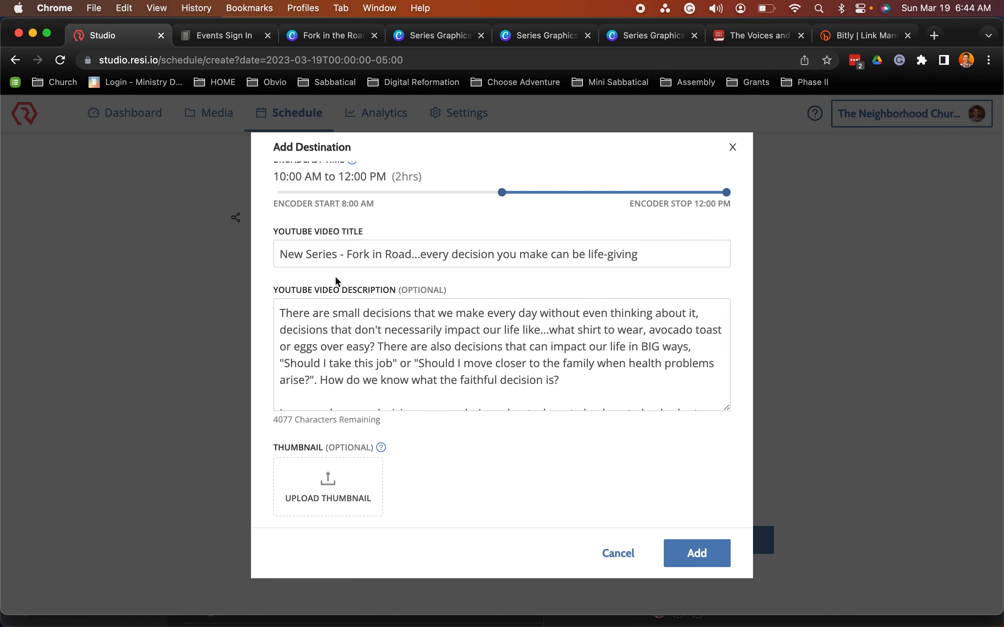
pyautogui.click(348, 254)
# Upload "Worship Title Graphic w Tag 2.png" from Downloads as the YouTube thumbnail, complete its crop and add the destination to the event.
pyautogui.click(334, 476)
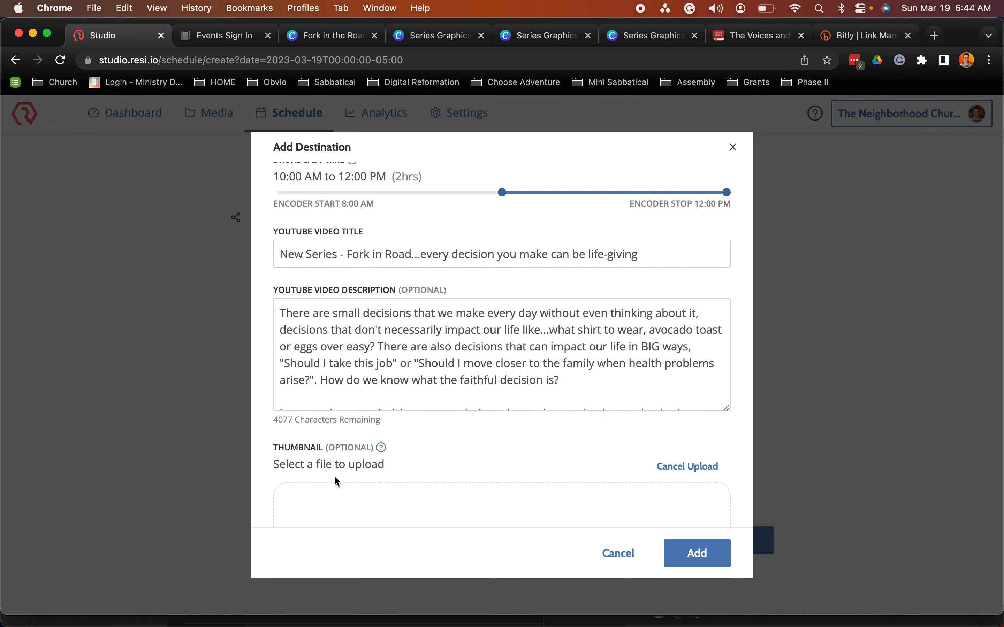
pyautogui.scroll(-2, 543, 443)
pyautogui.scroll(-3, 543, 443)
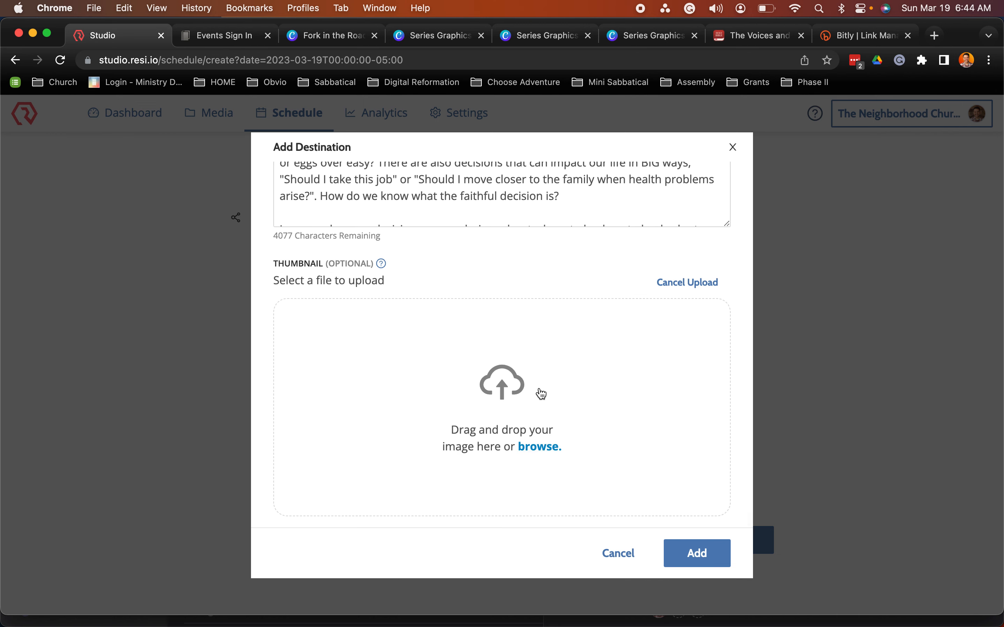
pyautogui.click(540, 392)
pyautogui.click(245, 203)
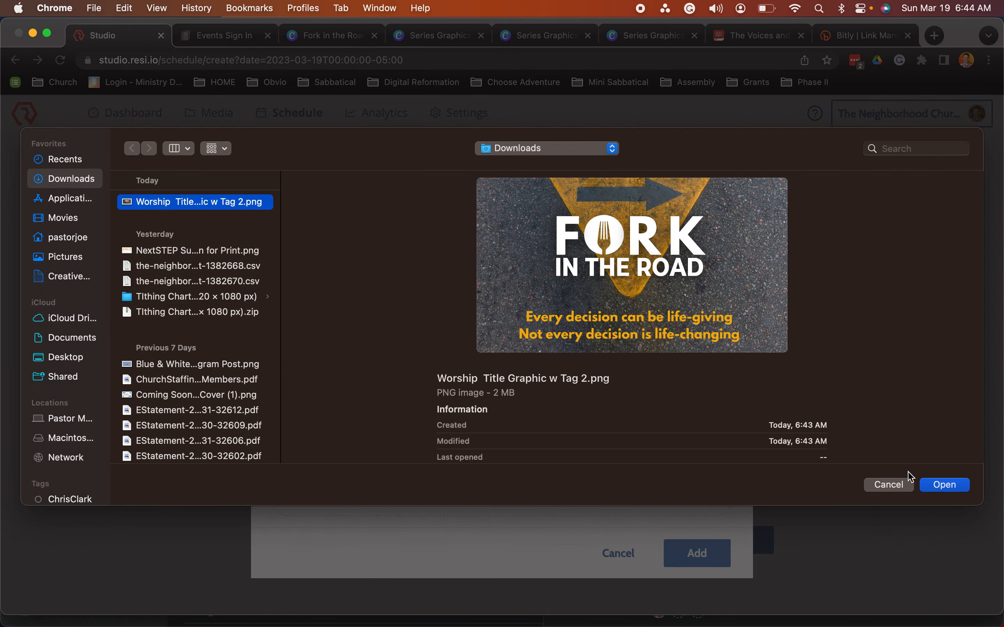
pyautogui.click(946, 486)
pyautogui.click(692, 290)
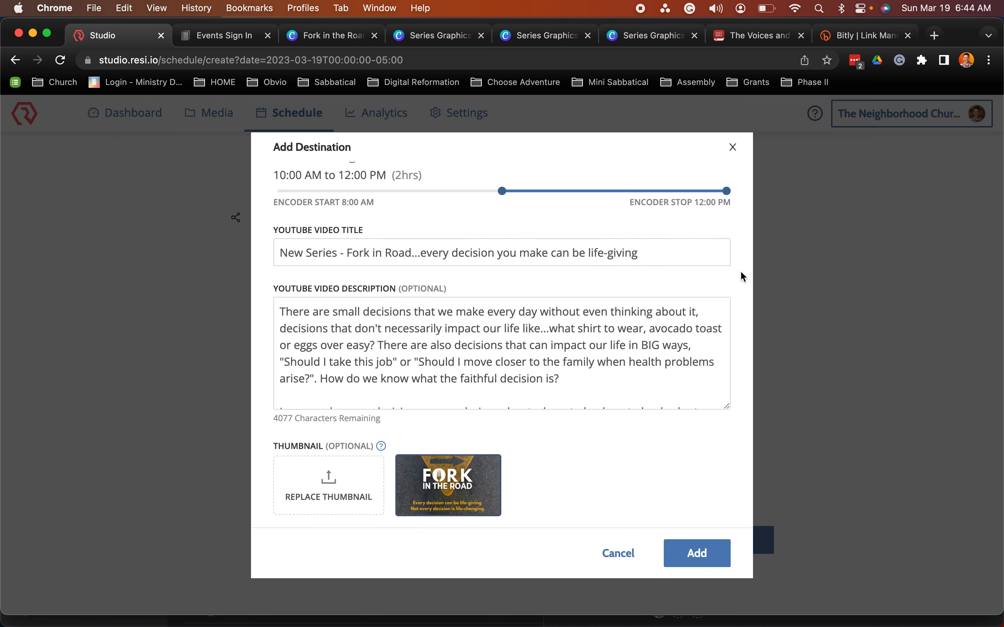
pyautogui.click(701, 554)
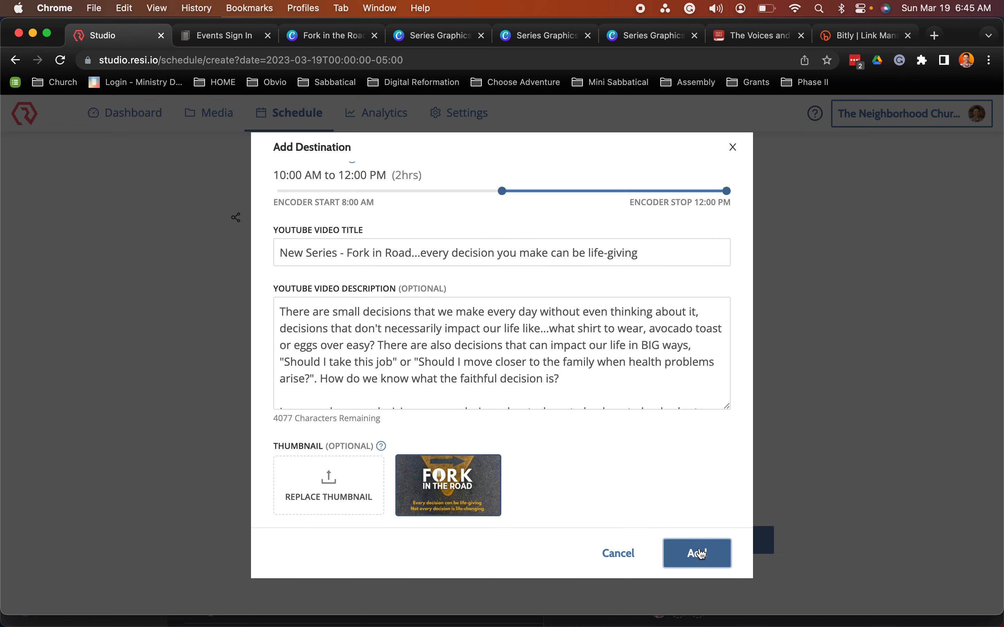
pyautogui.scroll(-5, 551, 296)
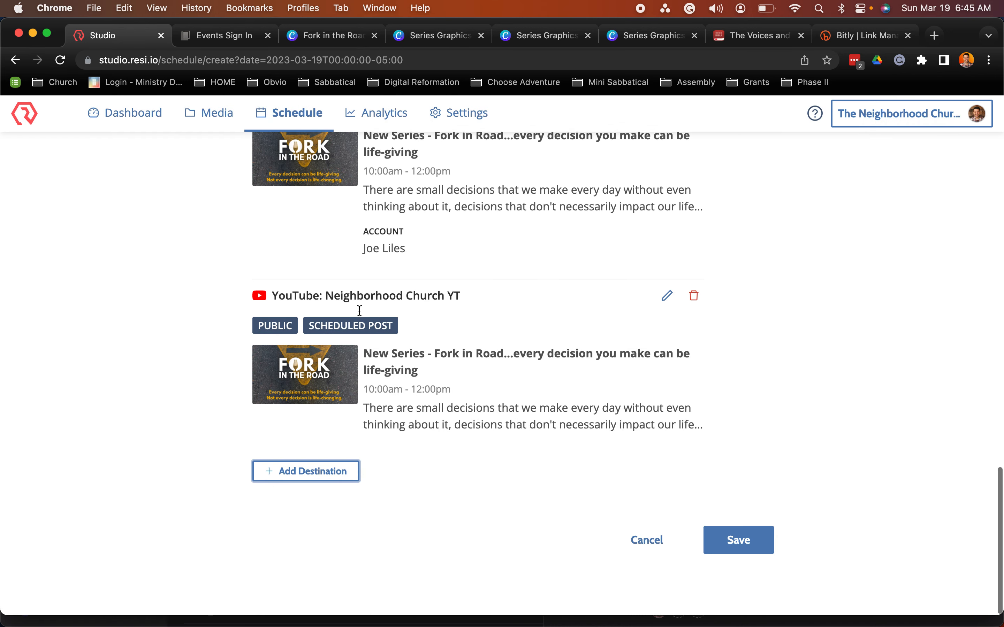
pyautogui.click(314, 471)
pyautogui.click(341, 293)
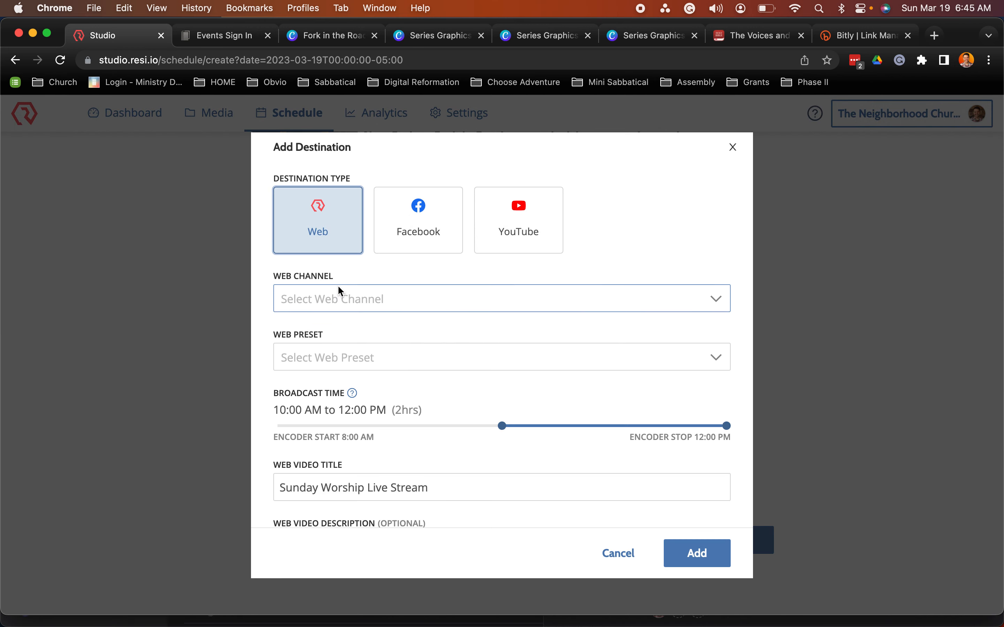
pyautogui.click(339, 296)
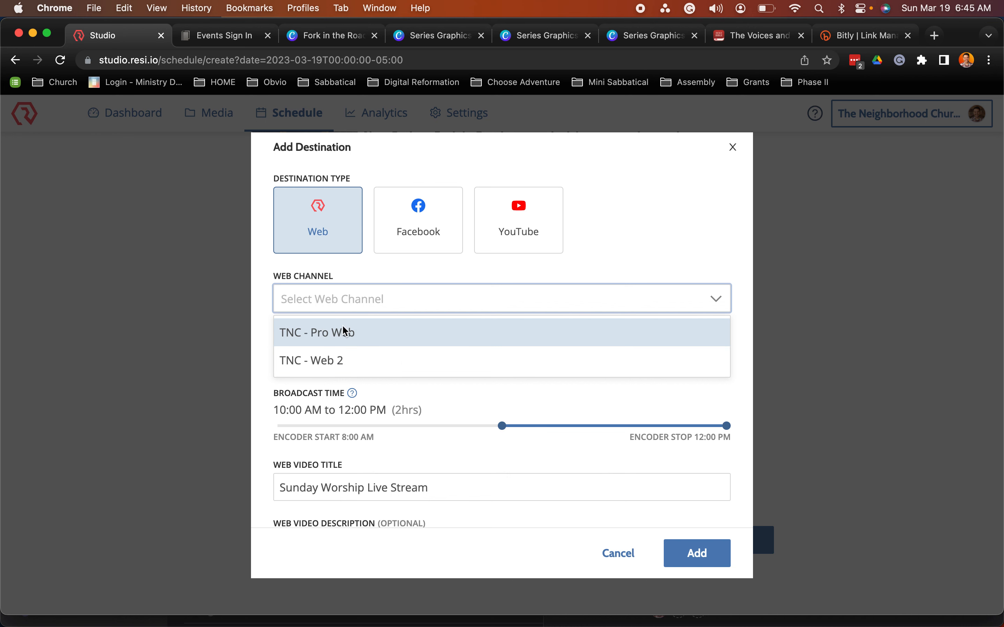
pyautogui.click(336, 333)
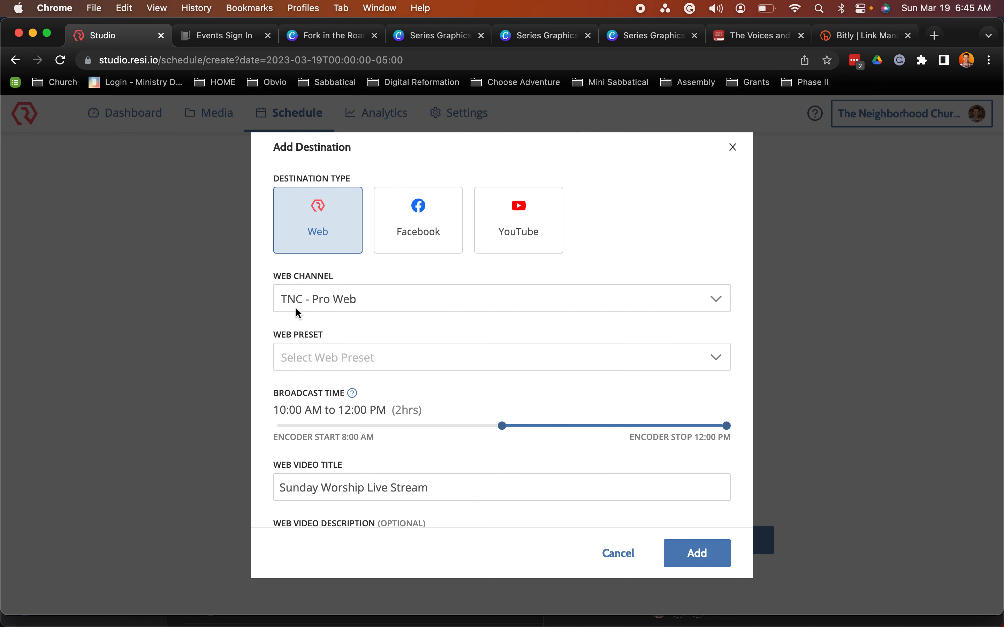
pyautogui.click(309, 356)
pyautogui.click(315, 399)
pyautogui.scroll(-5, 264, 352)
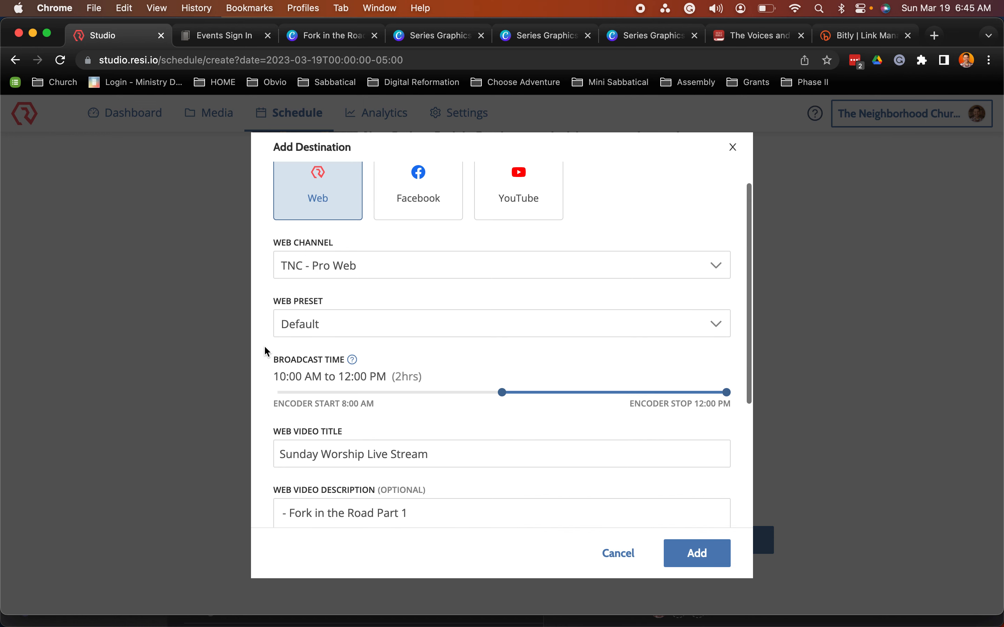
pyautogui.tripleClick(299, 394)
pyautogui.write('New Series - Fork in Road...every decision you make can be life-giving')
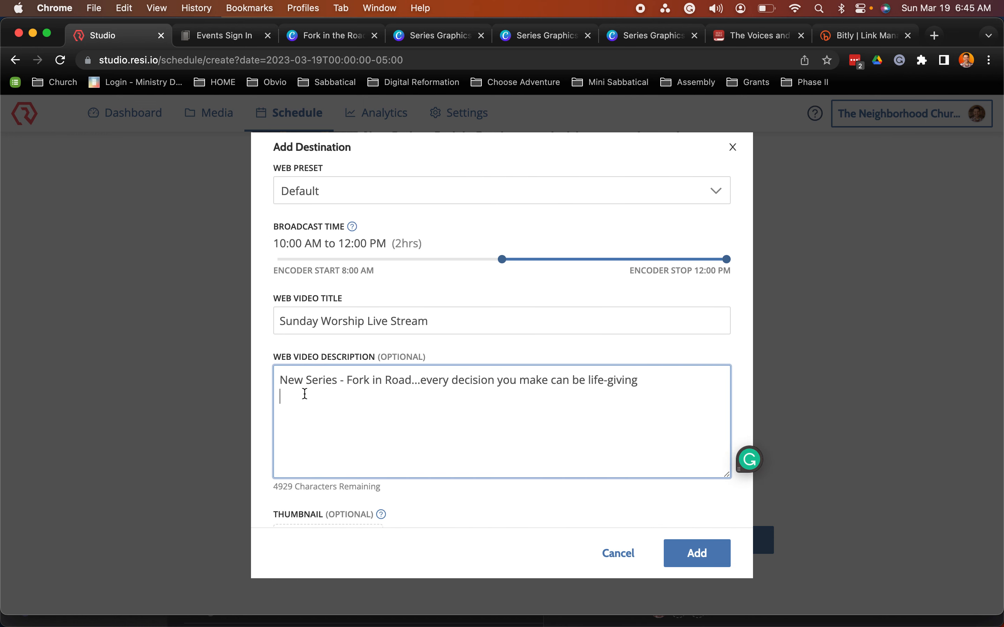
pyautogui.tripleClick(308, 389)
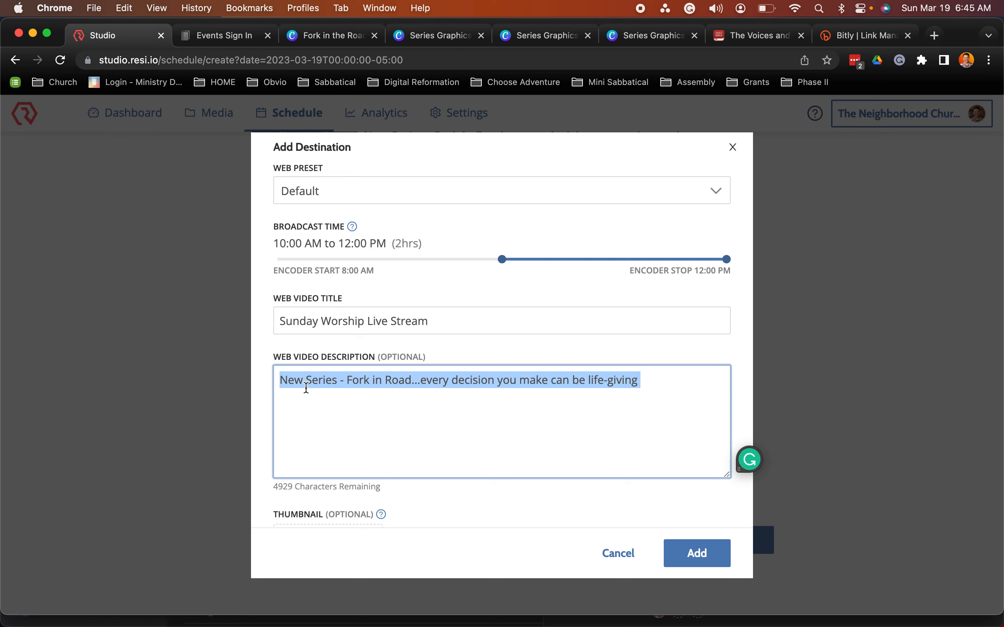
pyautogui.press('BackSpace')
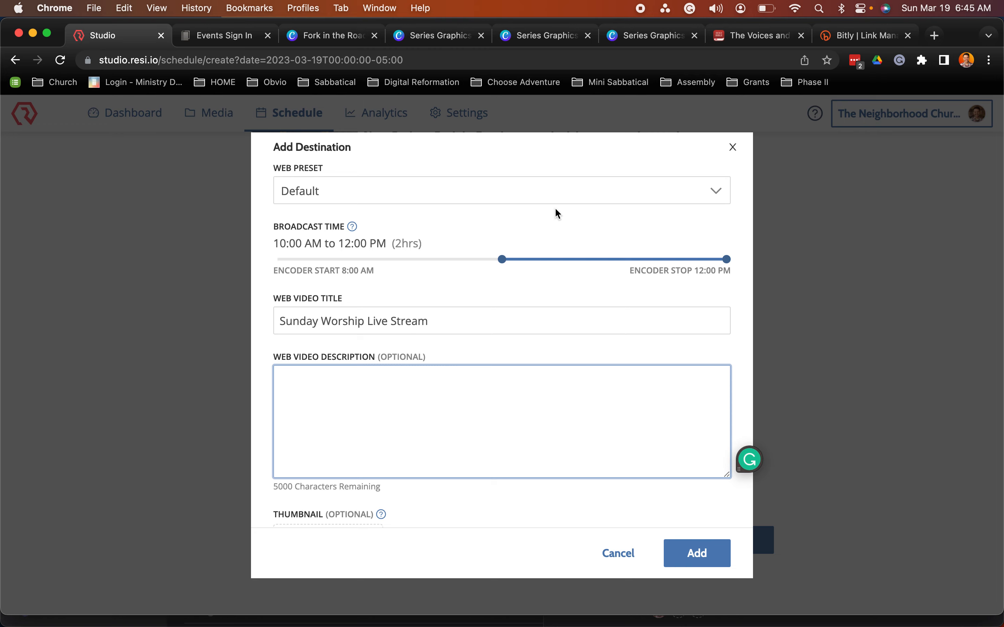
pyautogui.click(732, 147)
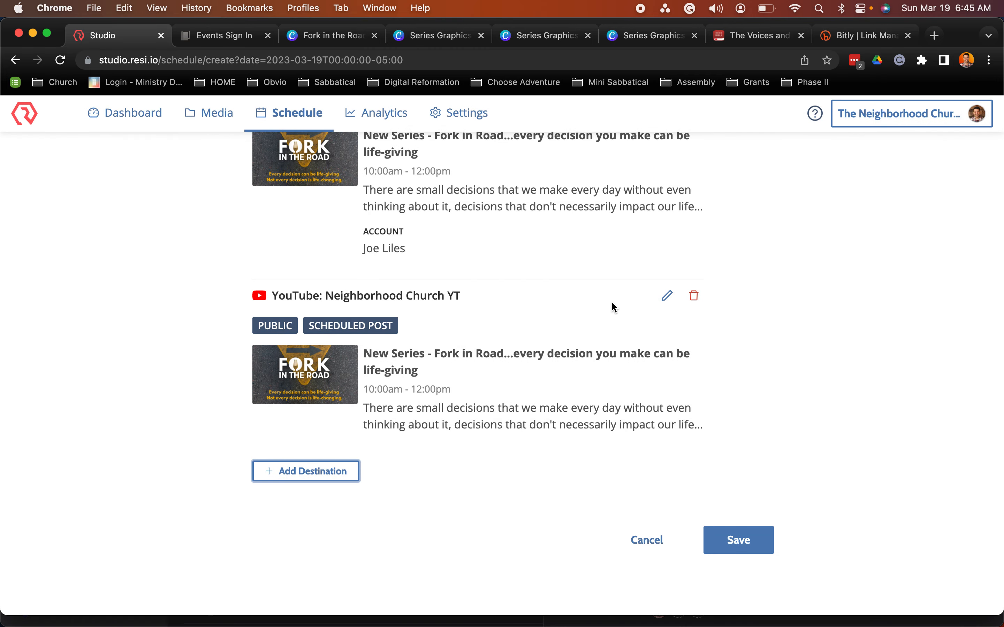
# Reopen the YouTube destination, insert a copy of its video title as the description's first line, and copy the combined description text.
pyautogui.click(666, 295)
pyautogui.scroll(-1, 338, 404)
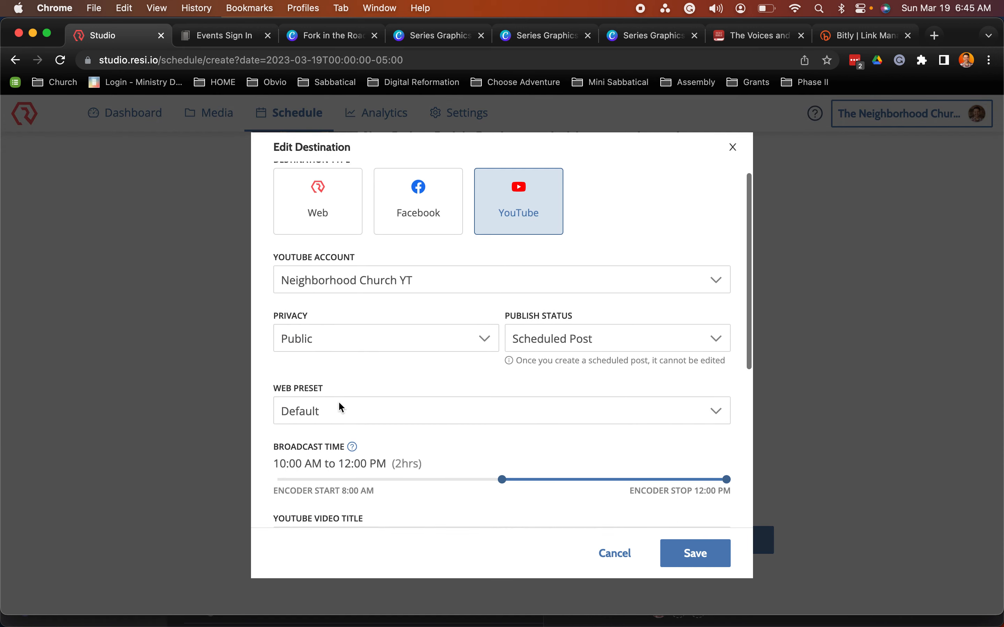
pyautogui.scroll(-5, 339, 401)
pyautogui.tripleClick(289, 302)
pyautogui.press('super+c')
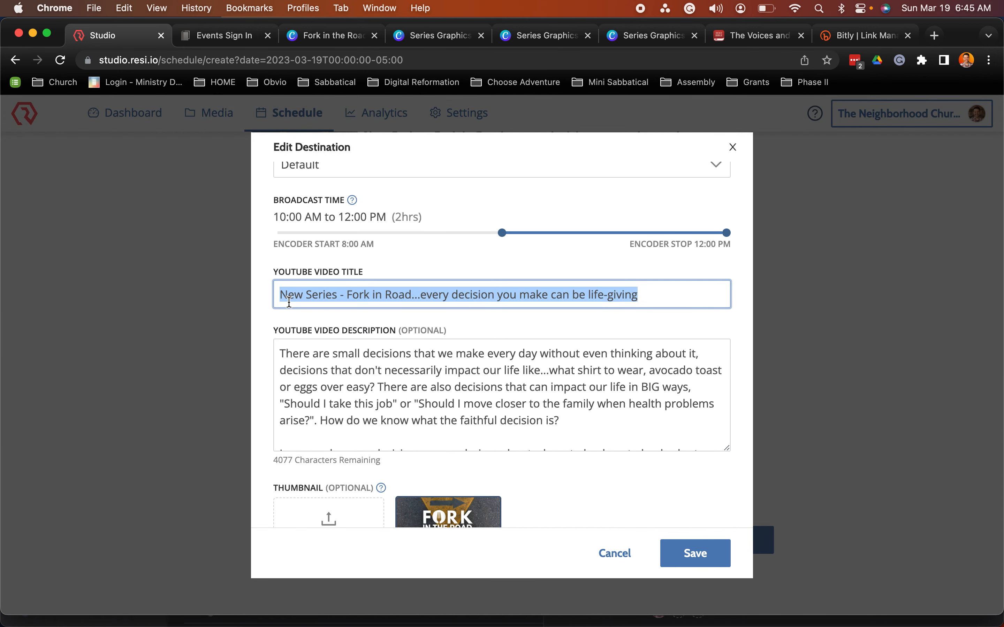
pyautogui.click(279, 354)
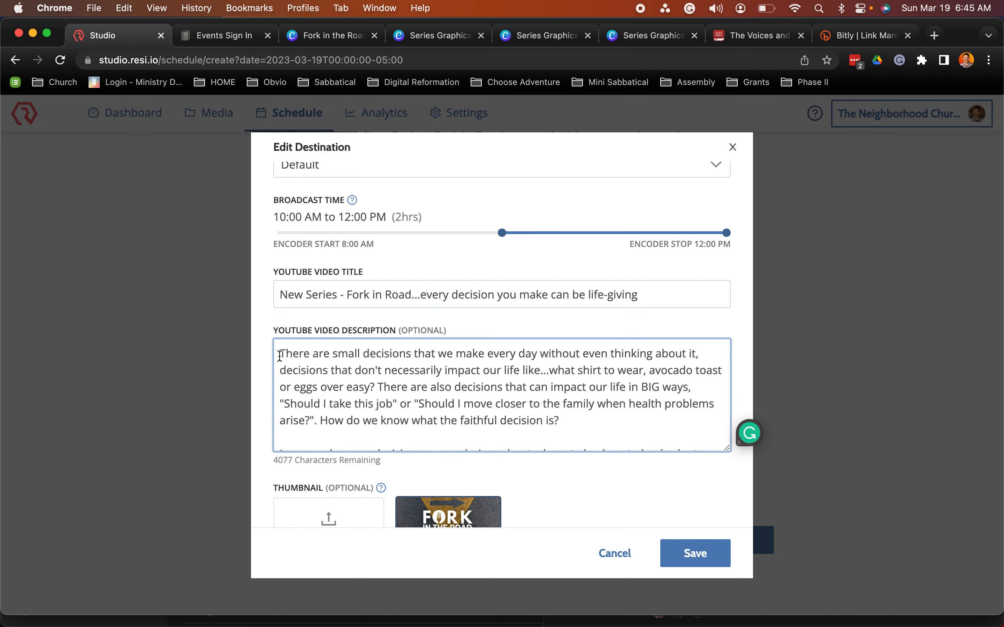
pyautogui.press('Return')
pyautogui.press('super+v')
pyautogui.press('super+a')
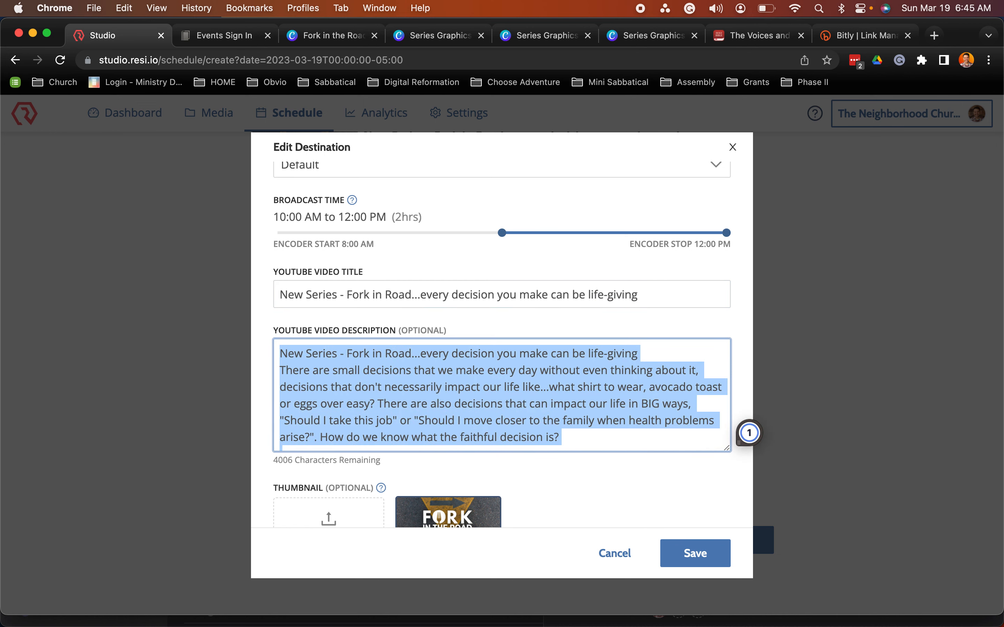
# Remove the title line from the start of the YouTube description and save the destination.
pyautogui.click(280, 349)
pyautogui.hotkey('shift', 'Down')
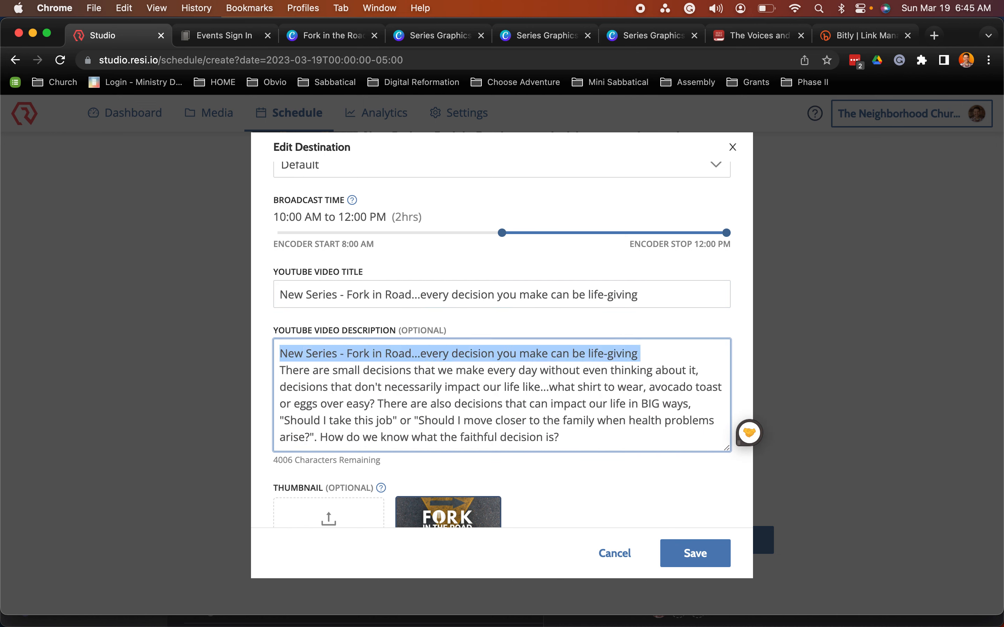
pyautogui.press('BackSpace')
pyautogui.click(681, 553)
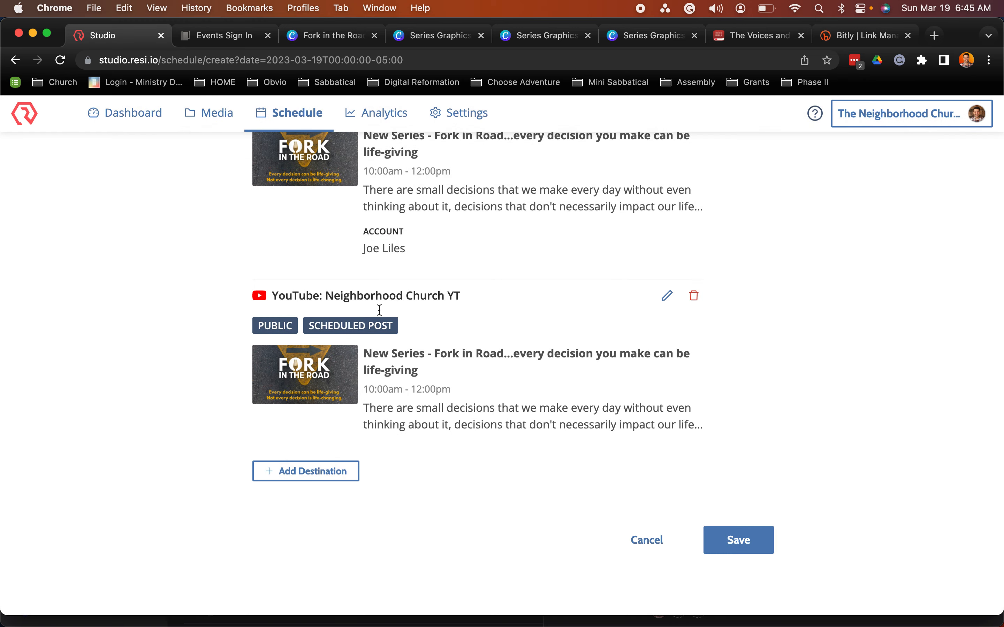
# Start another destination of type Web with the TNC - Pro Web channel and the Default web preset.
pyautogui.click(303, 472)
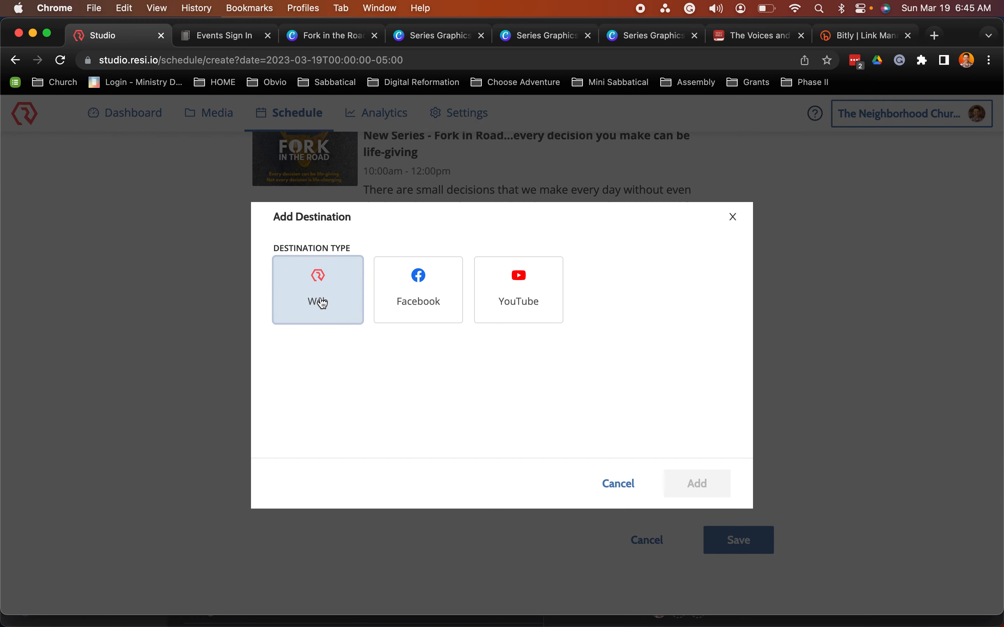
pyautogui.click(325, 298)
pyautogui.click(374, 298)
pyautogui.click(359, 332)
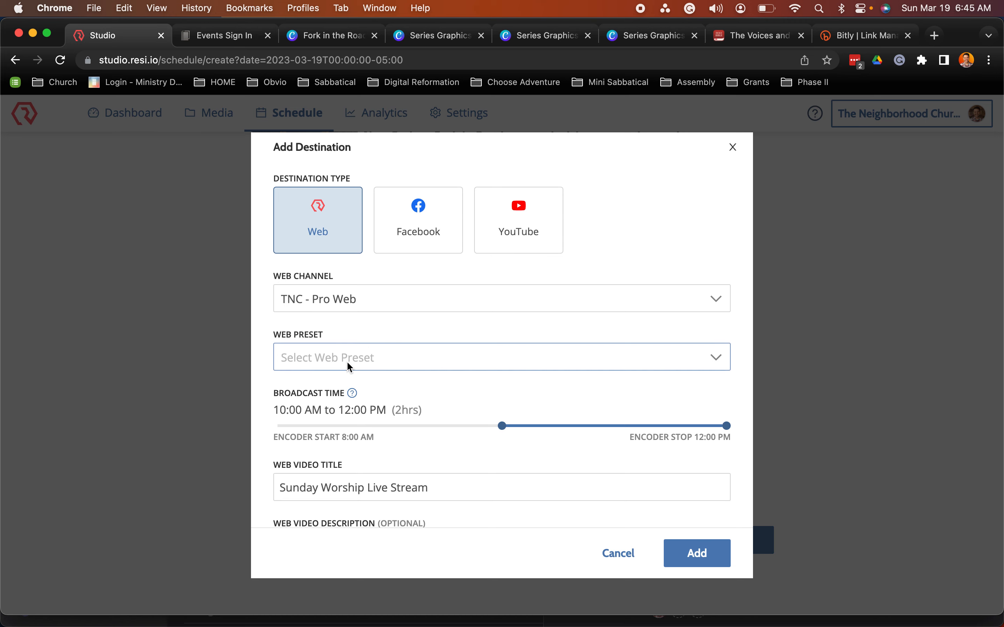
pyautogui.click(365, 361)
pyautogui.click(332, 386)
# Replace the entire web video description with the copied title and series description text.
pyautogui.scroll(-5, 269, 352)
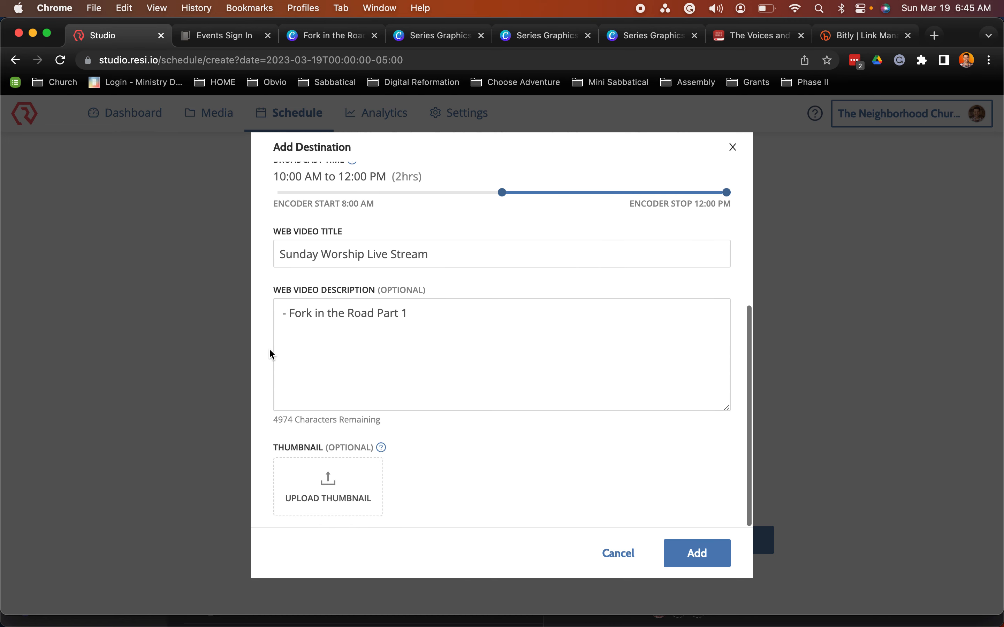
pyautogui.click(322, 331)
pyautogui.press('super+a')
pyautogui.press('super+v')
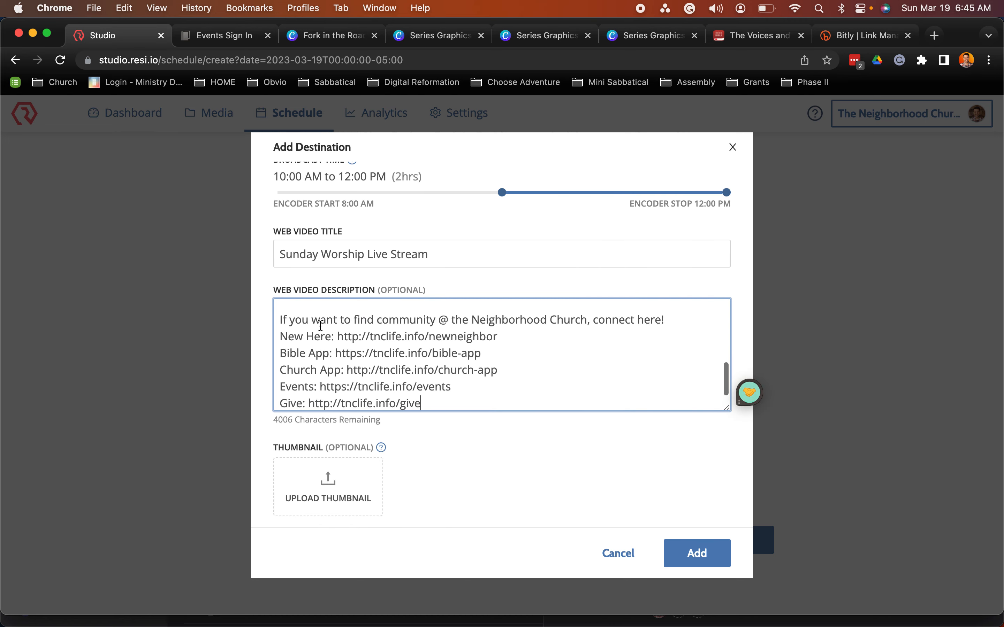
# Move the first description line, "New Series - Fork in Road...every decision you make can be life-giving", into the web video title, replacing its text.
pyautogui.scroll(10, 309, 342)
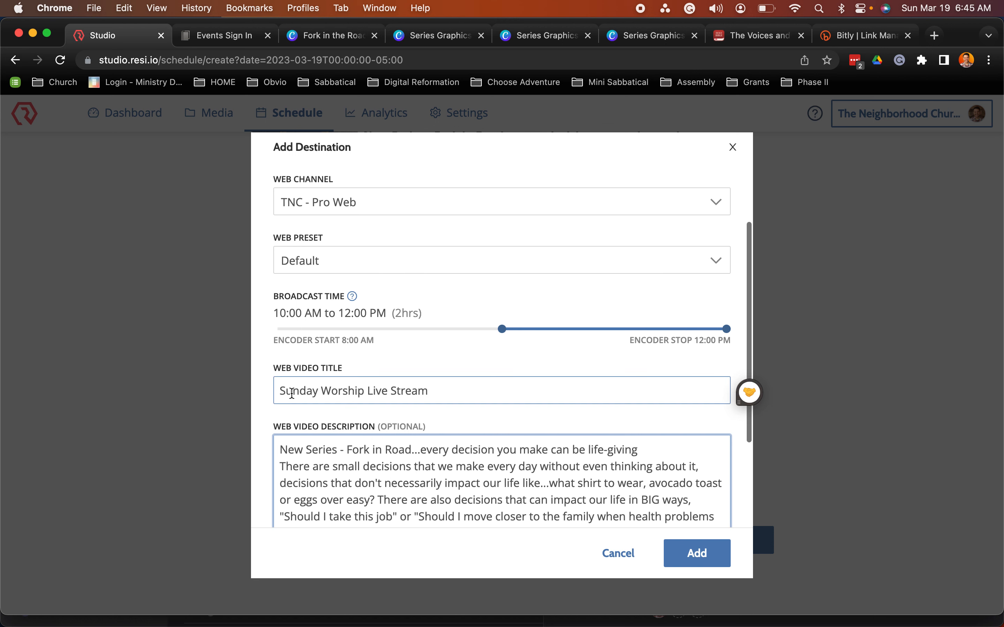
pyautogui.tripleClick(292, 392)
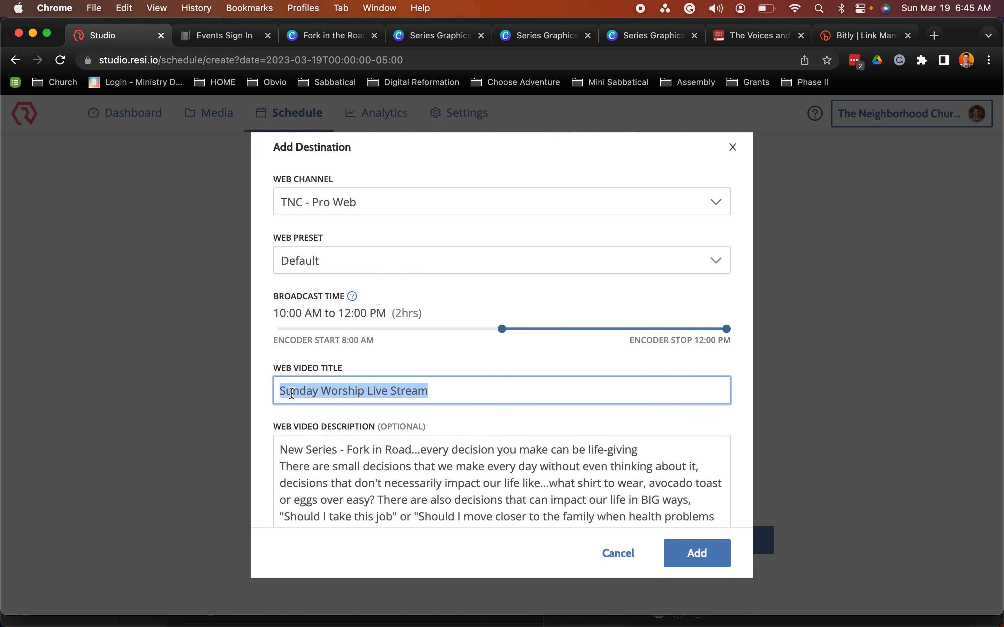
pyautogui.tripleClick(297, 449)
pyautogui.press('super+c')
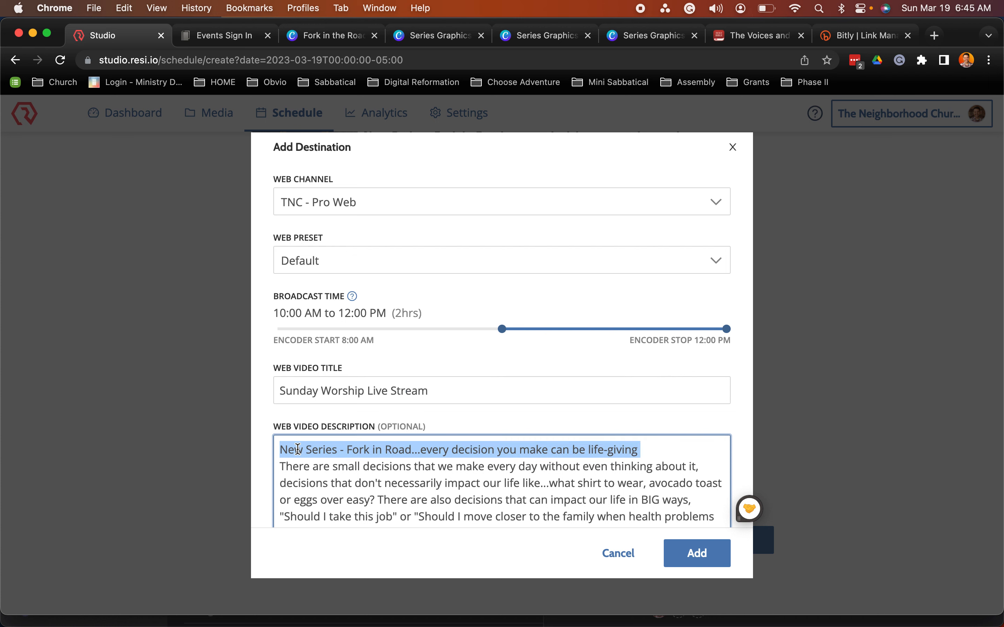
pyautogui.press('BackSpace')
pyautogui.tripleClick(317, 394)
pyautogui.press('super+v')
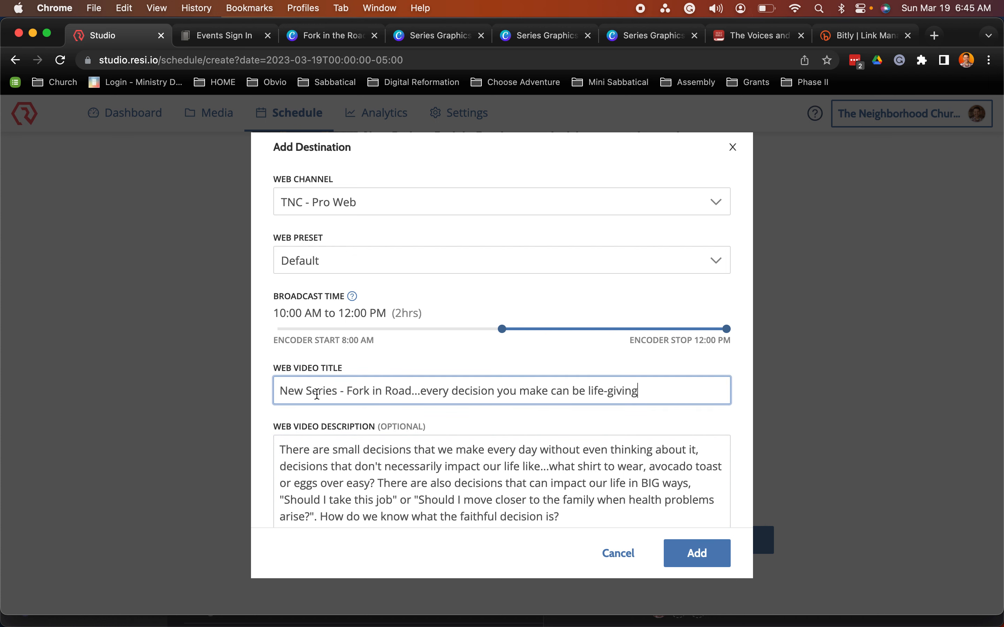
# Upload Worship Title Graphic w Tag 2.png from Downloads as the web video thumbnail, complete the crop and add the Web destination.
pyautogui.scroll(-5, 262, 370)
pyautogui.click(328, 477)
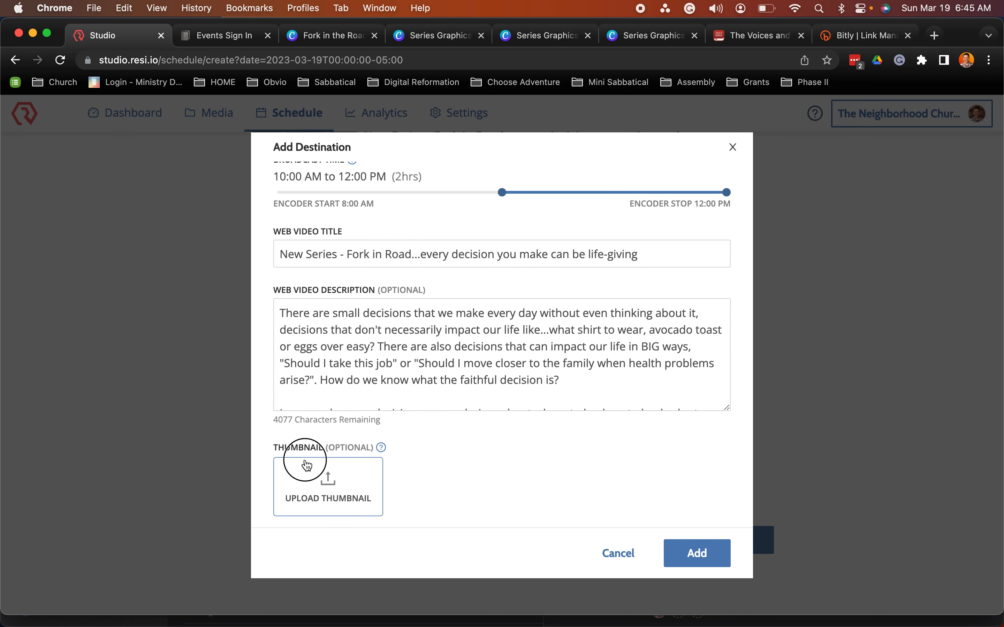
pyautogui.click(399, 467)
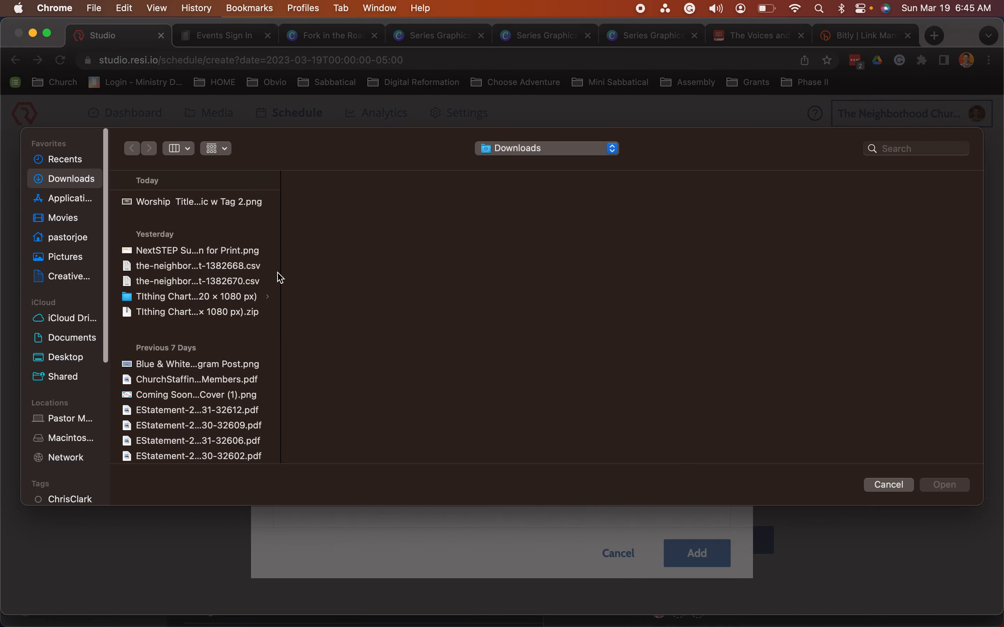
pyautogui.click(218, 204)
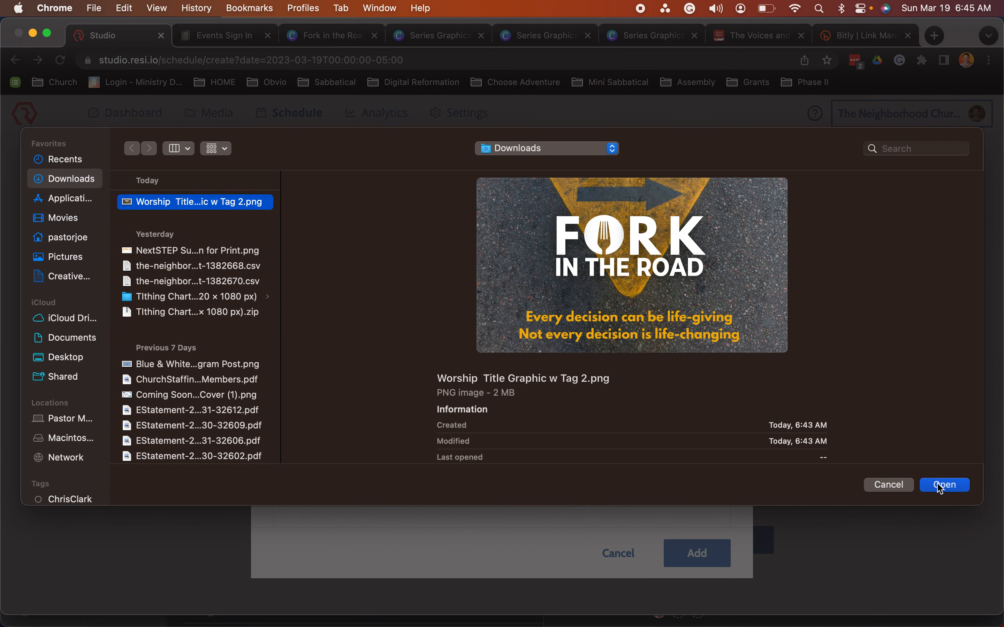
pyautogui.click(941, 486)
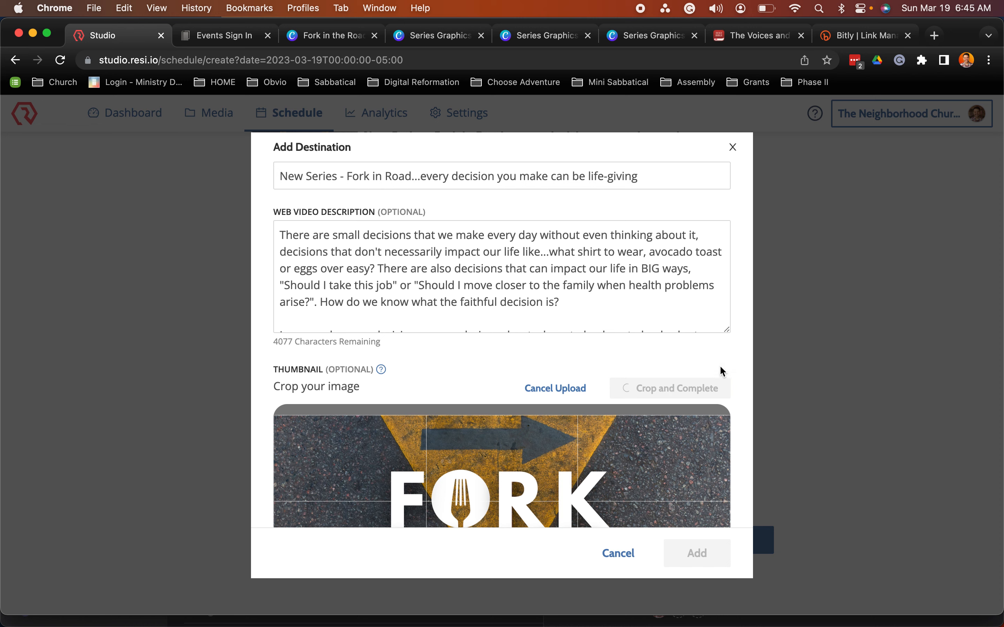
pyautogui.click(693, 561)
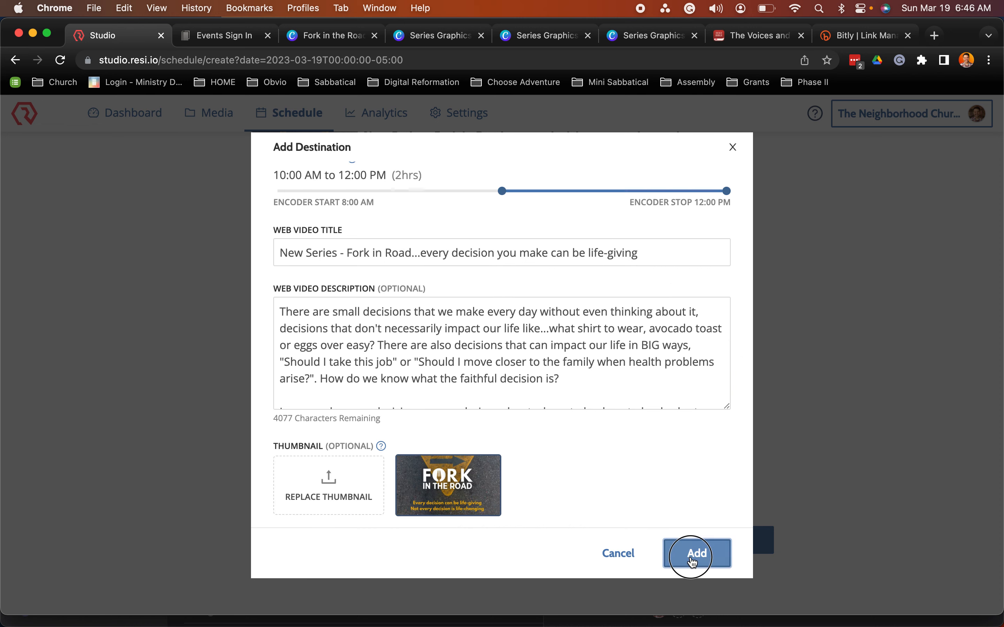
# Review the event's destinations, encoder, schedule and details, save the Sunday Worship Live Stream event, and check it in the calendar.
pyautogui.scroll(3, 583, 386)
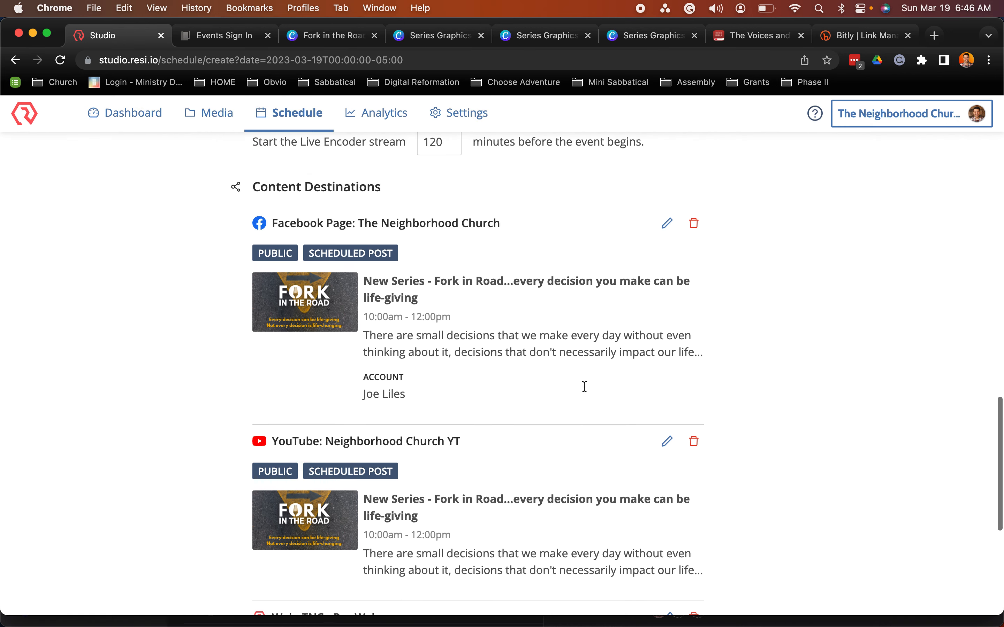
pyautogui.scroll(6, 584, 387)
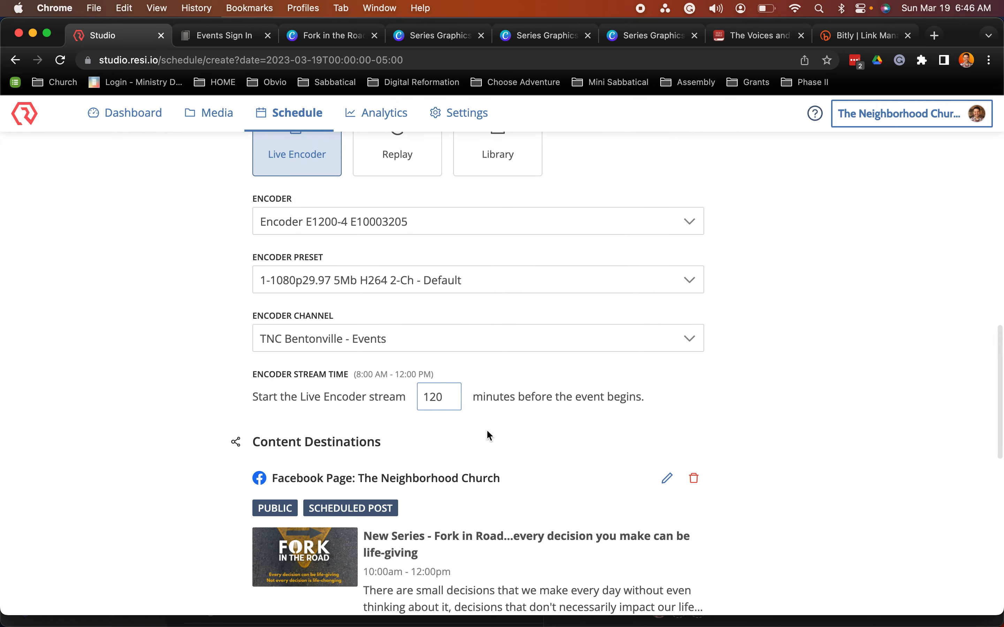
pyautogui.scroll(5, 489, 434)
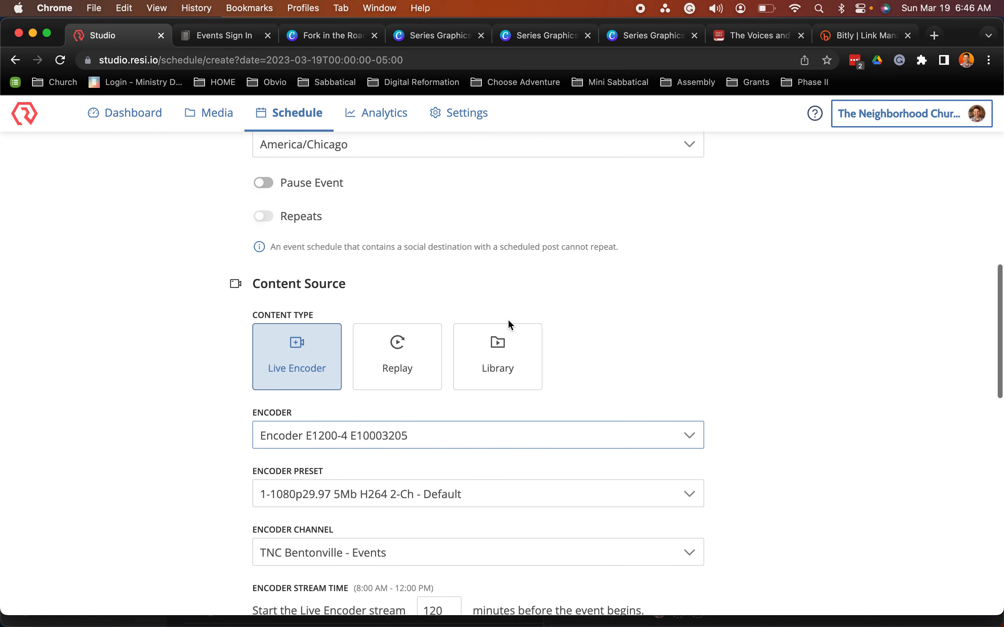
pyautogui.scroll(5, 534, 286)
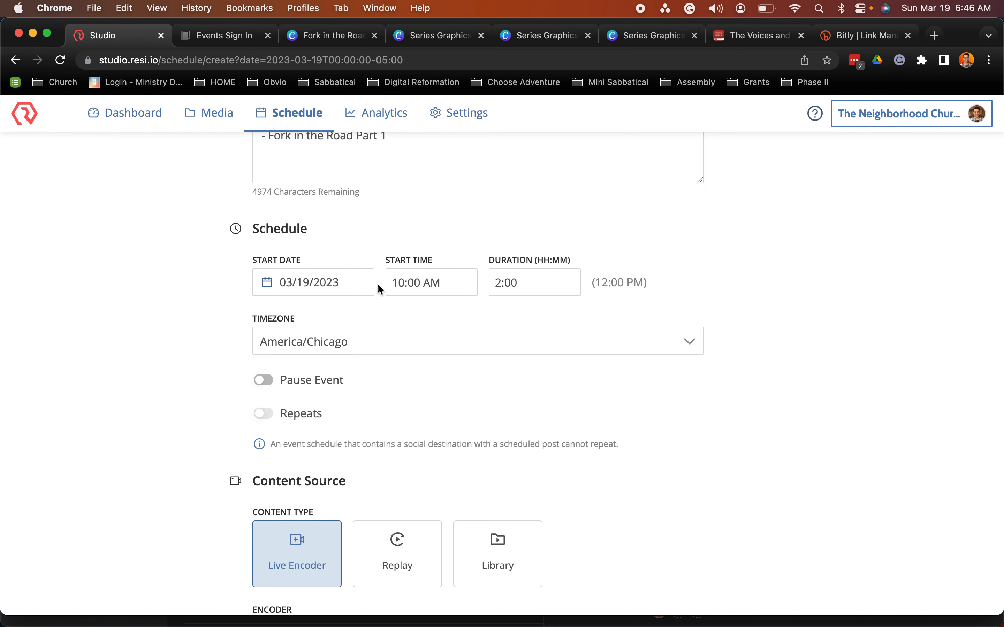
pyautogui.scroll(5, 459, 339)
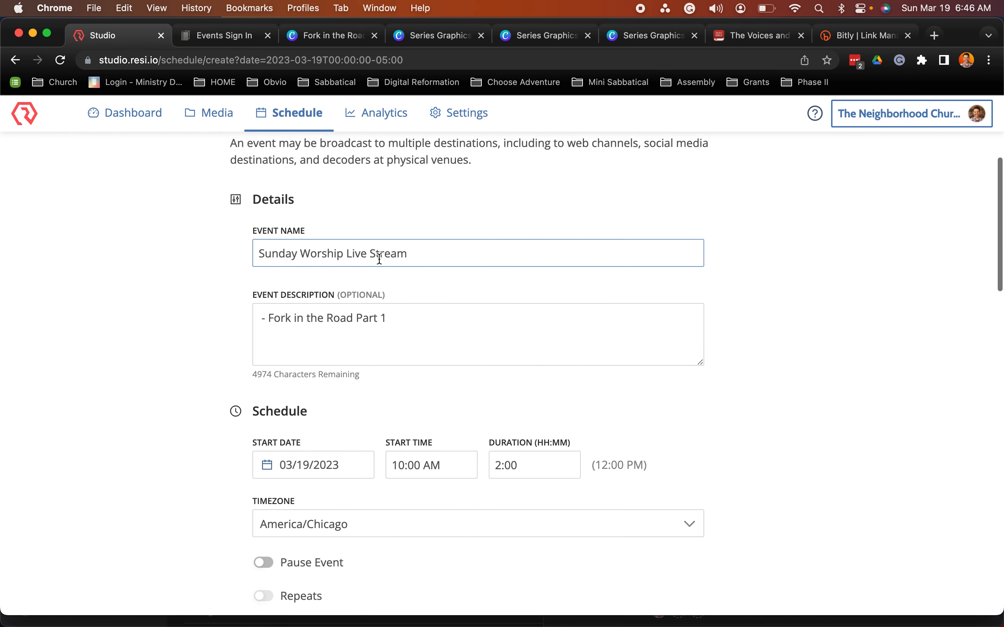
pyautogui.scroll(3, 463, 226)
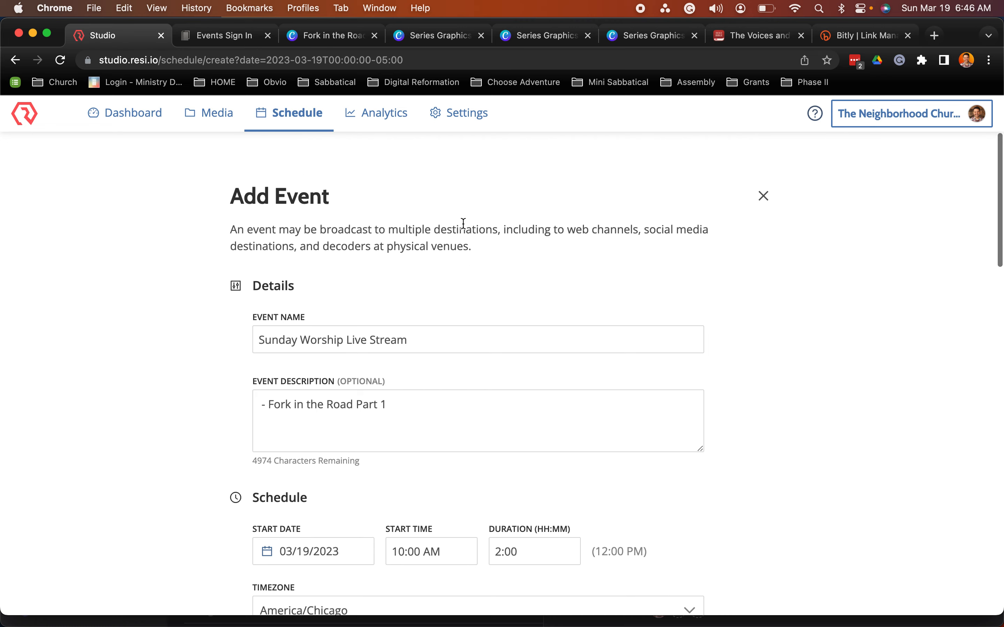
pyautogui.scroll(-20, 451, 253)
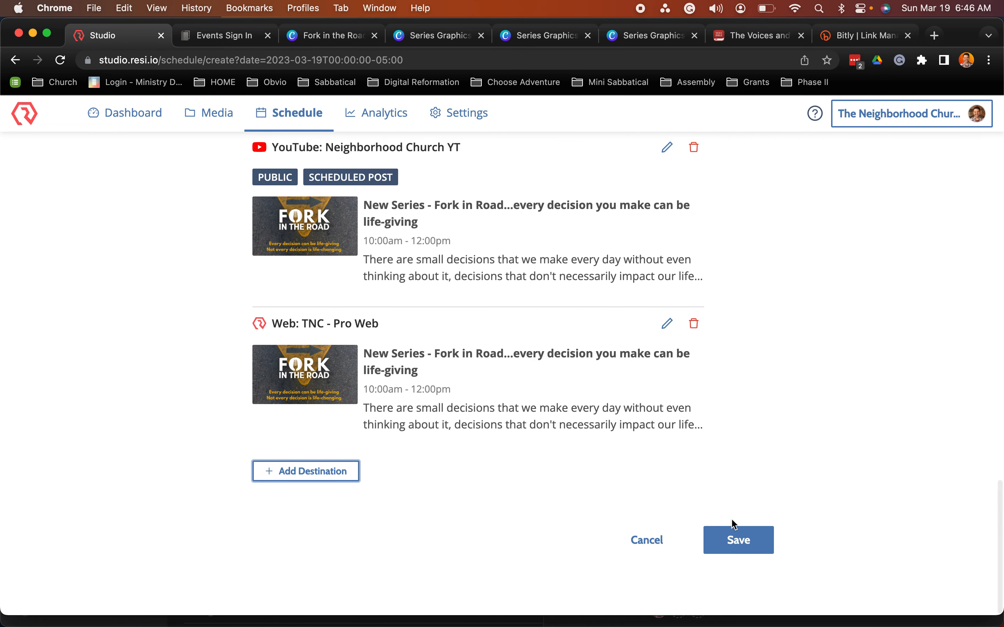
pyautogui.click(736, 541)
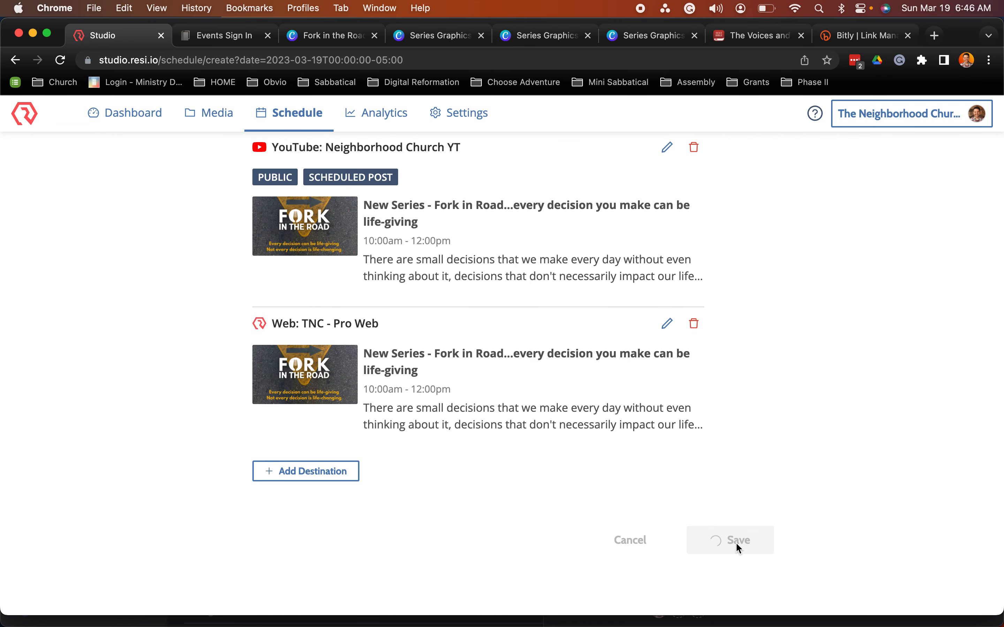
pyautogui.scroll(-5, 297, 460)
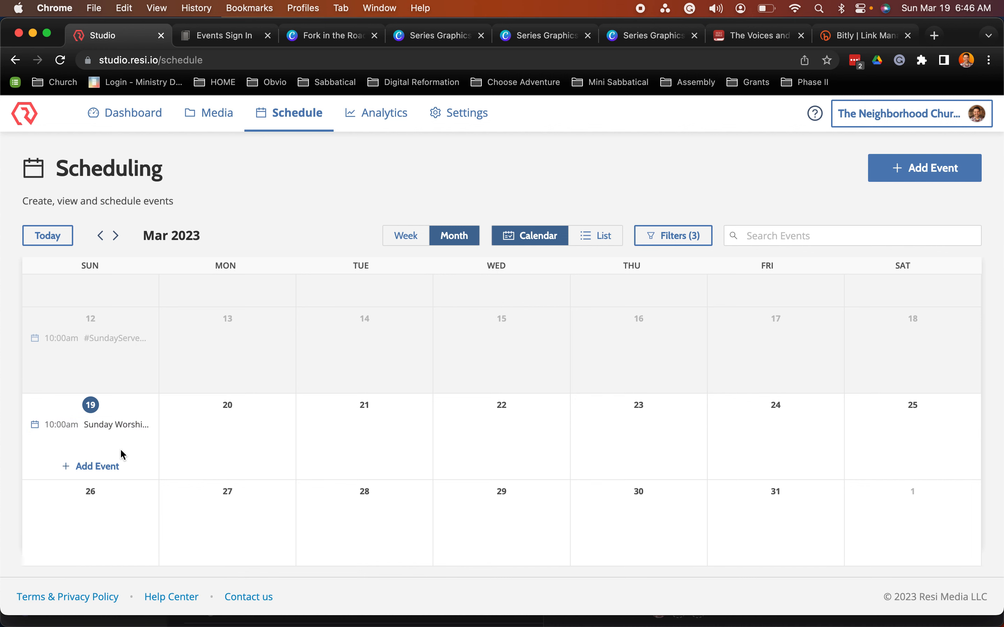
# Switch to the YouVersion Event Builder and sign in with the prefilled account credentials.
pyautogui.click(232, 39)
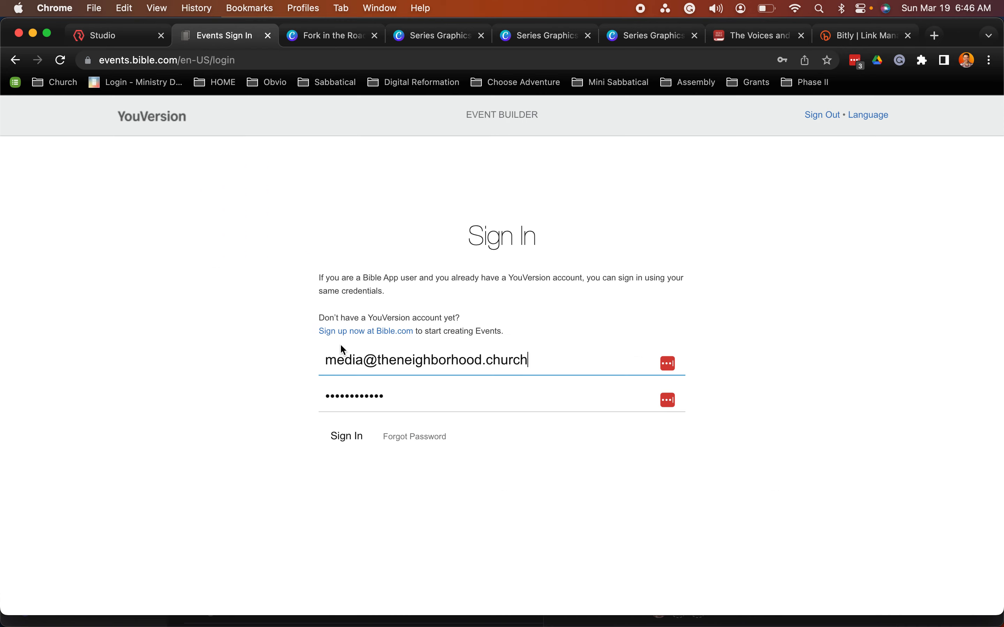
pyautogui.click(109, 63)
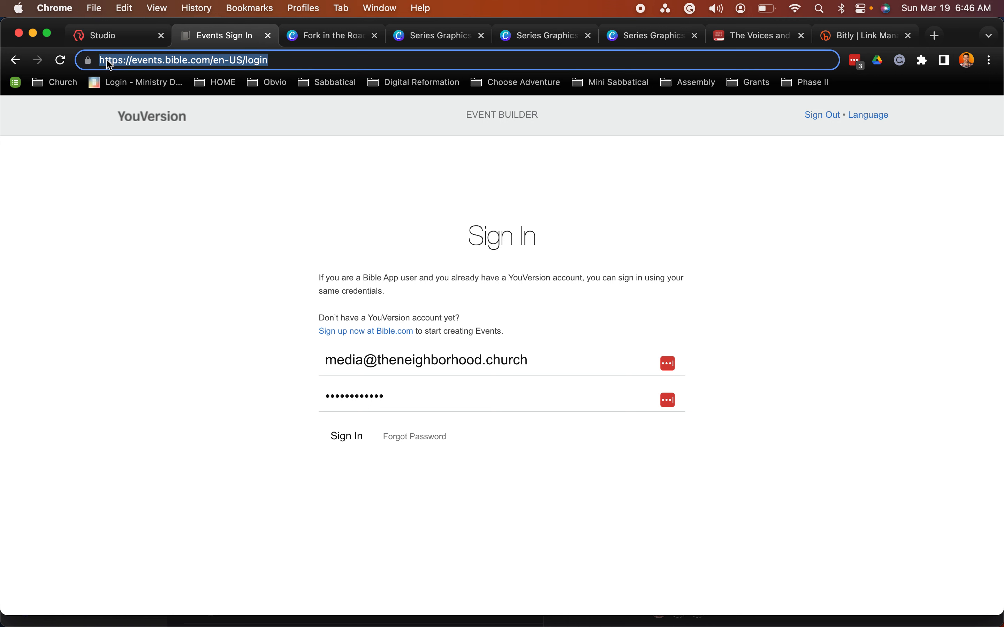
pyautogui.click(288, 61)
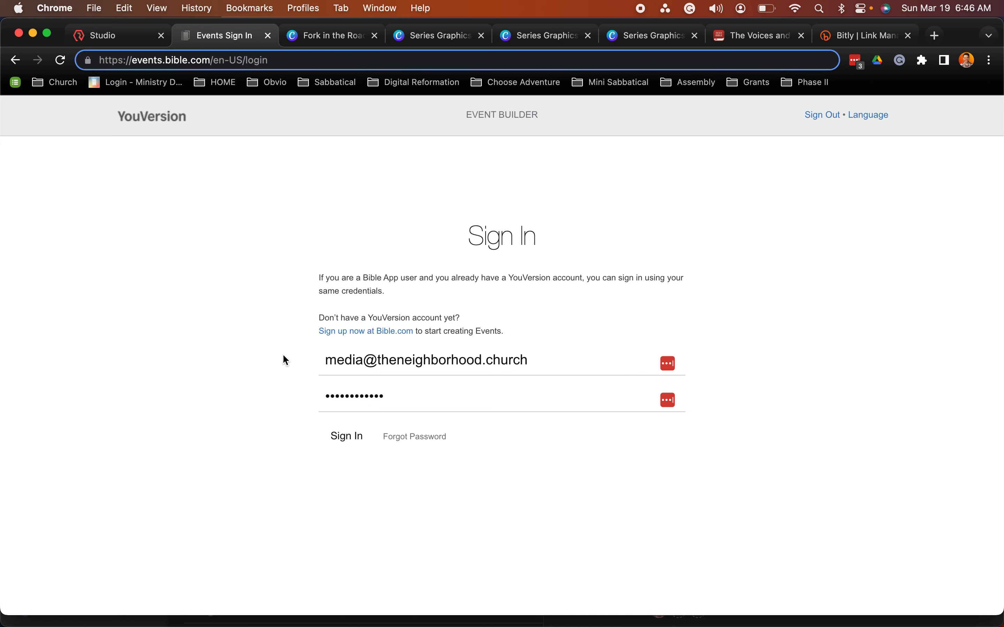
pyautogui.click(346, 439)
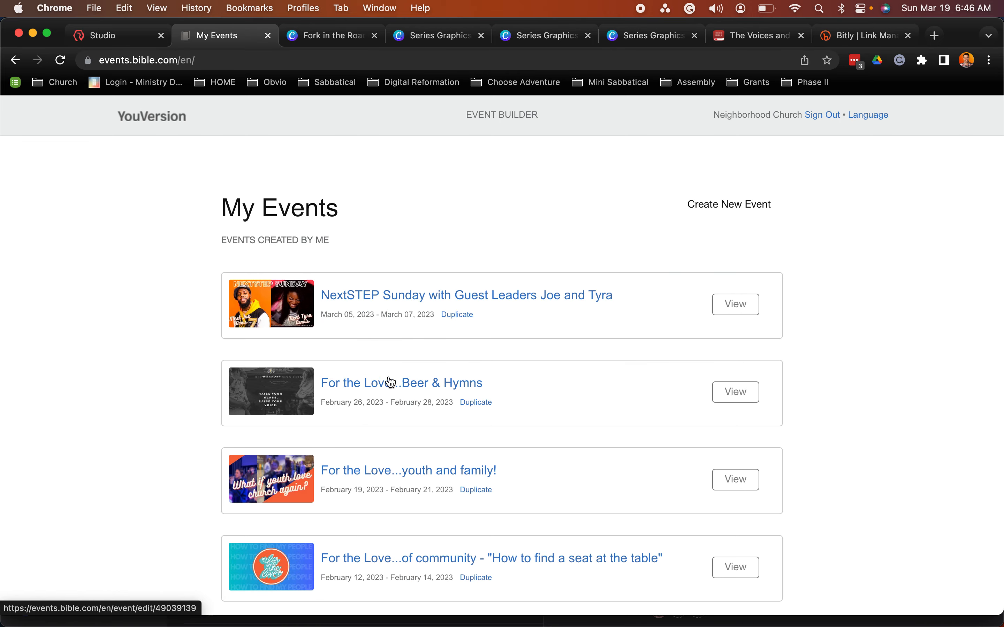
# Duplicate the past event "Holy Habits: How to break bad habits - Part 2" from the events list.
pyautogui.scroll(-1, 425, 242)
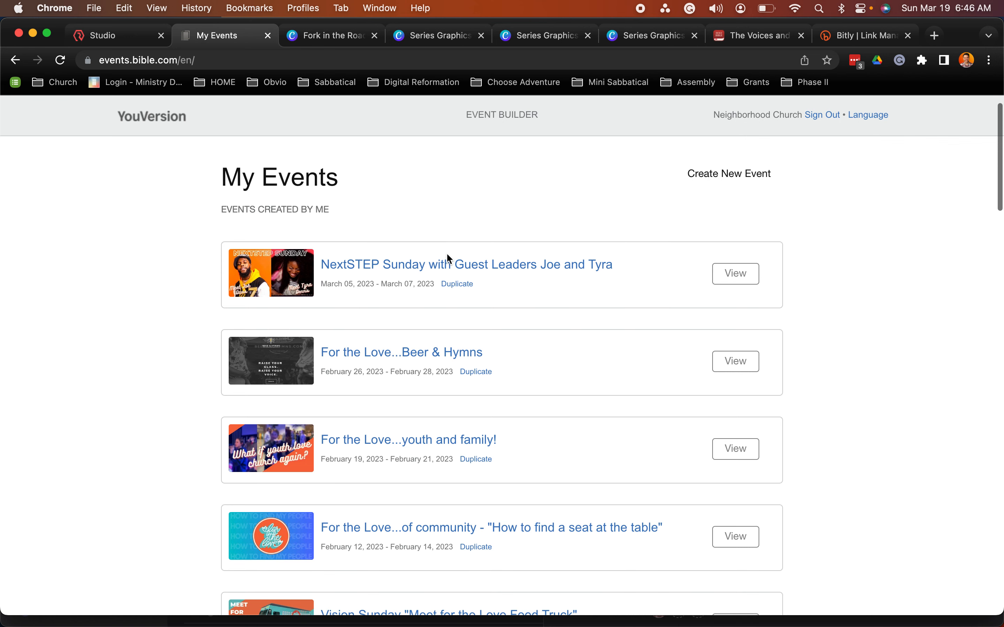
pyautogui.scroll(-2, 464, 306)
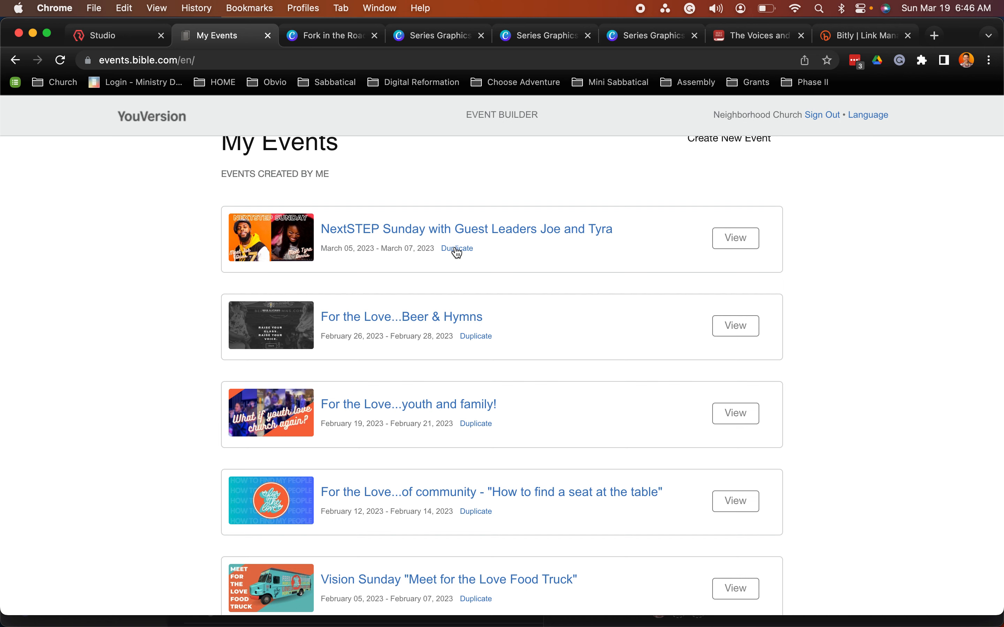
pyautogui.scroll(-2, 457, 253)
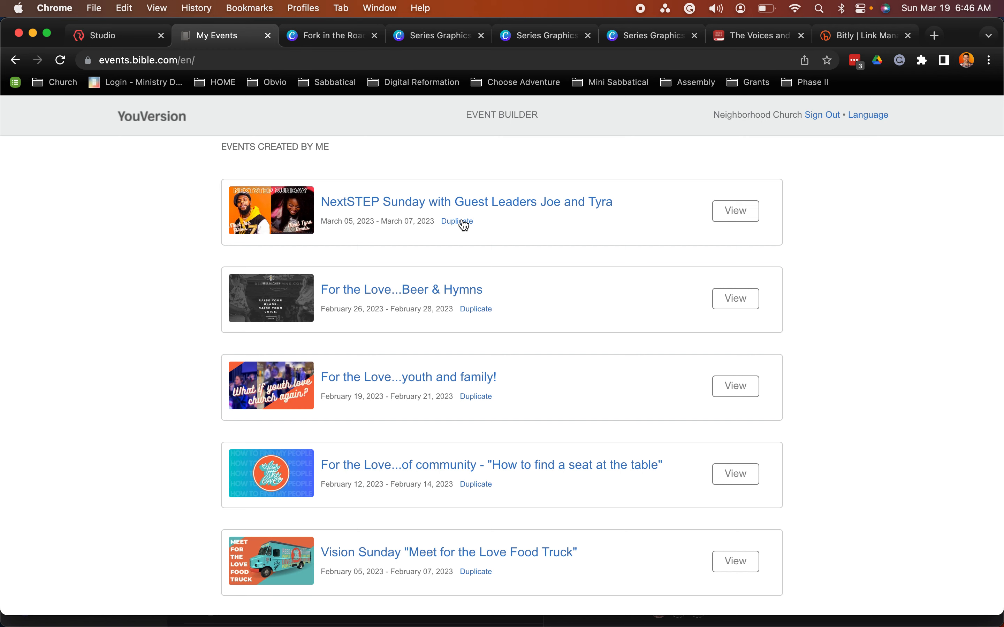
pyautogui.scroll(-8, 462, 224)
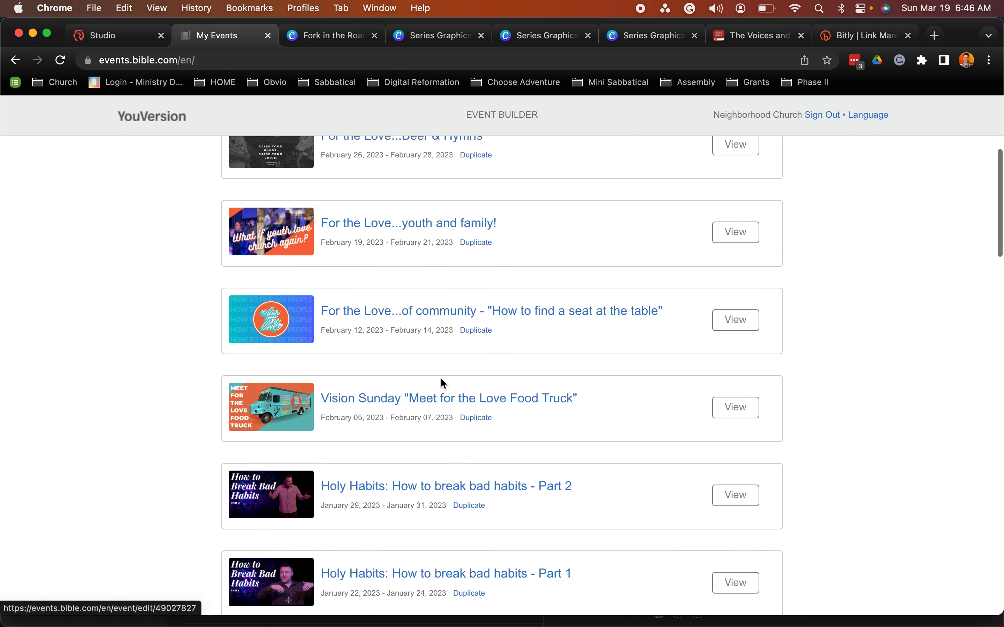
pyautogui.scroll(12, 454, 420)
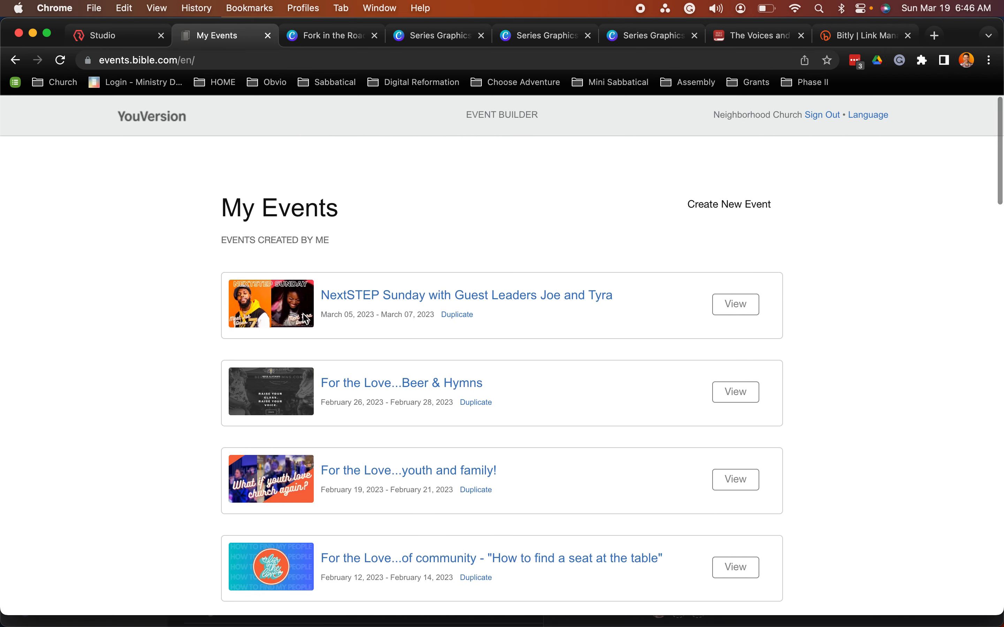
pyautogui.scroll(-7, 473, 328)
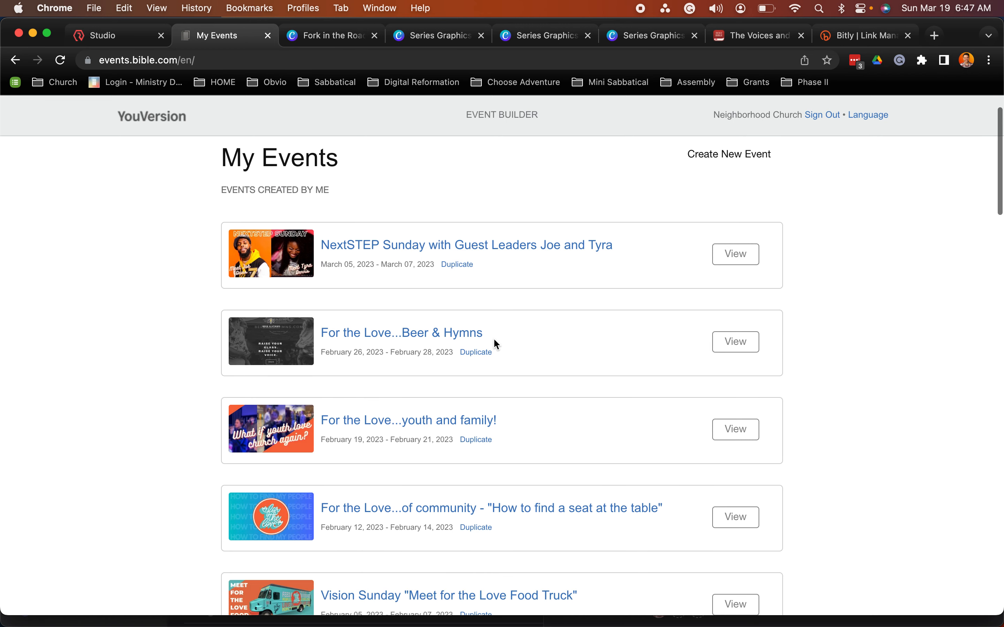
pyautogui.scroll(-3, 522, 318)
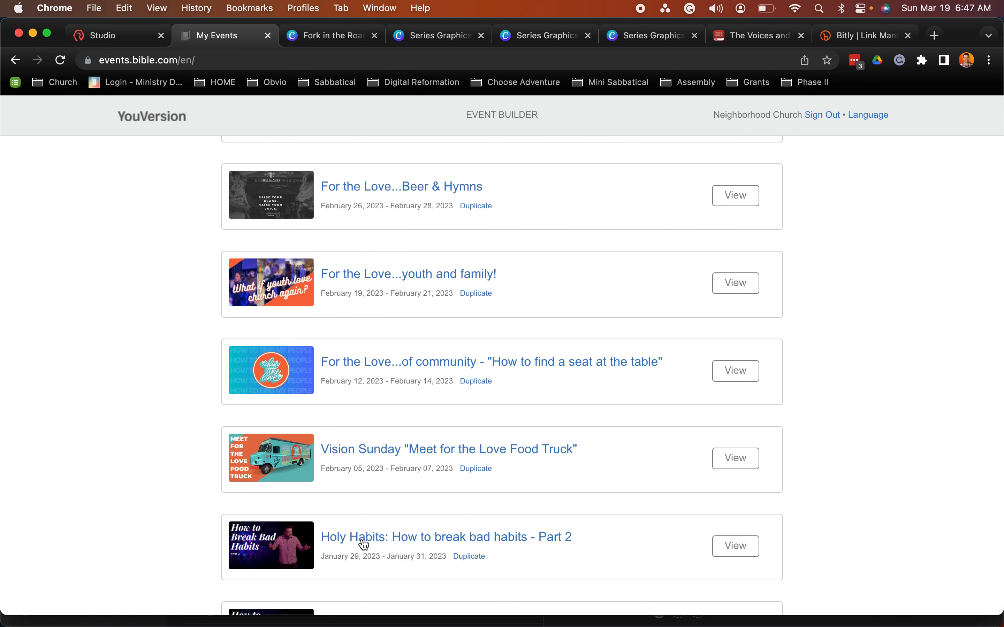
pyautogui.click(467, 552)
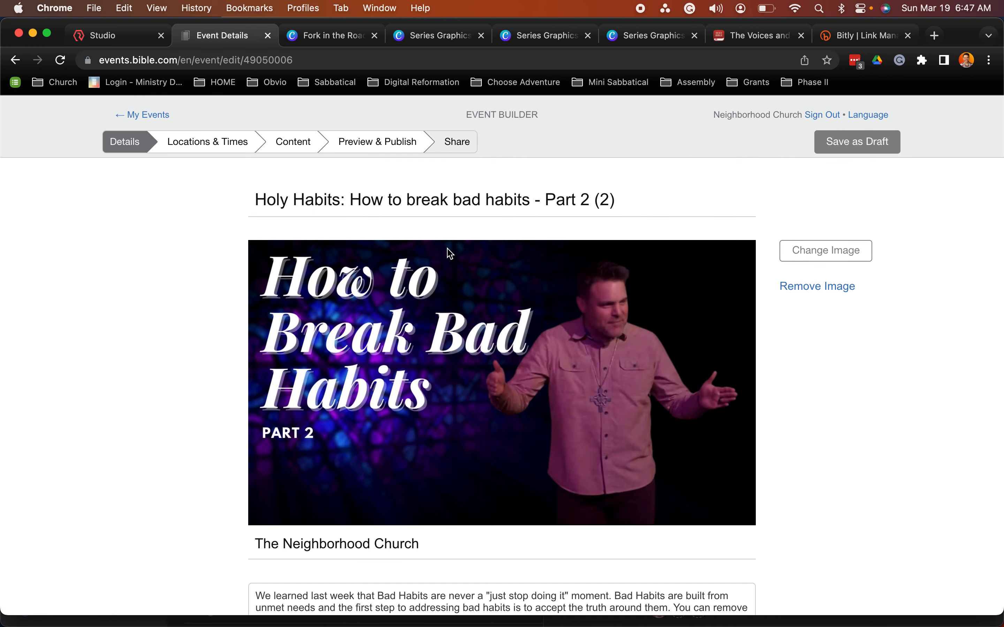
# Clear the entire event description in the duplicated event's details.
pyautogui.tripleClick(421, 195)
pyautogui.scroll(-4, 321, 417)
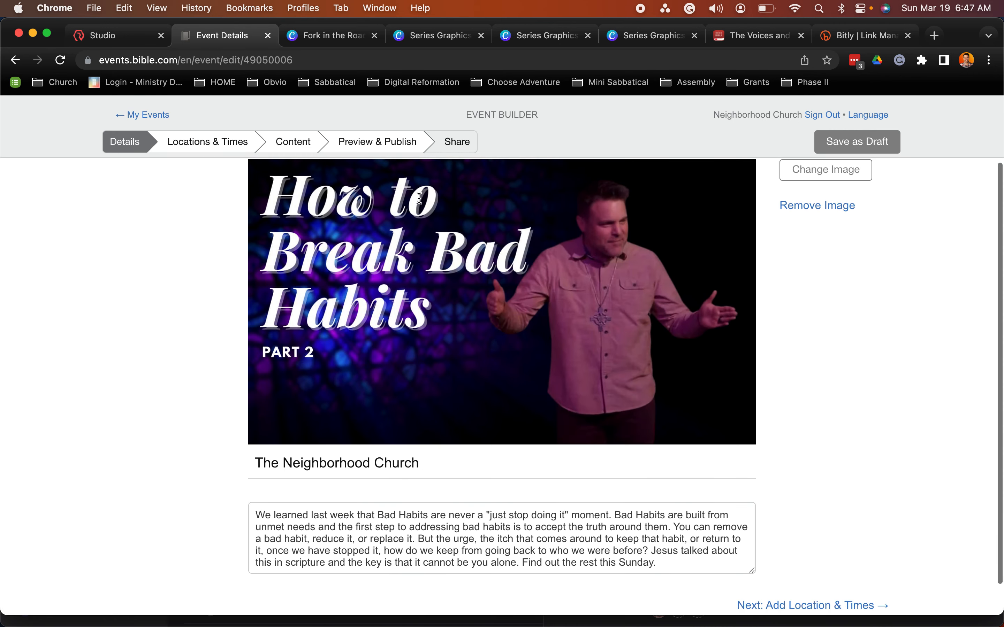
pyautogui.tripleClick(292, 490)
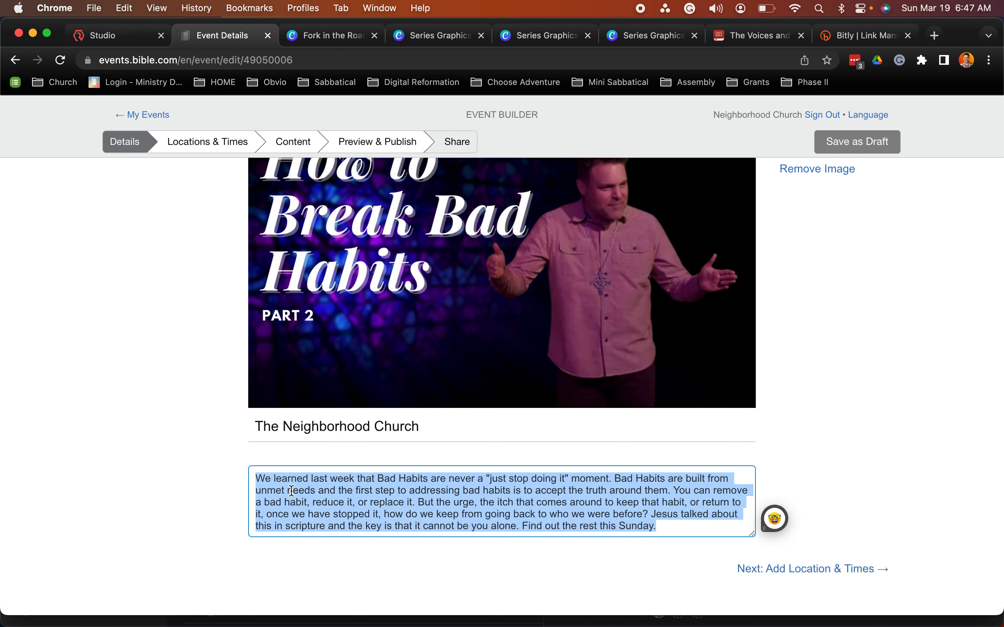
pyautogui.press('BackSpace')
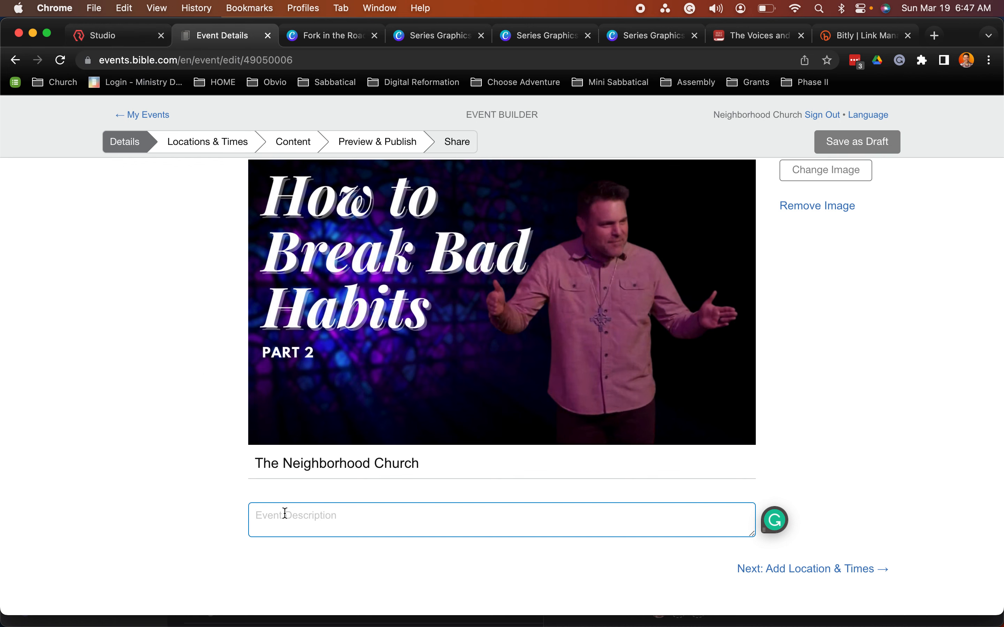
# Copy the two-paragraph summary from the Synopsis task in Asana's Fork in the Road project into the Event Builder's event description.
pyautogui.press('super+Tab')
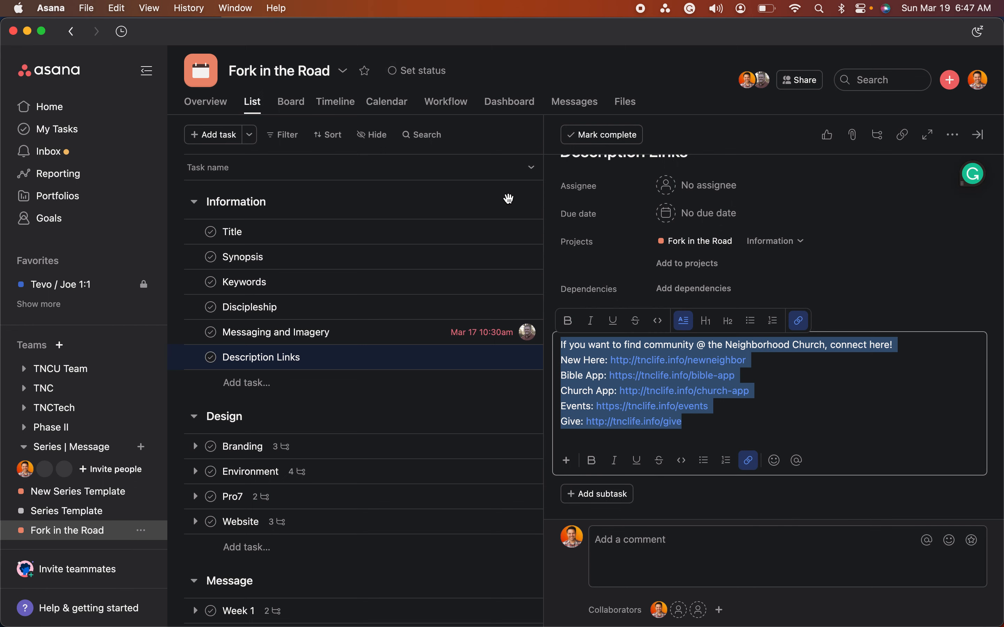
pyautogui.click(332, 261)
pyautogui.scroll(-10, 583, 397)
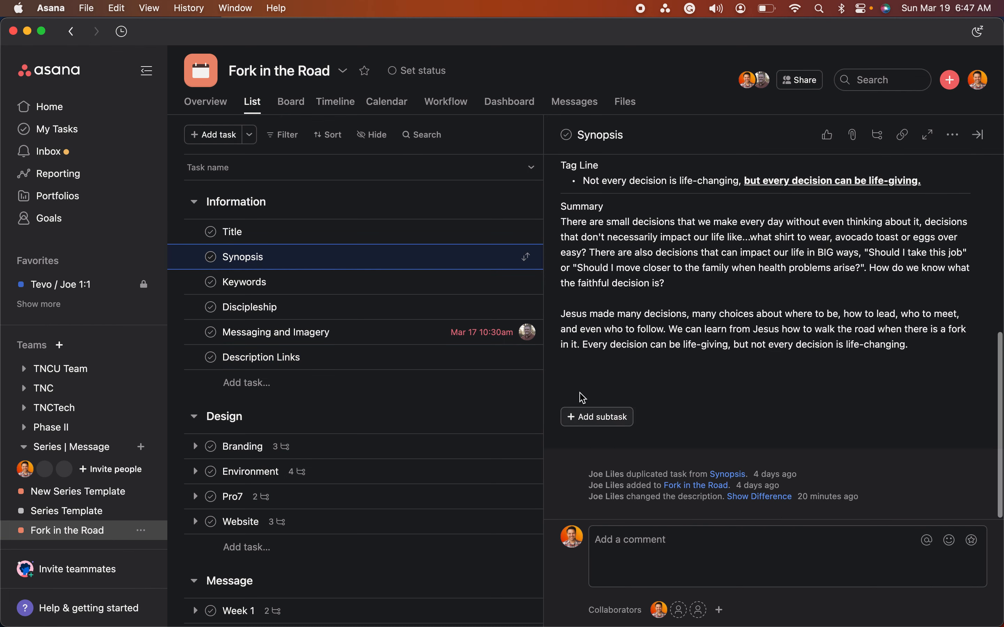
pyautogui.click(583, 397)
pyautogui.moveTo(561, 221); pyautogui.dragTo(908, 348)
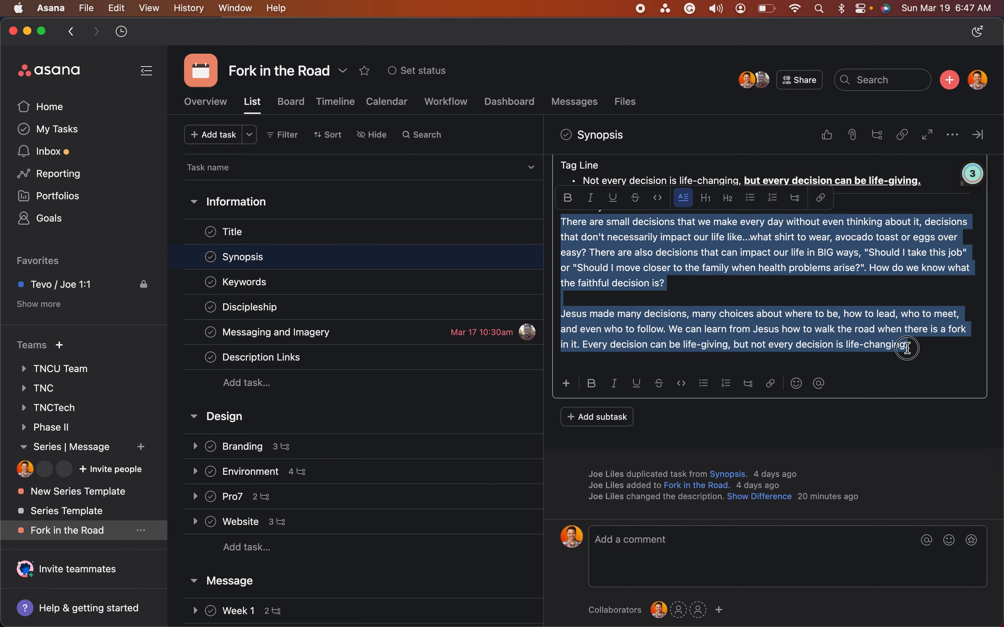
pyautogui.press('super+c')
pyautogui.press('super+Tab')
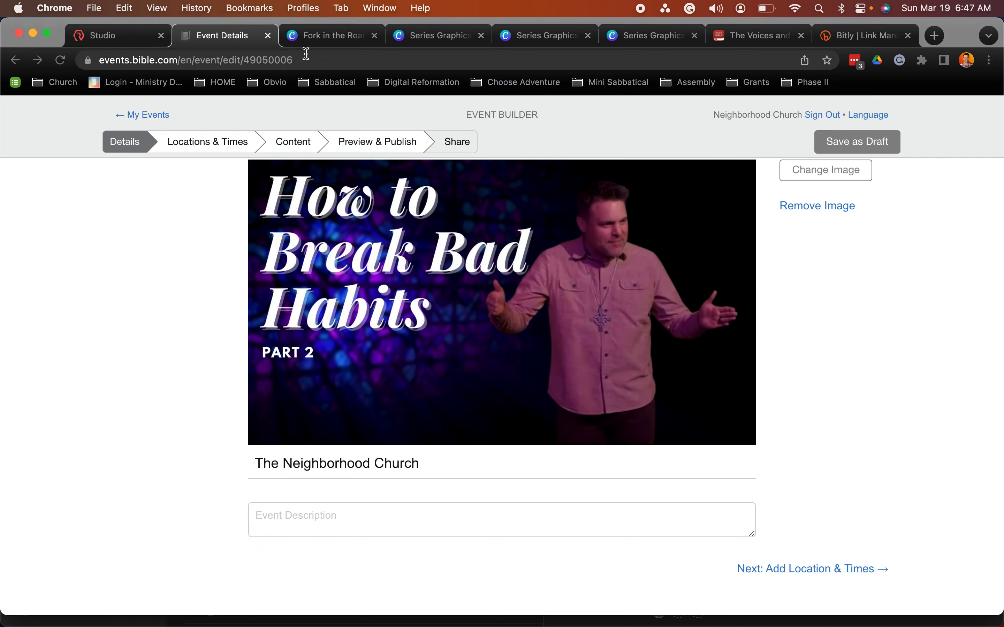
pyautogui.press('super+v')
pyautogui.click(296, 422)
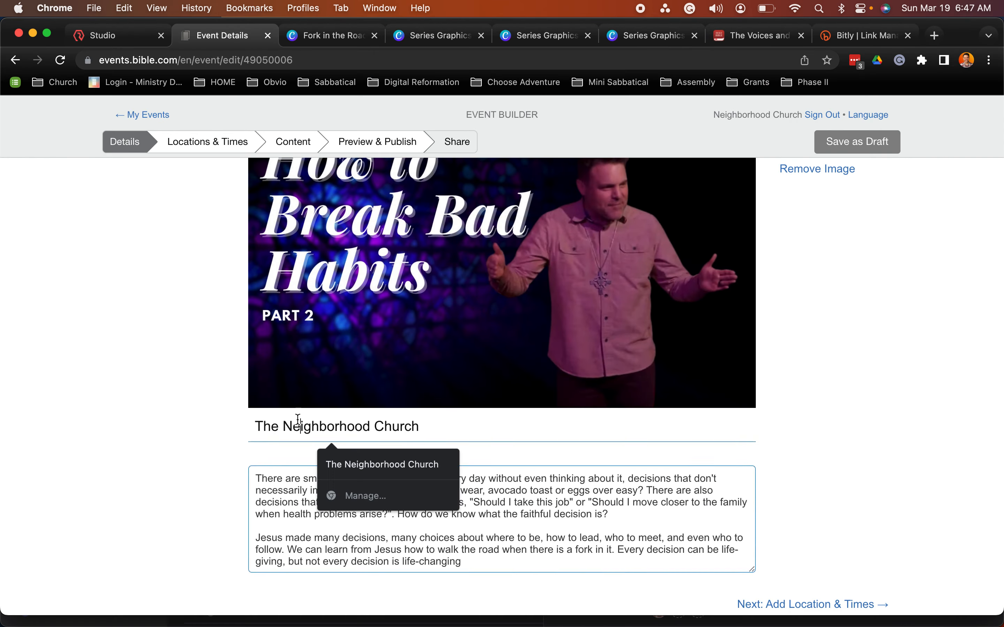
pyautogui.press('super+a')
pyautogui.write('Fork')
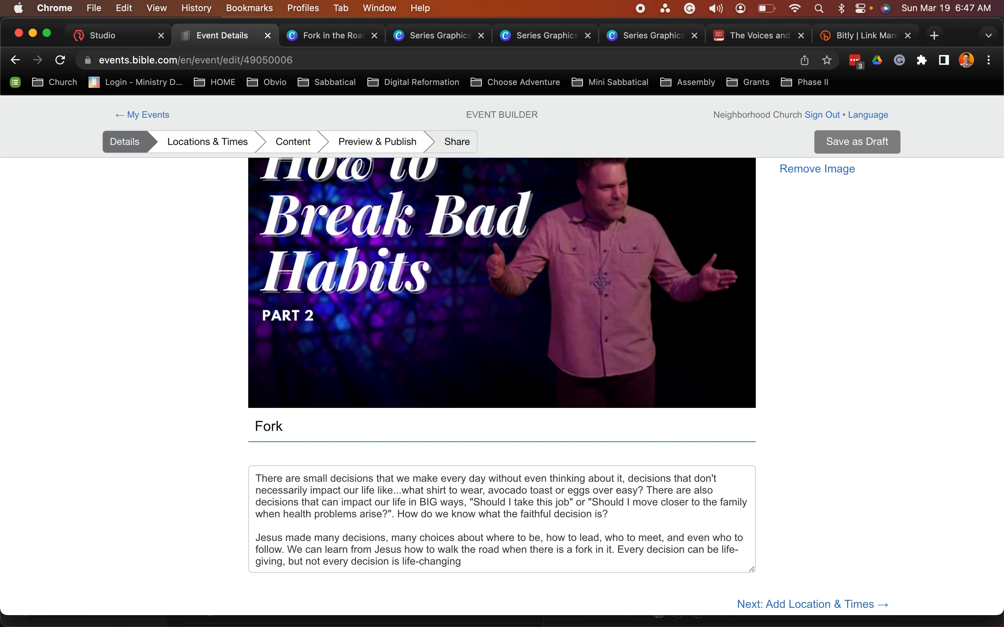
pyautogui.press('BackSpace')
pyautogui.press('BackSpace')
pyautogui.press('BackSpace')
pyautogui.press('BackSpace')
pyautogui.write('The ')
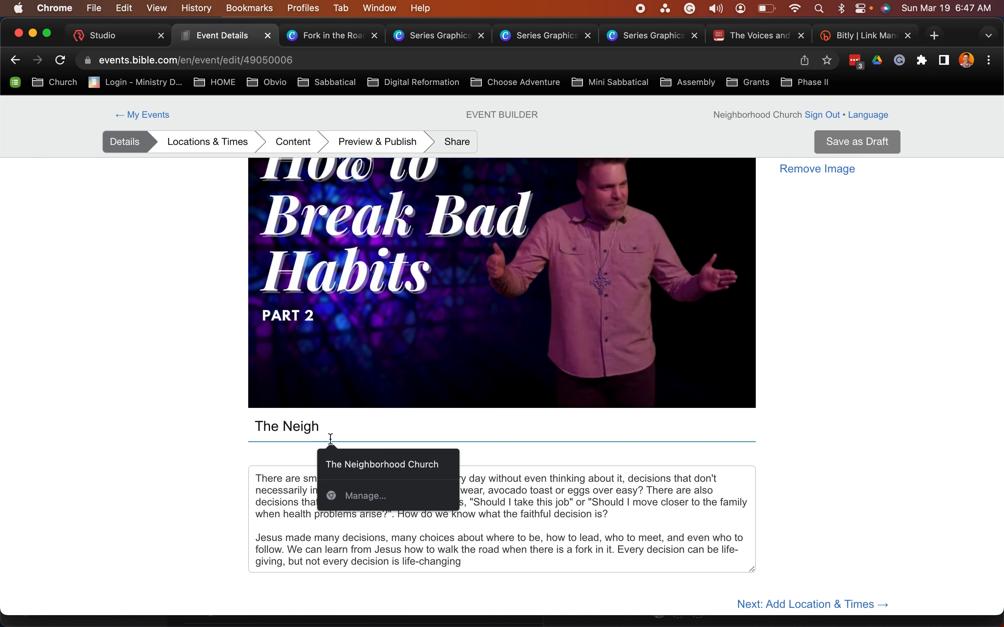
pyautogui.write('Neigh')
pyautogui.click(342, 465)
# Change the event title to "Fork in the Road: Every Decision can be Life-Giving".
pyautogui.scroll(5, 340, 451)
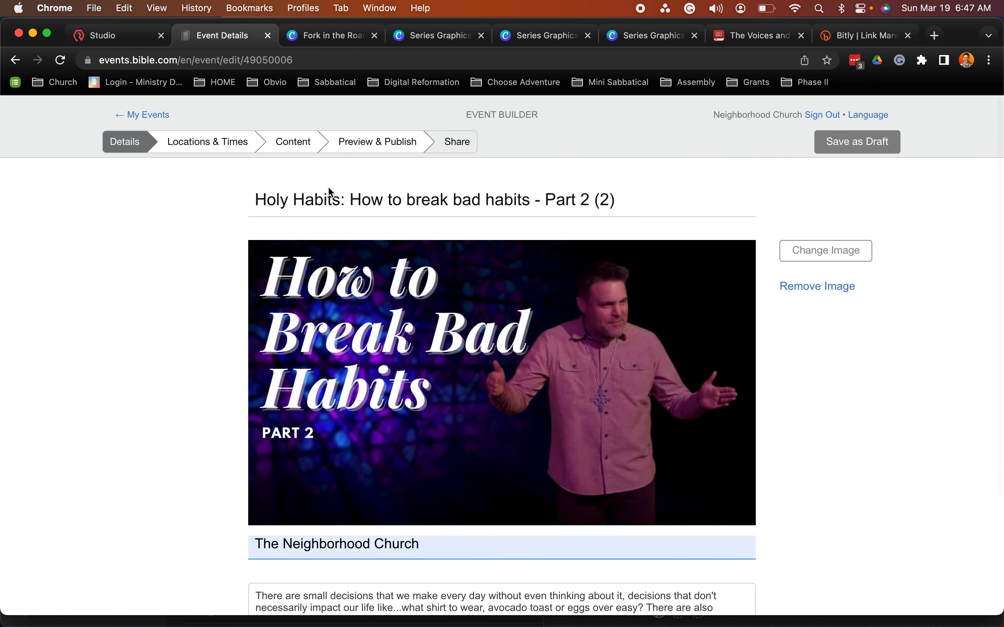
pyautogui.tripleClick(319, 197)
pyautogui.write('Fork in the Road: ')
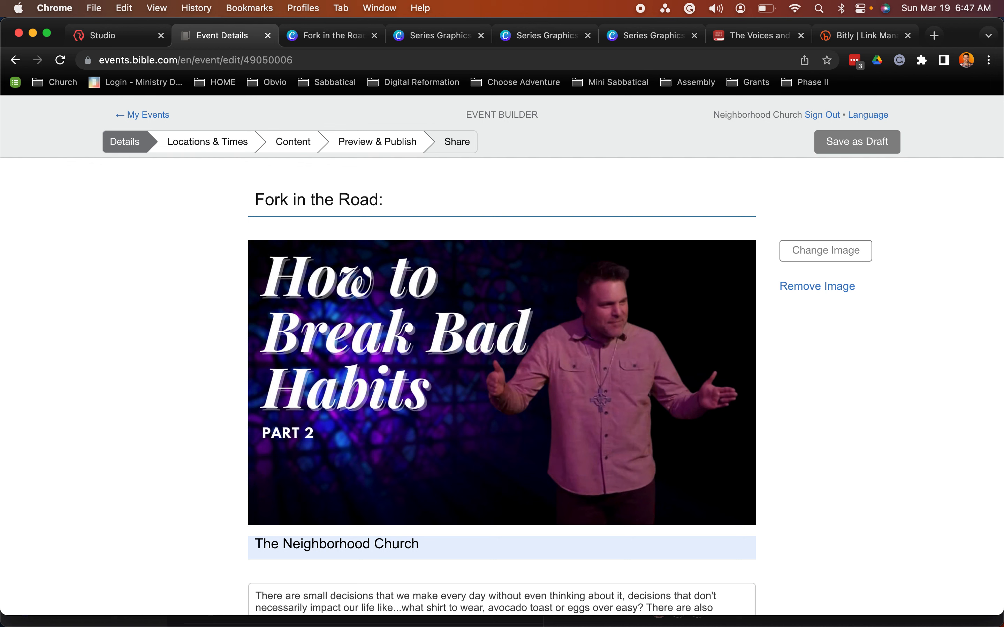
pyautogui.write('Every Decision can be Life-Giving')
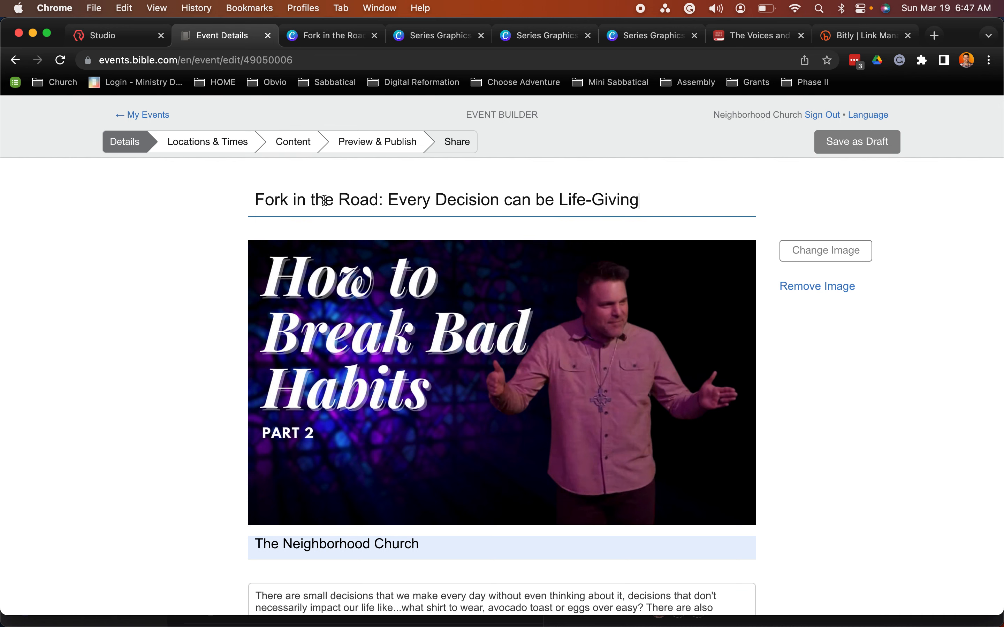
# Remove the event's current image and check the required format and dimensions for its replacement.
pyautogui.scroll(-1, 784, 352)
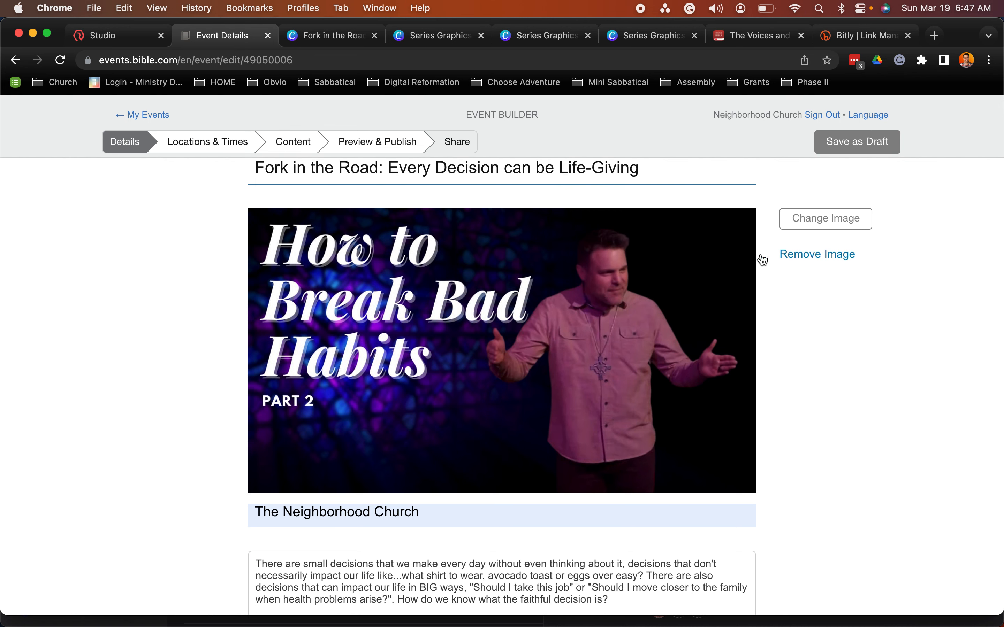
pyautogui.click(795, 255)
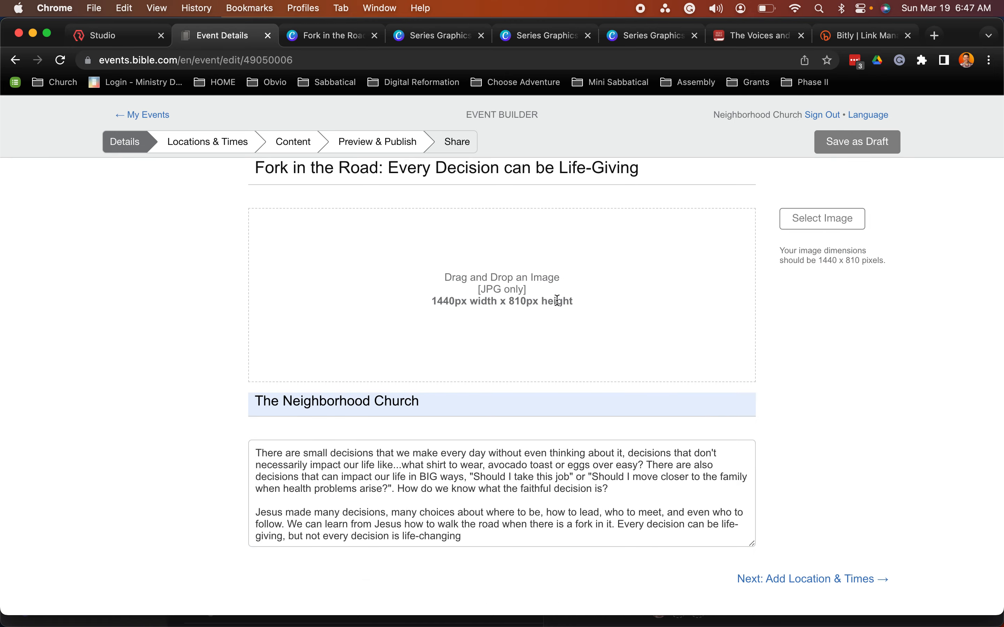
pyautogui.moveTo(432, 300); pyautogui.dragTo(594, 303)
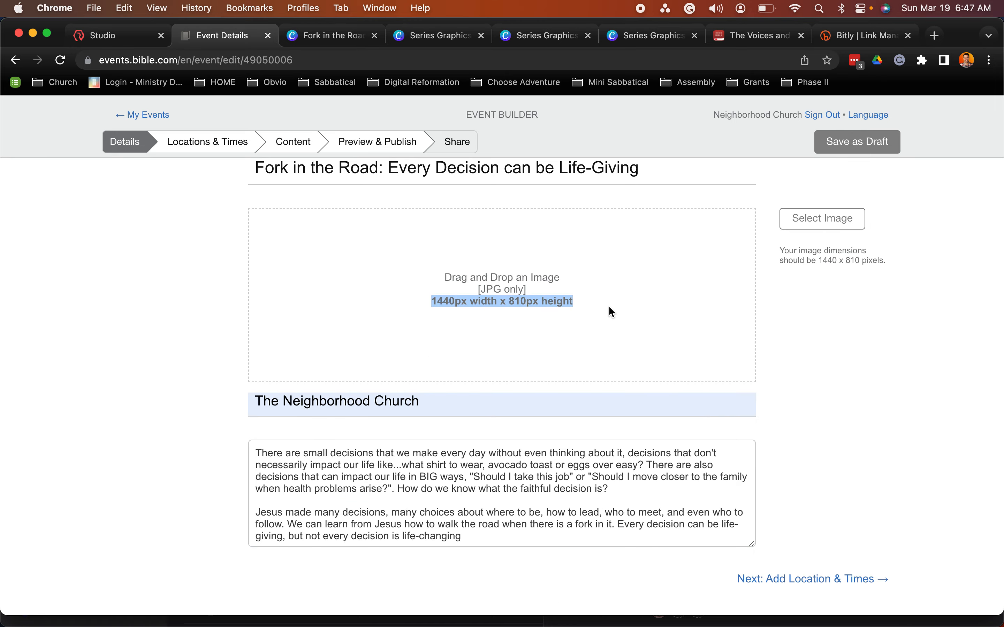
pyautogui.click(609, 305)
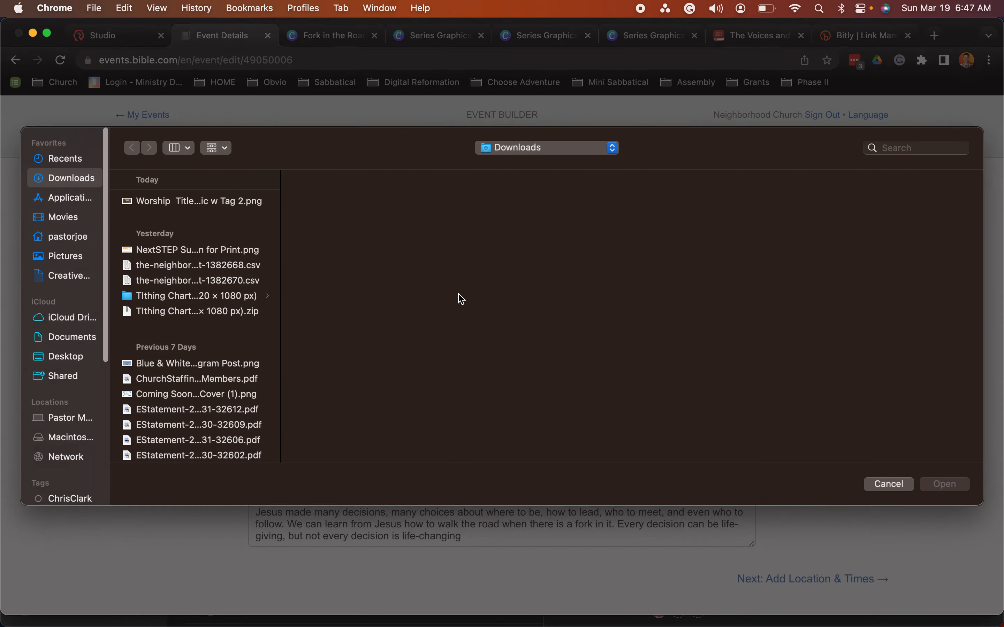
pyautogui.click(888, 485)
pyautogui.click(511, 307)
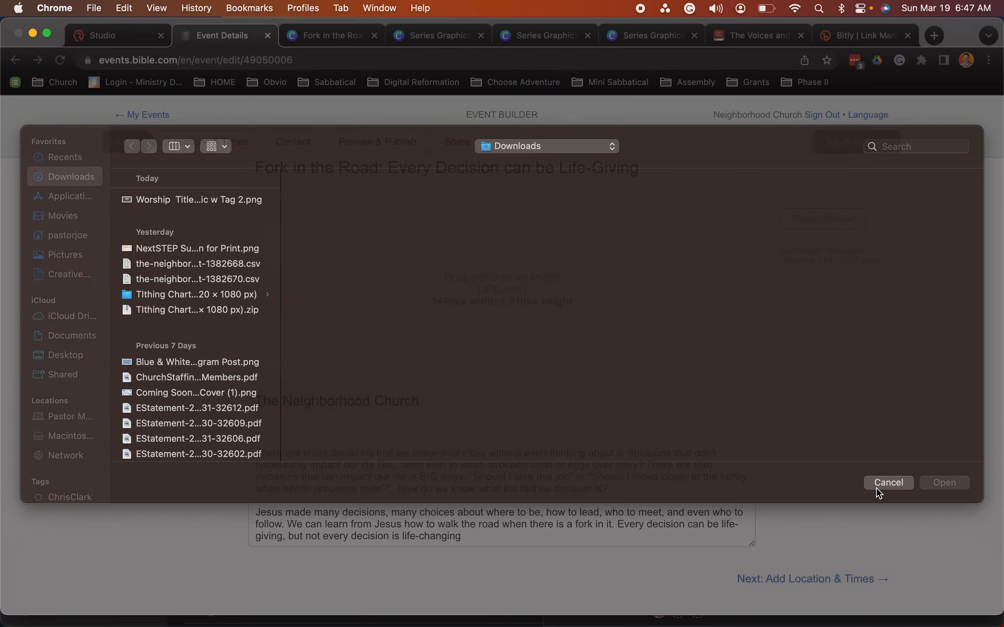
pyautogui.click(886, 486)
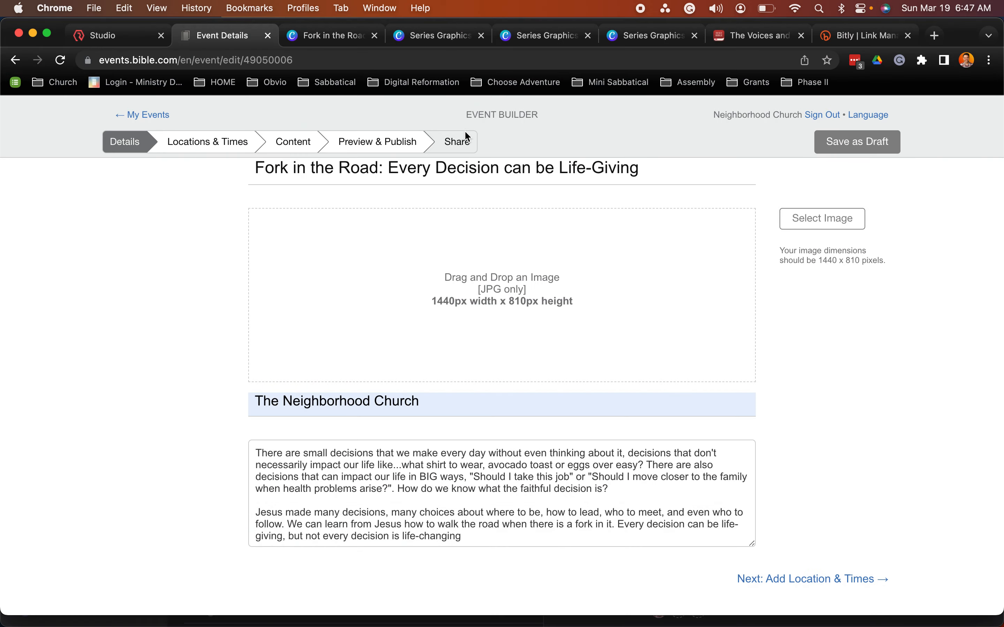
# Switch to the 1440 × 810 px Series Graphics design in Canva and set its download file type to JPG.
pyautogui.click(337, 36)
pyautogui.click(400, 36)
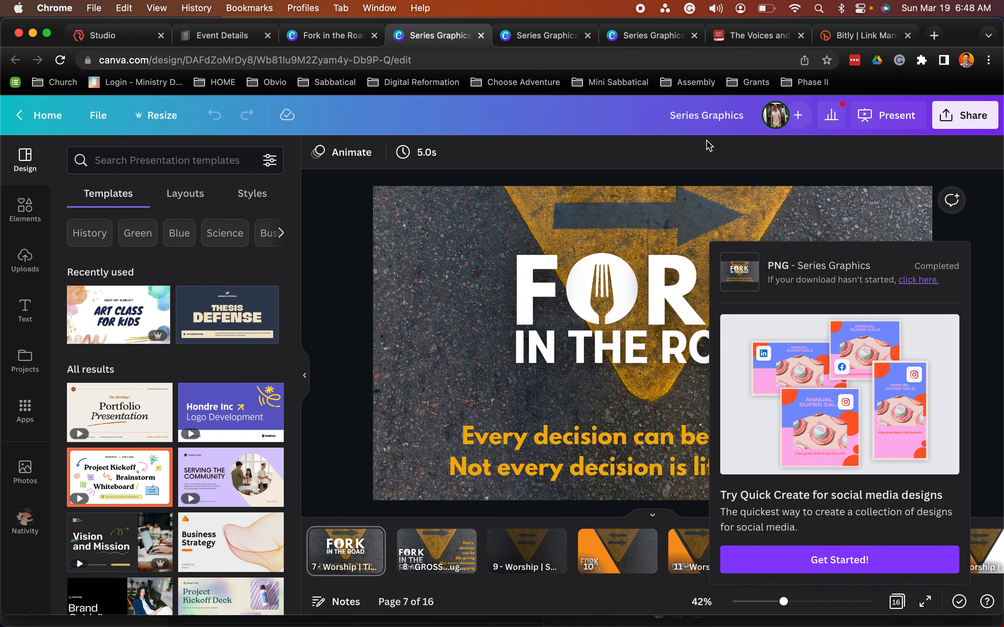
pyautogui.click(546, 36)
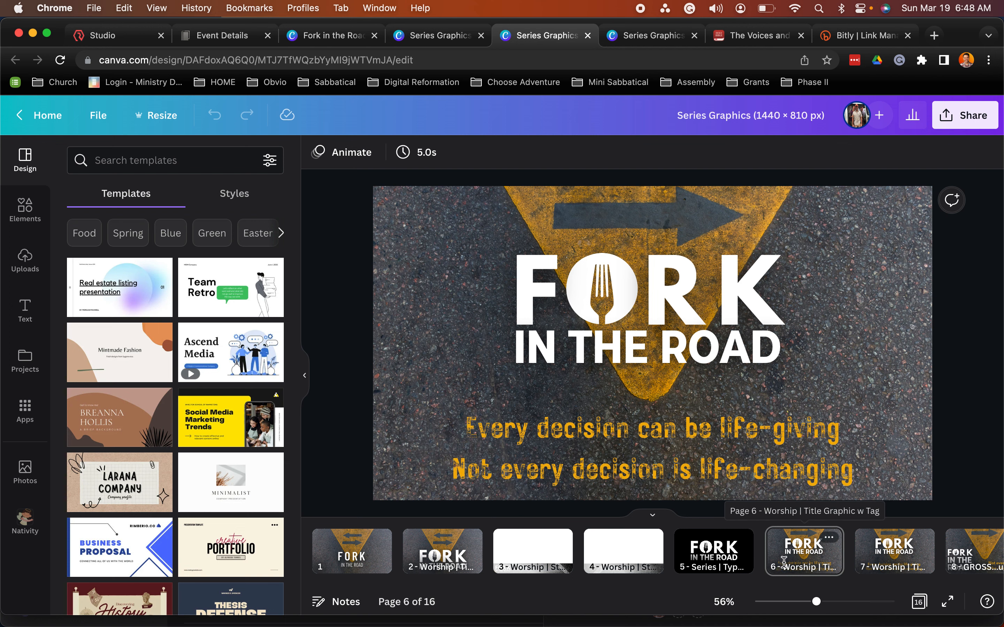
pyautogui.click(965, 116)
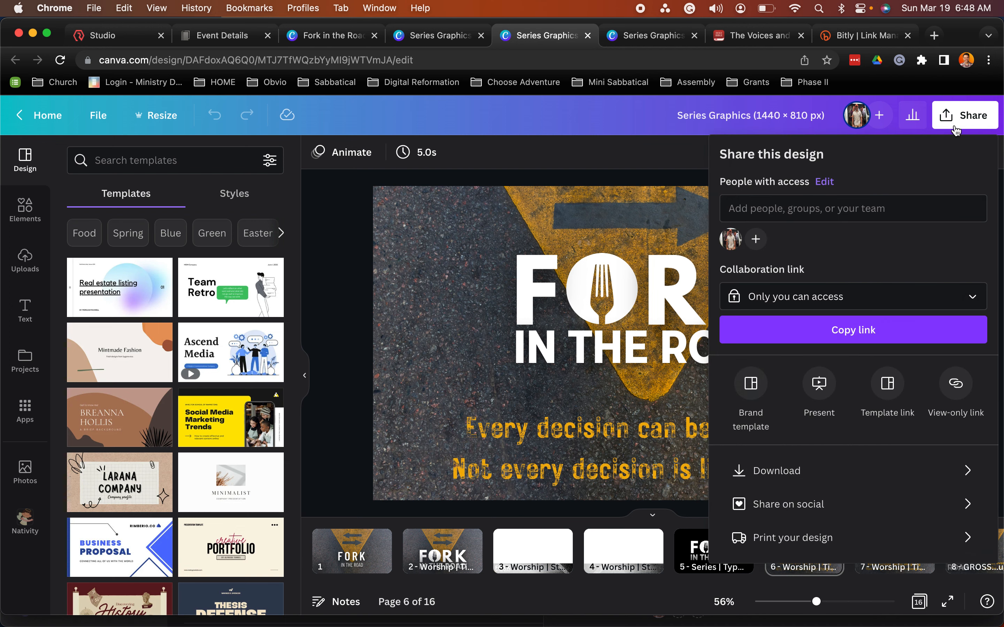
pyautogui.click(812, 474)
pyautogui.click(899, 213)
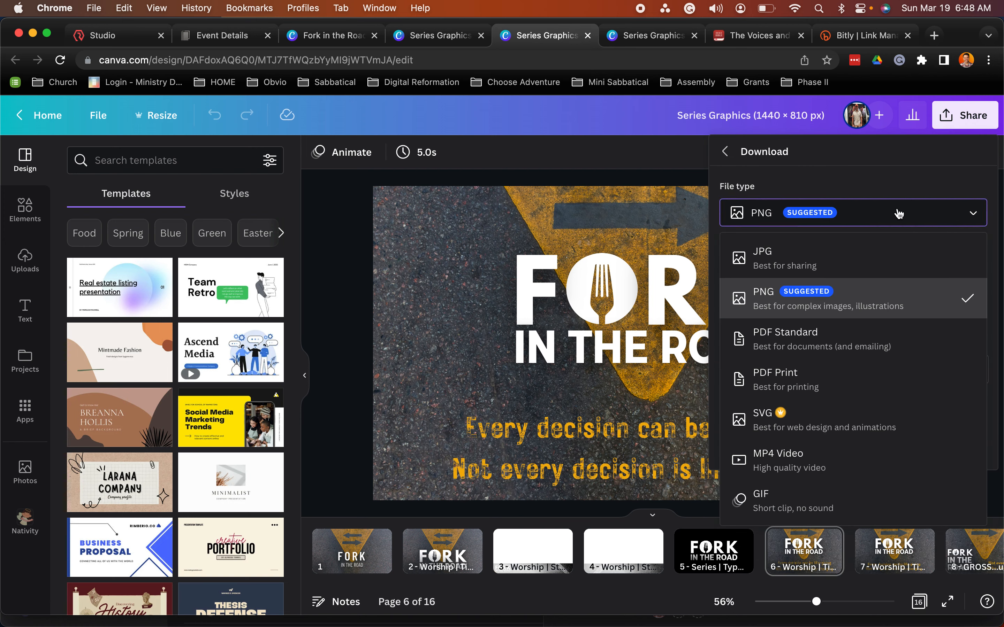
pyautogui.click(835, 261)
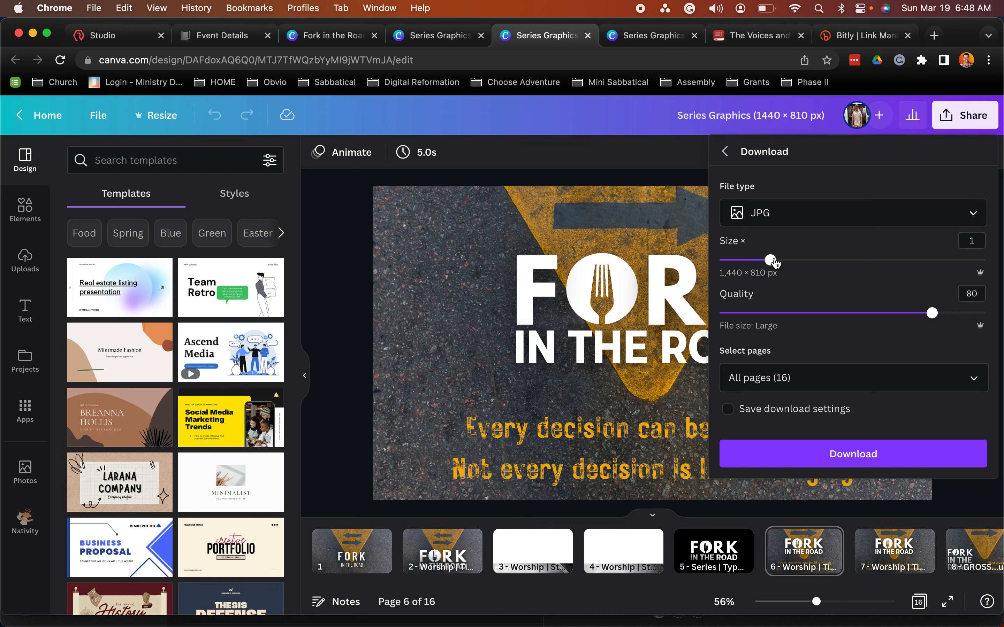
# Limit the download to Page 6 – Worship | Title Graphic w Tag and download it.
pyautogui.click(972, 378)
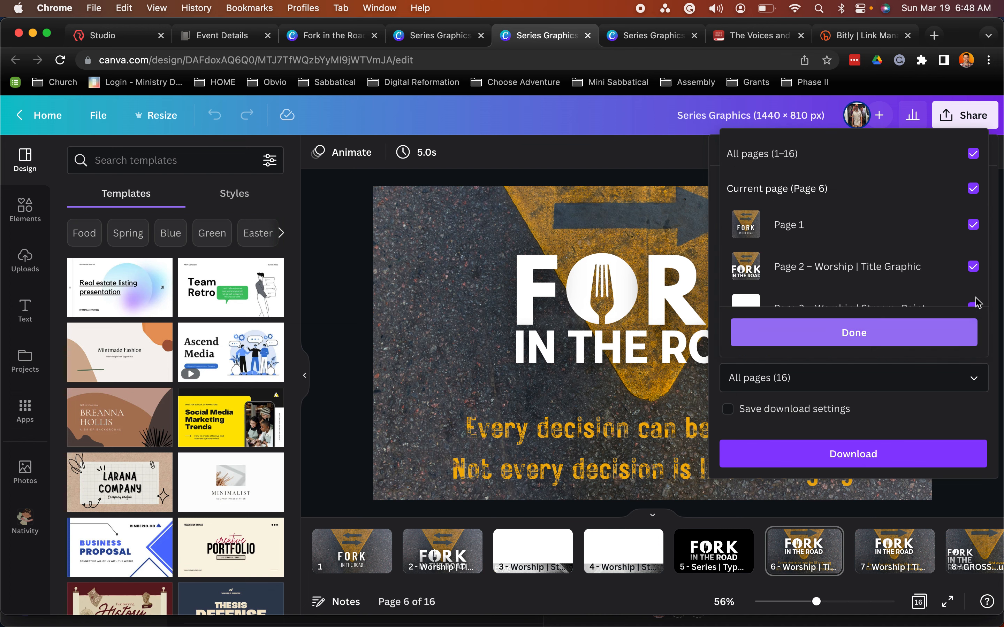
pyautogui.click(973, 154)
pyautogui.scroll(-8, 964, 268)
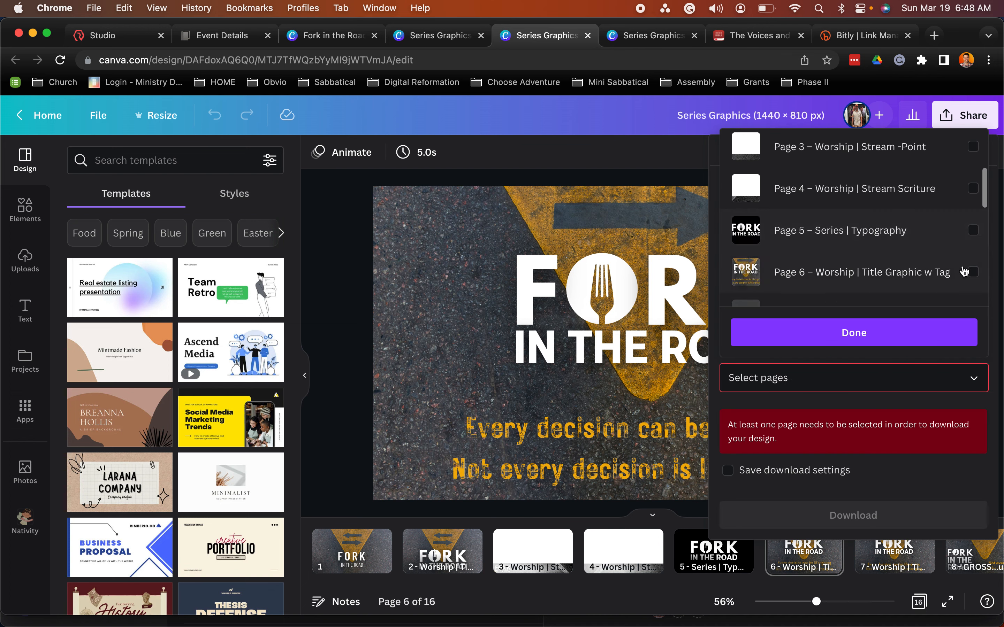
pyautogui.scroll(3, 976, 258)
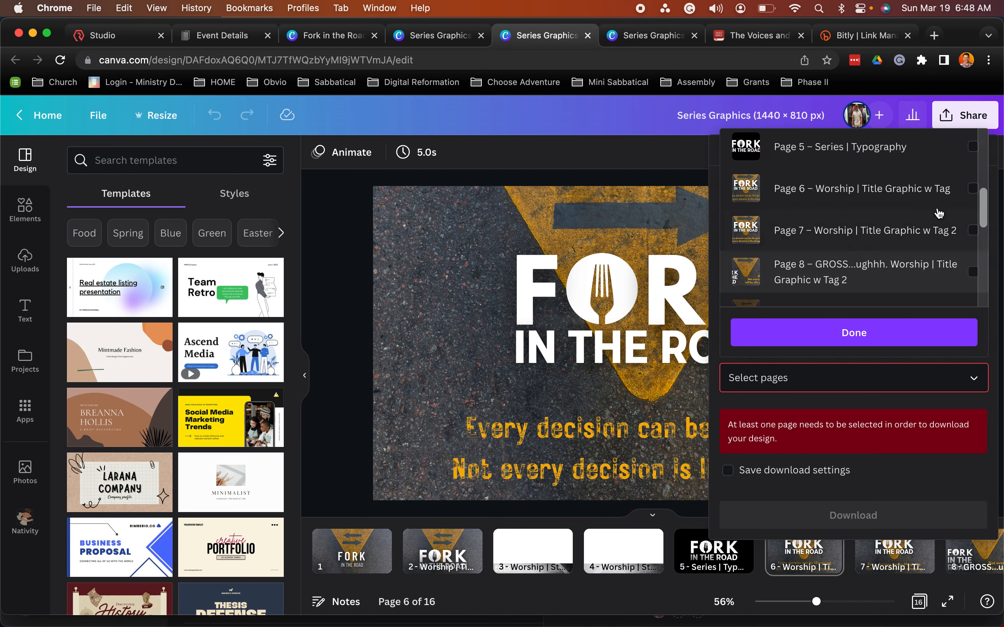
pyautogui.click(974, 189)
pyautogui.click(857, 332)
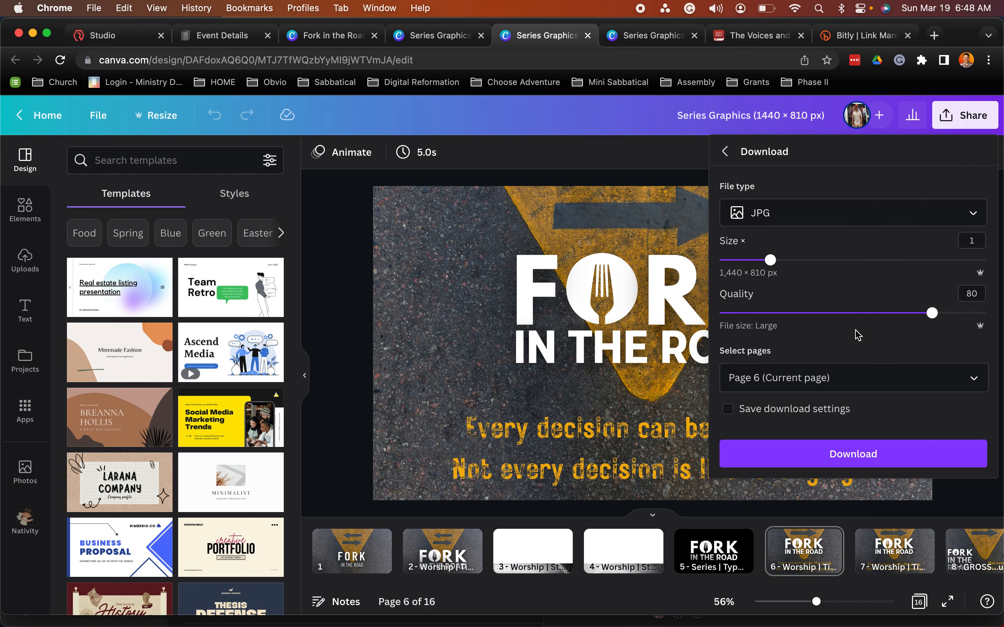
pyautogui.click(863, 467)
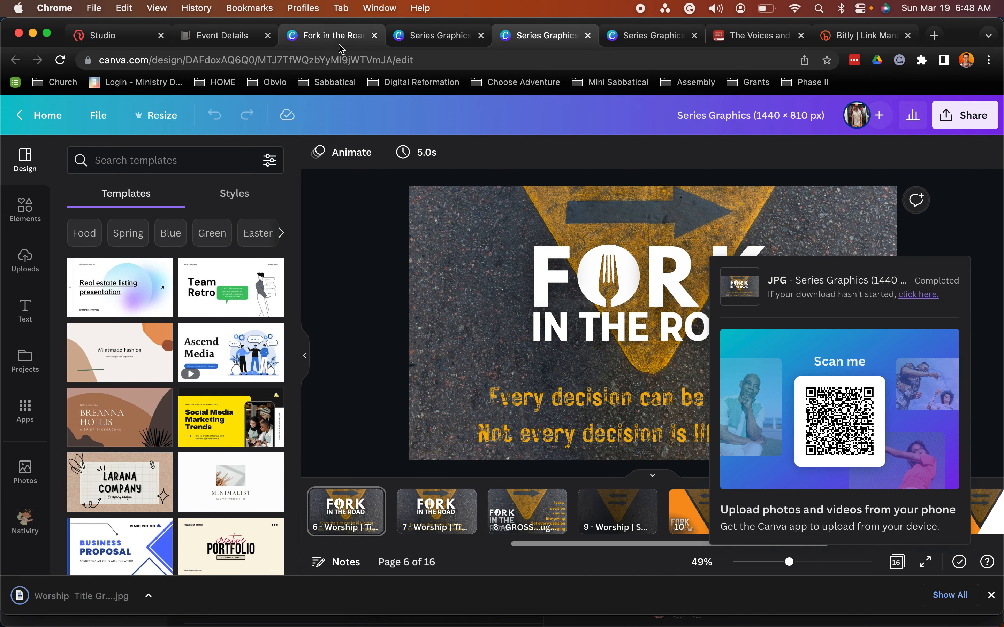
# Return to the Event Builder and upload "Worship Title Graphic w Tag.jpg" from Downloads as the event image.
pyautogui.click(241, 39)
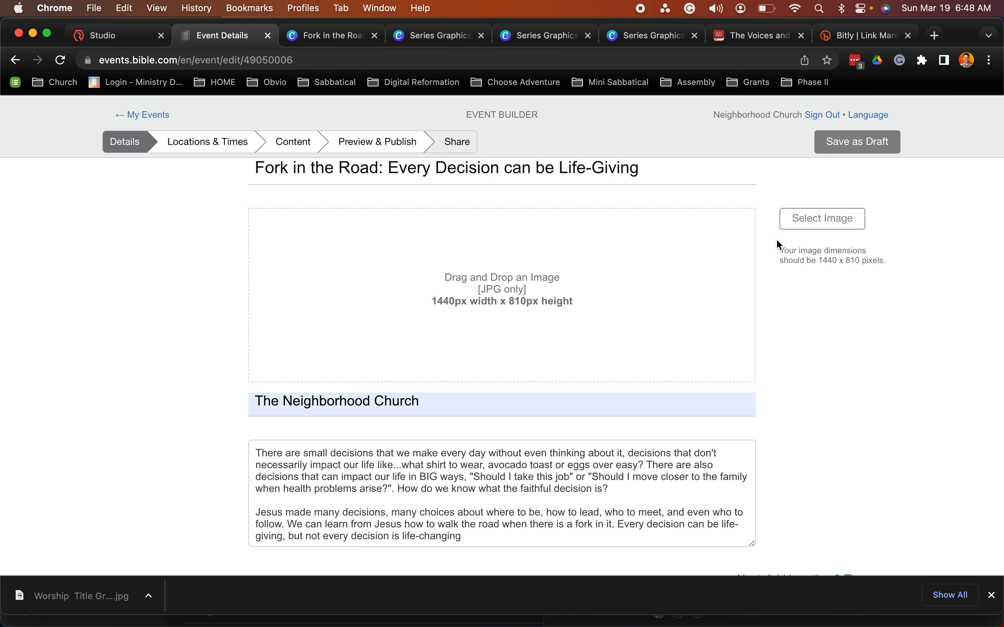
pyautogui.click(820, 218)
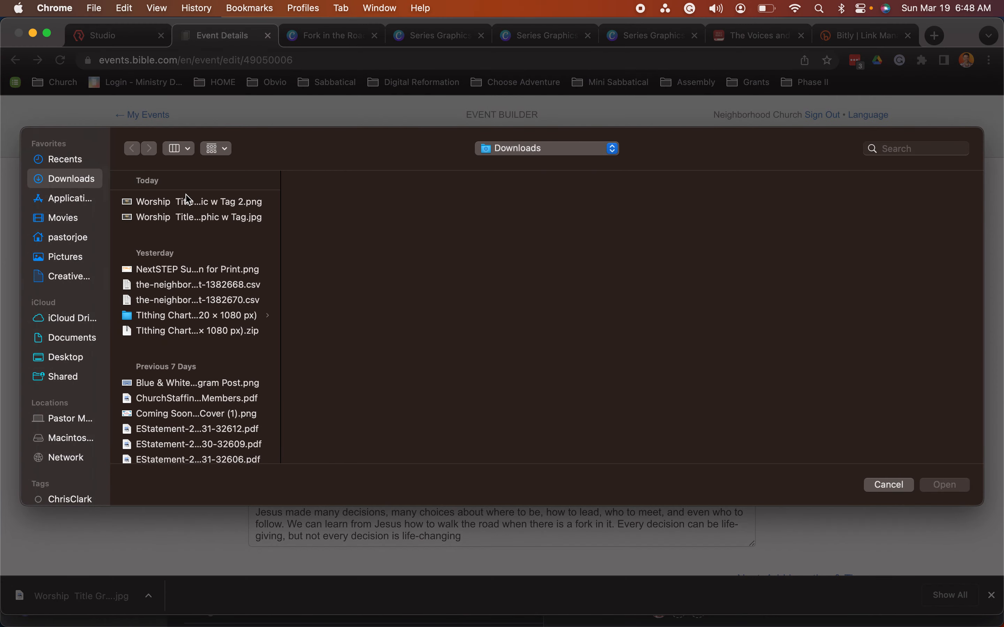
pyautogui.click(188, 201)
pyautogui.click(195, 218)
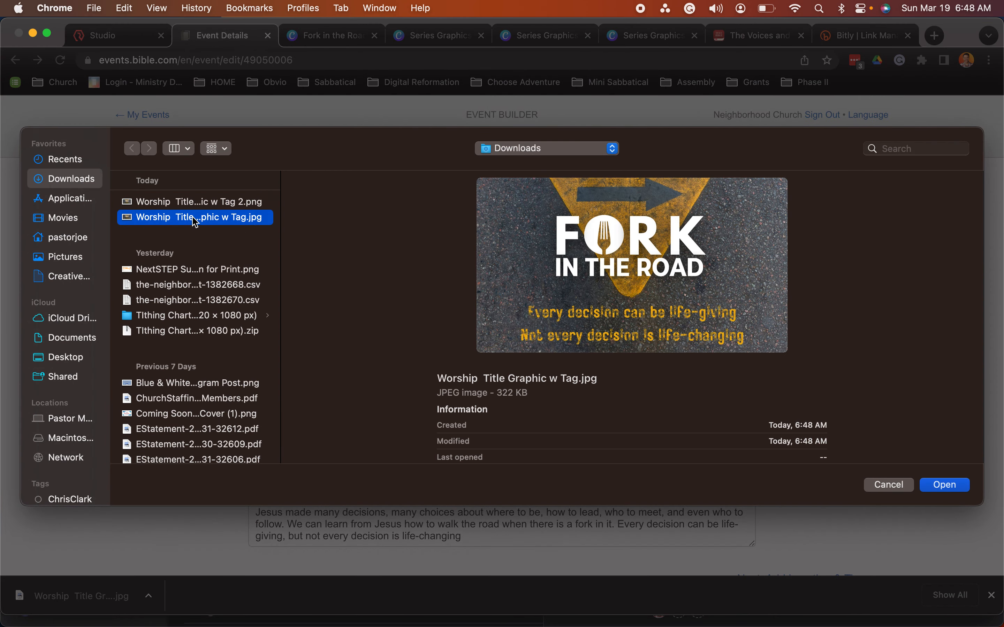
pyautogui.scroll(-3, 459, 316)
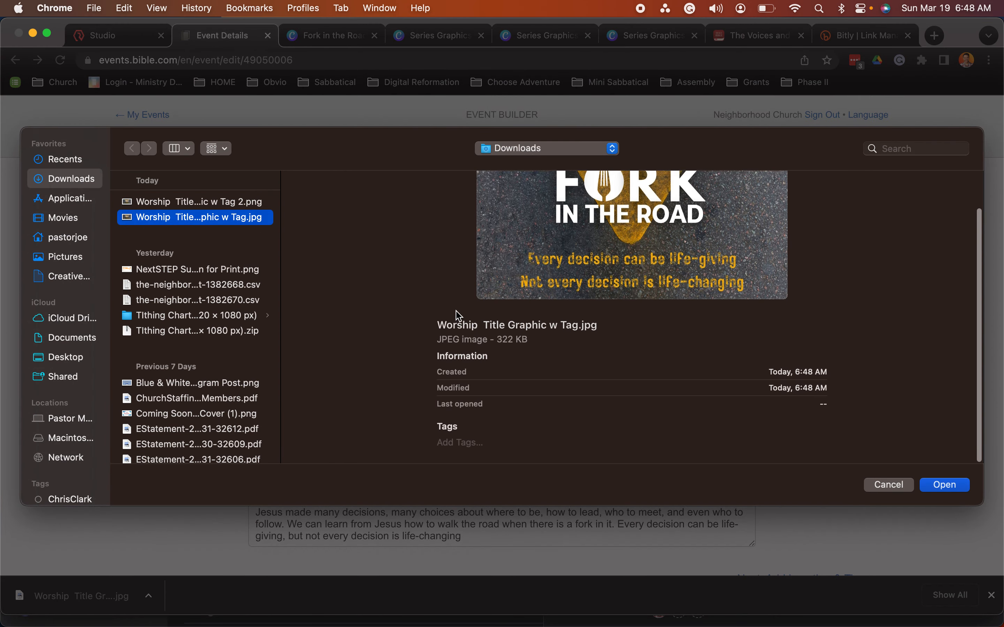
pyautogui.click(928, 484)
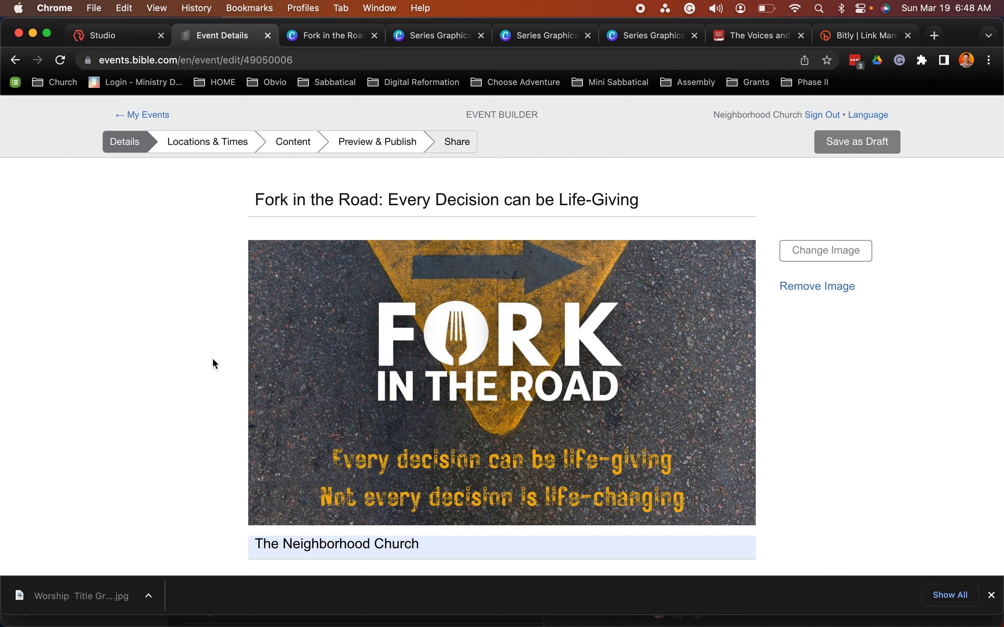
# Continue to the event's locations and times, and set the Bentonville location's date to 03/19/2023.
pyautogui.scroll(-5, 215, 364)
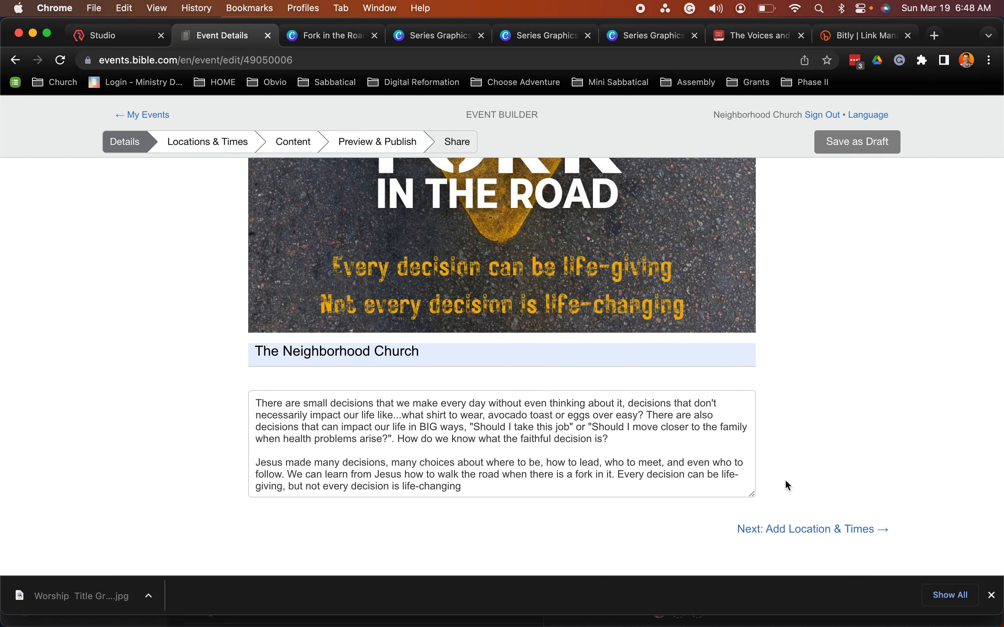
pyautogui.click(788, 530)
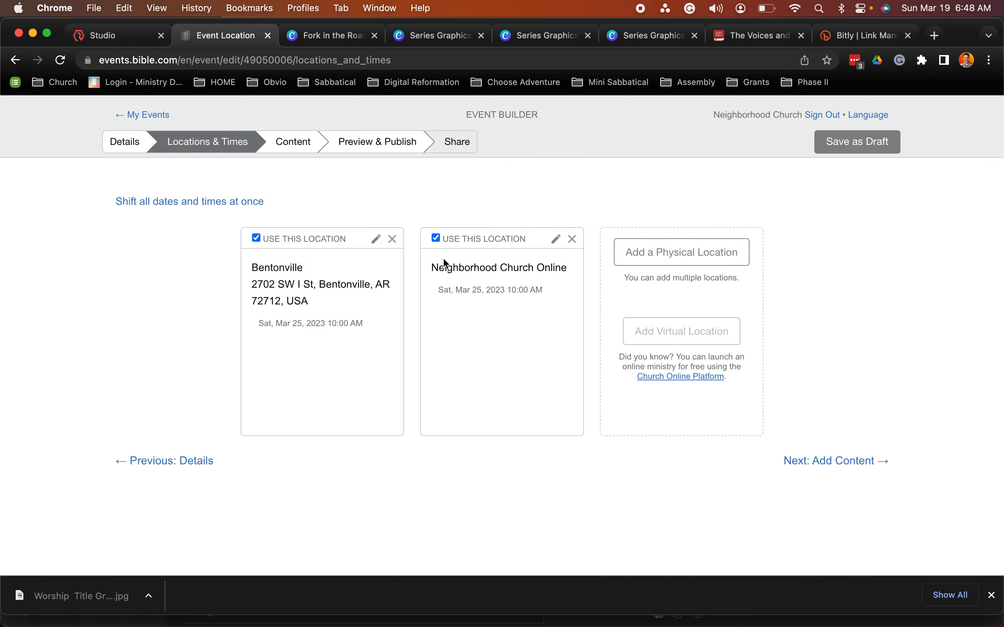
pyautogui.click(377, 241)
pyautogui.scroll(-5, 282, 253)
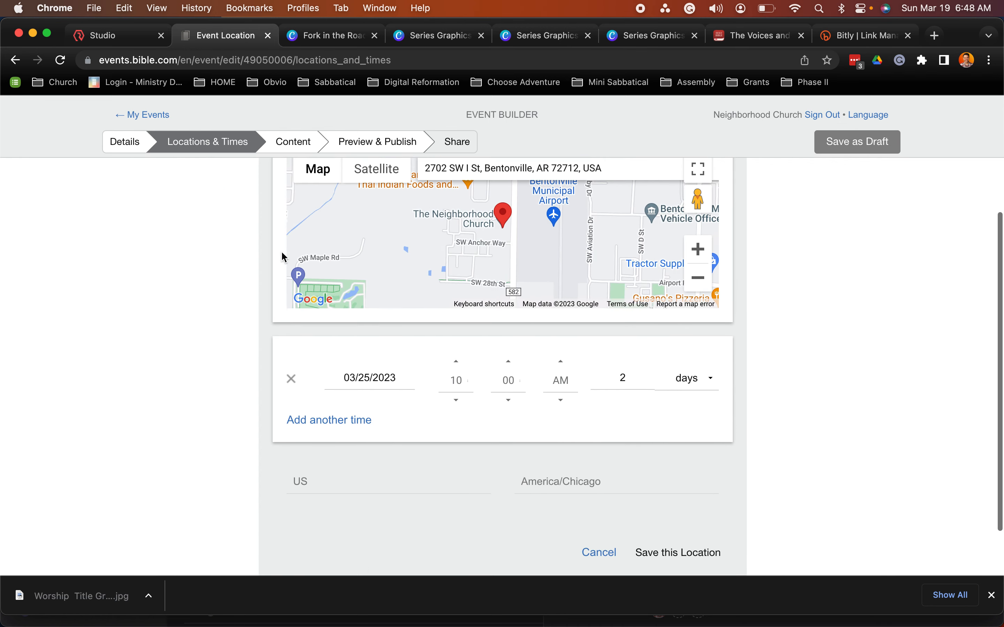
pyautogui.click(359, 372)
pyautogui.click(309, 312)
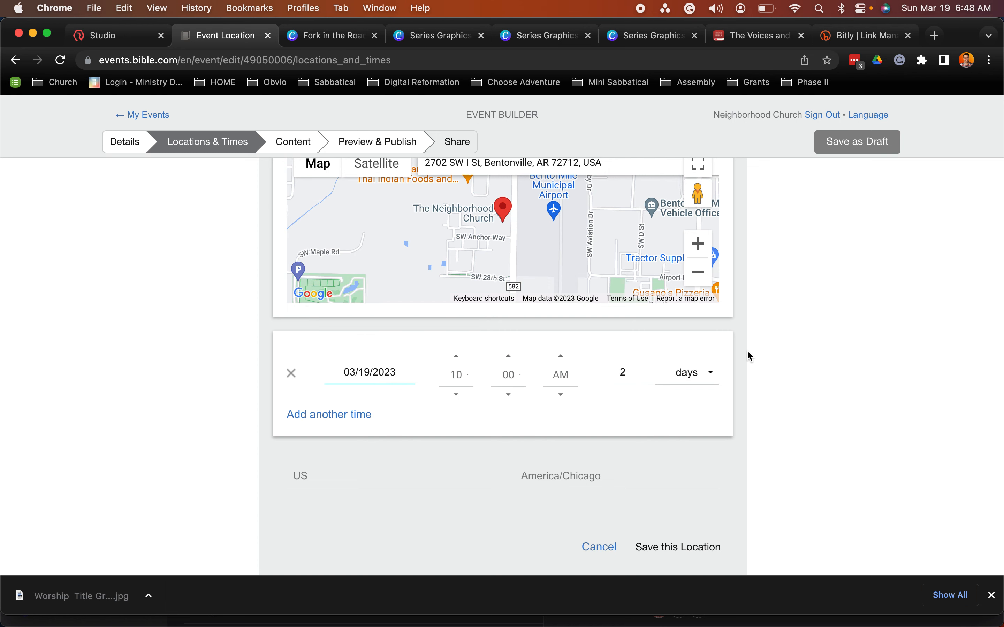
# Save the Bentonville location, then set the Neighborhood Church Online location's date to 03/19/2023 and save it.
pyautogui.click(667, 550)
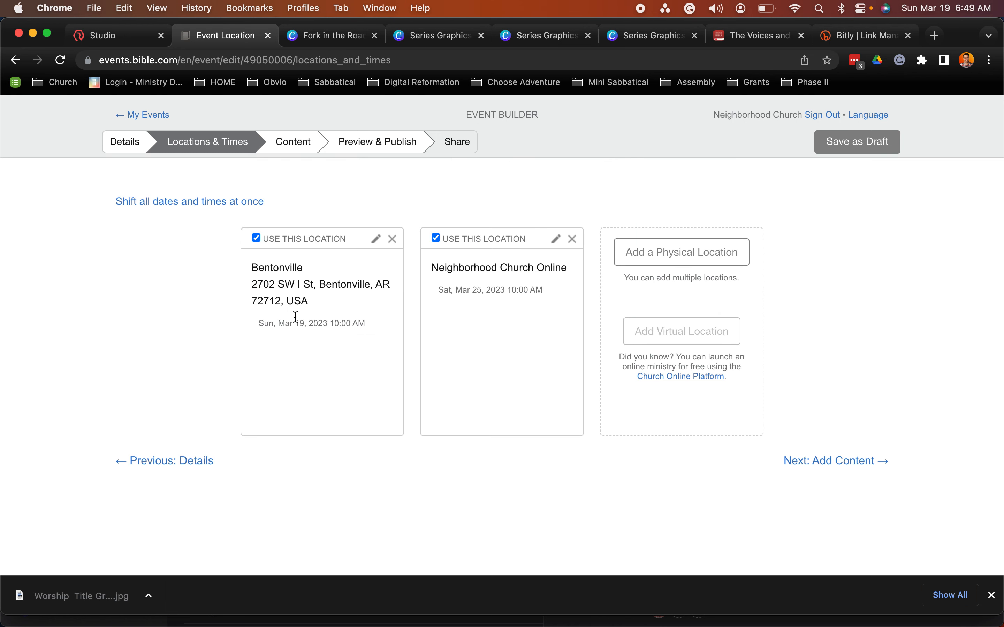
pyautogui.click(556, 244)
pyautogui.scroll(-3, 433, 349)
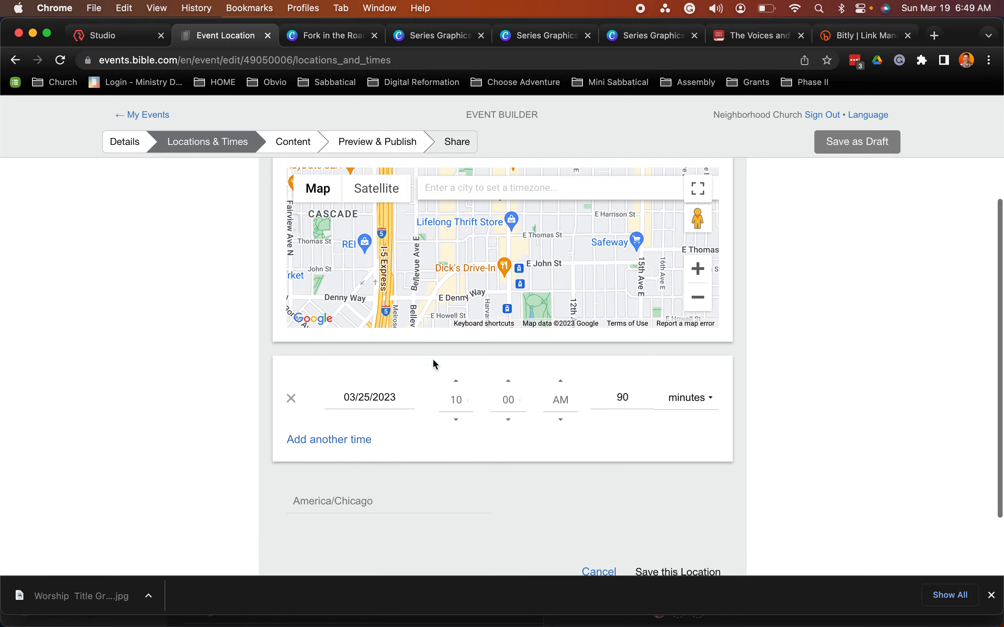
pyautogui.click(380, 399)
pyautogui.click(311, 338)
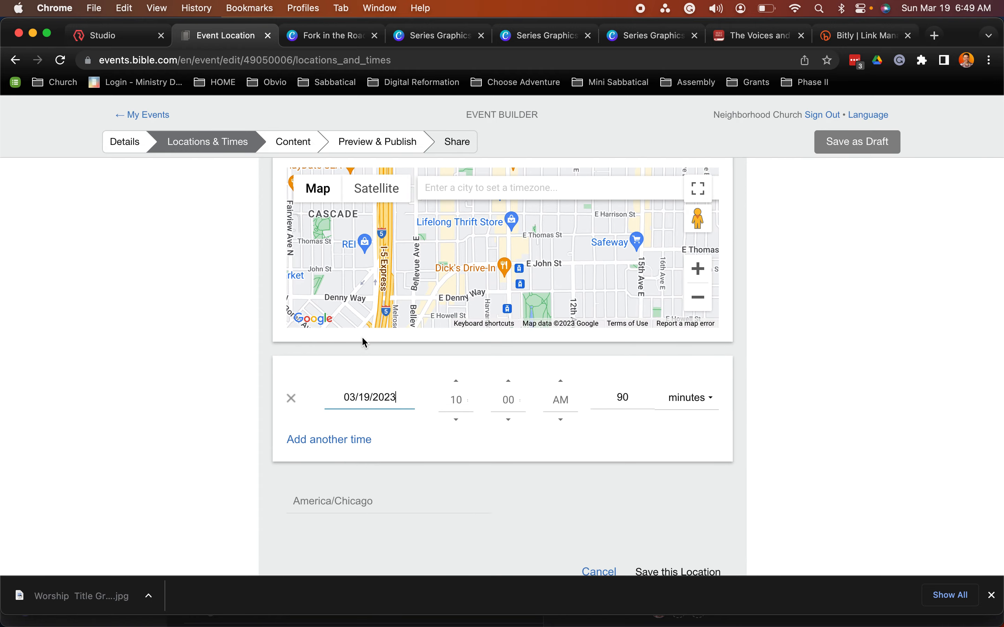
pyautogui.scroll(-2, 751, 365)
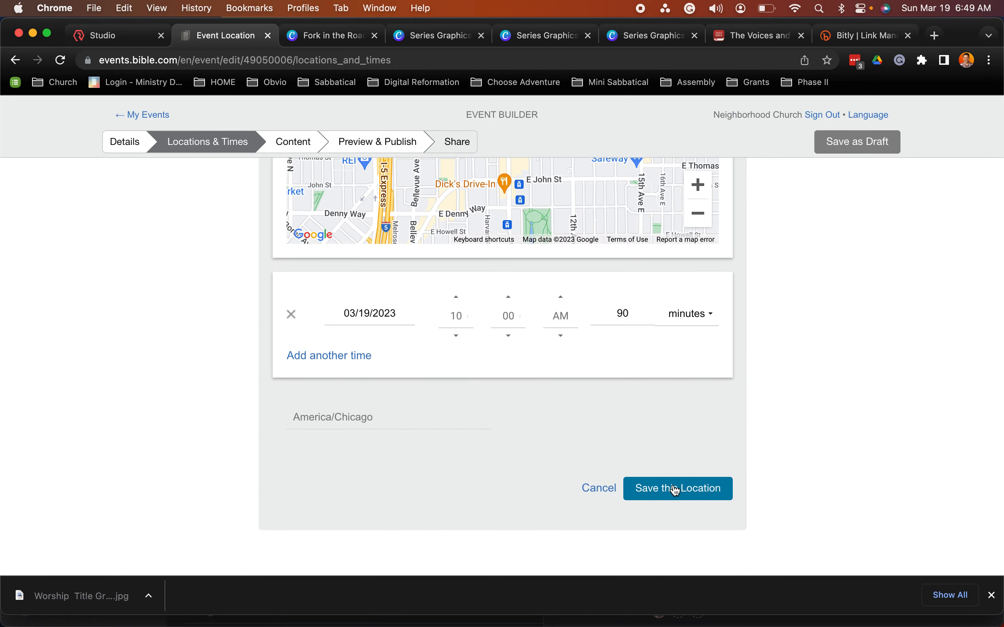
pyautogui.click(673, 488)
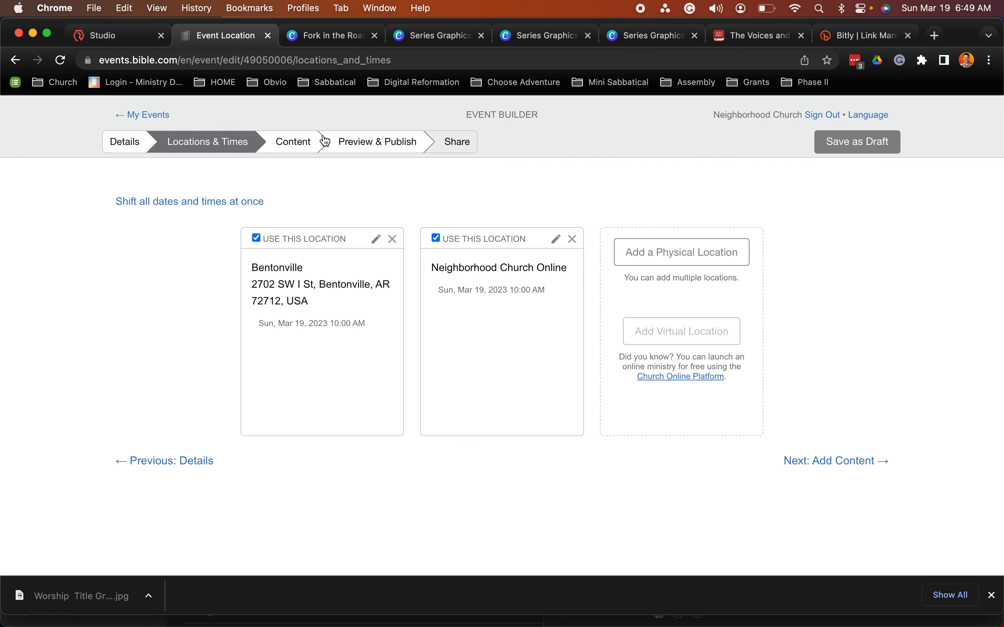
# Continue to the event's content and review the existing announcements, links and the Ephesians 2:10 image.
pyautogui.click(833, 462)
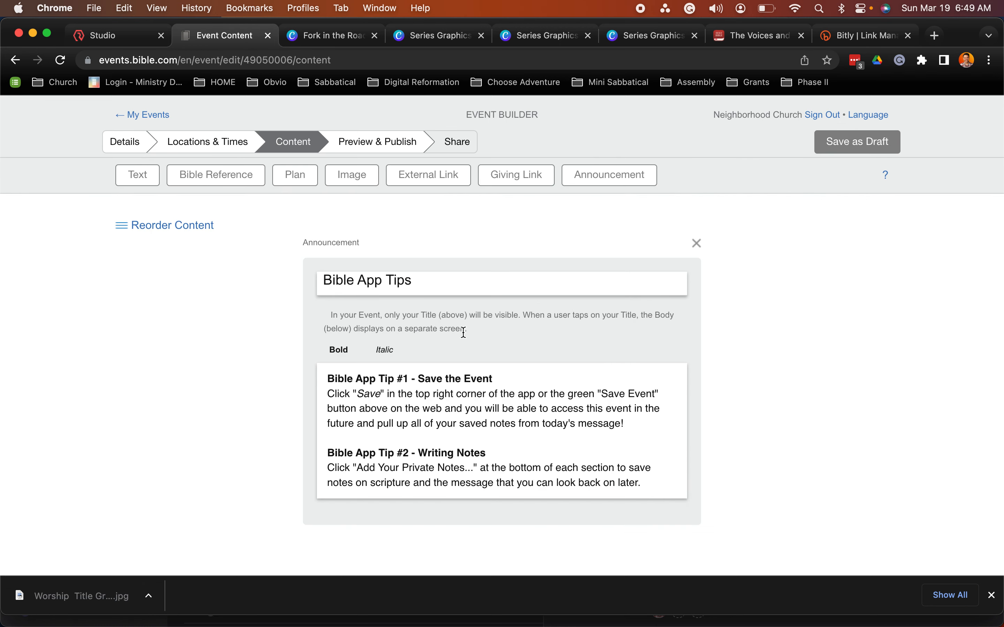
pyautogui.scroll(-10, 313, 312)
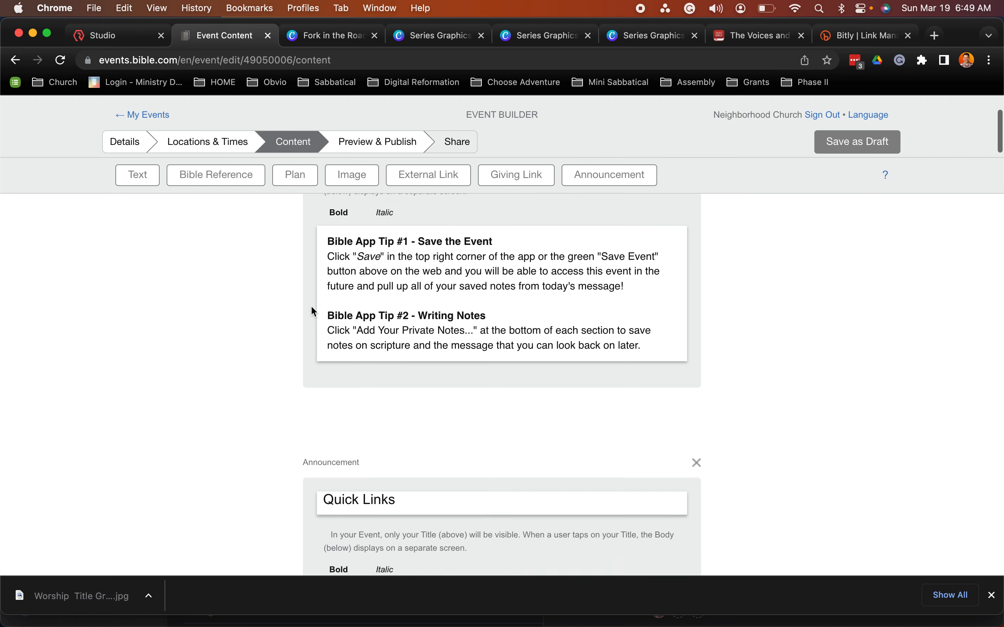
pyautogui.scroll(-15, 292, 382)
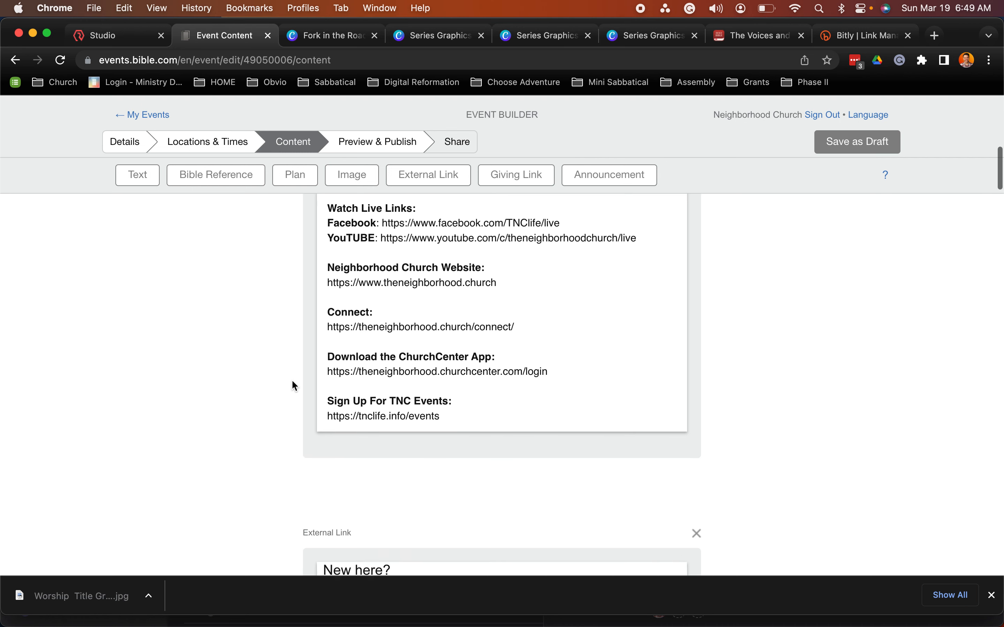
pyautogui.scroll(-15, 292, 381)
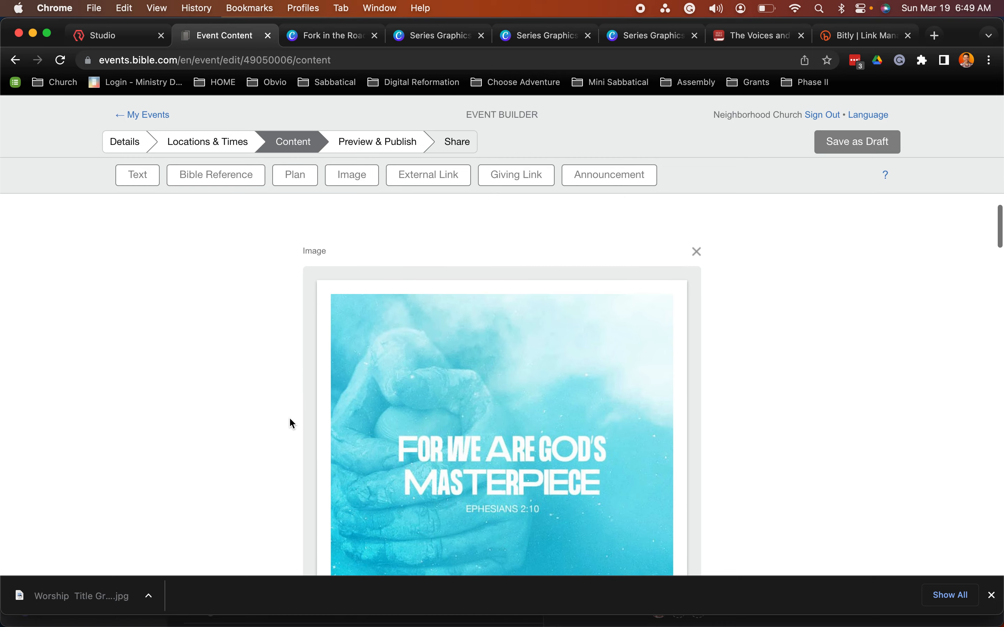
pyautogui.scroll(3, 290, 411)
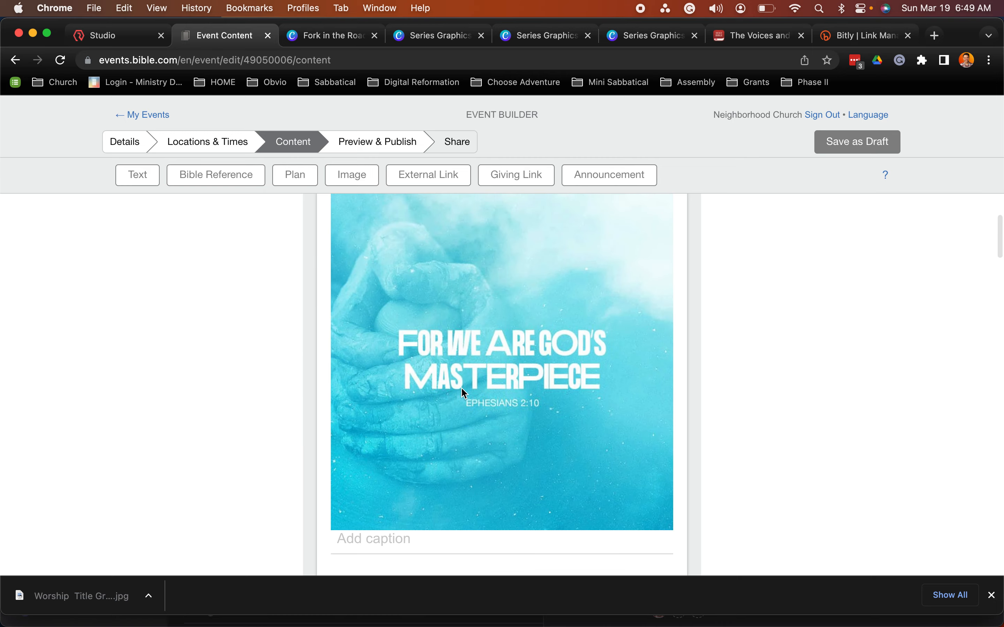
pyautogui.scroll(1, 307, 357)
pyautogui.scroll(1, 305, 381)
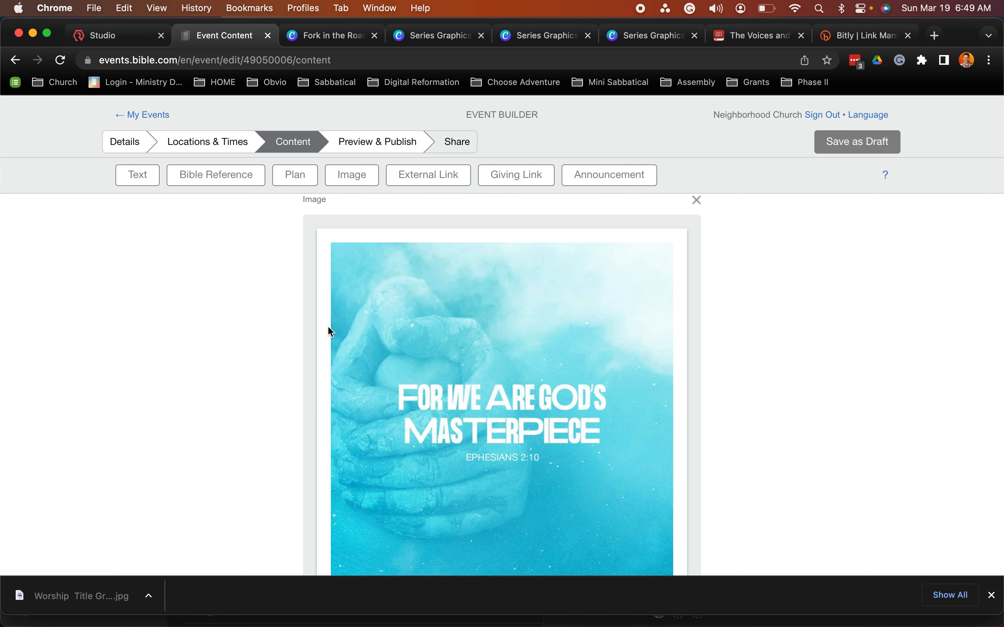
pyautogui.scroll(2, 293, 301)
pyautogui.scroll(-5, 294, 301)
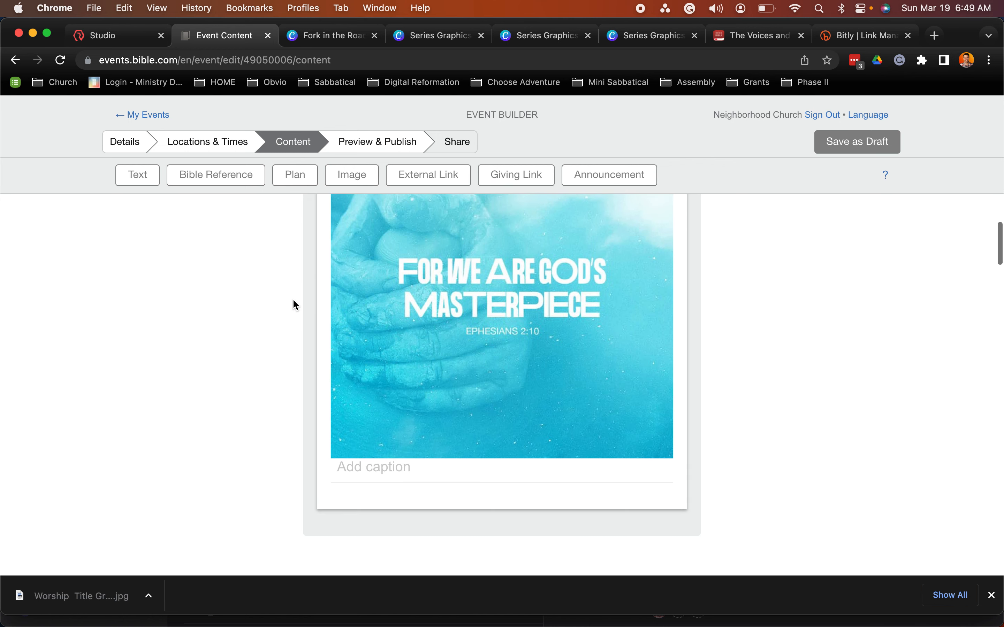
pyautogui.scroll(5, 294, 301)
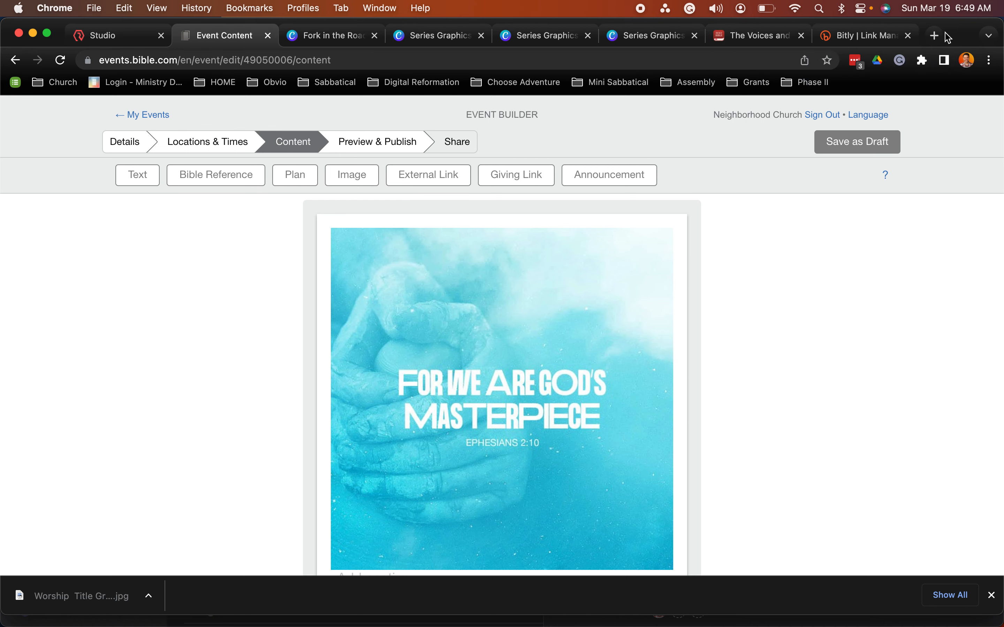
# Open bible.com in a new browser tab.
pyautogui.click(936, 36)
pyautogui.write('n')
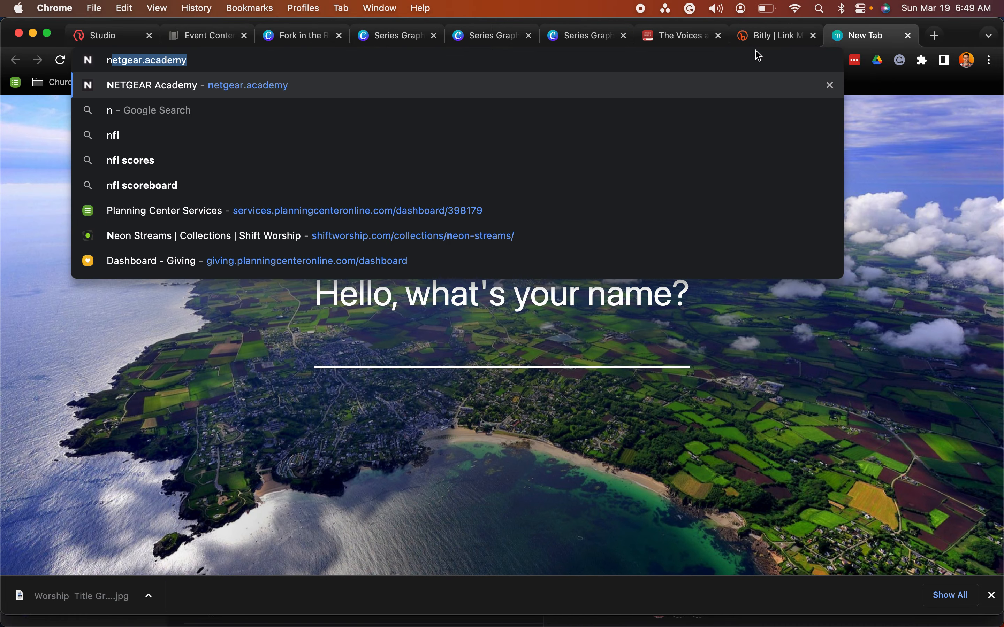
pyautogui.press('BackSpace')
pyautogui.press('BackSpace')
pyautogui.write('bibl')
pyautogui.write('e.com')
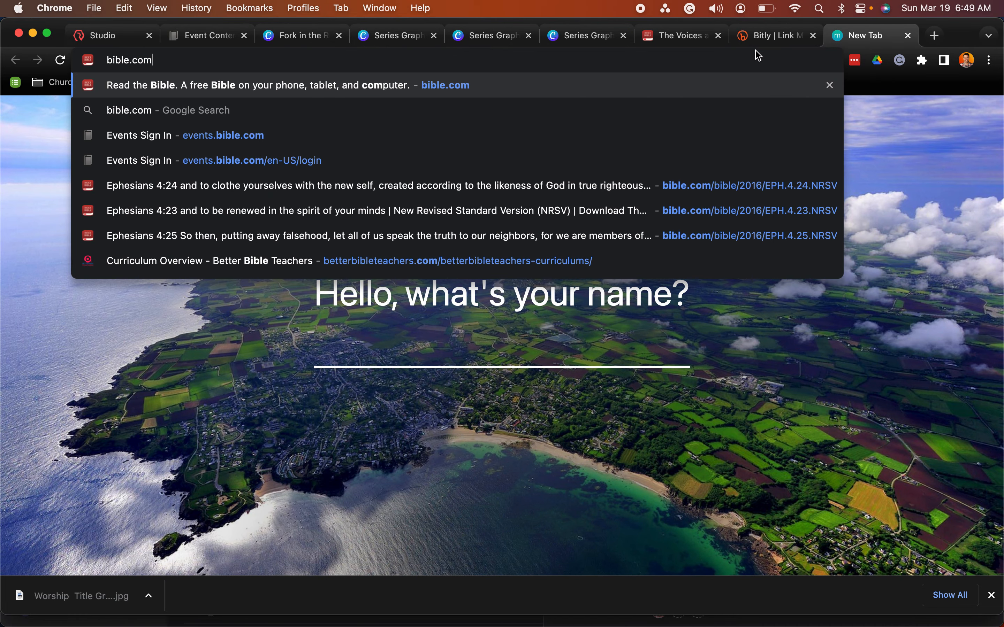
pyautogui.press('Return')
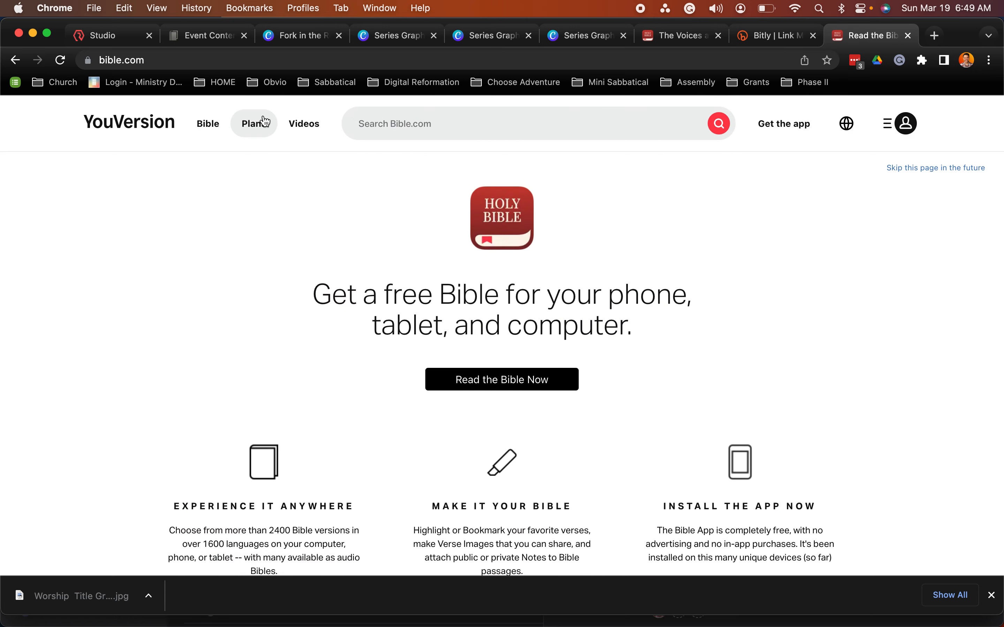
# Open the Bible reader on YouVersion and go to Ephesians chapter 2.
pyautogui.click(207, 127)
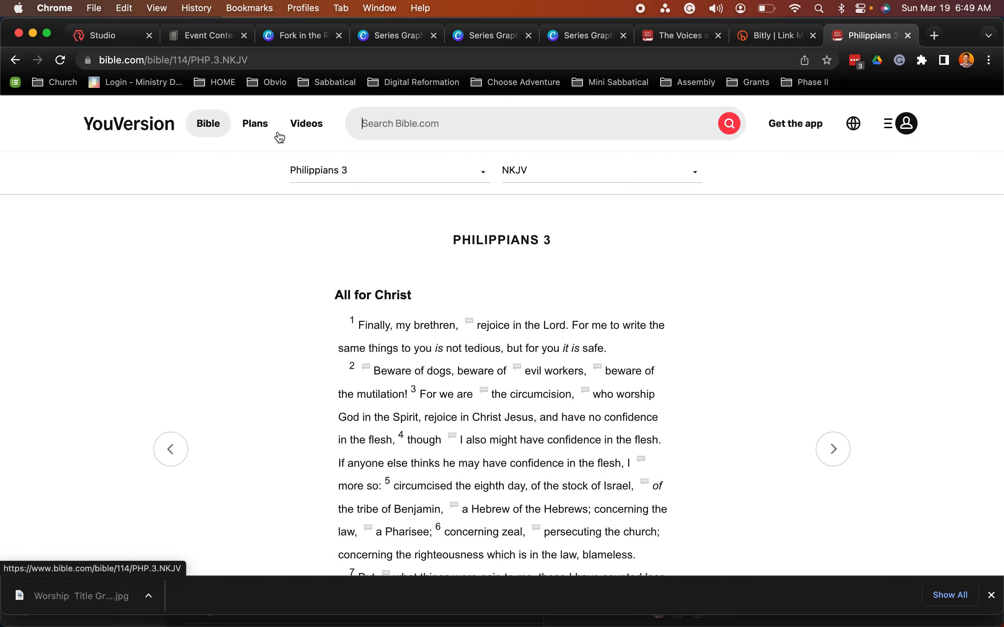
pyautogui.click(384, 171)
pyautogui.click(325, 231)
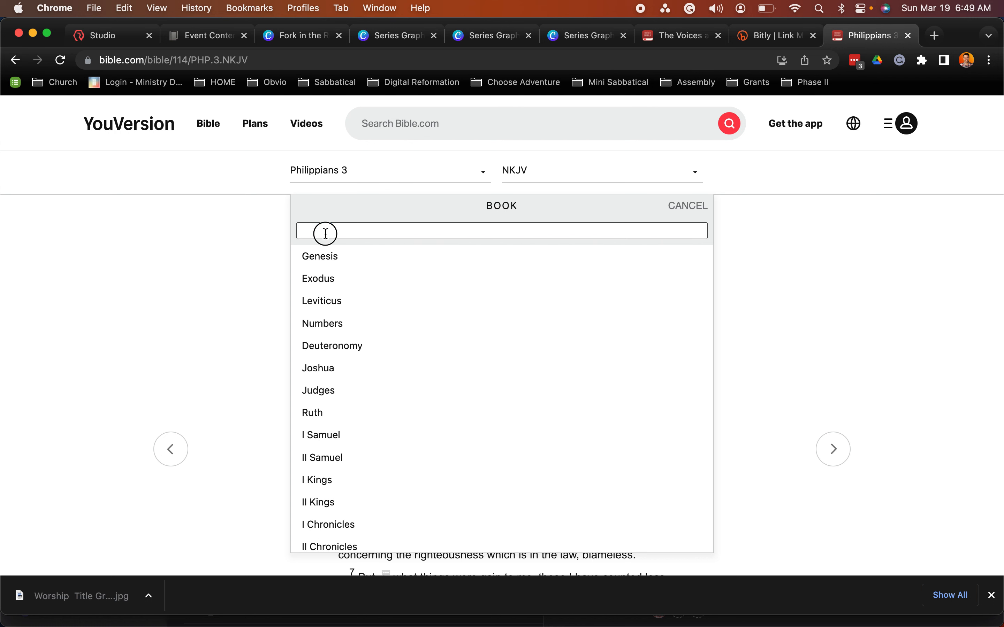
pyautogui.write('ephe')
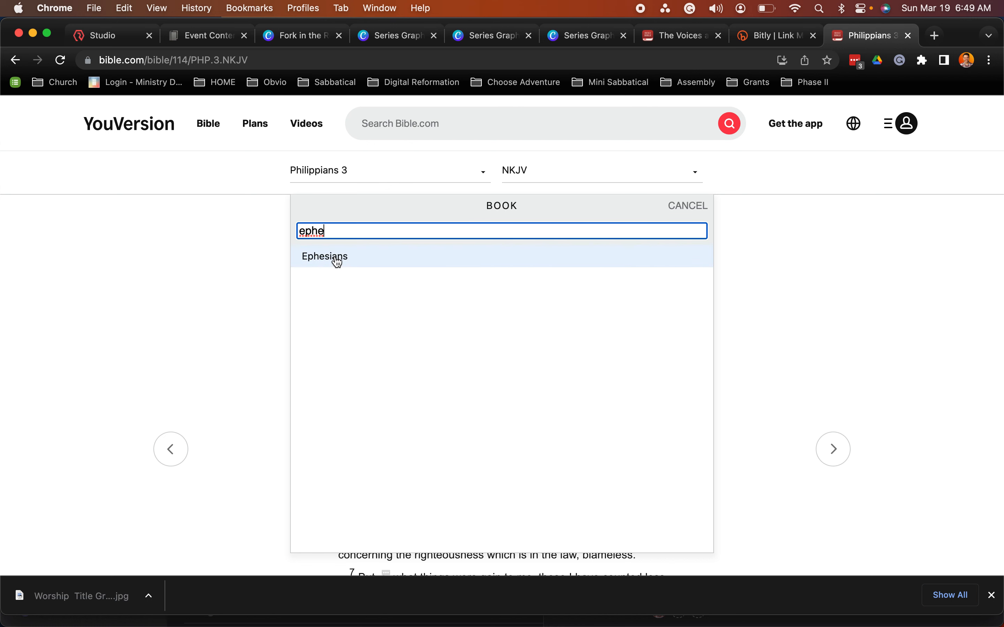
pyautogui.click(334, 258)
pyautogui.click(420, 245)
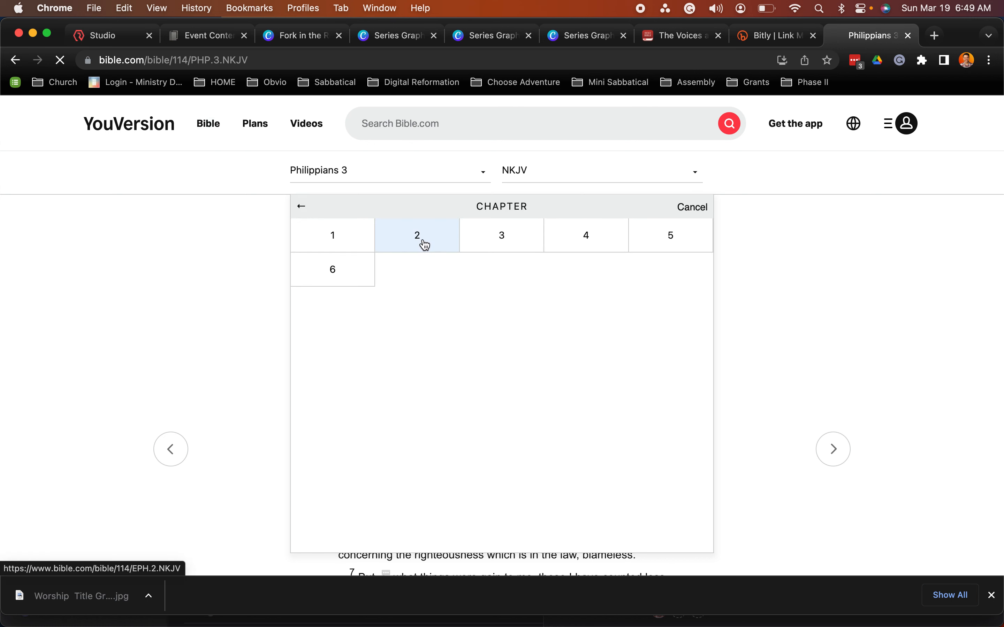
# Explore Ephesians 2 by verse and open the page for Ephesians 2:10.
pyautogui.scroll(-15, 462, 348)
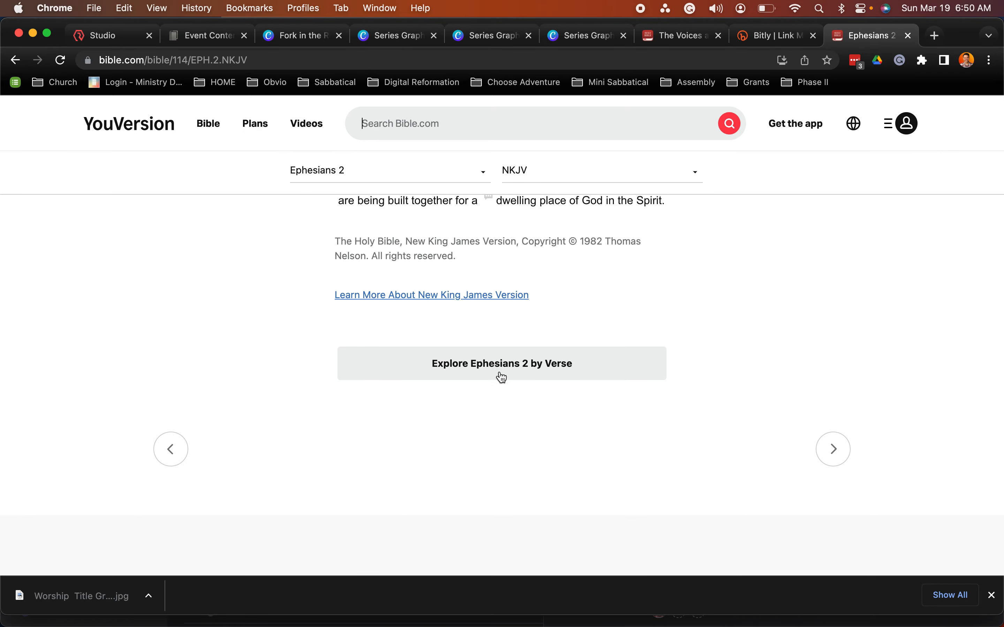
pyautogui.click(513, 367)
pyautogui.scroll(-3, 515, 415)
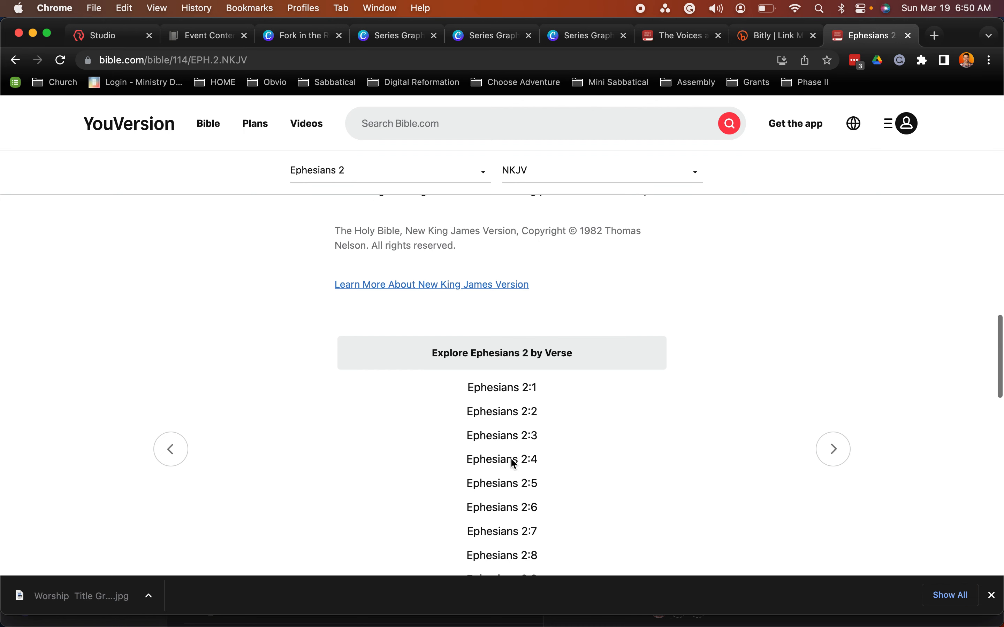
pyautogui.click(511, 517)
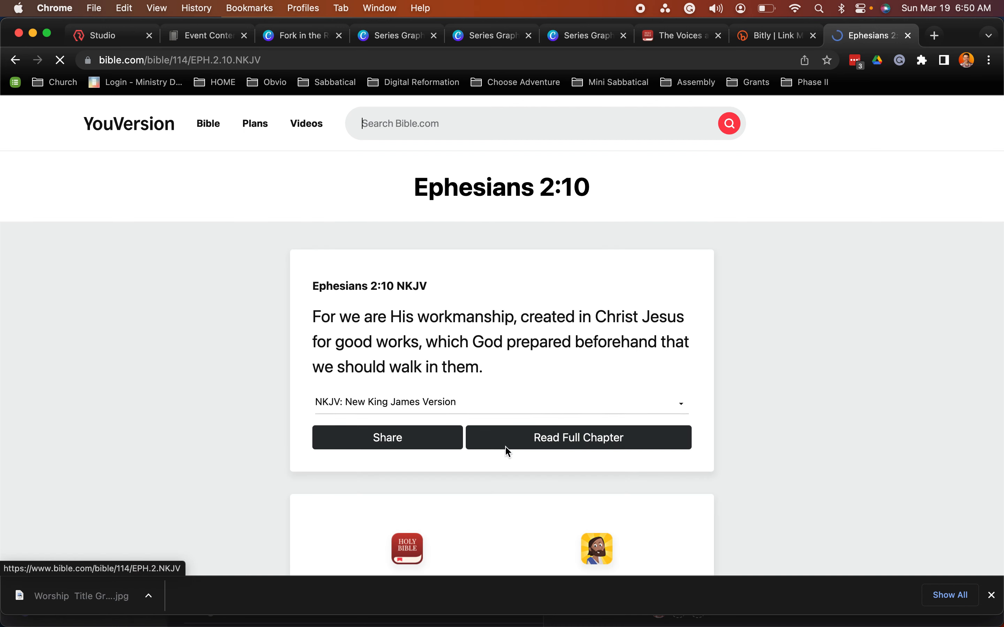
# Browse the Ephesians 2:10 verse images and open the blue mountain one reading "For we are His workmanship".
pyautogui.scroll(-7, 477, 332)
pyautogui.scroll(-3, 452, 415)
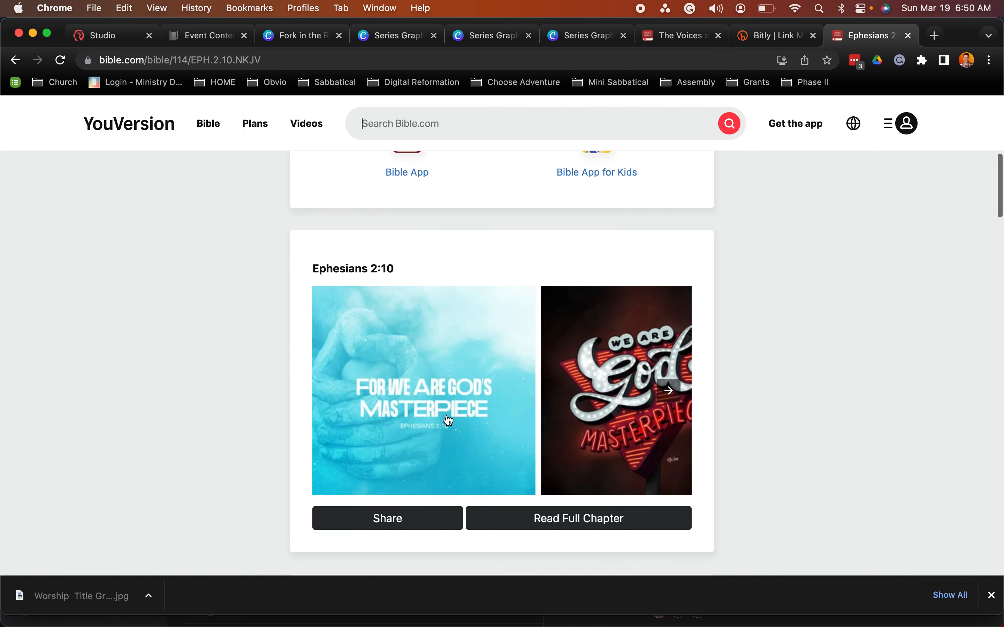
pyautogui.click(668, 391)
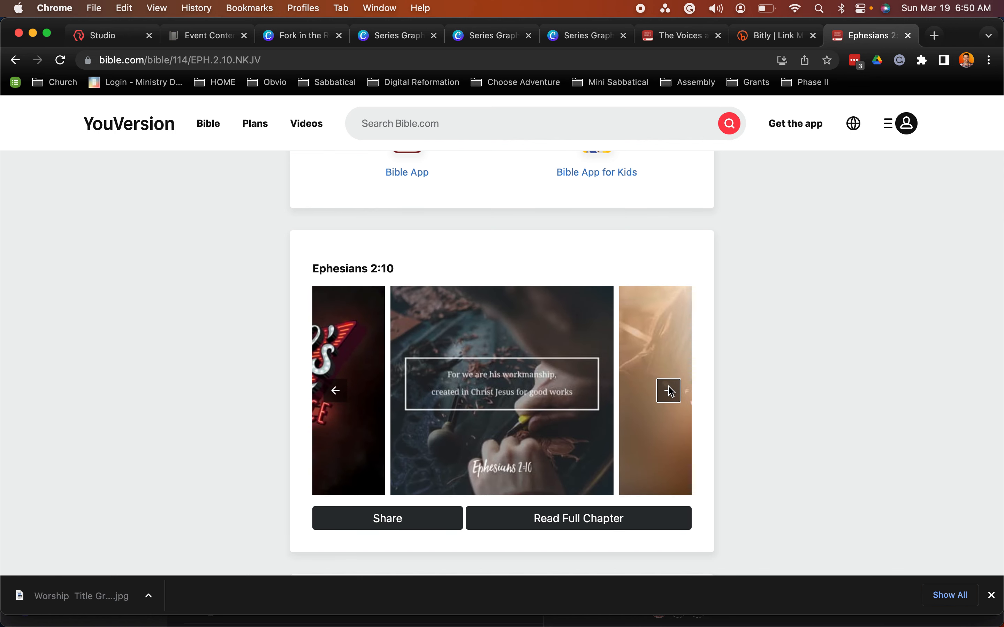
pyautogui.click(668, 390)
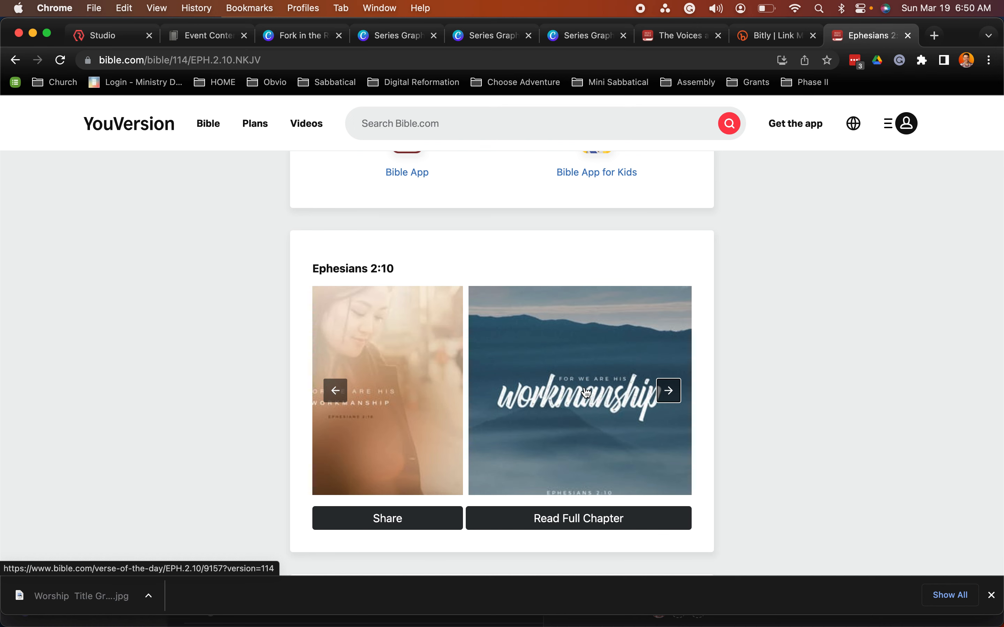
pyautogui.click(580, 371)
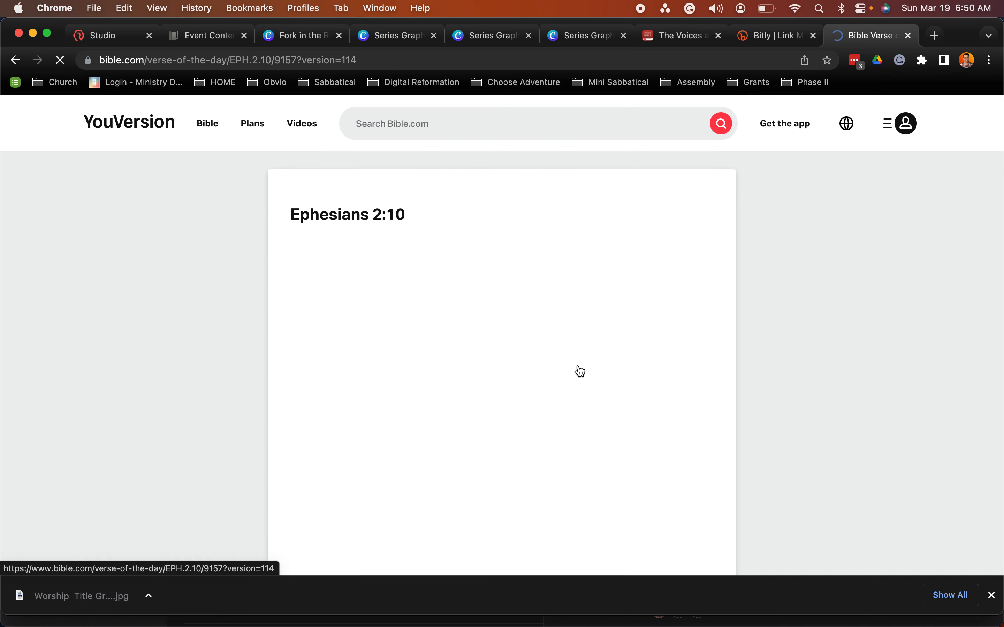
pyautogui.scroll(-3, 528, 289)
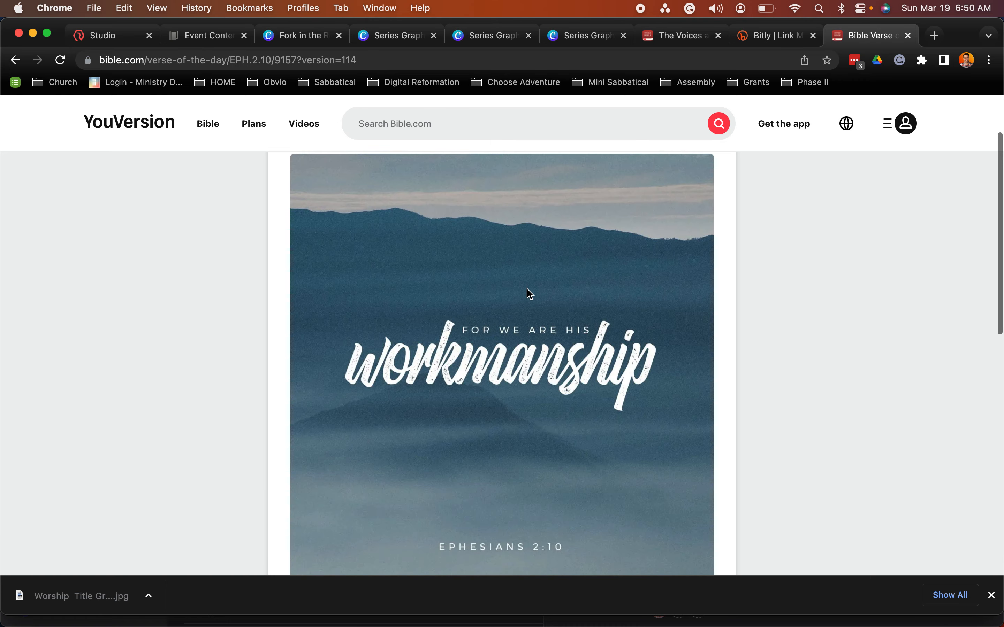
# Save the workmanship verse image to Downloads as Bible-Eph210.
pyautogui.rightClick(528, 289)
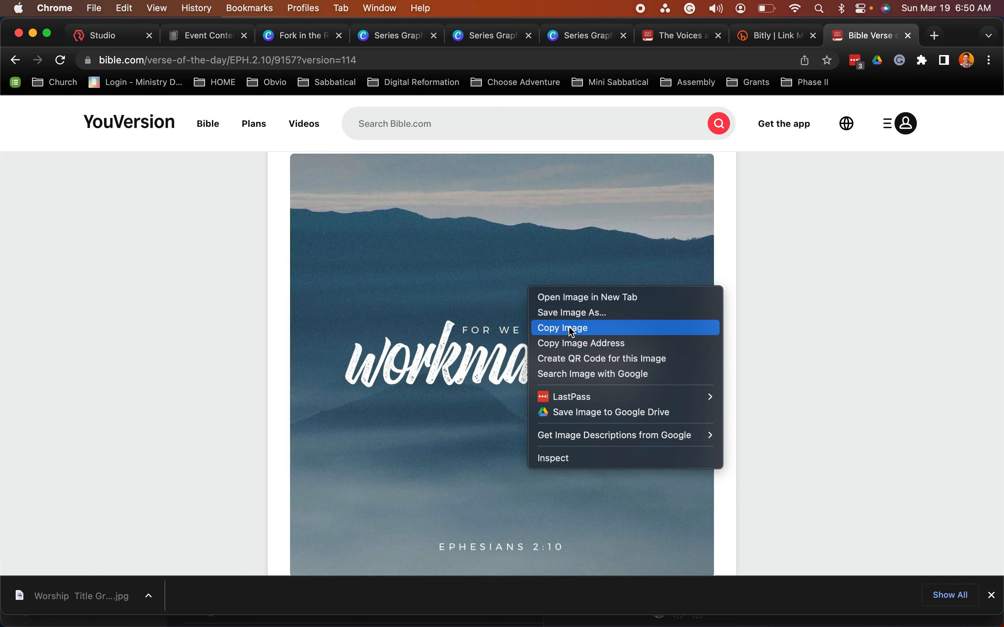
pyautogui.click(576, 314)
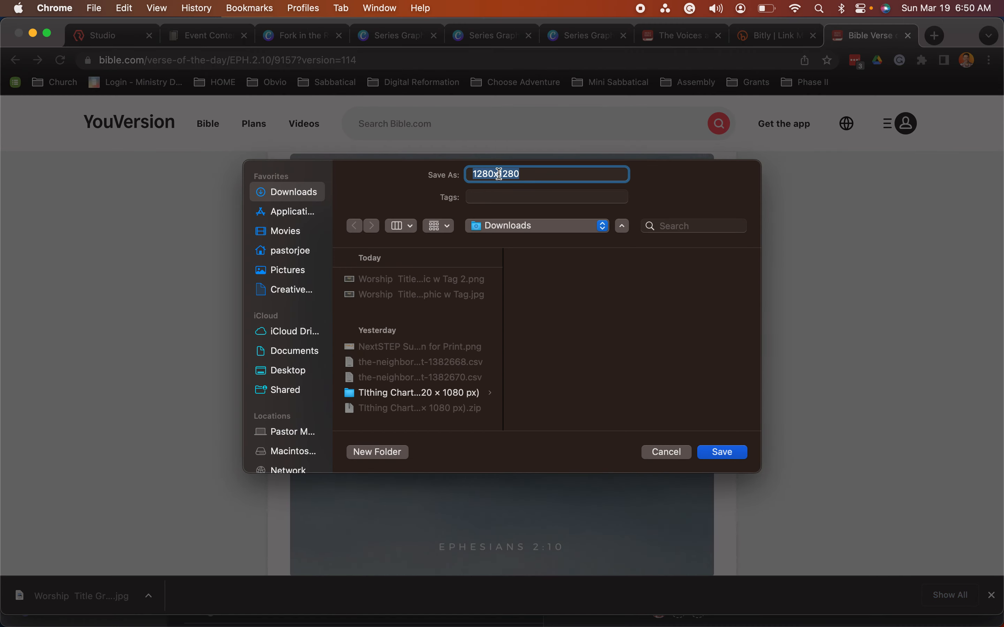
pyautogui.write('Bible-Eph210')
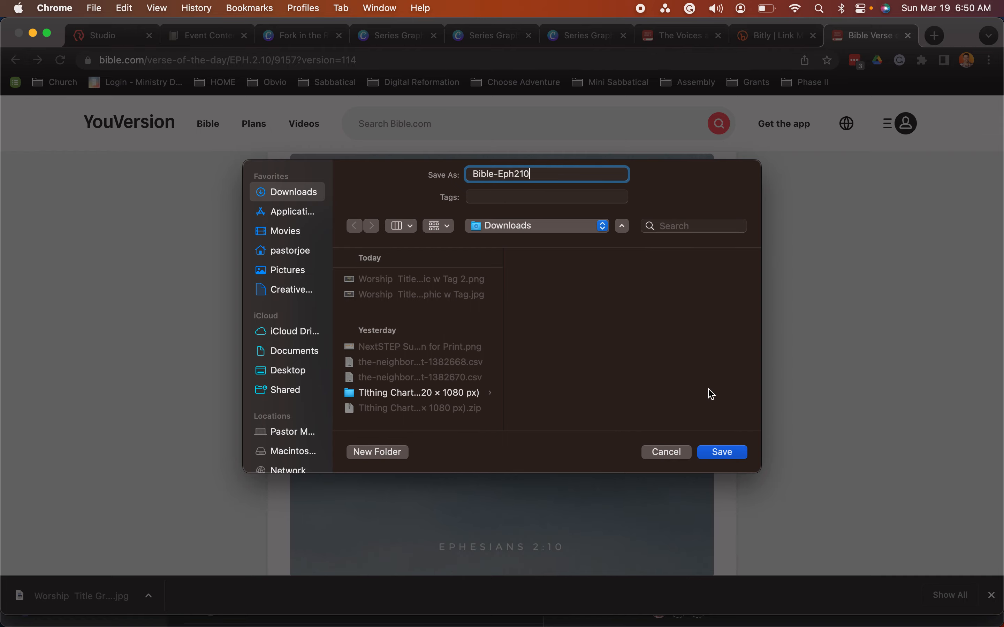
pyautogui.click(718, 455)
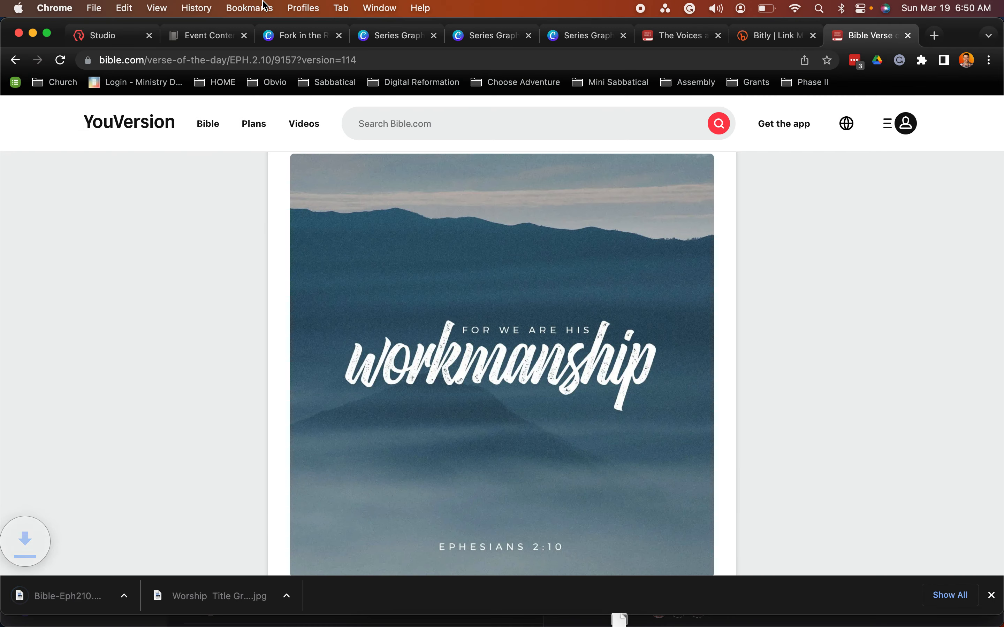
# Return to the Event Builder content and remove the "For we are God's masterpiece" image block.
pyautogui.click(194, 40)
pyautogui.scroll(-5, 477, 330)
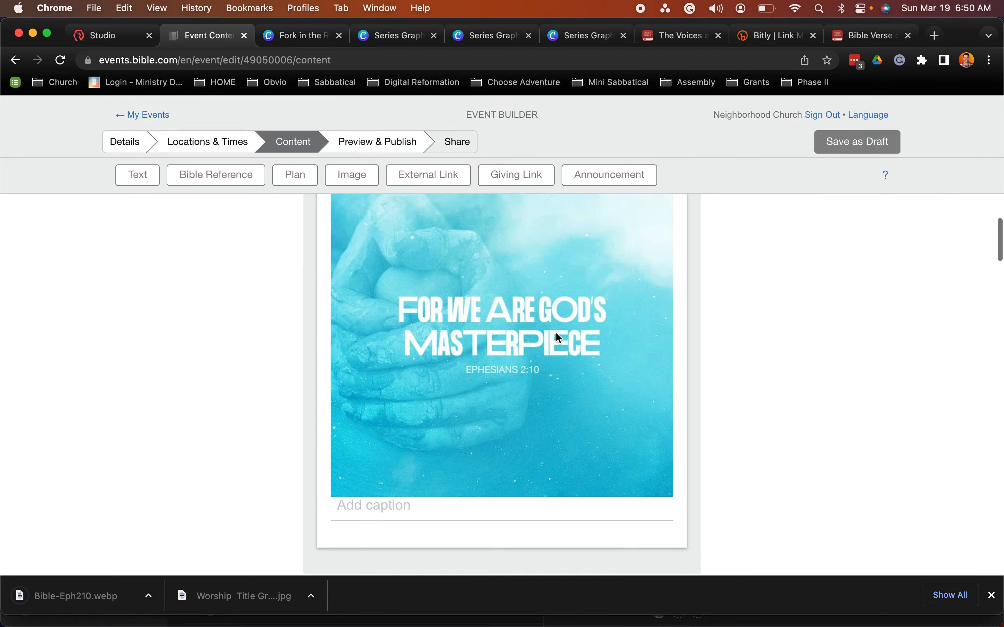
pyautogui.scroll(5, 570, 373)
pyautogui.scroll(2, 569, 375)
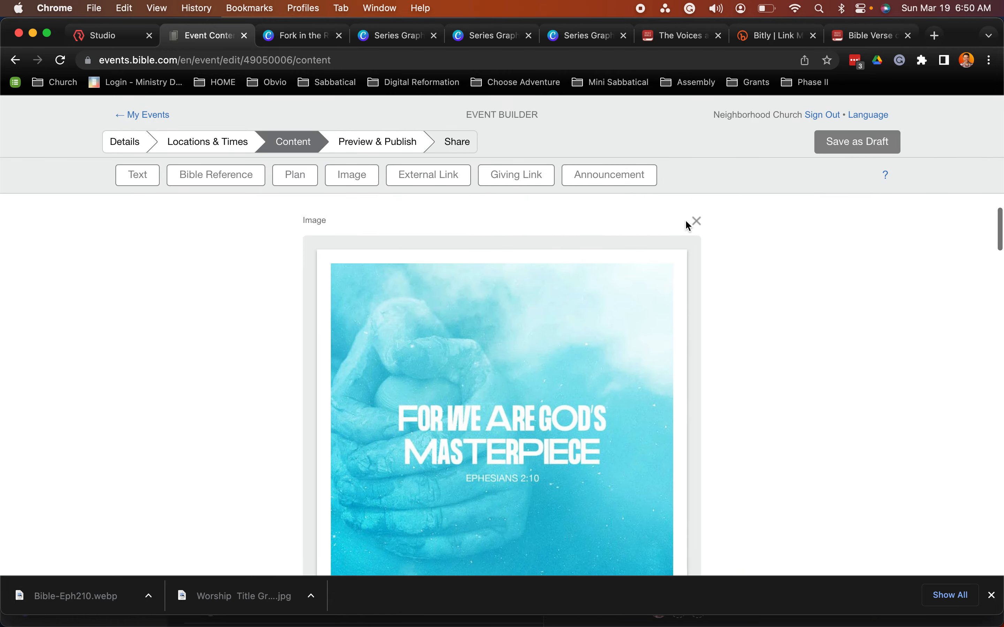
pyautogui.click(698, 241)
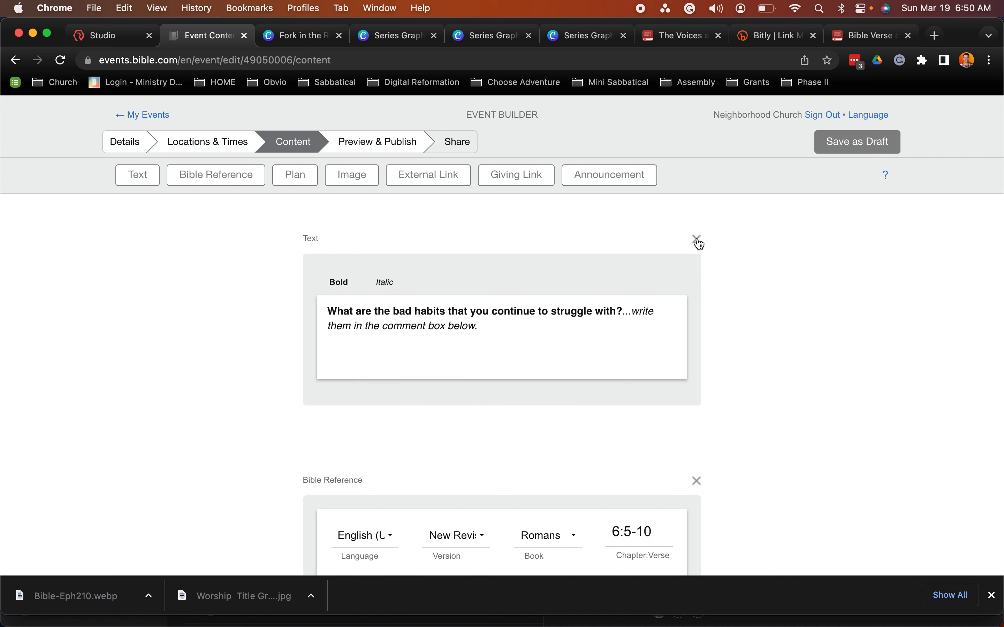
# Try to use Bible-Eph210.webp in an image block above the bad habits question, and remove that block again.
pyautogui.scroll(3, 380, 277)
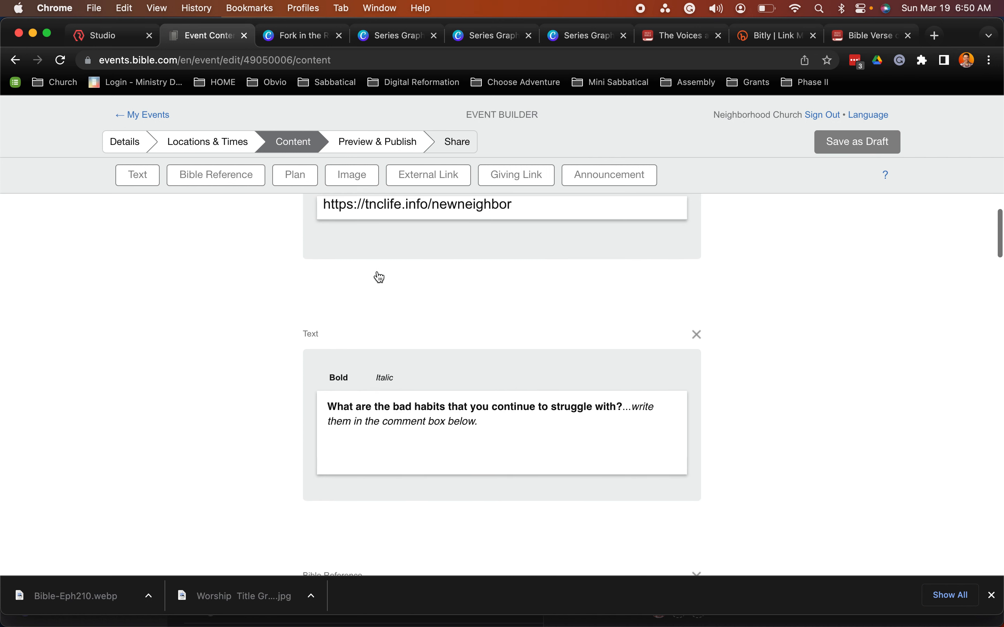
pyautogui.click(475, 292)
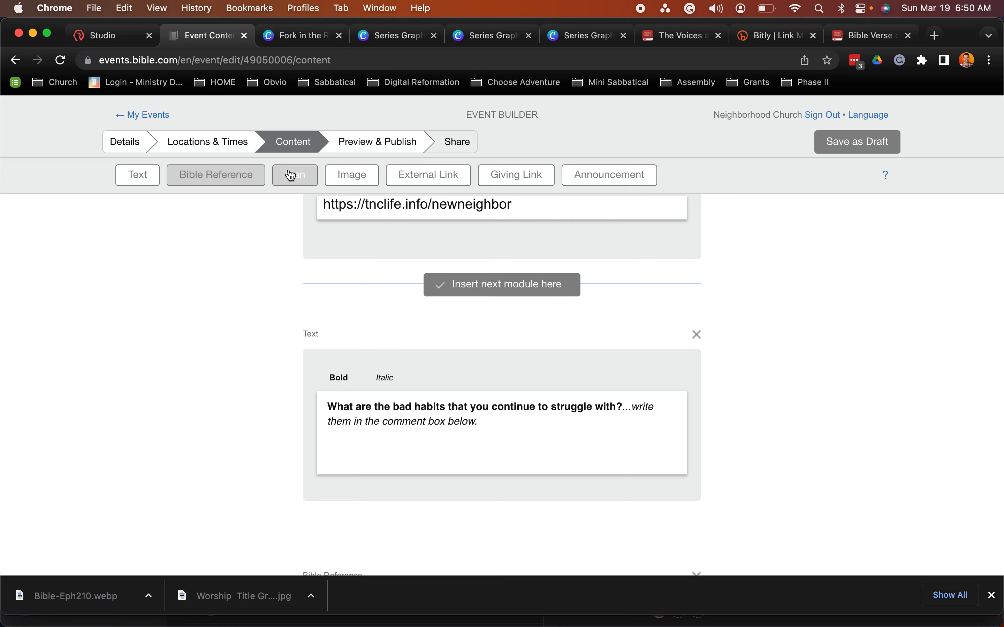
pyautogui.click(343, 180)
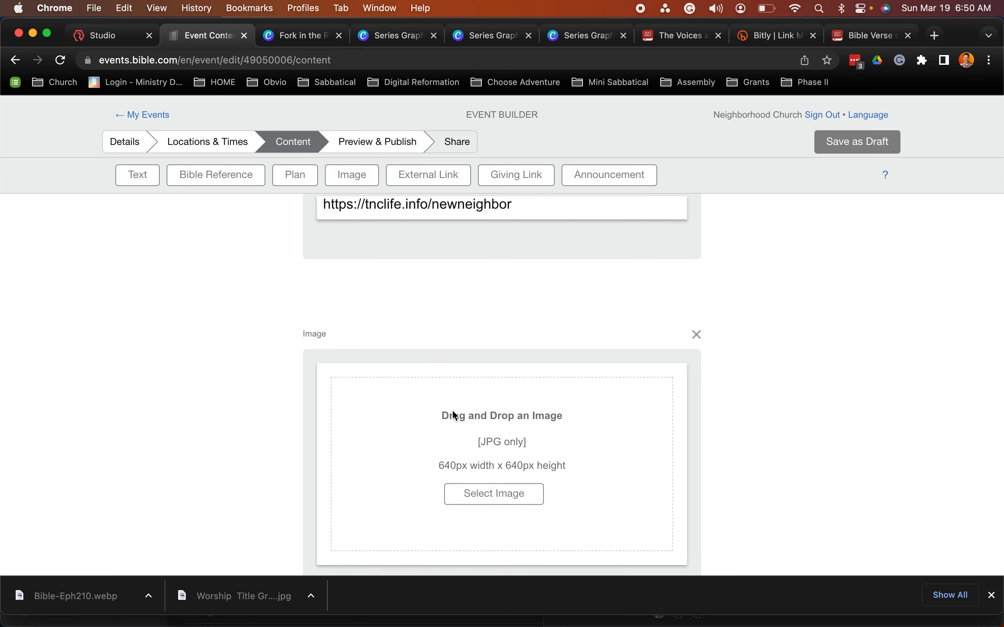
pyautogui.click(500, 496)
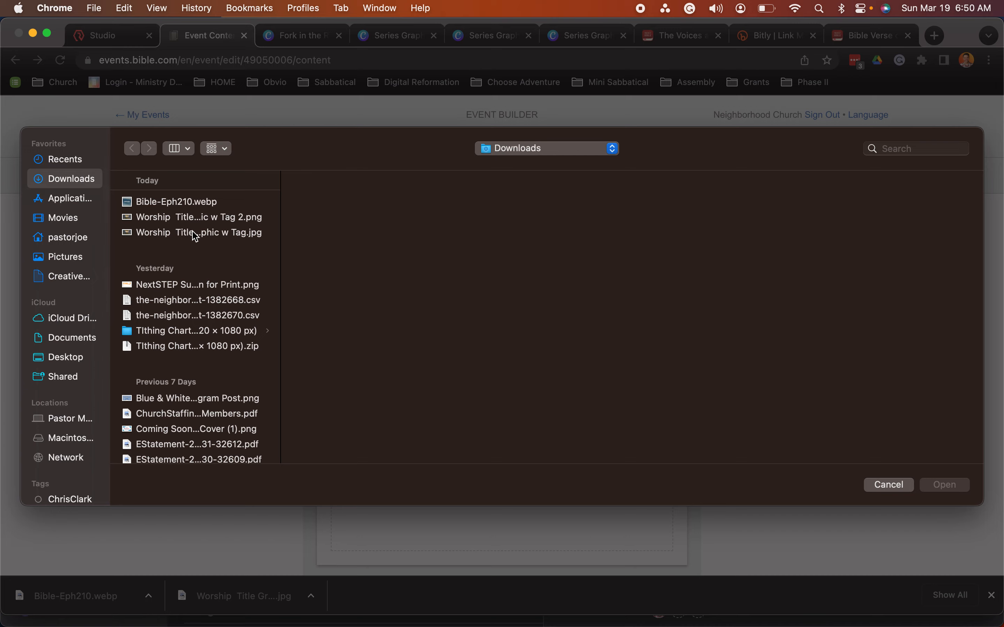
pyautogui.click(176, 207)
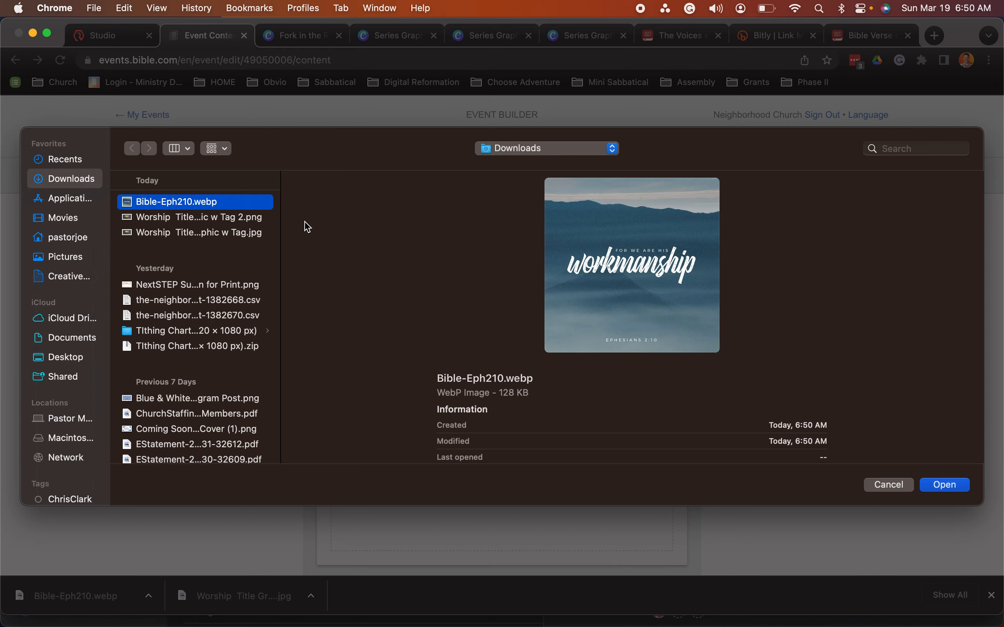
pyautogui.click(938, 485)
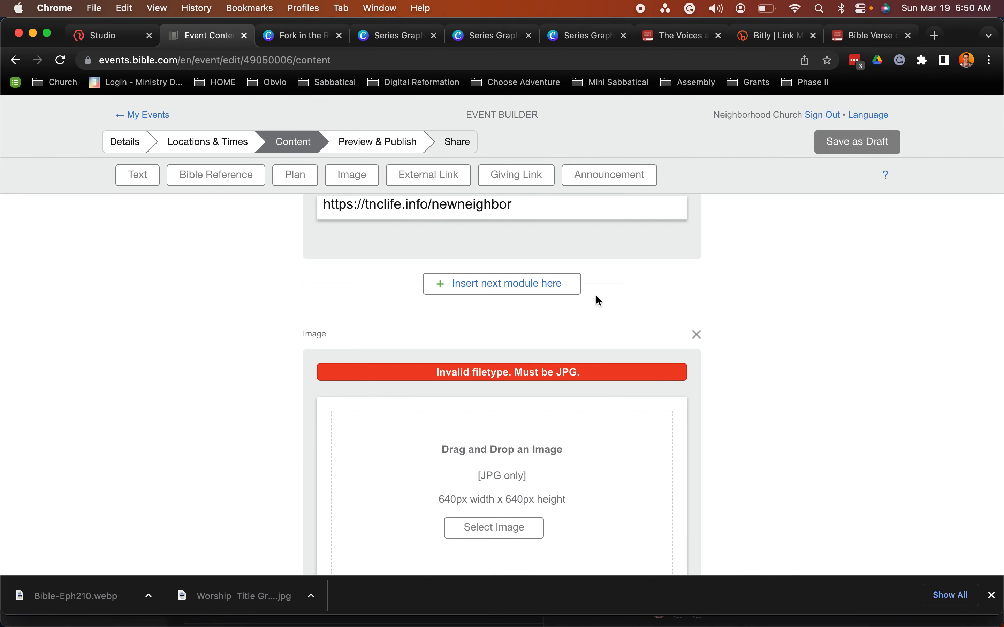
pyautogui.click(697, 336)
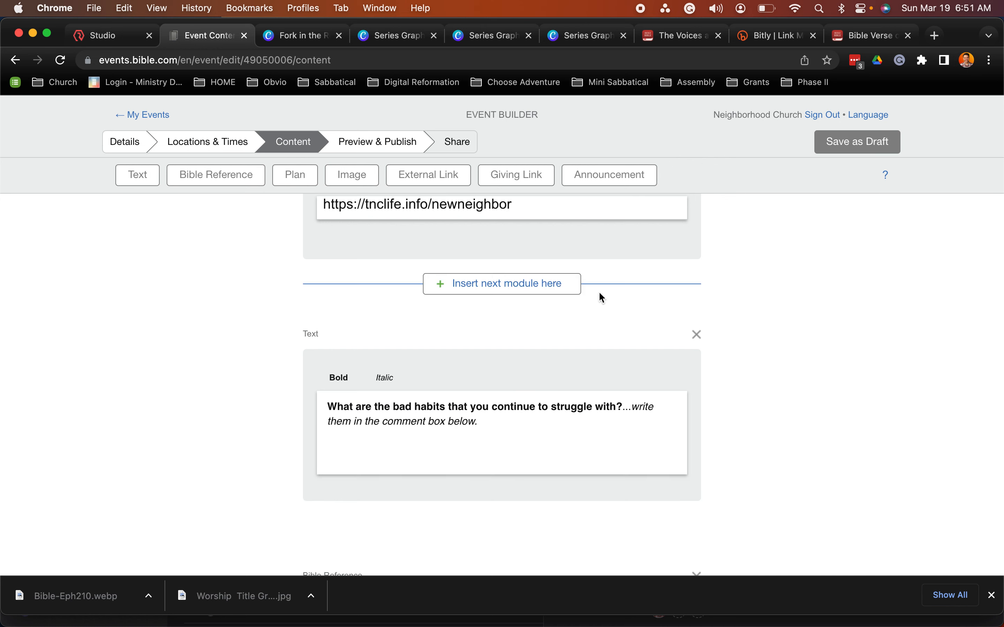
# Insert an empty image block above the bad habits question and look up Bible-Eph210.webp in the Downloads folder in Finder.
pyautogui.click(542, 285)
pyautogui.click(359, 176)
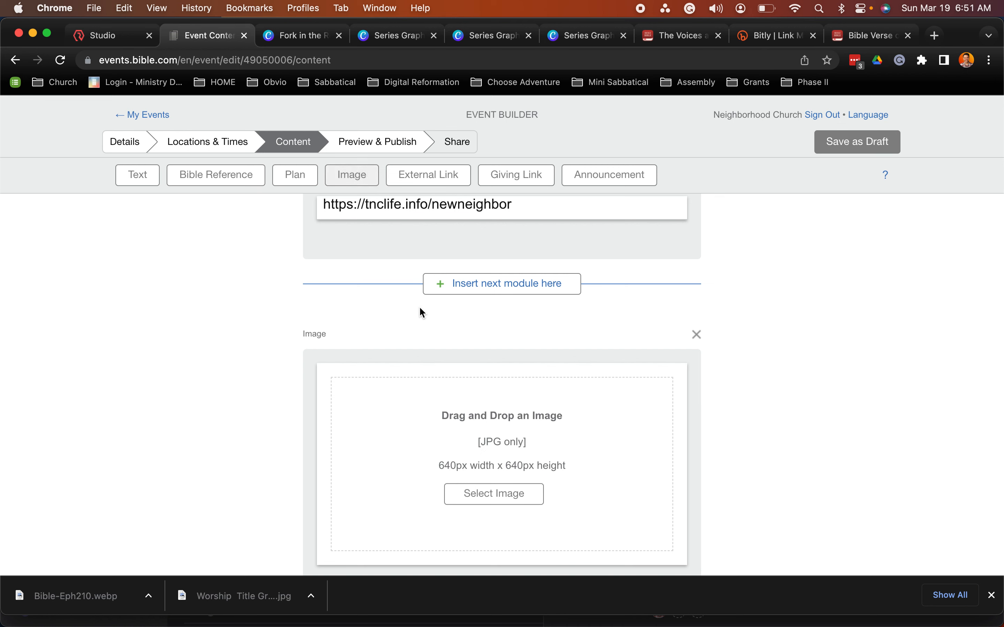
pyautogui.press('super+Tab')
pyautogui.click(631, 331)
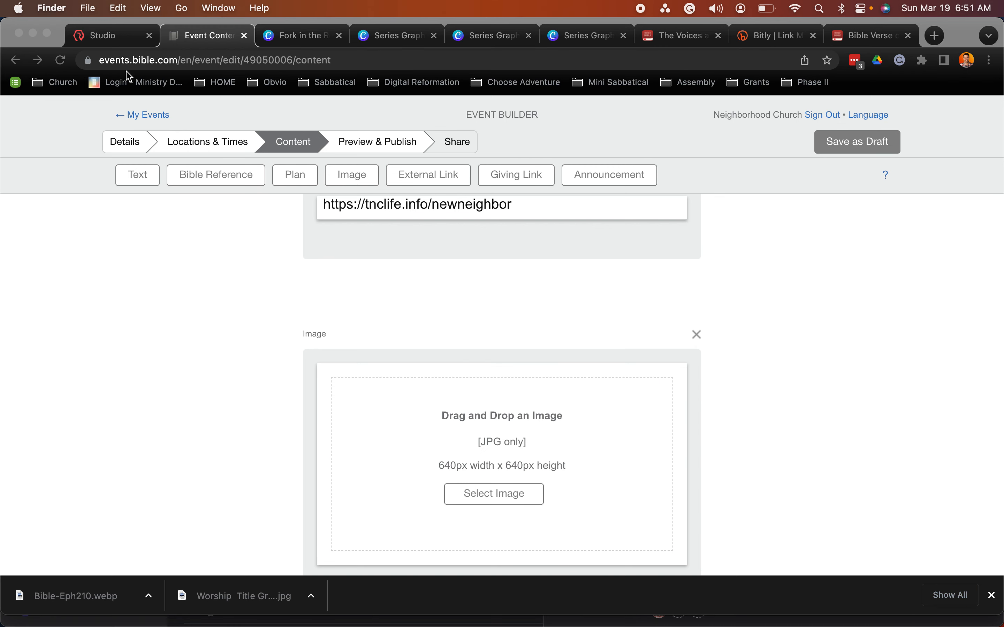
pyautogui.press('super+n')
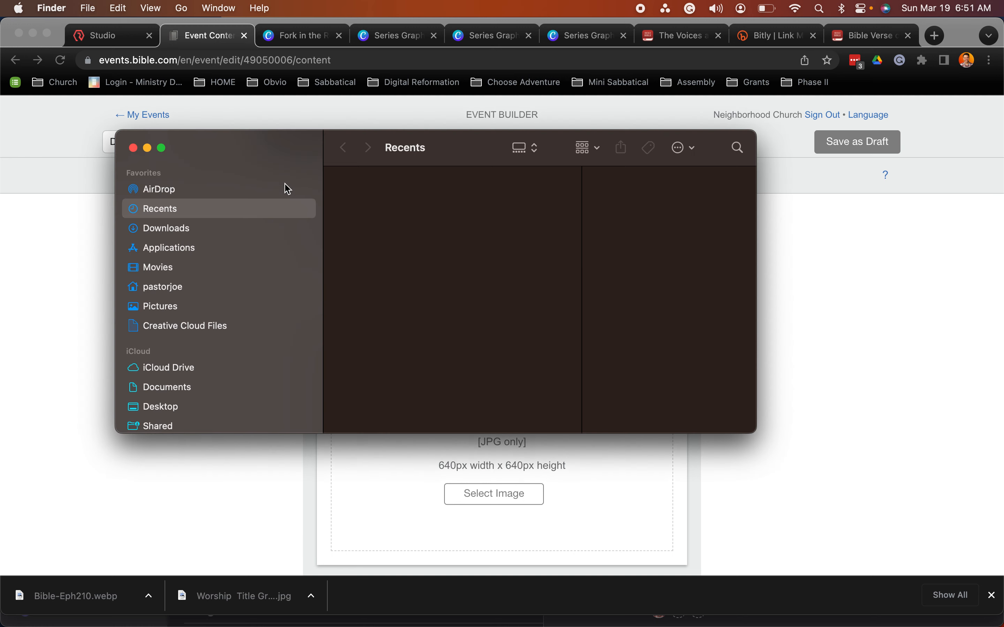
pyautogui.click(198, 233)
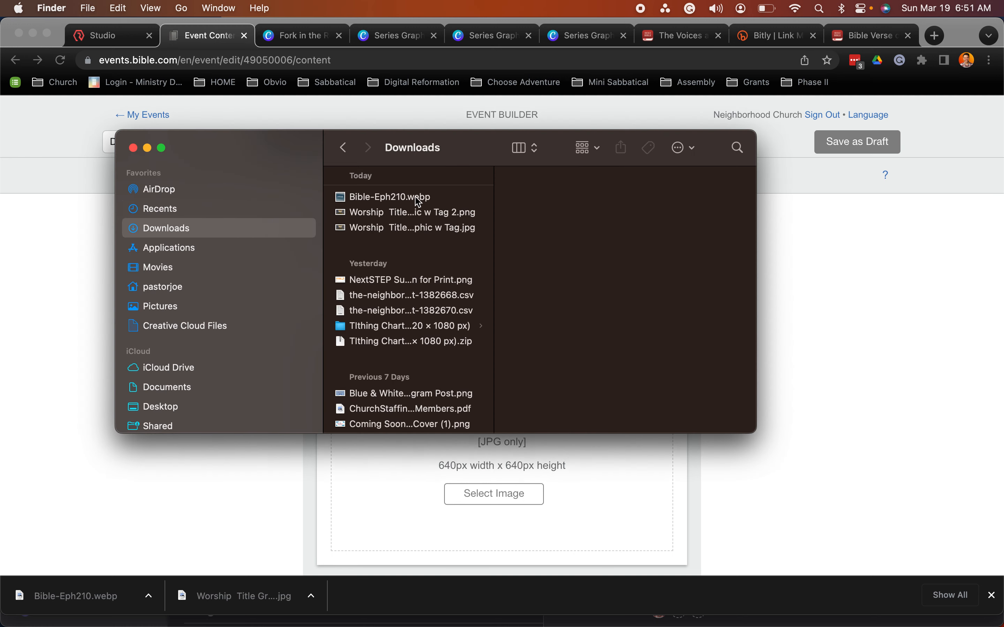
pyautogui.click(418, 202)
pyautogui.press('super+Tab')
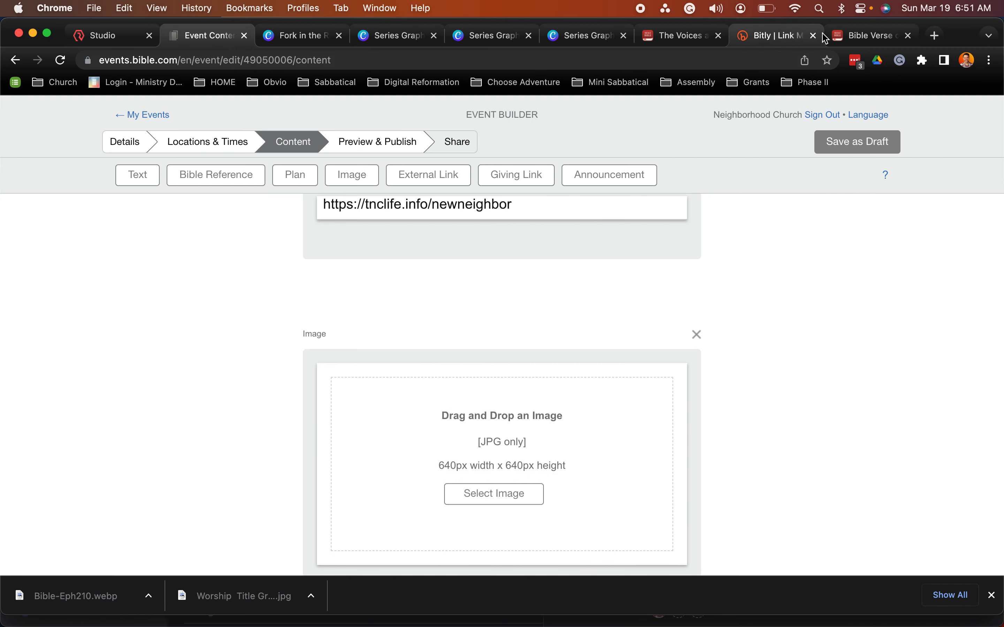
# Capture a screenshot of the whole workmanship verse image on the Ephesians 2:10 page at 90% page zoom.
pyautogui.click(873, 36)
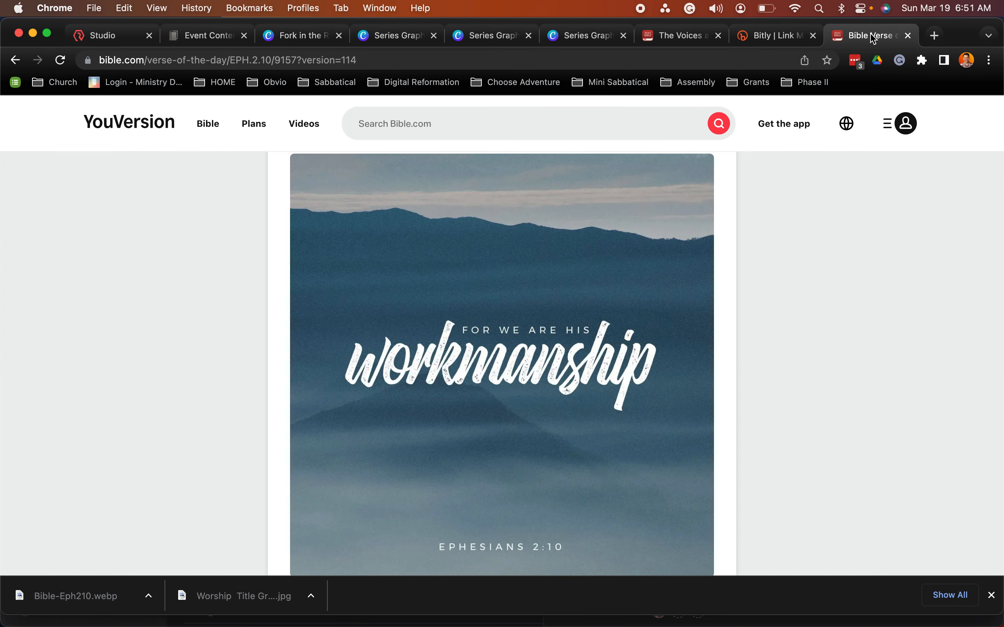
pyautogui.scroll(-2, 347, 285)
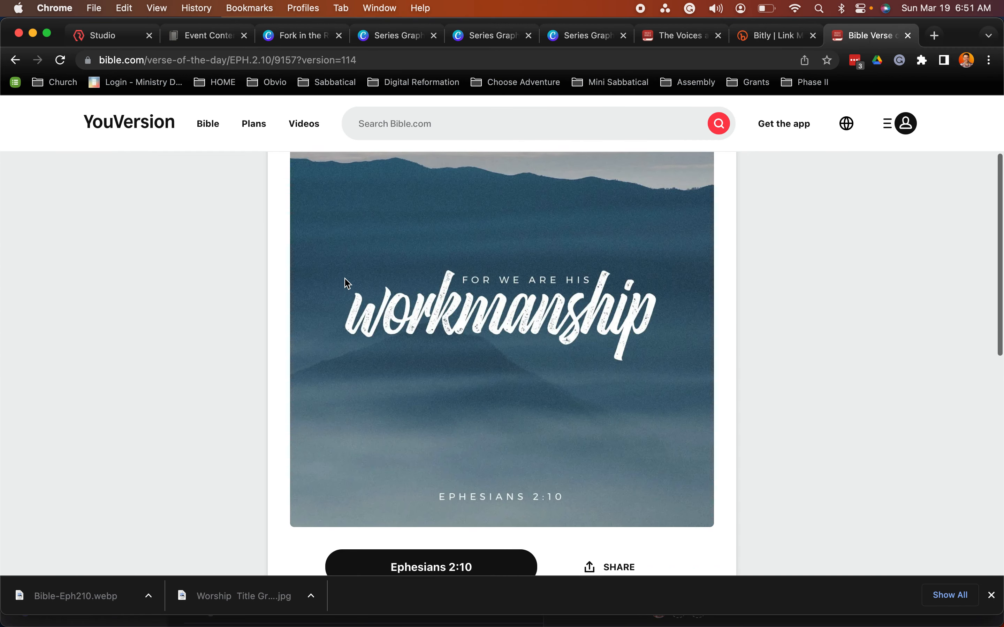
pyautogui.scroll(2, 347, 286)
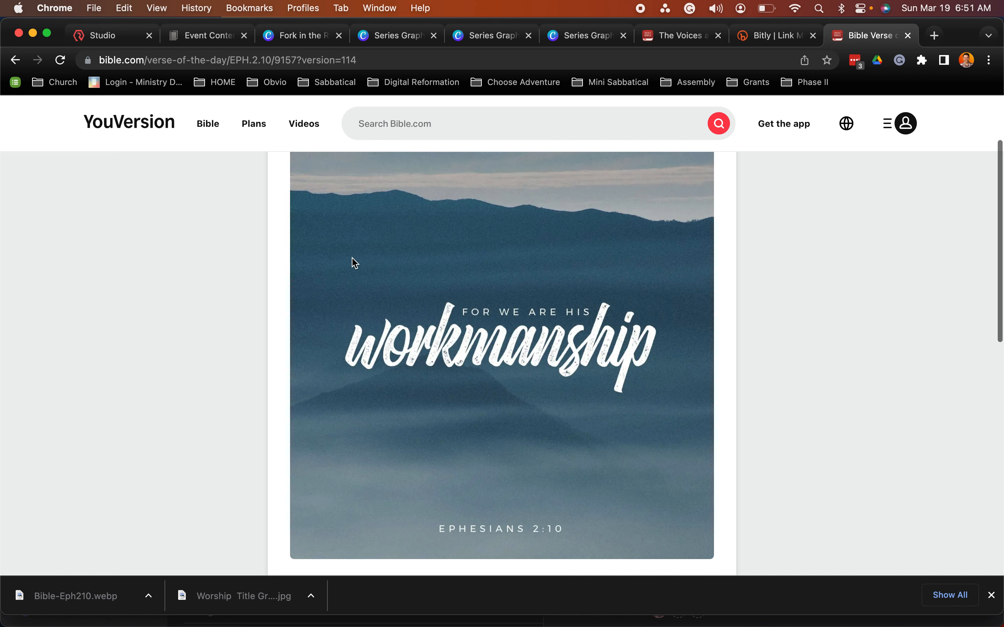
pyautogui.scroll(1, 345, 212)
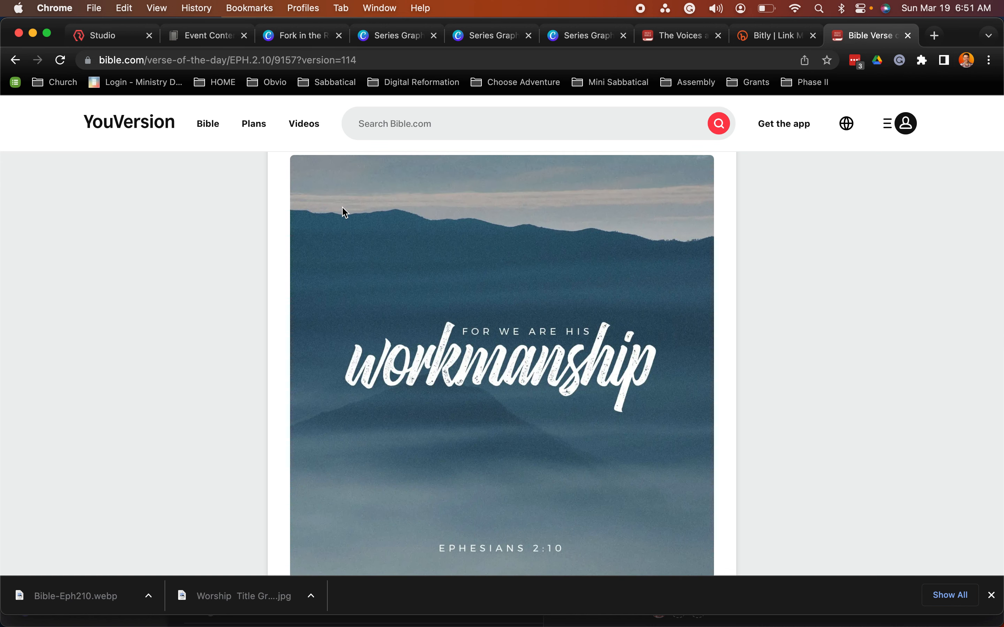
pyautogui.scroll(-1, 346, 212)
pyautogui.scroll(1, 345, 213)
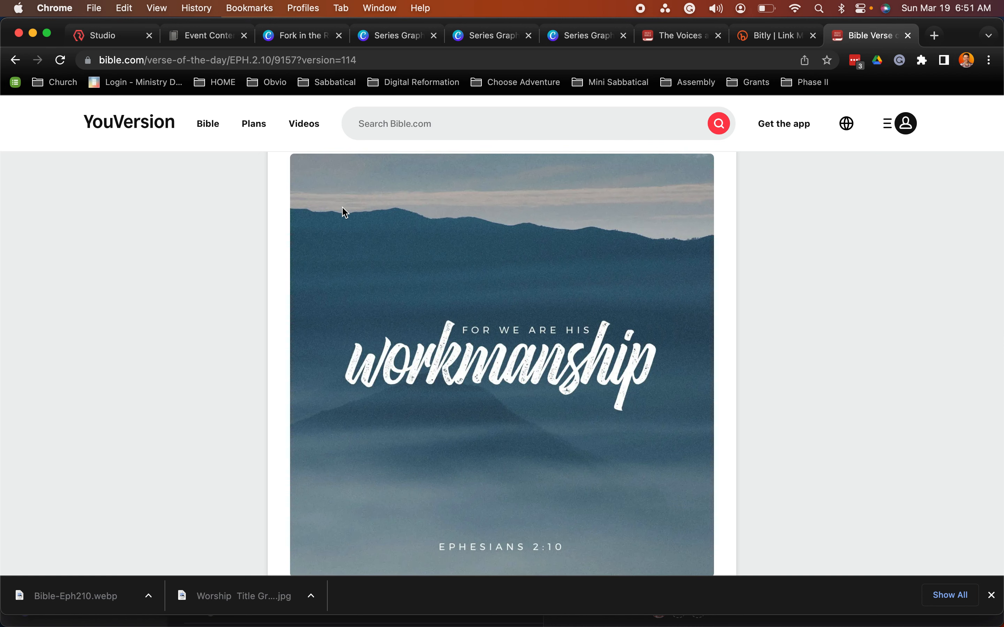
pyautogui.press('super+minus')
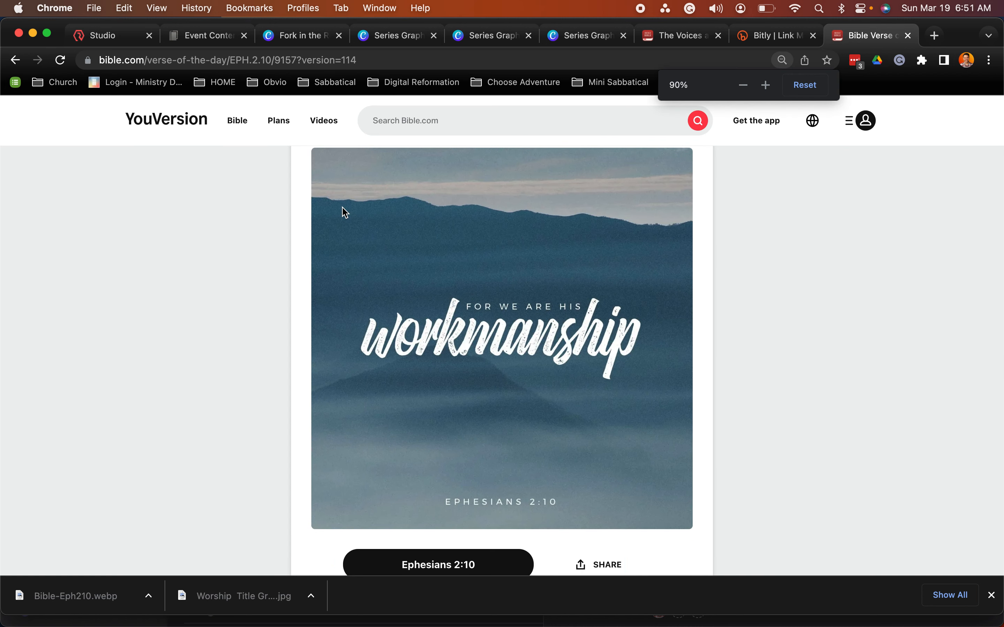
pyautogui.scroll(3, 343, 208)
pyautogui.press('super+shift+4')
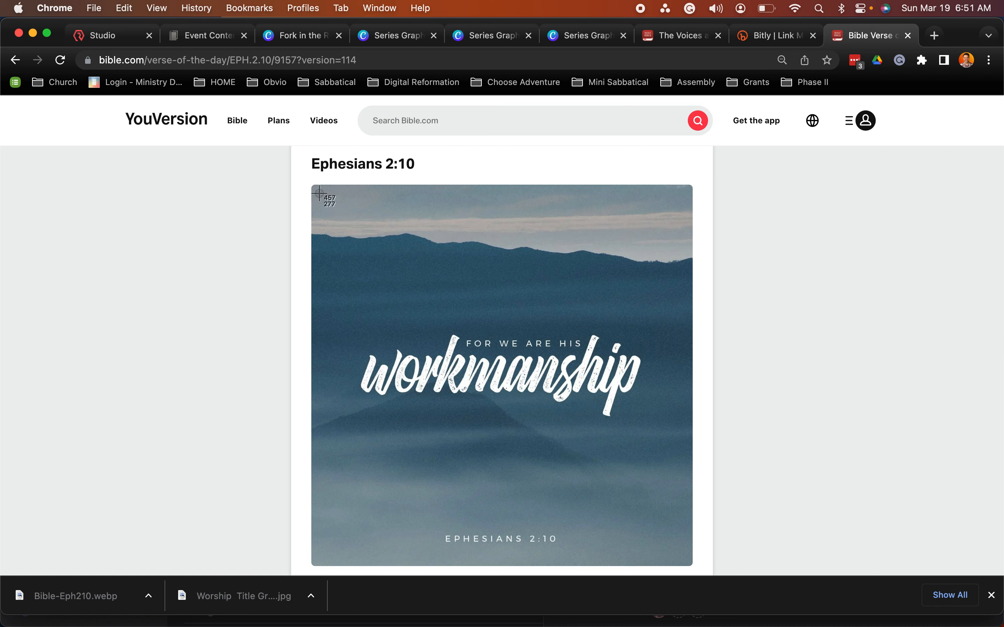
pyautogui.moveTo(315, 188); pyautogui.dragTo(690, 564)
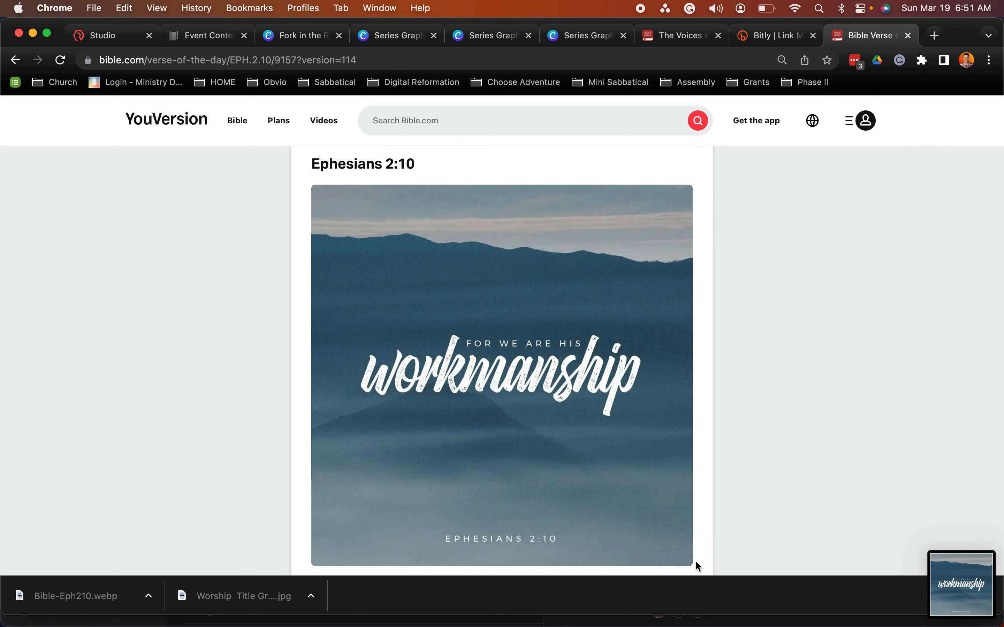
# Open the workmanship screenshot in Preview and export it to Downloads as a JPEG named Bible-Eph210.
pyautogui.click(964, 594)
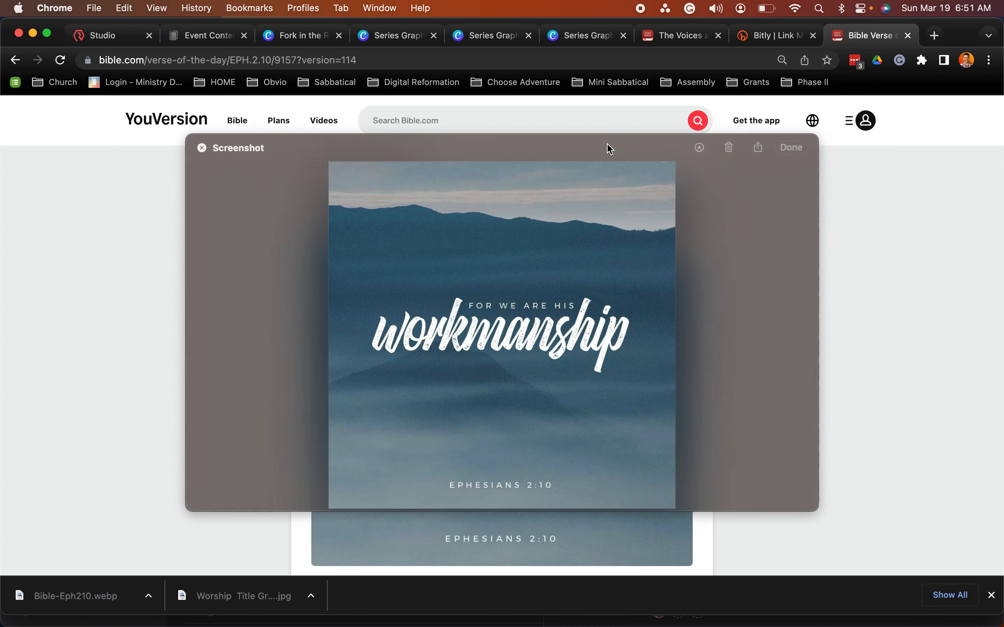
pyautogui.click(760, 150)
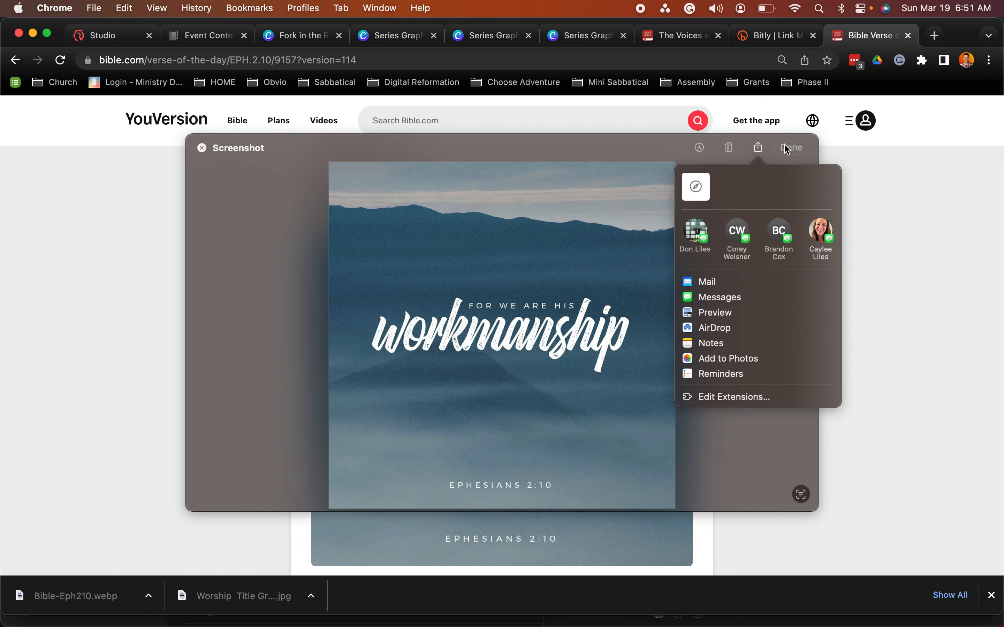
pyautogui.click(715, 315)
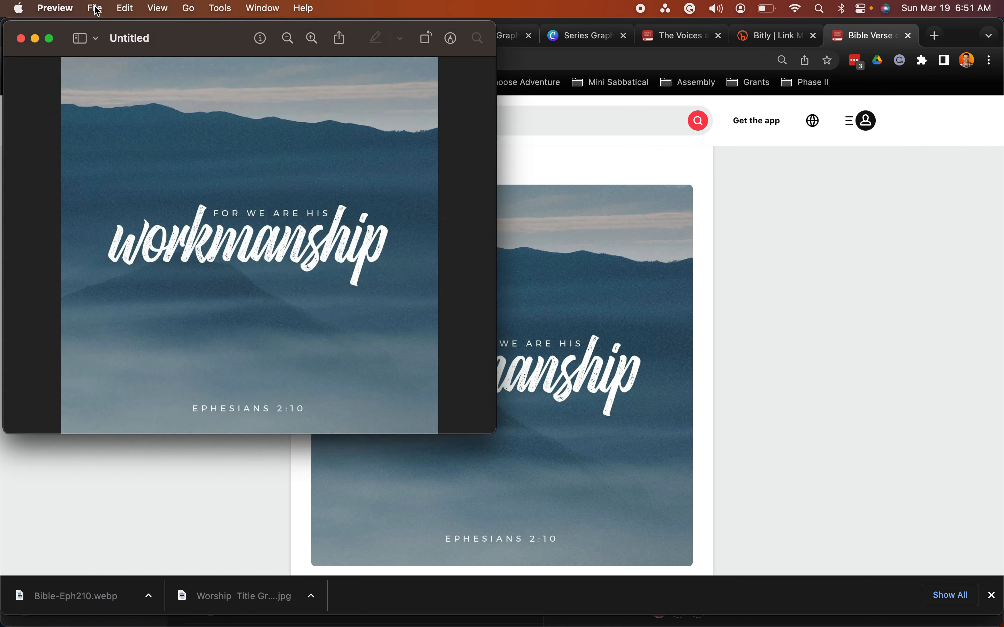
pyautogui.click(95, 8)
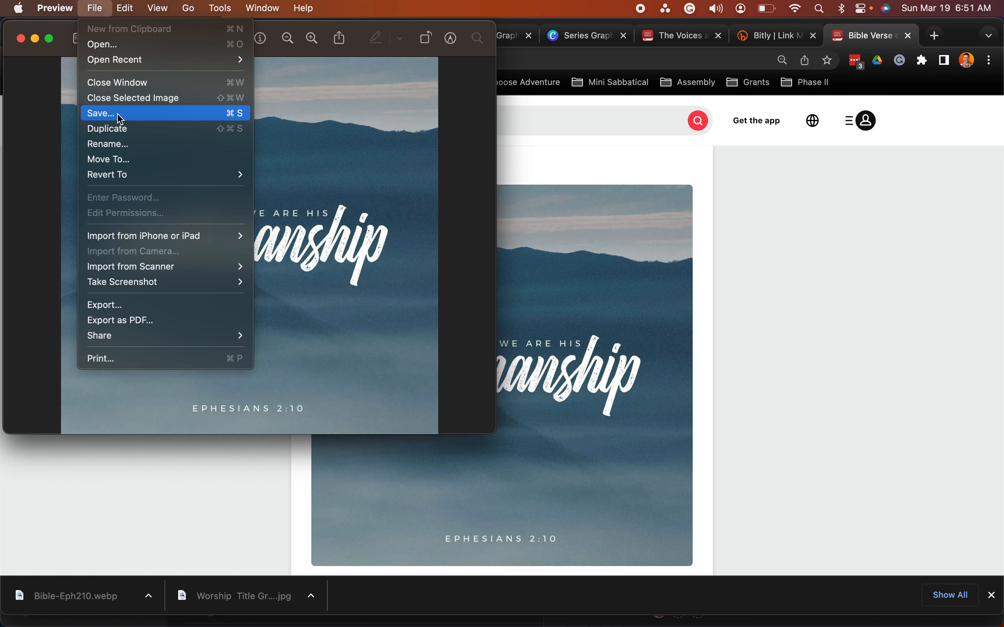
pyautogui.click(123, 306)
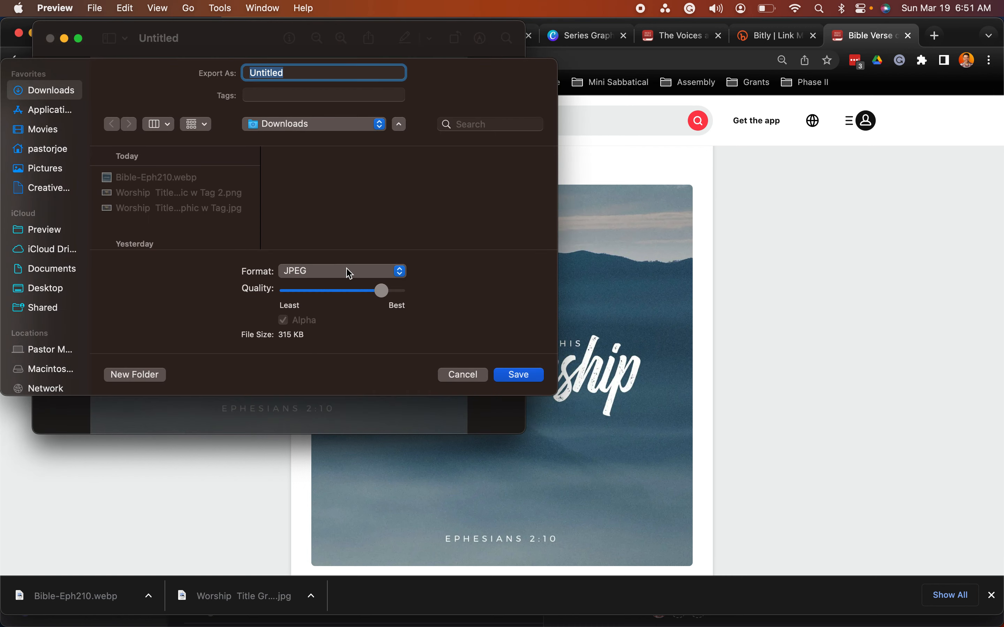
pyautogui.click(162, 181)
pyautogui.click(507, 377)
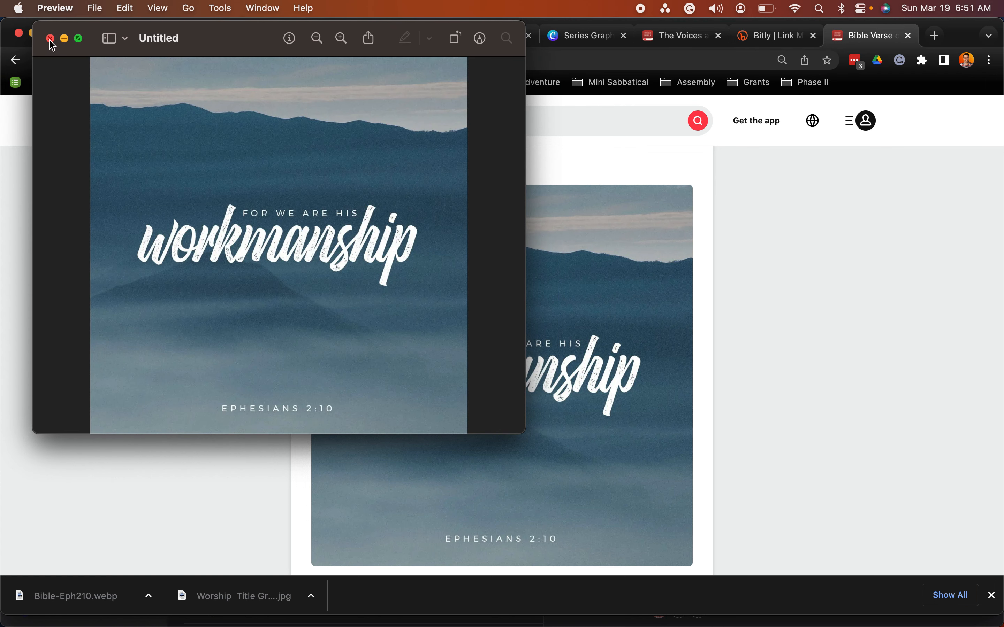
# Close the Untitled screenshot, saving it as a JPEG in Downloads, and return to the Event Builder content in Chrome.
pyautogui.click(50, 39)
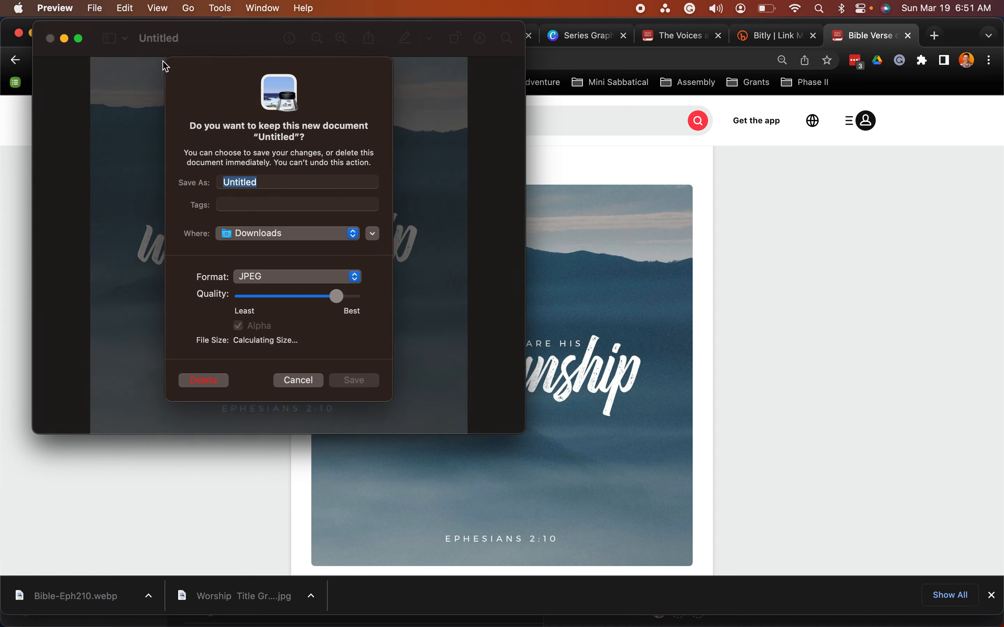
pyautogui.click(357, 382)
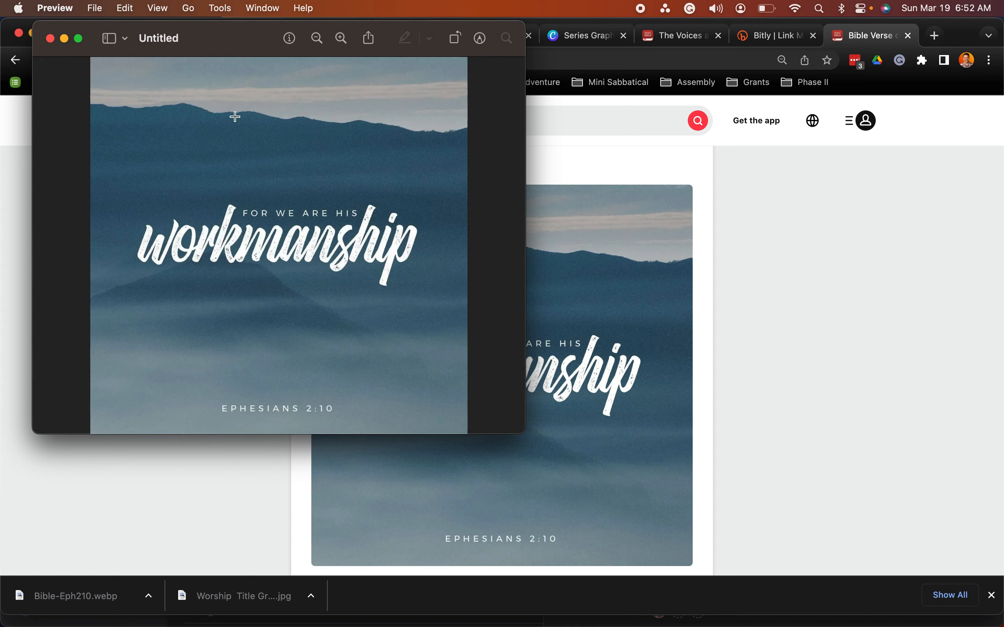
pyautogui.click(689, 37)
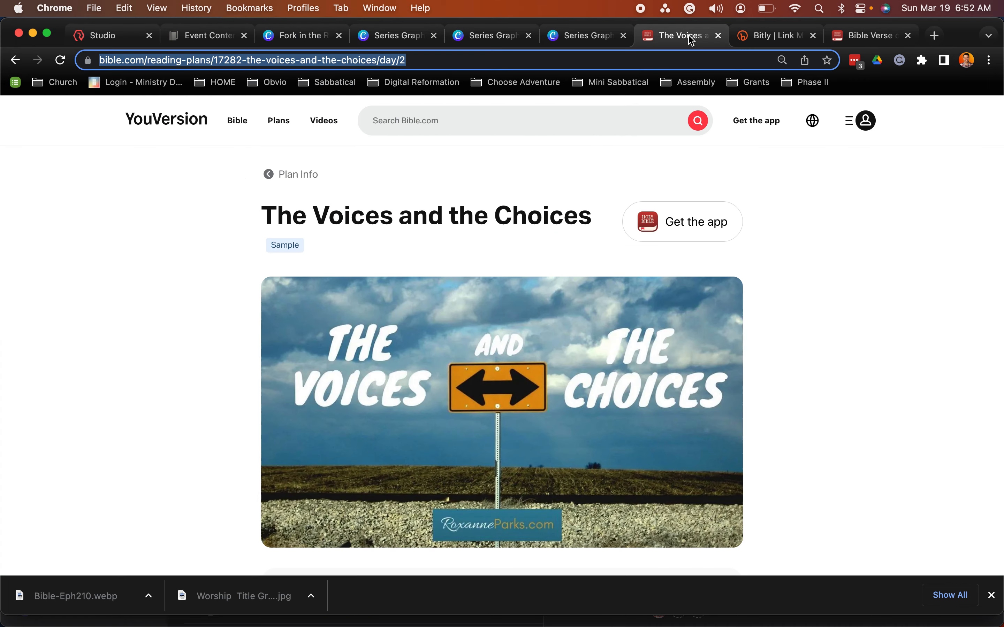
pyautogui.click(763, 37)
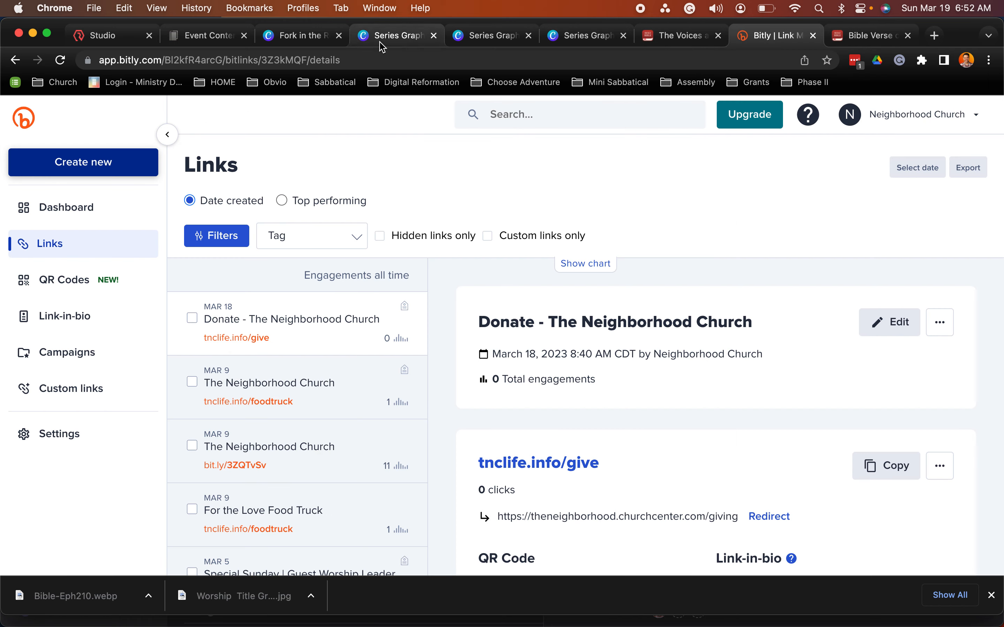
pyautogui.click(203, 36)
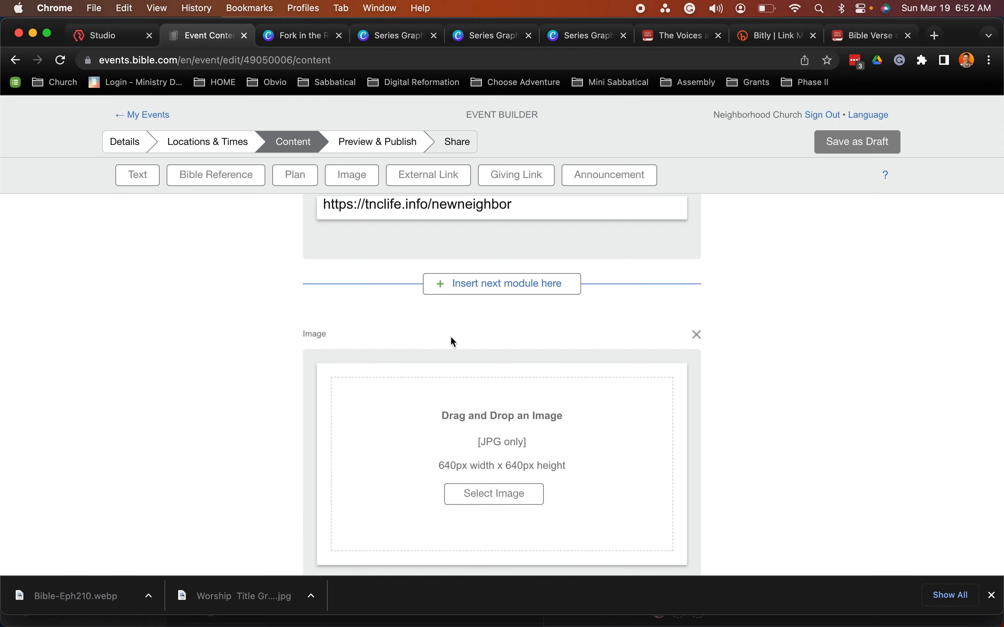
# Try to upload the Bible-Eph210 JPEG into the empty image block, and remove the block.
pyautogui.click(493, 495)
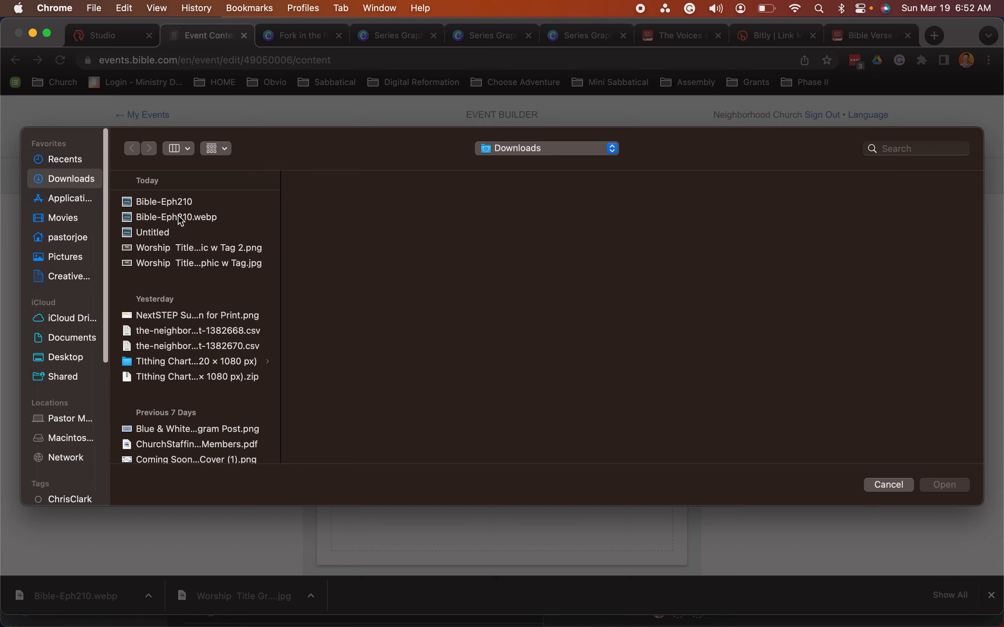
pyautogui.click(182, 218)
pyautogui.click(162, 202)
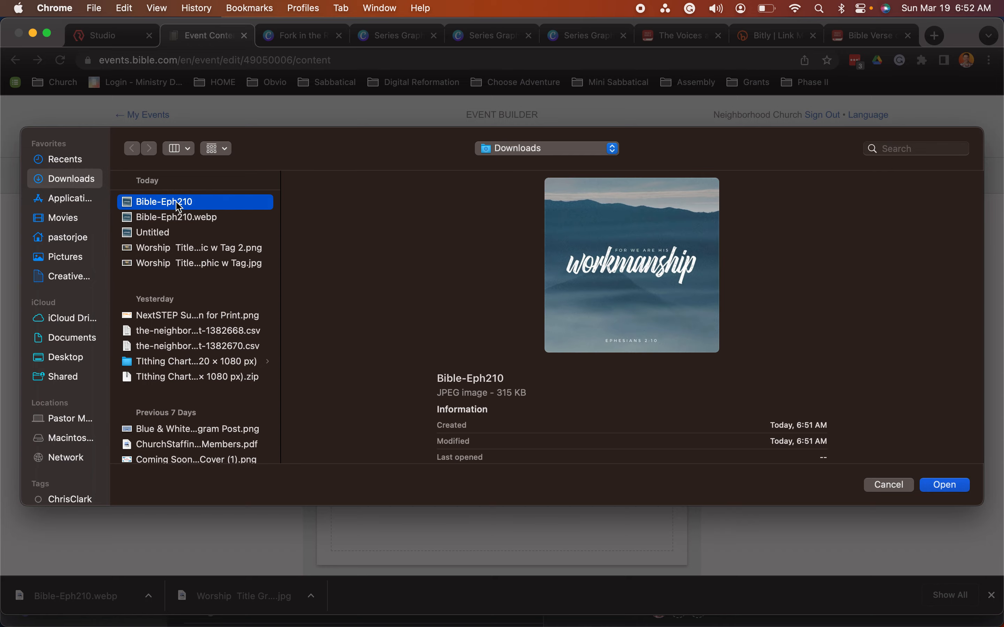
pyautogui.click(941, 486)
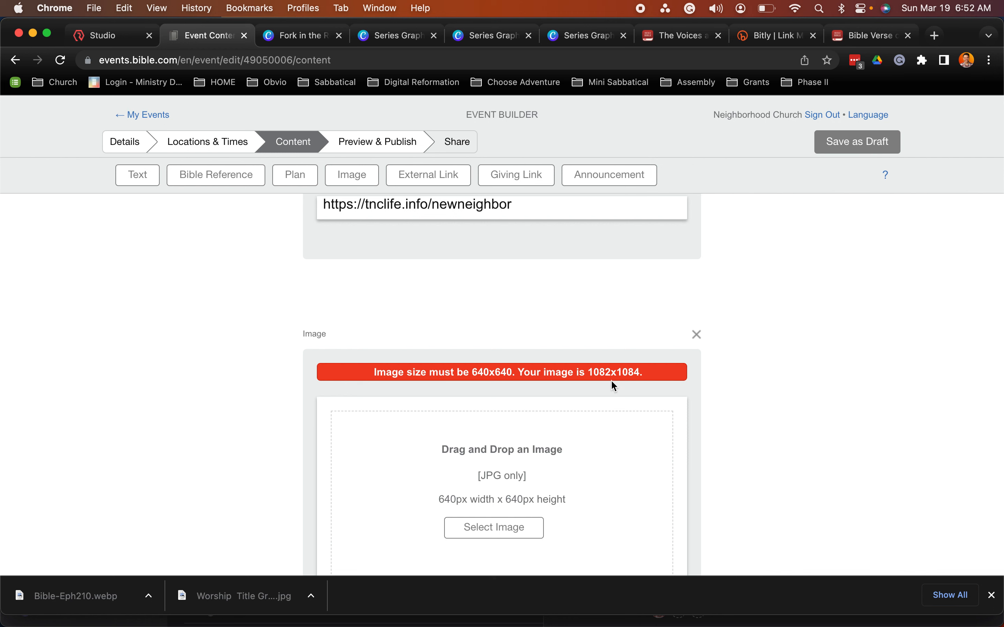
pyautogui.moveTo(589, 375); pyautogui.dragTo(643, 375)
pyautogui.click(630, 372)
pyautogui.click(700, 336)
# Reopen the recent Untitled workmanship image in Preview and resize it to 1082 × 1082 pixels without scaling proportionally.
pyautogui.press('super+Tab')
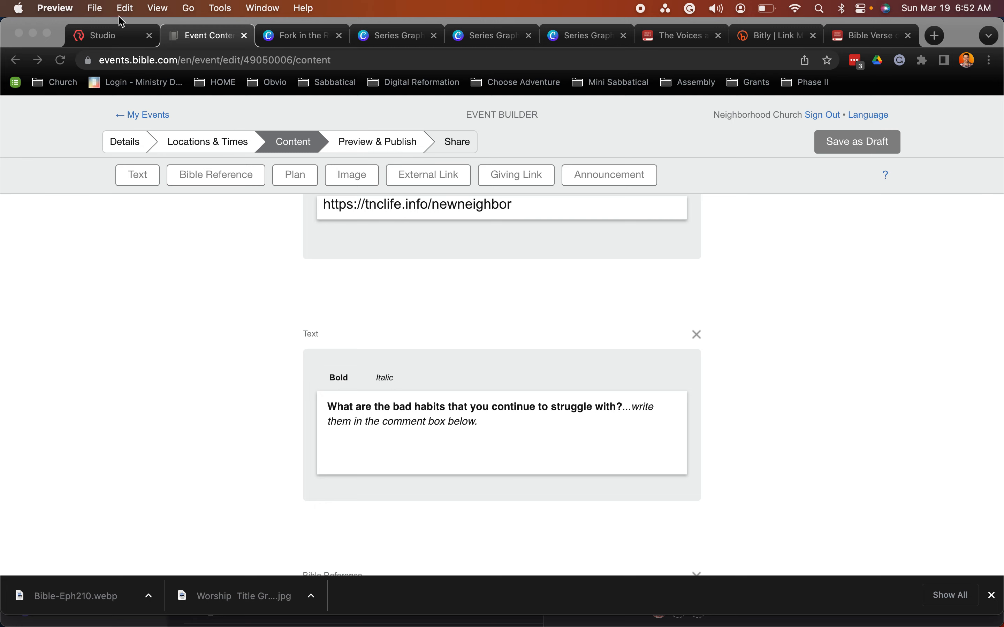
pyautogui.click(95, 8)
pyautogui.moveTo(174, 60)
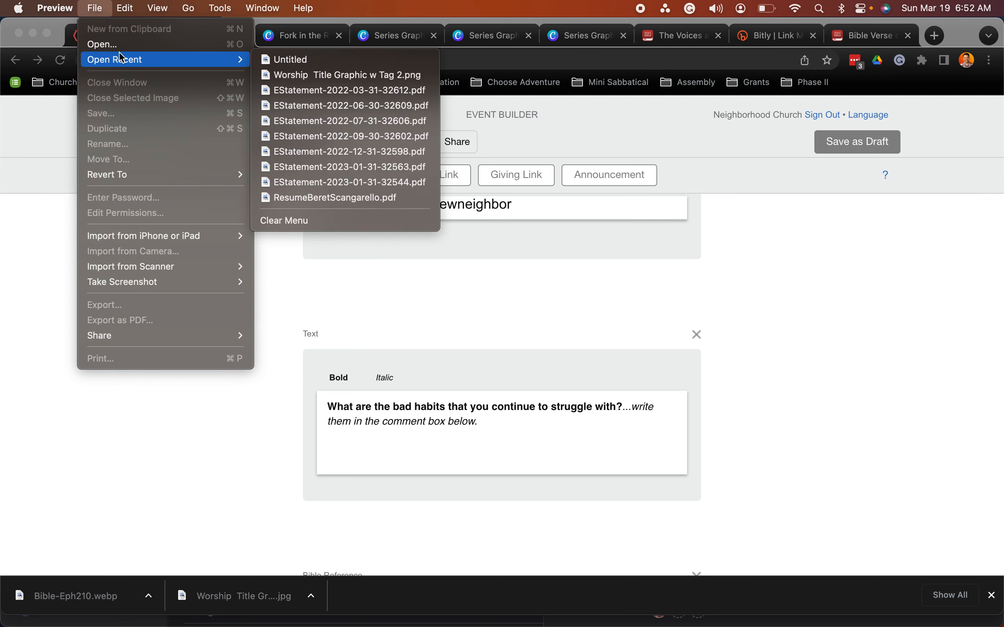
pyautogui.click(308, 66)
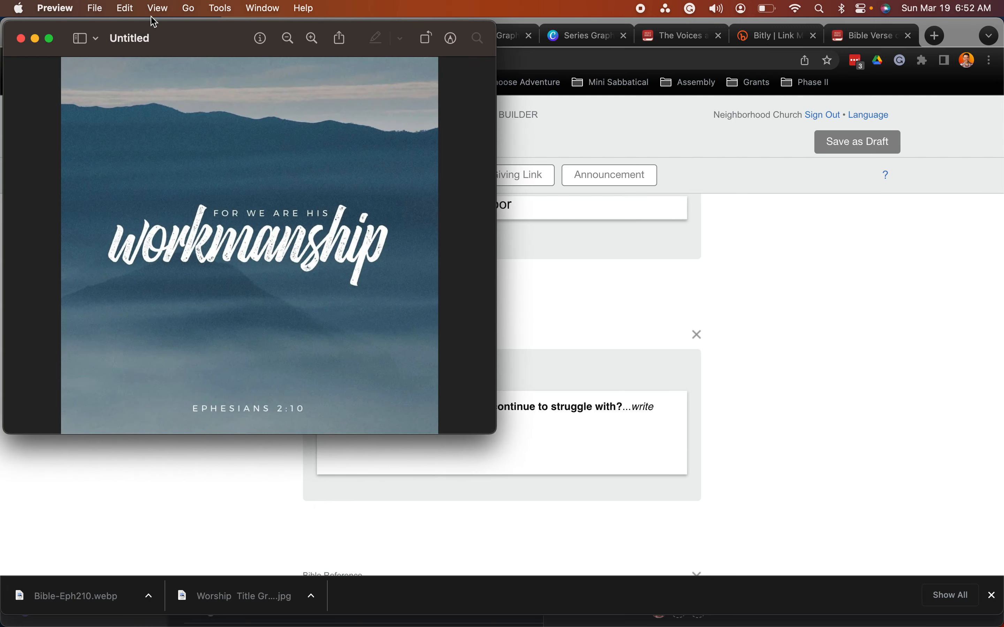
pyautogui.click(218, 7)
pyautogui.click(243, 85)
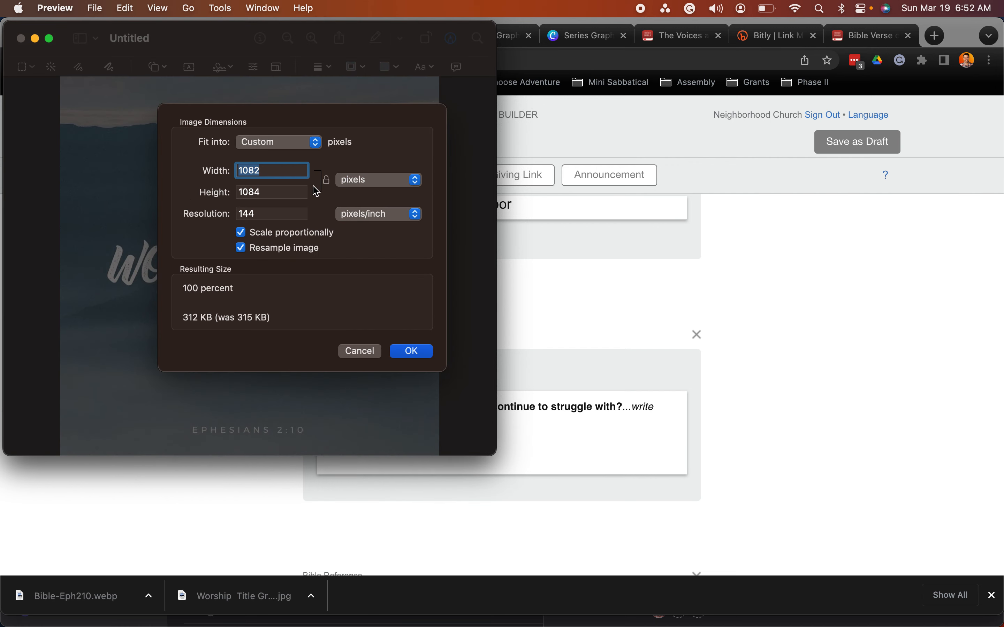
pyautogui.click(326, 180)
pyautogui.doubleClick(267, 192)
pyautogui.write('1082')
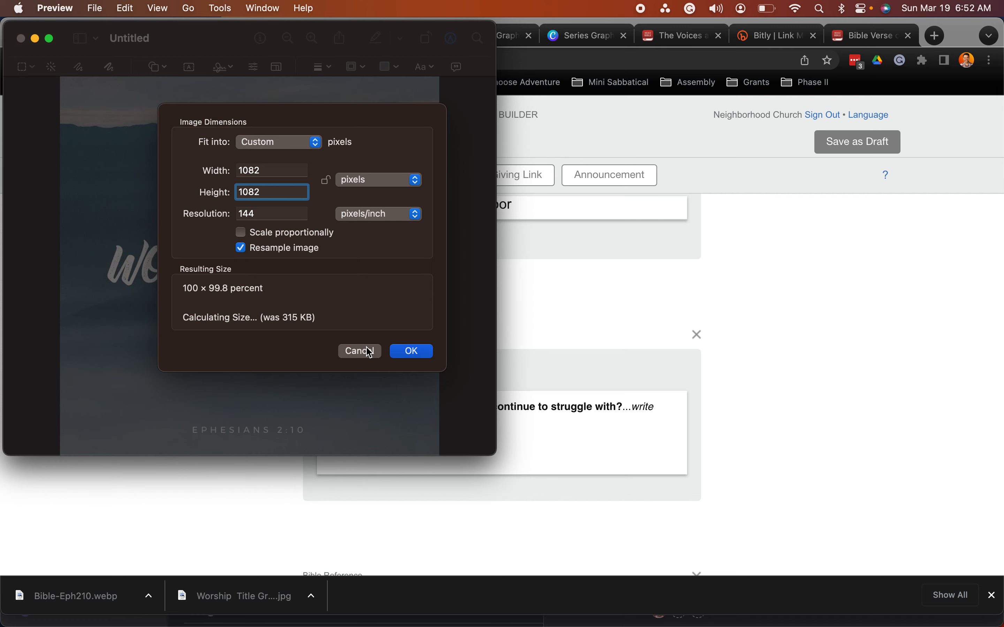
pyautogui.click(410, 353)
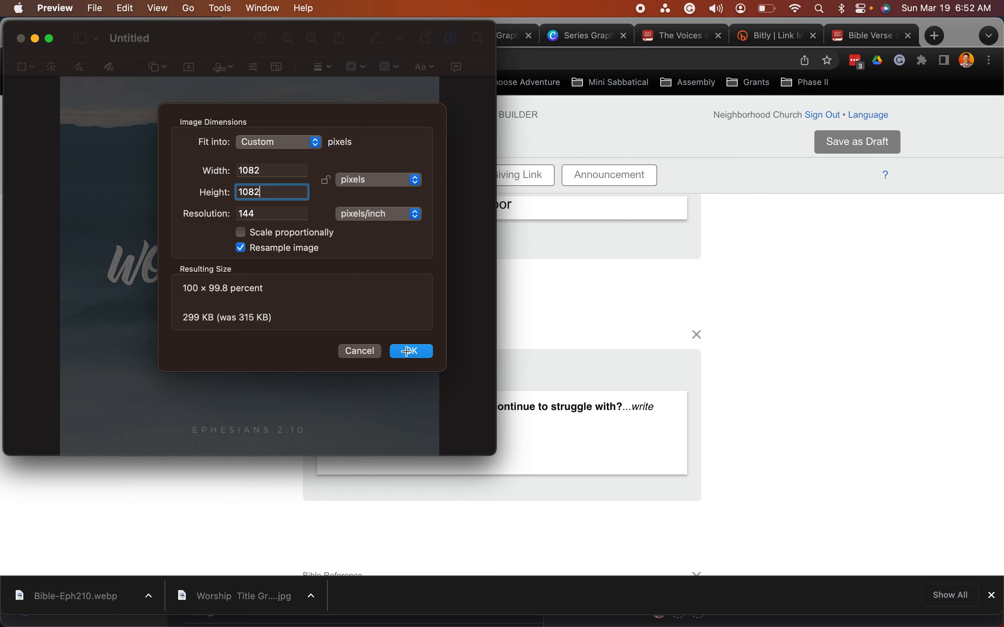
# Export the resized image to Downloads as a JPEG named Bible-Eph210-sq and close the image.
pyautogui.click(98, 10)
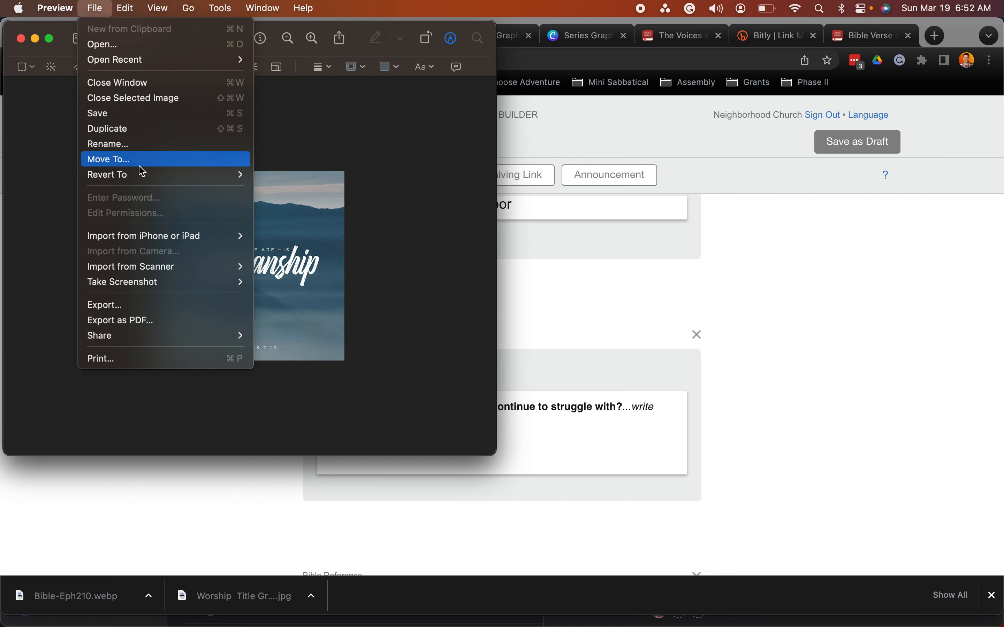
pyautogui.click(125, 306)
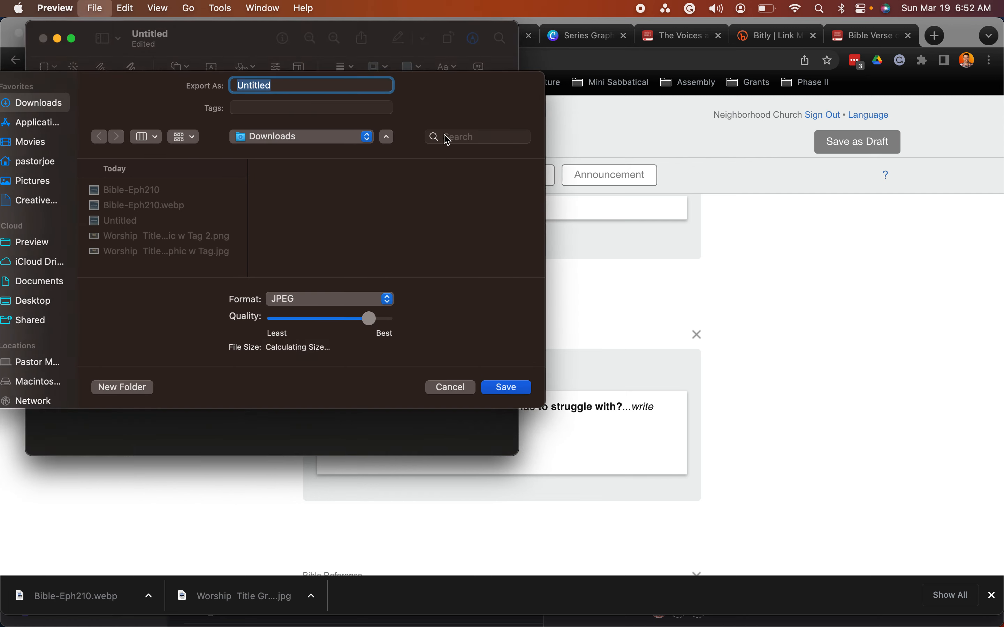
pyautogui.click(150, 197)
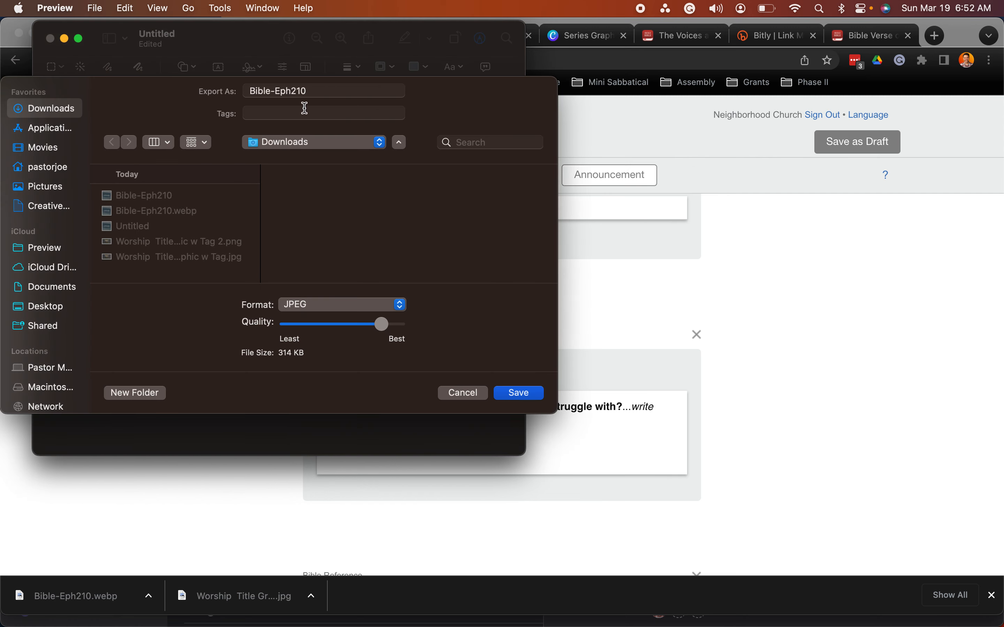
pyautogui.click(325, 94)
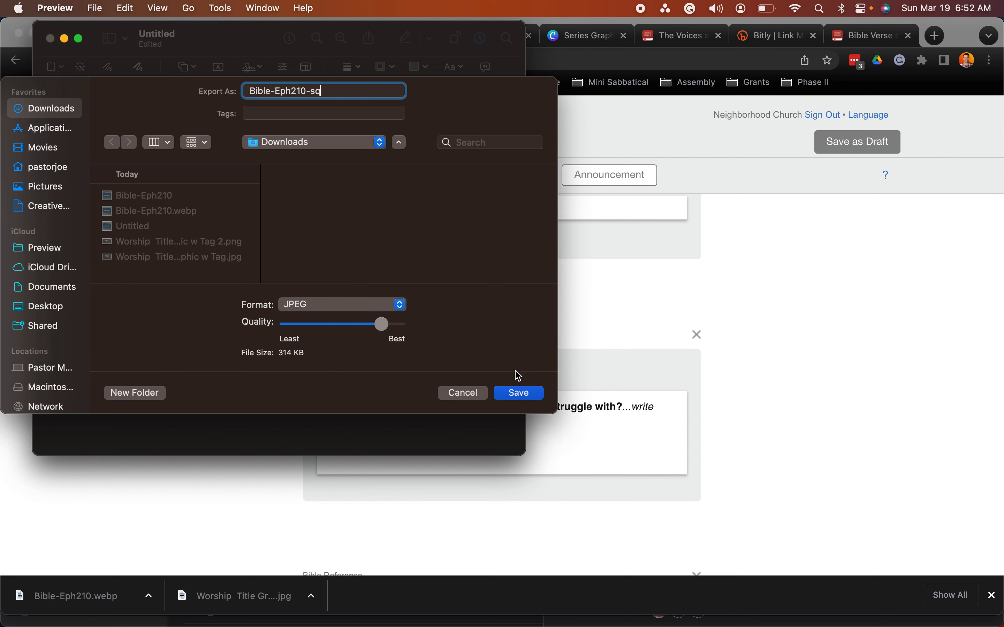
pyautogui.click(519, 393)
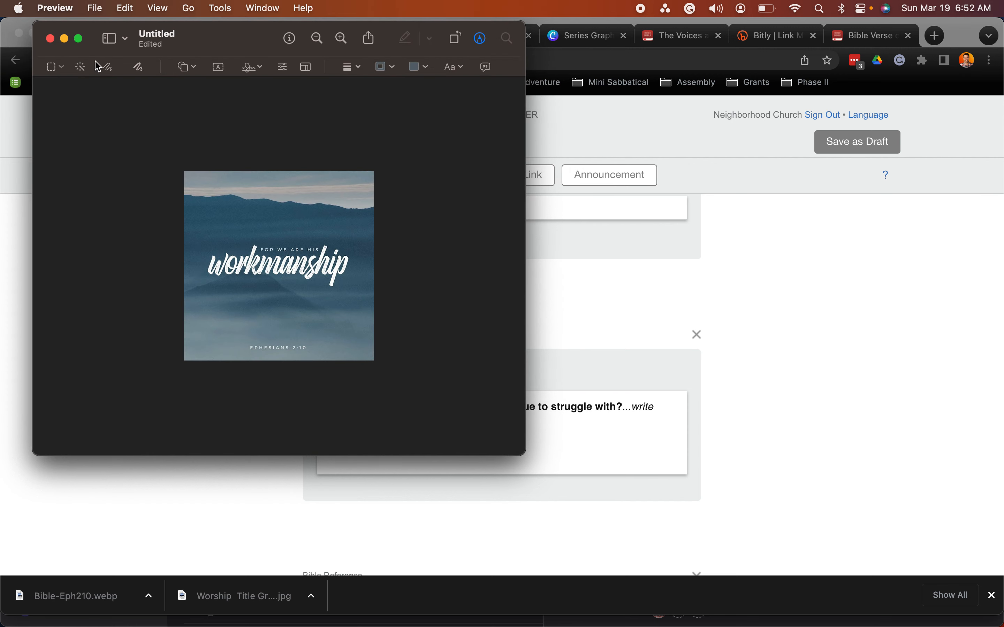
pyautogui.click(50, 38)
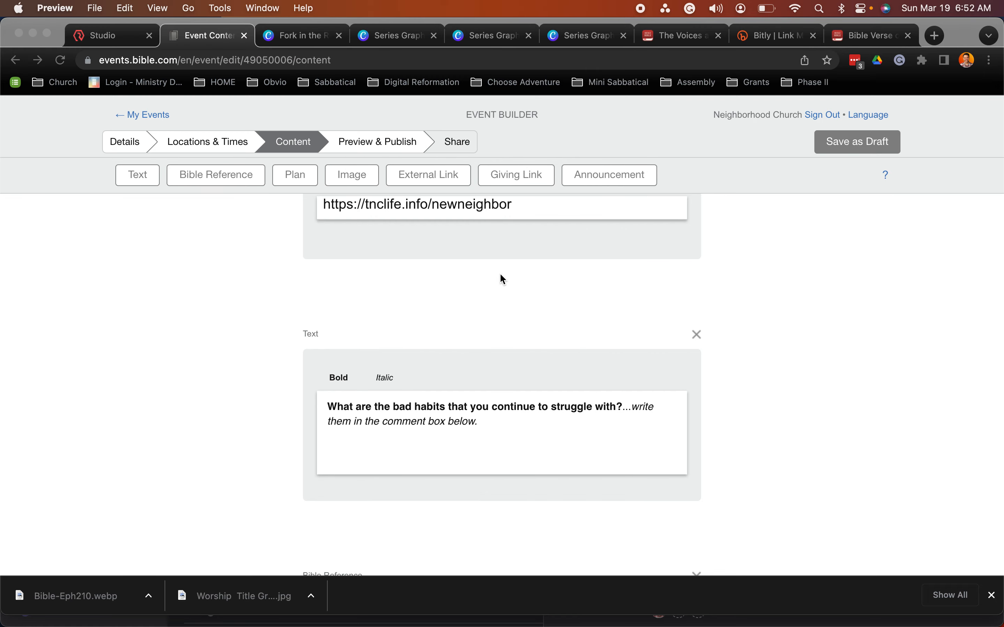
# Add an image block to the event content in Chrome and upload Bible-Eph210-sq from Downloads into it.
pyautogui.click(352, 178)
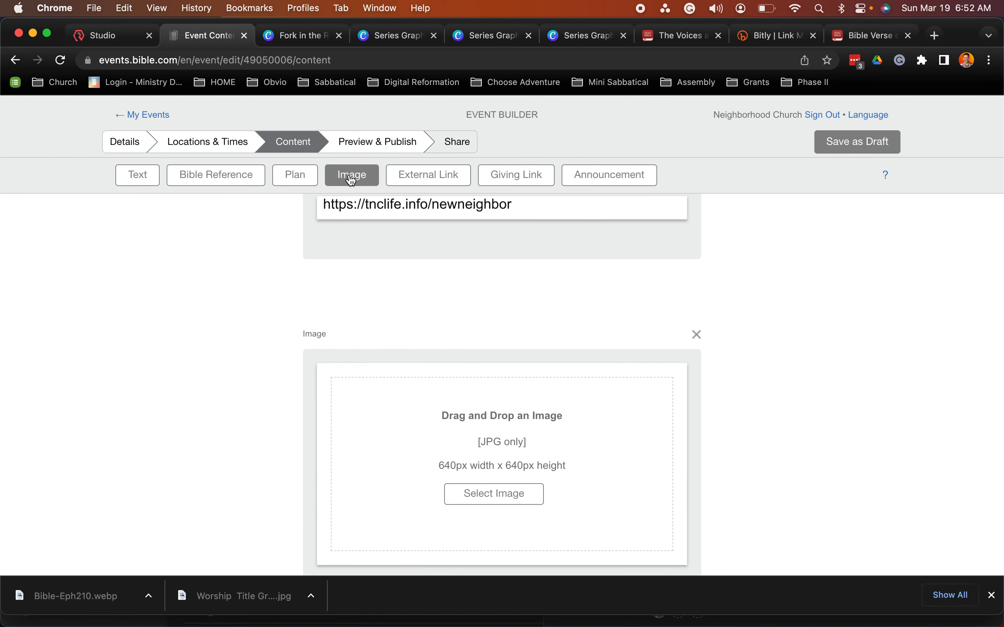
pyautogui.click(495, 498)
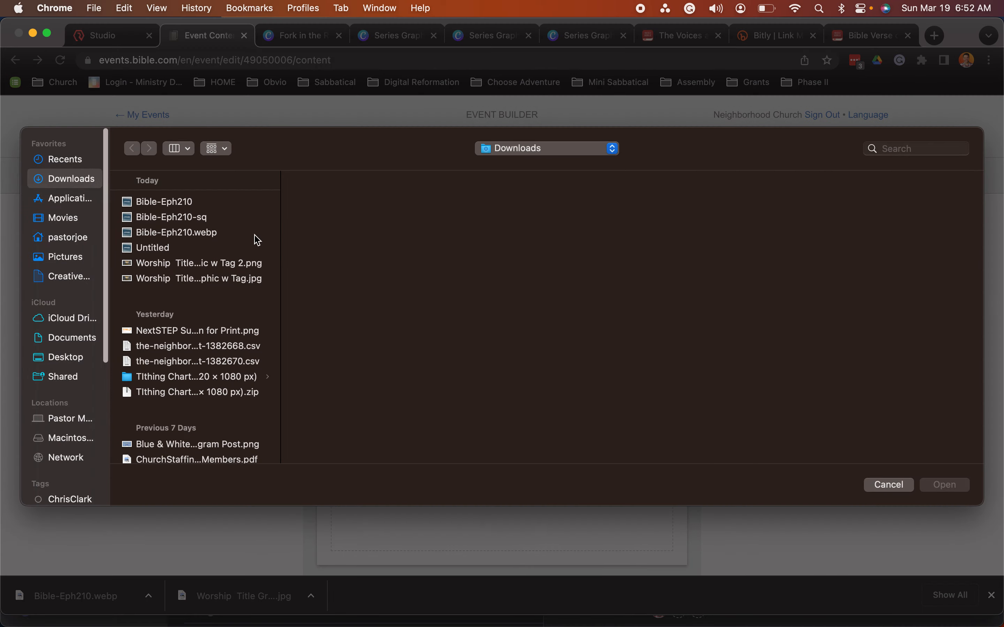
pyautogui.click(185, 216)
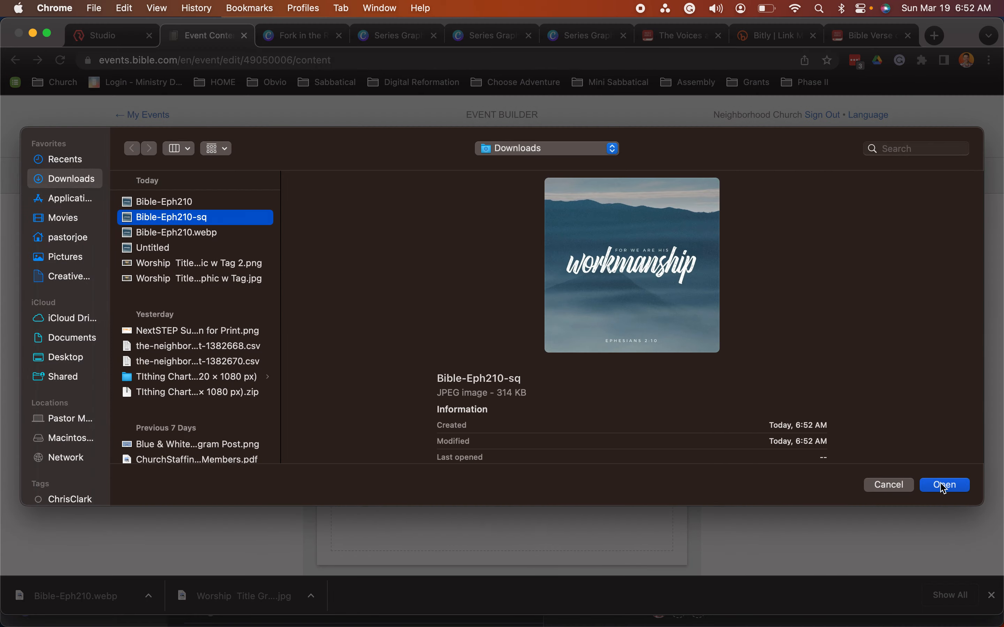
pyautogui.click(942, 486)
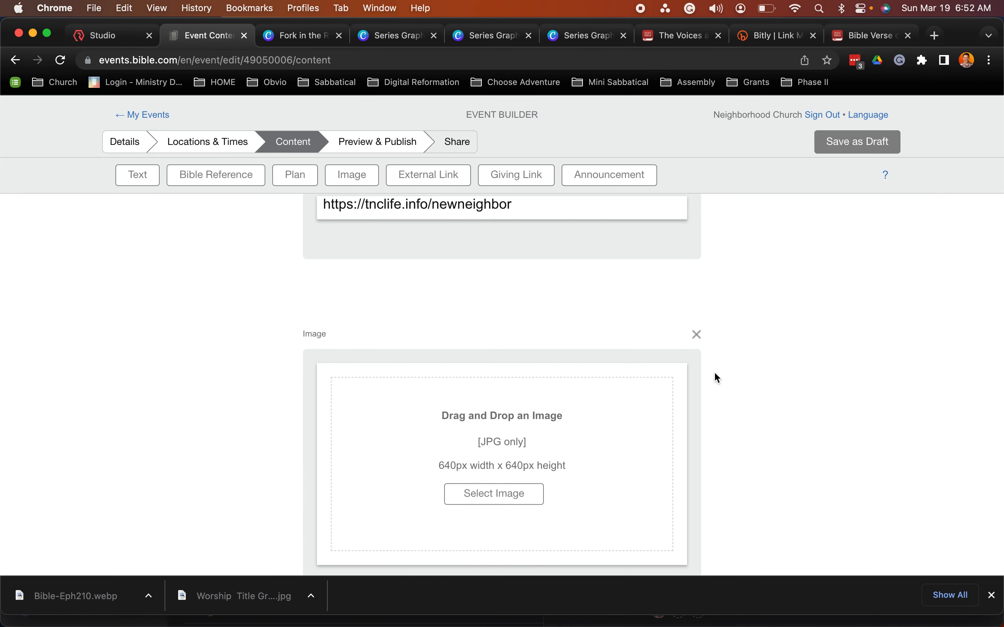
# Caption the workmanship image "Ephesians 2:10 (NRSV)".
pyautogui.scroll(-5, 703, 380)
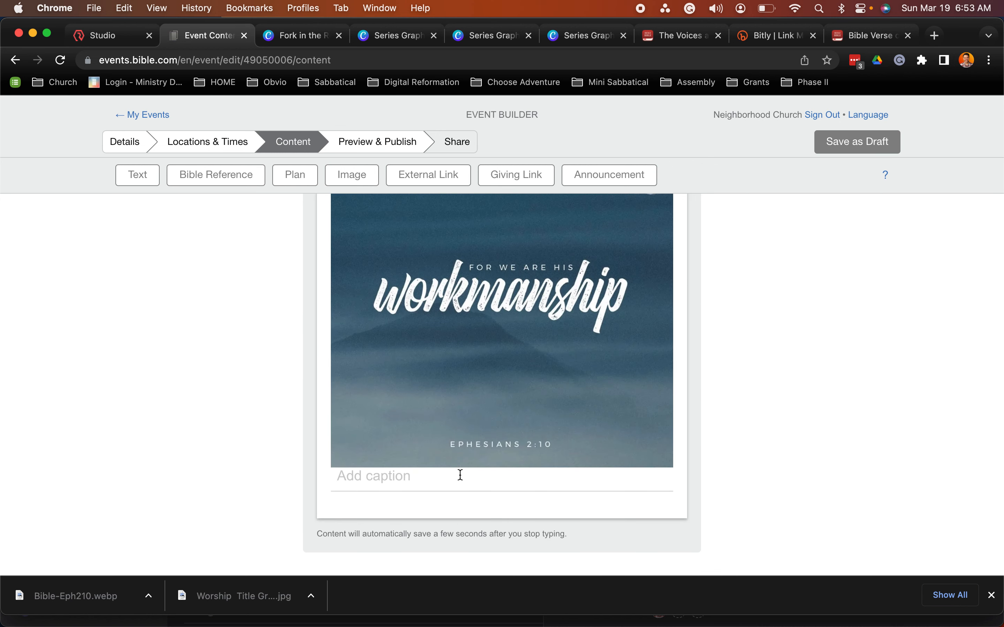
pyautogui.click(461, 475)
pyautogui.write('Ephesis')
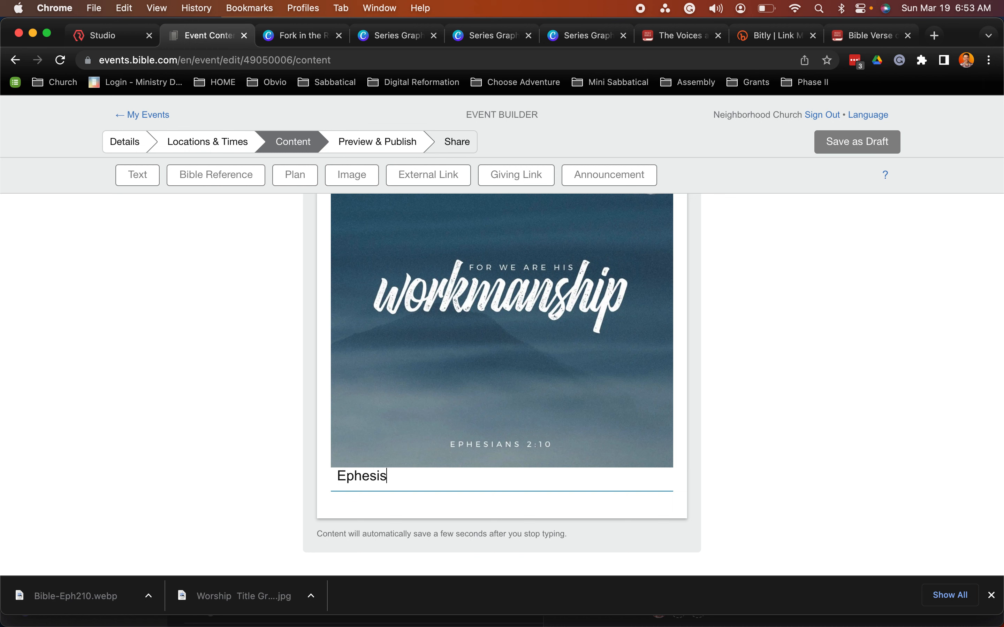
pyautogui.press('BackSpace')
pyautogui.write('ans 2:10 (NRSV')
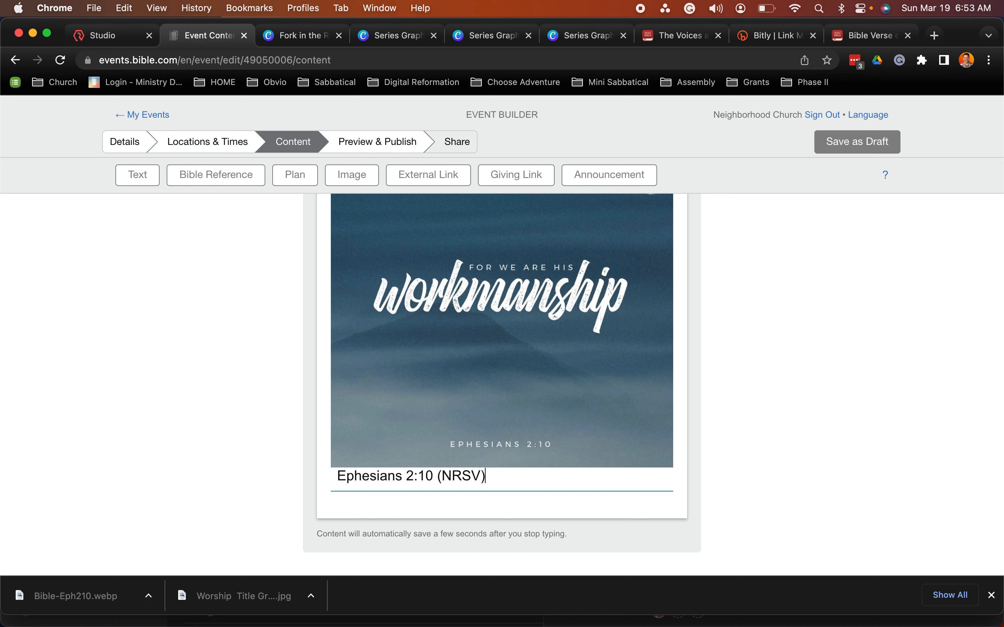
pyautogui.click(733, 480)
# Replace the bad-habits question and its comment-box instruction in the text block with bold text beginning "What decision hav".
pyautogui.scroll(-10, 695, 427)
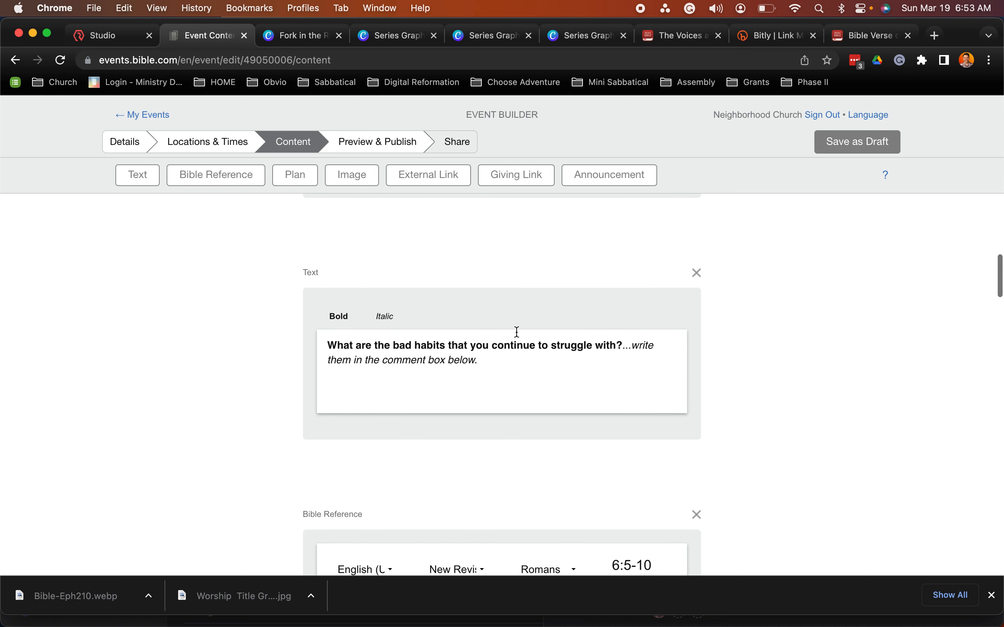
pyautogui.click(489, 365)
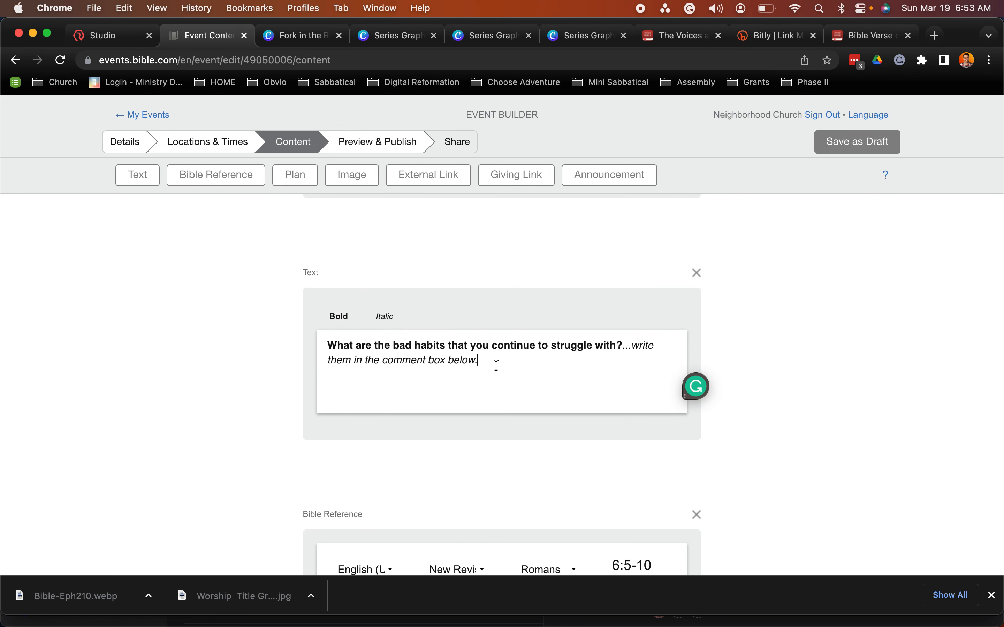
pyautogui.click(499, 356)
pyautogui.moveTo(331, 347)
pyautogui.mouseDown()
pyautogui.moveTo(624, 344)
pyautogui.moveTo(635, 365)
pyautogui.moveTo(625, 352)
pyautogui.moveTo(327, 331)
pyautogui.mouseUp()
pyautogui.click(624, 346)
pyautogui.press('BackSpace')
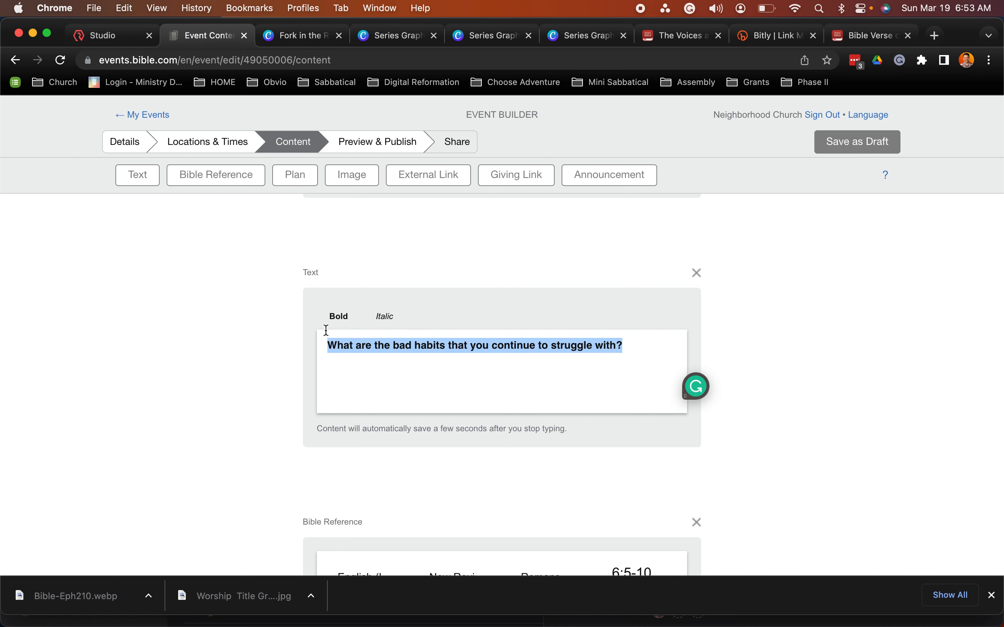
pyautogui.write('What ')
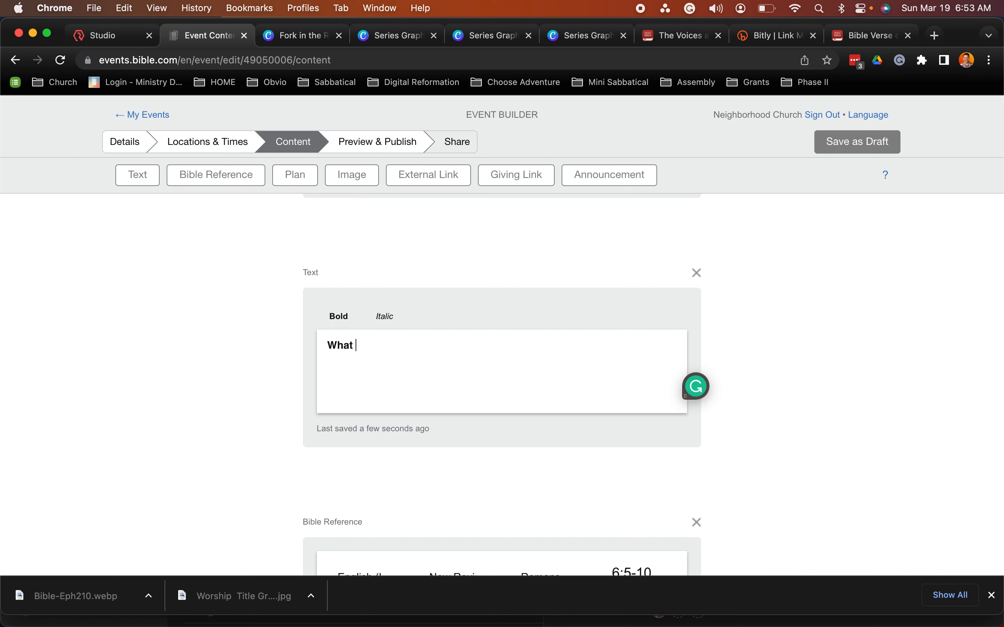
pyautogui.write('decision hav')
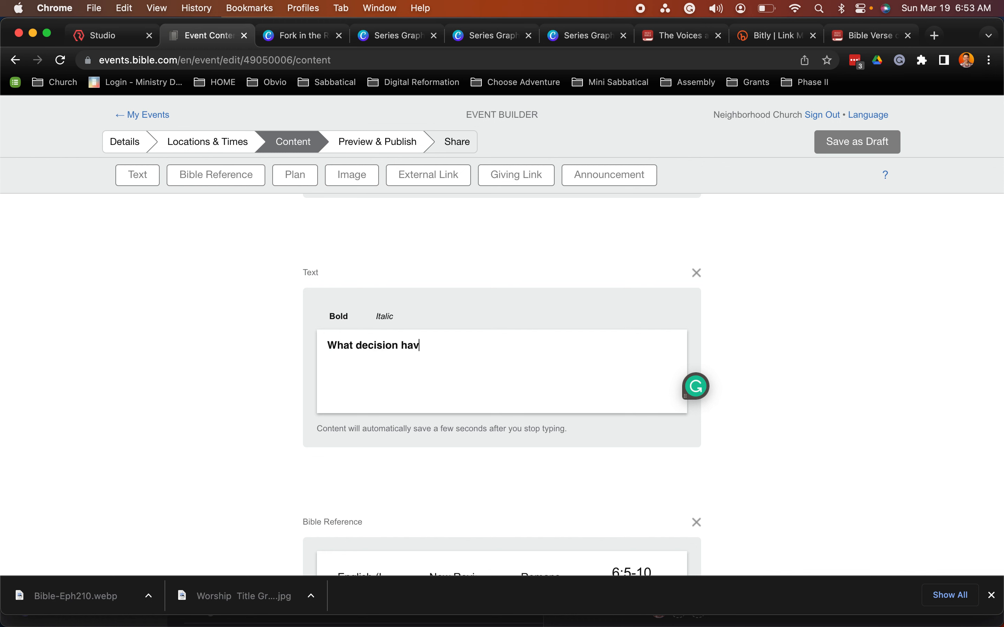
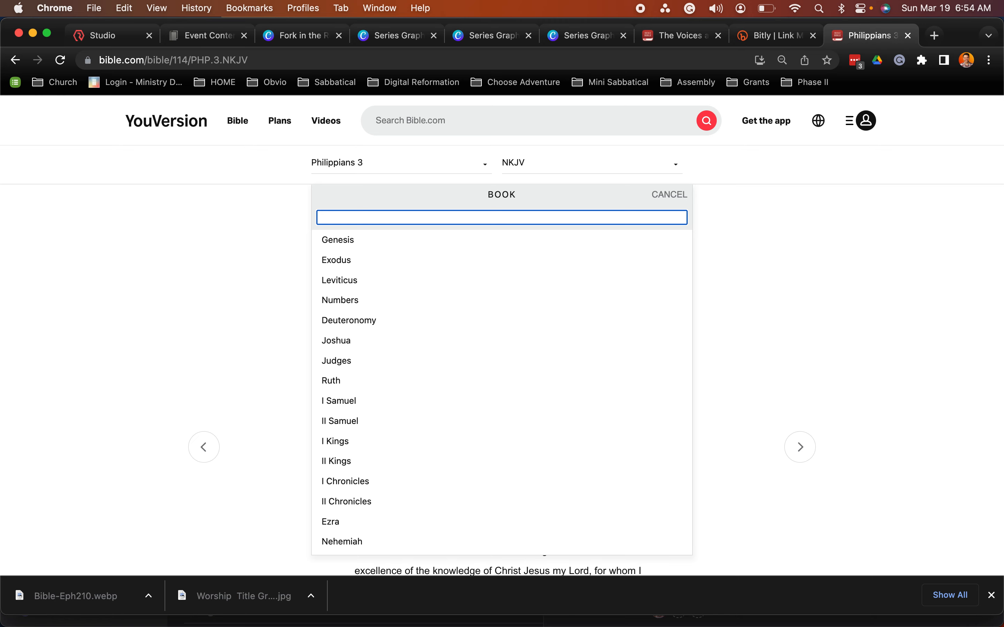
# Open chapter 6 of John in the YouVersion Bible reader.
pyautogui.write('John')
pyautogui.click(349, 240)
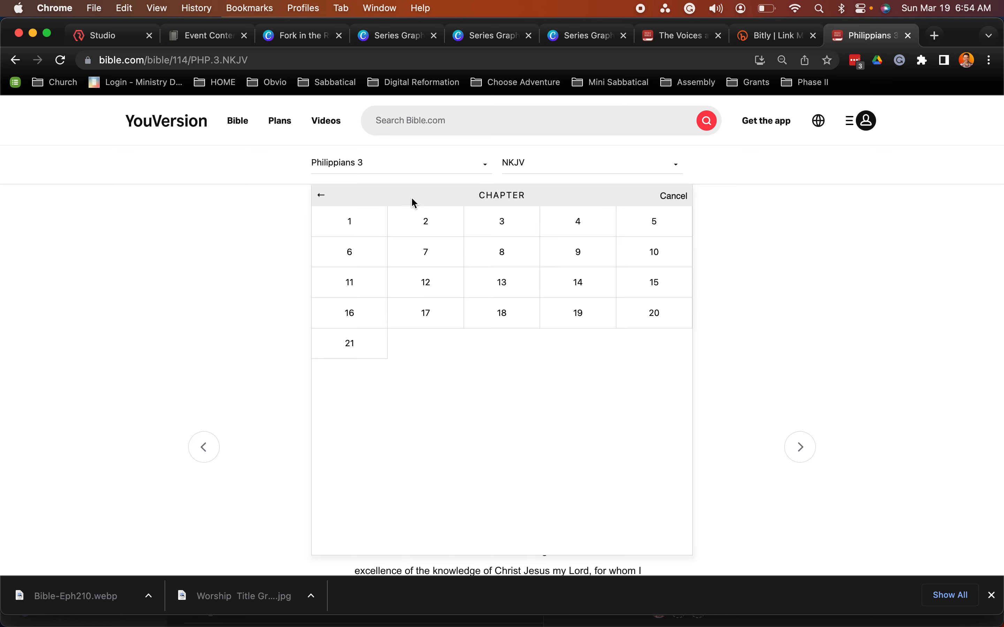
pyautogui.click(354, 251)
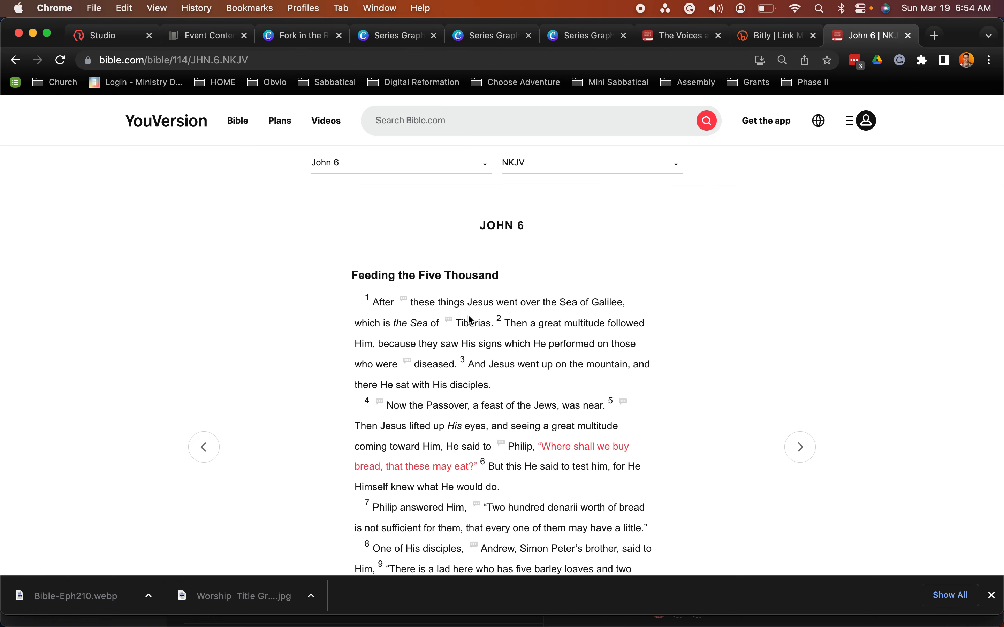
# Read through John 6 in the NKJV, from the feeding of the five thousand to the bread from heaven discourse, to find the needed verses.
pyautogui.scroll(-10, 483, 320)
pyautogui.scroll(-10, 478, 332)
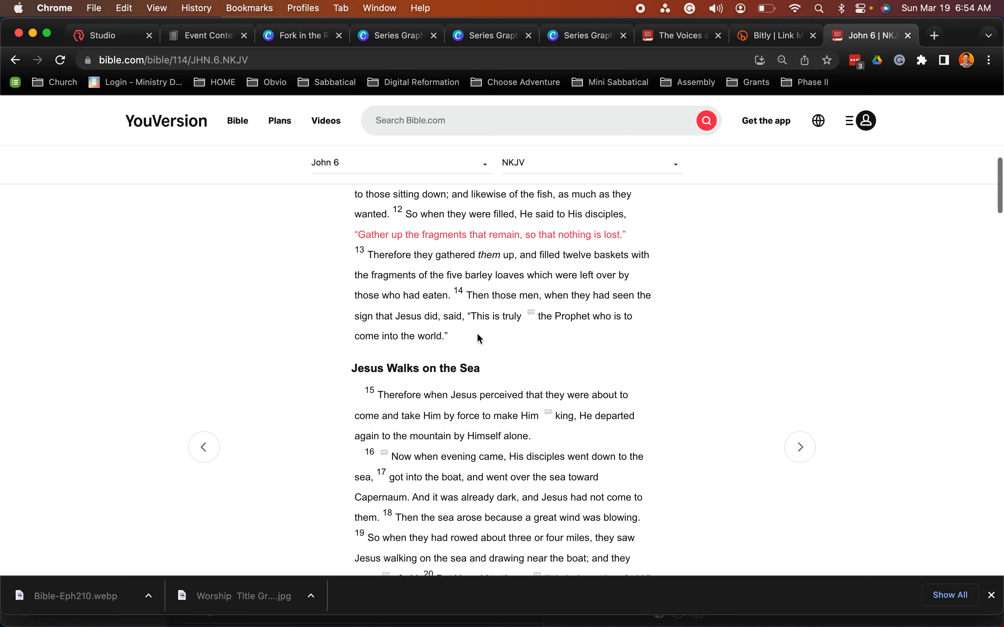
pyautogui.scroll(-4, 480, 334)
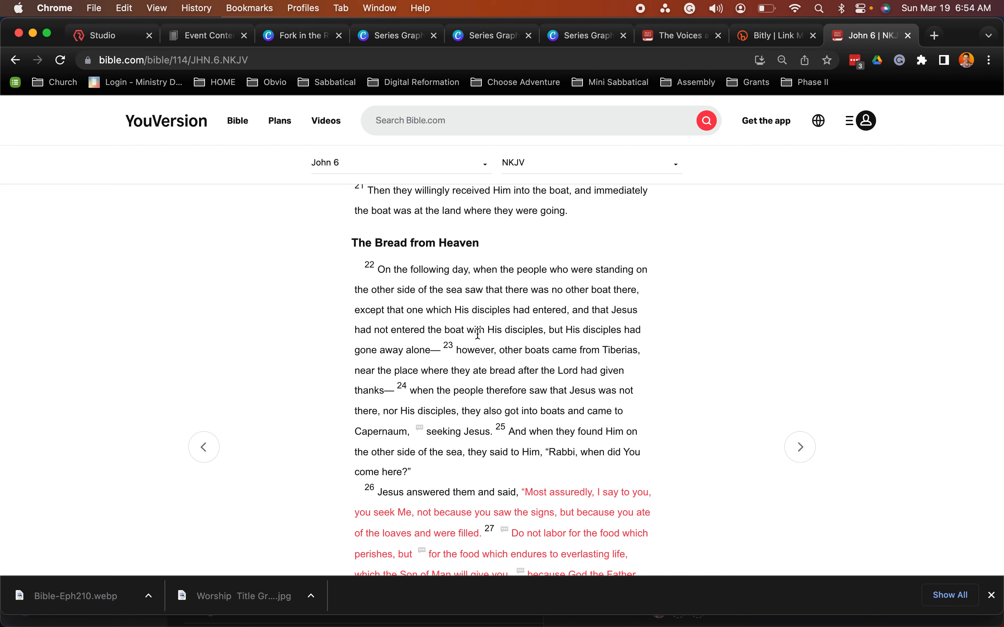
pyautogui.scroll(-15, 478, 333)
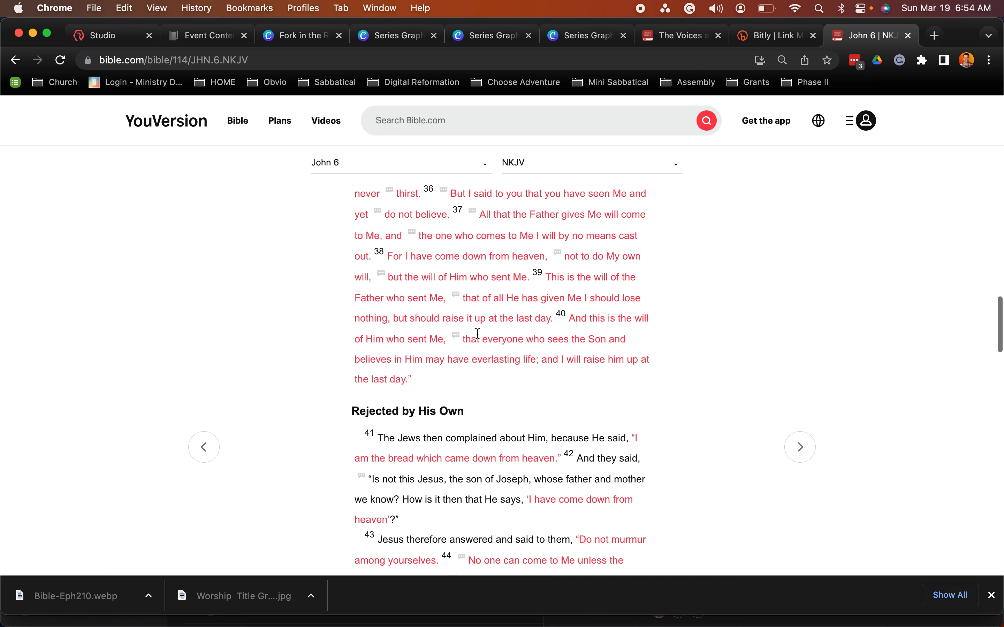
pyautogui.scroll(-15, 478, 333)
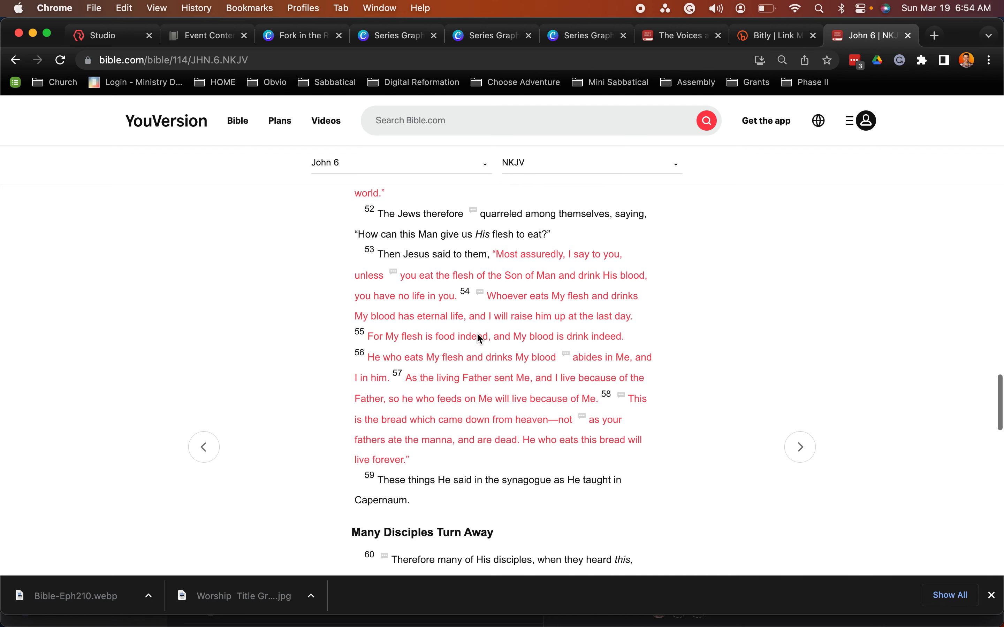
pyautogui.scroll(12, 479, 336)
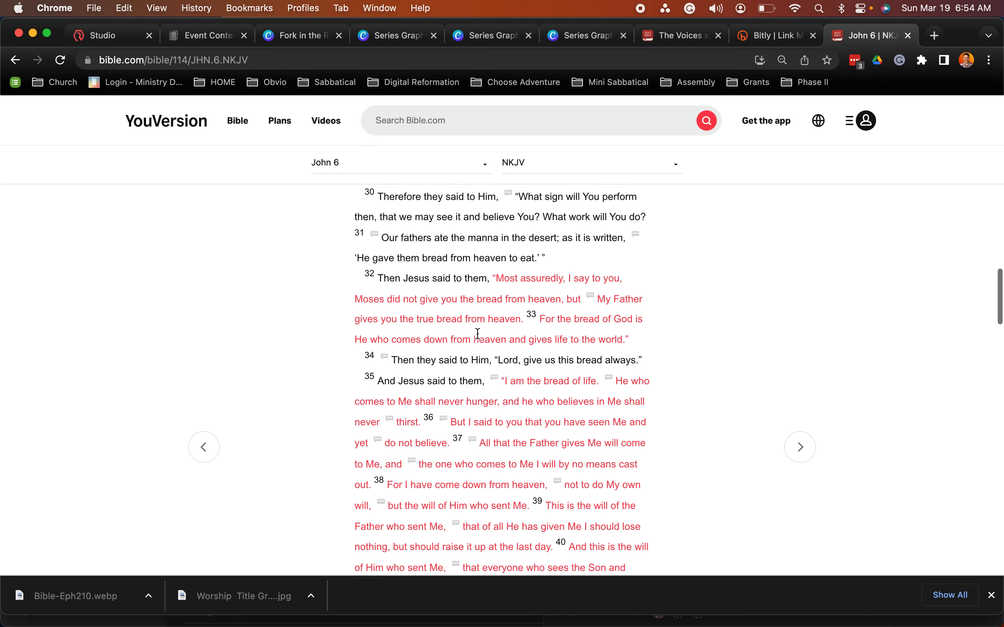
pyautogui.scroll(1, 477, 334)
pyautogui.scroll(8, 482, 384)
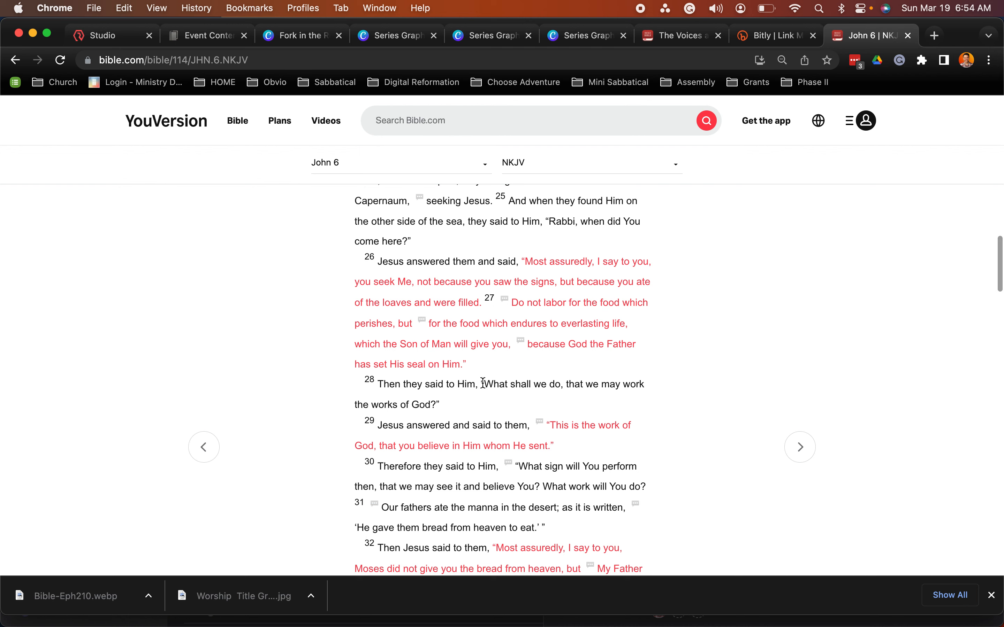
pyautogui.scroll(8, 482, 383)
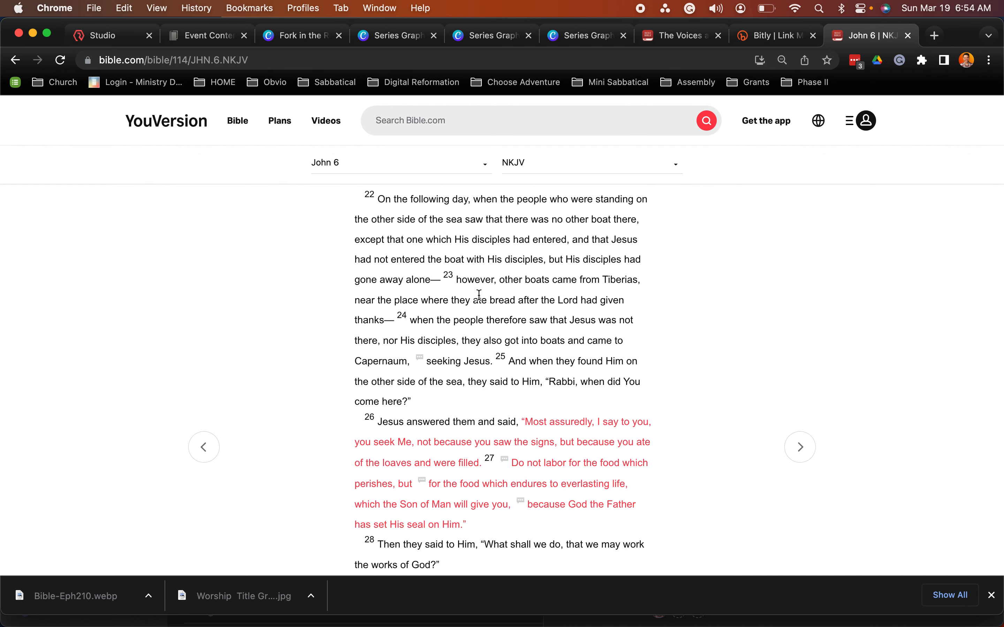
pyautogui.scroll(1, 480, 295)
pyautogui.scroll(5, 480, 295)
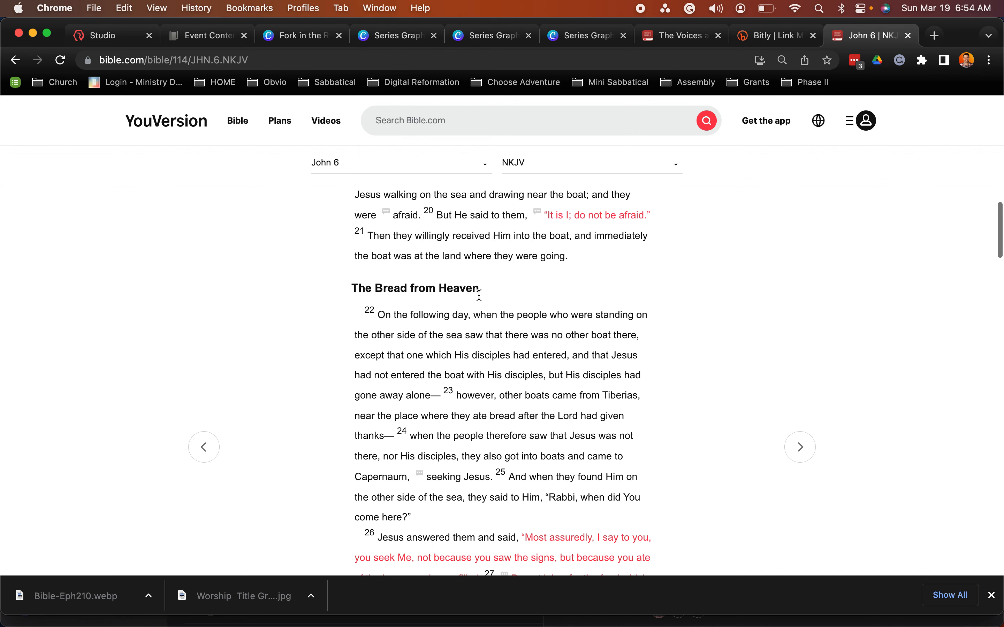
pyautogui.scroll(6, 480, 295)
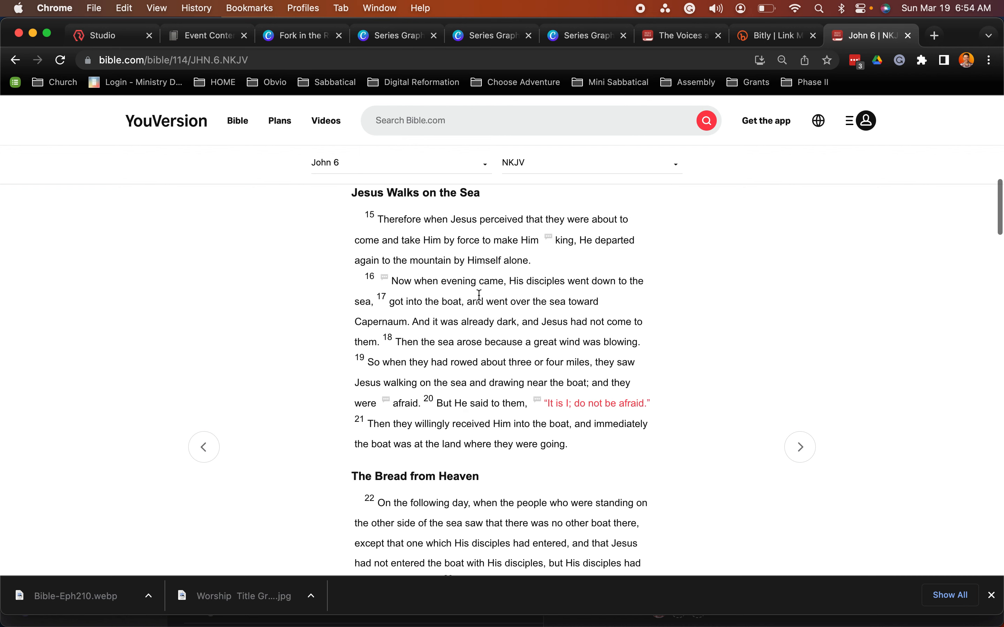
pyautogui.scroll(8, 480, 296)
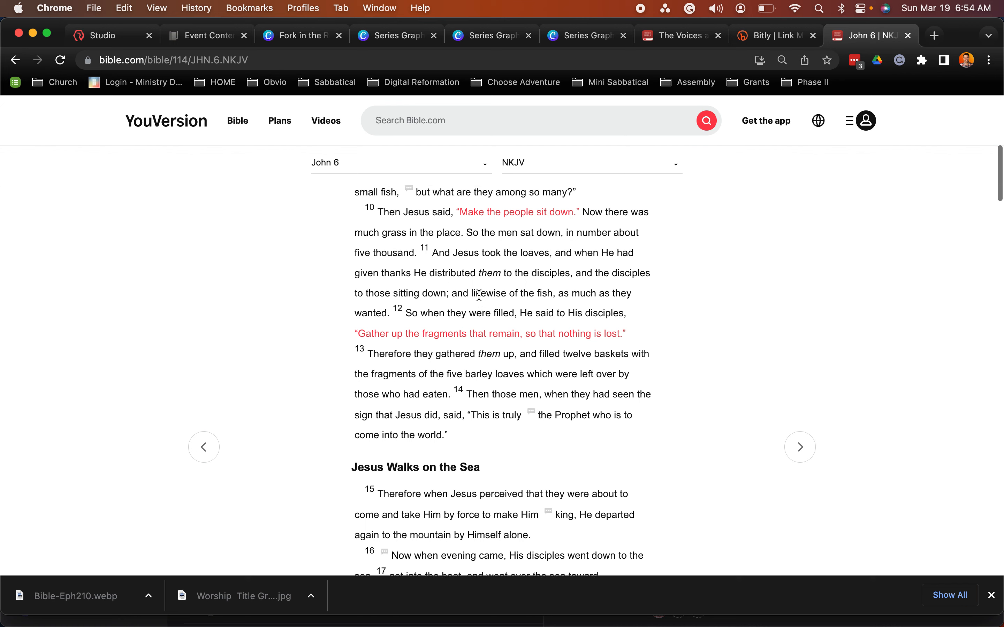
pyautogui.scroll(3, 481, 300)
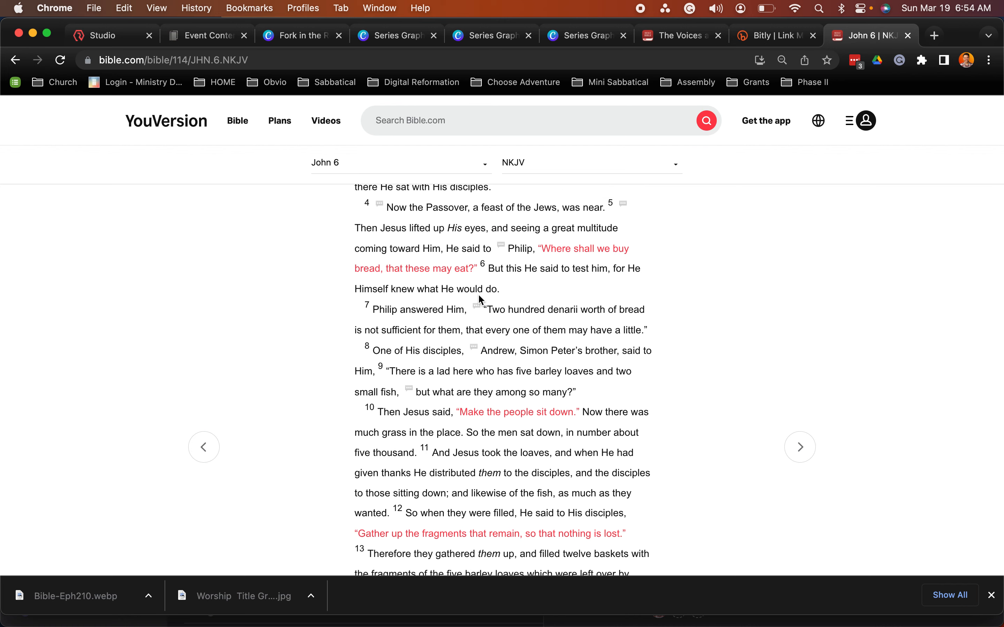
pyautogui.scroll(5, 481, 300)
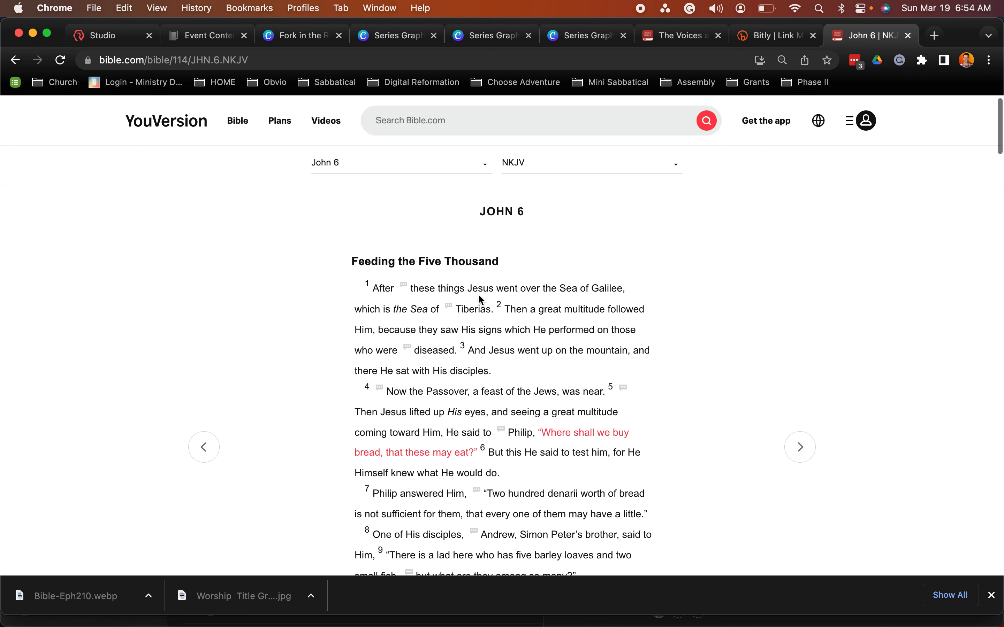
pyautogui.scroll(-3, 478, 370)
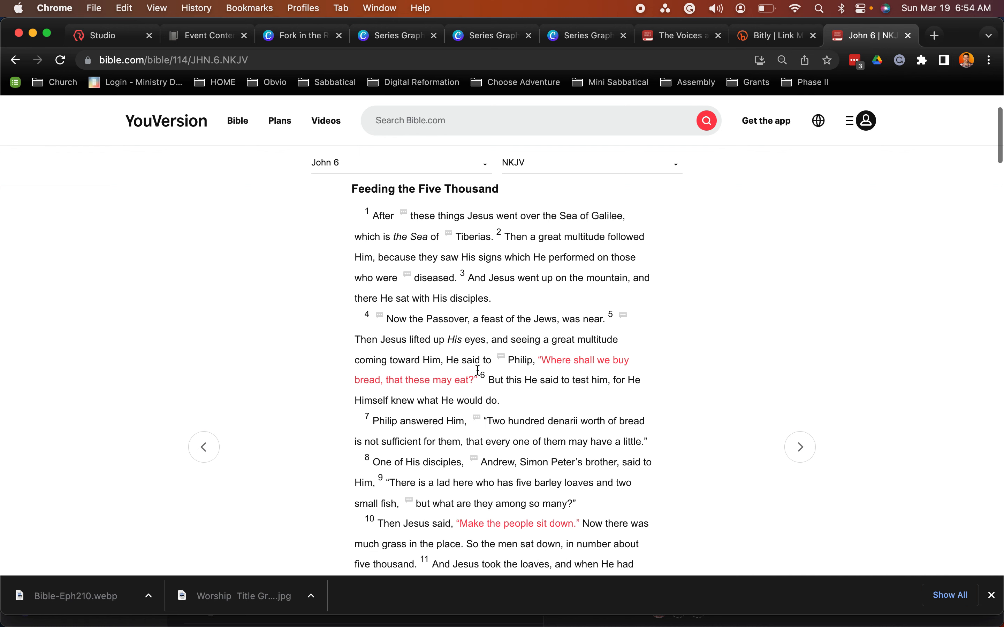
pyautogui.scroll(-7, 478, 370)
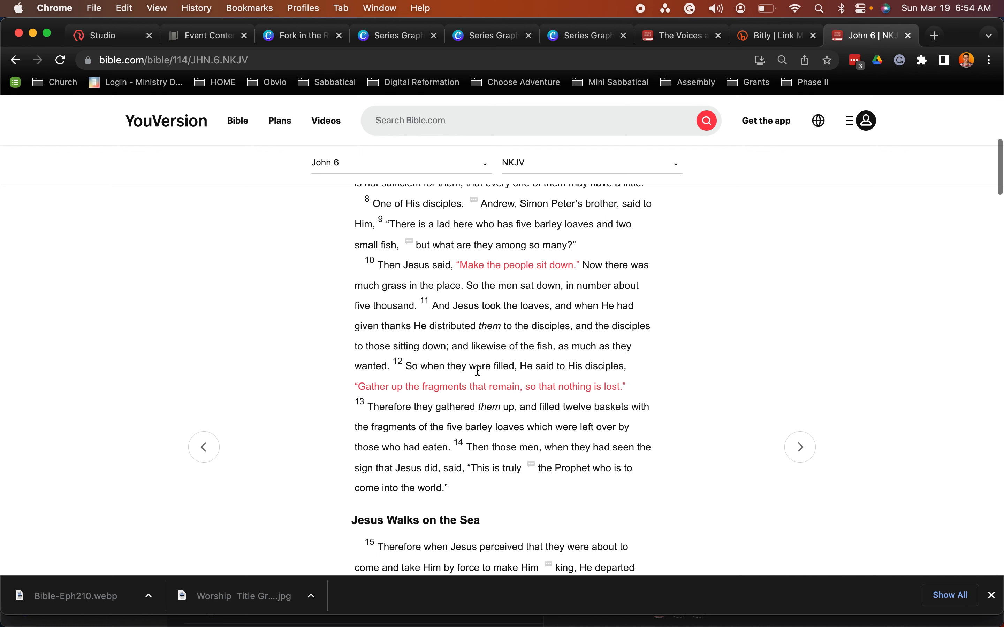
pyautogui.scroll(-10, 489, 379)
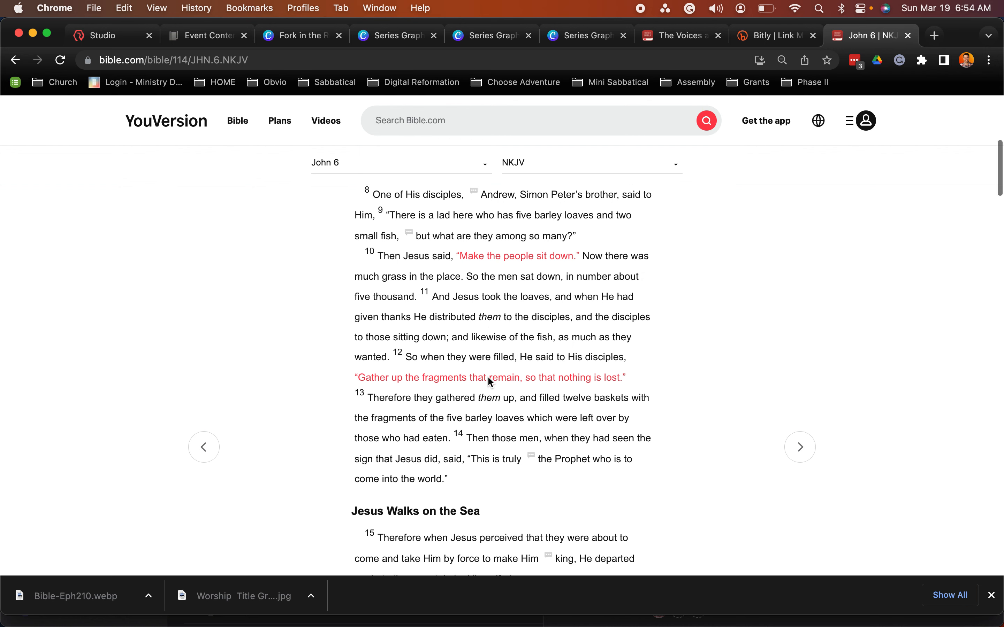
pyautogui.scroll(-2, 489, 380)
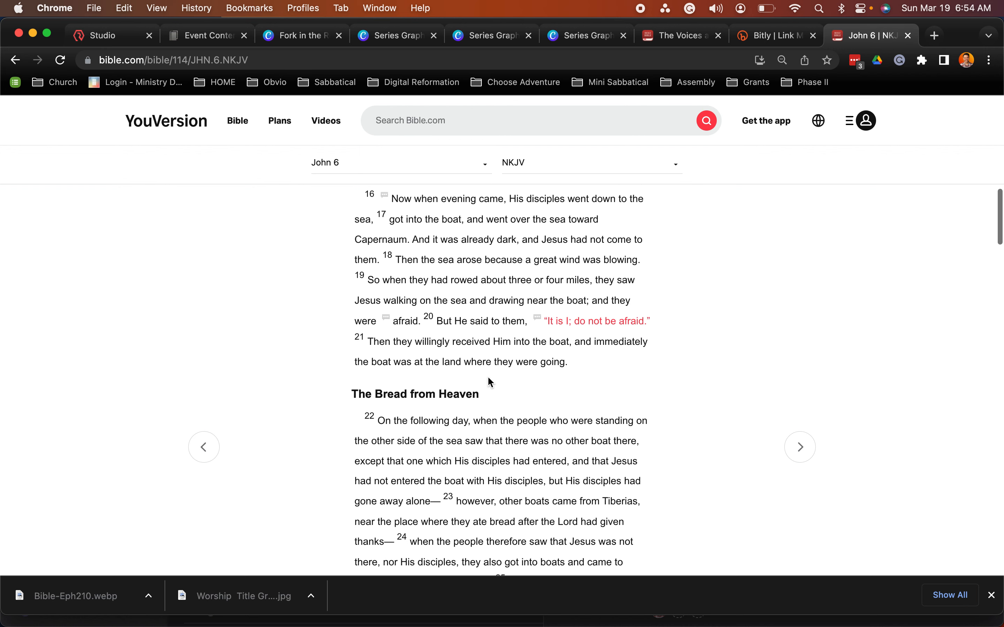
pyautogui.scroll(-8, 491, 383)
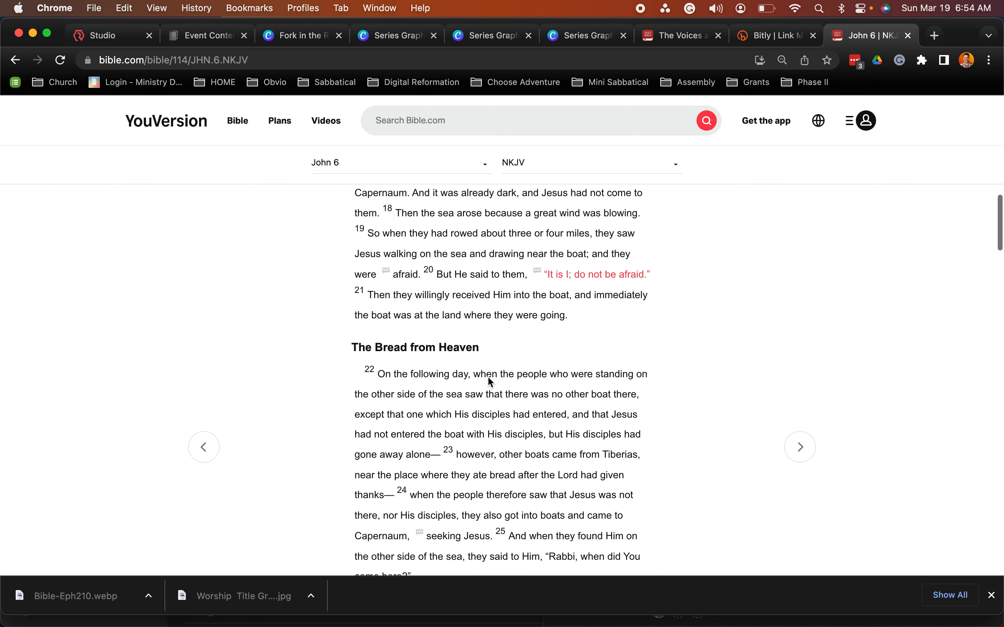
pyautogui.scroll(-1, 491, 383)
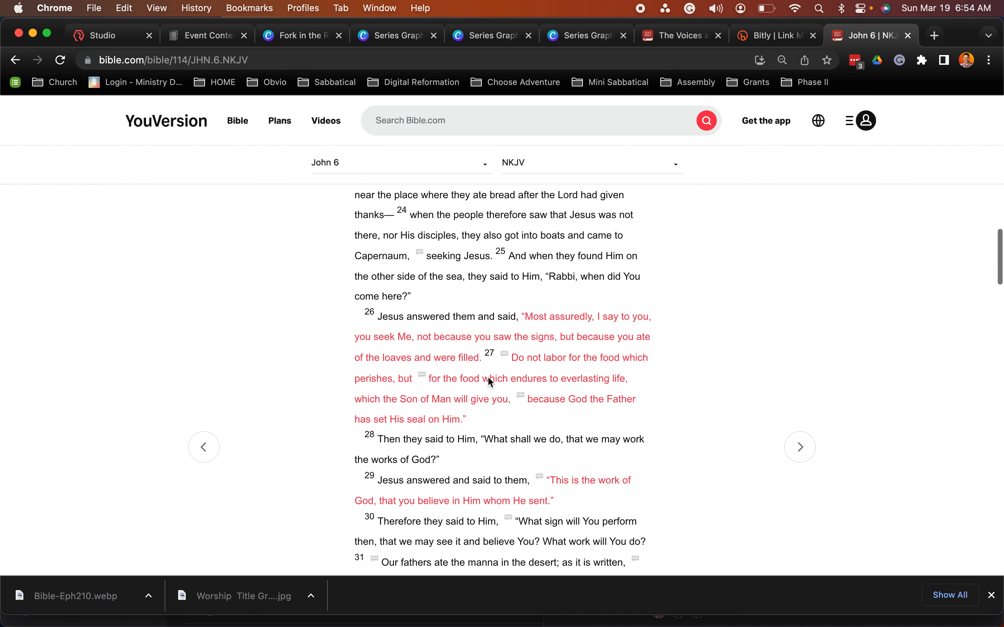
pyautogui.scroll(-6, 490, 379)
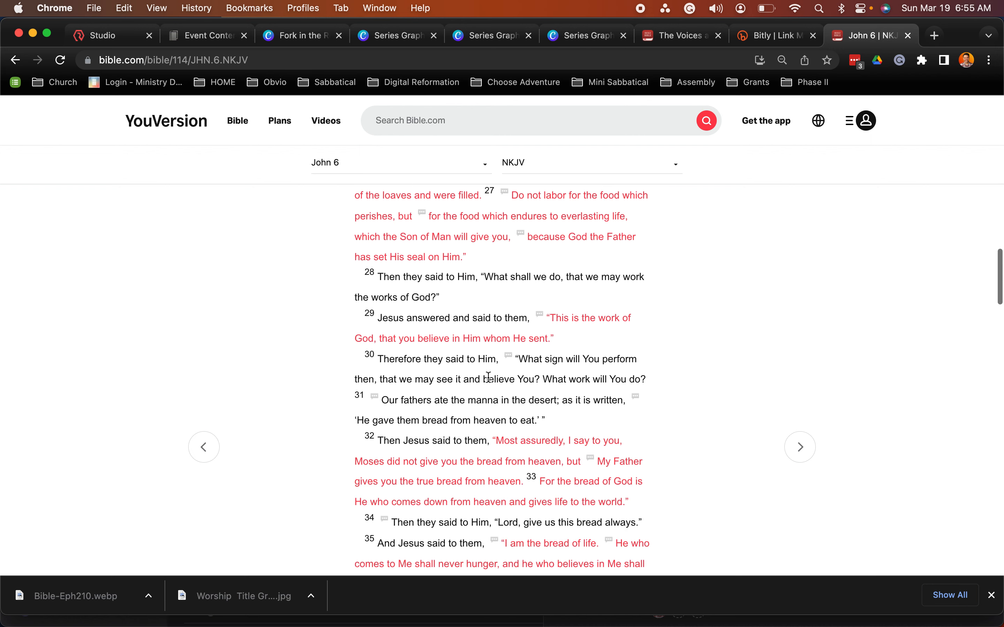
# Find "bread of life" within the John 6 page and look at the verses leading up to that phrase.
pyautogui.press('super+f')
pyautogui.write('bread l')
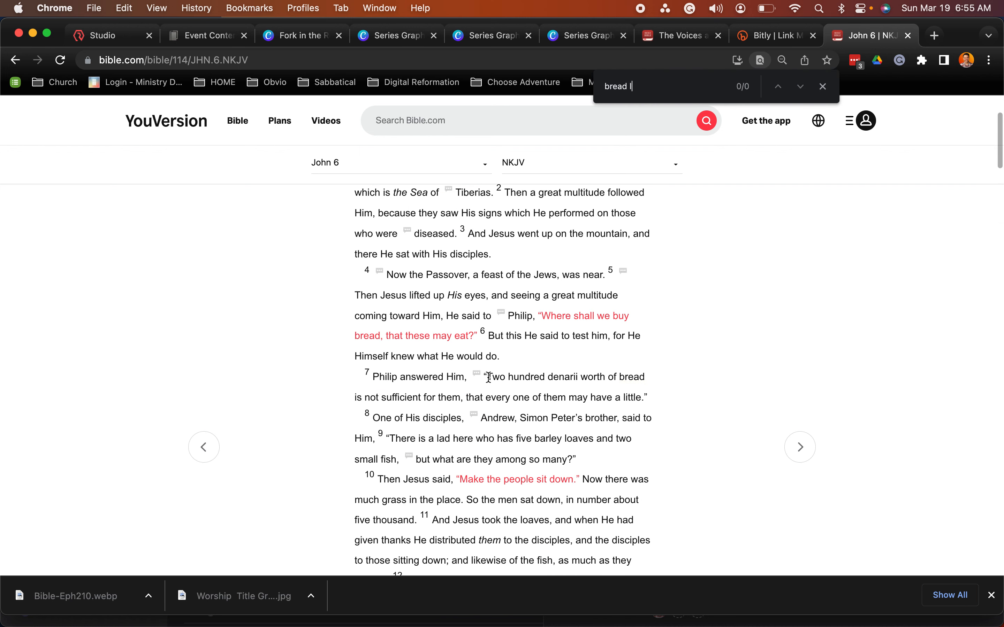
pyautogui.press('BackSpace')
pyautogui.write('of life')
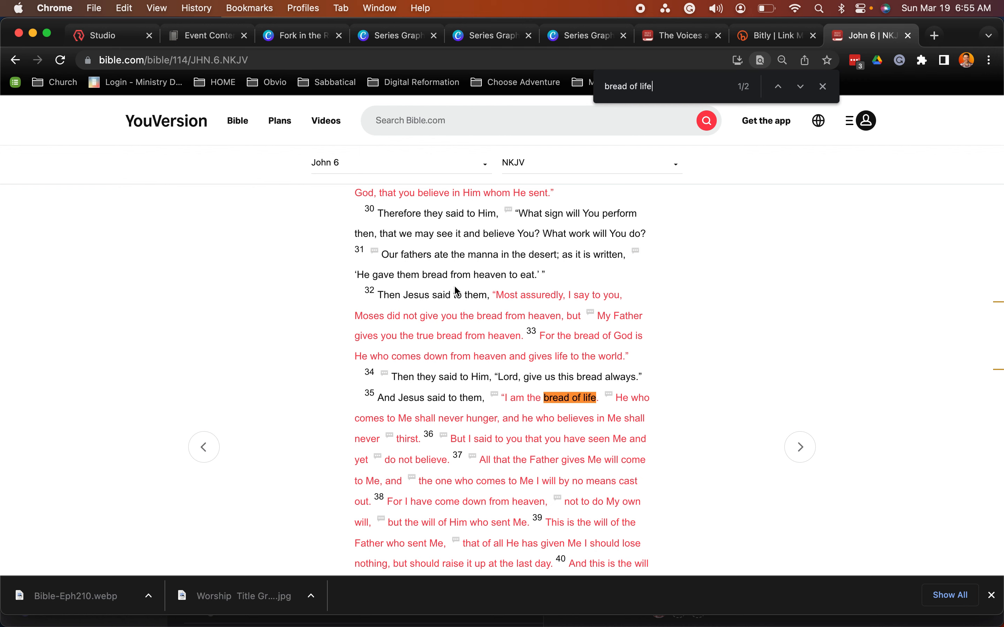
pyautogui.scroll(4, 440, 285)
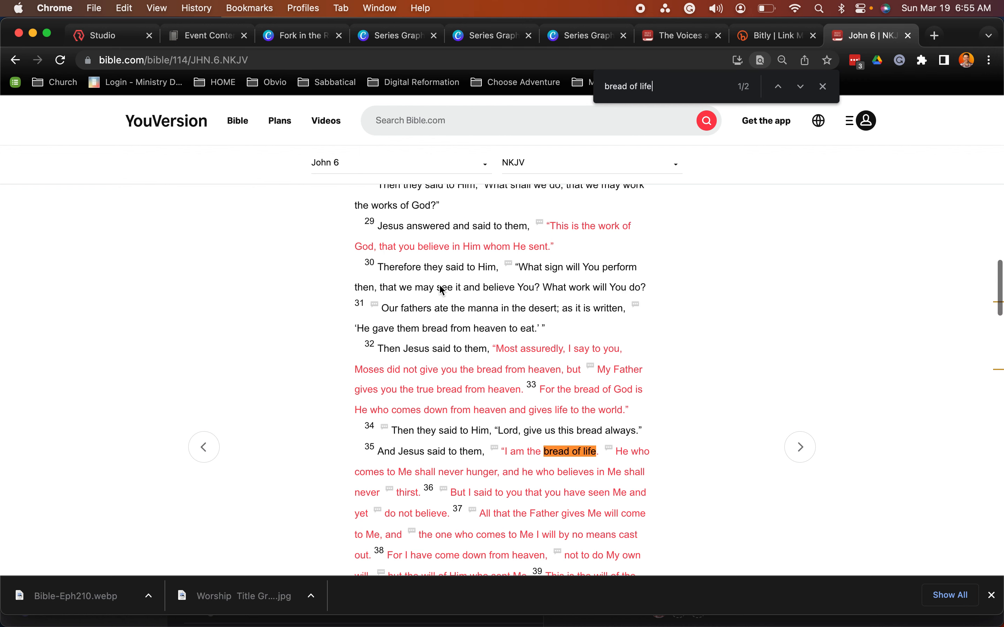
# Check the verses on the John 6 page and complete the first John reference in the event as 6:28-31.
pyautogui.scroll(1, 440, 286)
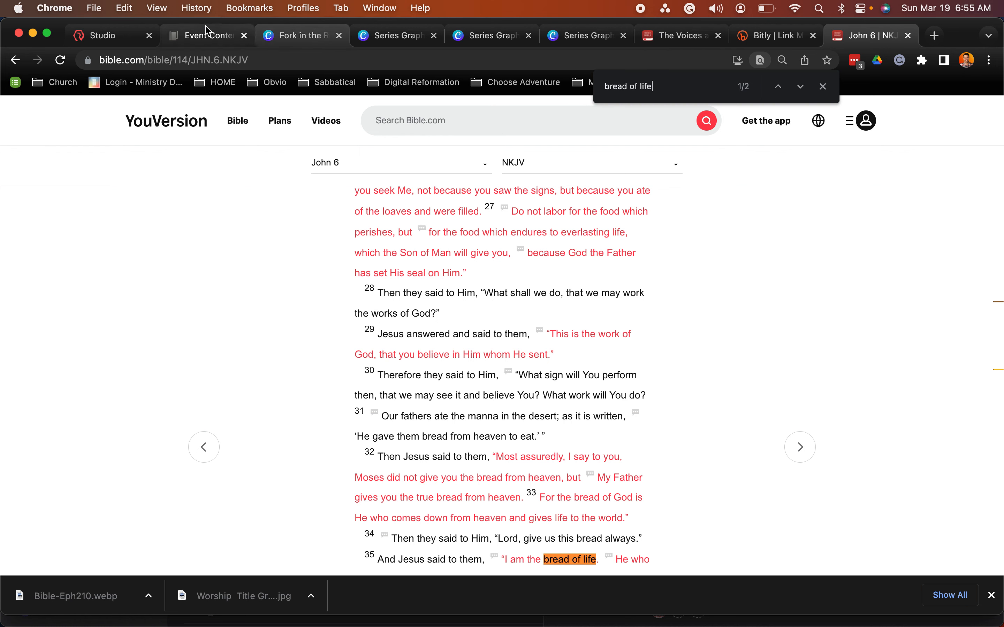
pyautogui.click(201, 35)
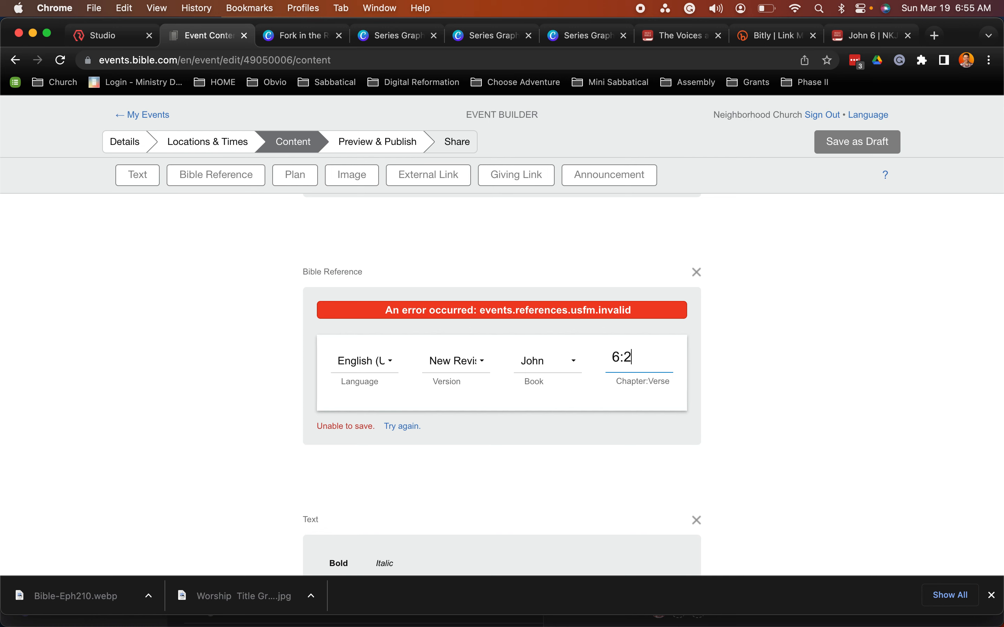
pyautogui.write('-31')
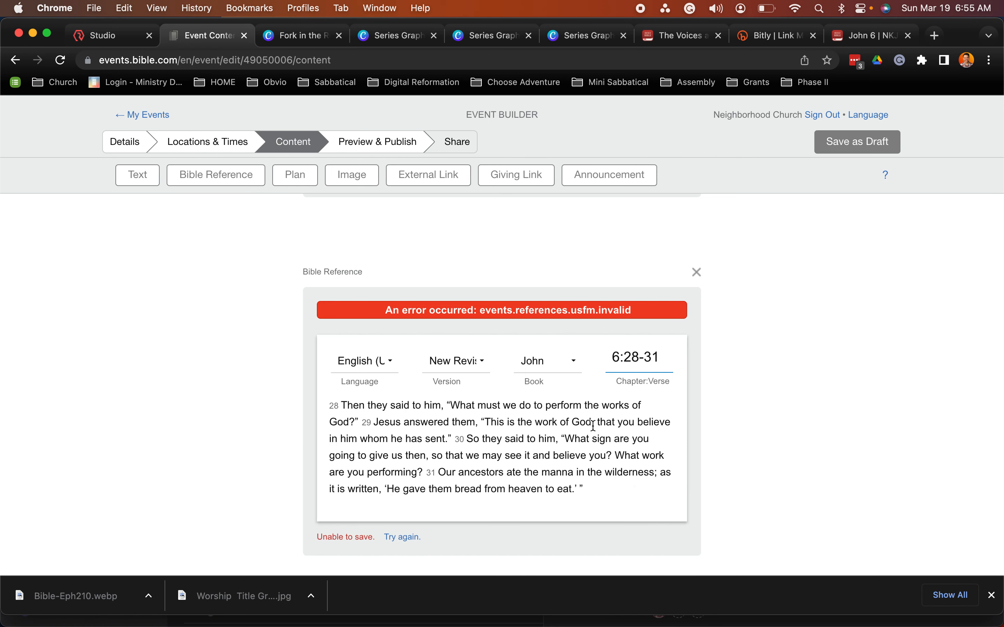
# Replace the habit-forming guideline text below the John 6:28-31 reference with a bold "Making Decisions #1" heading.
pyautogui.scroll(-5, 594, 426)
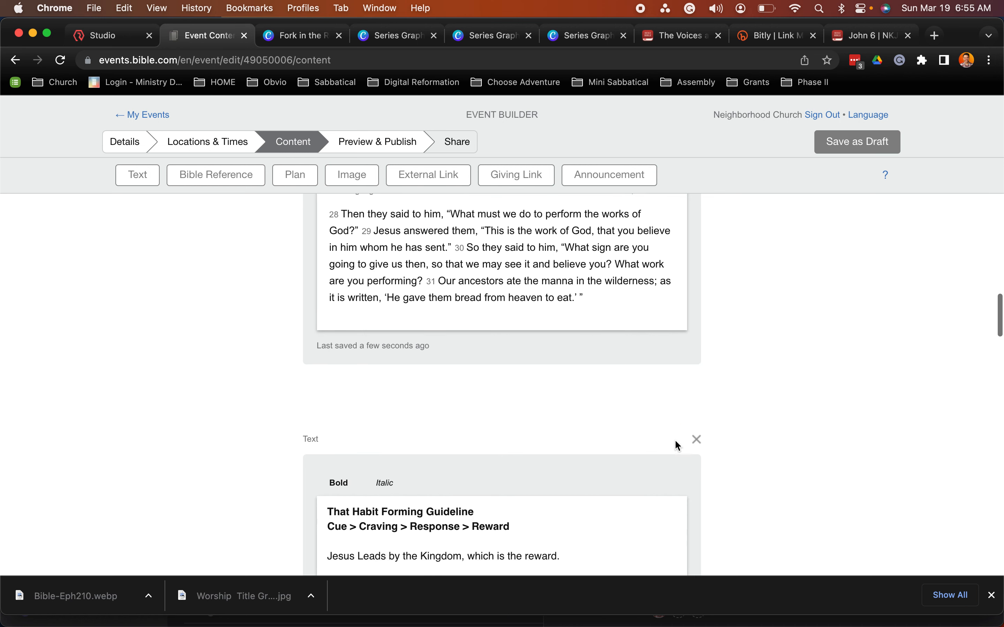
pyautogui.scroll(-3, 675, 441)
pyautogui.moveTo(565, 450); pyautogui.dragTo(330, 391)
pyautogui.write('ME')
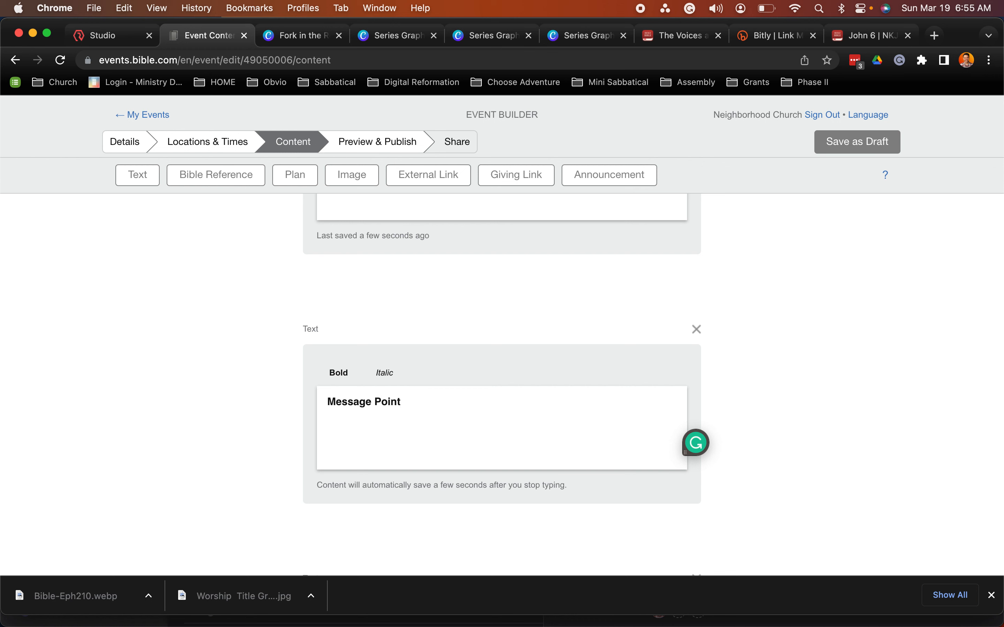
pyautogui.press('BackSpace')
pyautogui.press('BackSpace')
pyautogui.press('BackSpace')
pyautogui.press('BackSpace')
pyautogui.press('BackSpace')
pyautogui.press('BackSpace')
pyautogui.press('BackSpace')
pyautogui.press('BackSpace')
pyautogui.press('BackSpace')
pyautogui.press('BackSpace')
pyautogui.write('Making Decisions #1')
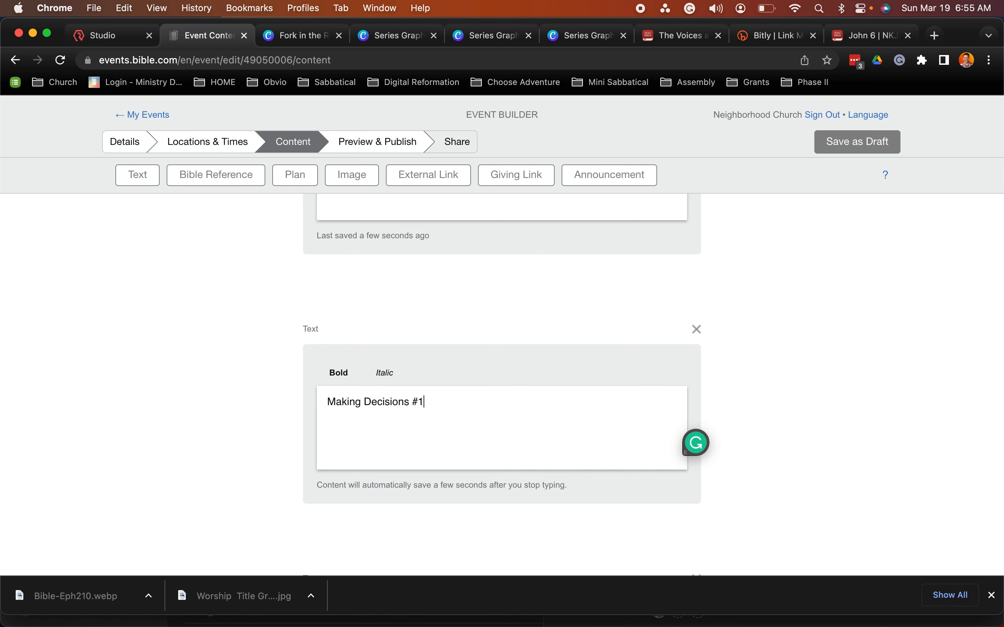
pyautogui.tripleClick(366, 402)
pyautogui.press('super+b')
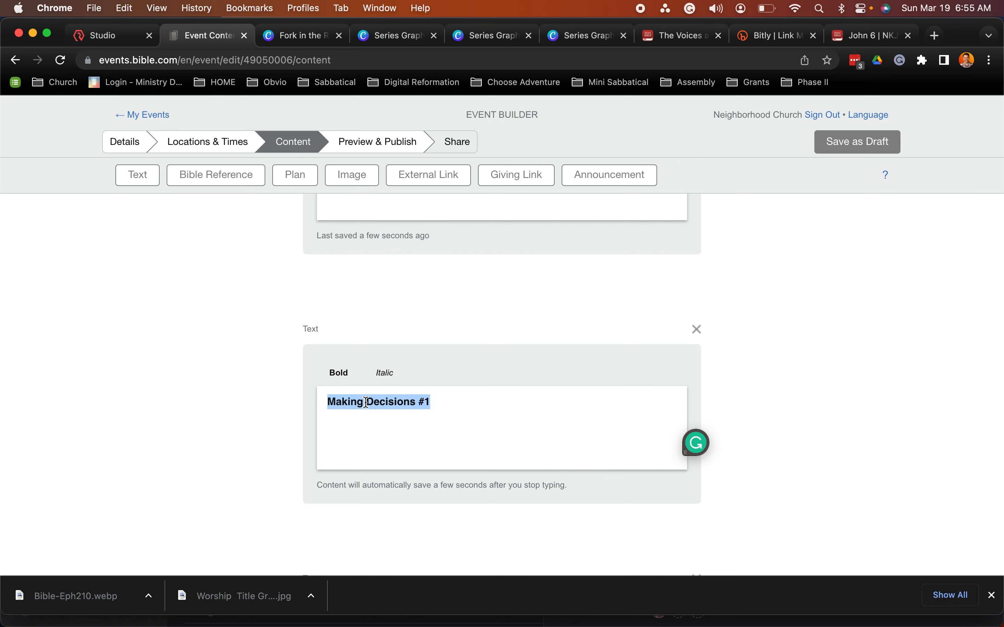
pyautogui.click(481, 405)
# Delete the text module beginning "I want you to imagine" below the "Making Decisions #1" module.
pyautogui.scroll(-5, 497, 394)
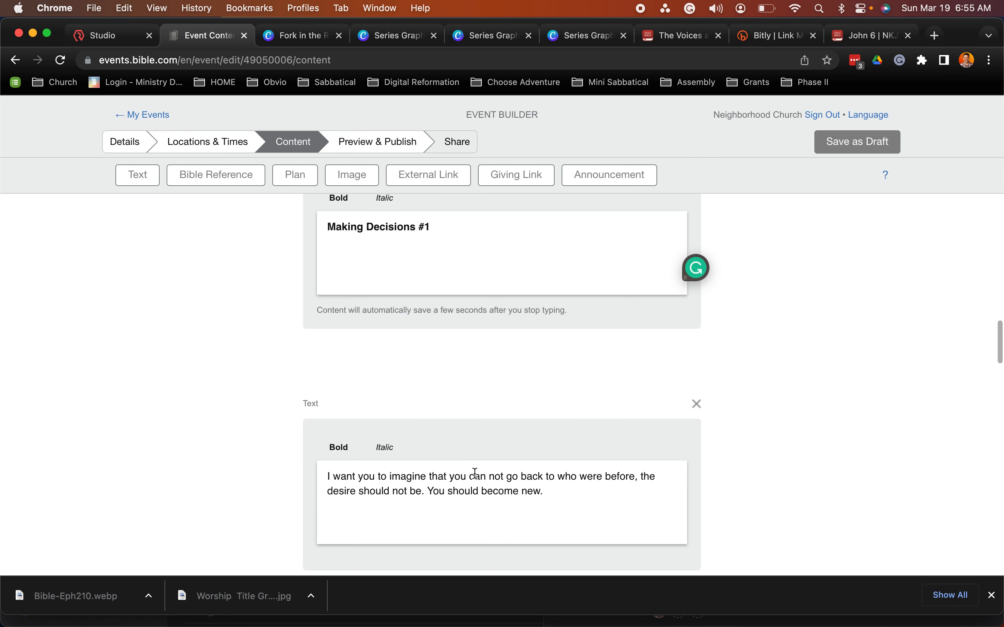
pyautogui.scroll(-4, 476, 474)
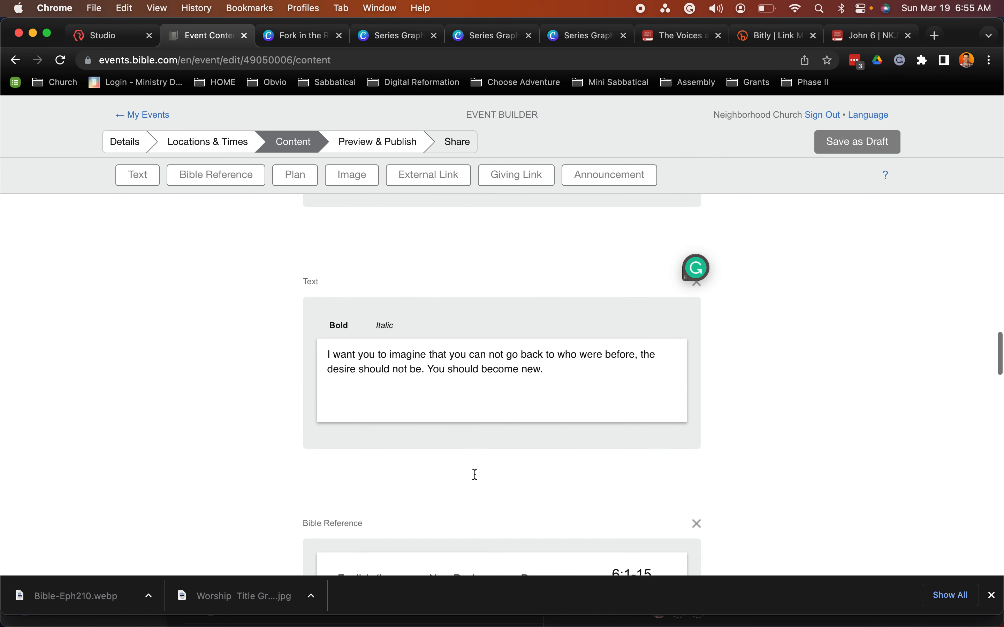
pyautogui.click(696, 331)
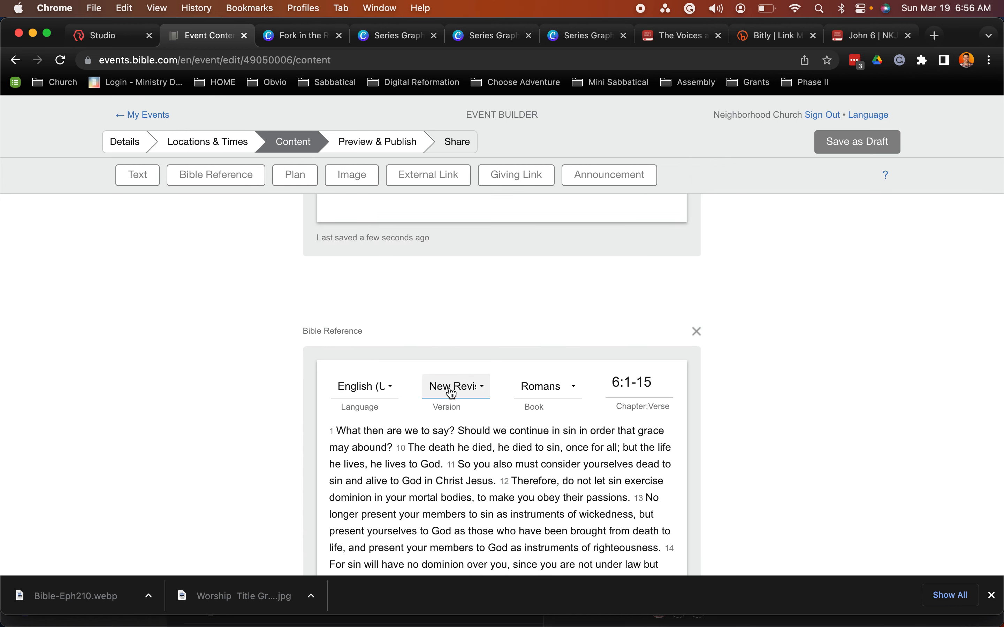
# Change the book of the Romans 6:1-15 reference to John and begin its chapter and verse with "6:".
pyautogui.click(550, 387)
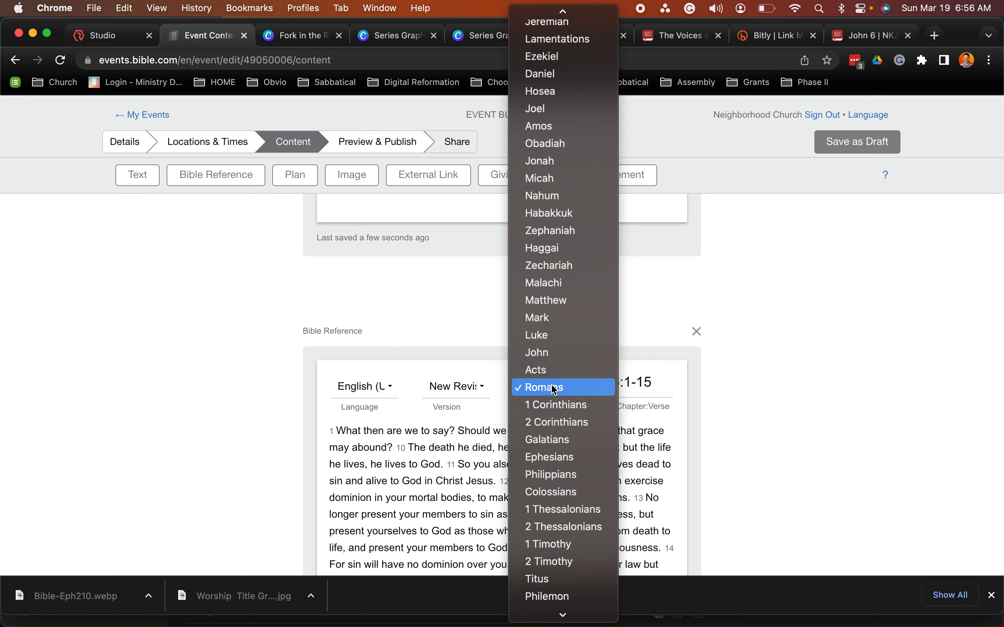
pyautogui.click(547, 352)
pyautogui.click(626, 383)
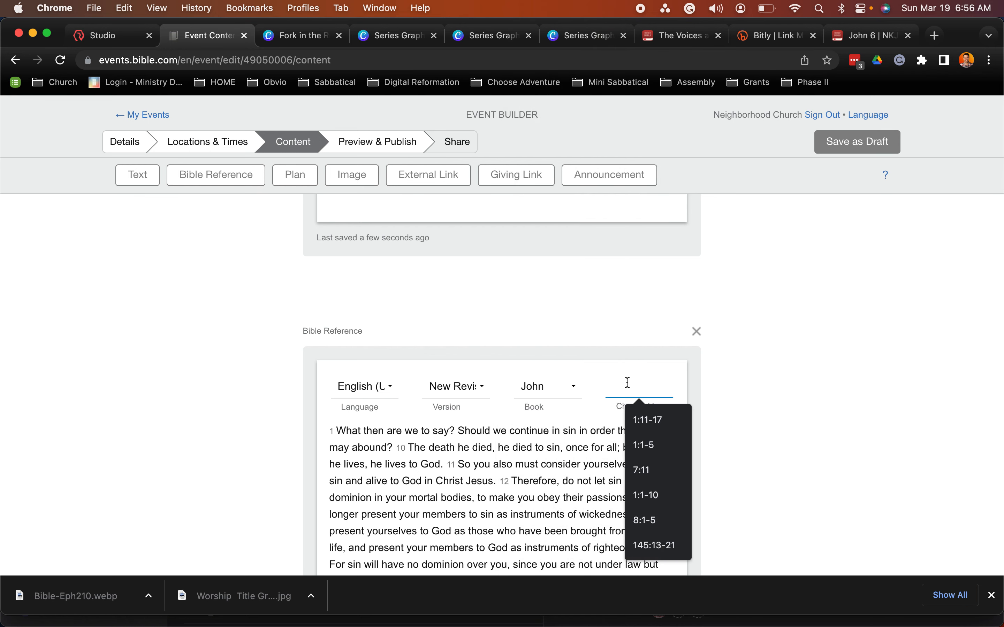
pyautogui.write('6:')
# Look up the bread of life passage on the John 6 page and complete the event's reference as 6:35-40.
pyautogui.click(868, 40)
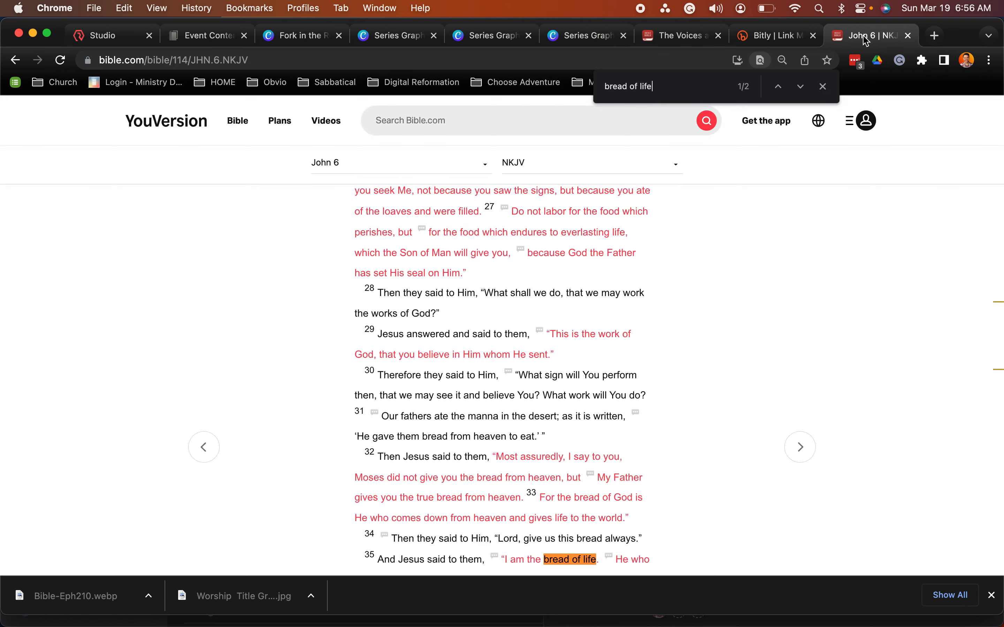
pyautogui.scroll(-2, 456, 414)
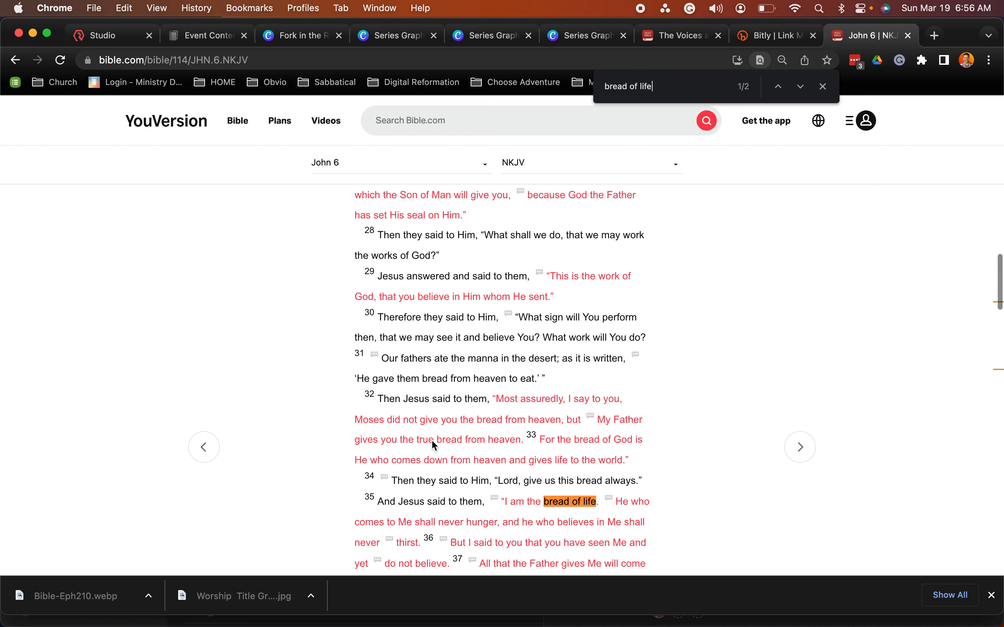
pyautogui.scroll(-3, 414, 423)
pyautogui.scroll(-3, 410, 425)
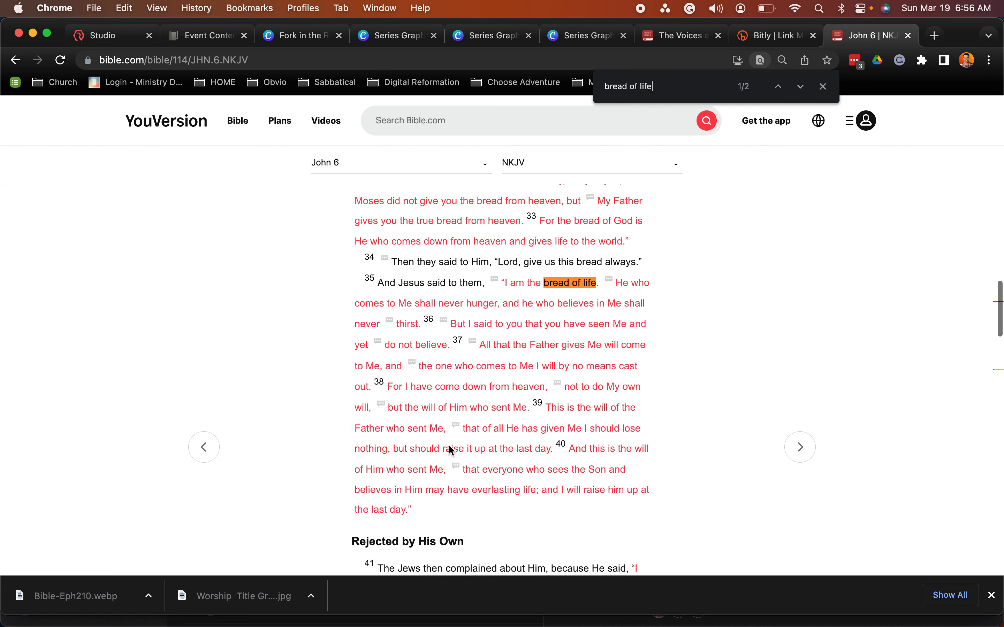
pyautogui.click(765, 36)
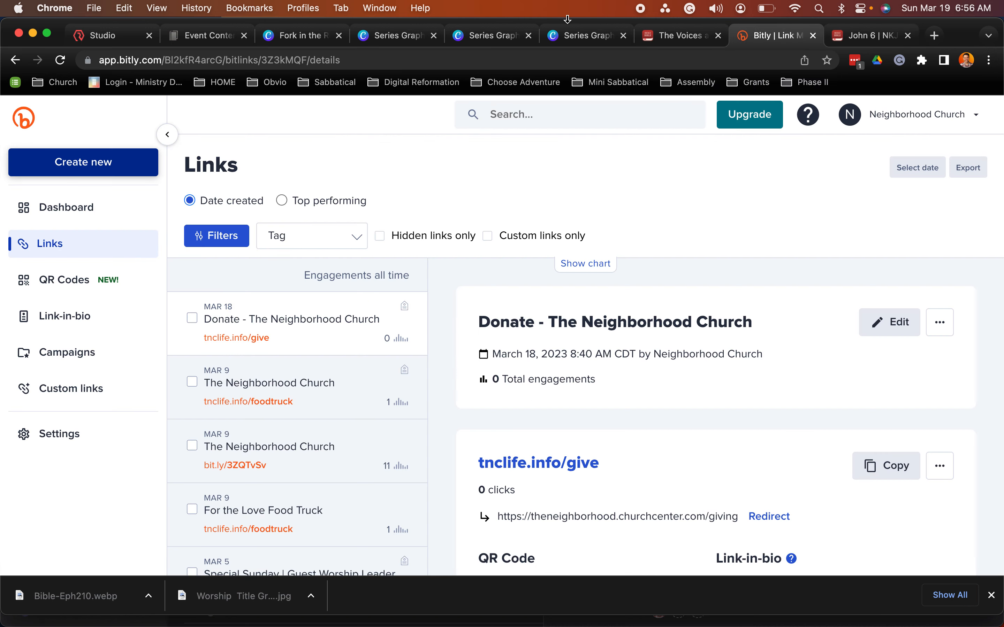
pyautogui.press('super+2')
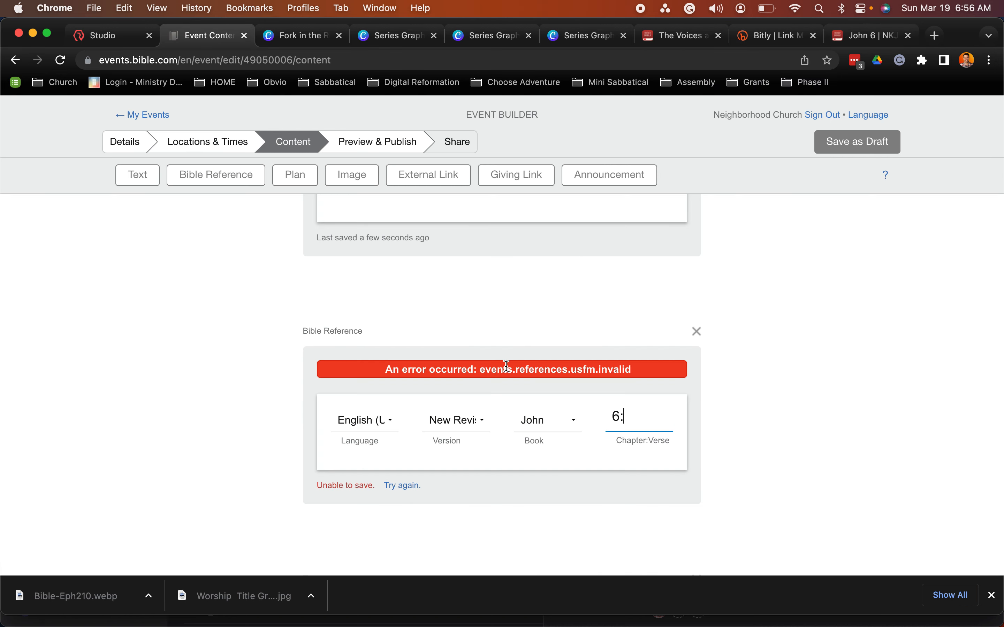
pyautogui.write('-40')
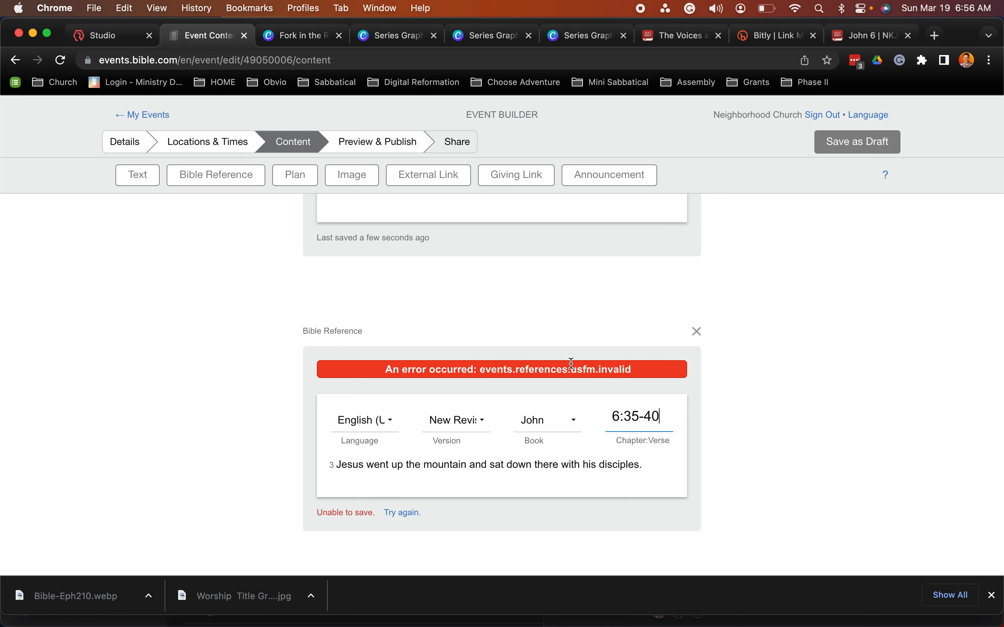
# Cut the John reference back to 6:35 and re-enter the range as 6:35-40 to reload the passage text.
pyautogui.scroll(-3, 444, 381)
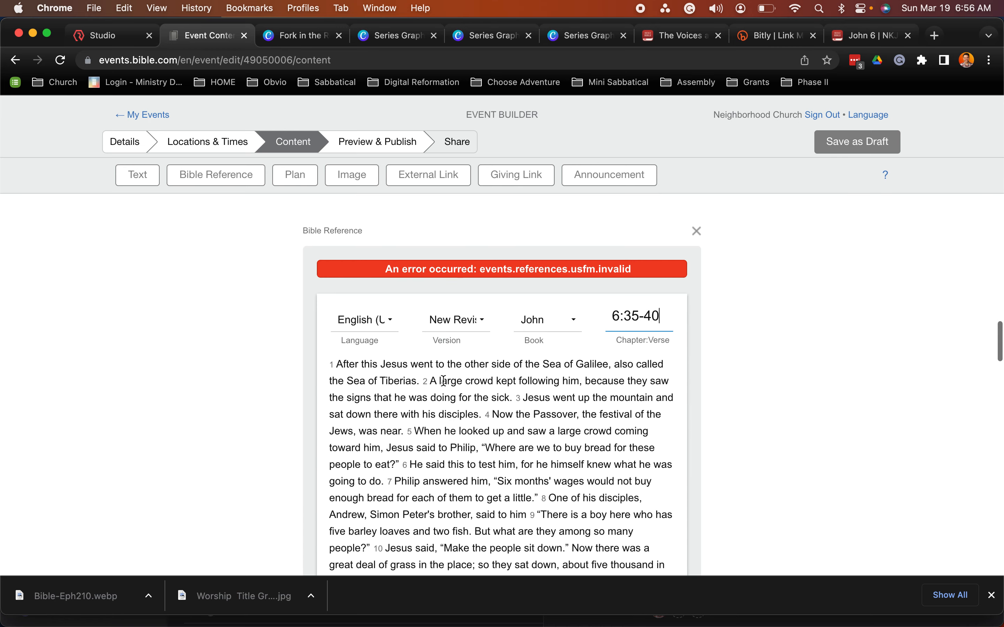
pyautogui.scroll(-3, 444, 380)
pyautogui.press('BackSpace')
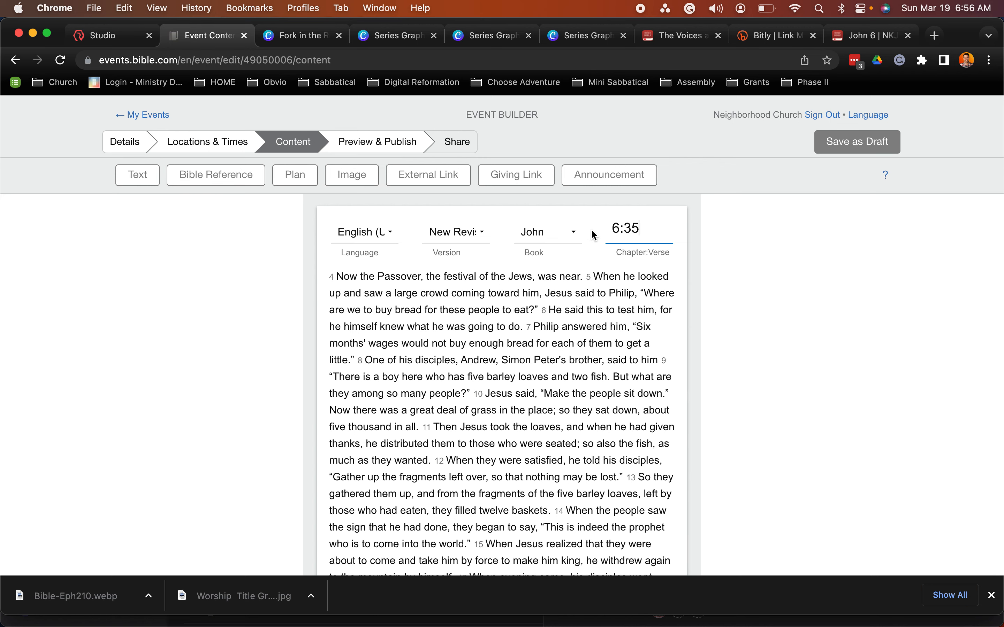
pyautogui.press('BackSpace')
pyautogui.write('5')
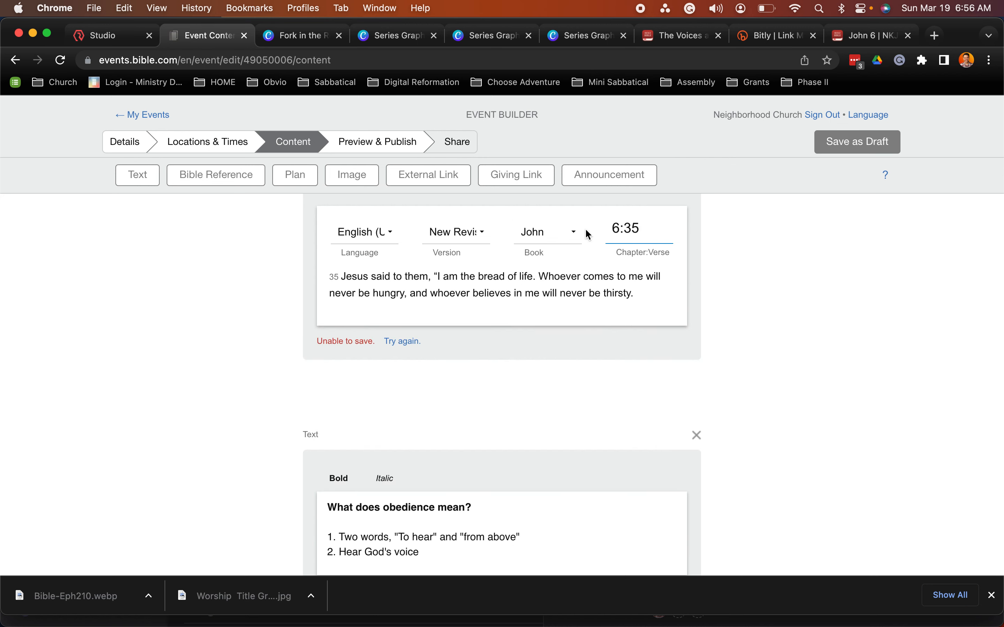
pyautogui.write('-40')
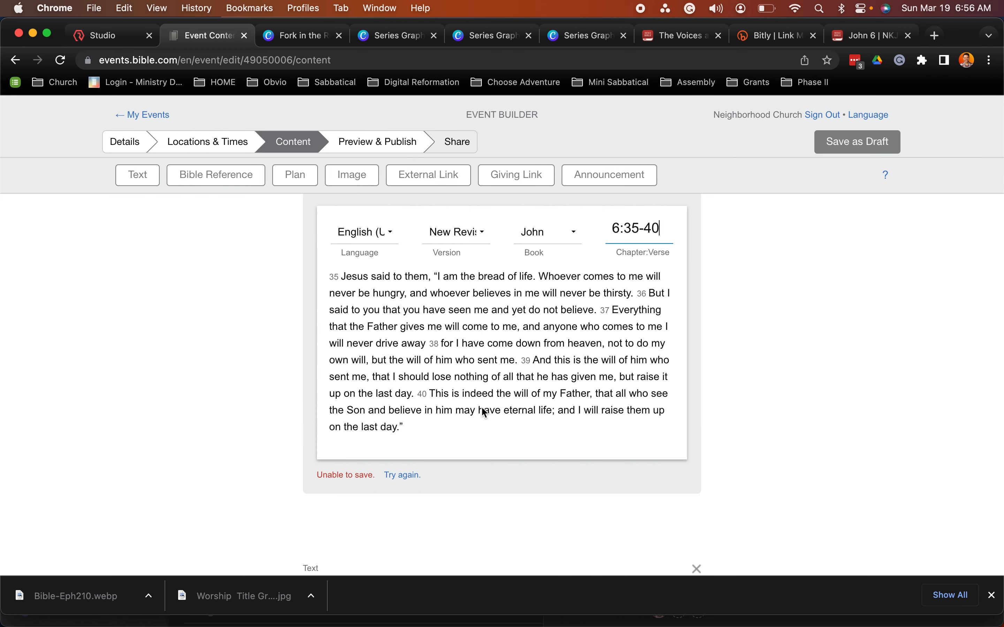
# Replace the "What does obedience mean?" text and its two numbered points with a bold "Making Decisions #2" heading.
pyautogui.scroll(-10, 486, 413)
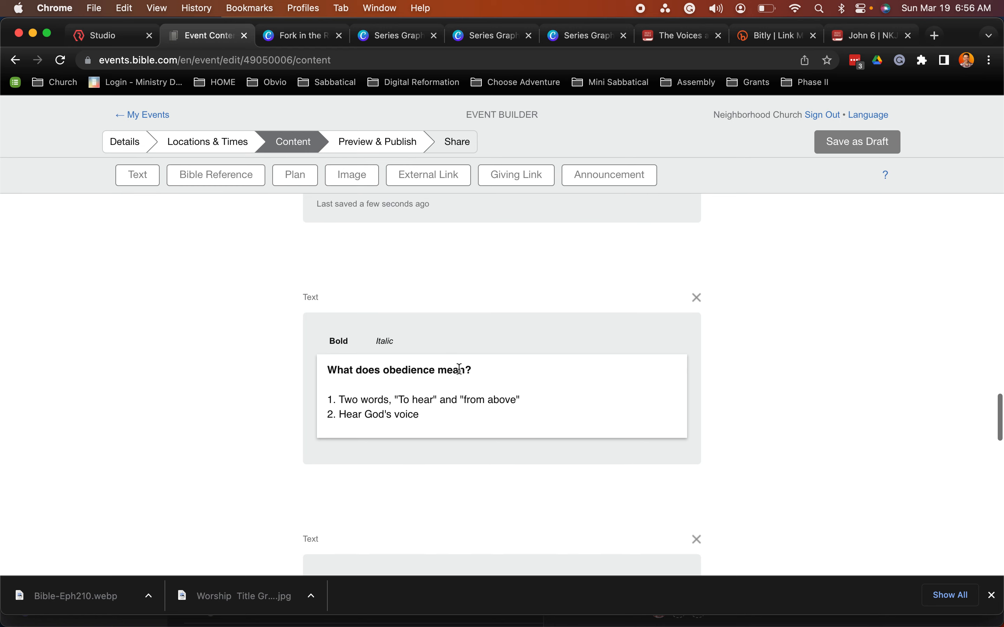
pyautogui.tripleClick(460, 369)
pyautogui.write('Me')
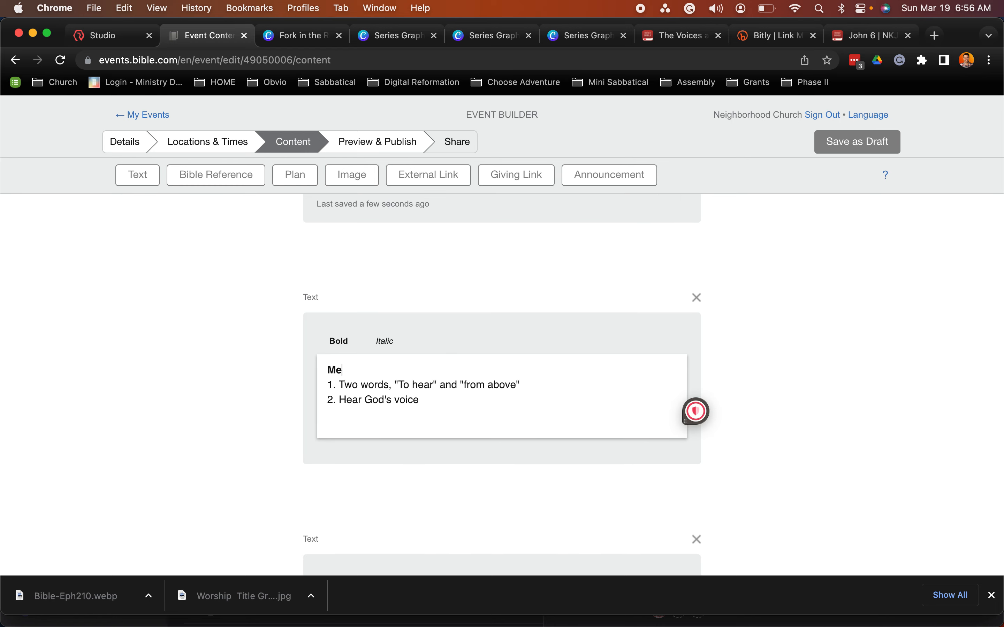
pyautogui.press('BackSpace')
pyautogui.press('BackSpace')
pyautogui.write('Making D')
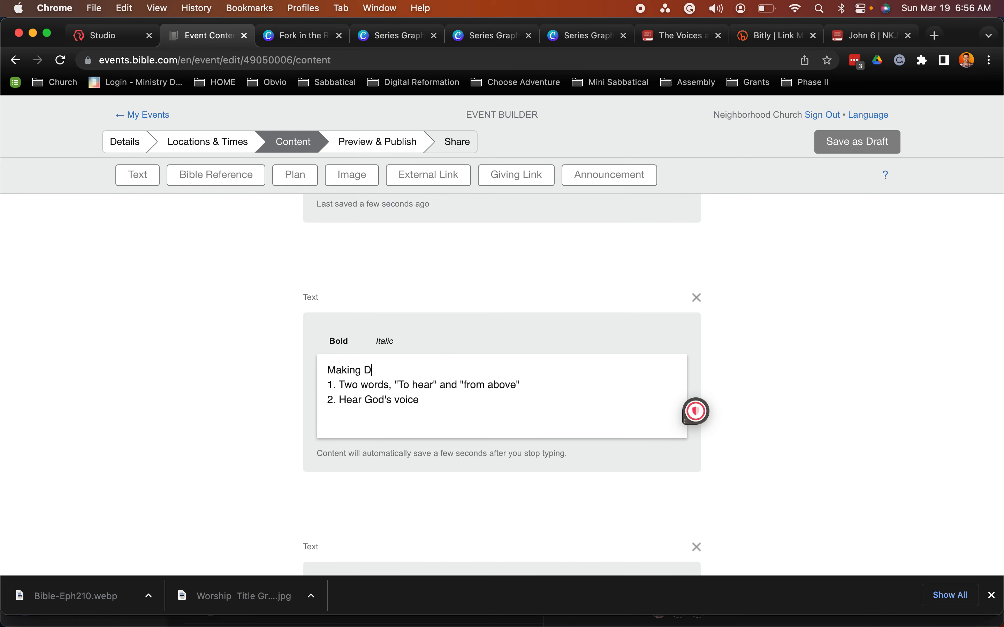
pyautogui.write('ecisions #2')
pyautogui.click(330, 384)
pyautogui.moveTo(329, 383); pyautogui.dragTo(426, 404)
pyautogui.press('BackSpace')
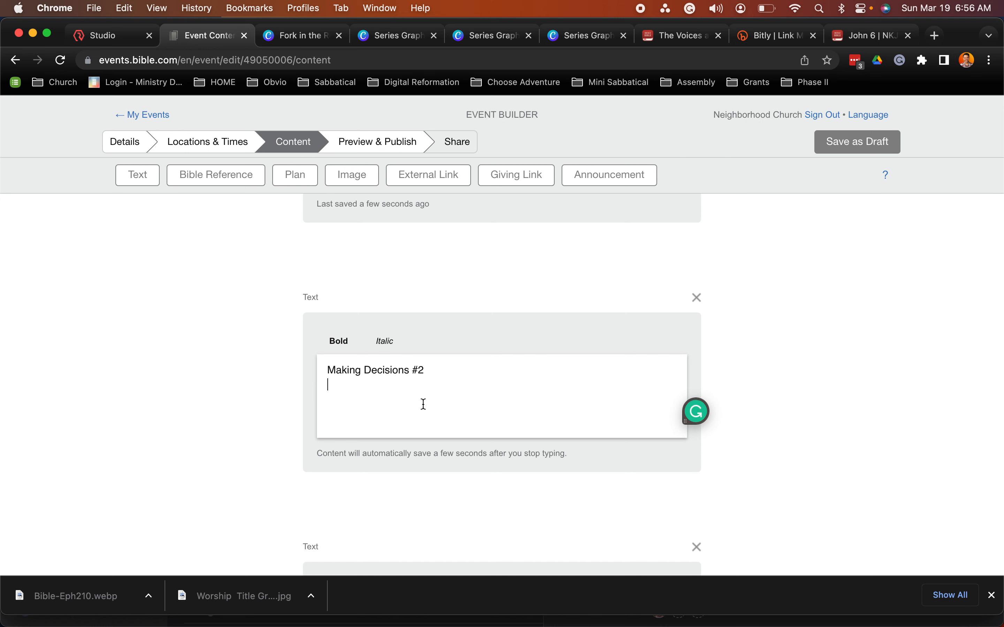
pyautogui.tripleClick(339, 369)
pyautogui.press('super+b')
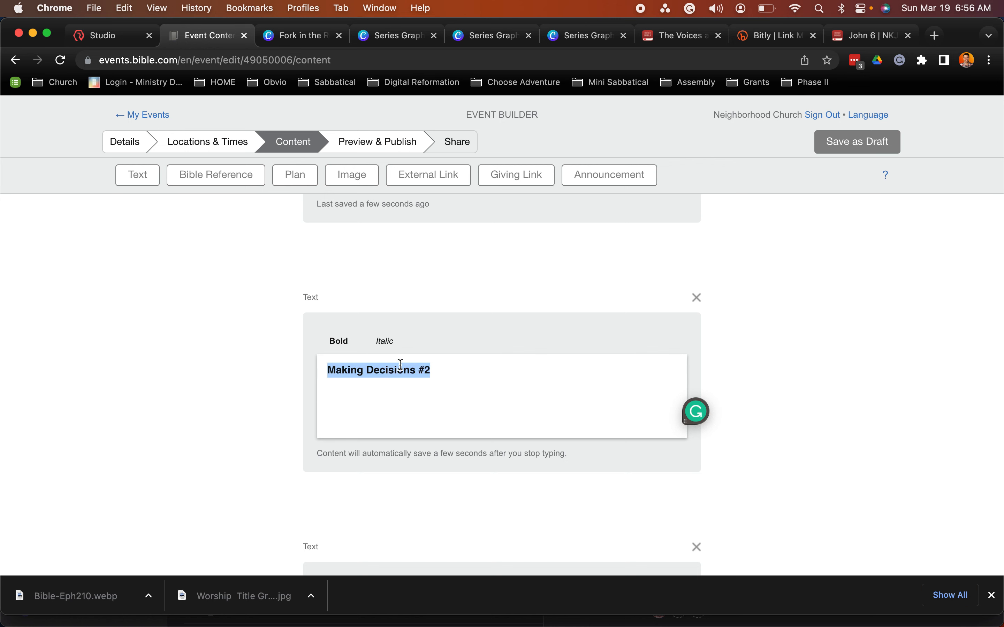
pyautogui.click(430, 369)
pyautogui.scroll(1, 439, 370)
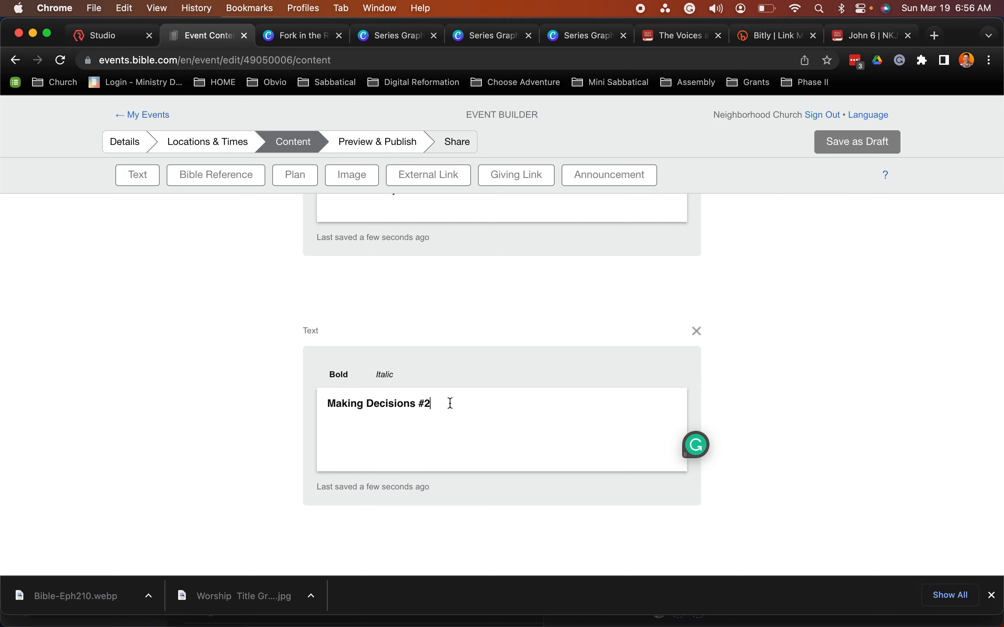
pyautogui.scroll(10, 451, 403)
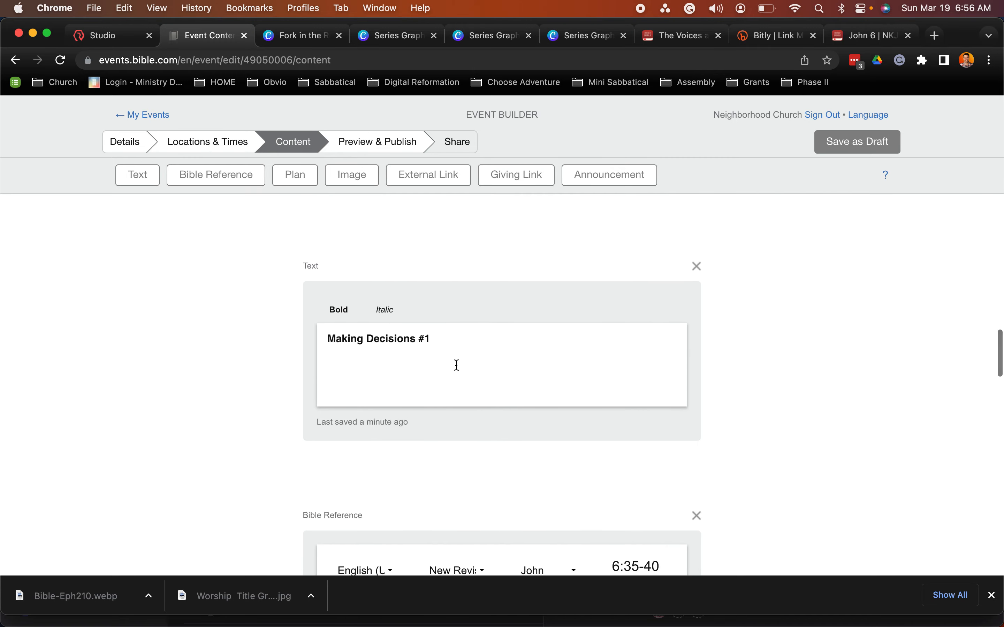
pyautogui.scroll(-10, 457, 363)
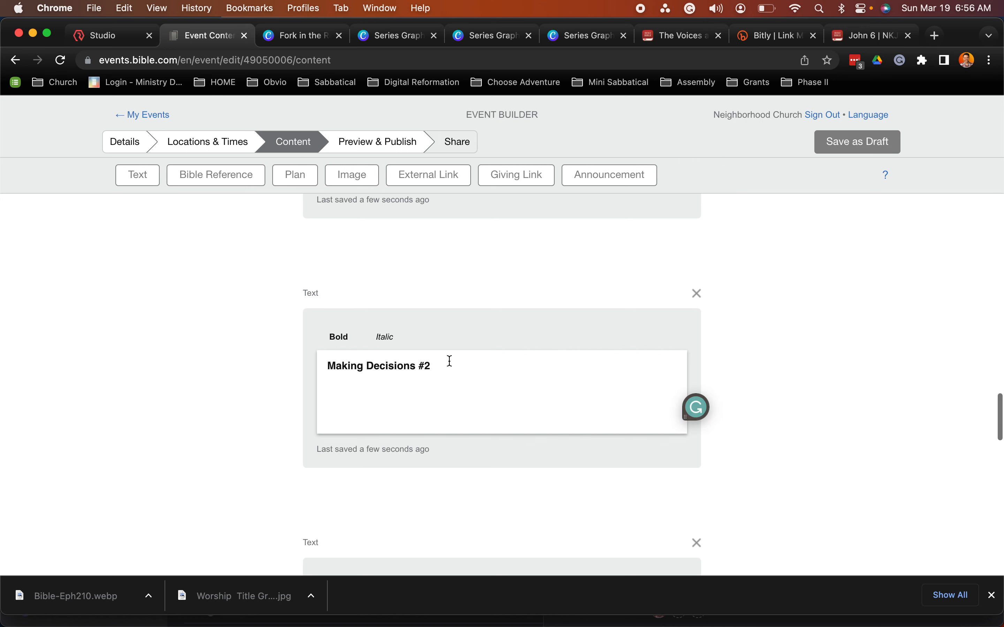
pyautogui.click(443, 366)
# Delete the "From the Teaching..." text module below the "Making Decisions #2" module.
pyautogui.scroll(-3, 455, 382)
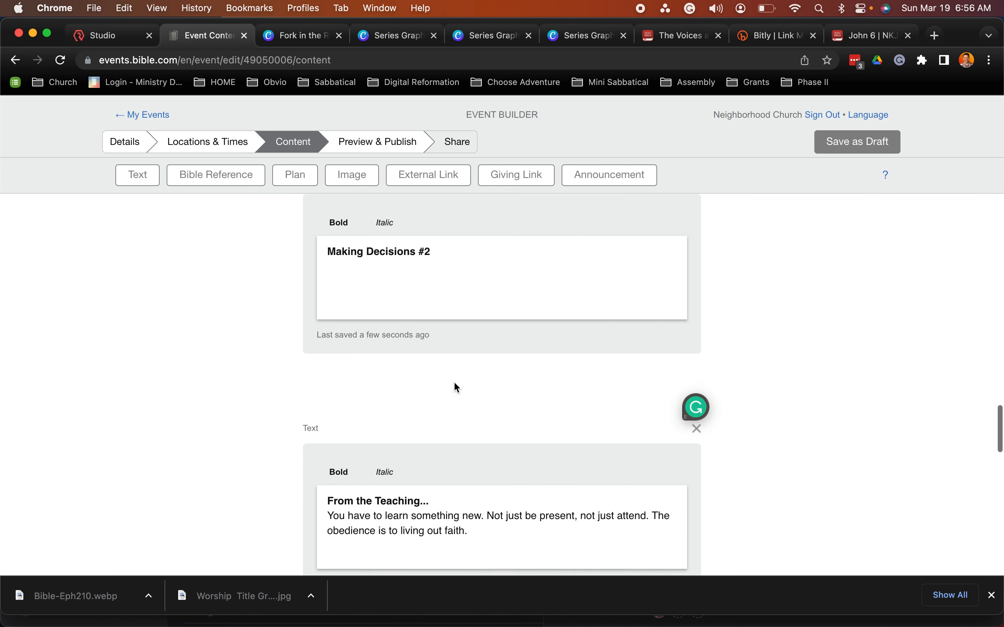
pyautogui.scroll(-4, 456, 386)
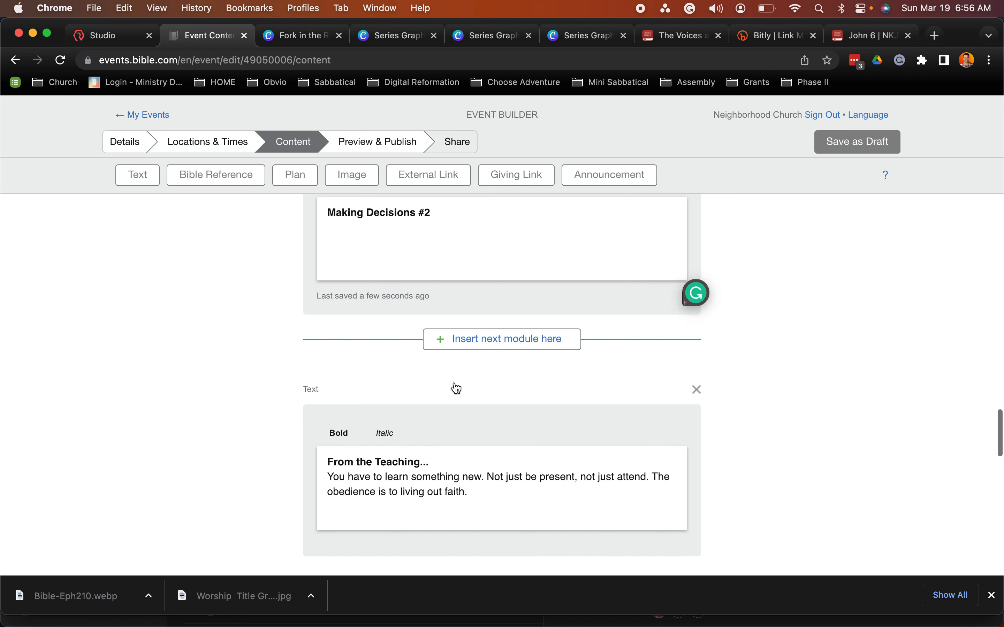
pyautogui.click(696, 318)
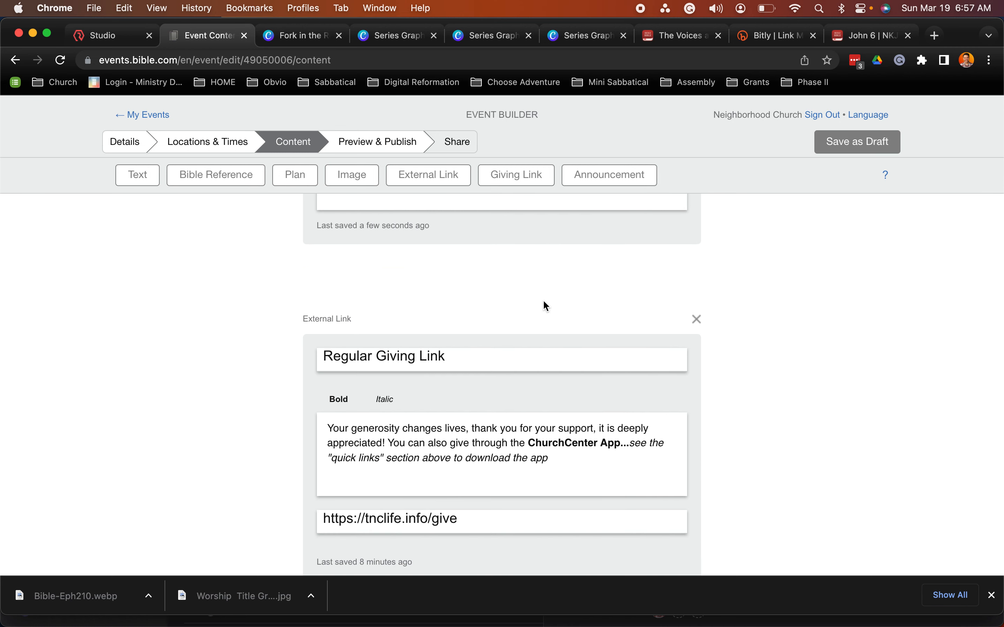
# Insert a new Bible Reference module directly above the Regular Giving Link module.
pyautogui.click(503, 275)
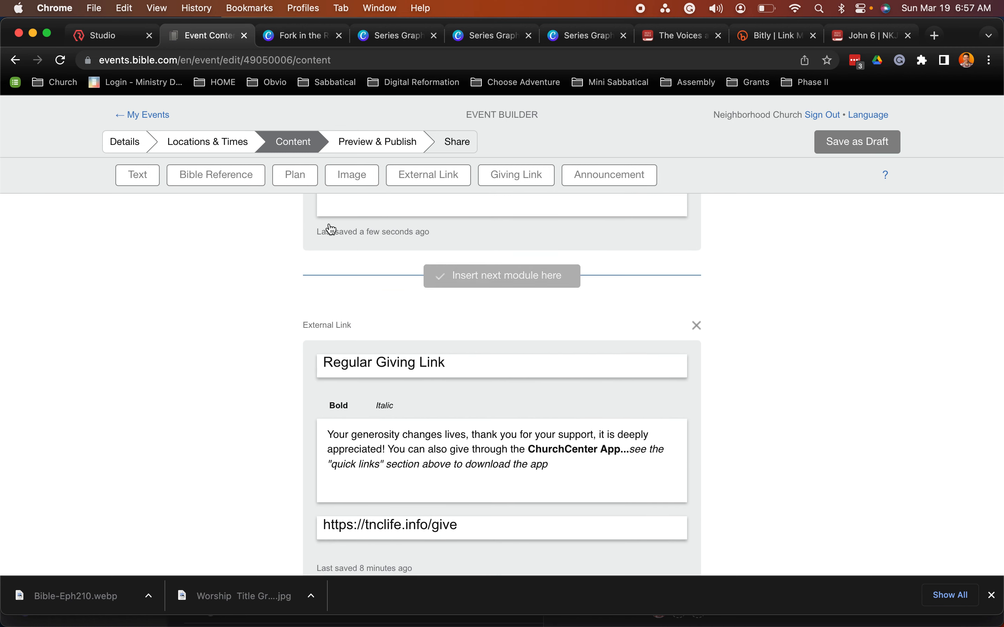
pyautogui.click(215, 179)
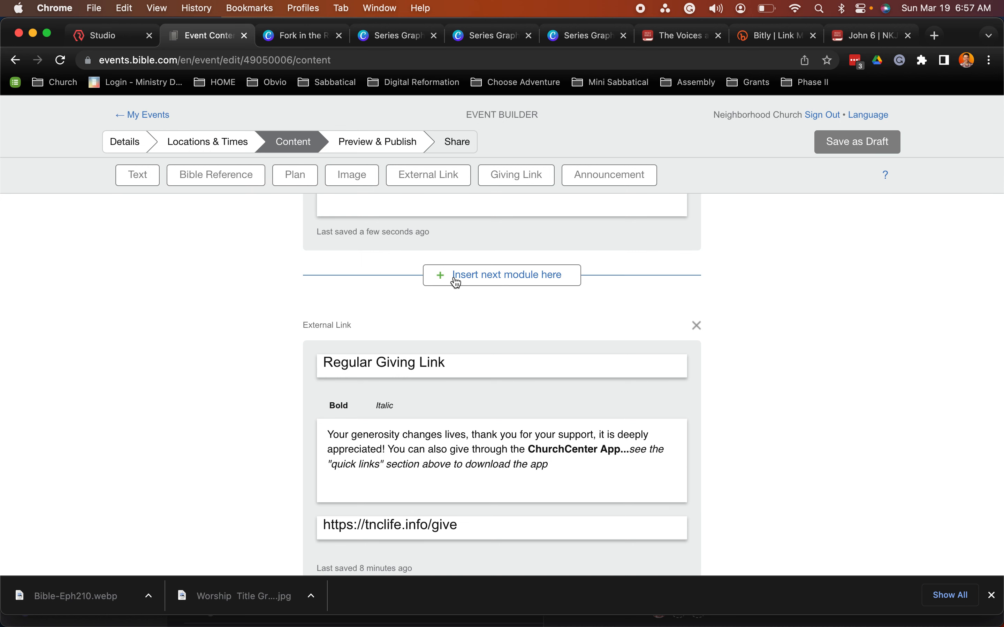
pyautogui.click(456, 282)
pyautogui.click(239, 181)
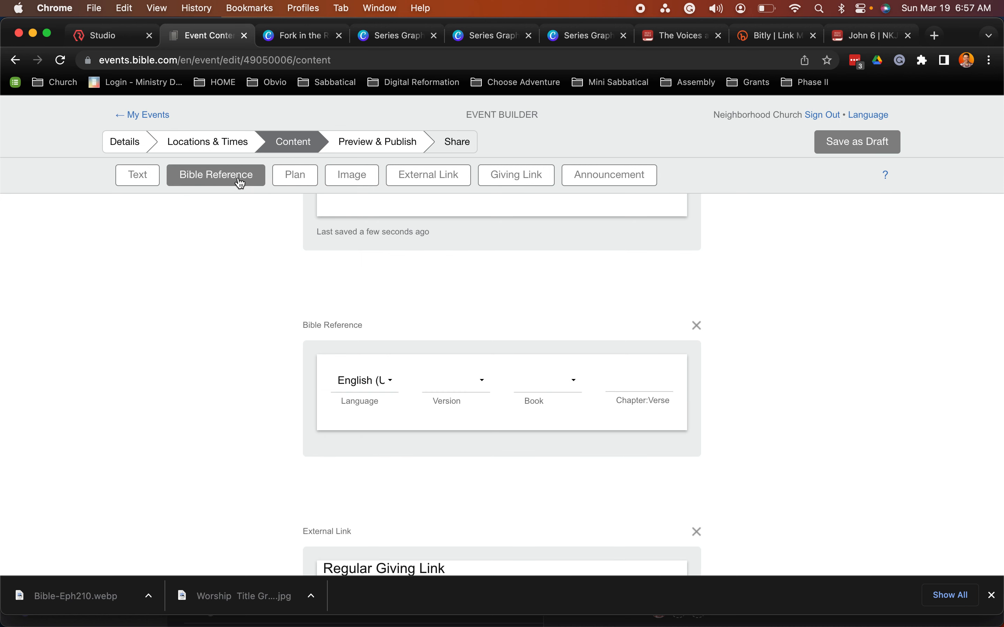
# Set the new Bible reference to the New Revised Standard Version, book of John, and begin the chapter and verse with 7:.
pyautogui.click(450, 378)
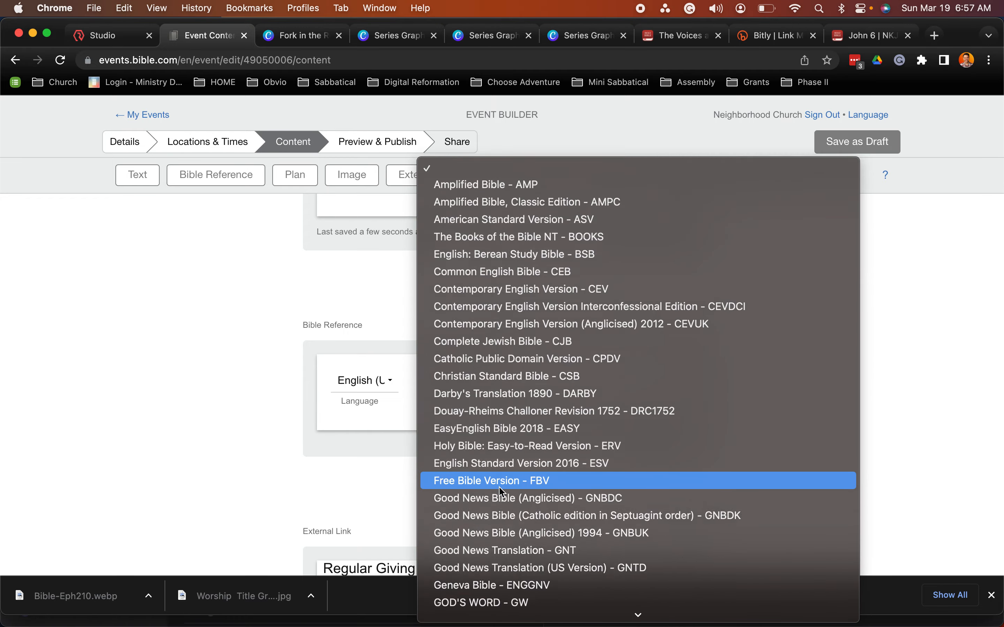
pyautogui.scroll(-10, 502, 492)
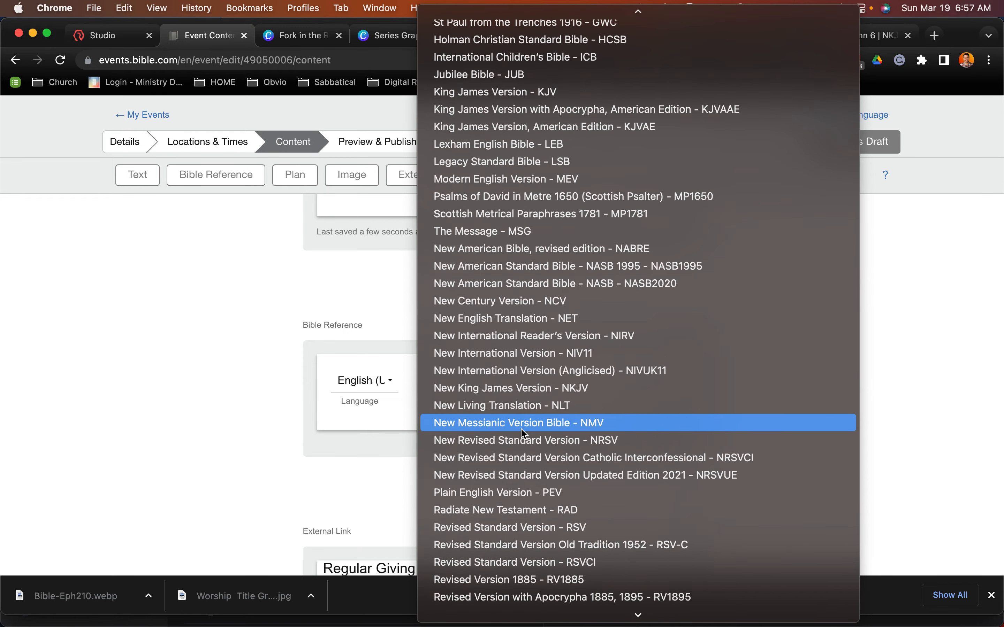
pyautogui.click(524, 440)
pyautogui.click(546, 386)
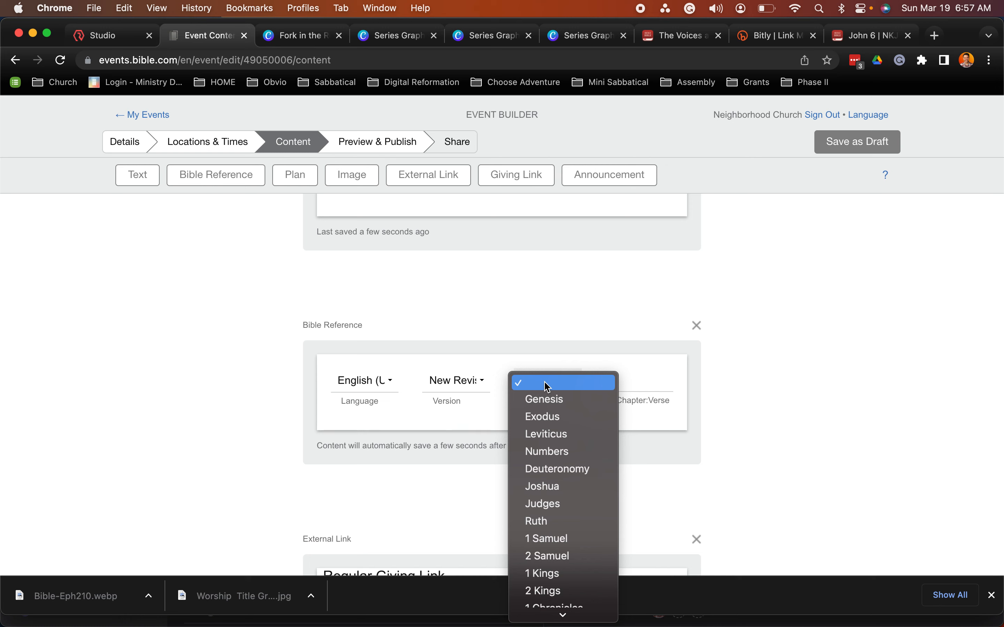
pyautogui.scroll(-15, 558, 477)
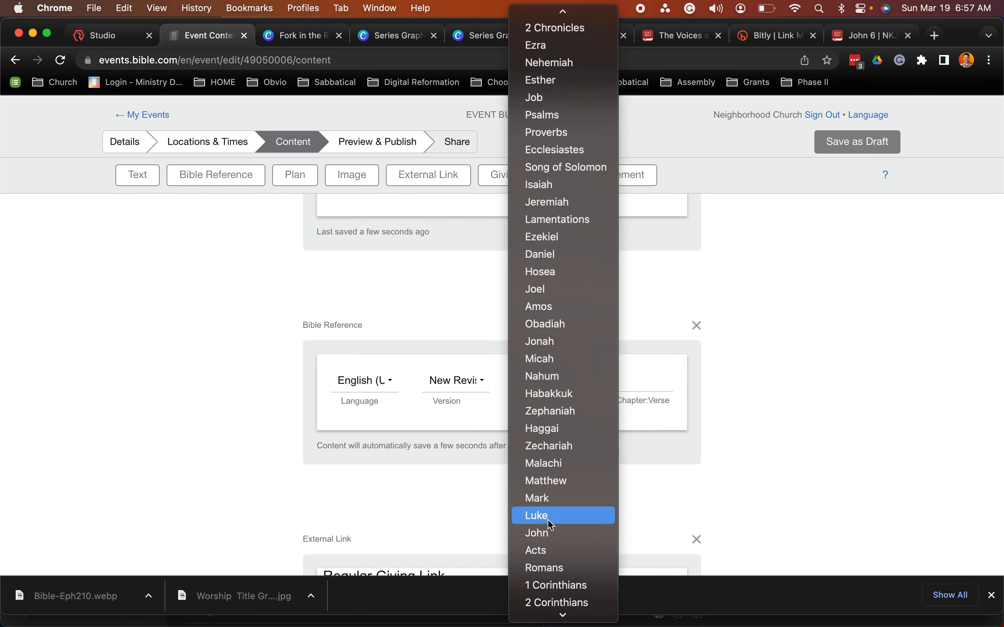
pyautogui.click(549, 536)
pyautogui.click(621, 375)
pyautogui.write('7')
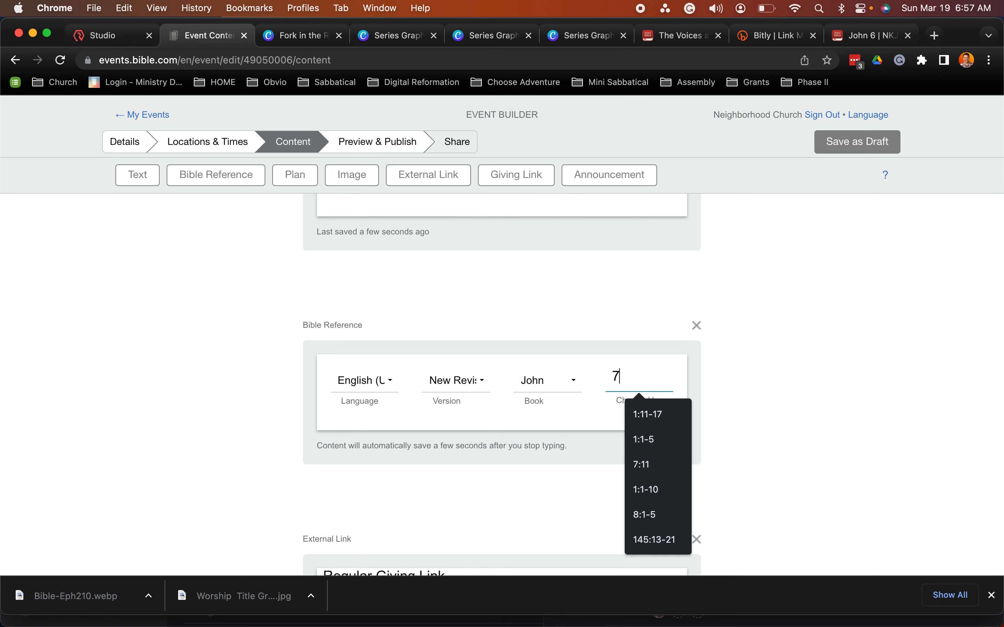
pyautogui.write(':')
# Look up the opening passage of John 7 on the YouVersion Bible page and complete the event's reference as 7:1-9.
pyautogui.click(871, 36)
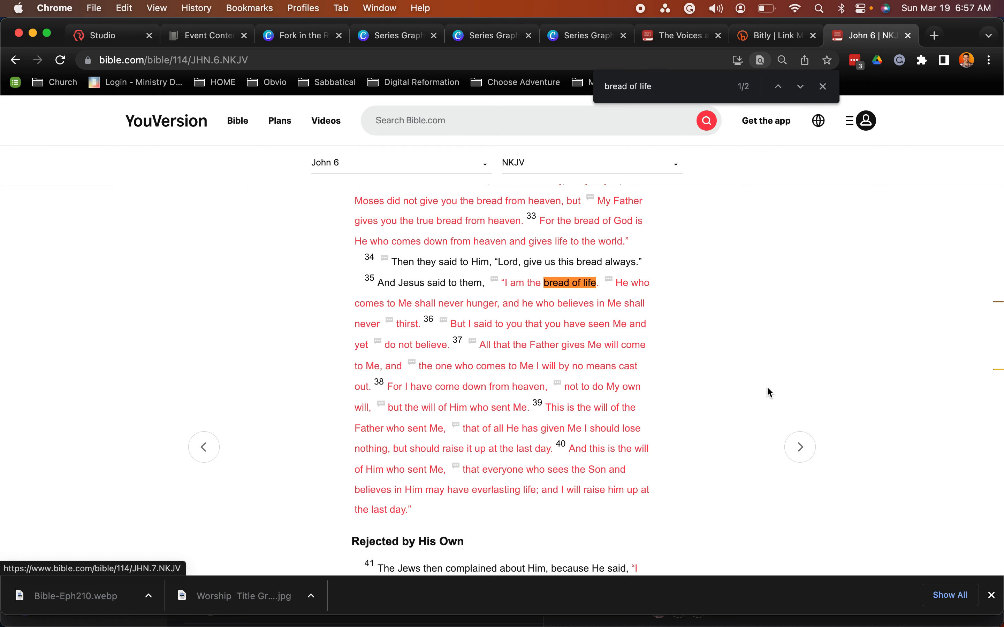
pyautogui.click(800, 448)
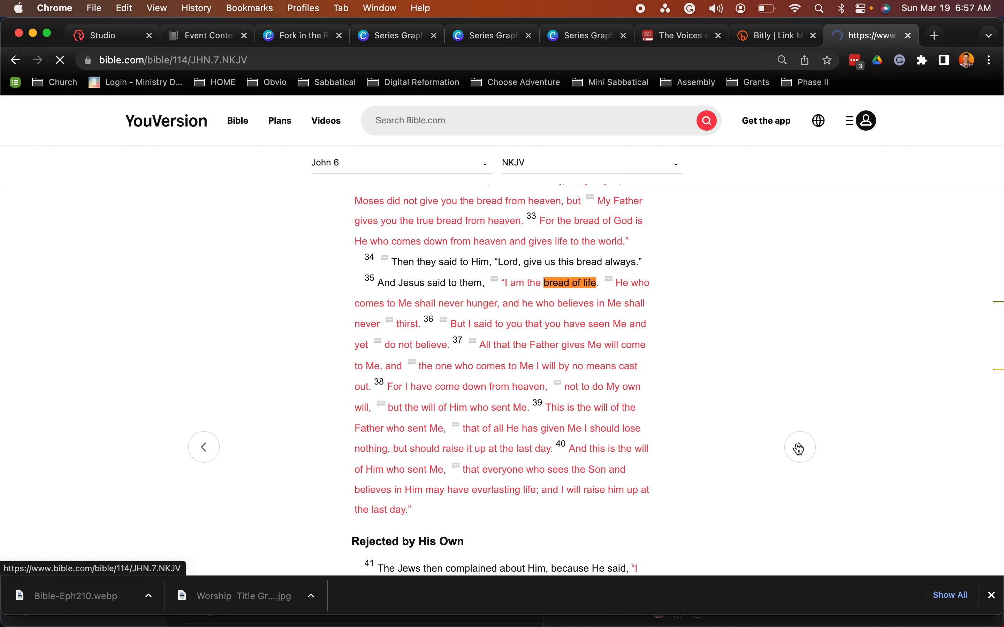
pyautogui.scroll(-1, 534, 317)
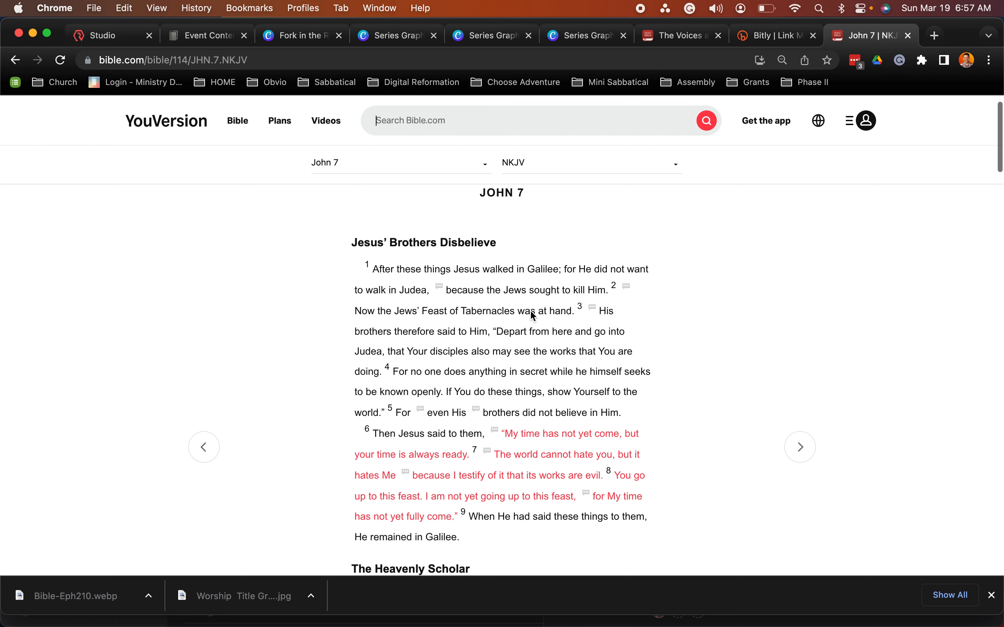
pyautogui.scroll(-2, 448, 211)
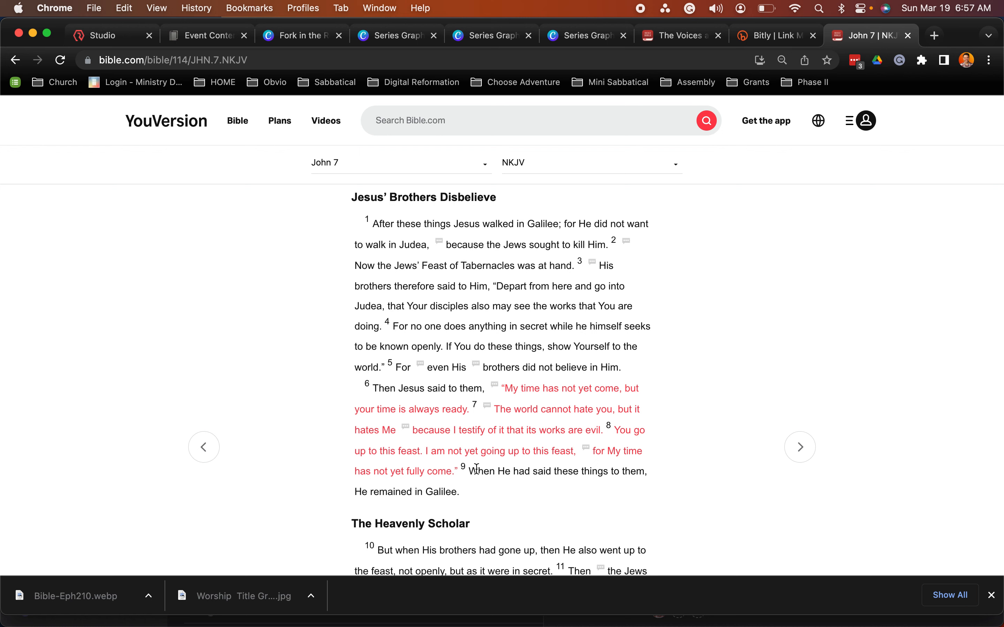
pyautogui.scroll(-2, 476, 465)
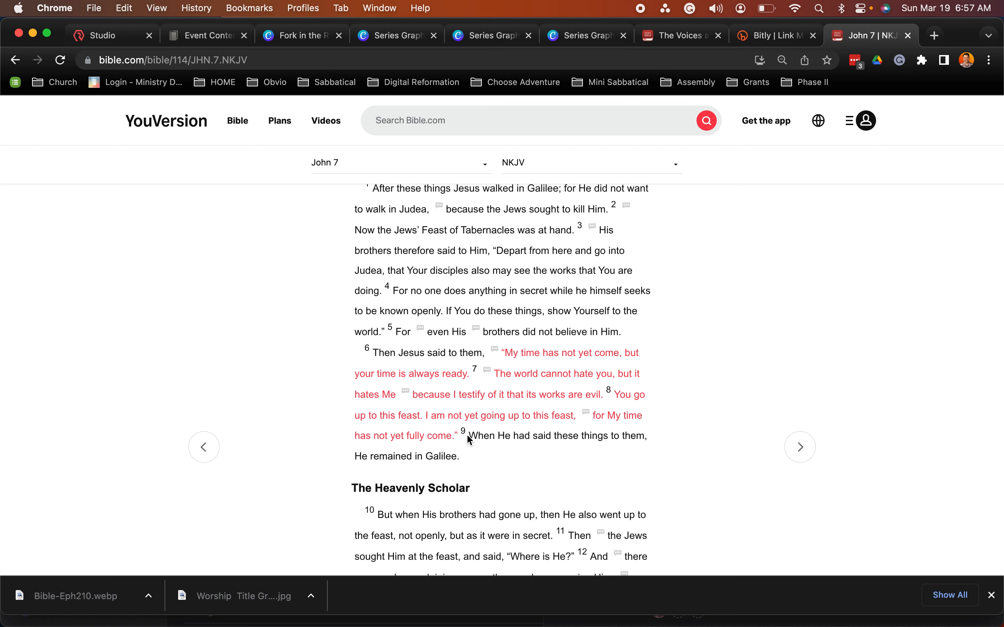
pyautogui.scroll(2, 449, 392)
pyautogui.click(780, 39)
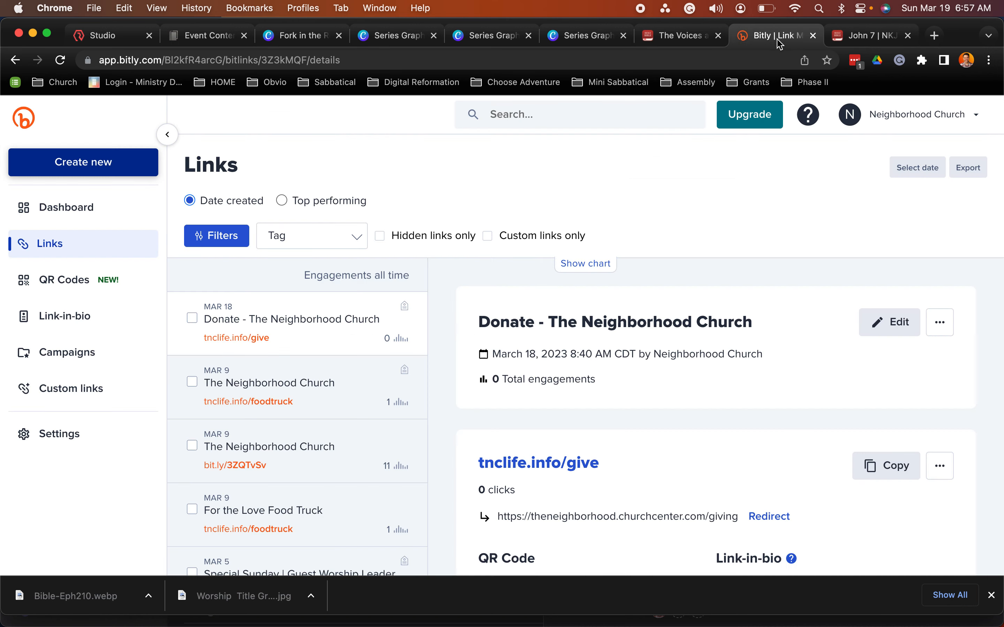
pyautogui.click(207, 35)
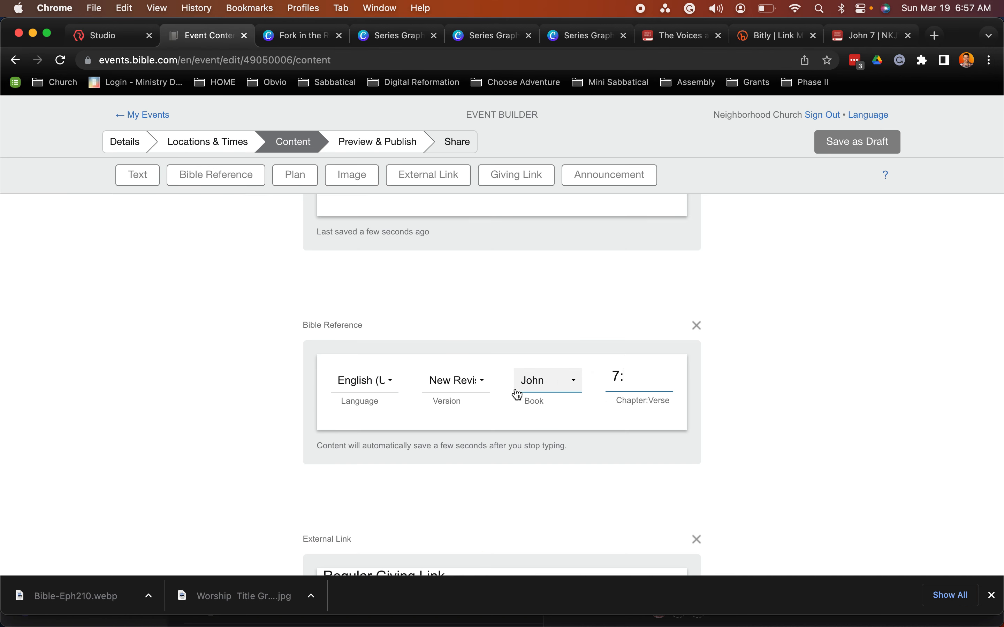
pyautogui.write('1-9')
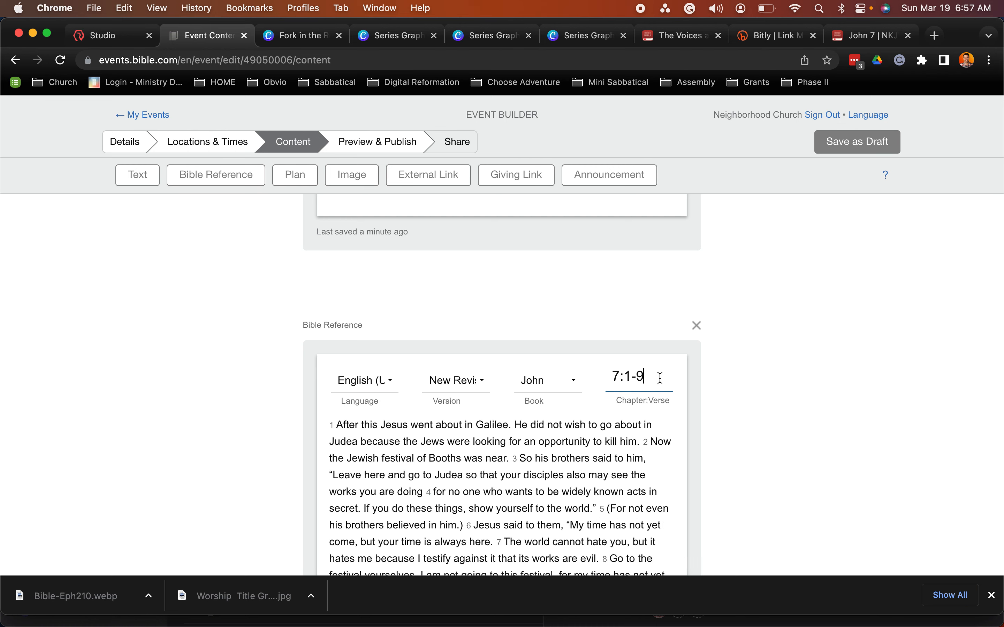
# Add a text module below the John 7:1-9 reference with the bold heading "Making Decisions #3".
pyautogui.scroll(-5, 544, 404)
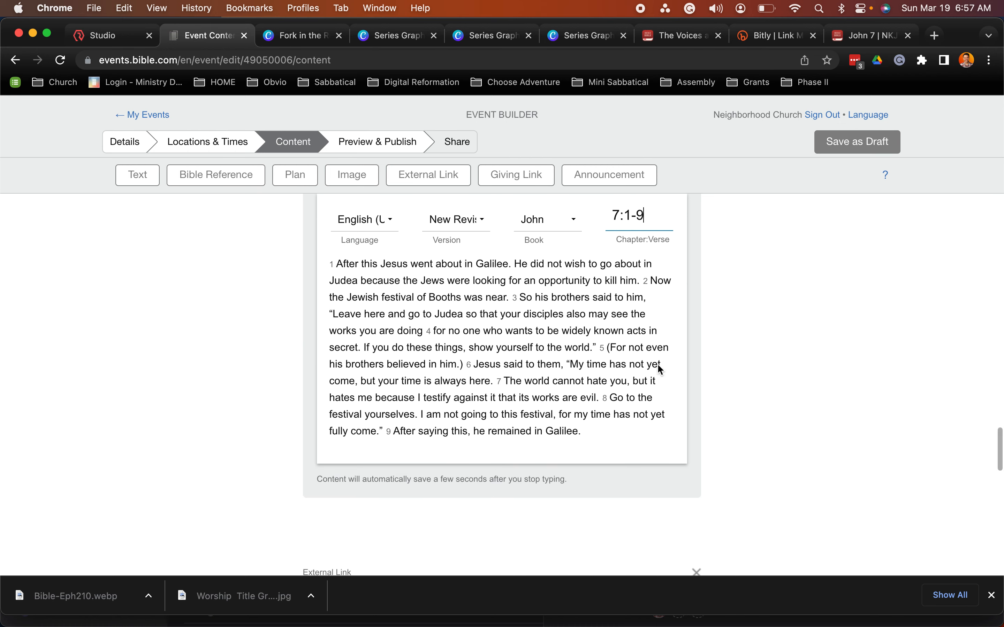
pyautogui.scroll(-4, 674, 349)
pyautogui.click(537, 326)
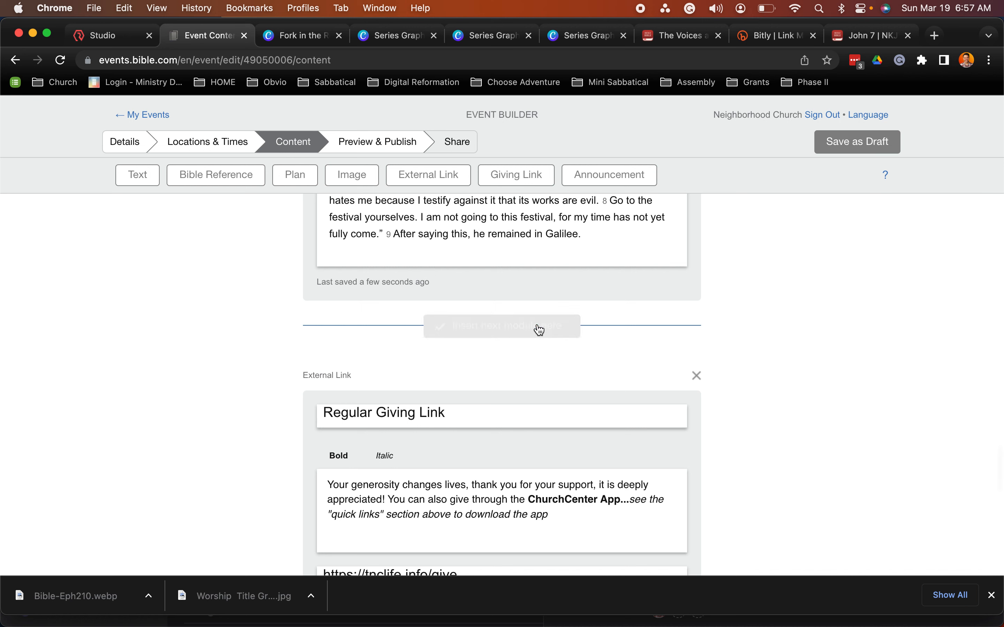
pyautogui.click(139, 178)
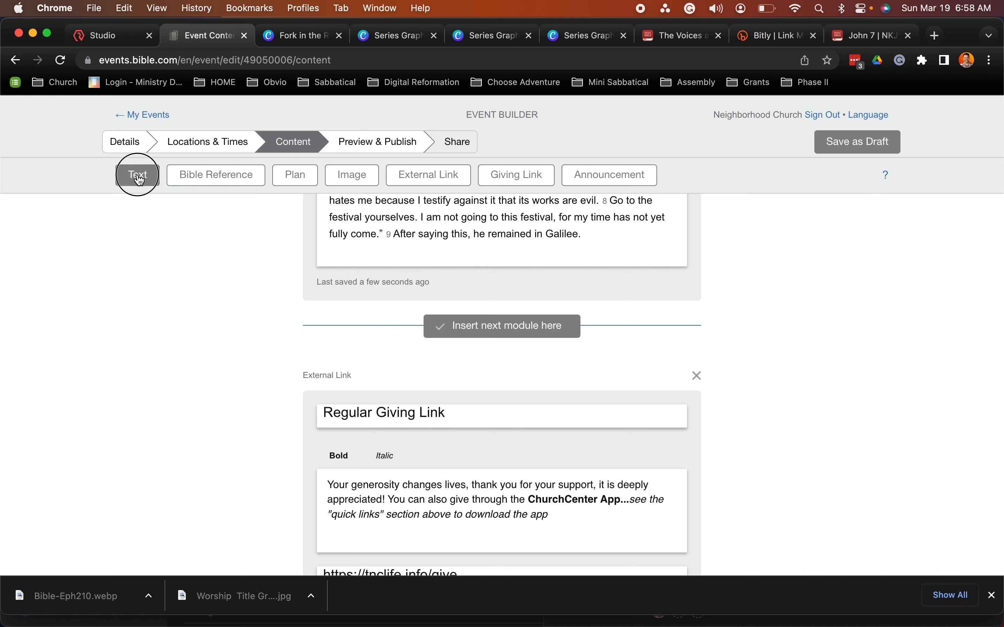
pyautogui.click(396, 455)
pyautogui.write('Ma')
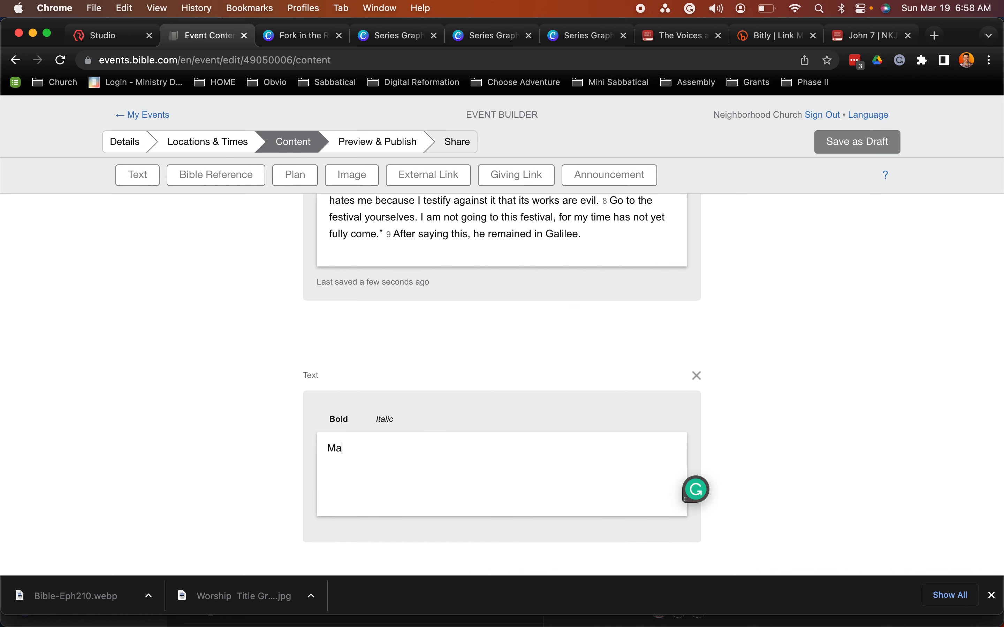
pyautogui.write('king Decisions #3')
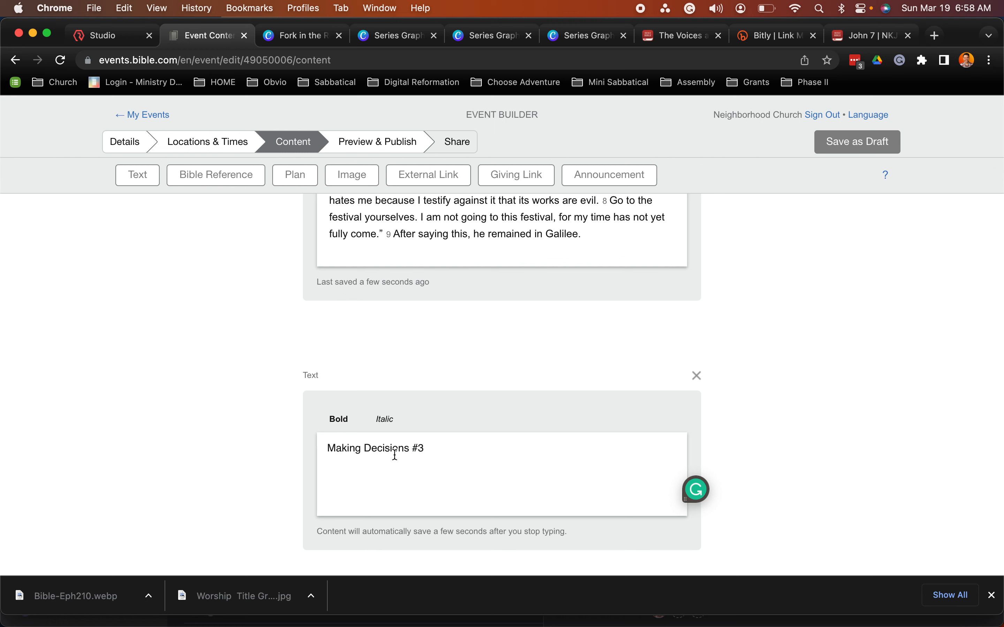
pyautogui.press('super+a')
pyautogui.press('super+b')
pyautogui.click(785, 441)
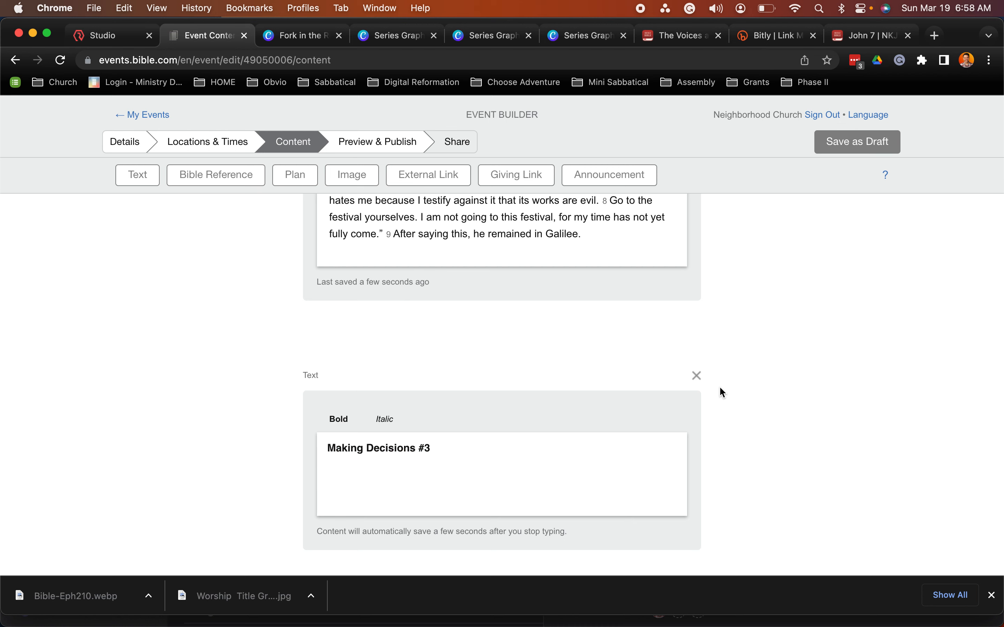
# Check the event's current reading plan module and read through day 2 of The Voices and the Choices plan on YouVersion.
pyautogui.scroll(-10, 720, 389)
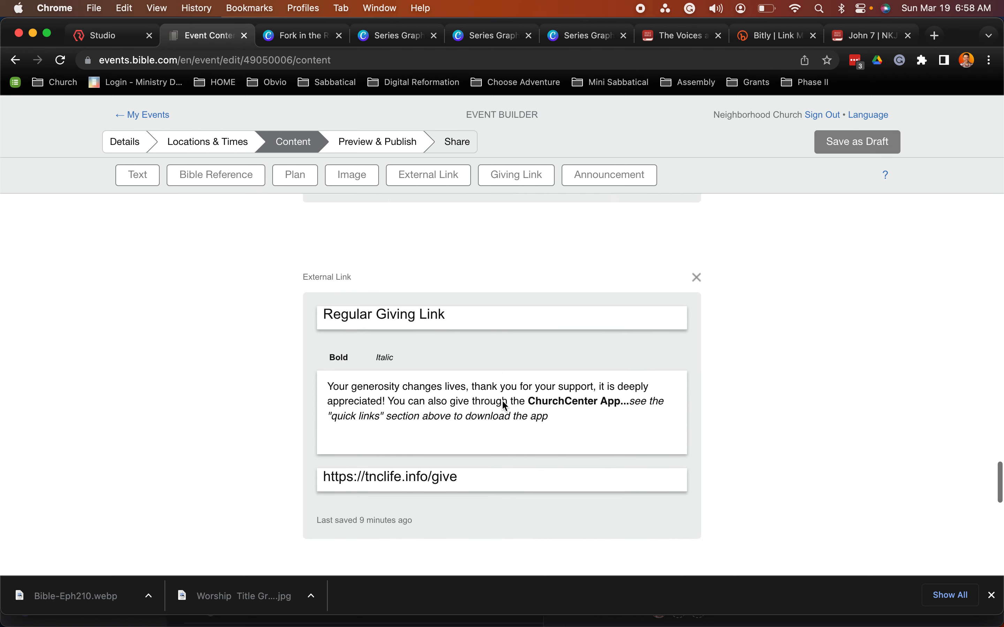
pyautogui.scroll(-10, 502, 399)
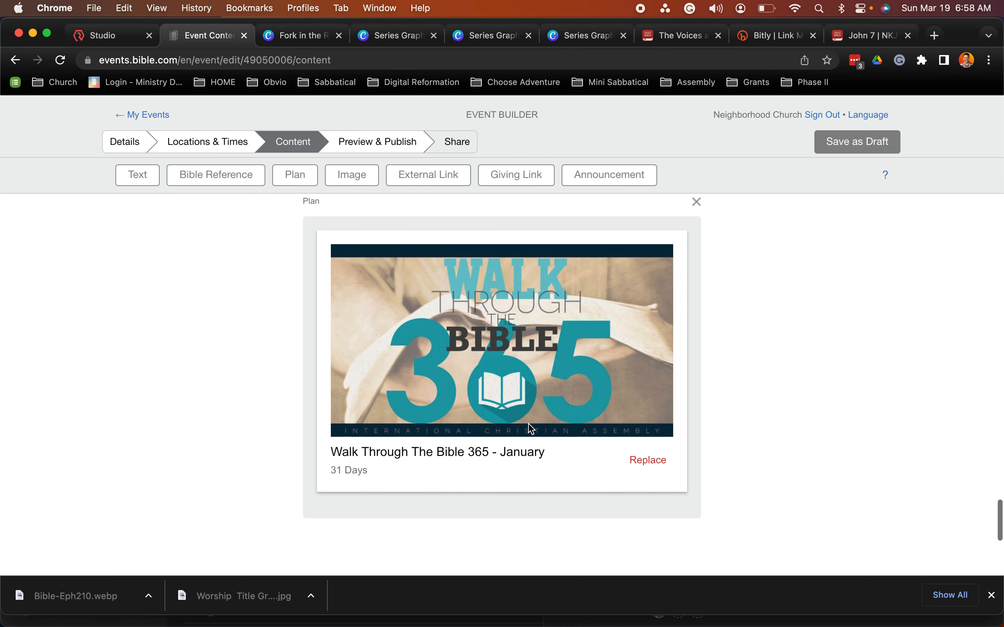
pyautogui.scroll(-1, 531, 429)
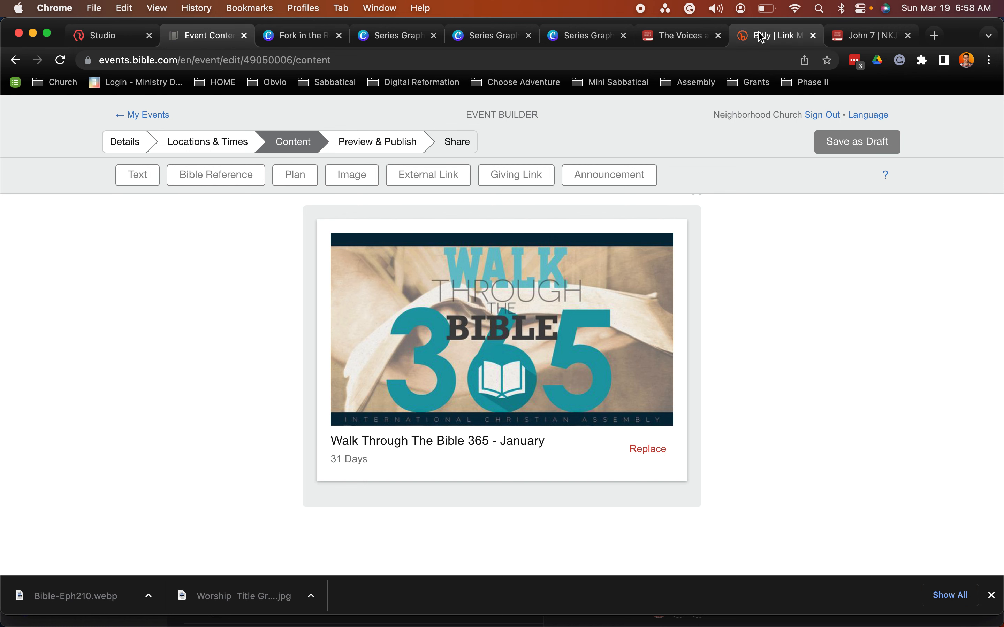
pyautogui.click(674, 36)
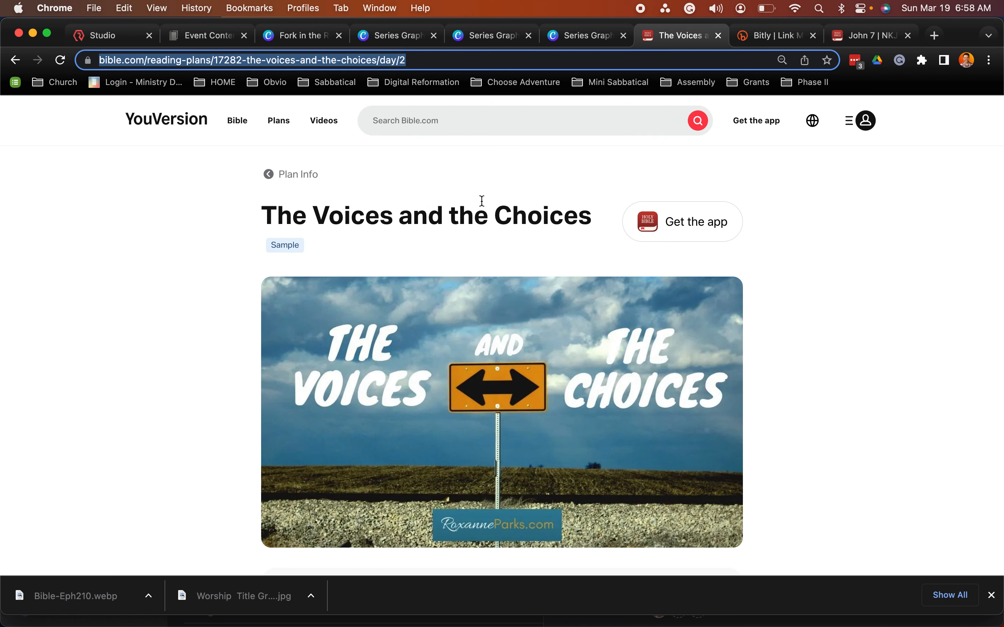
pyautogui.scroll(-6, 635, 287)
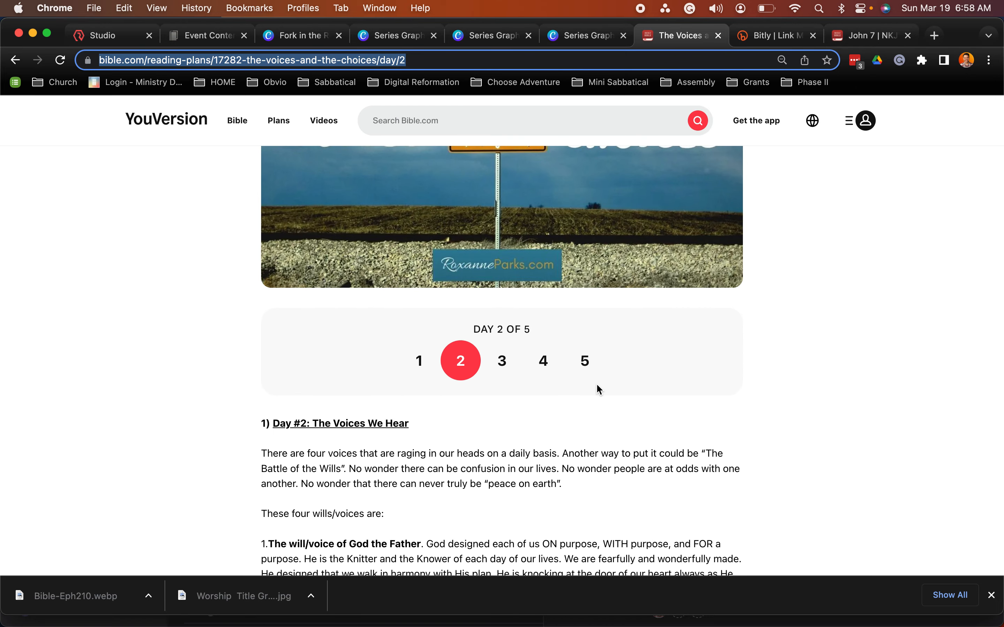
pyautogui.scroll(-1, 600, 390)
pyautogui.scroll(-1, 505, 407)
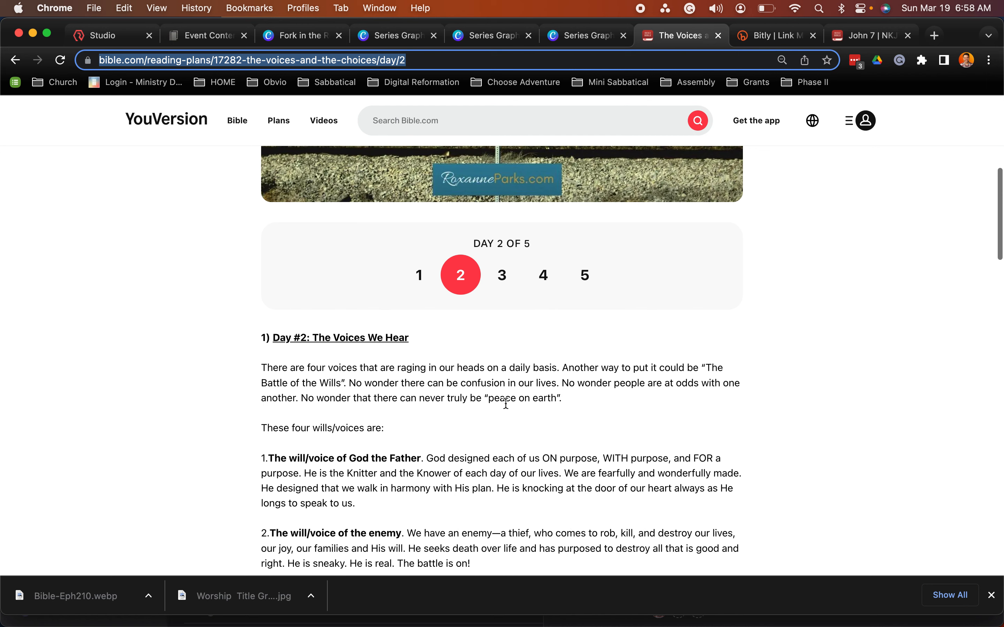
pyautogui.scroll(2, 507, 415)
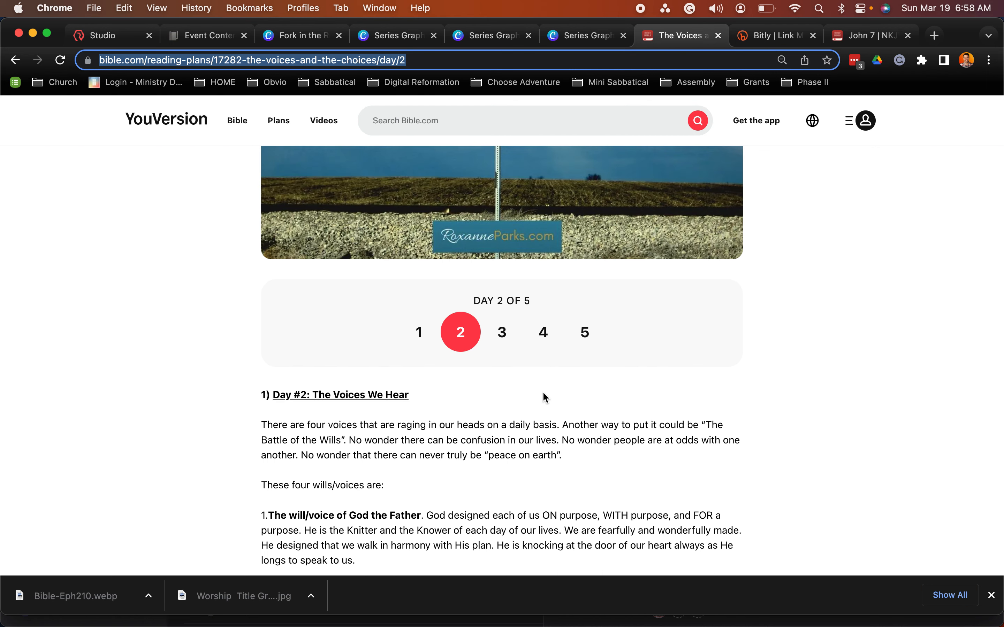
pyautogui.scroll(-5, 542, 399)
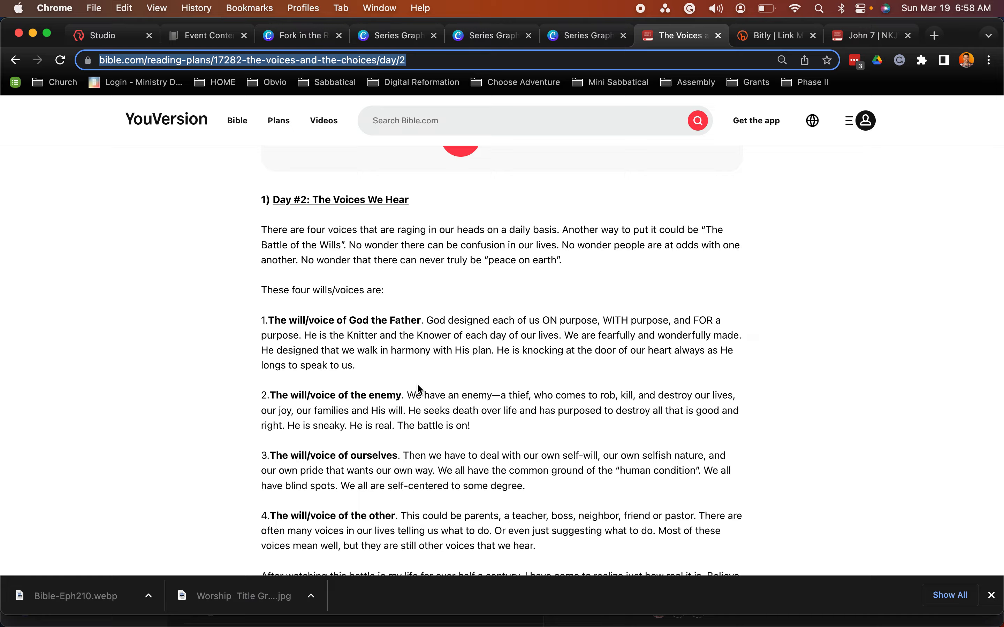
pyautogui.scroll(-7, 419, 388)
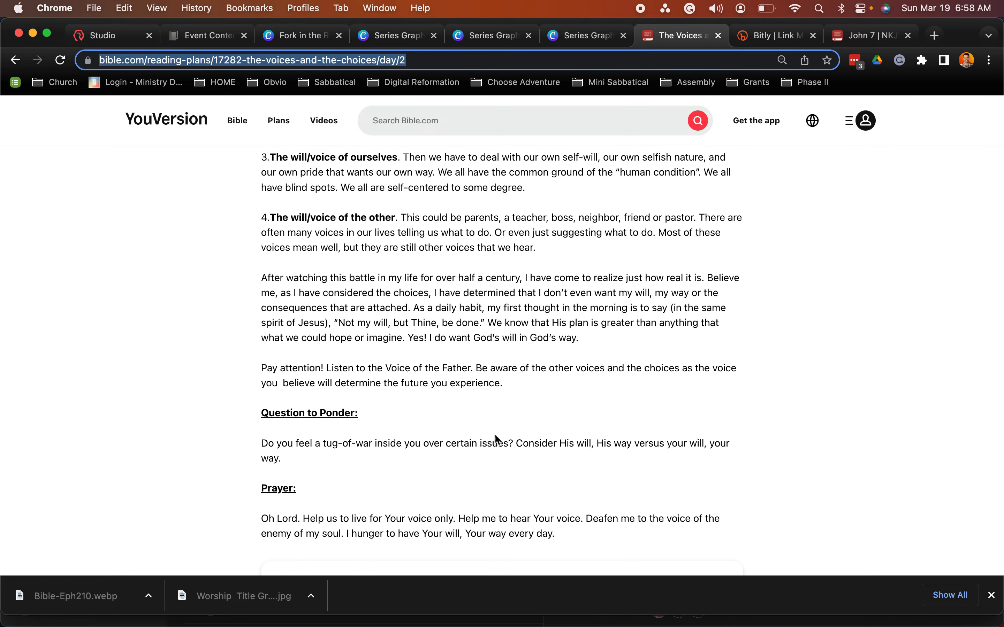
pyautogui.scroll(15, 494, 433)
pyautogui.click(764, 42)
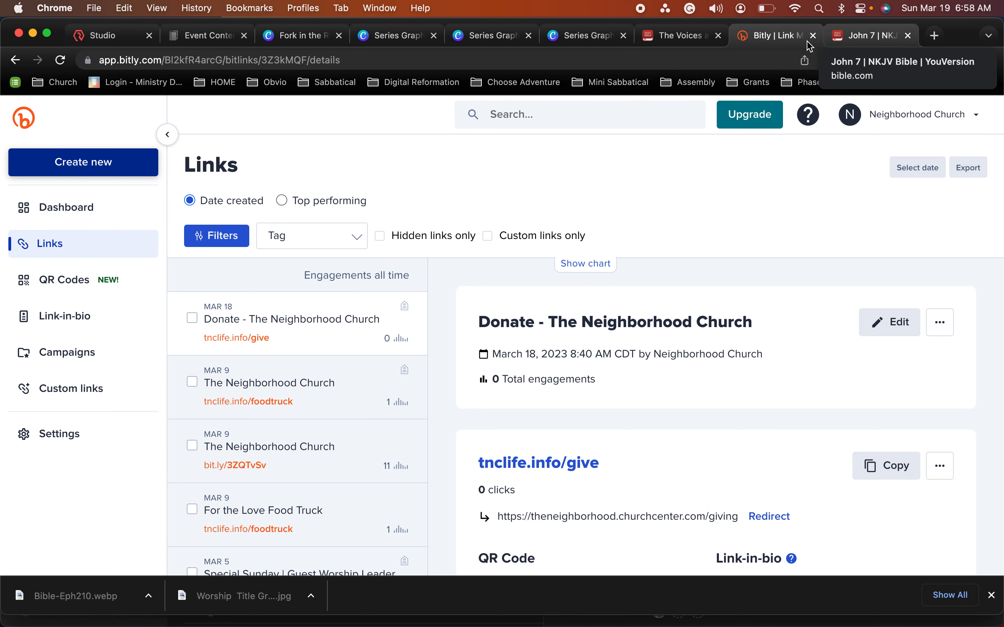
# Replace the event's Walk Through The Bible 365 reading plan with the 5-day plan The Voices and the Choices.
pyautogui.click(213, 35)
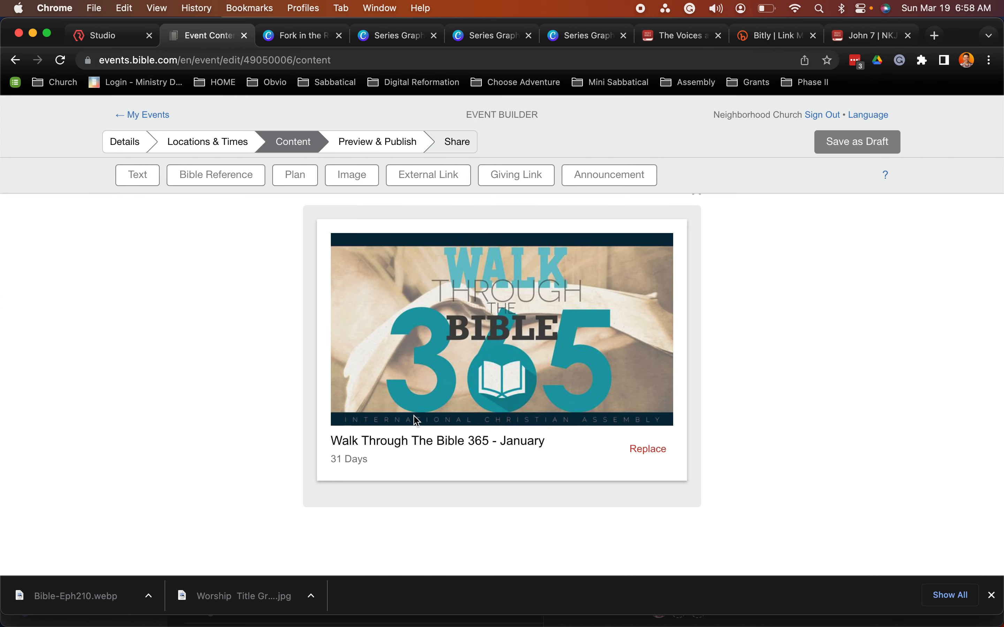
pyautogui.click(648, 449)
pyautogui.click(430, 241)
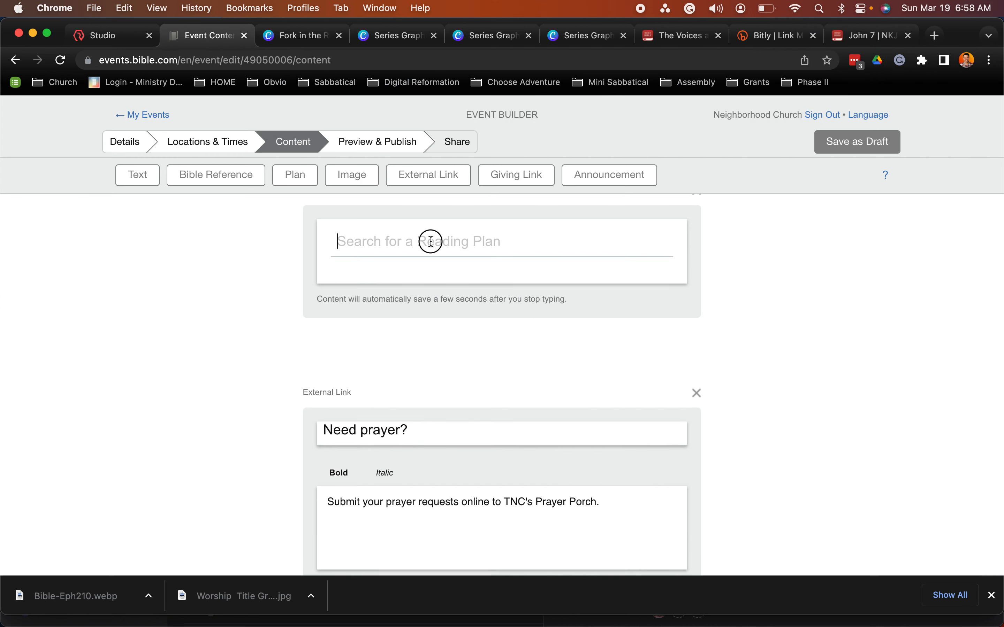
pyautogui.write('Voies an')
pyautogui.press('BackSpace')
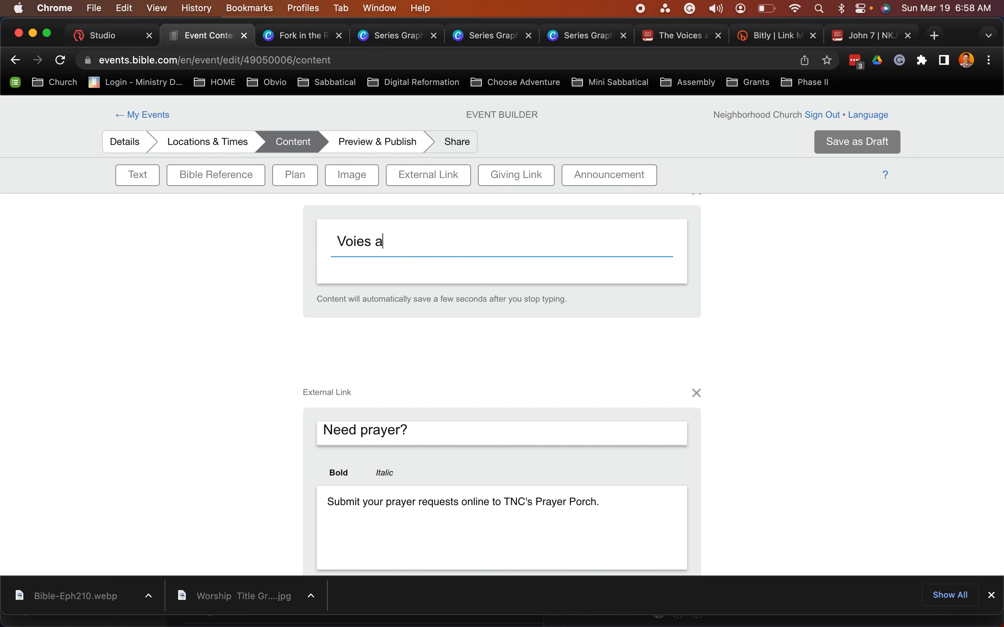
pyautogui.write('and cho')
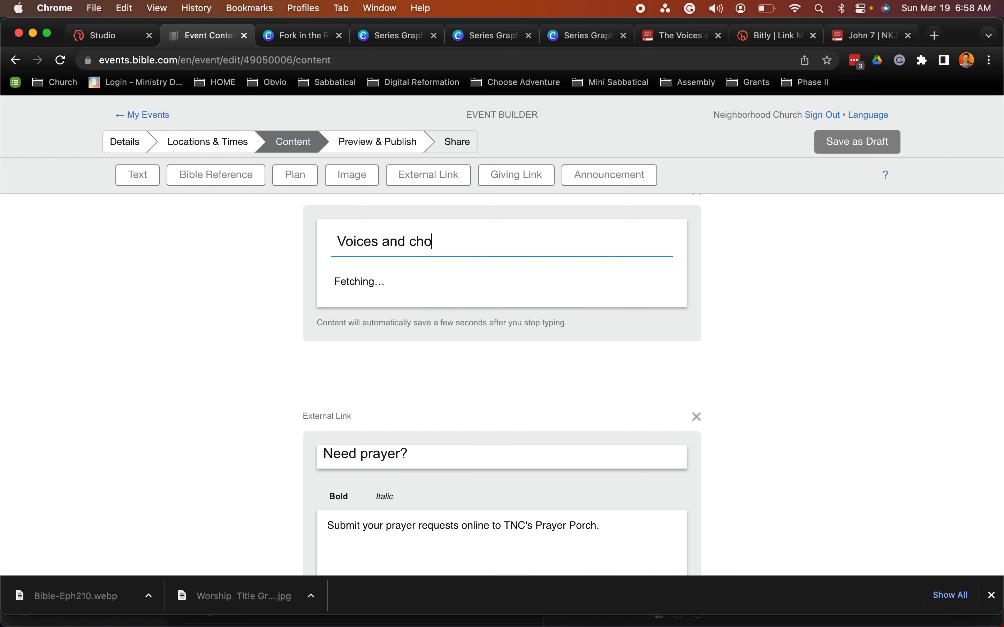
pyautogui.write('ices')
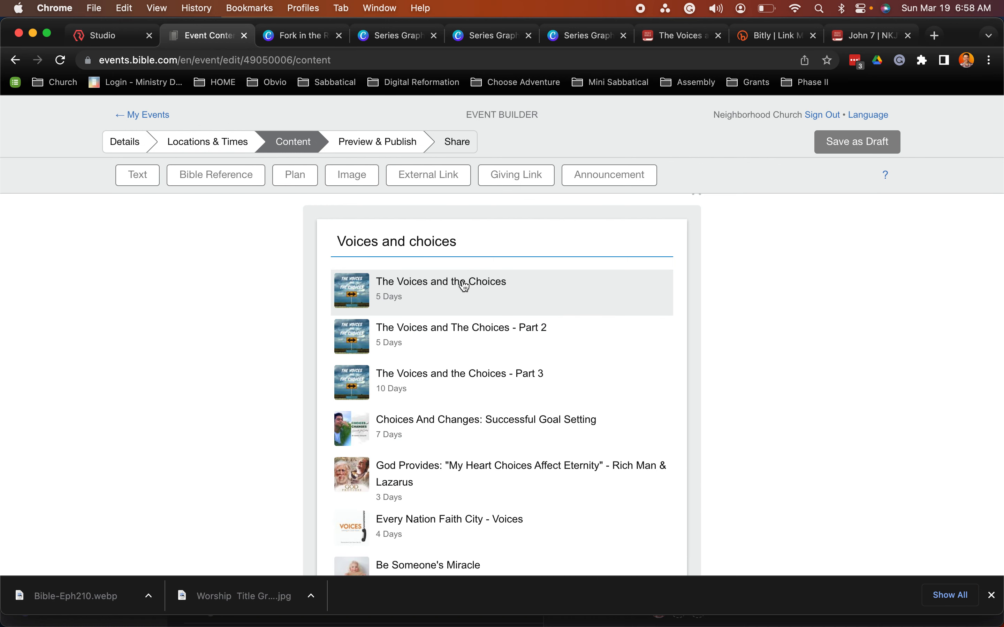
pyautogui.click(467, 297)
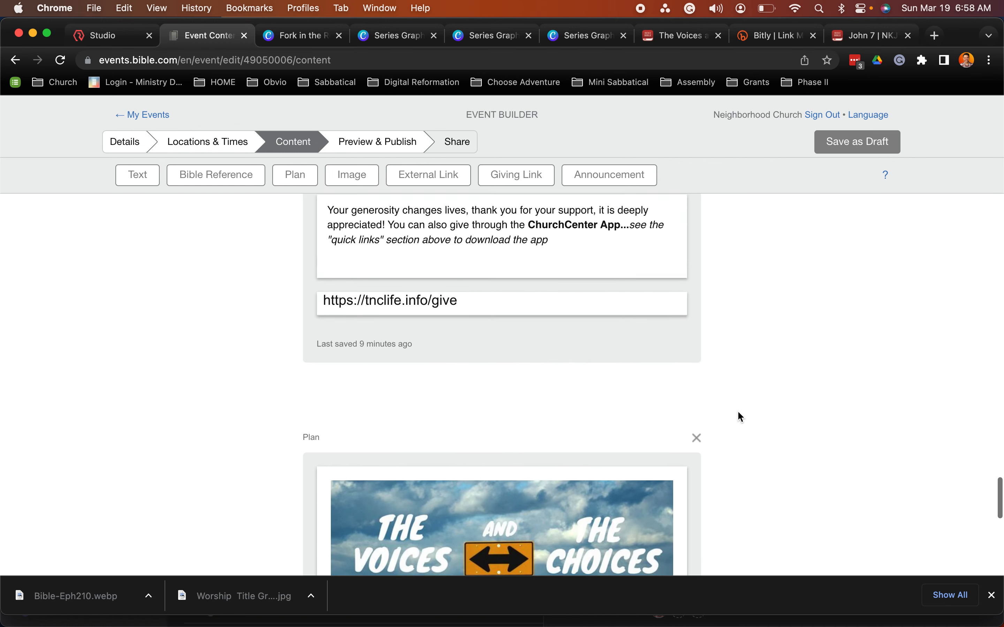
# Proceed to the event preview and review its modules from the series graphic through the reading plan.
pyautogui.scroll(-10, 738, 410)
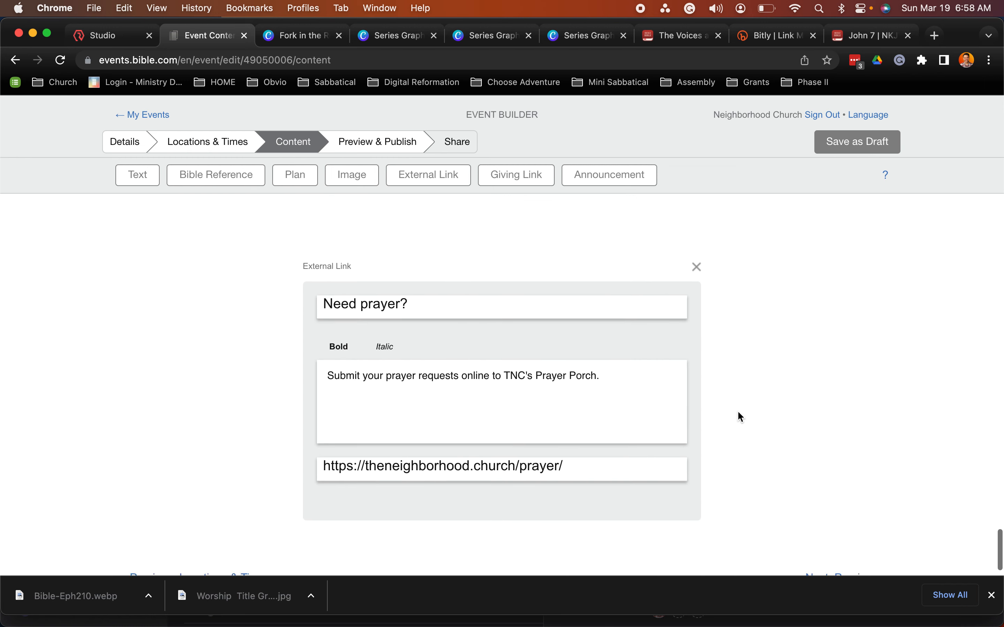
pyautogui.click(821, 540)
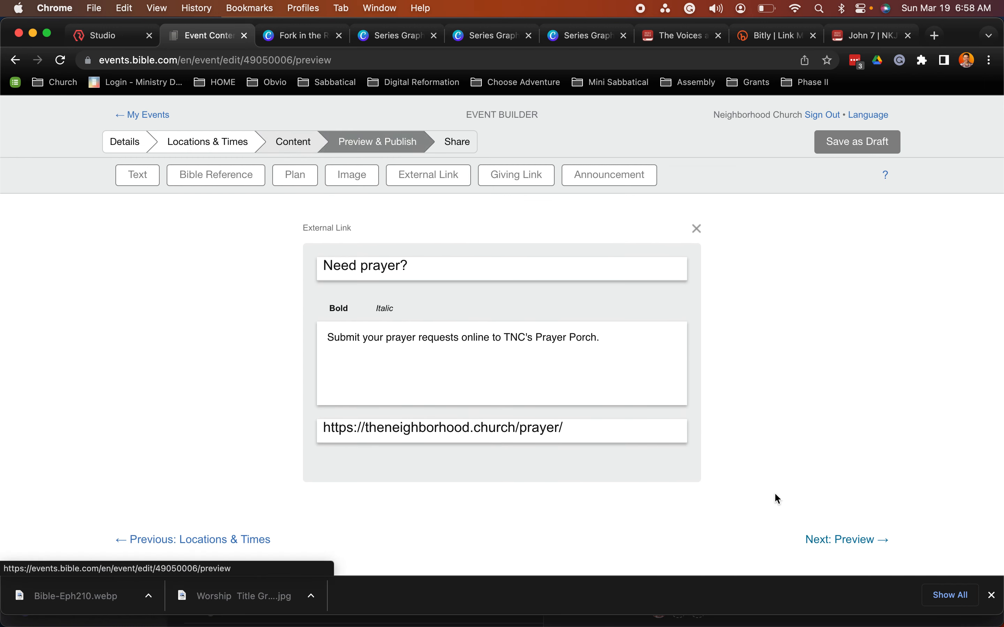
pyautogui.scroll(10, 742, 376)
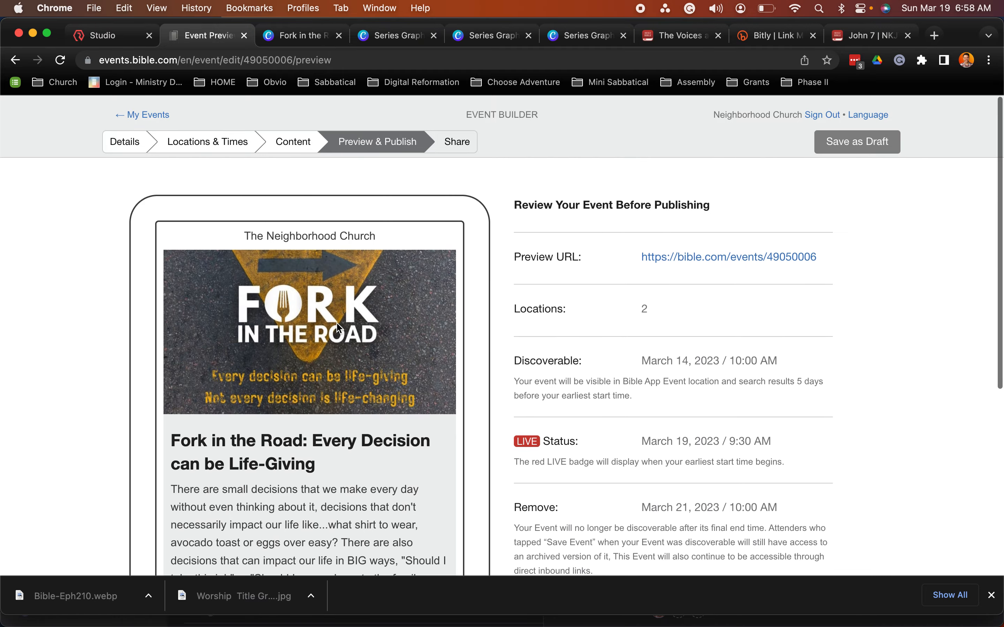
pyautogui.scroll(-15, 326, 263)
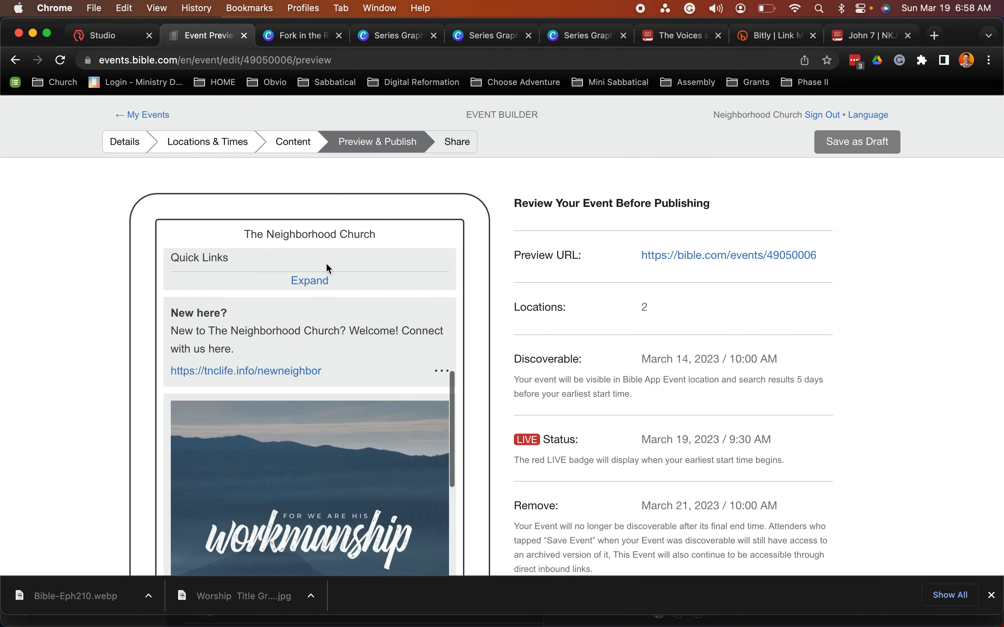
pyautogui.scroll(-10, 326, 264)
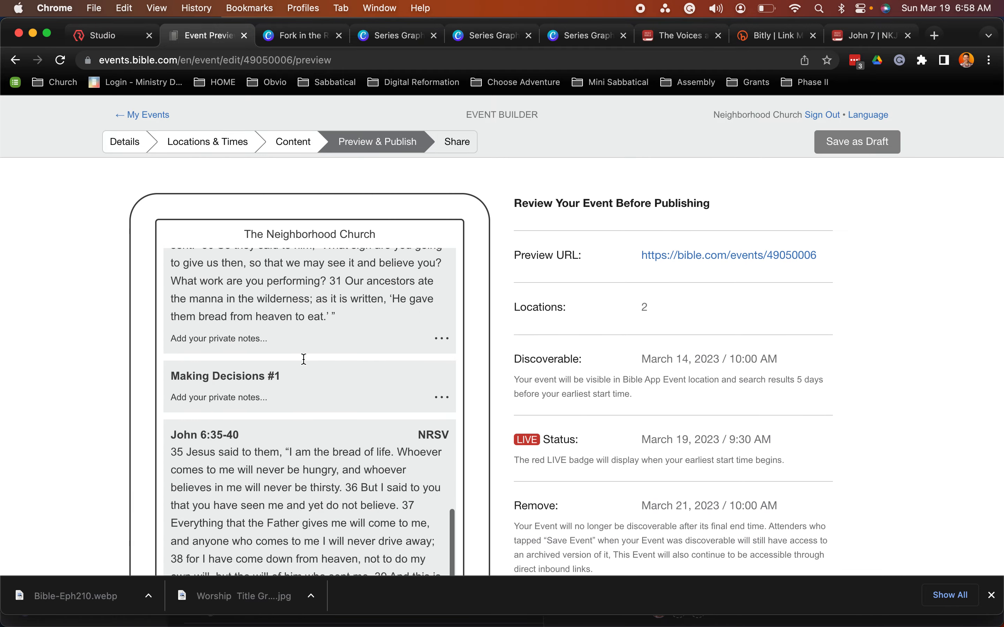
pyautogui.scroll(-15, 304, 359)
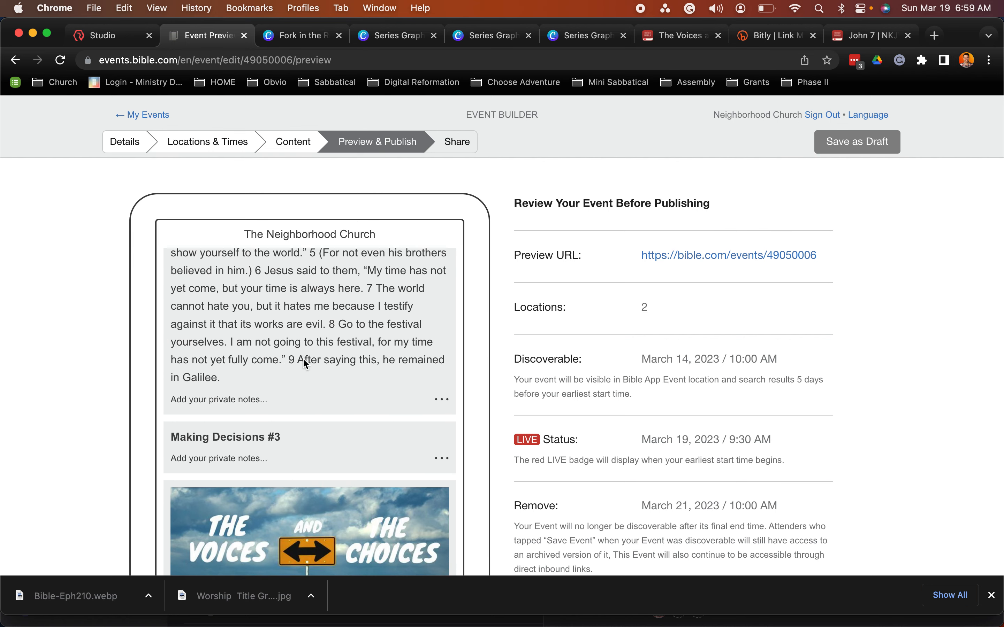
pyautogui.scroll(-5, 303, 359)
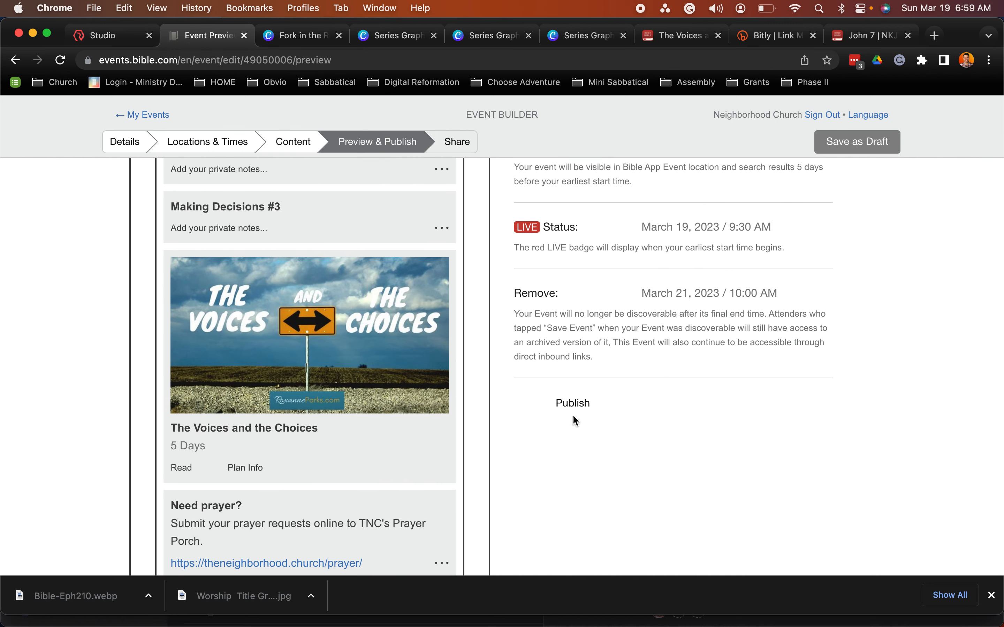
# Review the event's locations and dates, publish the event, and copy its share link.
pyautogui.scroll(7, 692, 419)
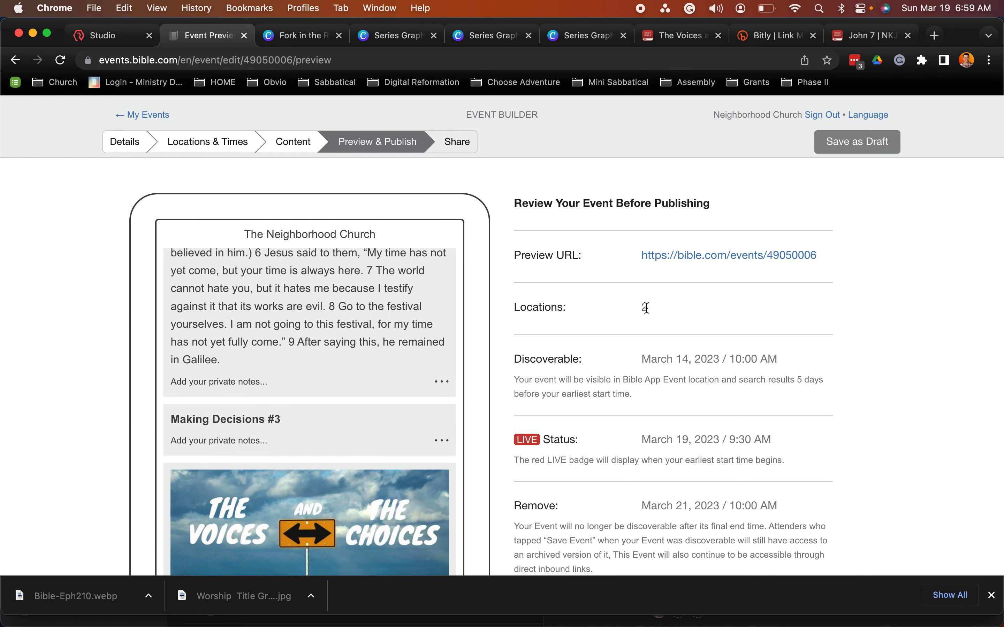
pyautogui.scroll(-3, 683, 315)
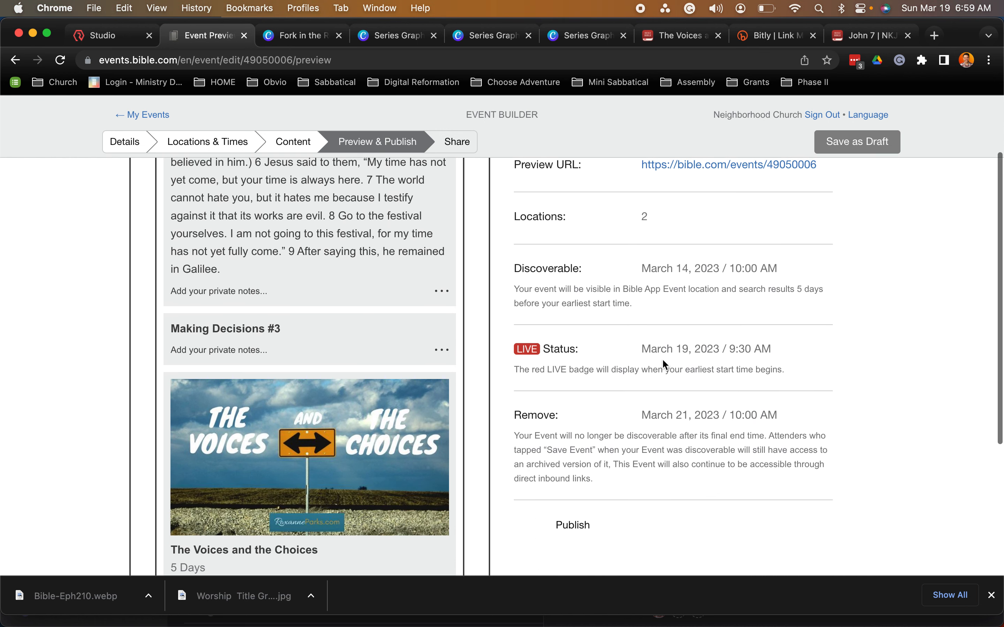
pyautogui.scroll(-3, 681, 421)
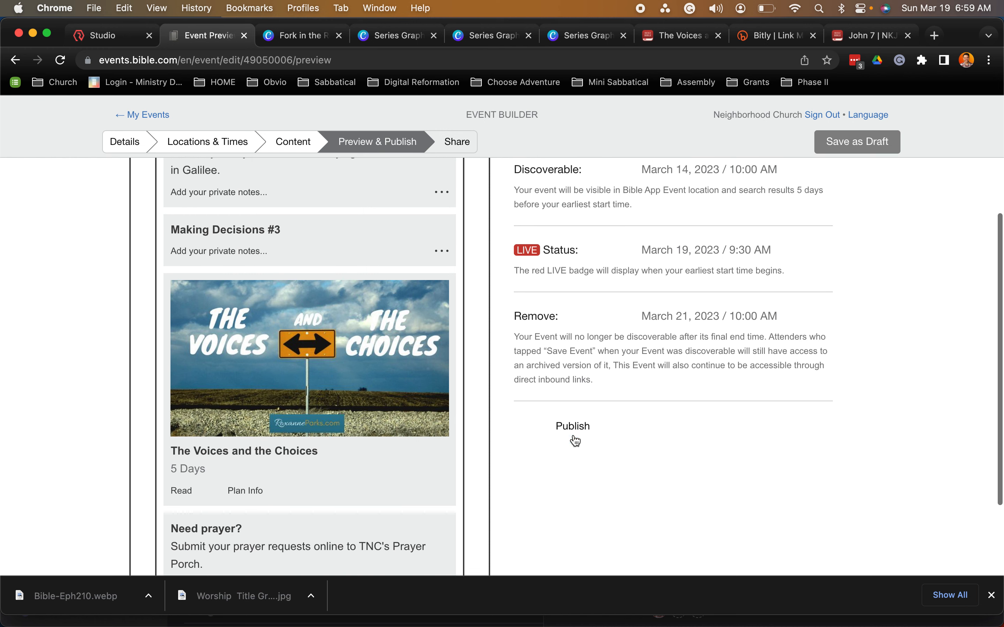
pyautogui.click(568, 428)
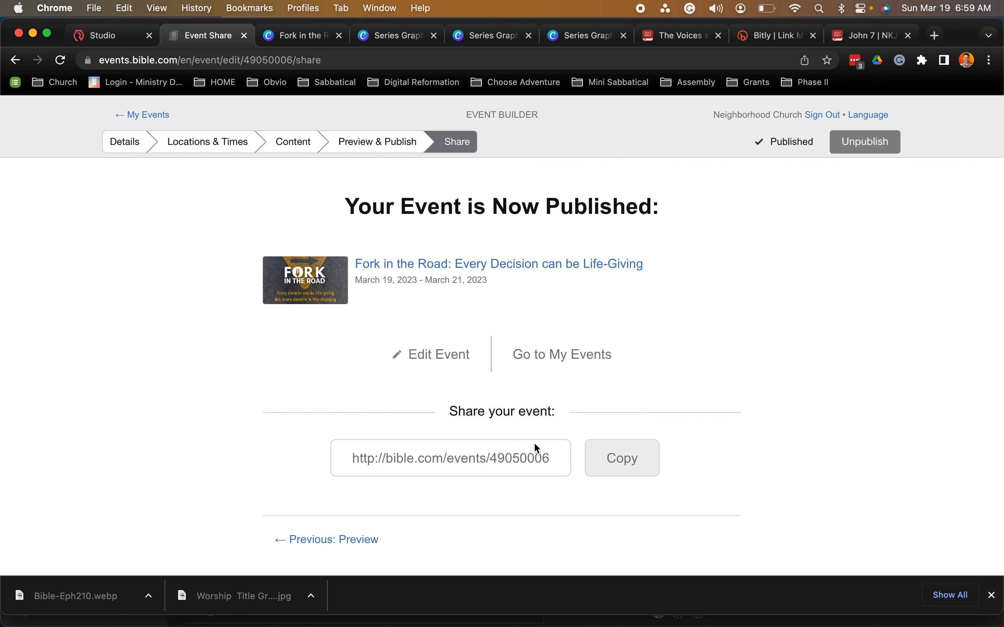
pyautogui.click(625, 459)
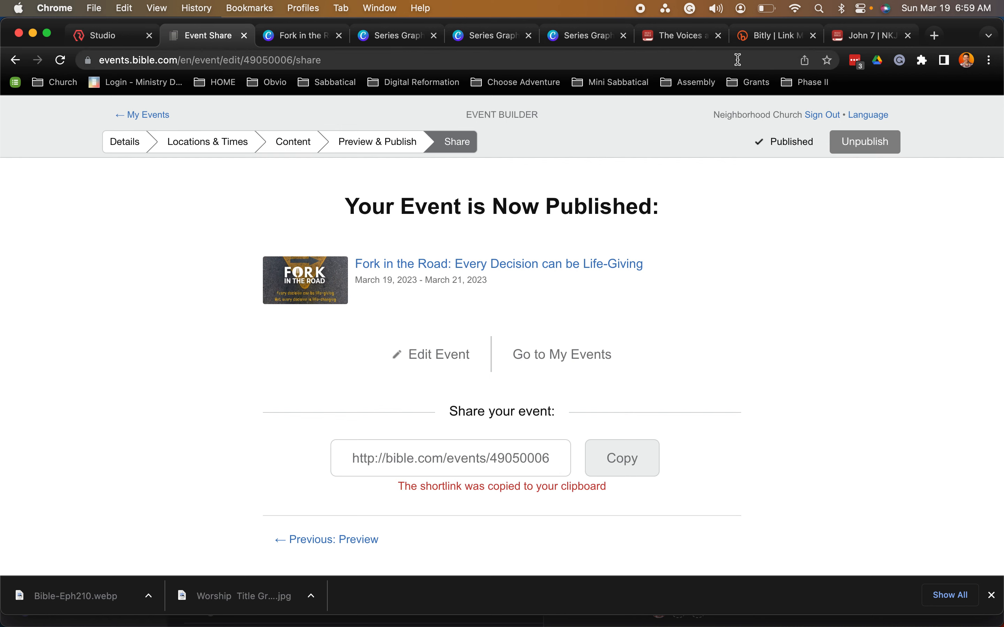
# Switch to Bitly and filter the links by the Sunday tag to find the existing bible-app link.
pyautogui.click(767, 37)
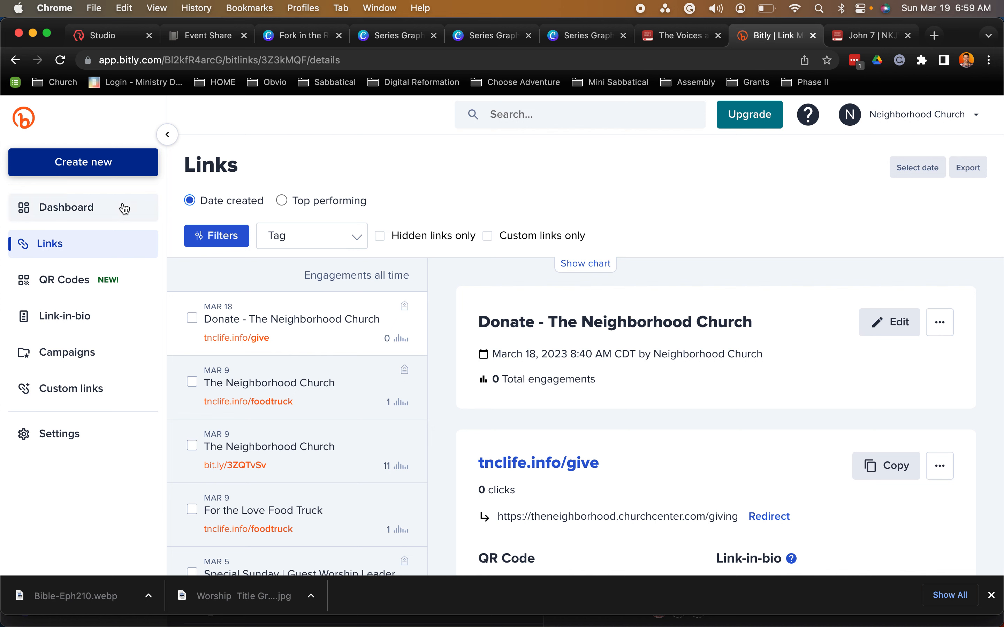
pyautogui.click(337, 235)
pyautogui.click(275, 310)
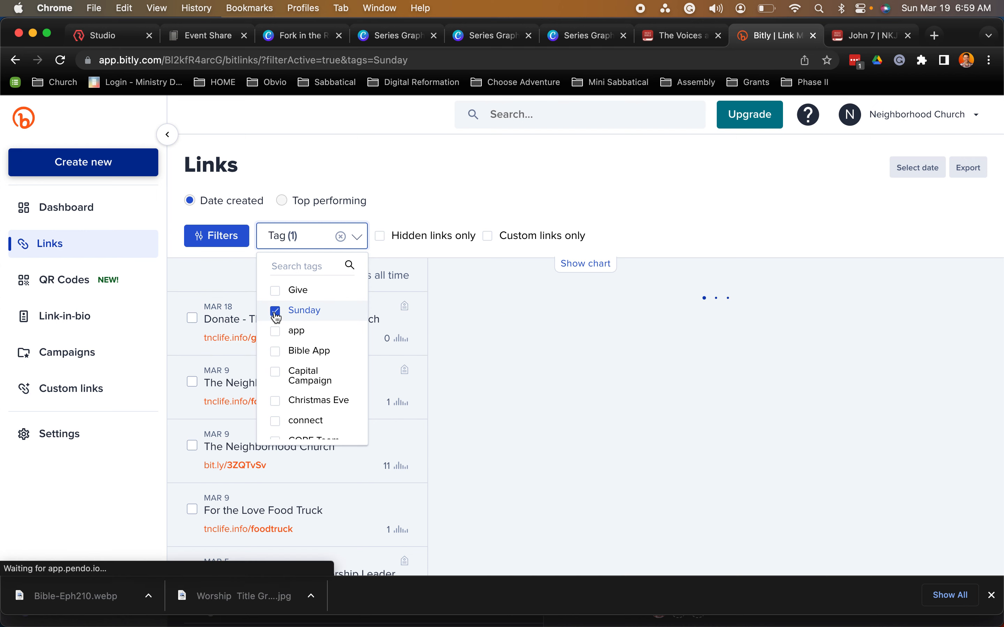
pyautogui.click(432, 193)
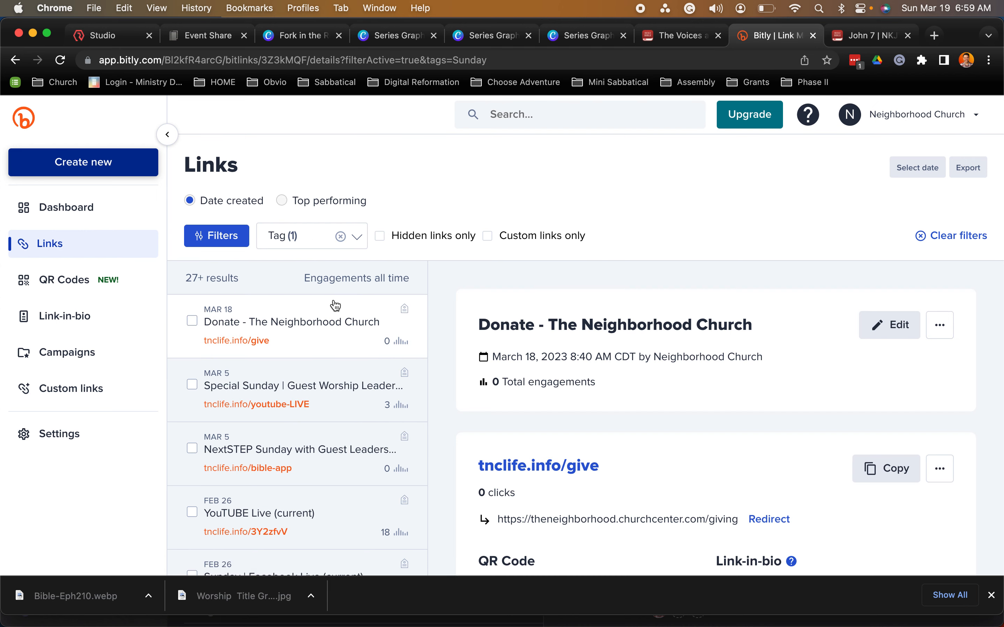
pyautogui.scroll(-1, 318, 355)
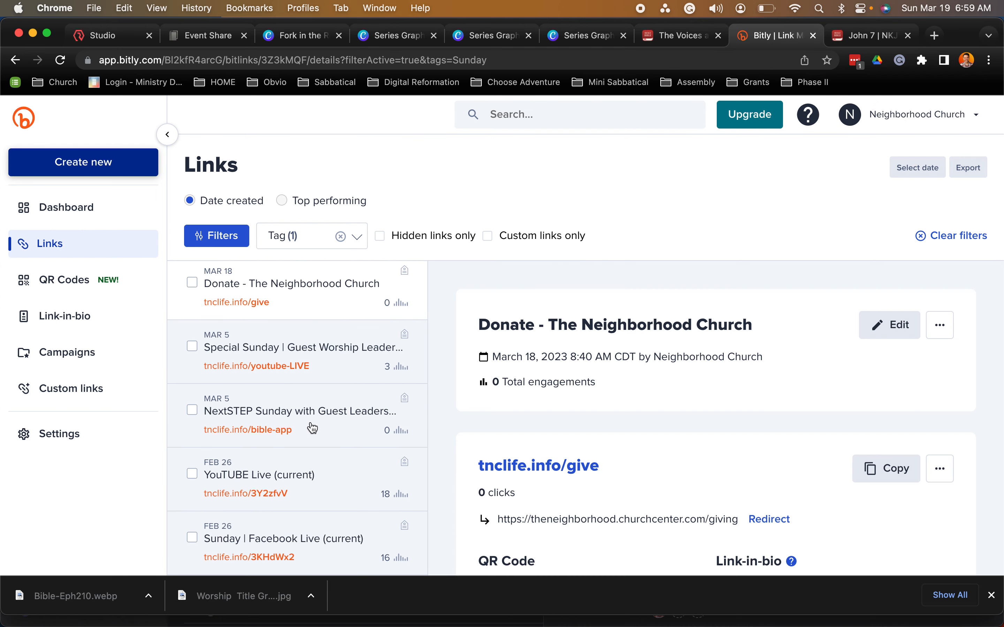
pyautogui.scroll(-2, 316, 421)
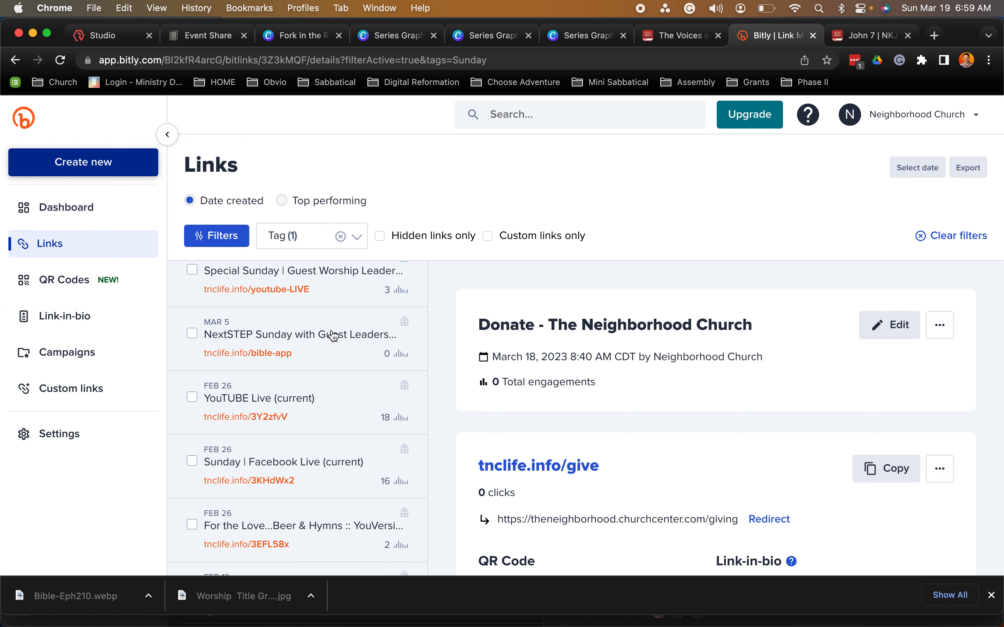
pyautogui.click(335, 332)
pyautogui.scroll(-3, 724, 379)
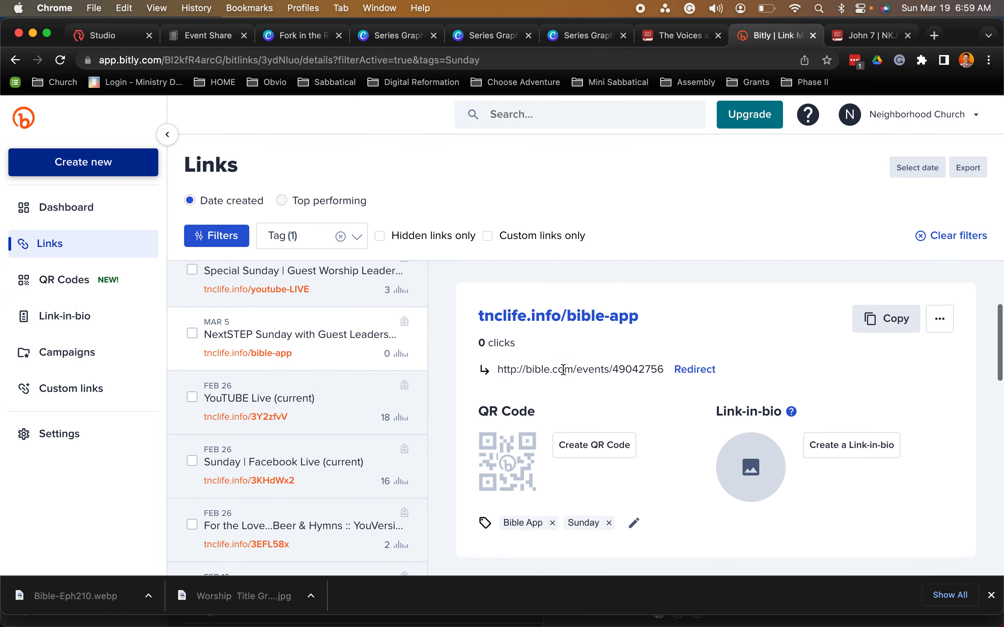
pyautogui.click(696, 358)
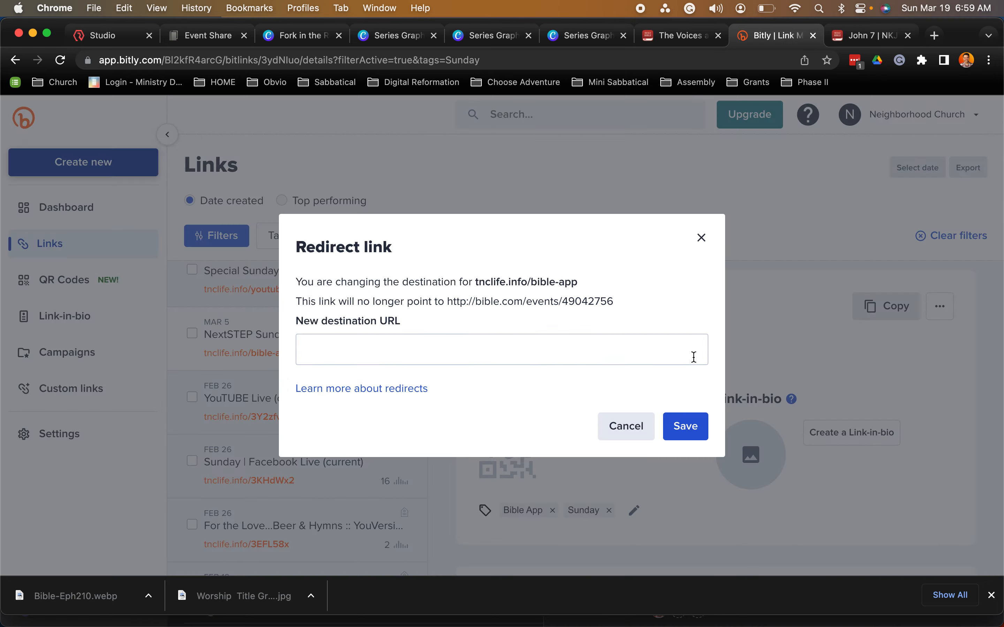
pyautogui.click(417, 345)
pyautogui.press('super+v')
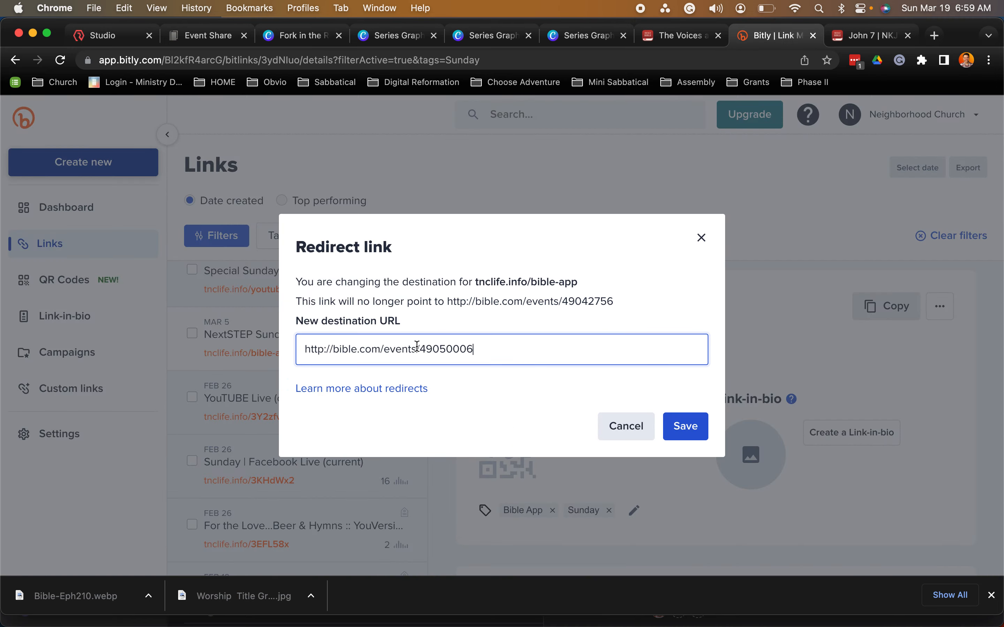
pyautogui.click(685, 427)
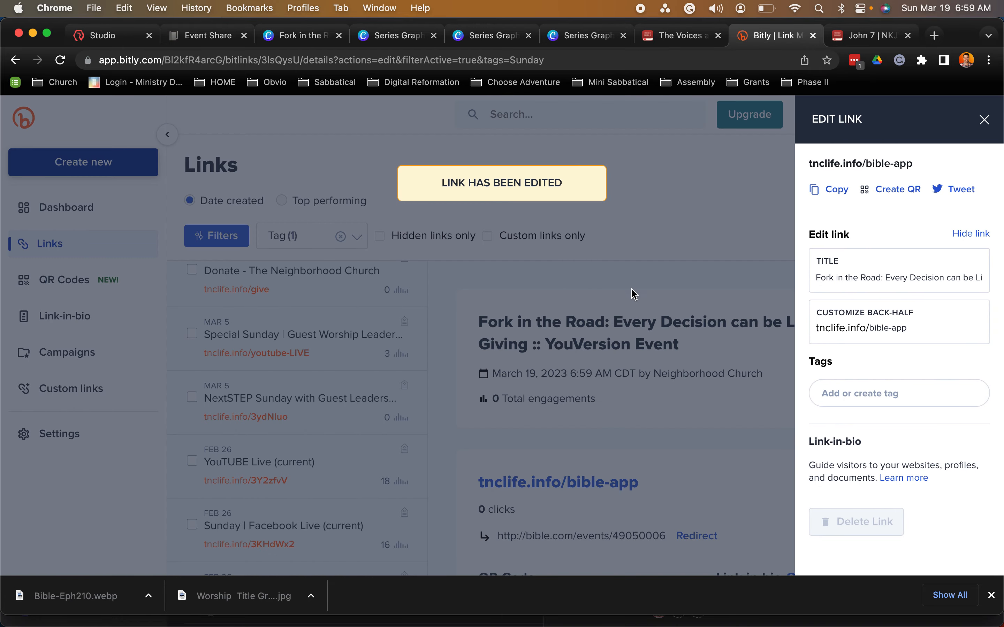
# Add the Sunday and Bible App tags to the redirected bible-app link and save it.
pyautogui.click(841, 395)
pyautogui.write('Sunday')
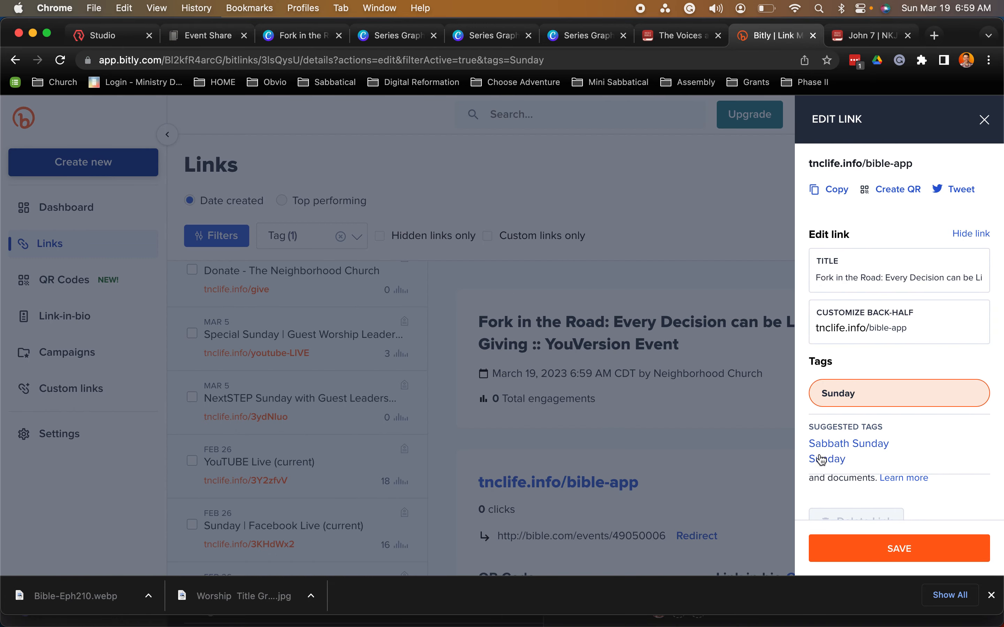
pyautogui.click(821, 460)
pyautogui.click(869, 392)
pyautogui.write('Bib')
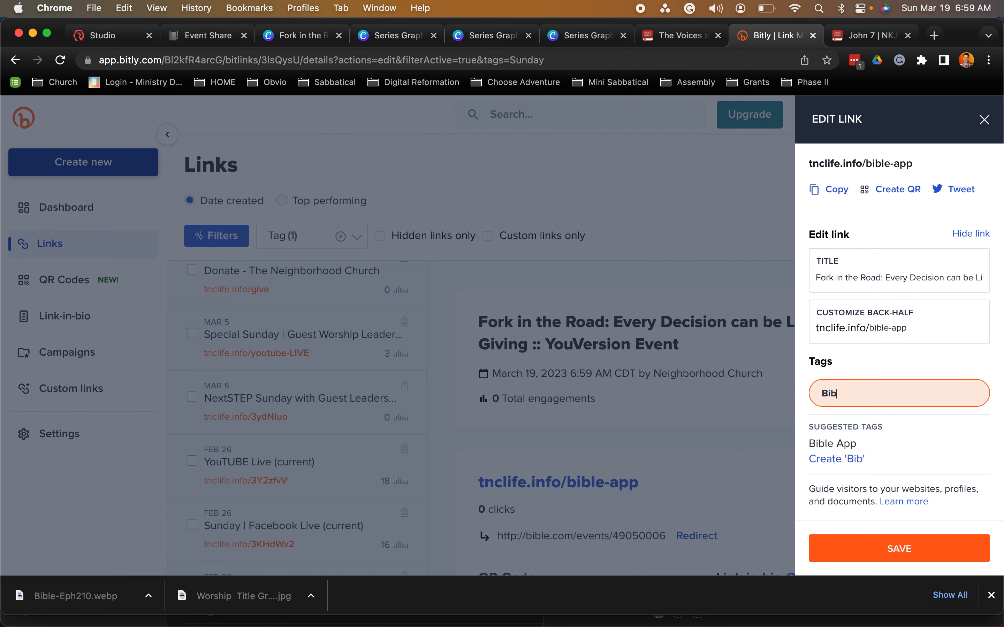
pyautogui.write('le')
pyautogui.click(830, 445)
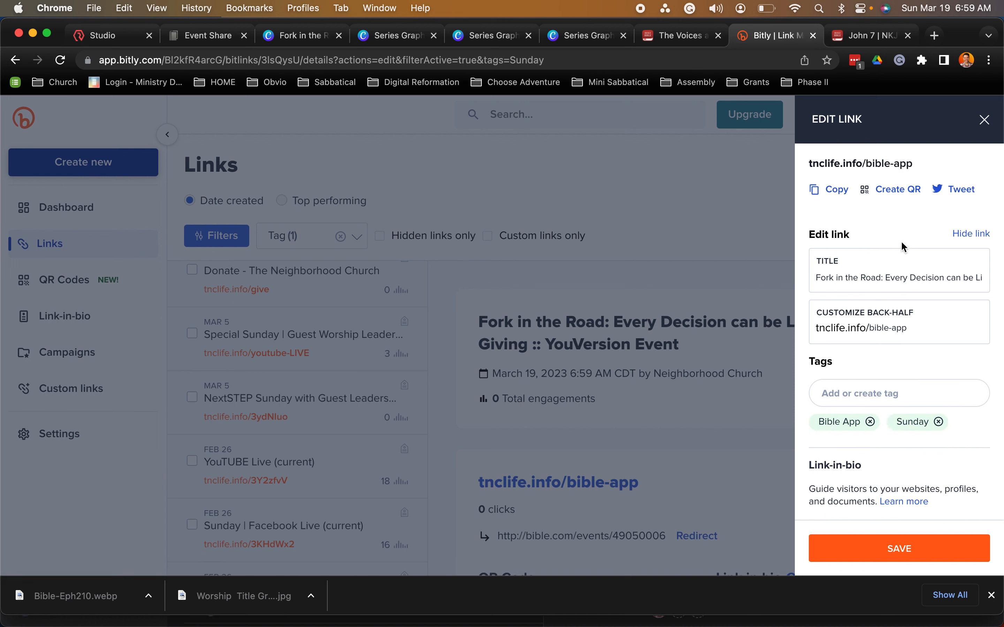
pyautogui.click(898, 547)
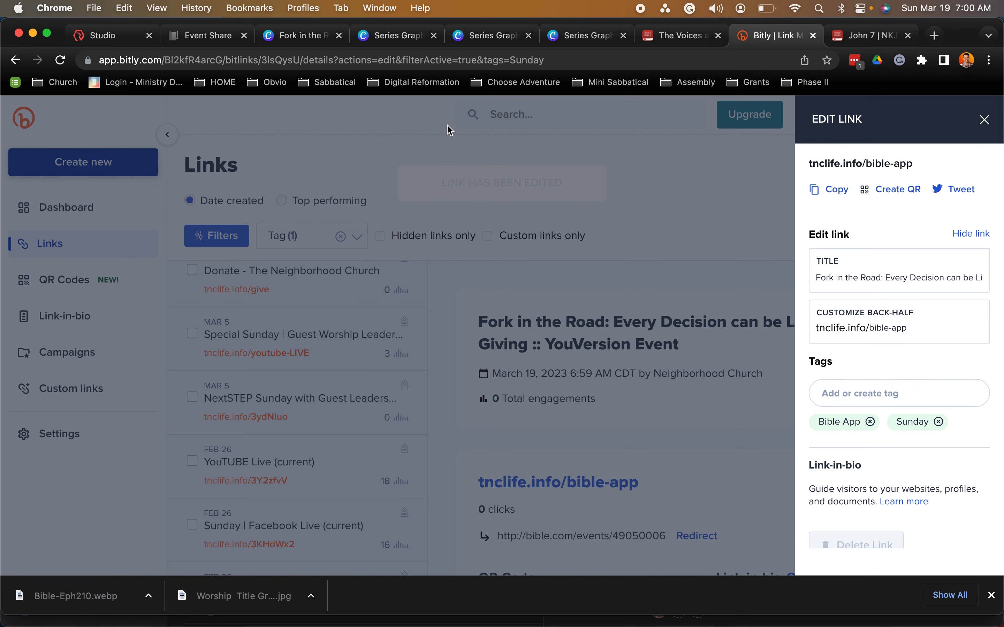
# Open YouTube Studio in a new browser tab and show the channel's content list.
pyautogui.click(893, 41)
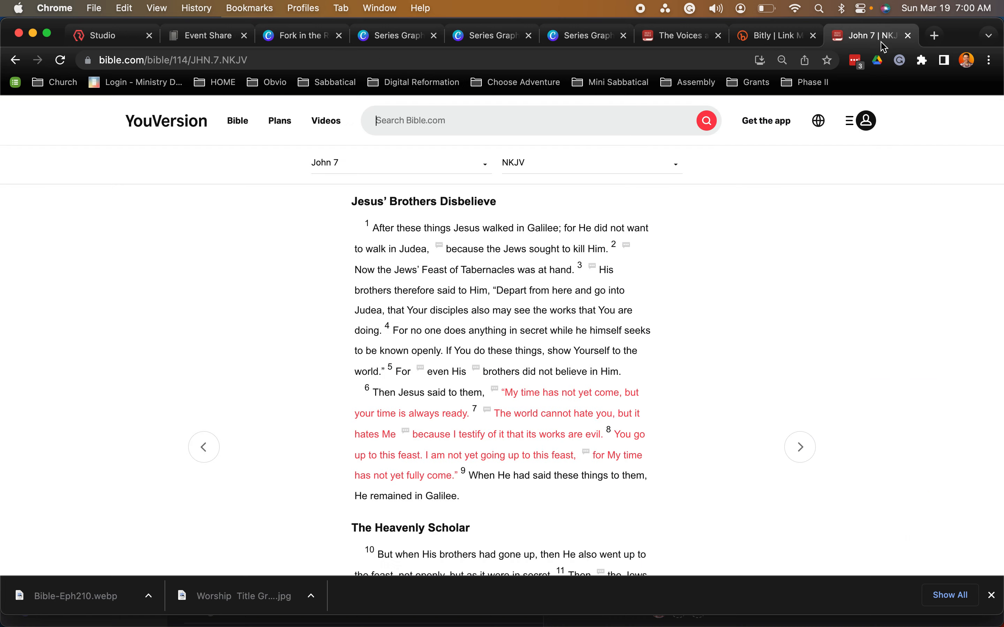
pyautogui.click(934, 35)
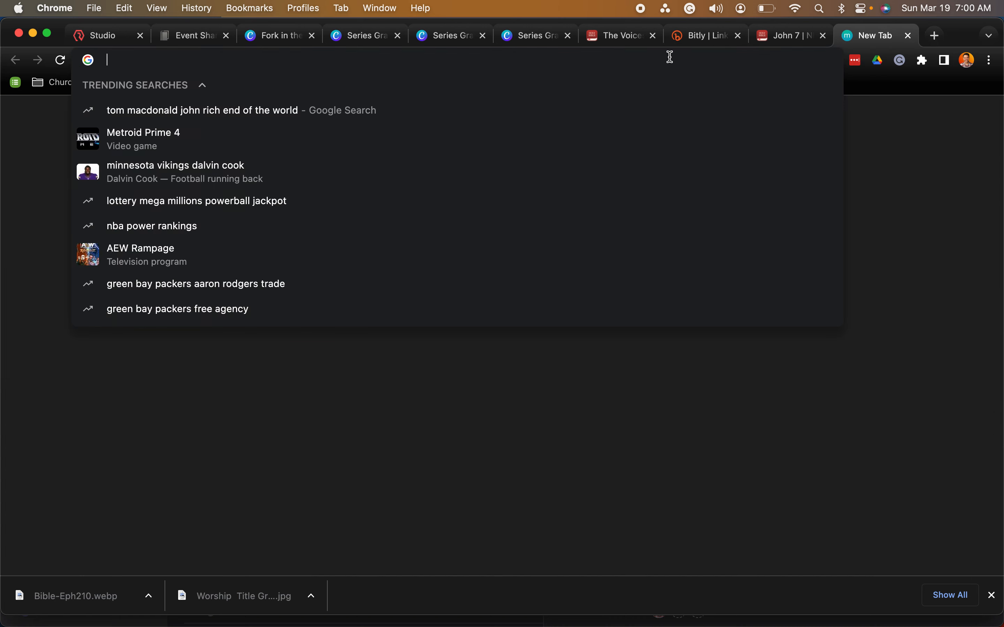
pyautogui.write('stu')
pyautogui.press('Return')
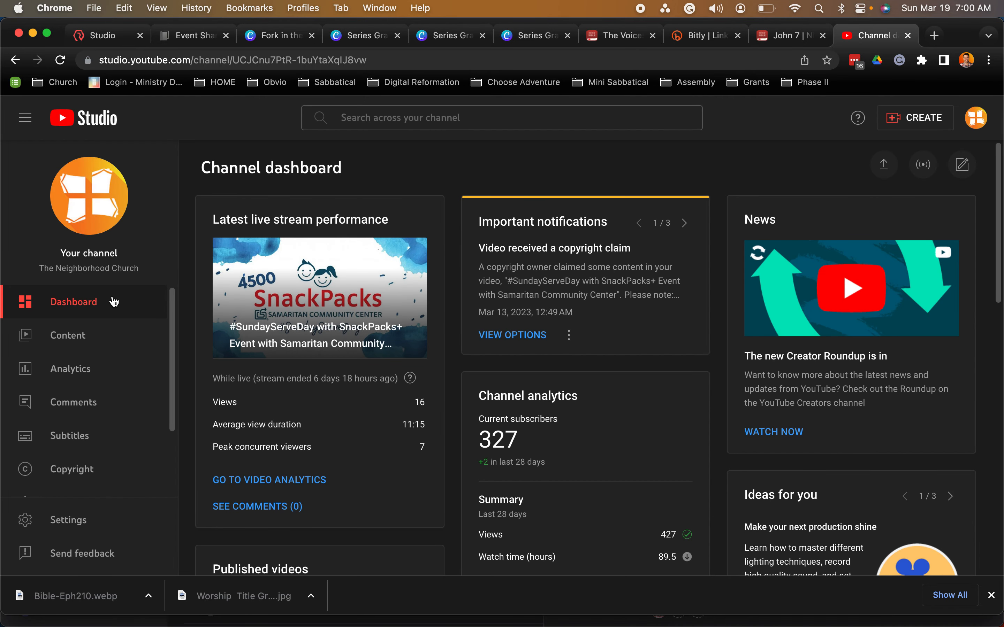
pyautogui.click(86, 341)
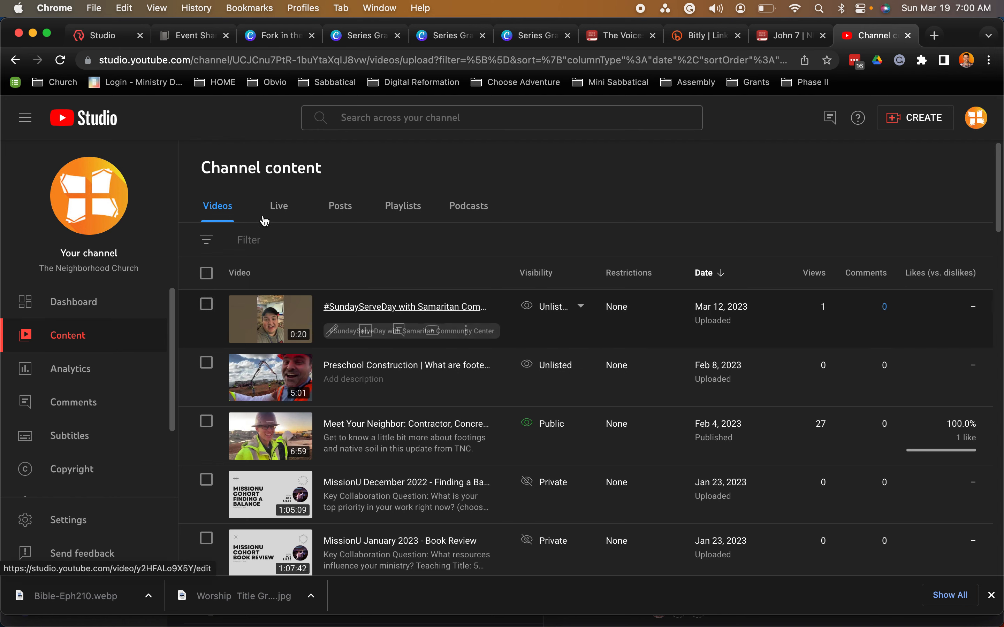
# Open the details of the upcoming Fork in the Road live stream and check the Bible App link in its description.
pyautogui.click(281, 208)
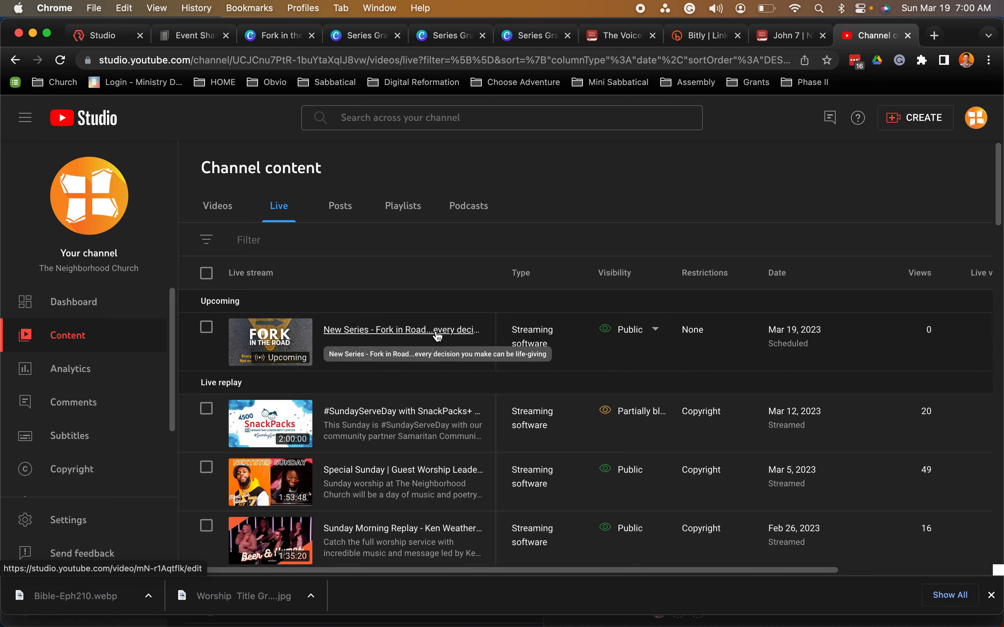
pyautogui.click(292, 346)
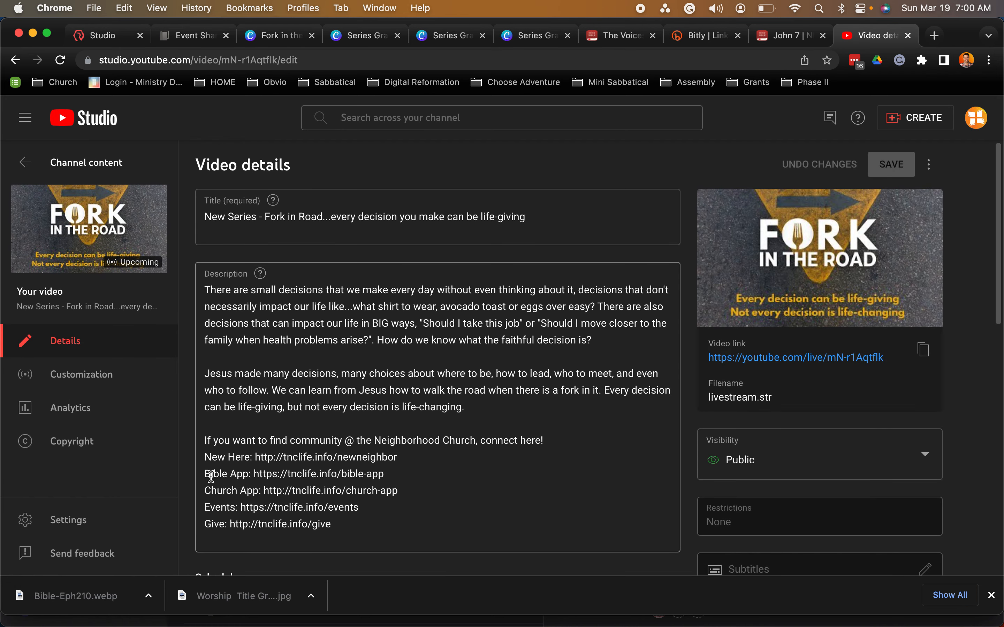
pyautogui.moveTo(205, 474); pyautogui.dragTo(415, 485)
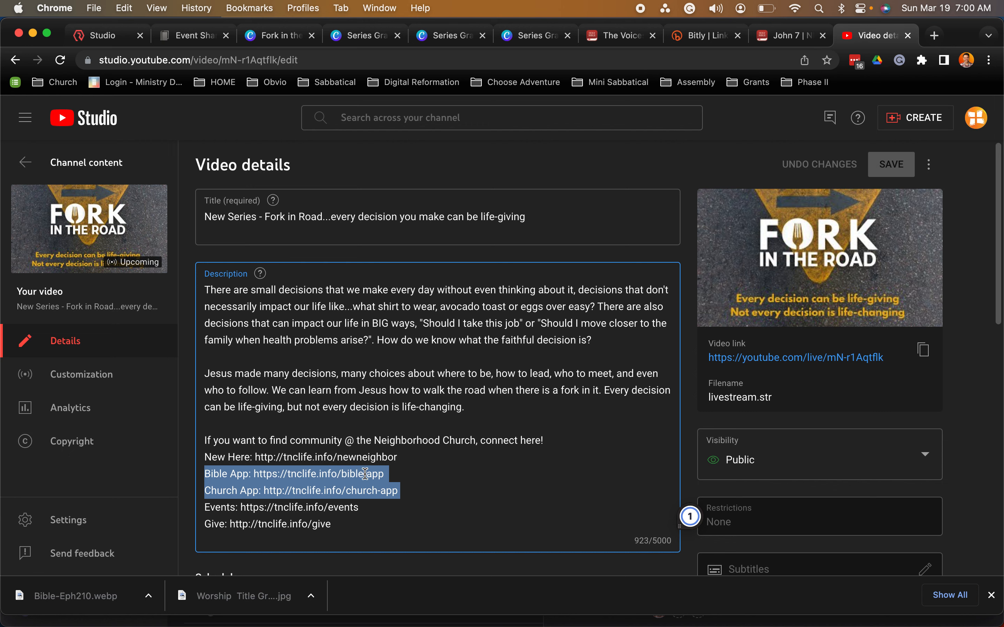
pyautogui.click(403, 472)
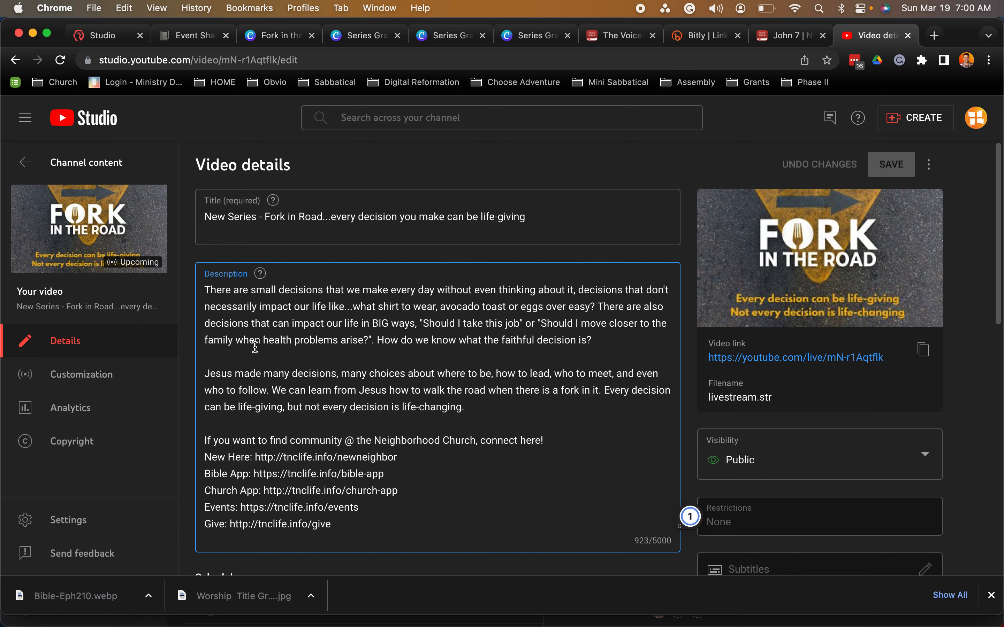
# Start a new playlist for the stream and title it "Current Series: Fork in the Road".
pyautogui.scroll(-7, 388, 379)
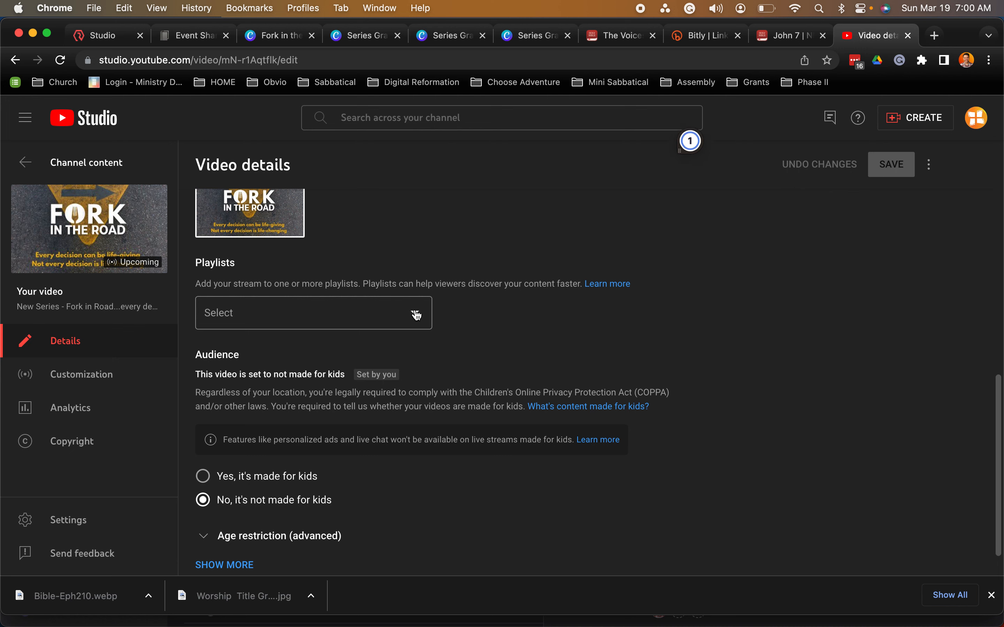
pyautogui.click(419, 316)
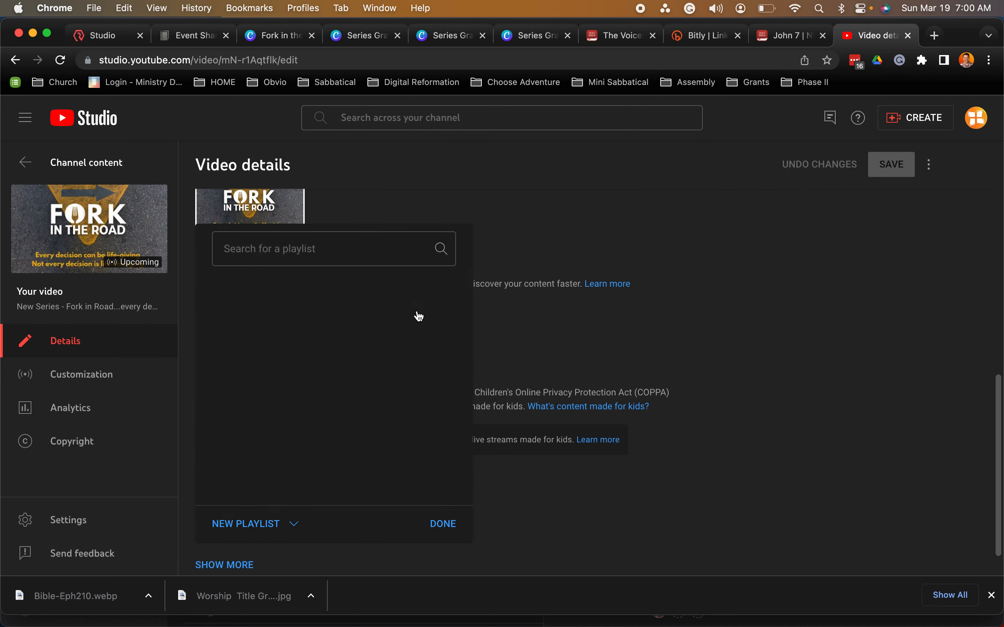
pyautogui.click(264, 525)
pyautogui.click(270, 481)
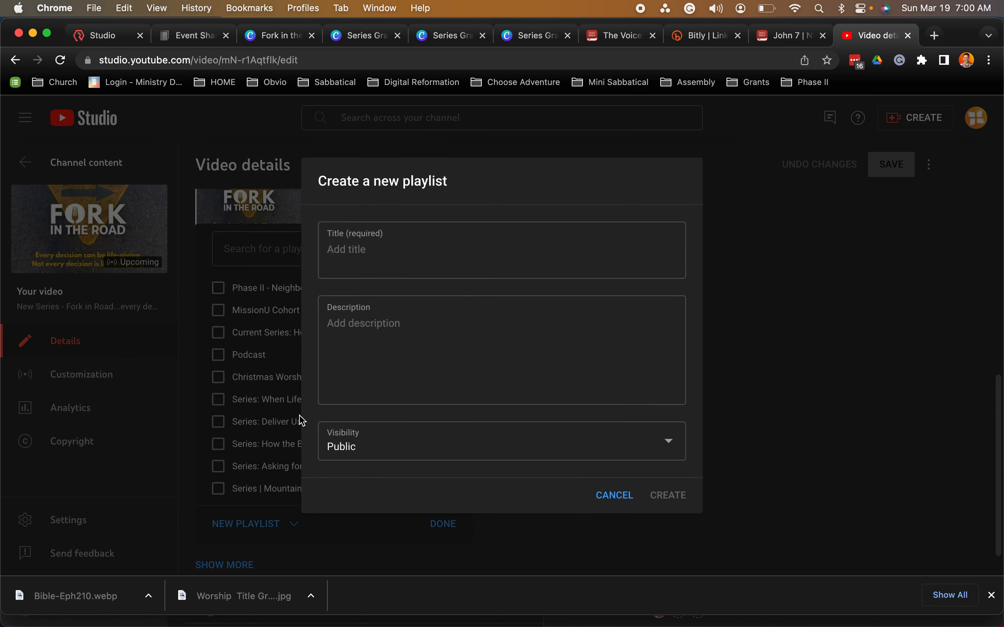
pyautogui.click(338, 258)
pyautogui.write('Curre')
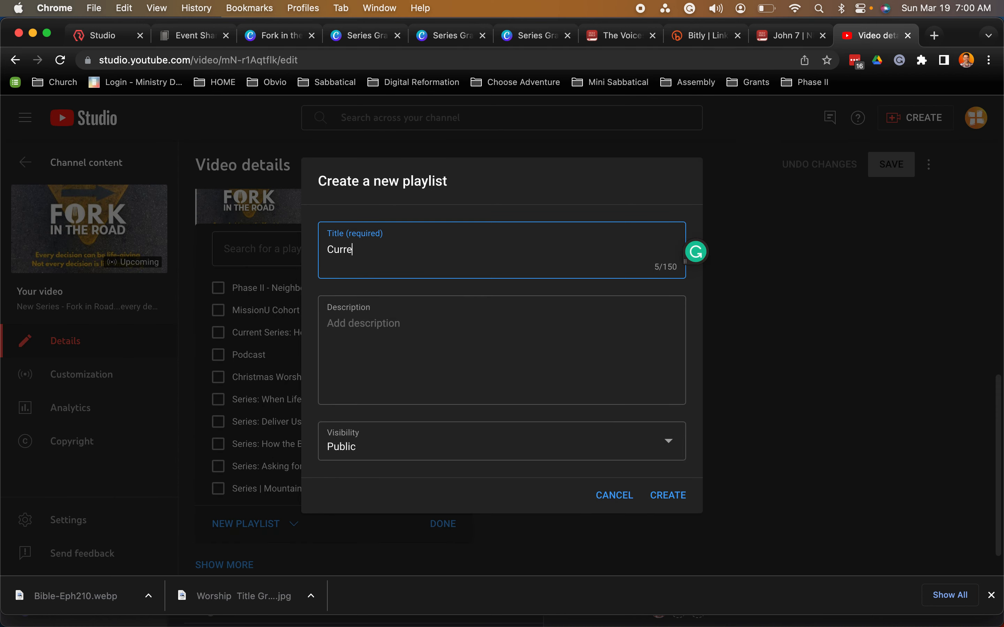
pyautogui.write('nt Series: Fork in the Road')
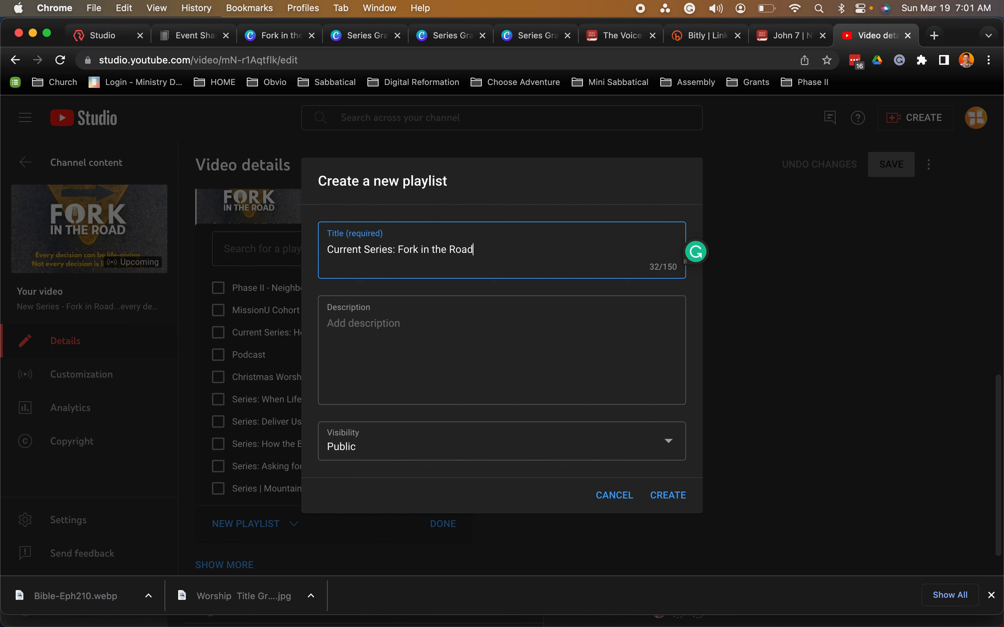
# Fill the playlist description with the series synopsis from Asana, create the public playlist and assign the stream to it.
pyautogui.click(337, 317)
pyautogui.press('super+Tab')
pyautogui.press('super+Tab')
pyautogui.press('super+Tab')
pyautogui.press('super+Tab')
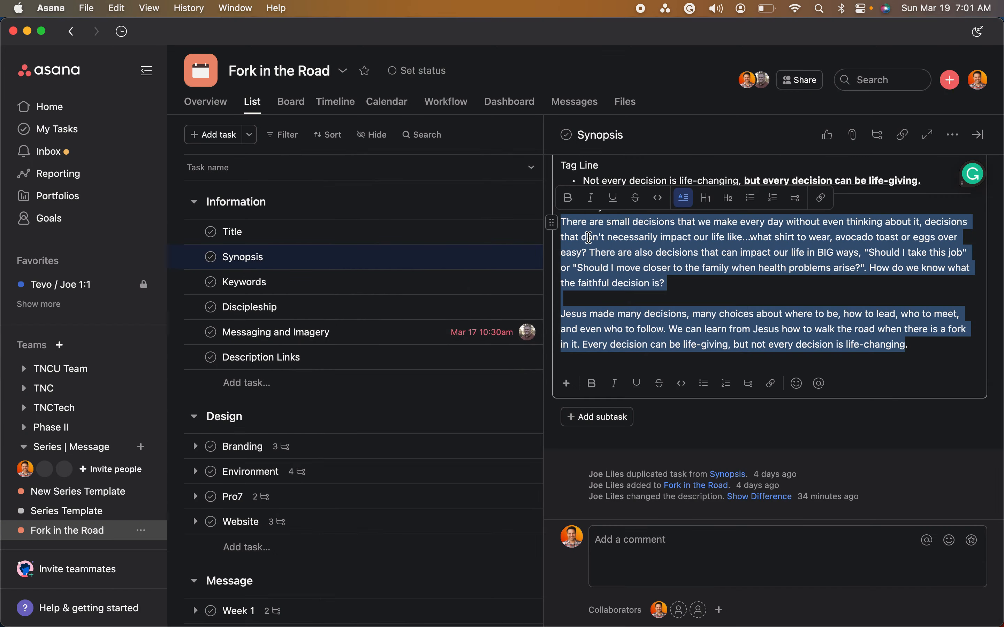
pyautogui.press('super+Tab')
pyautogui.press('super+Tab')
pyautogui.press('super+Tab')
pyautogui.press('super+Tab')
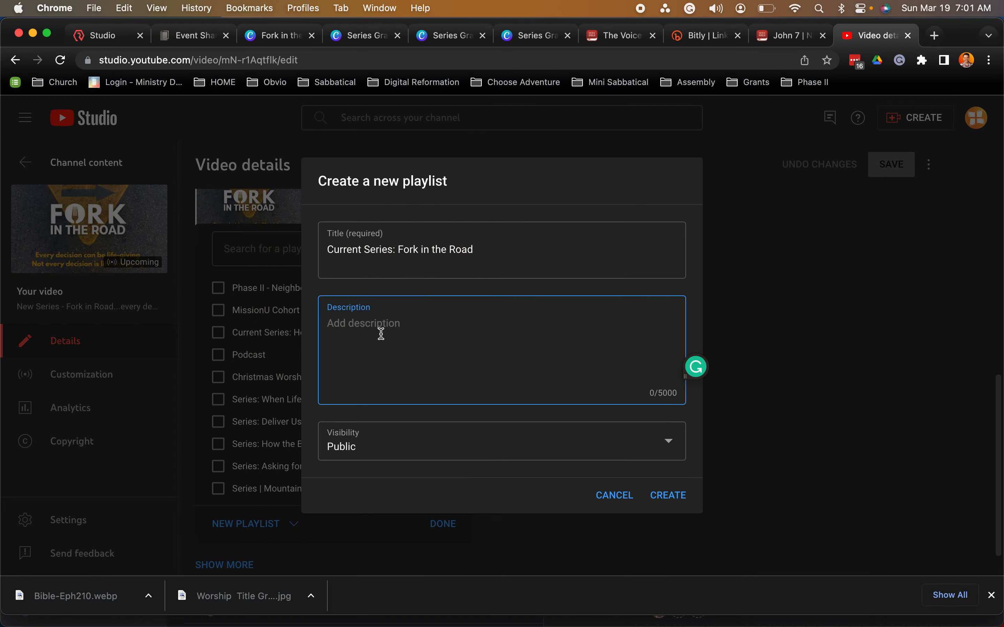
pyautogui.press('super+v')
pyautogui.scroll(-2, 426, 353)
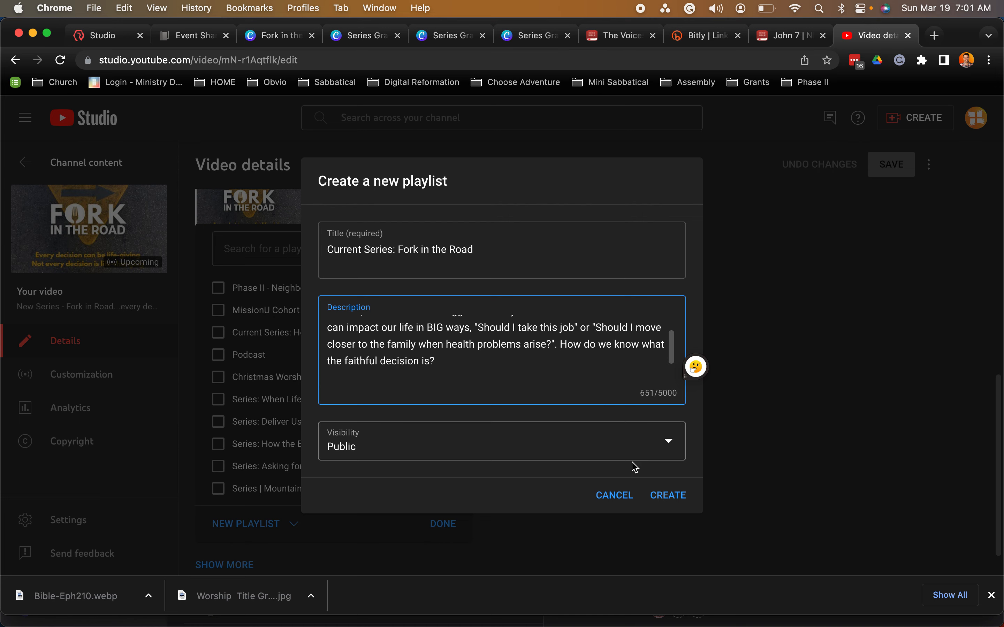
pyautogui.click(664, 496)
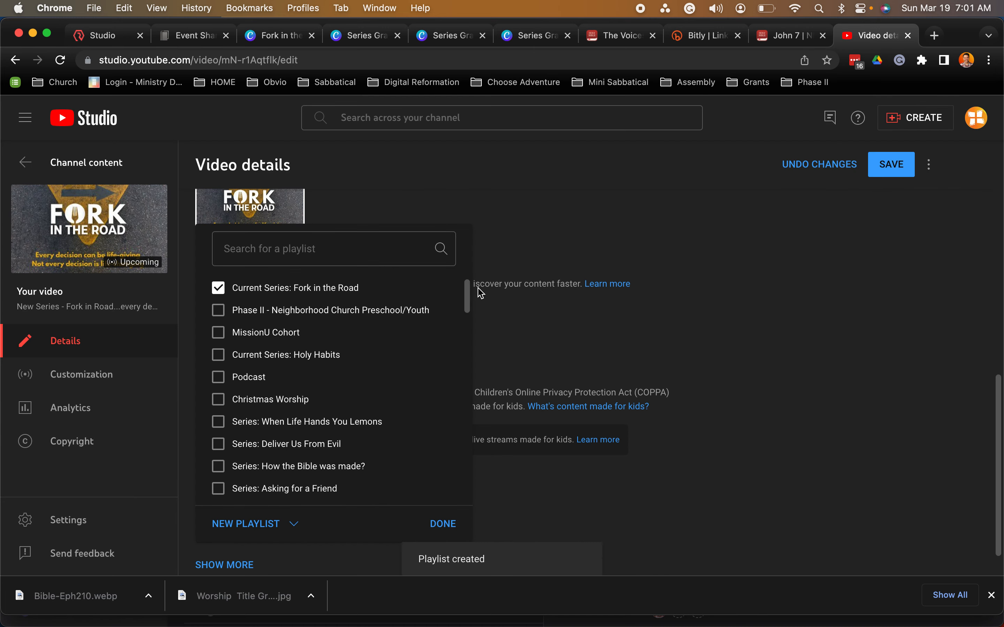
pyautogui.click(439, 524)
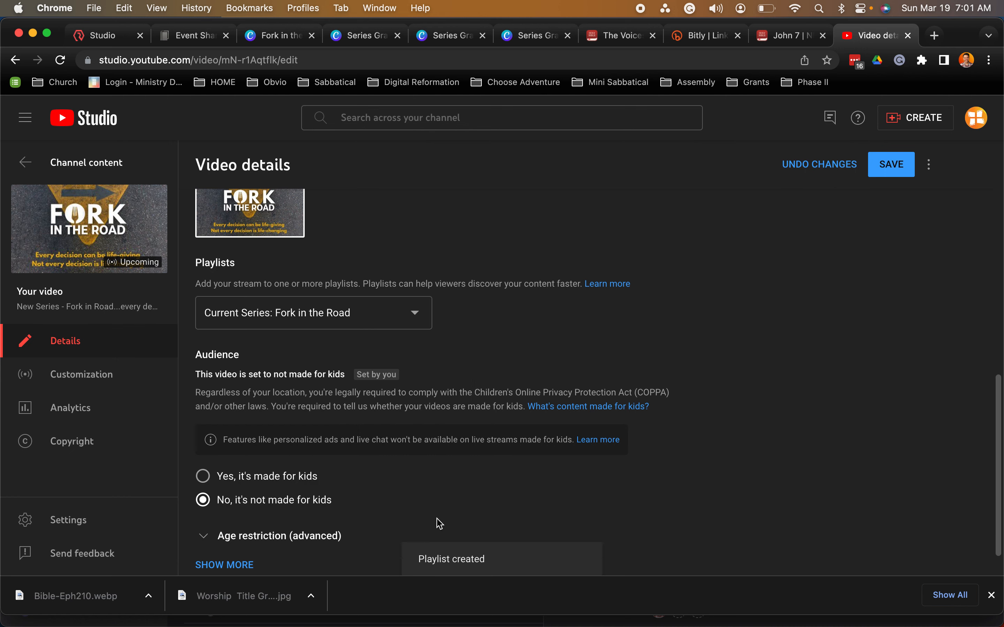
# Expand the stream's additional settings and set the recording date to Mar 19, 2023.
pyautogui.scroll(-2, 372, 391)
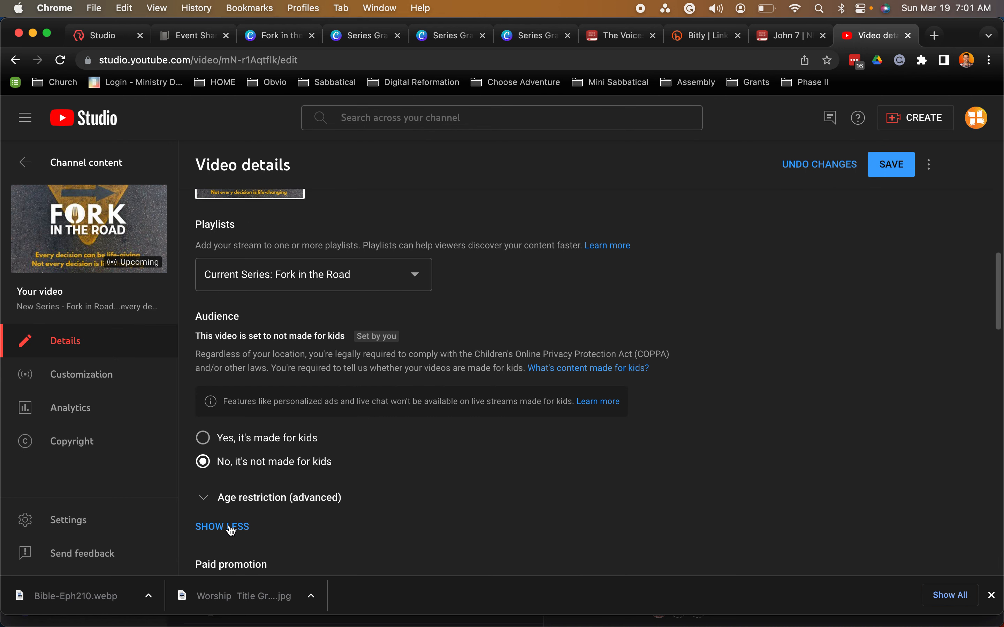
pyautogui.click(234, 527)
pyautogui.scroll(-10, 359, 442)
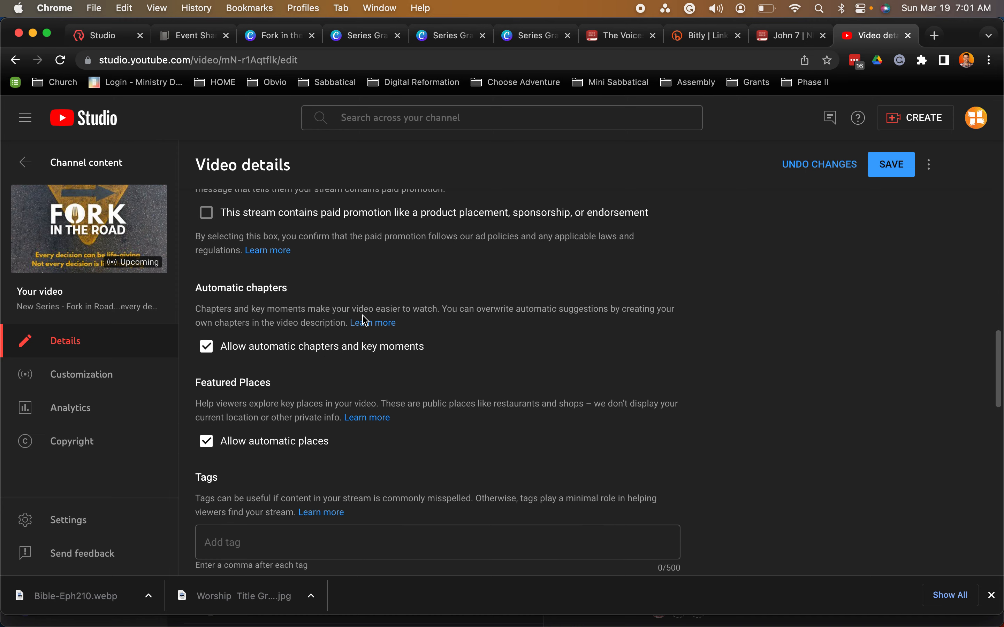
pyautogui.scroll(-3, 363, 321)
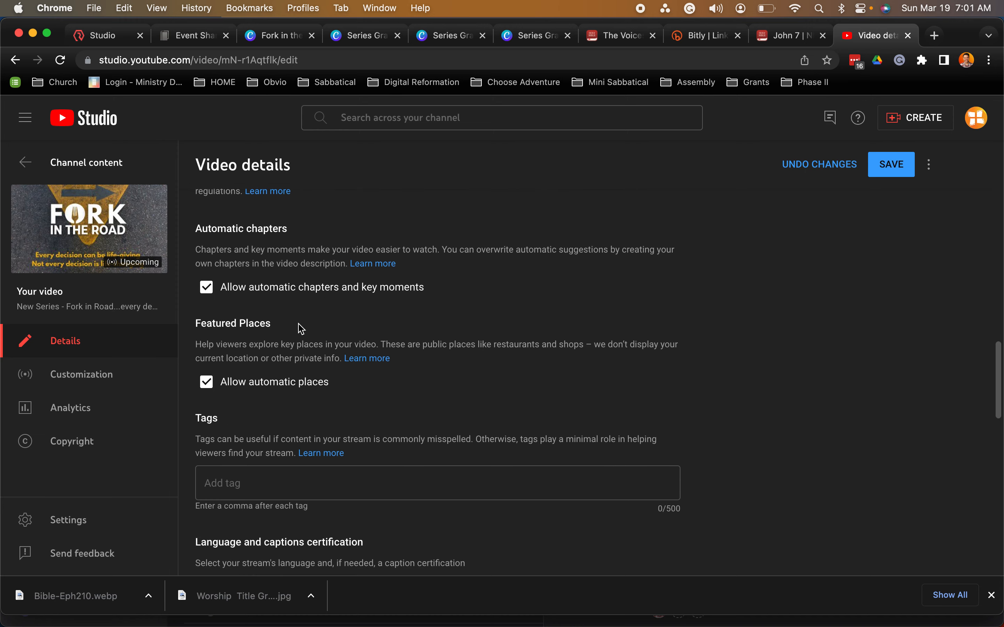
pyautogui.scroll(-5, 298, 328)
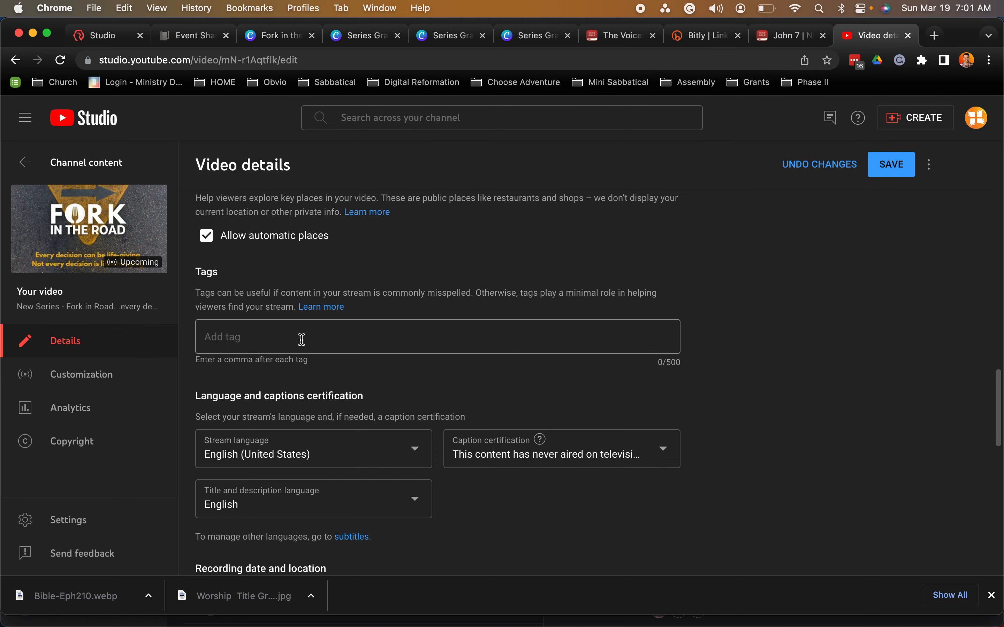
pyautogui.scroll(-4, 301, 340)
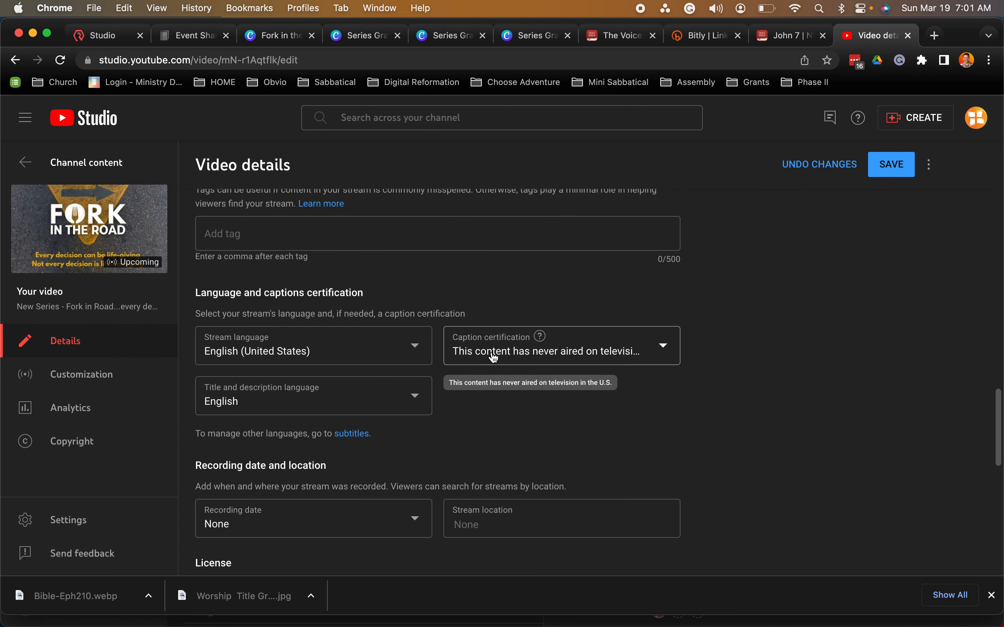
pyautogui.scroll(-4, 479, 391)
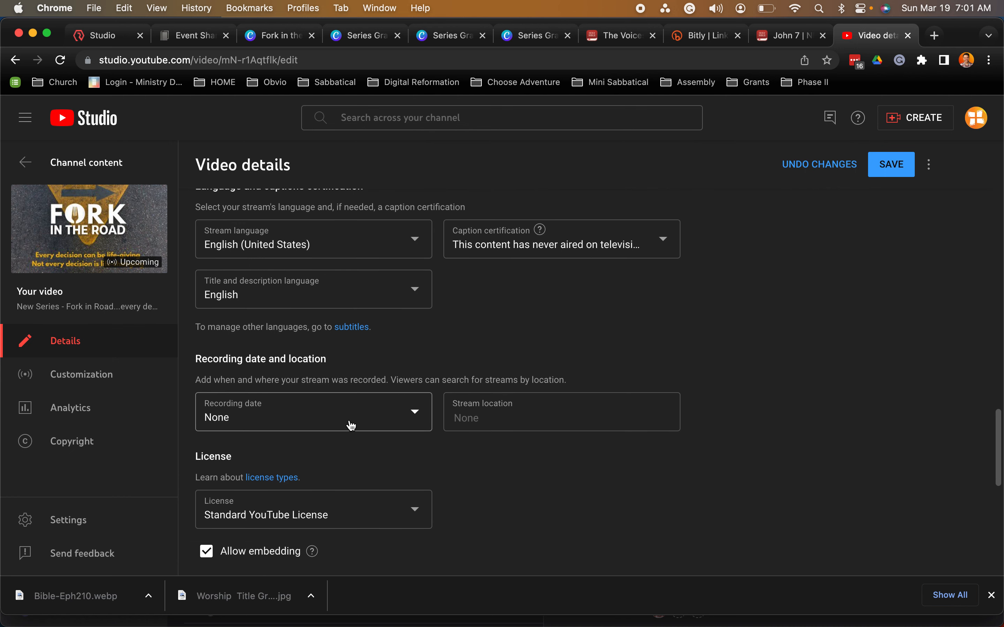
pyautogui.click(416, 415)
pyautogui.click(213, 358)
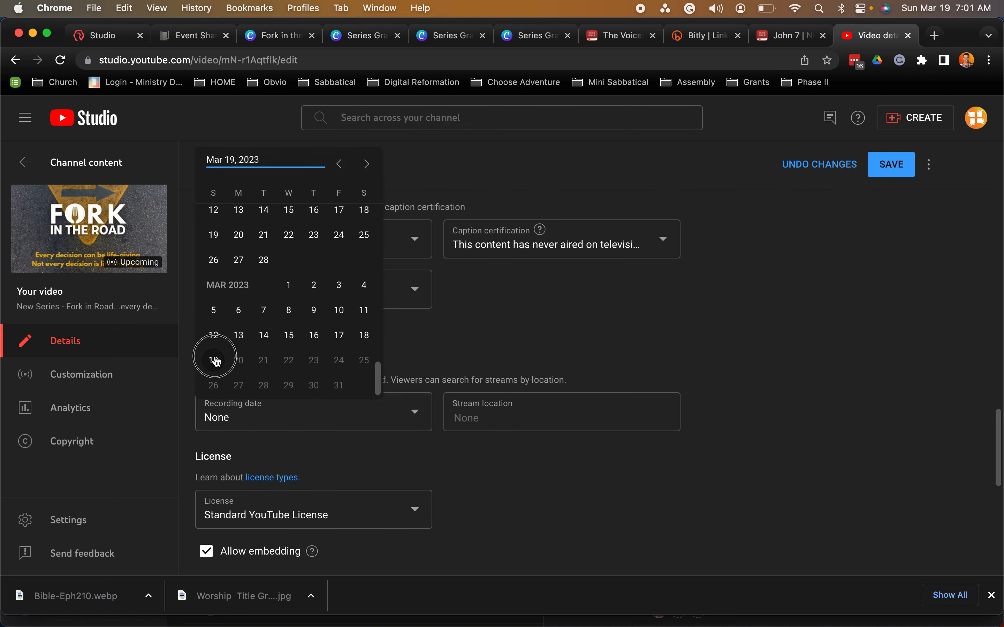
# Set the stream location to The Neighborhood Church in Bentonville, AR.
pyautogui.click(484, 417)
pyautogui.write('The Neigh')
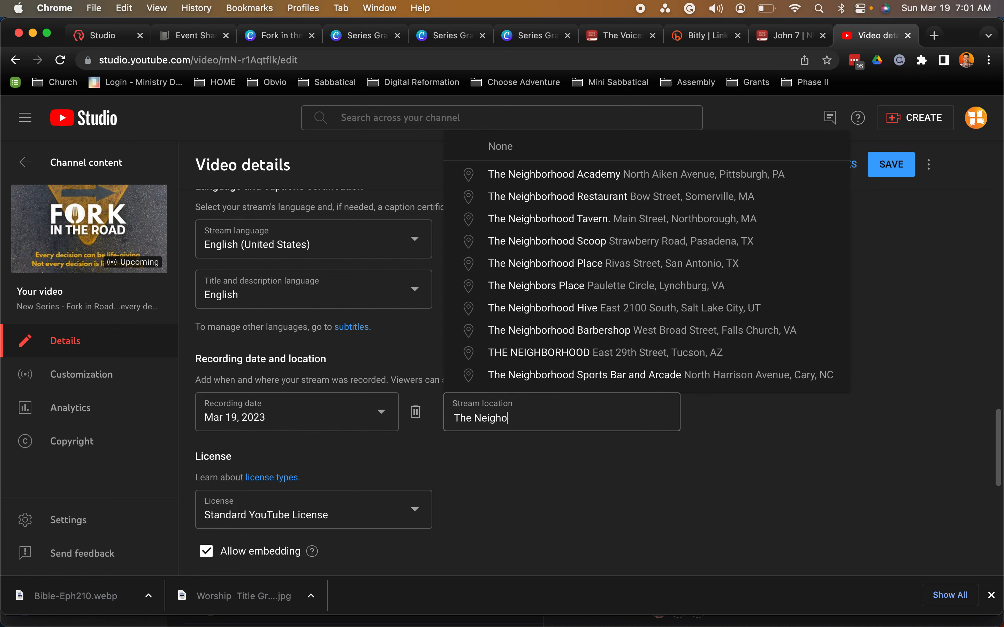
pyautogui.write('borohood Church')
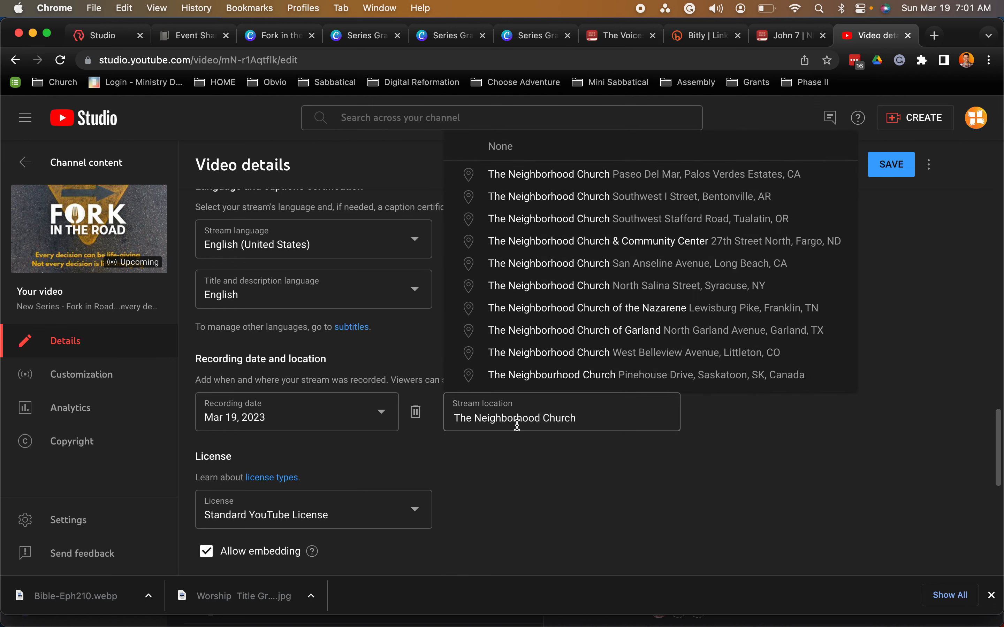
pyautogui.click(724, 198)
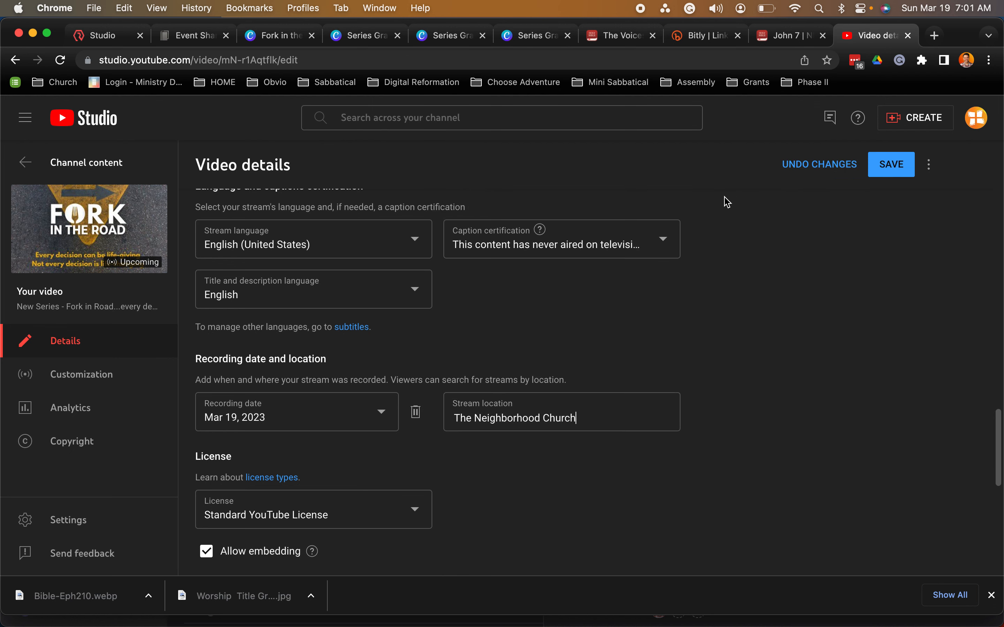
# Review the remaining category and comment settings, save the stream's changes and return to the title and description.
pyautogui.scroll(-4, 556, 338)
pyautogui.scroll(-7, 493, 342)
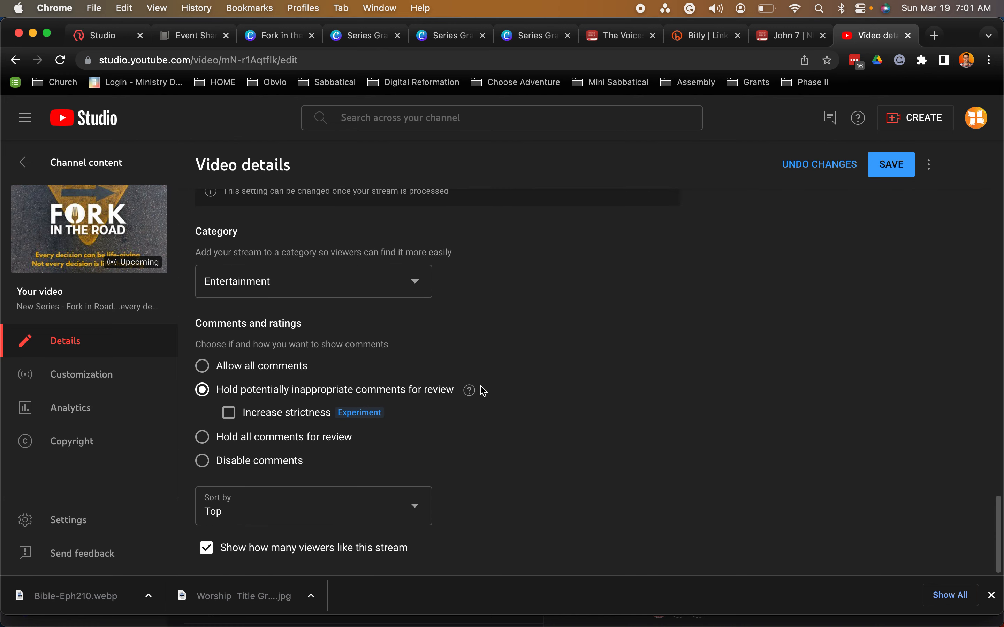
pyautogui.click(889, 170)
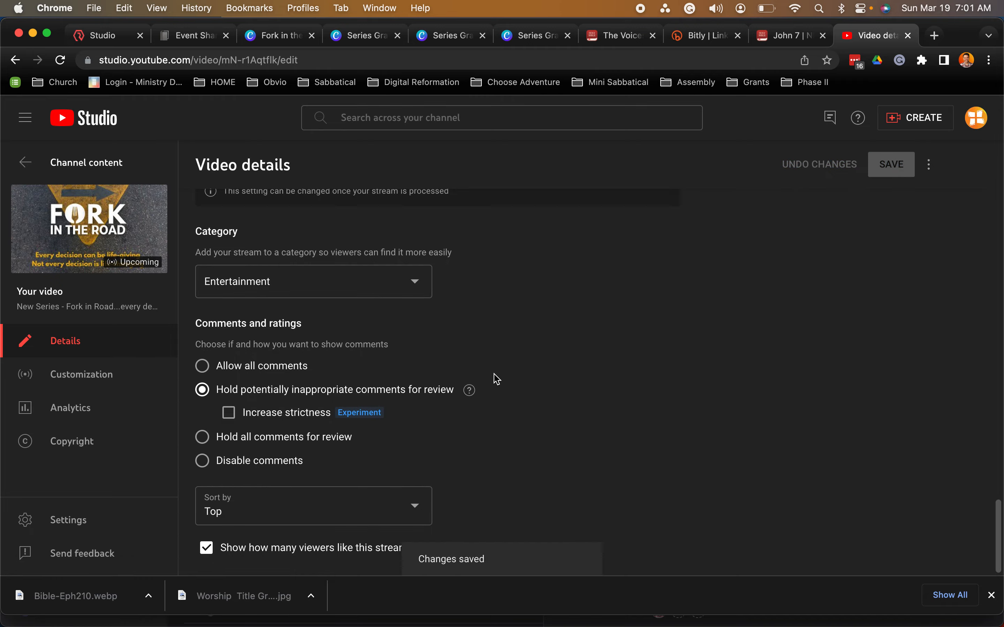
pyautogui.scroll(15, 497, 379)
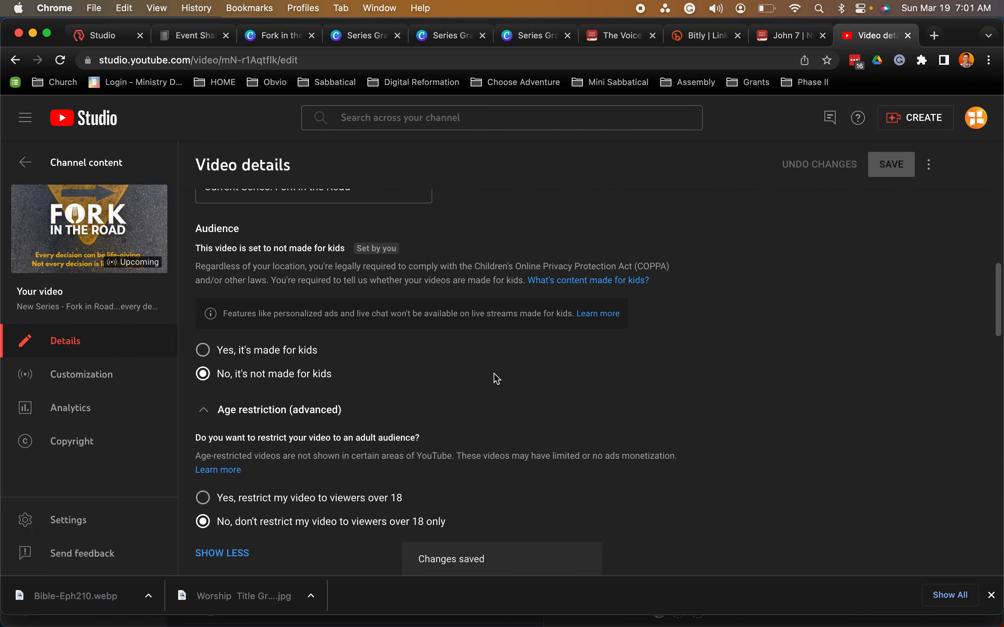
pyautogui.scroll(10, 497, 379)
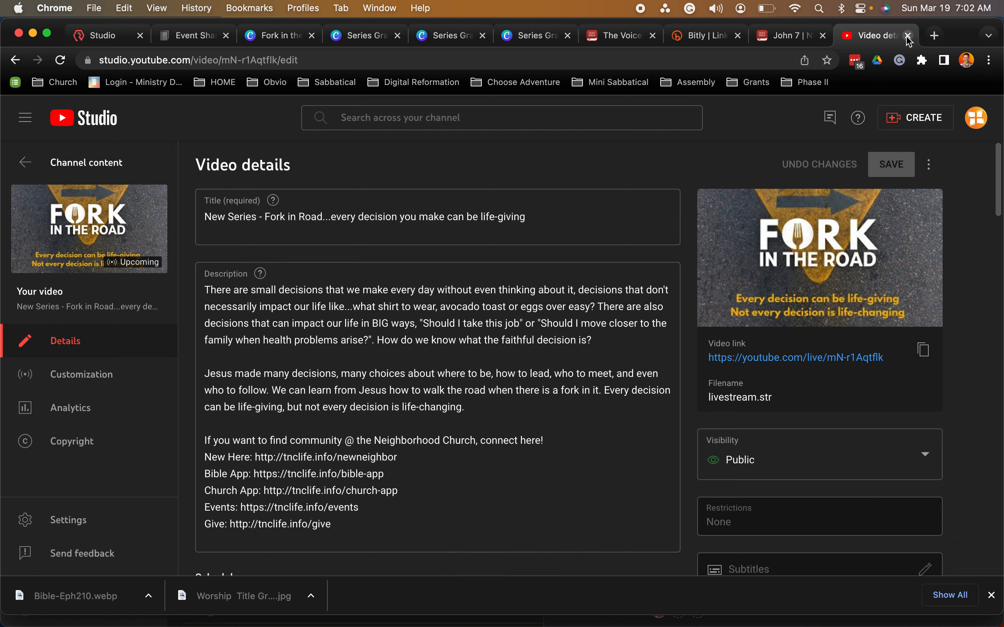
# Open facebook.com/creatorstudio in a new browser tab and look over the church's Meta Business Suite home page.
pyautogui.click(935, 35)
pyautogui.write('facebook.com/TNClife')
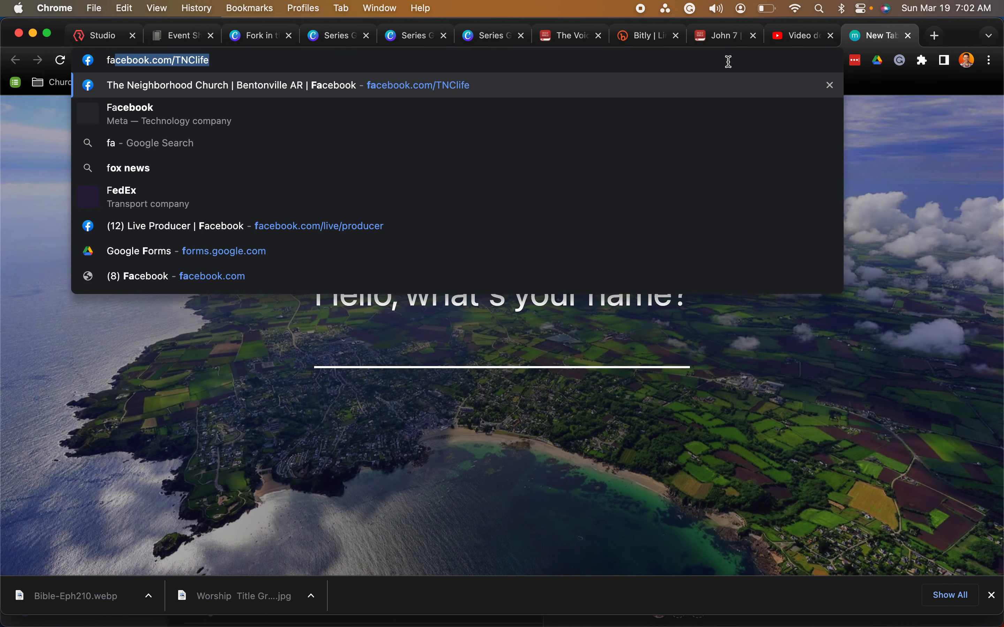
pyautogui.press('Right')
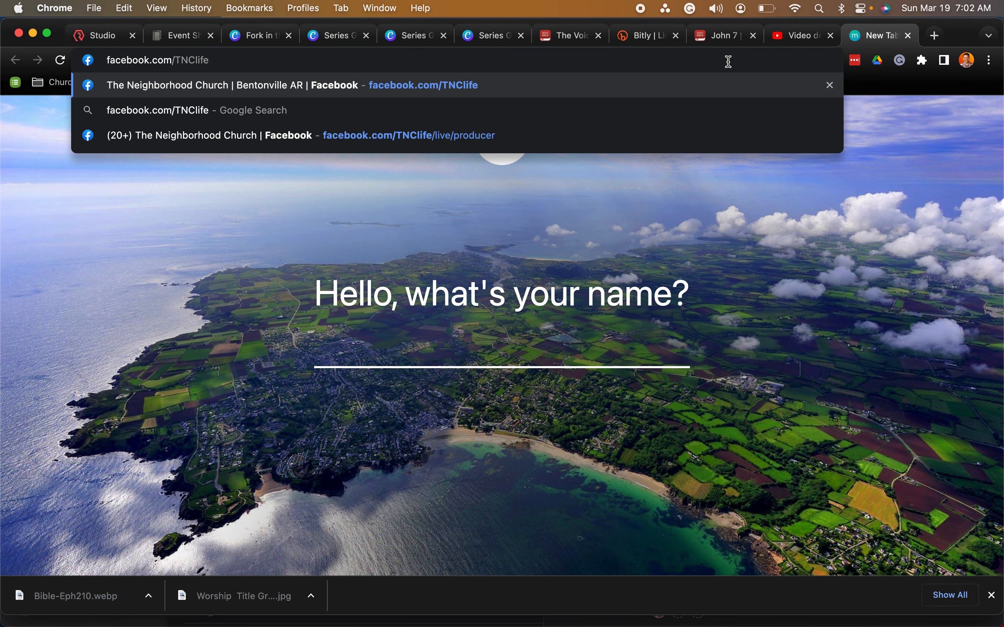
pyautogui.press('BackSpace')
pyautogui.press('BackSpace')
pyautogui.press('BackSpace')
pyautogui.press('BackSpace')
pyautogui.press('BackSpace')
pyautogui.press('BackSpace')
pyautogui.press('BackSpace')
pyautogui.write('creatorstudio')
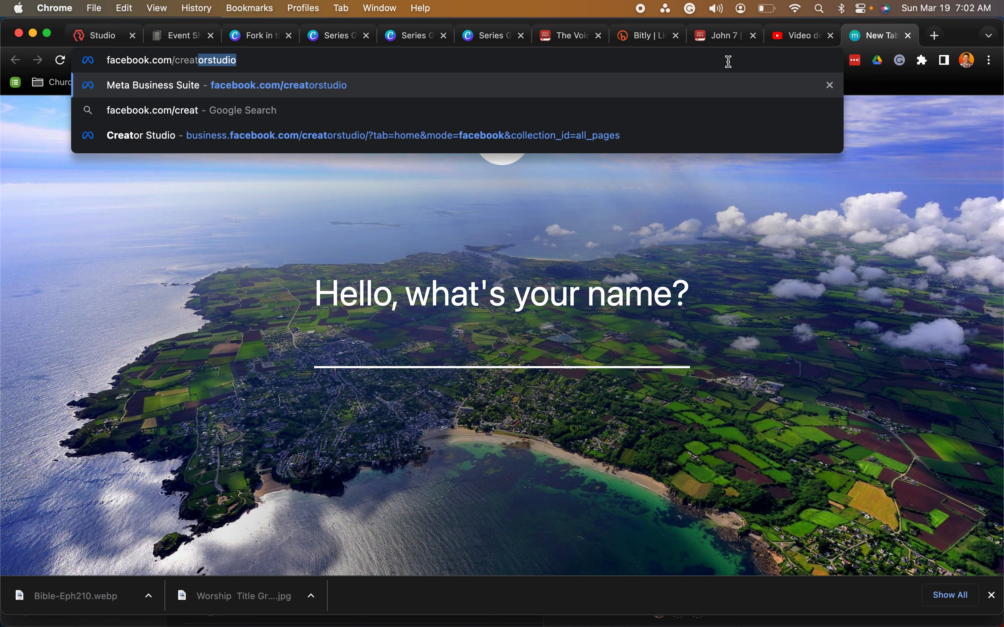
pyautogui.press('Return')
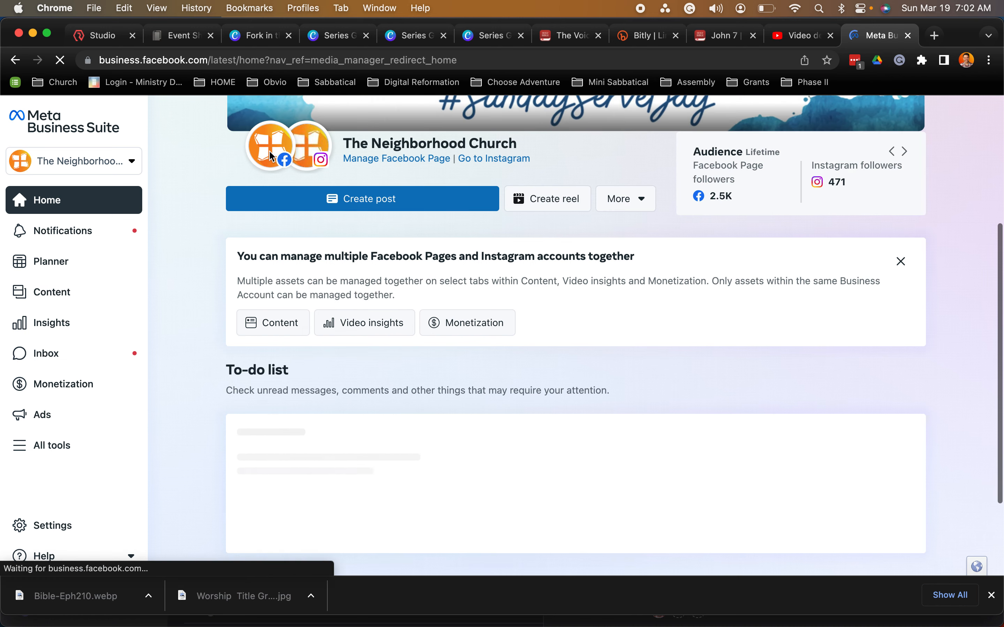
pyautogui.scroll(-2, 197, 255)
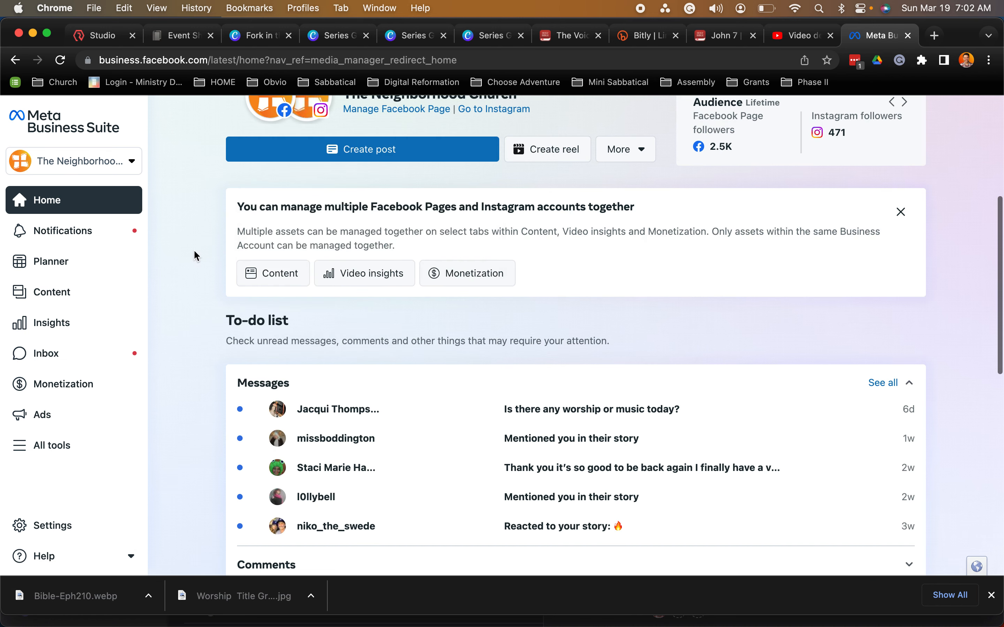
# Go to Facebook's Live Producer page at facebook.com/live/producer in the same browser tab.
pyautogui.click(204, 68)
pyautogui.write('facebook')
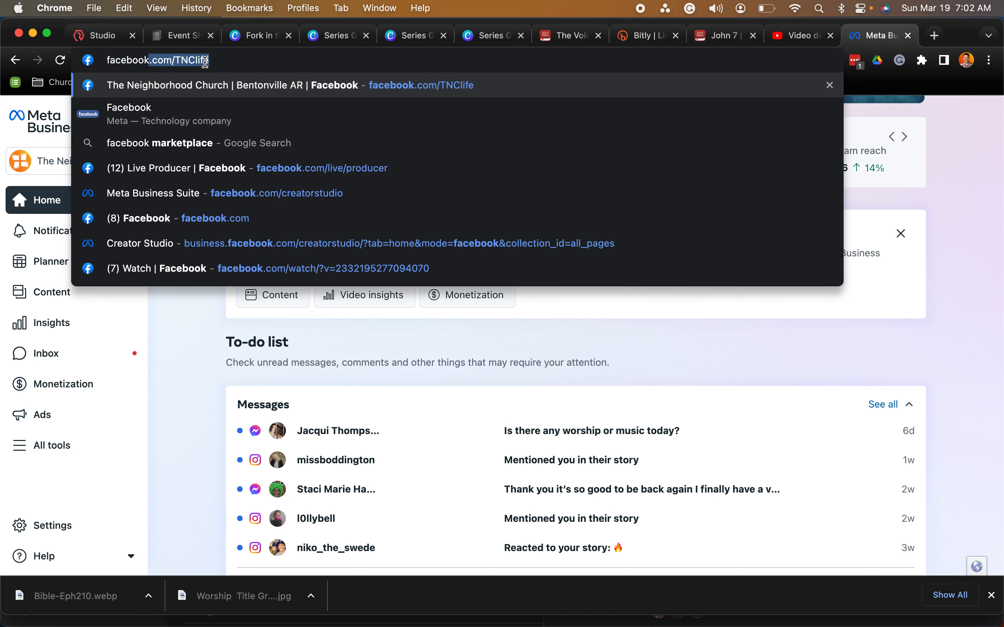
pyautogui.write('.com/live')
pyautogui.press('Return')
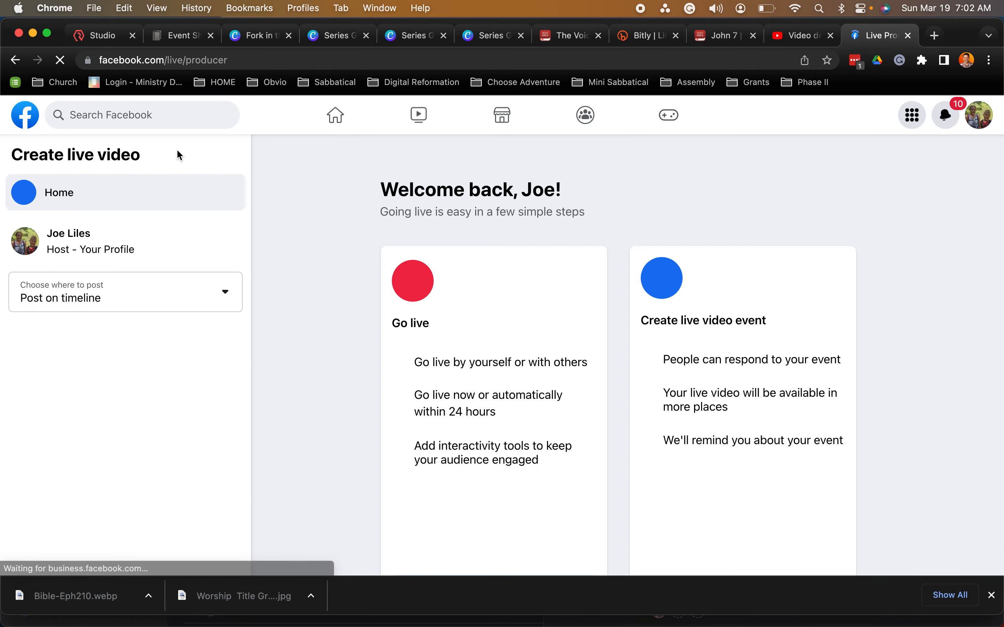
# Choose The Neighborhood Church's managed Page as the place to post the live video and switch to it.
pyautogui.click(184, 299)
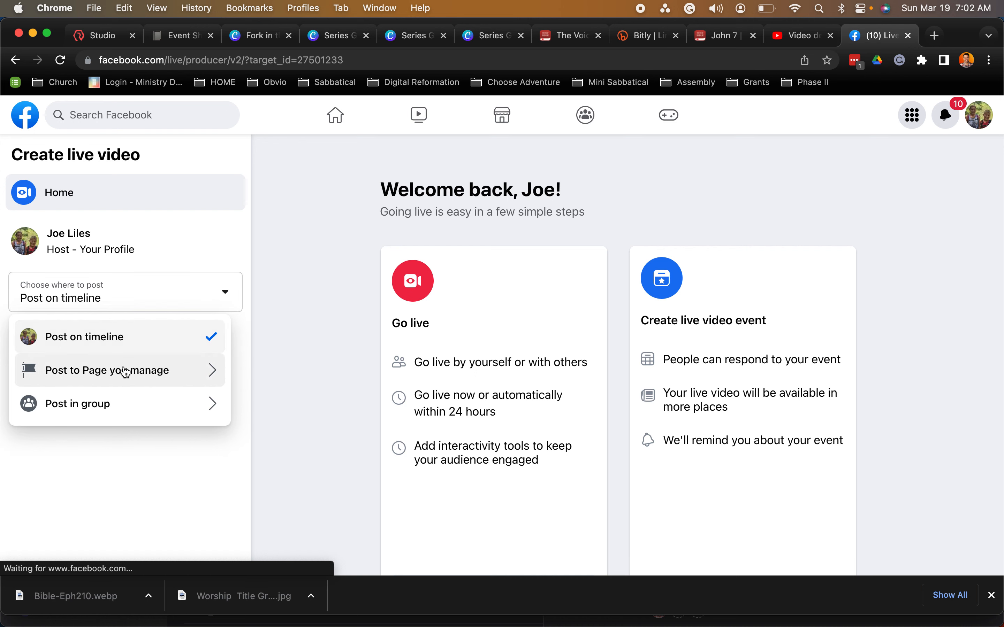
pyautogui.click(123, 369)
pyautogui.scroll(-5, 167, 354)
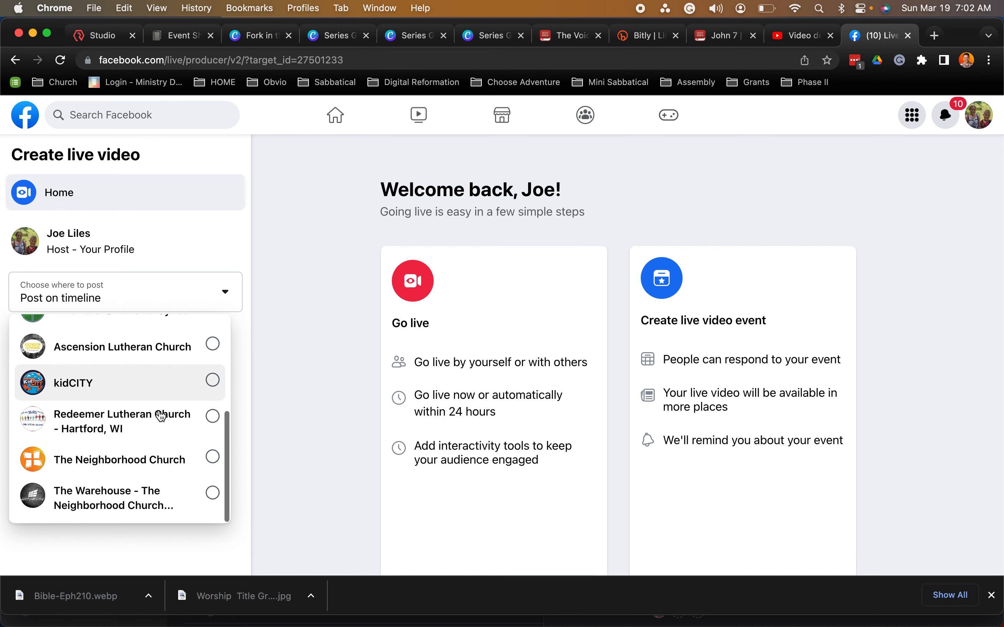
pyautogui.click(212, 458)
pyautogui.click(639, 374)
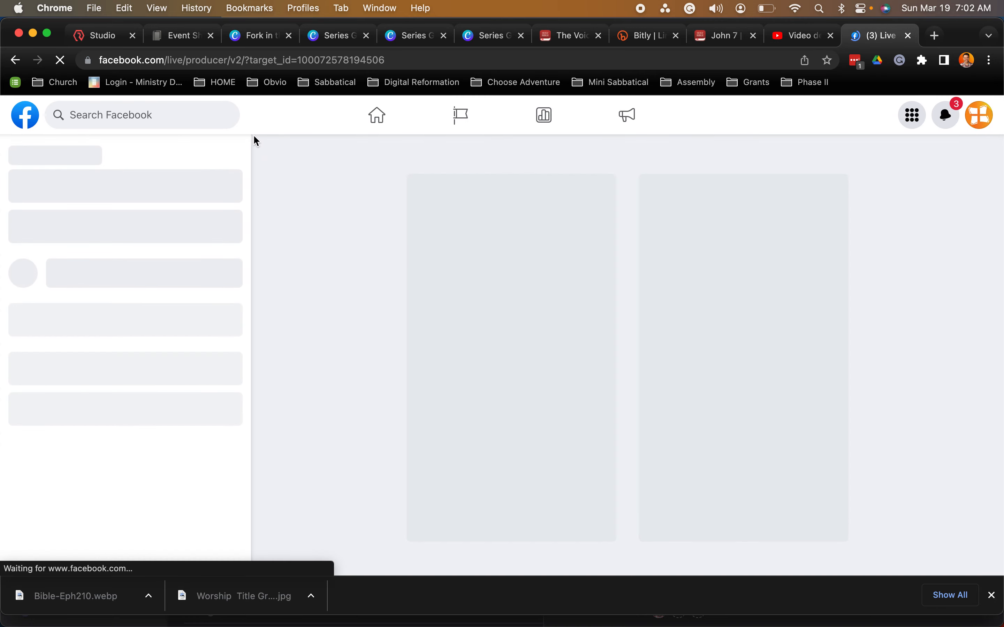
# Open the live video setup of the scheduled broadcast "New Series - Fork in Road" and select streaming software as its video source.
pyautogui.scroll(-5, 346, 224)
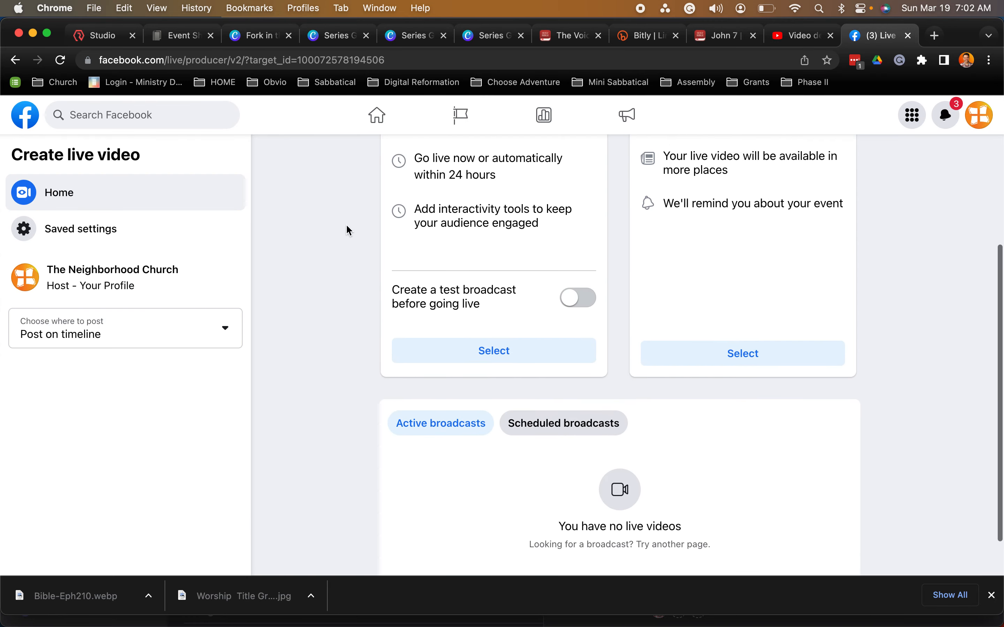
pyautogui.click(563, 378)
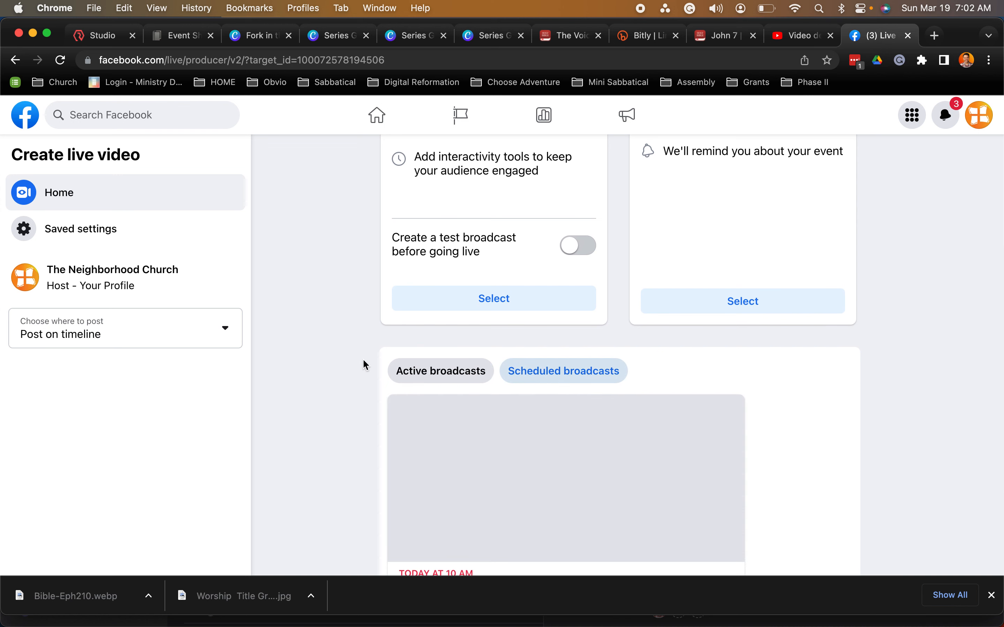
pyautogui.scroll(-4, 360, 347)
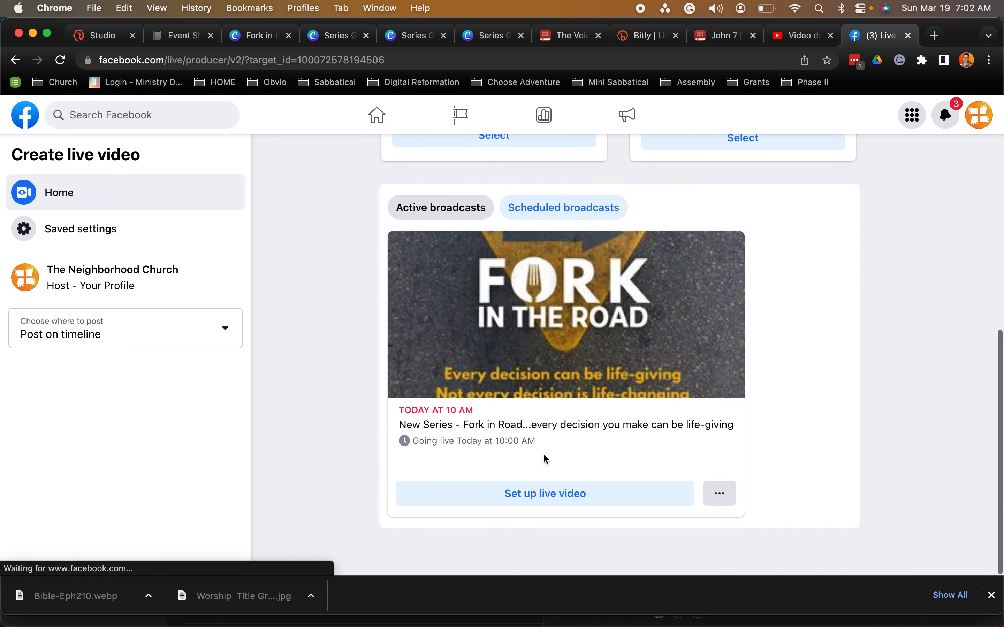
pyautogui.click(617, 495)
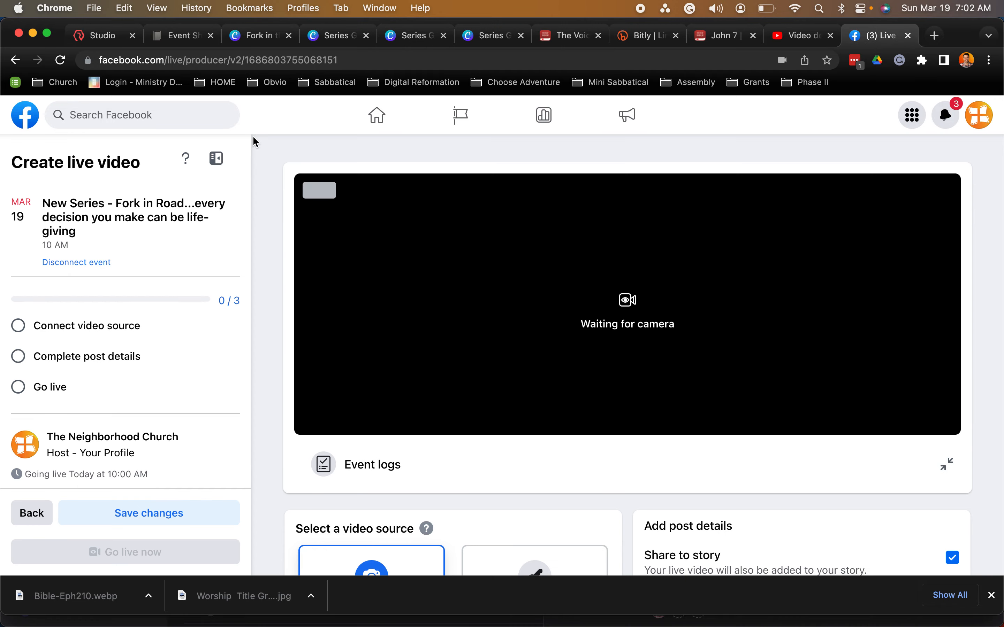
pyautogui.scroll(-10, 258, 148)
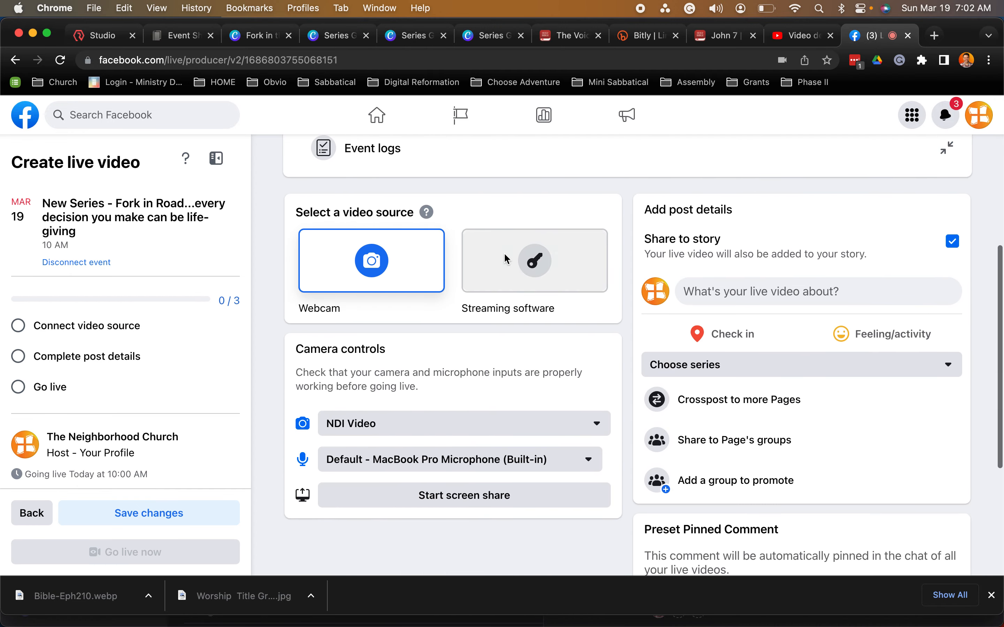
pyautogui.click(535, 260)
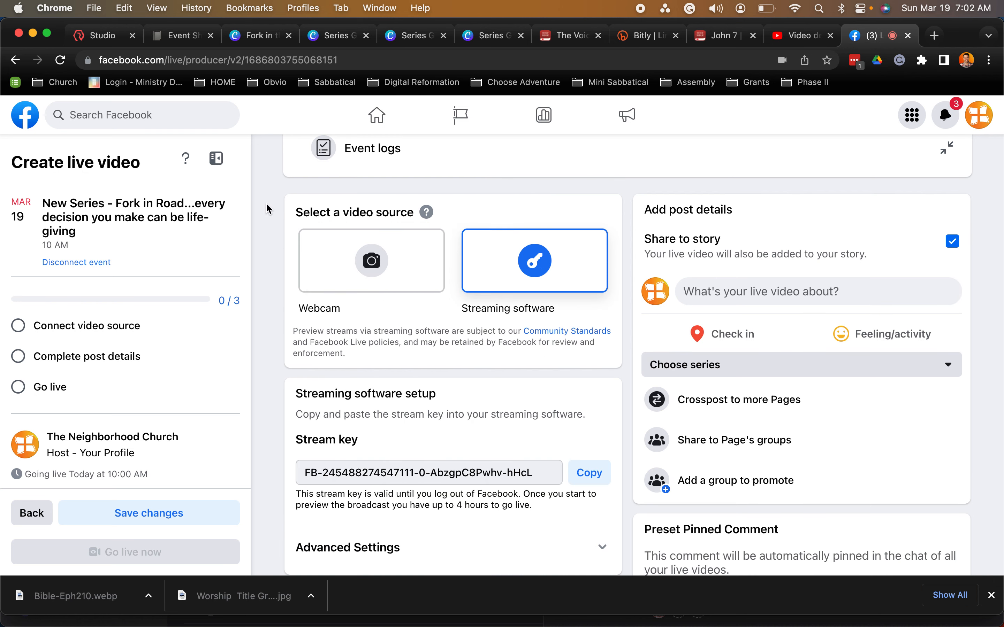
# Enable the preset pinned comment, open it for editing and delete its existing text.
pyautogui.scroll(-4, 269, 208)
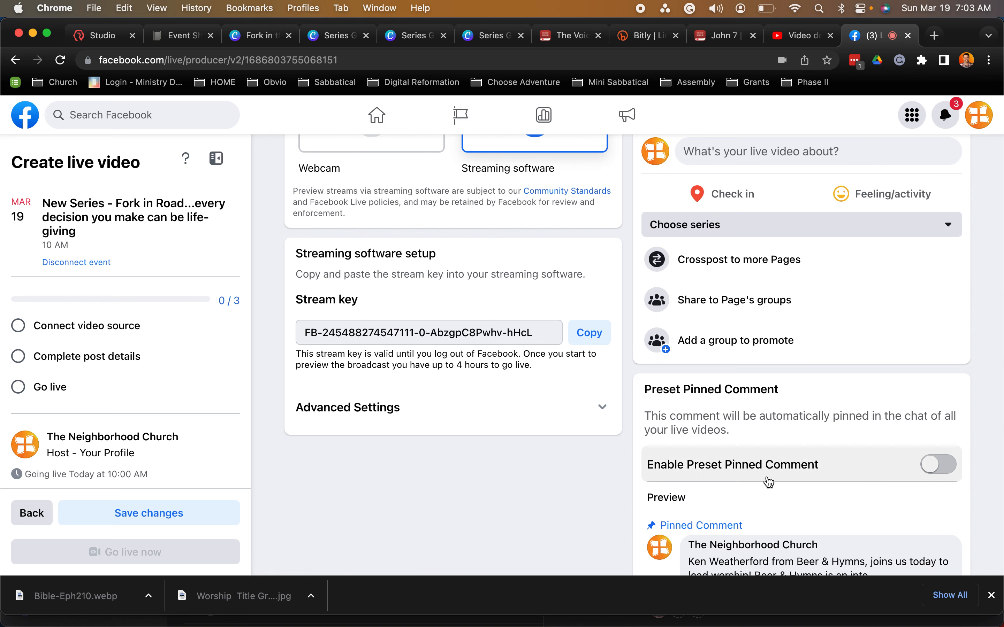
pyautogui.scroll(-2, 805, 399)
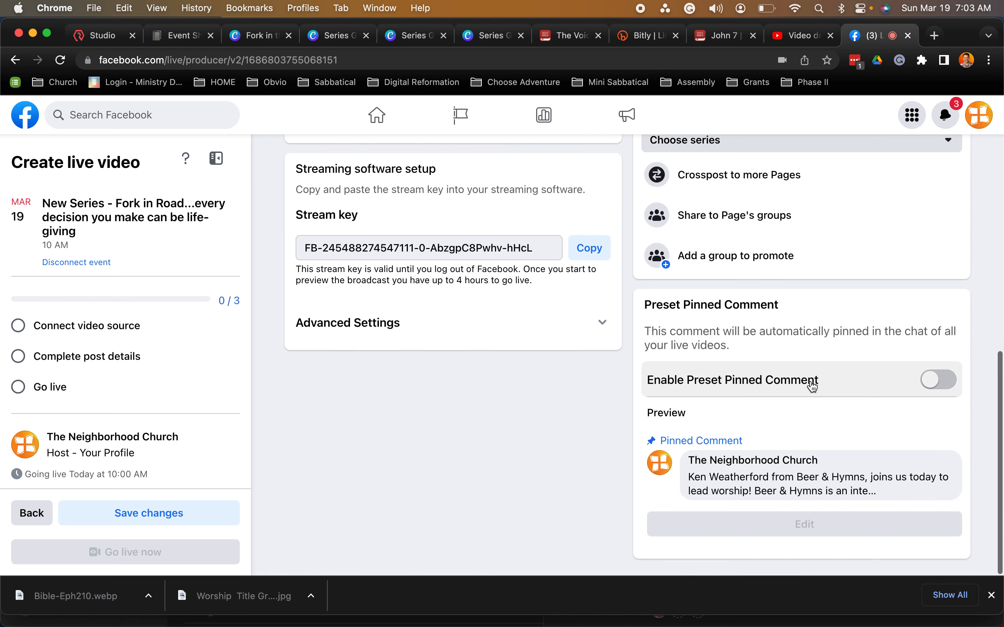
pyautogui.click(938, 379)
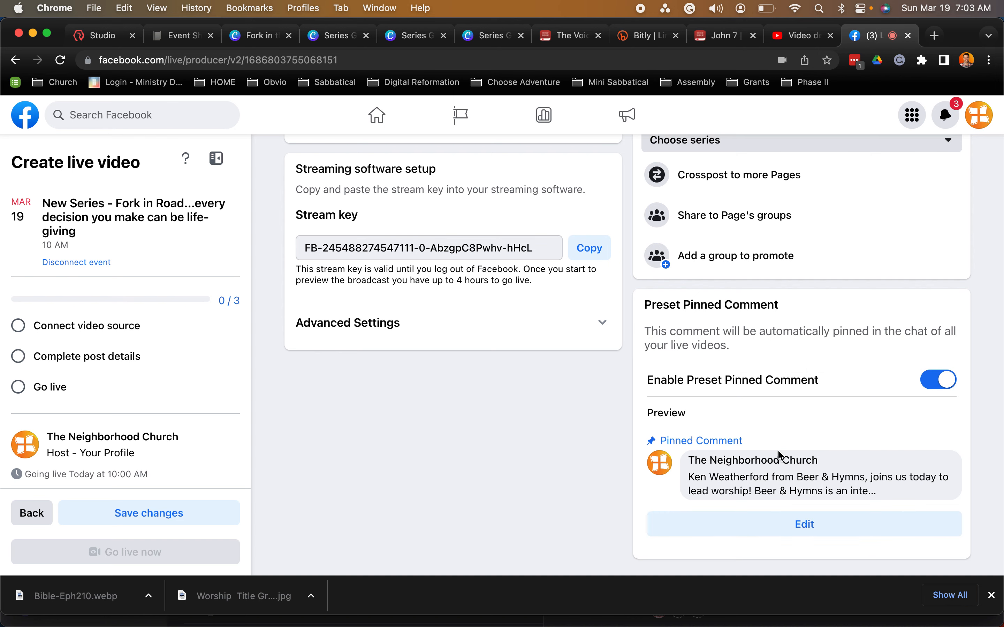
pyautogui.click(803, 525)
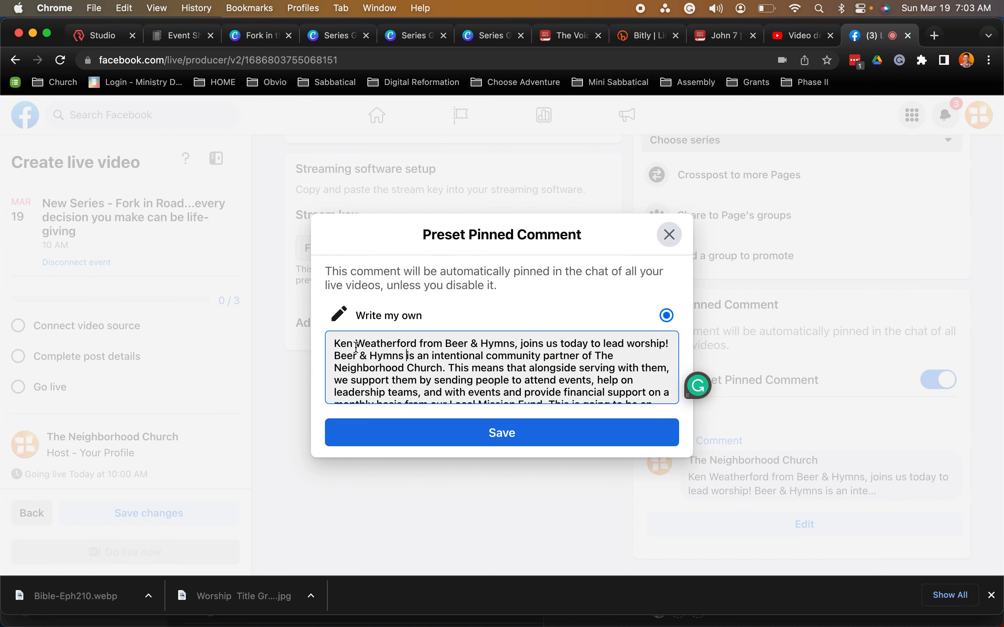
pyautogui.moveTo(338, 343); pyautogui.dragTo(670, 415)
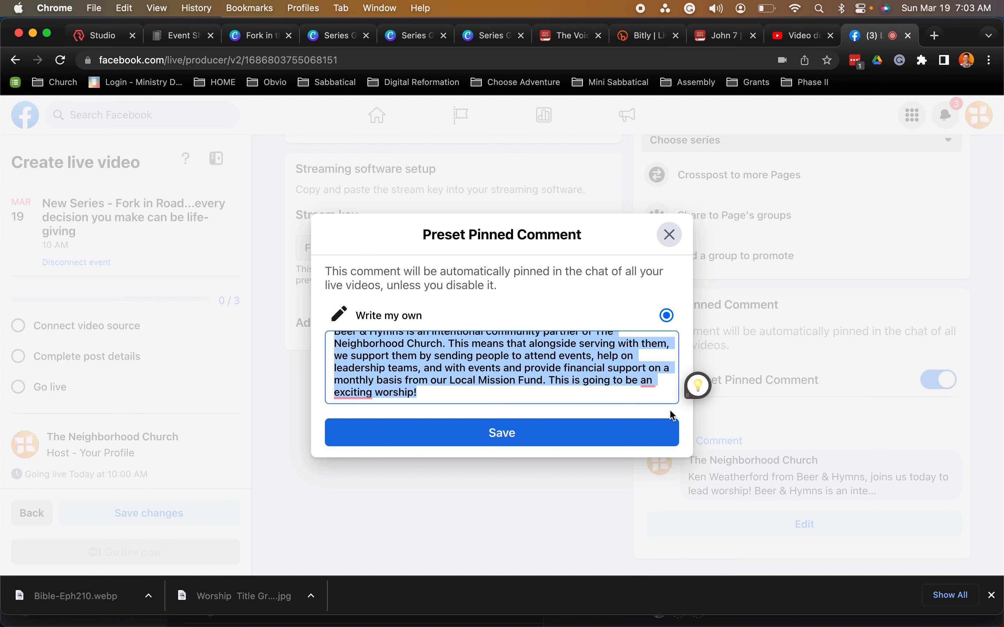
pyautogui.press('BackSpace')
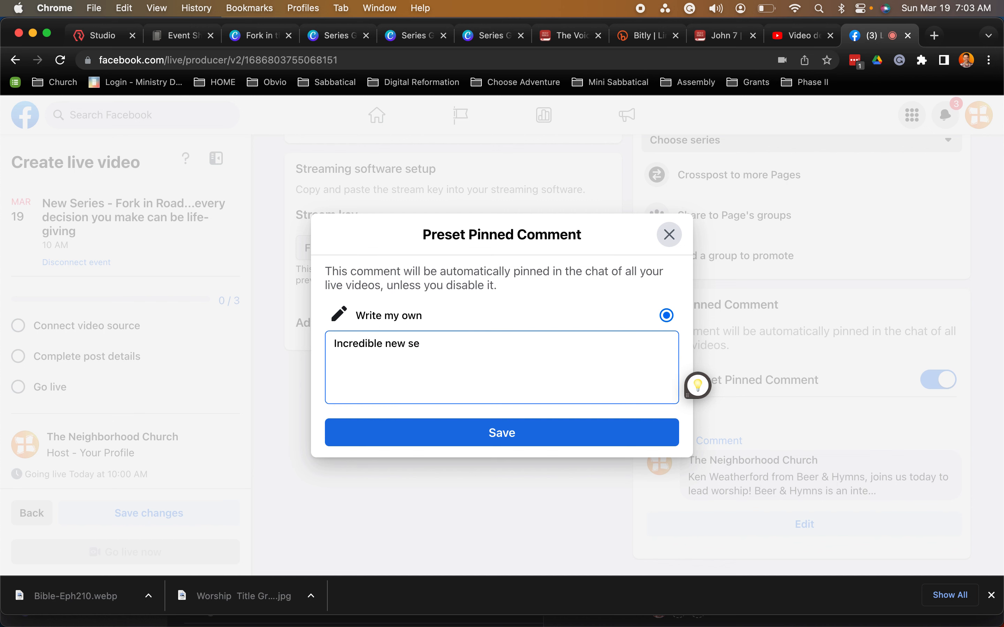
# Start the pinned comment with "Incredible new series to help guide in BIG decision that can change your life. Our hope is that".
pyautogui.write('Incredible new series to help guide in BIG decision')
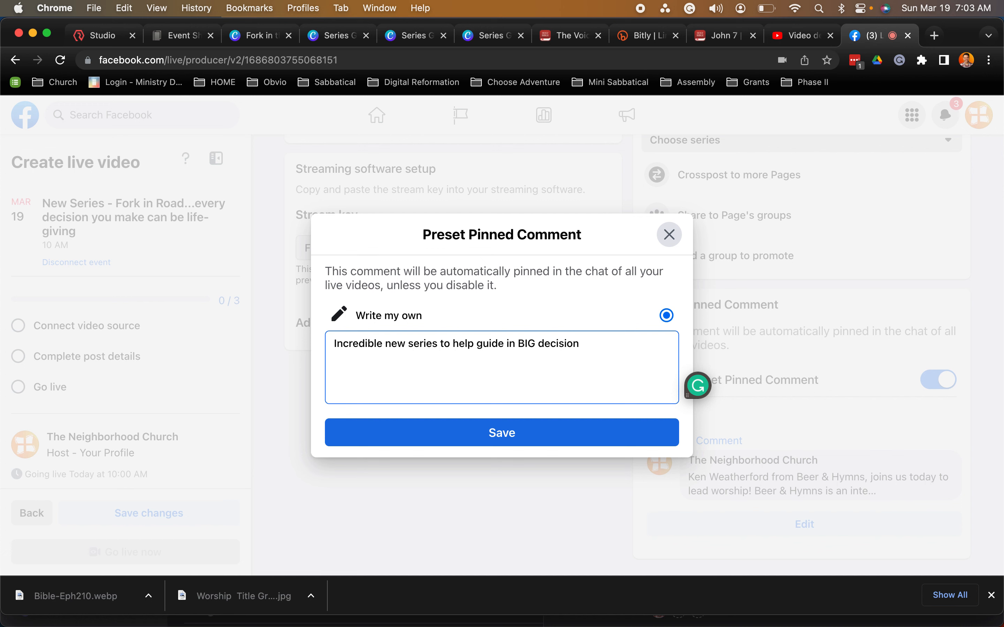
pyautogui.write('can s')
pyautogui.write('hange you life...')
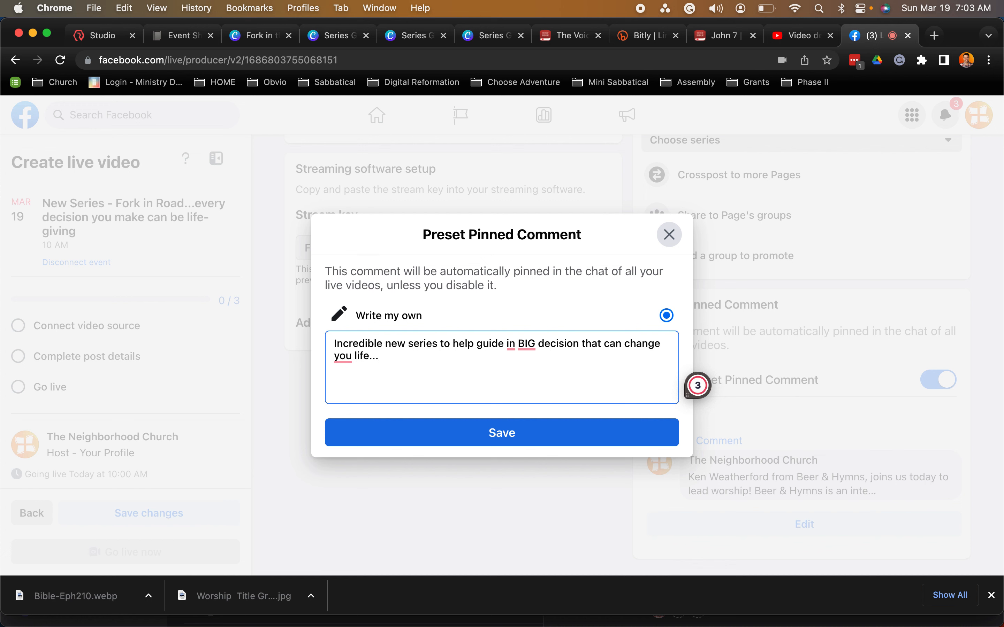
pyautogui.press('BackSpace')
pyautogui.press('BackSpace')
pyautogui.press('BackSpace')
pyautogui.press('BackSpace')
pyautogui.press('BackSpace')
pyautogui.press('BackSpace')
pyautogui.write('life. Our hope is that e')
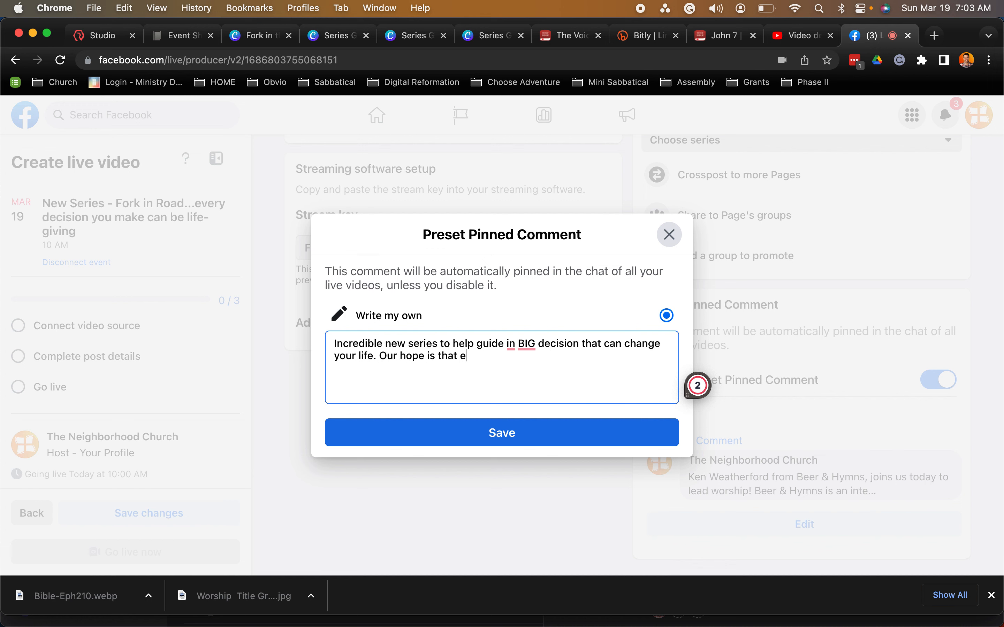
# Finish the comment with "every decision is made in faith and through prayer...let us know how we can pray for you? Oh yeah, and HAPPY SPRING!!" and save.
pyautogui.write('very decision is made')
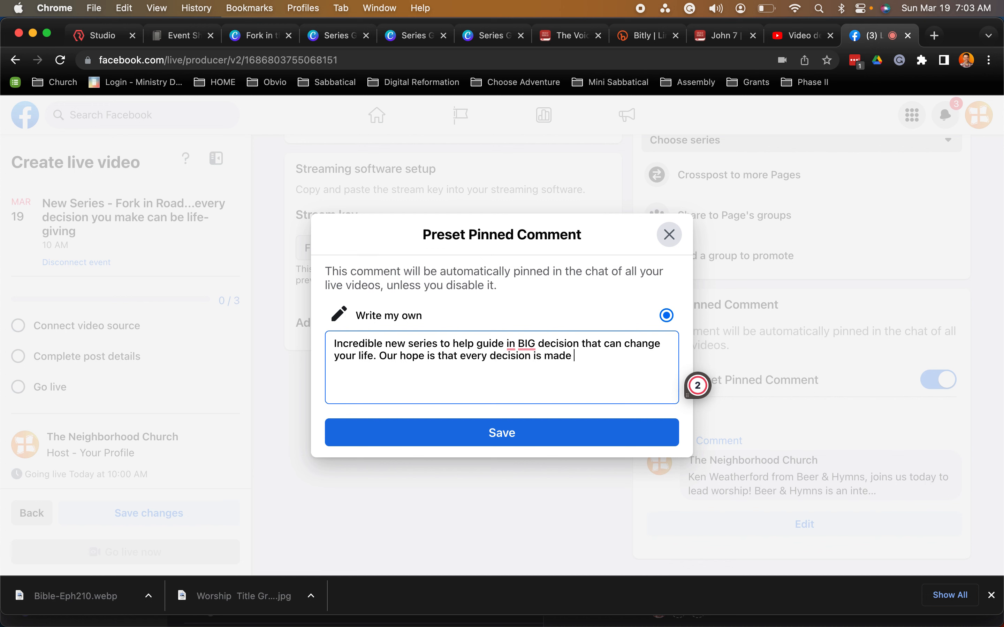
pyautogui.write(' in faith and through prayers')
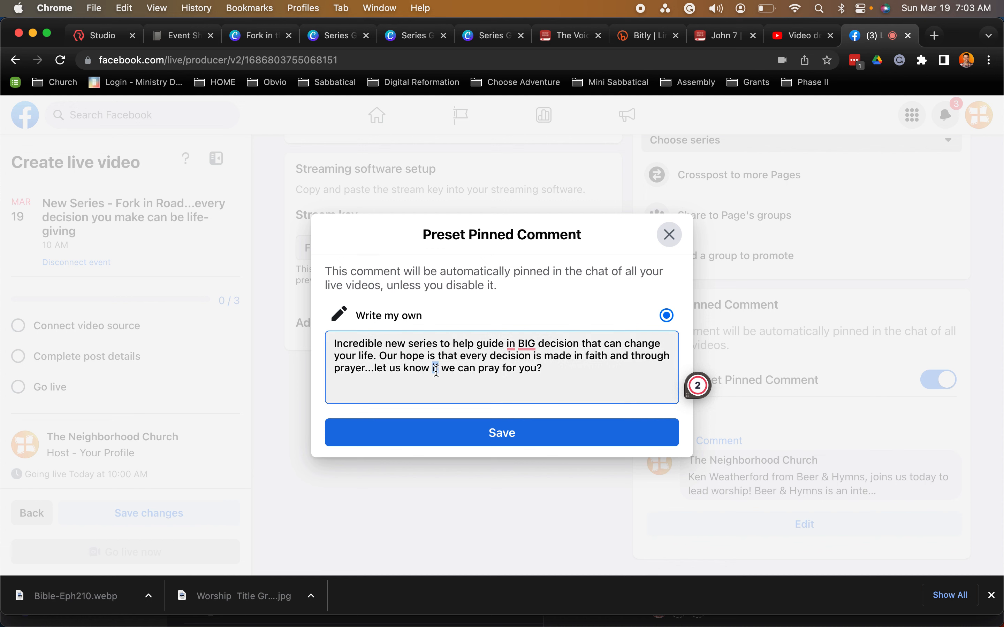
pyautogui.write('how')
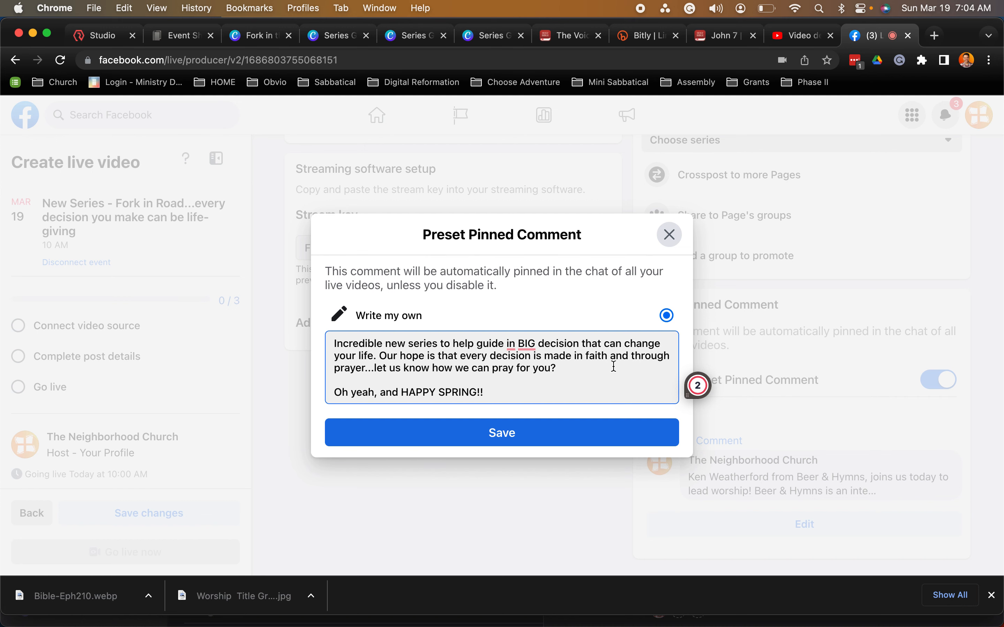
pyautogui.click(513, 432)
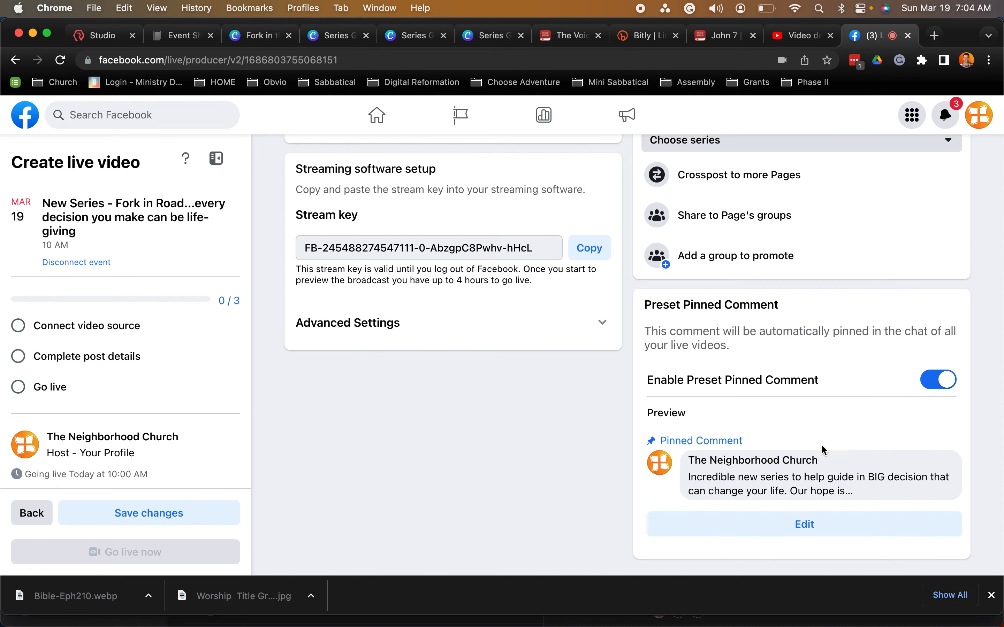
# Turn on going live automatically at the scheduled start time and save the live video's changes.
pyautogui.scroll(5, 578, 410)
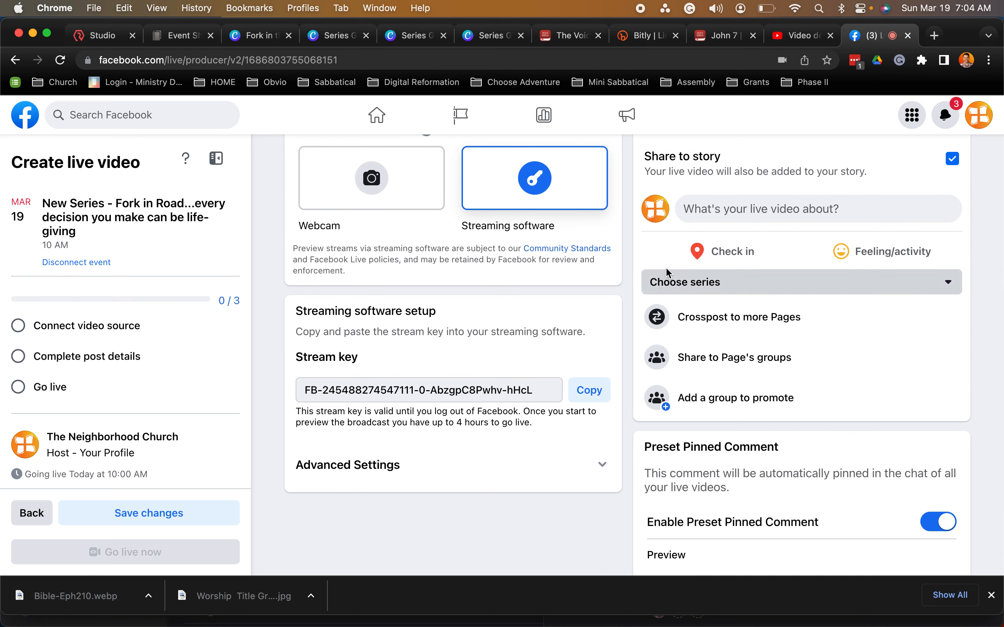
pyautogui.scroll(2, 279, 242)
pyautogui.scroll(-4, 279, 242)
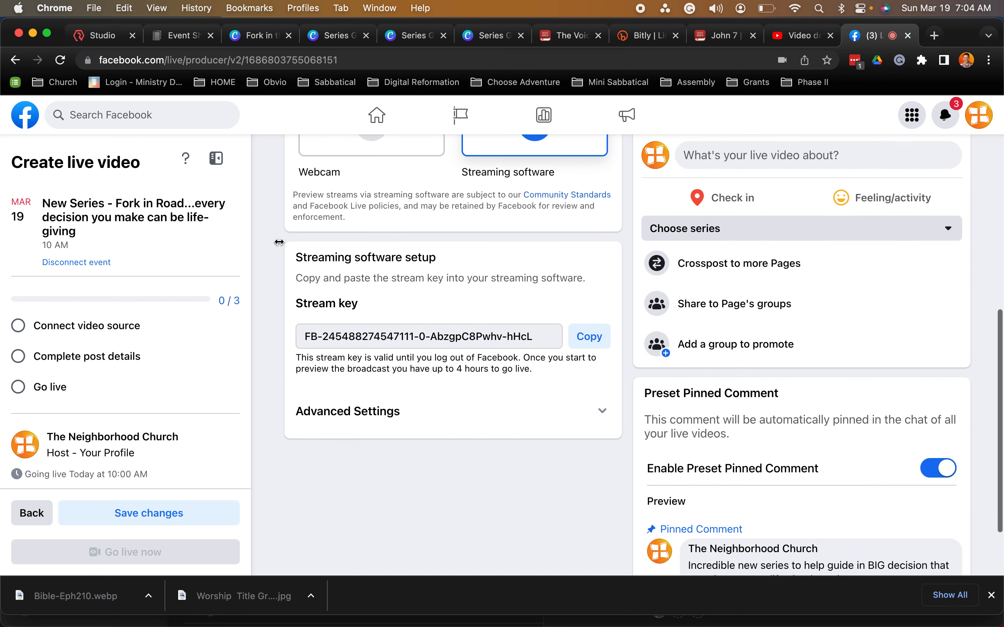
pyautogui.scroll(-2, 151, 370)
pyautogui.scroll(-4, 151, 370)
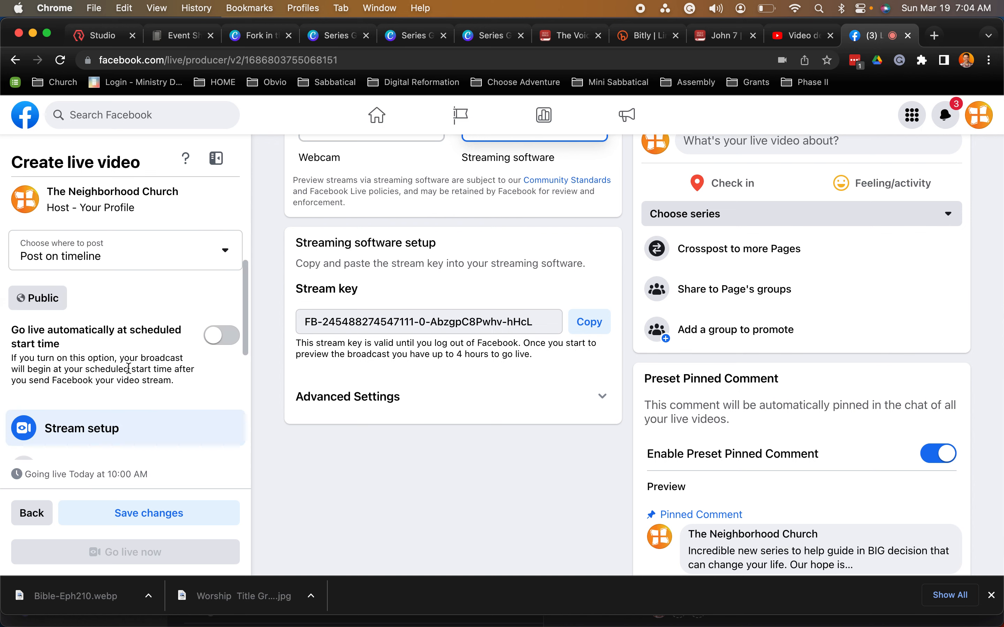
pyautogui.scroll(-2, 114, 356)
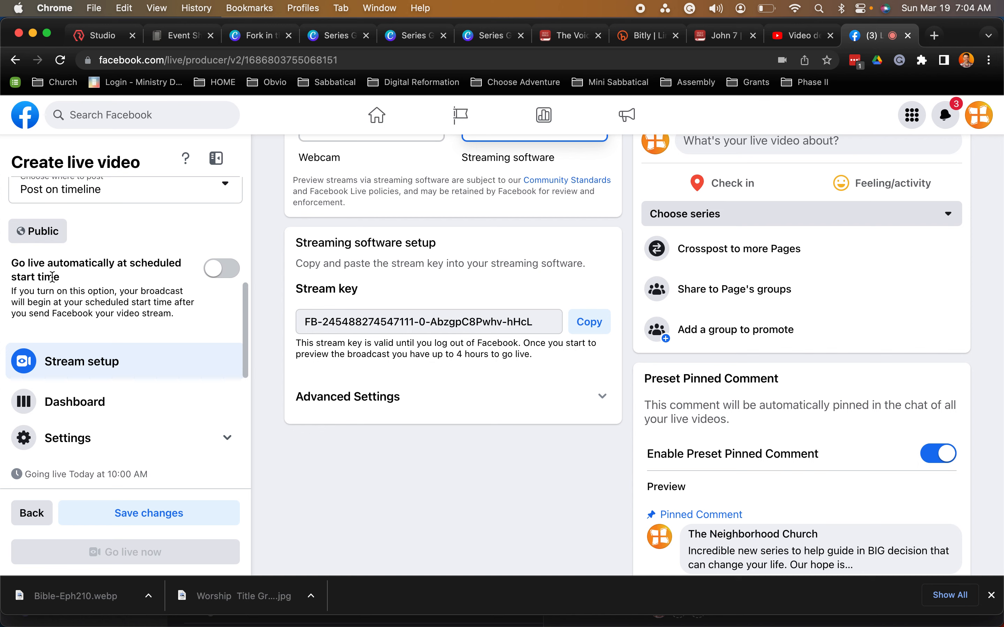
pyautogui.click(222, 275)
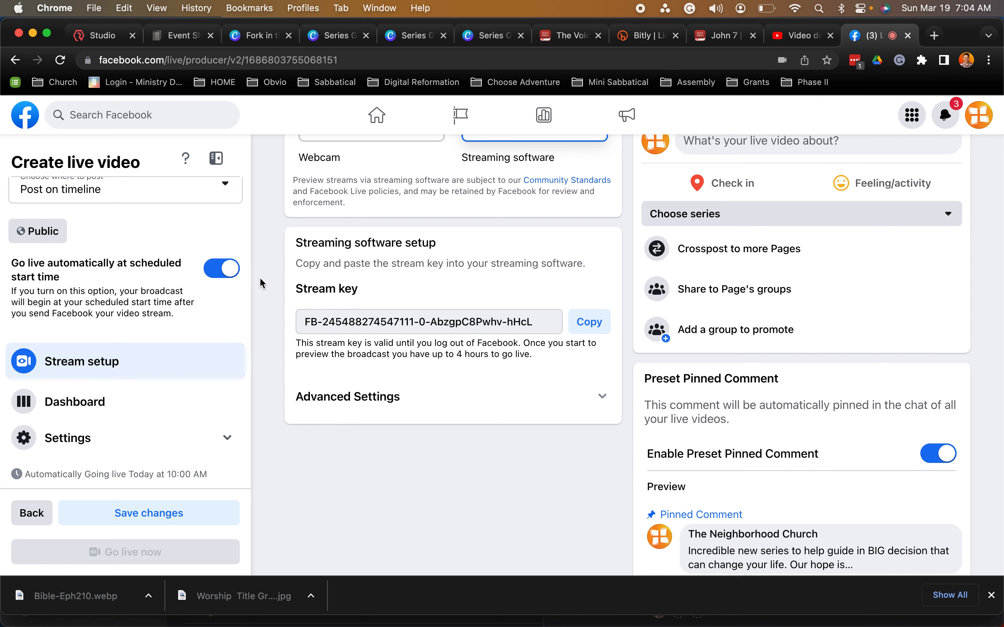
pyautogui.scroll(-2, 272, 282)
pyautogui.scroll(3, 301, 330)
pyautogui.scroll(3, 295, 316)
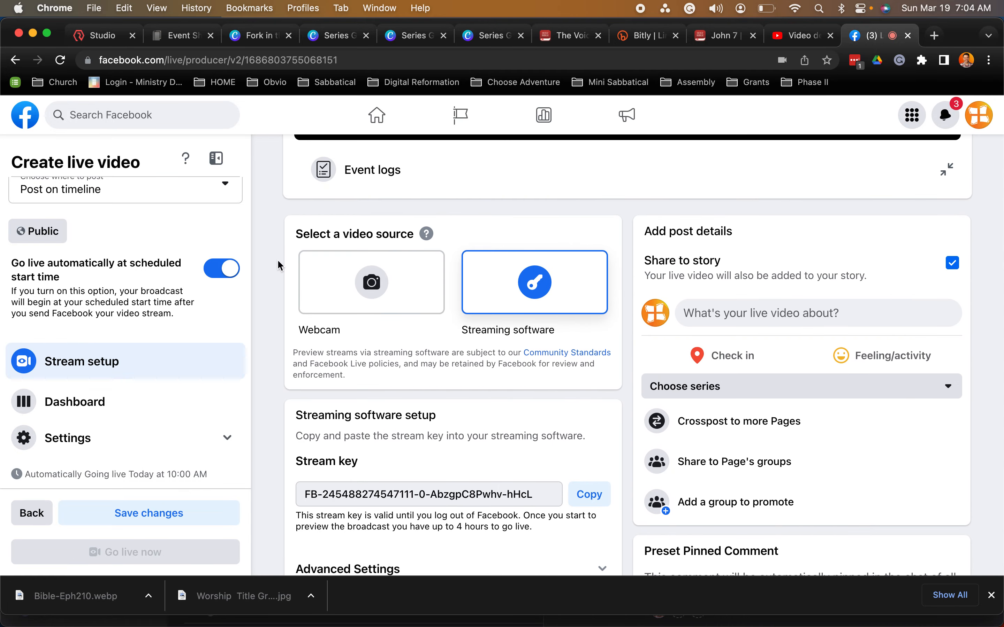
pyautogui.scroll(-6, 280, 264)
pyautogui.click(150, 510)
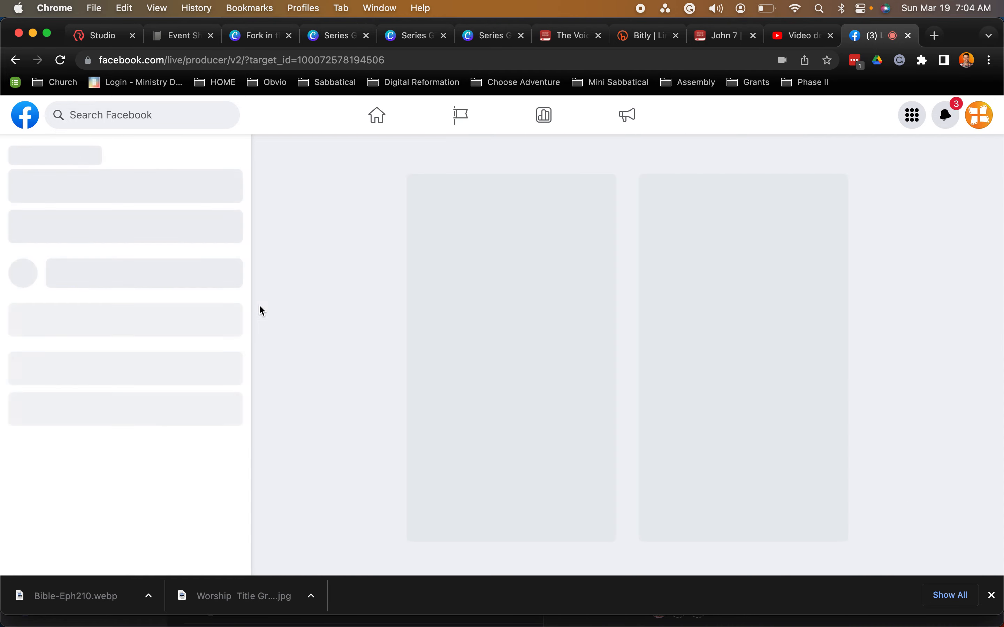
# Check the Fork in Road broadcast among the scheduled broadcasts and reopen its live video setup.
pyautogui.scroll(-6, 291, 161)
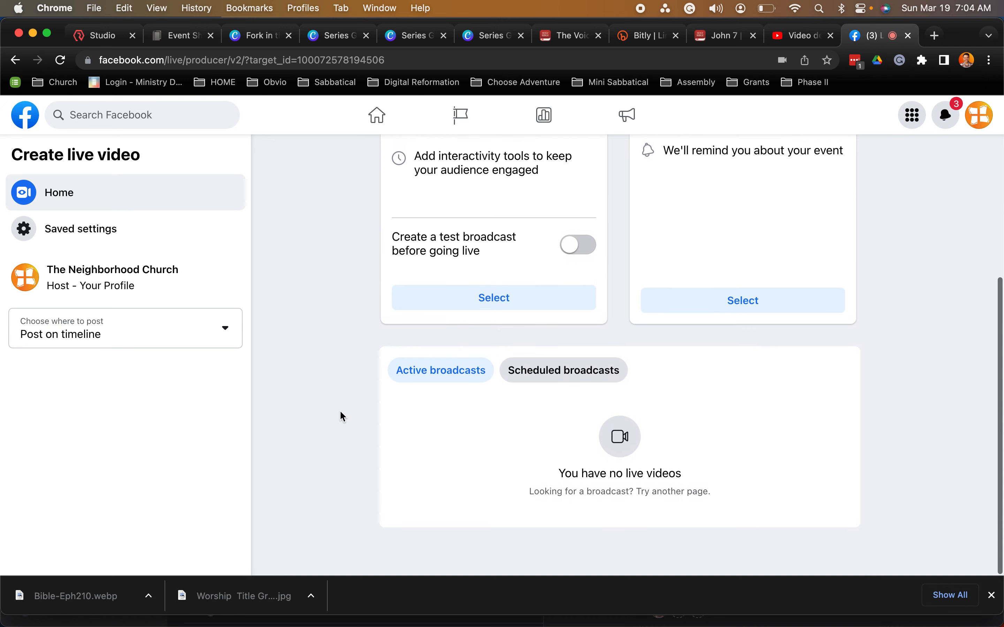
pyautogui.click(508, 374)
pyautogui.scroll(-3, 349, 378)
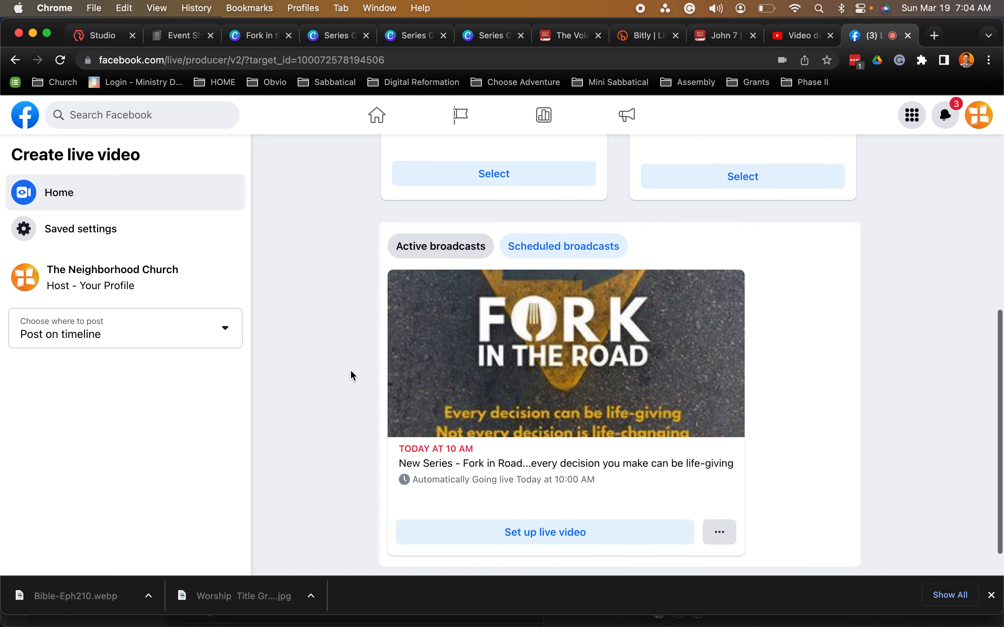
pyautogui.scroll(4, 340, 327)
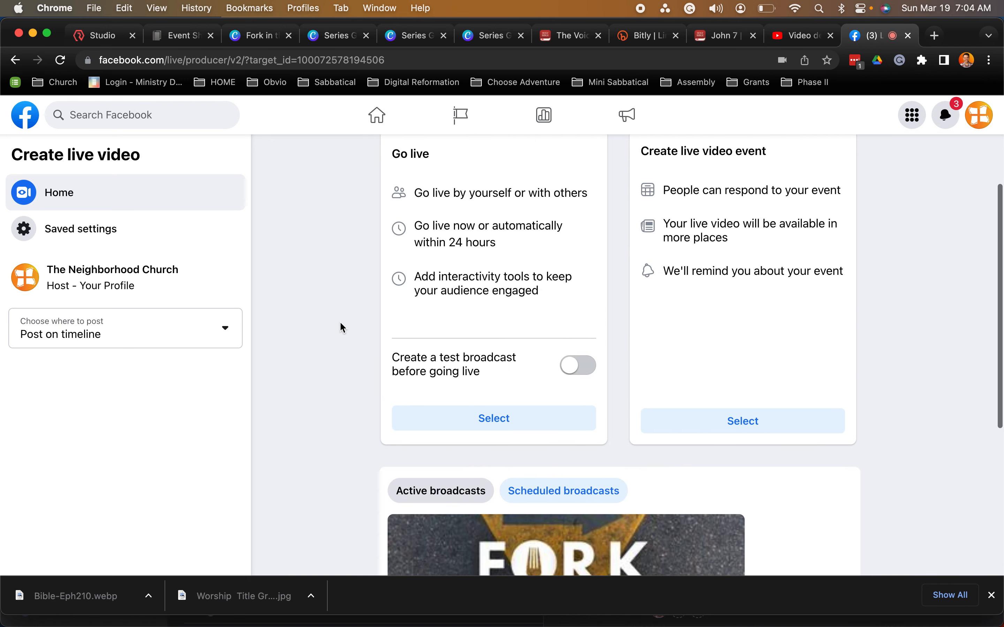
pyautogui.scroll(-5, 340, 325)
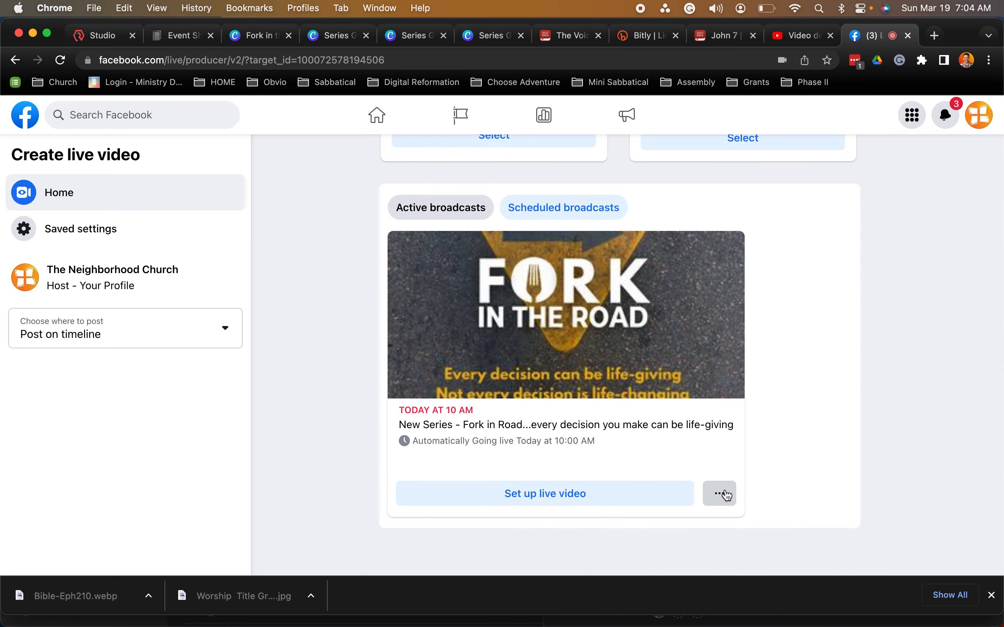
pyautogui.click(722, 494)
pyautogui.click(797, 443)
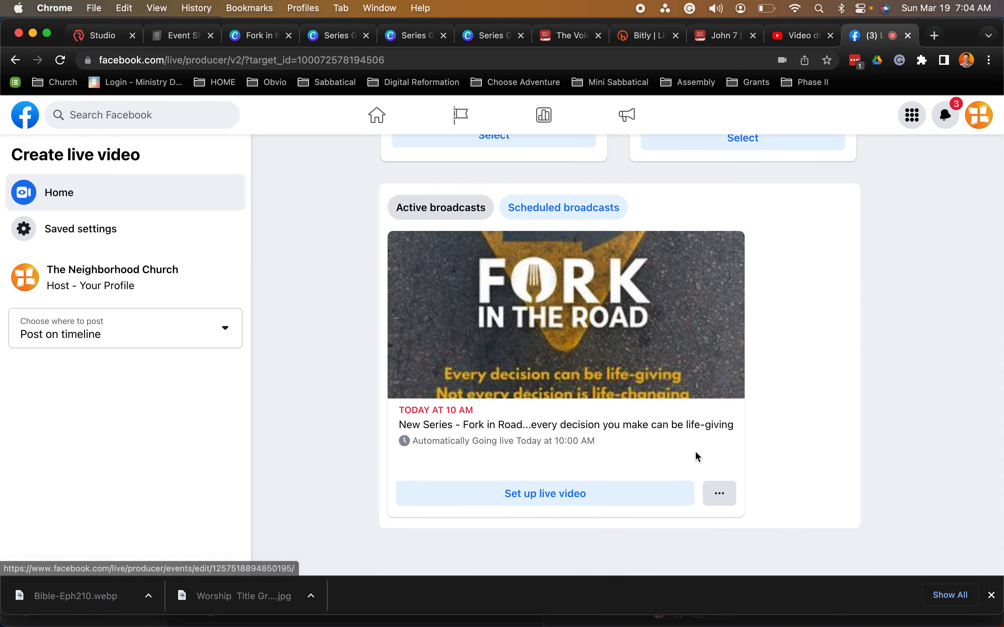
pyautogui.click(586, 502)
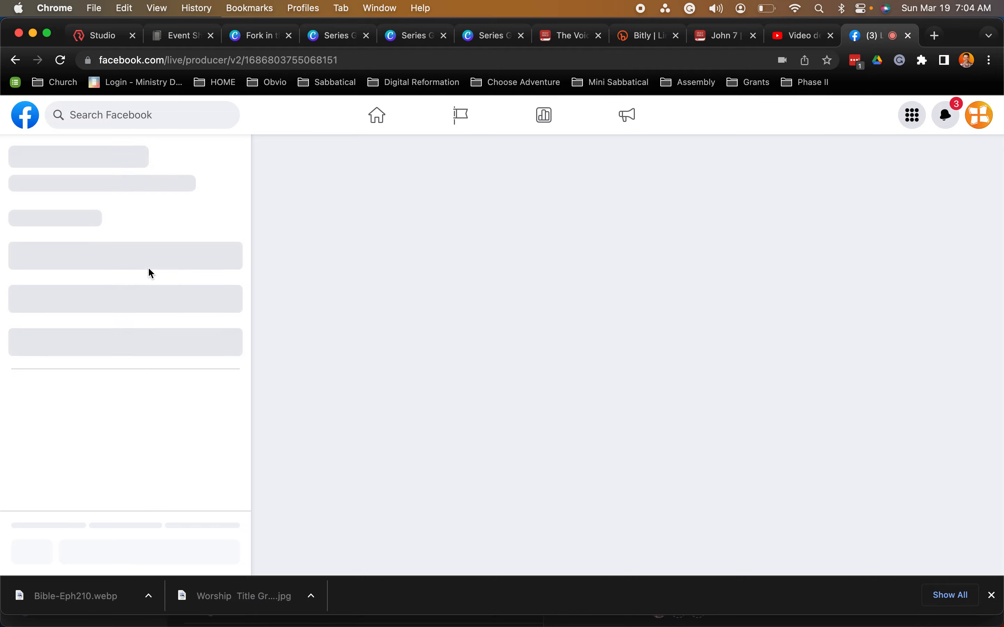
# Choose streaming software as the live video's source and copy the church's Page URL.
pyautogui.scroll(-10, 117, 325)
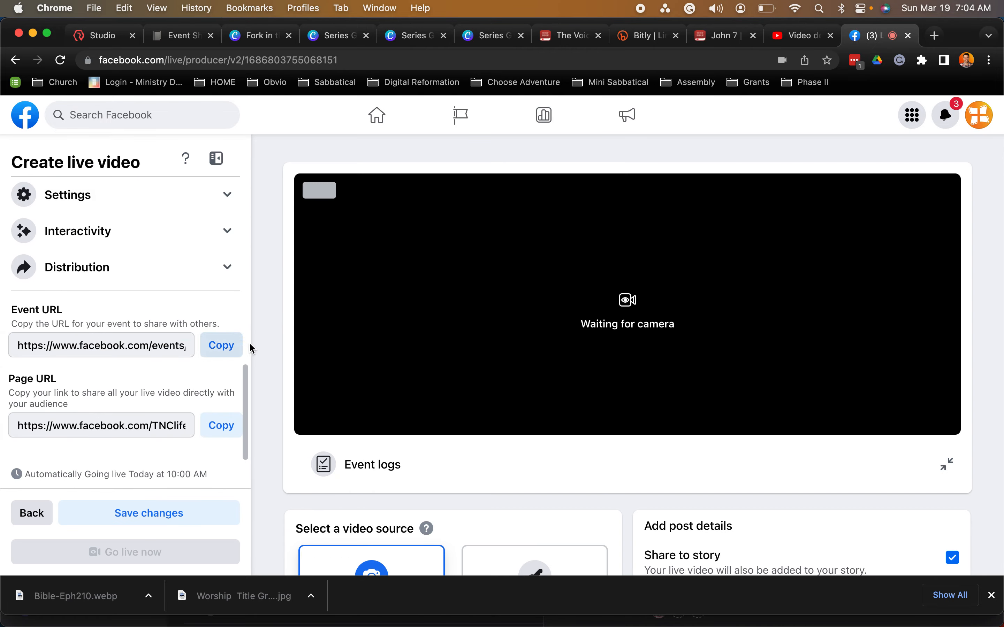
pyautogui.scroll(-9, 415, 373)
pyautogui.click(504, 211)
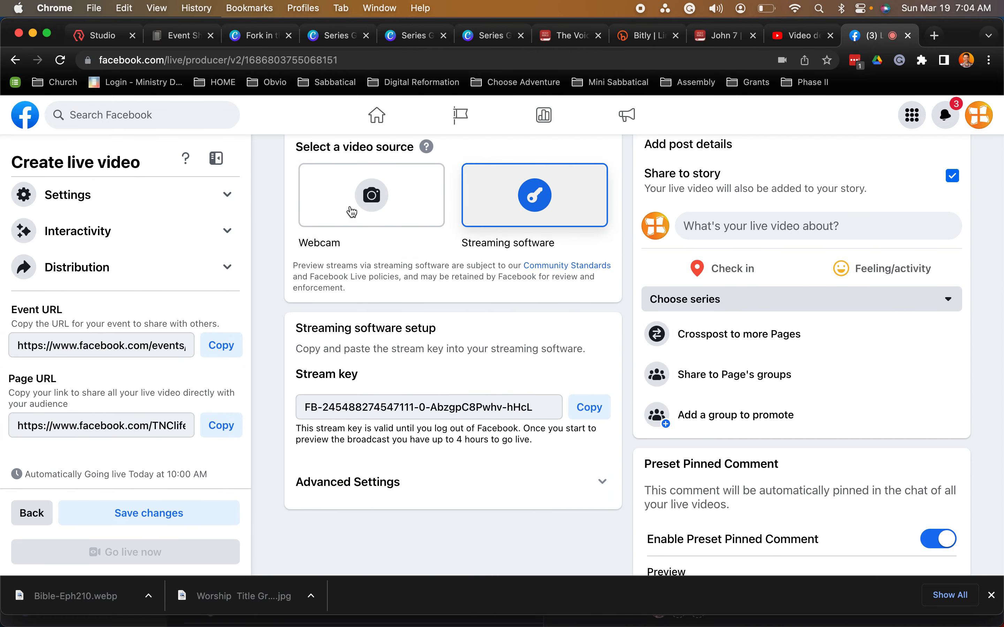
pyautogui.scroll(-3, 265, 208)
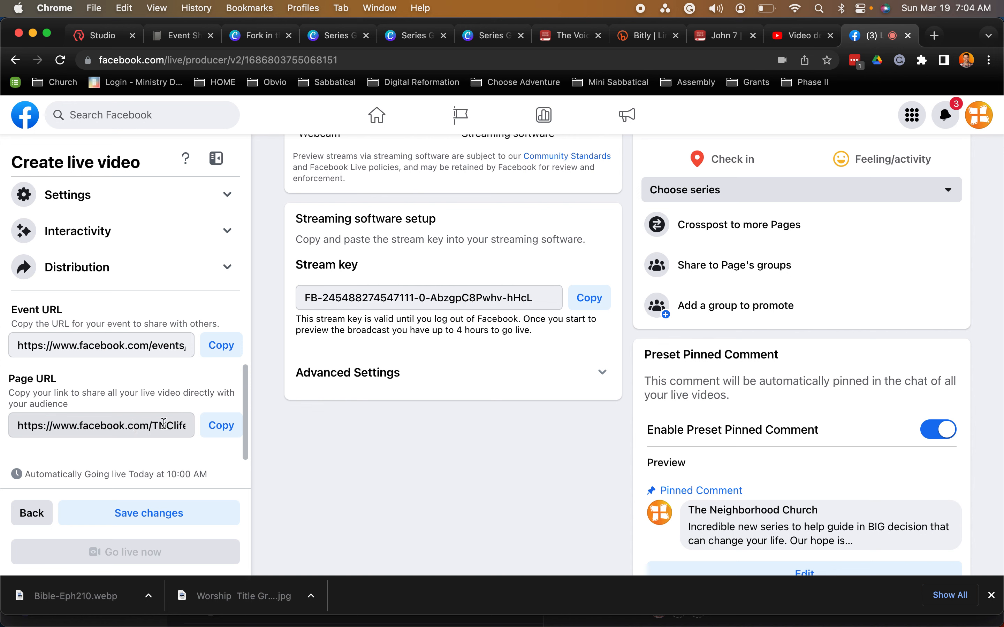
pyautogui.click(225, 428)
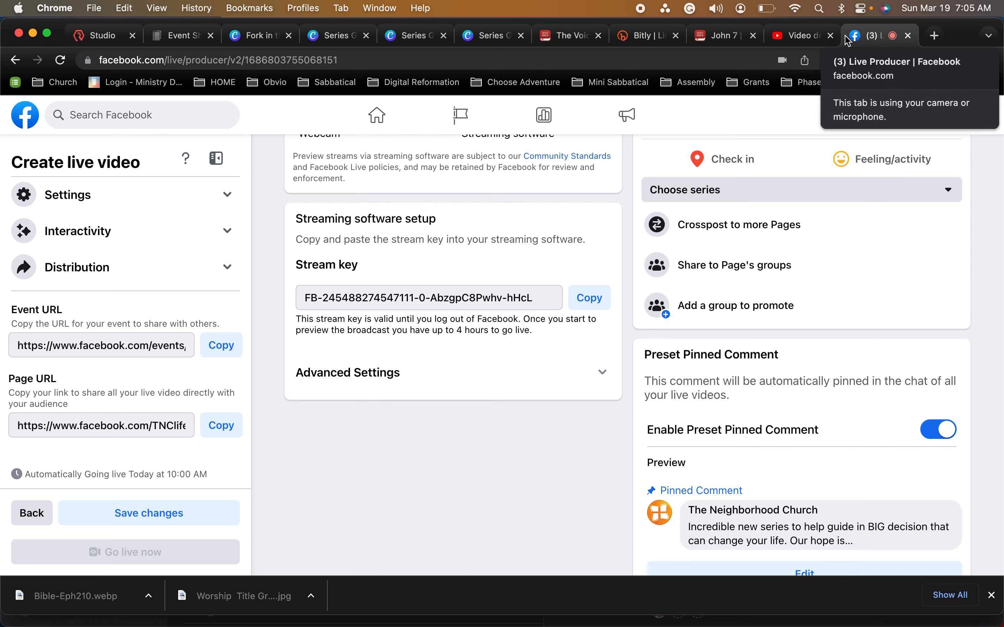
# Open clearstream.io in a new browser tab and log in with the saved credentials.
pyautogui.click(934, 35)
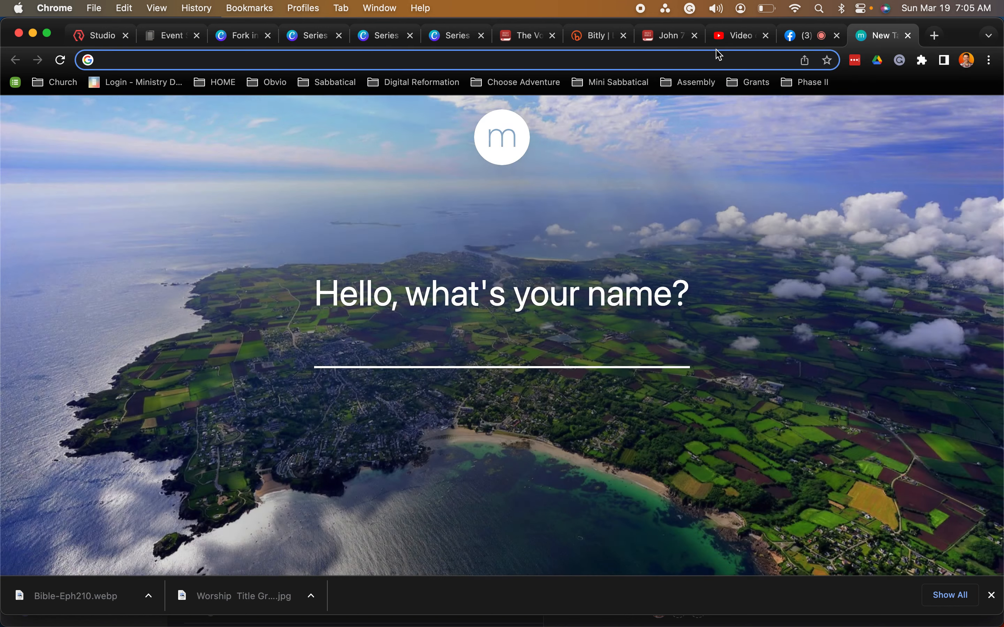
pyautogui.click(707, 58)
pyautogui.write('clearstream.io')
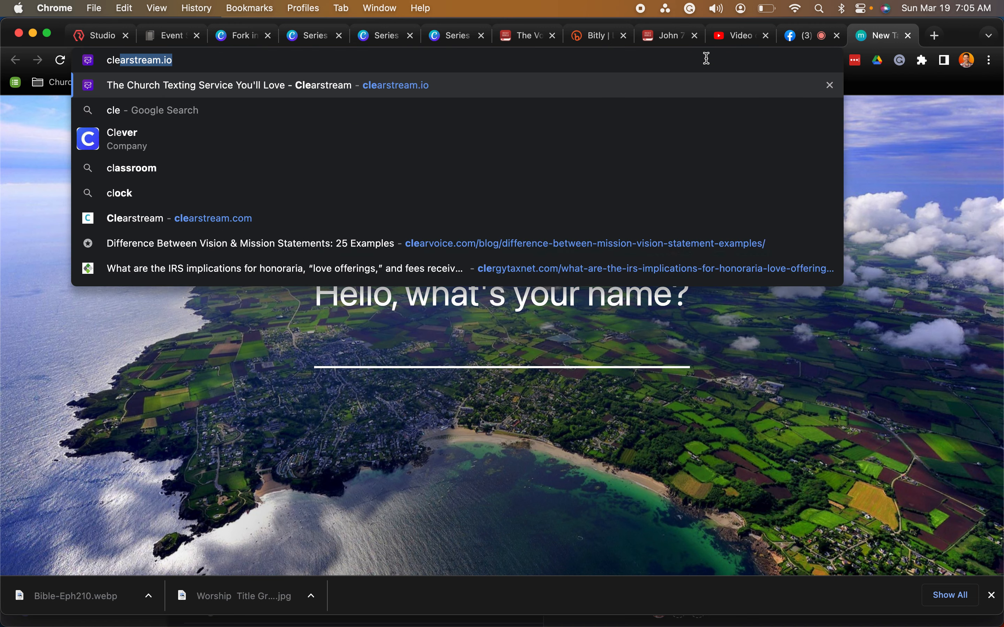
pyautogui.press('Return')
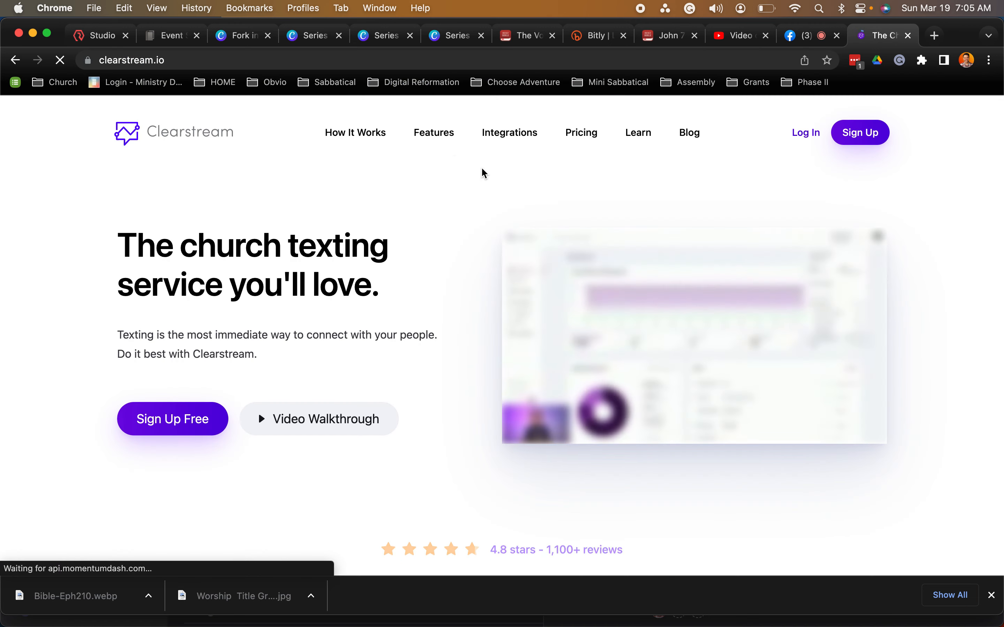
pyautogui.click(805, 133)
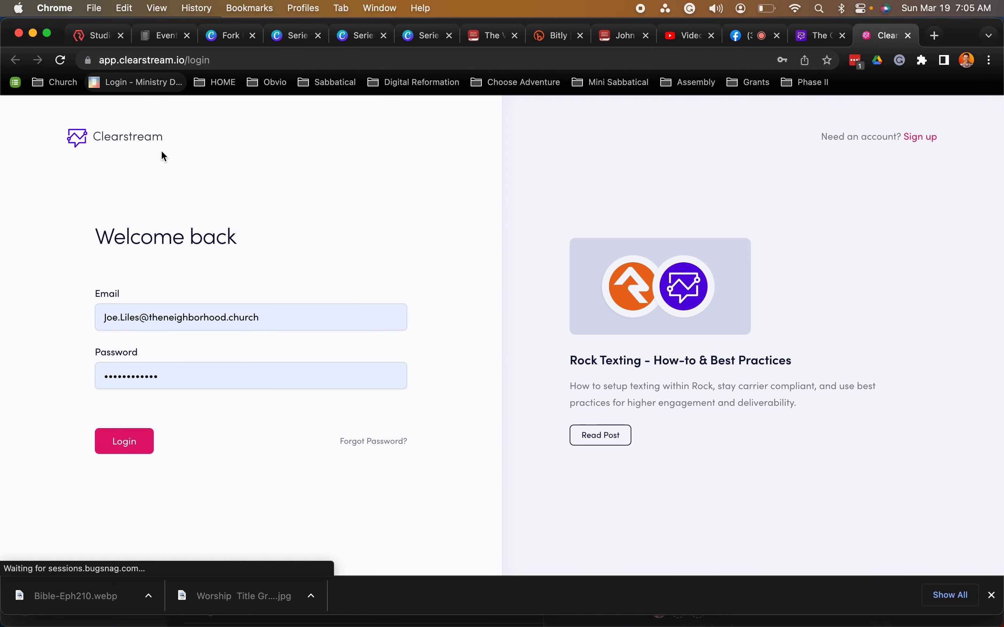
pyautogui.click(124, 442)
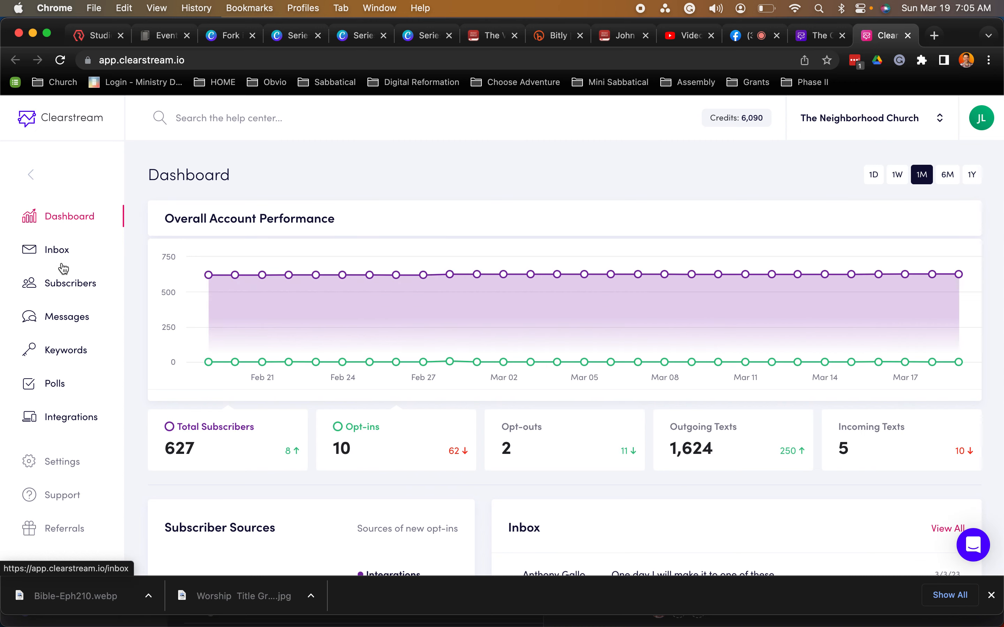
# Create a new text message in Clearstream and check that The Neighborhood Church main account is selected.
pyautogui.click(62, 318)
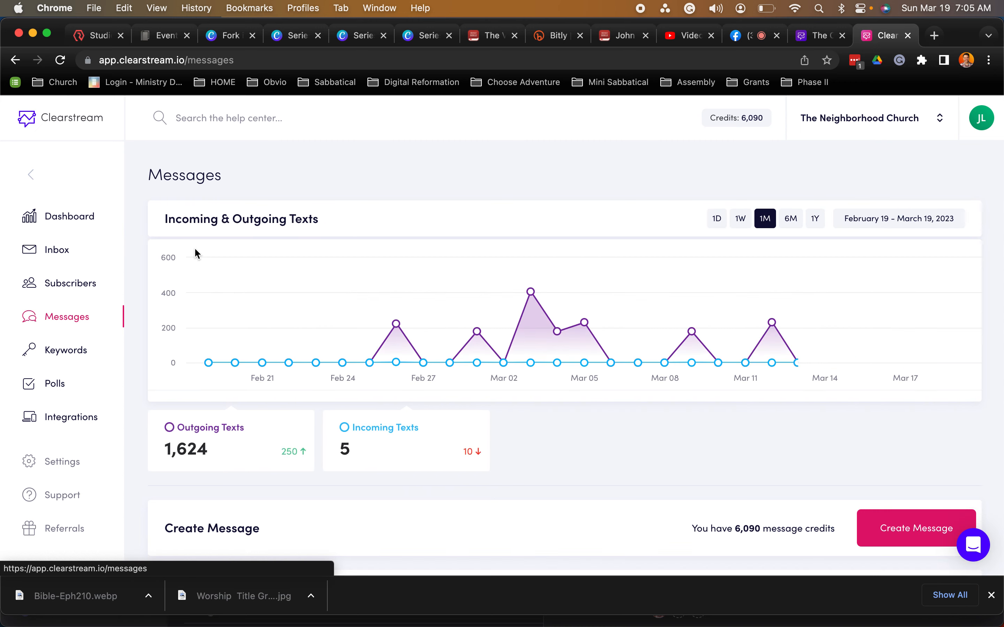
pyautogui.scroll(-3, 633, 434)
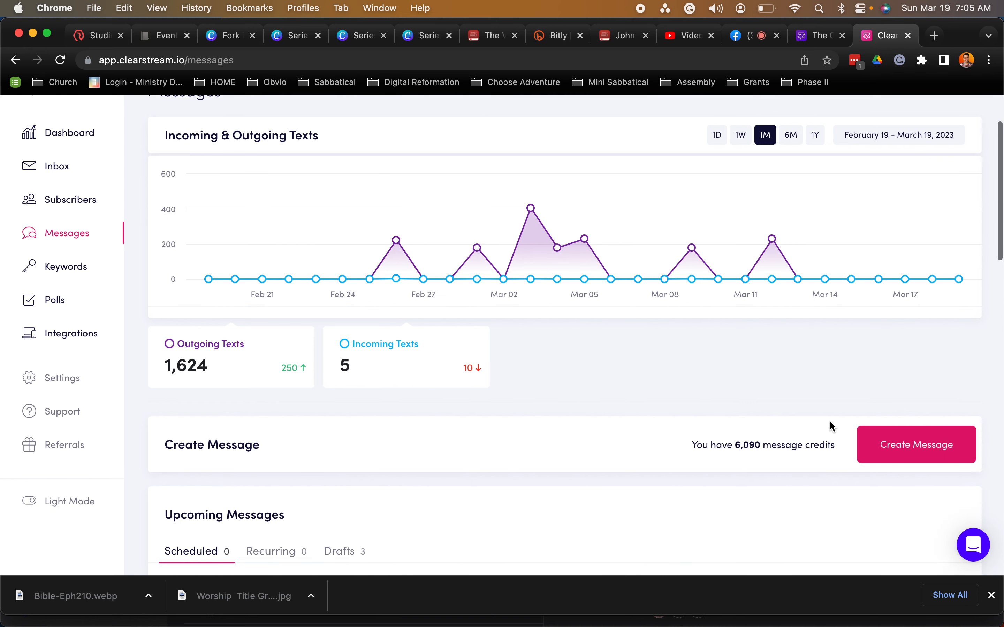
pyautogui.click(911, 447)
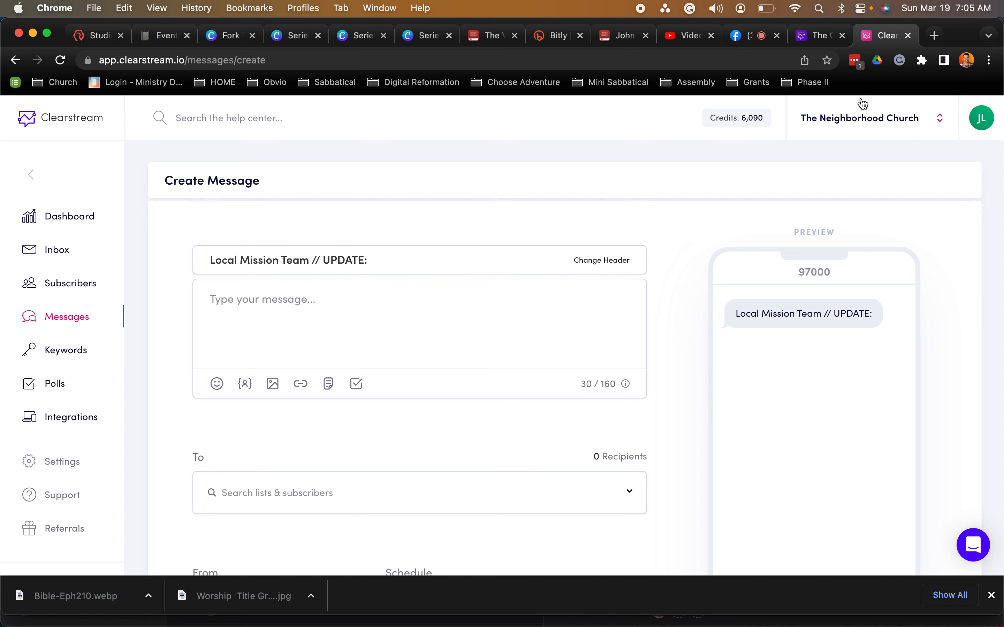
pyautogui.click(877, 119)
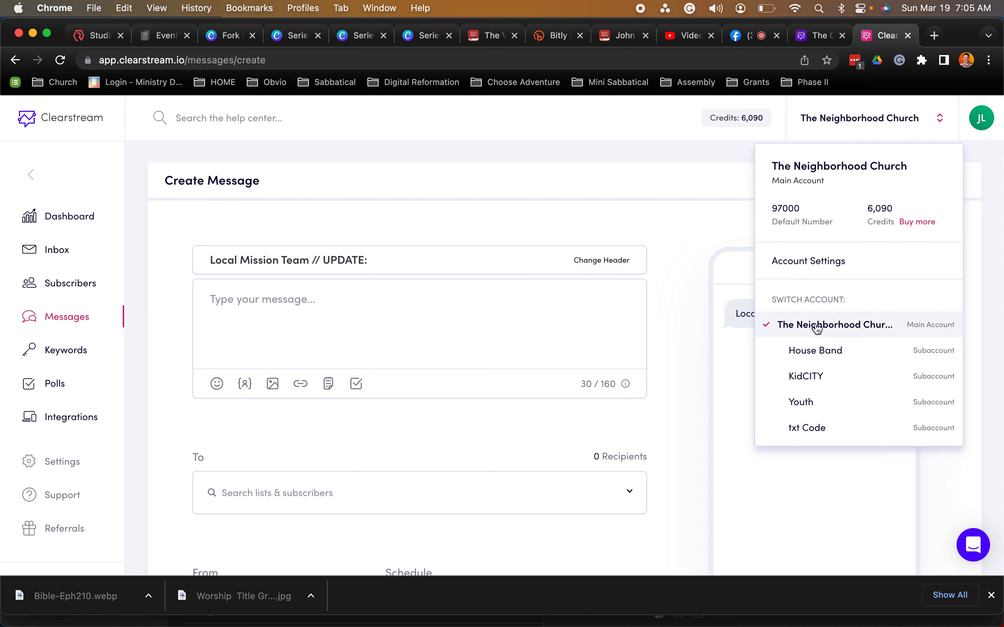
# Open the message's header for changing and look through the recently used headers for a worship-related one.
pyautogui.click(586, 260)
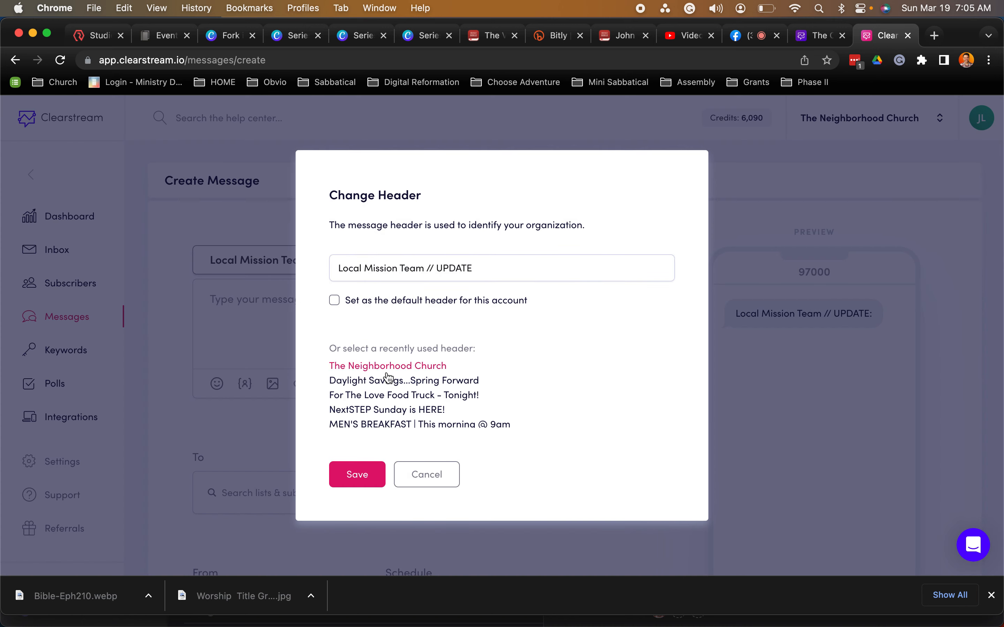
pyautogui.scroll(-4, 386, 377)
pyautogui.scroll(-5, 388, 382)
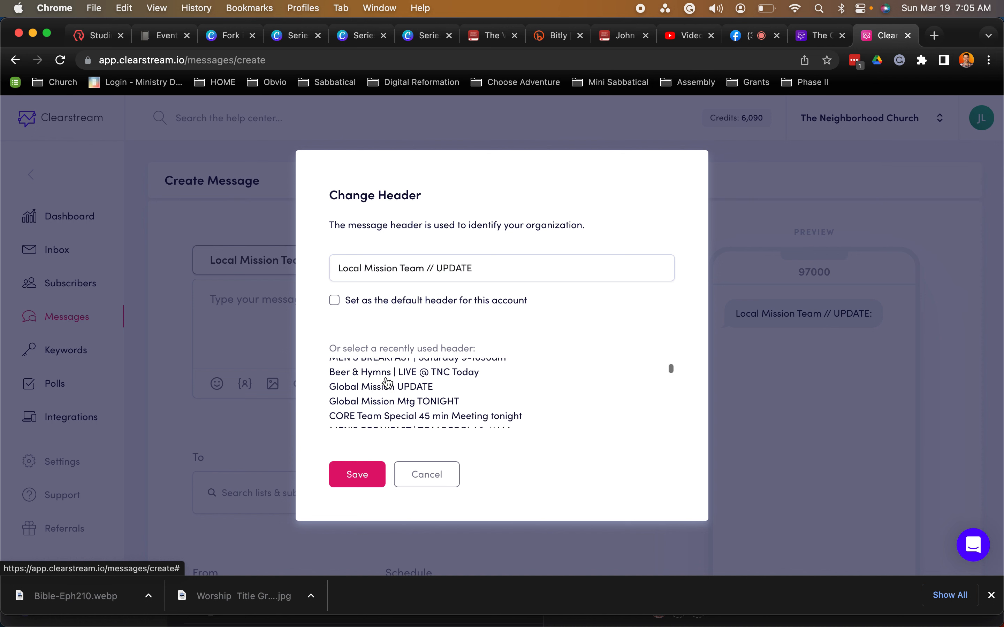
pyautogui.scroll(-4, 388, 381)
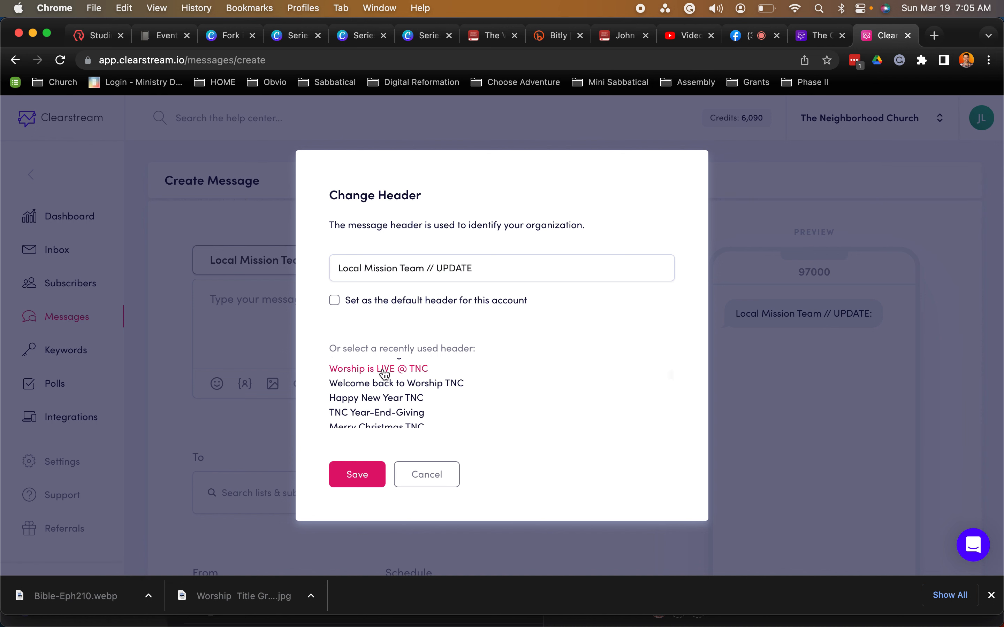
pyautogui.scroll(-2, 403, 396)
pyautogui.scroll(3, 417, 398)
pyautogui.scroll(-6, 419, 400)
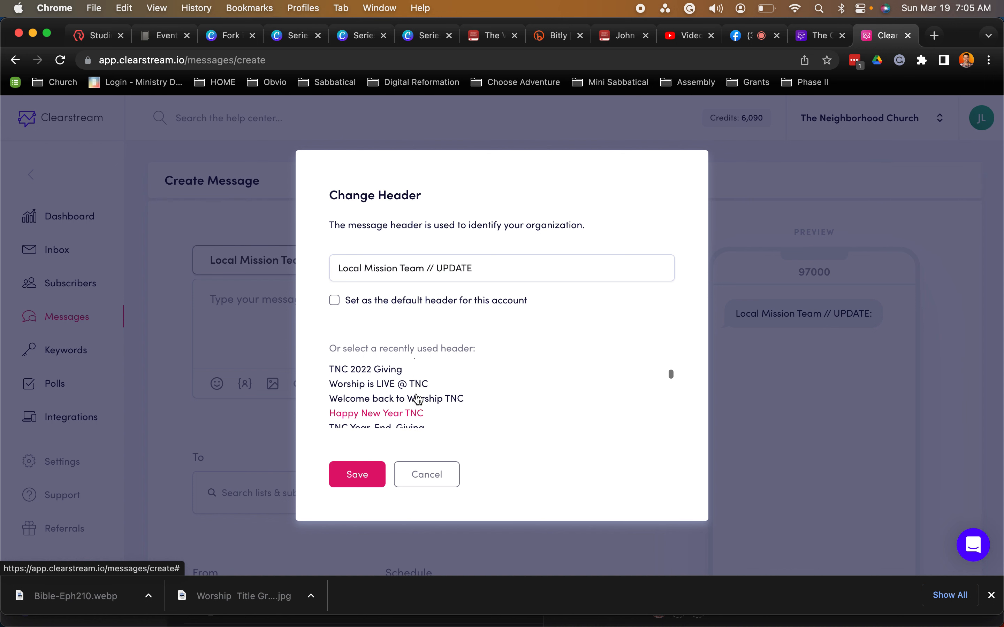
pyautogui.scroll(-4, 417, 398)
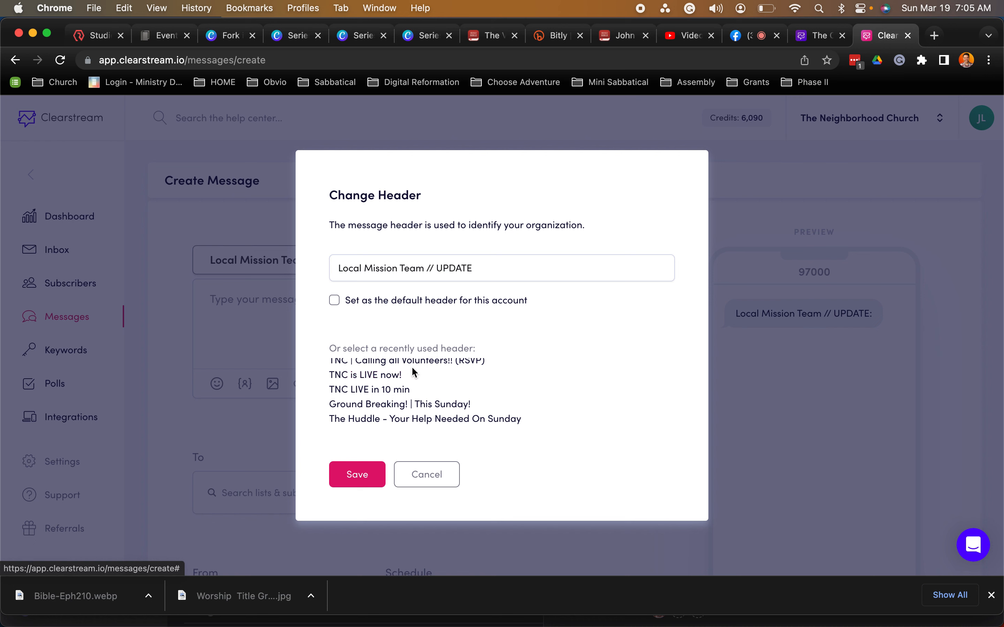
pyautogui.scroll(-2, 413, 388)
pyautogui.scroll(-8, 414, 390)
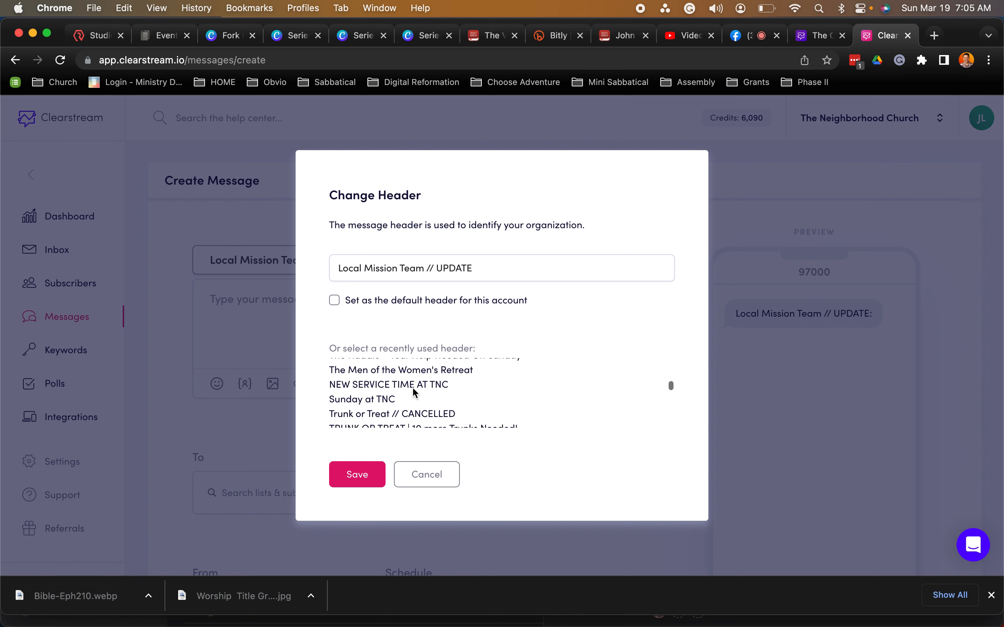
pyautogui.scroll(-10, 412, 393)
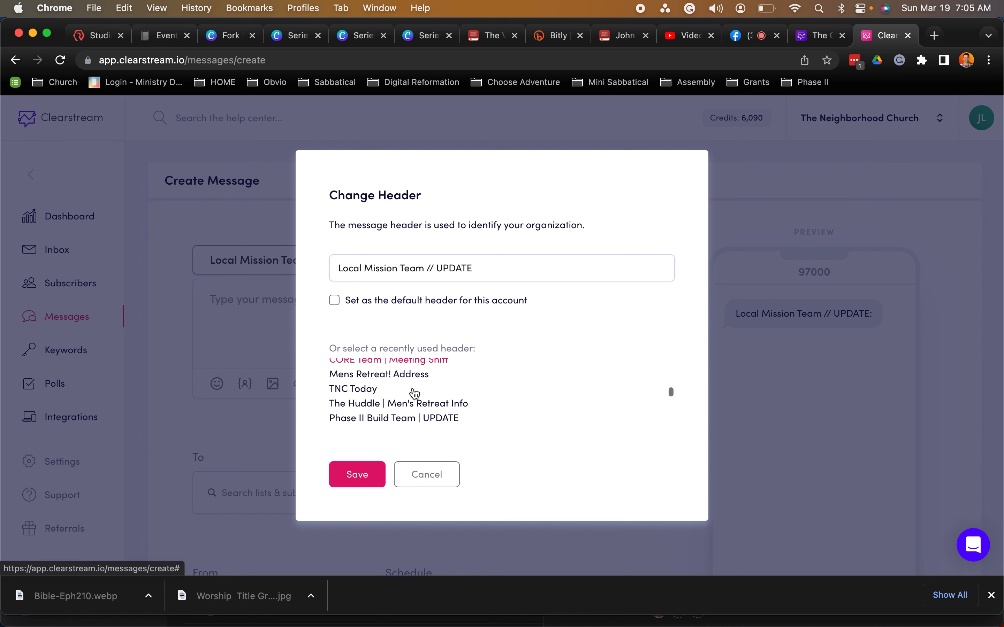
# Set the message header to "Worship with TNC at 10am" and save it.
pyautogui.tripleClick(376, 268)
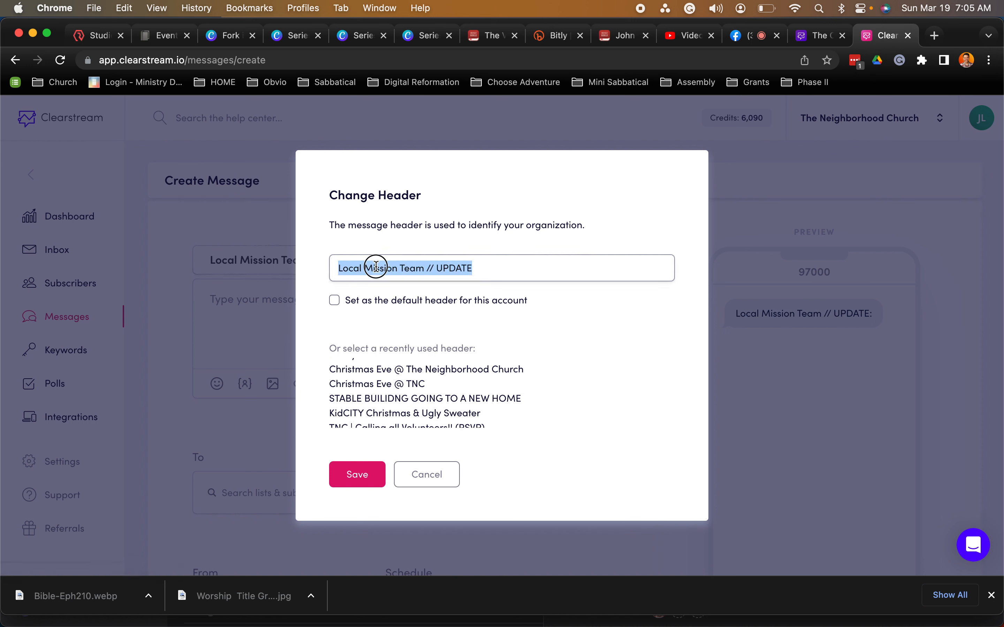
pyautogui.write('Worship with TNC at 10am')
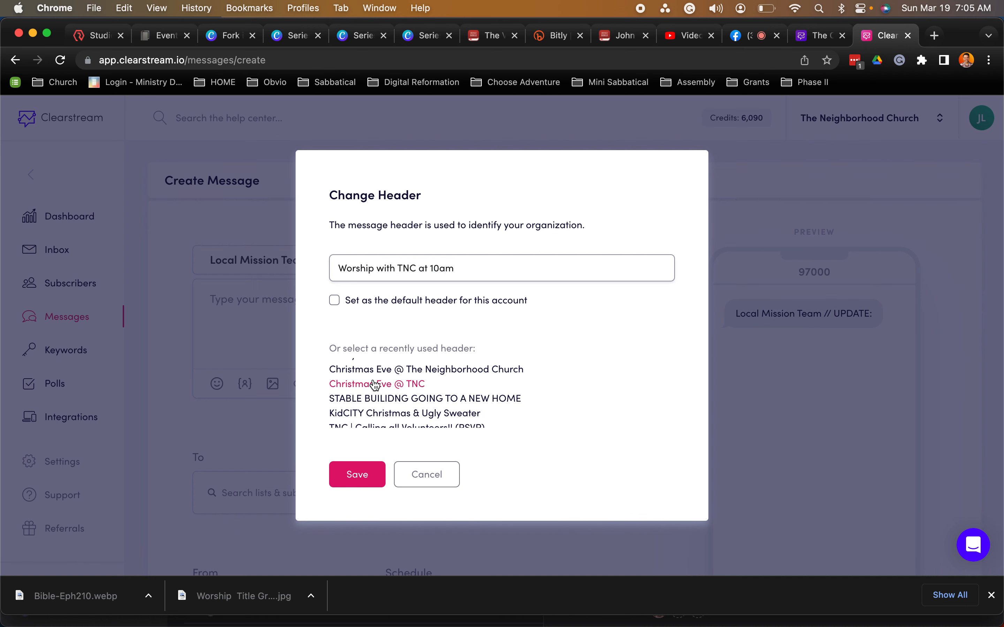
pyautogui.click(356, 473)
# Start the message body with "Hey church family! We are kicking off a new".
pyautogui.click(331, 299)
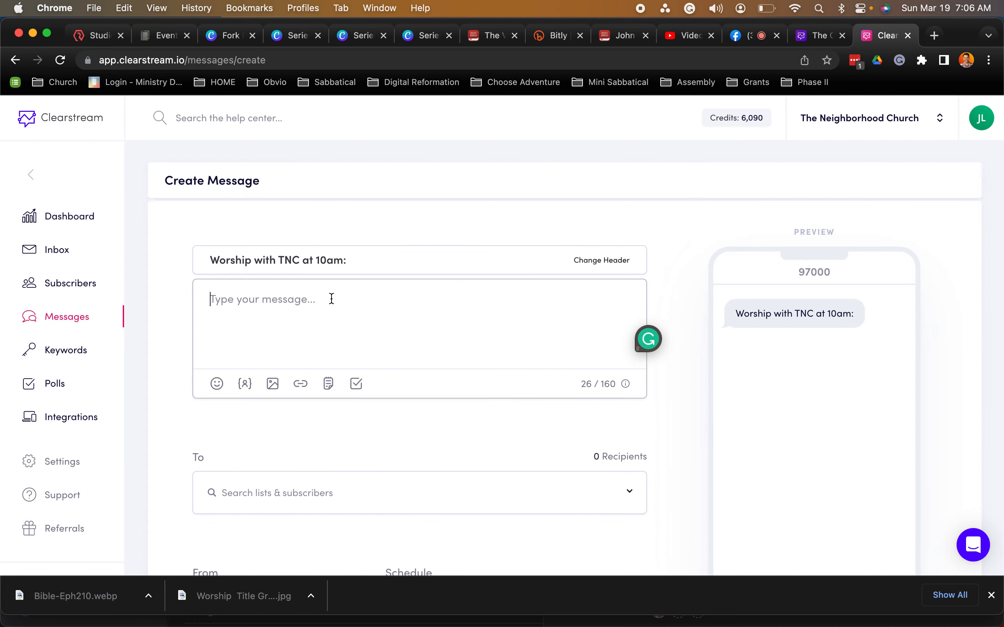
pyautogui.write('Hey chruch')
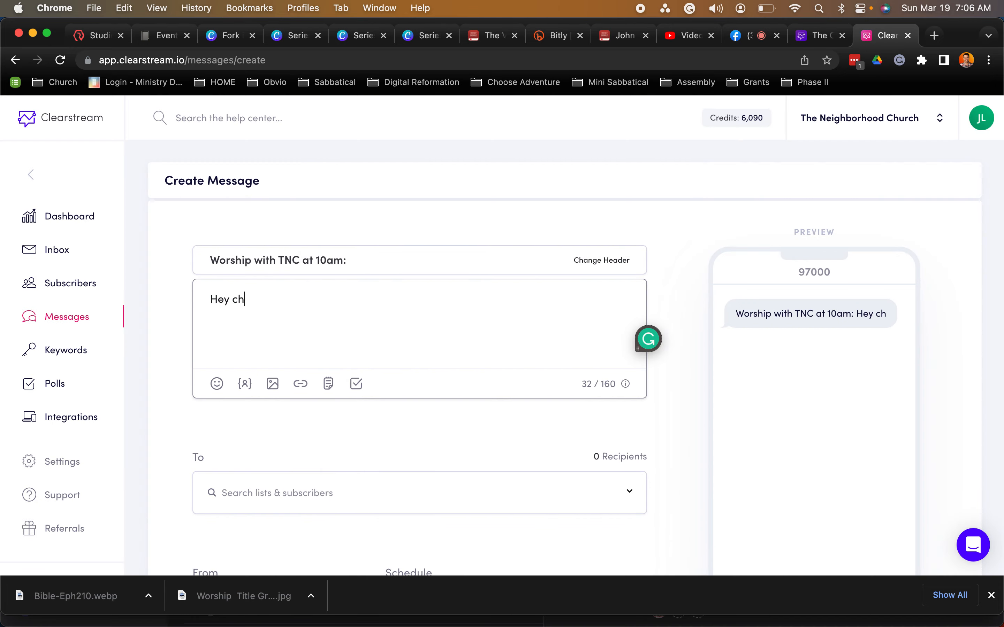
pyautogui.press('BackSpace')
pyautogui.press('BackSpace')
pyautogui.press('BackSpace')
pyautogui.press('BackSpace')
pyautogui.write('urch')
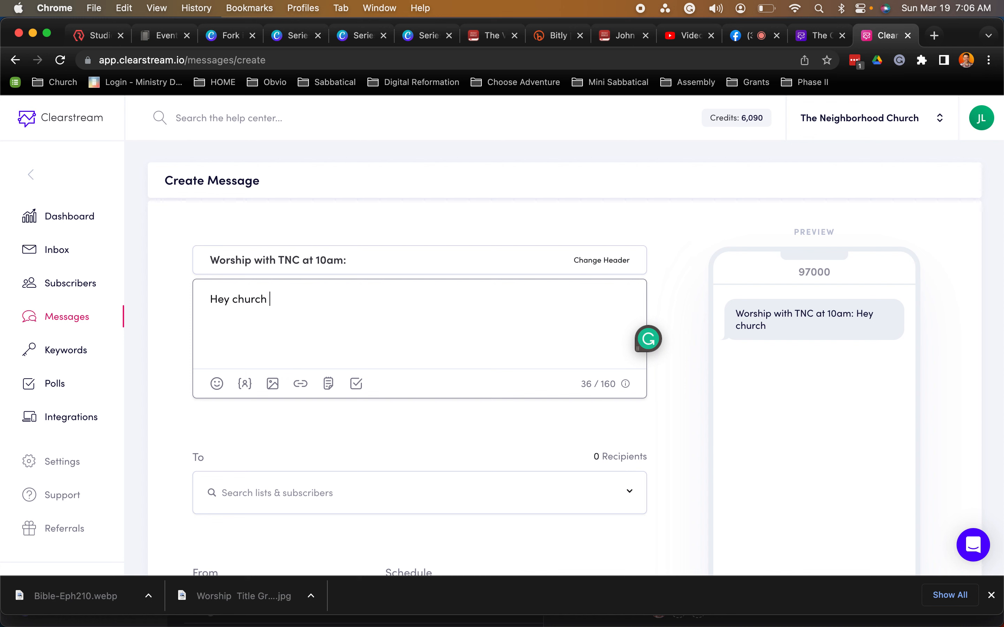
pyautogui.write(' family! We are kickin')
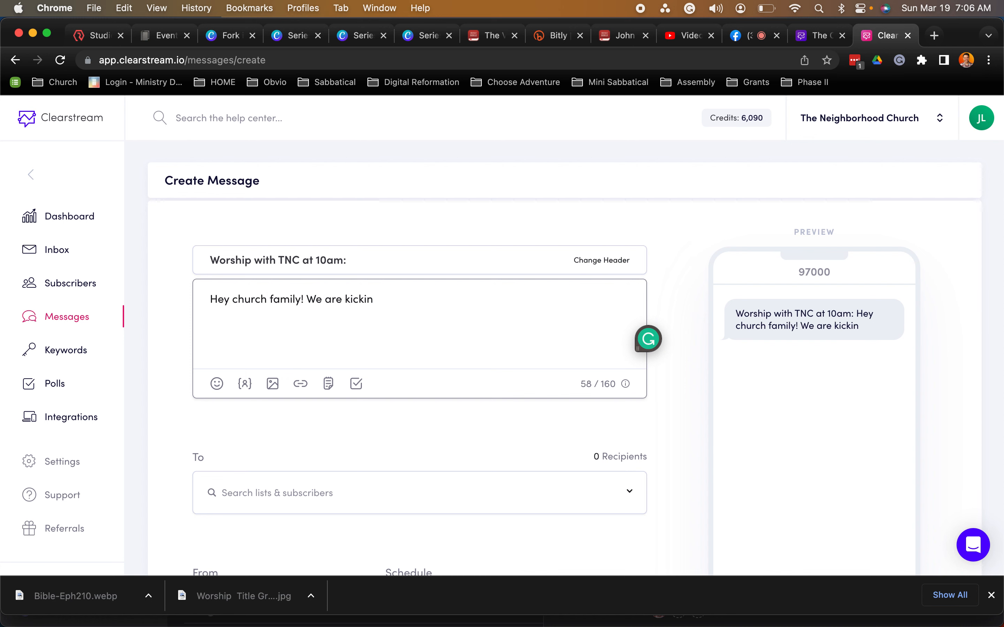
pyautogui.write('g g off a new')
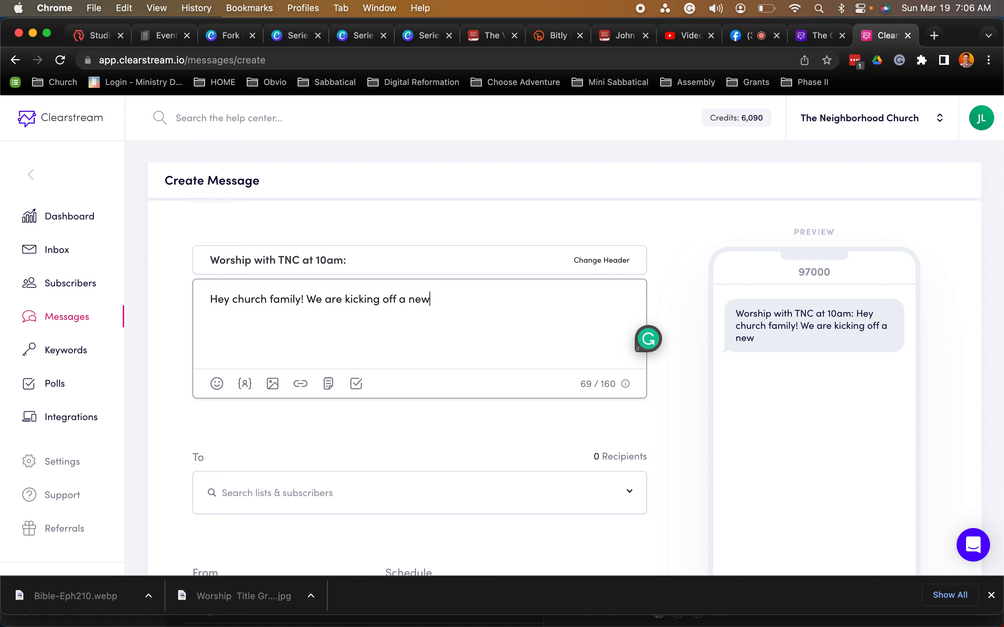
# Continue the message with "series called "Fork in the Road" today about".
pyautogui.write(' series abou')
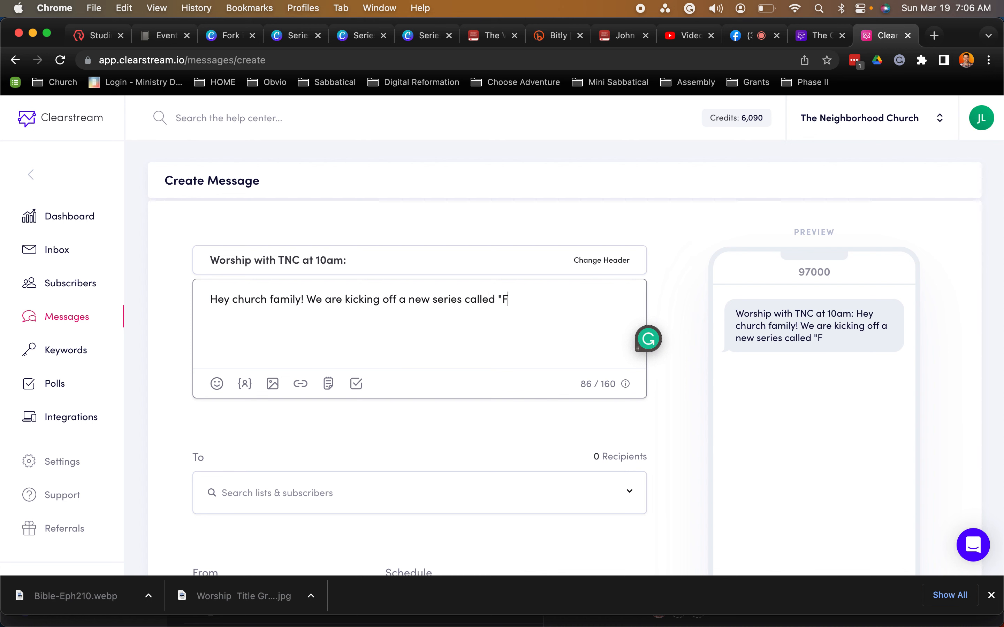
pyautogui.write('in the ORa')
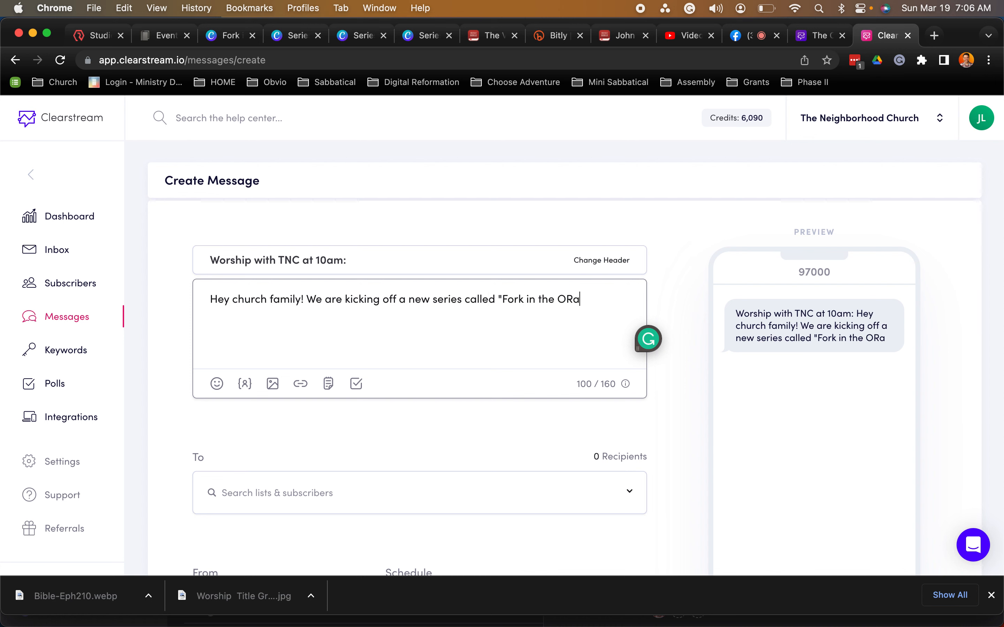
pyautogui.press('BackSpace')
pyautogui.press('BackSpace')
pyautogui.press('BackSpace')
pyautogui.write('Road" today about ')
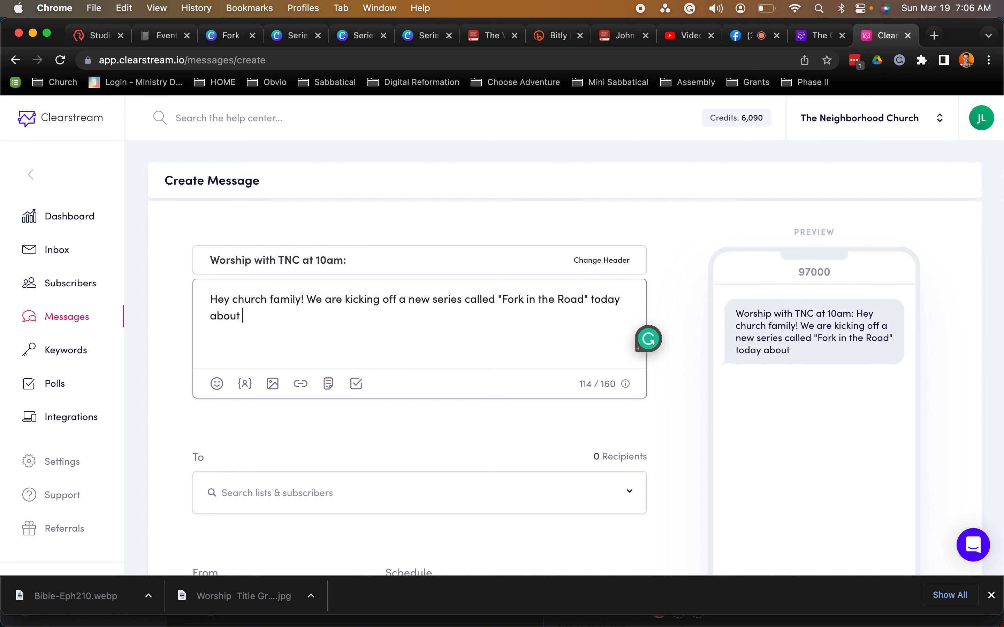
# Continue the message with "making BIG decisions faithfully!", accepting the suggested grammar correction for the verb.
pyautogui.write('make BIG decision')
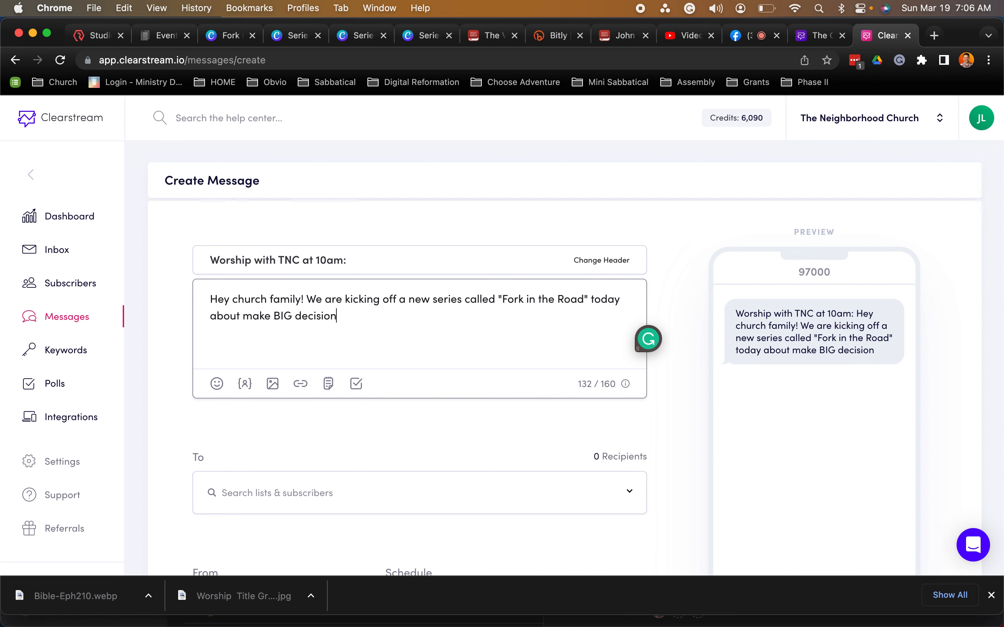
pyautogui.write('s faithfully!')
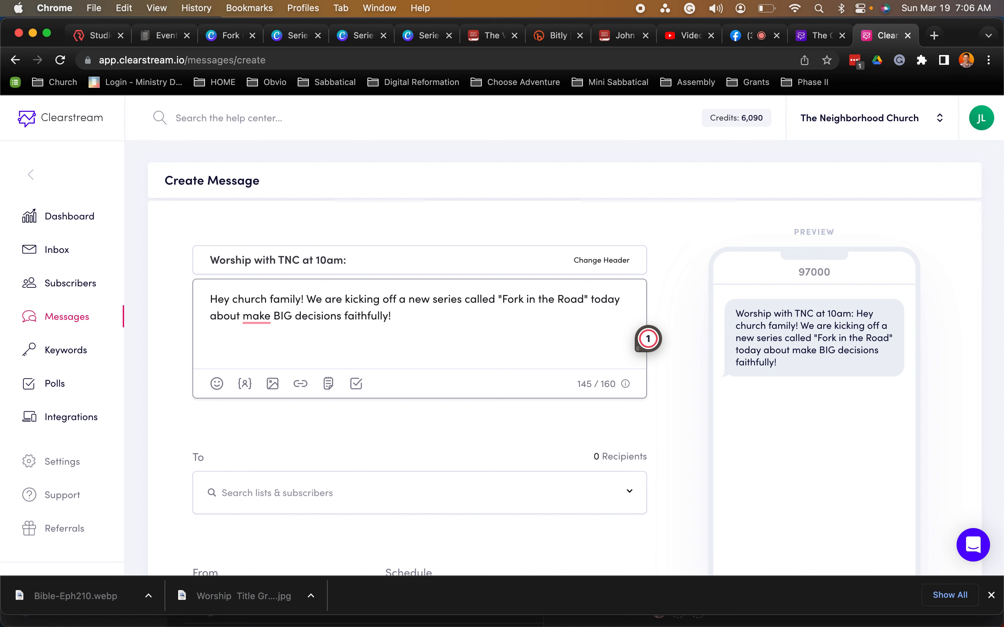
pyautogui.moveTo(257, 316)
pyautogui.click(264, 354)
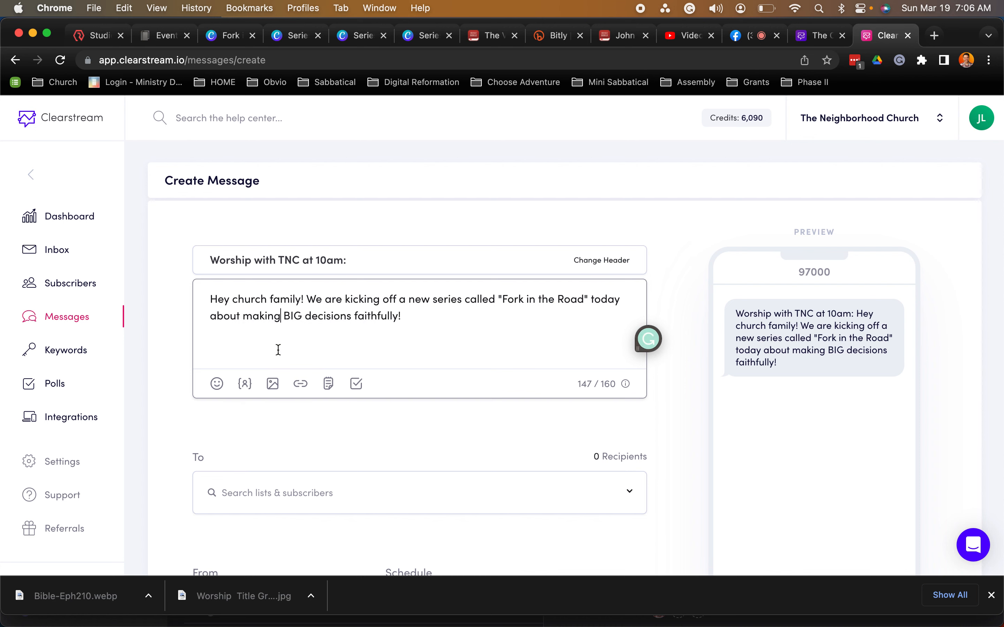
pyautogui.click(419, 315)
pyautogui.write('Here are some qui')
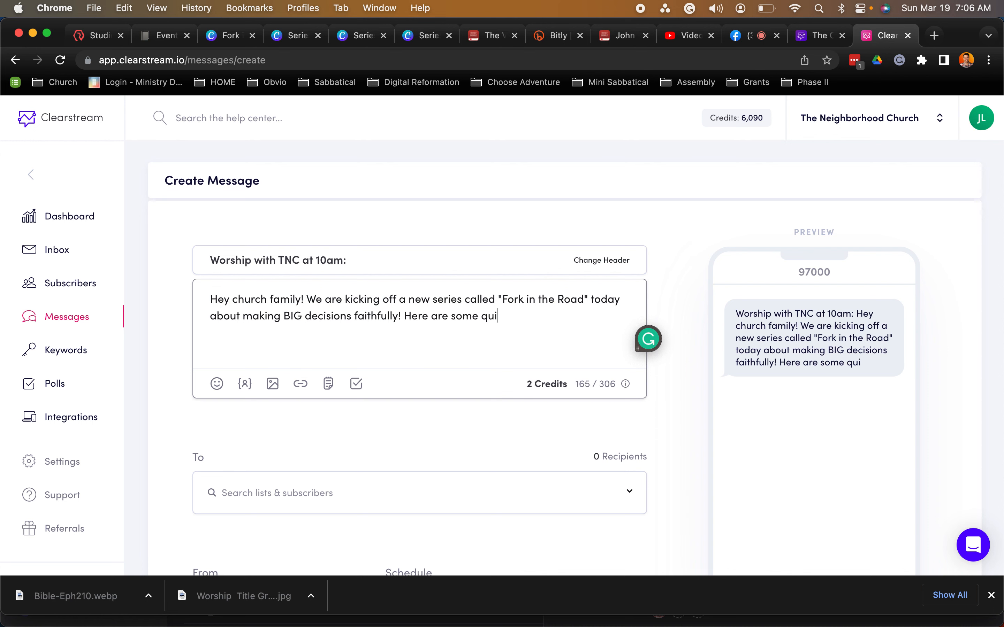
pyautogui.write('ck live links')
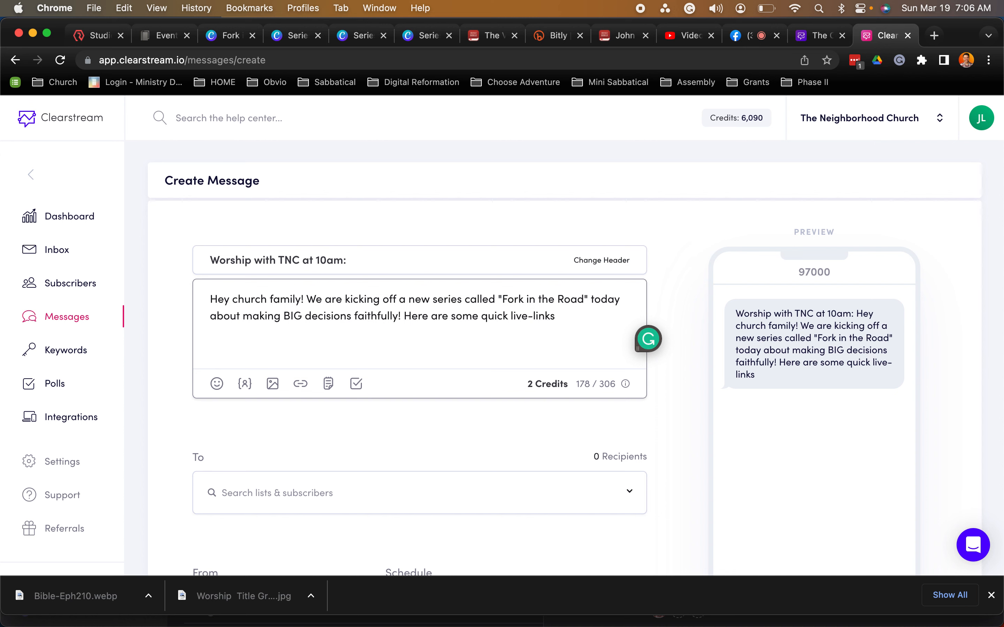
pyautogui.moveTo(405, 313); pyautogui.dragTo(567, 315)
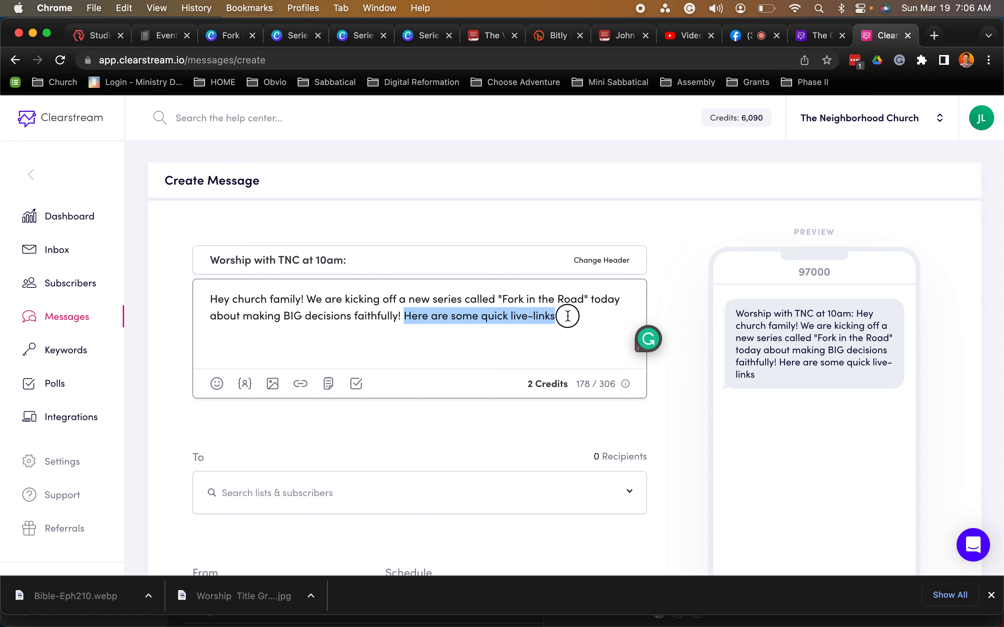
pyautogui.press('BackSpace')
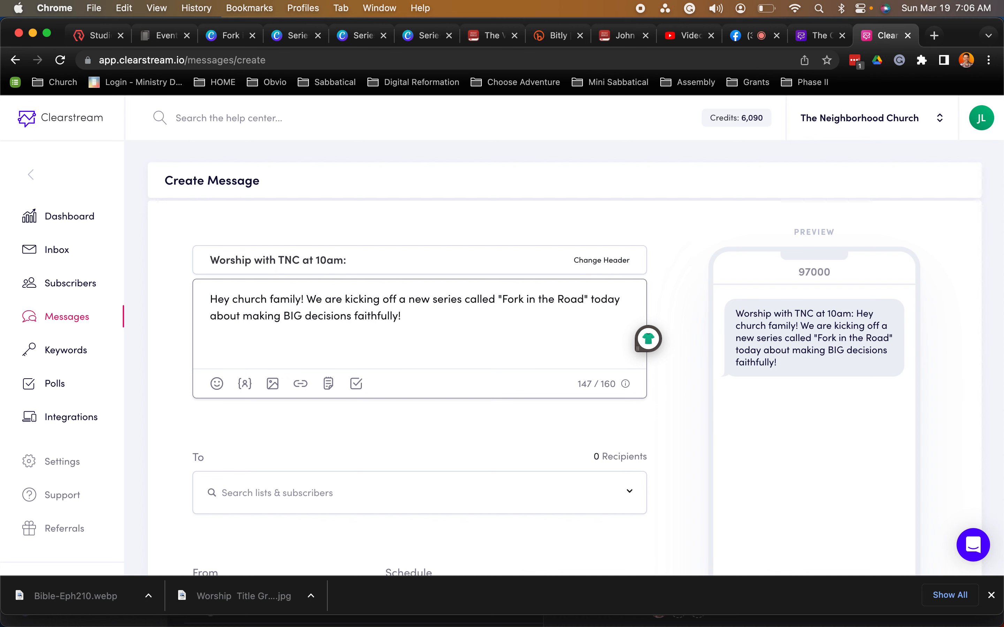
# Add a new line "Here are quick links:" to the message, followed by separate "FB:" and "YT:" lines.
pyautogui.write('Here are qu')
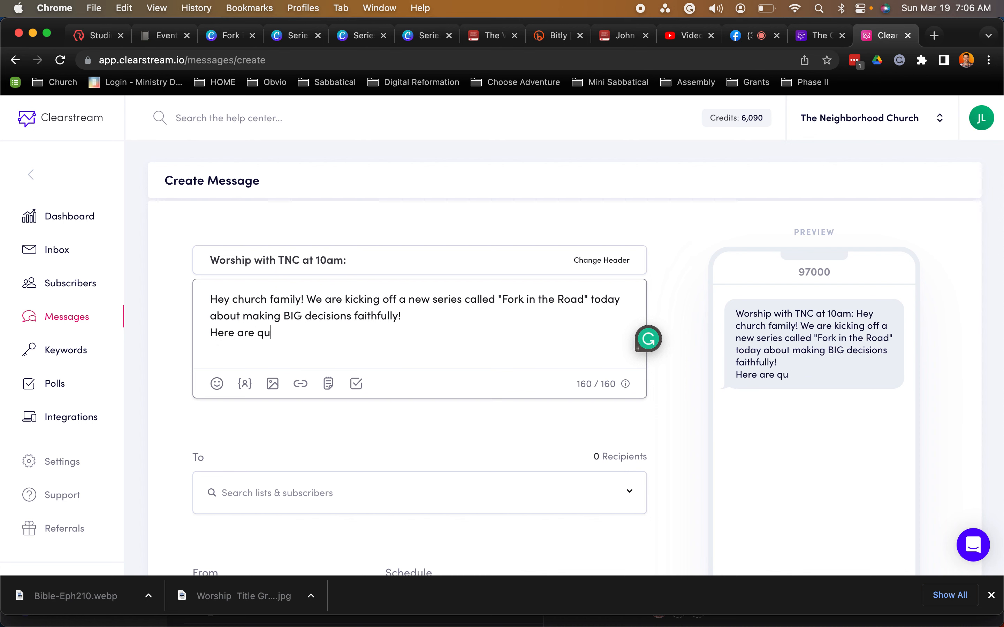
pyautogui.write('ick links')
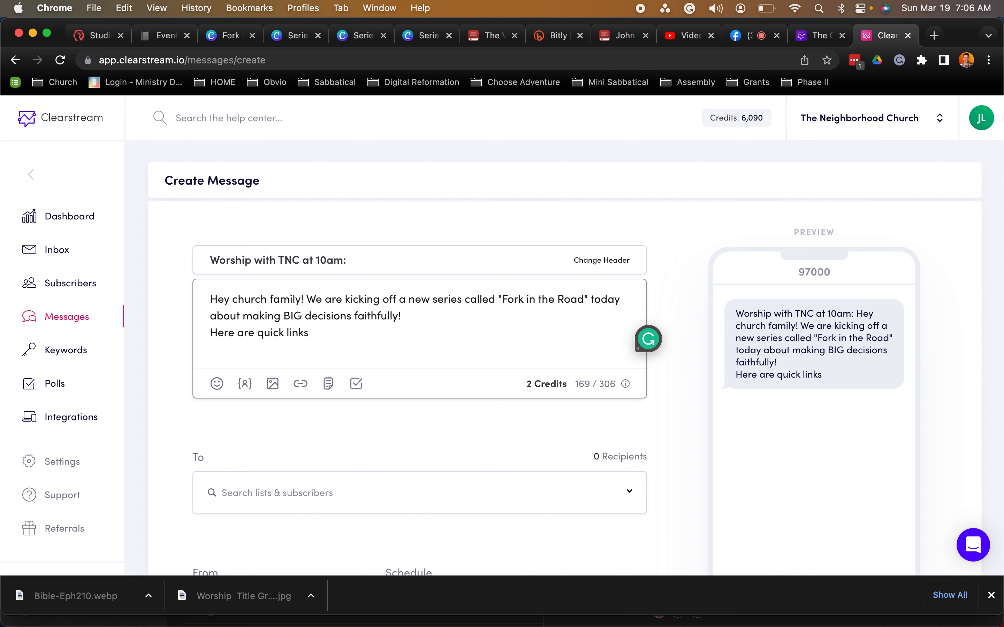
pyautogui.write(';')
pyautogui.press('BackSpace')
pyautogui.write(':')
pyautogui.press('Return')
pyautogui.write('FB:')
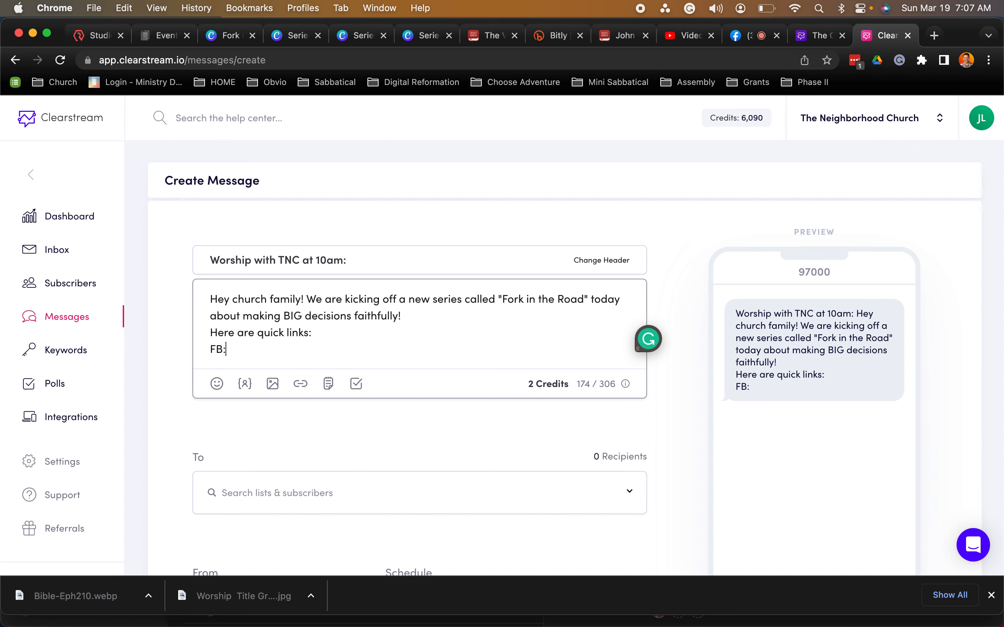
pyautogui.press('Return')
pyautogui.write('YT:')
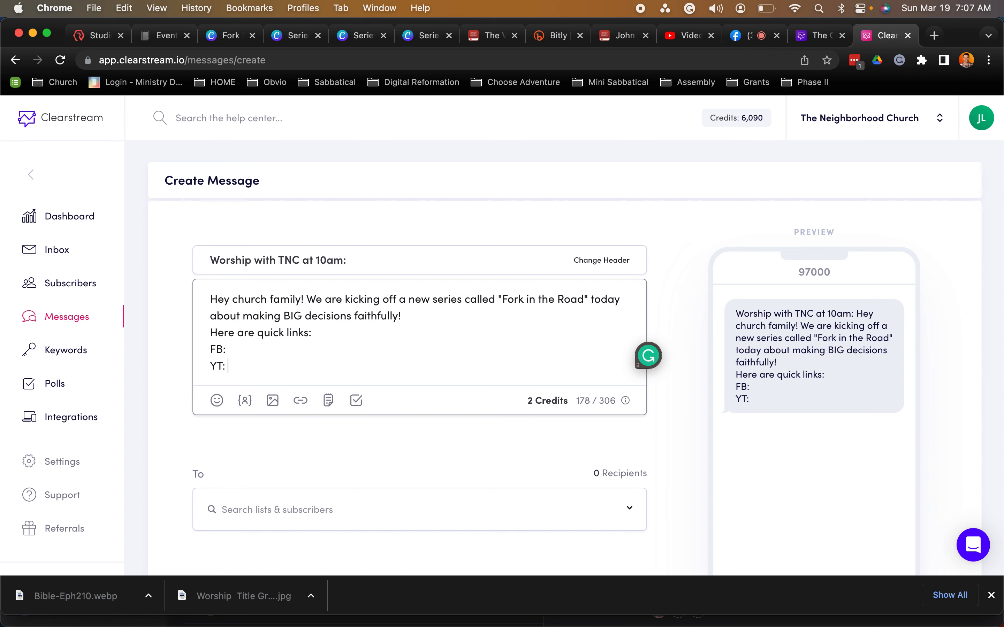
# Switch to Bitly, save the pending edits to the tnclife.info/bible-app link and close its editor.
pyautogui.click(238, 349)
pyautogui.click(558, 35)
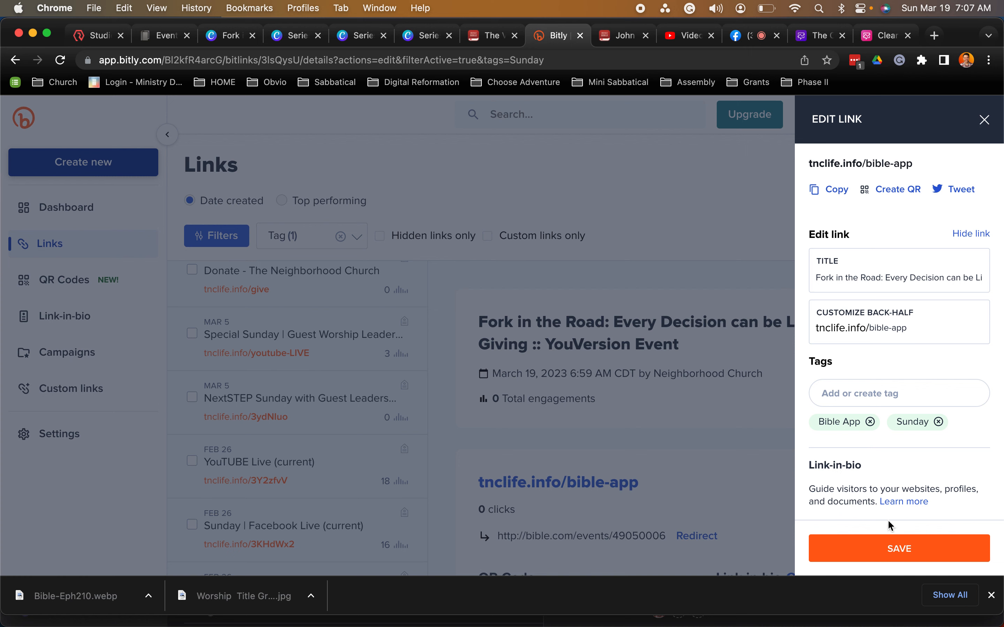
pyautogui.click(906, 550)
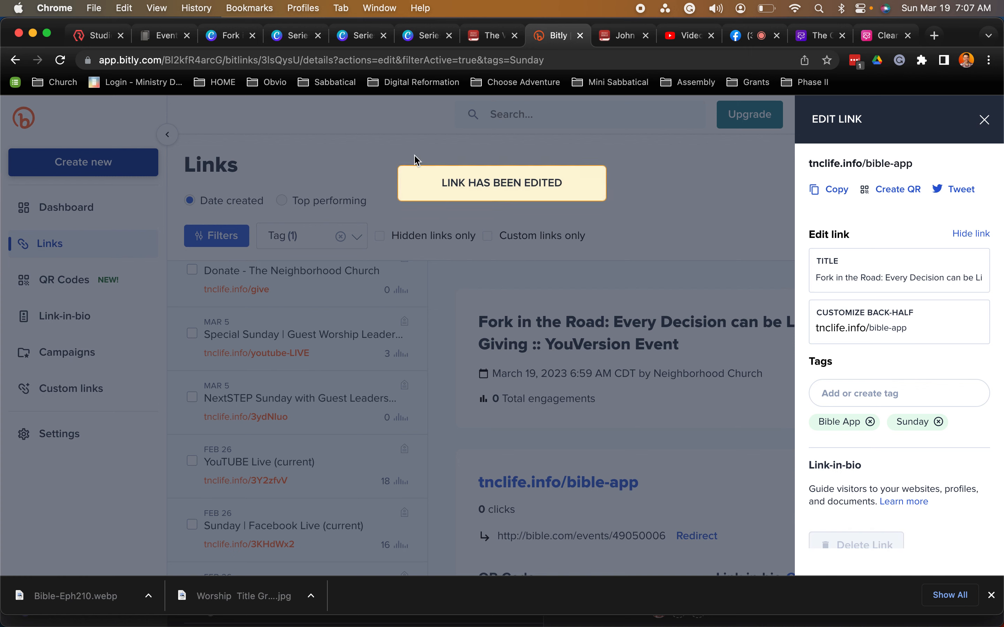
pyautogui.click(984, 120)
# Clear the Sunday tag filter from the links list and search the links for "youtube".
pyautogui.scroll(-5, 277, 412)
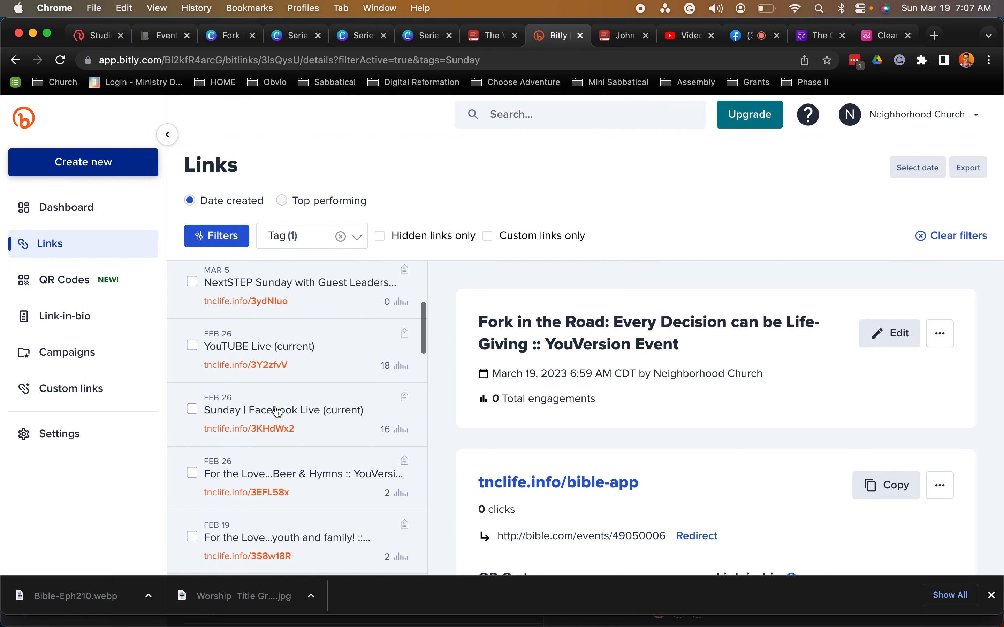
pyautogui.scroll(8, 279, 411)
pyautogui.click(332, 240)
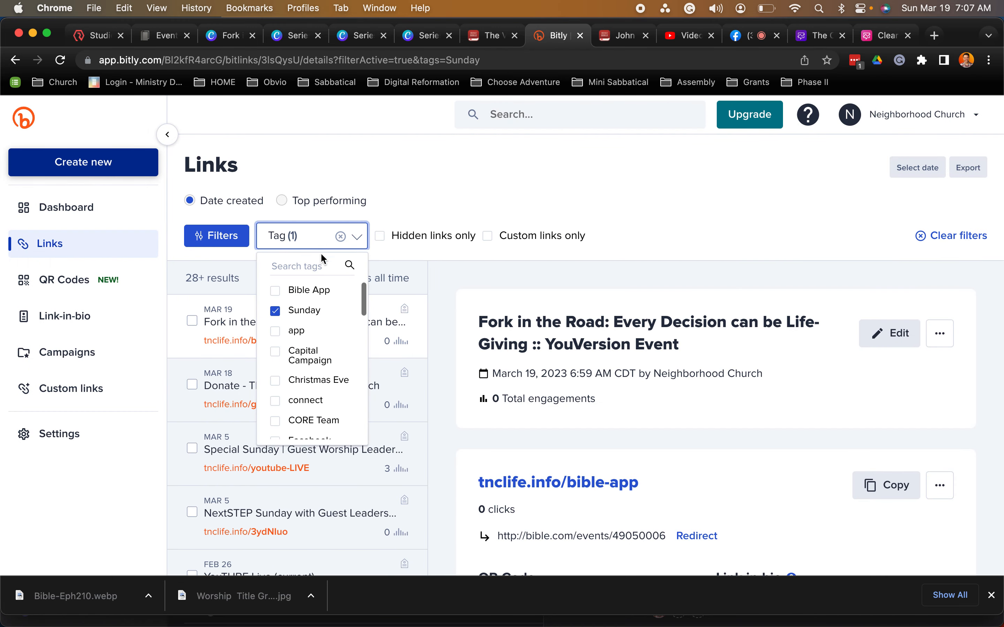
pyautogui.click(320, 248)
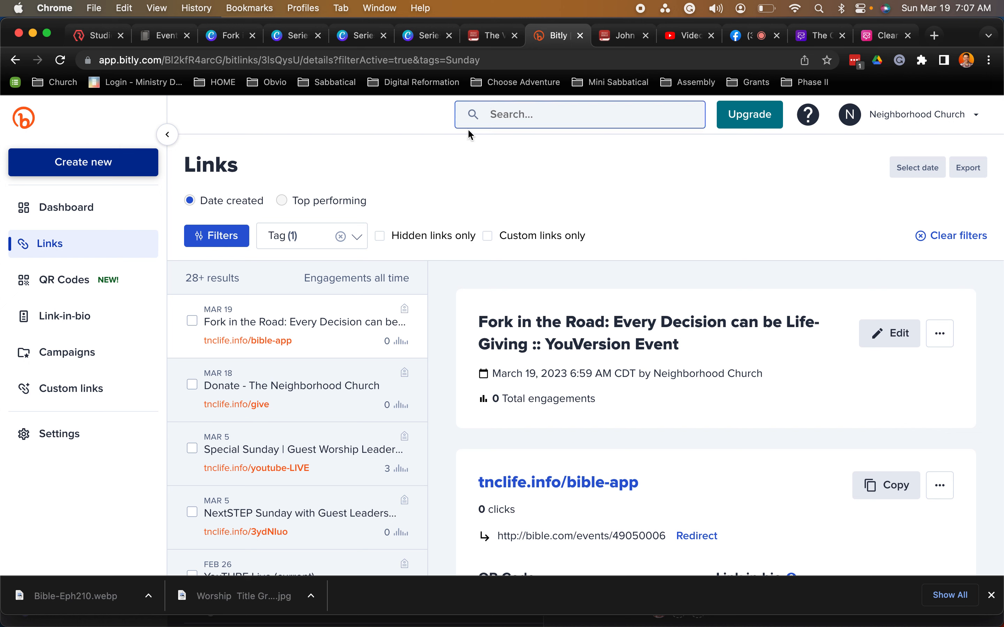
pyautogui.click(343, 235)
pyautogui.click(340, 236)
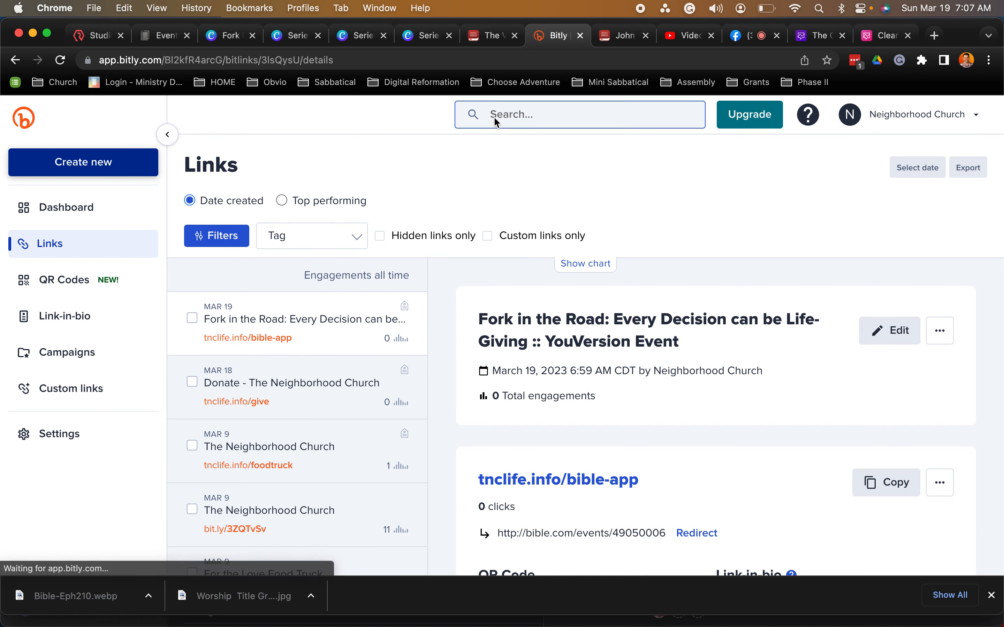
pyautogui.click(496, 117)
pyautogui.write('youtube')
pyautogui.press('Return')
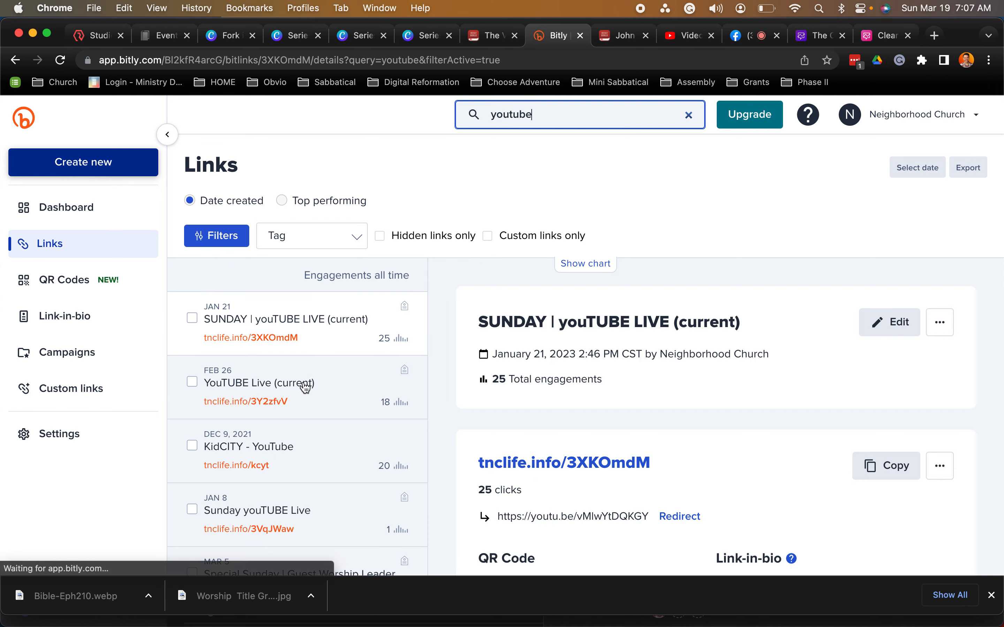
# Find the March 5 "Special Sunday" link with the youtube-LIVE back-half and open its details.
pyautogui.scroll(-2, 303, 364)
pyautogui.scroll(-5, 304, 366)
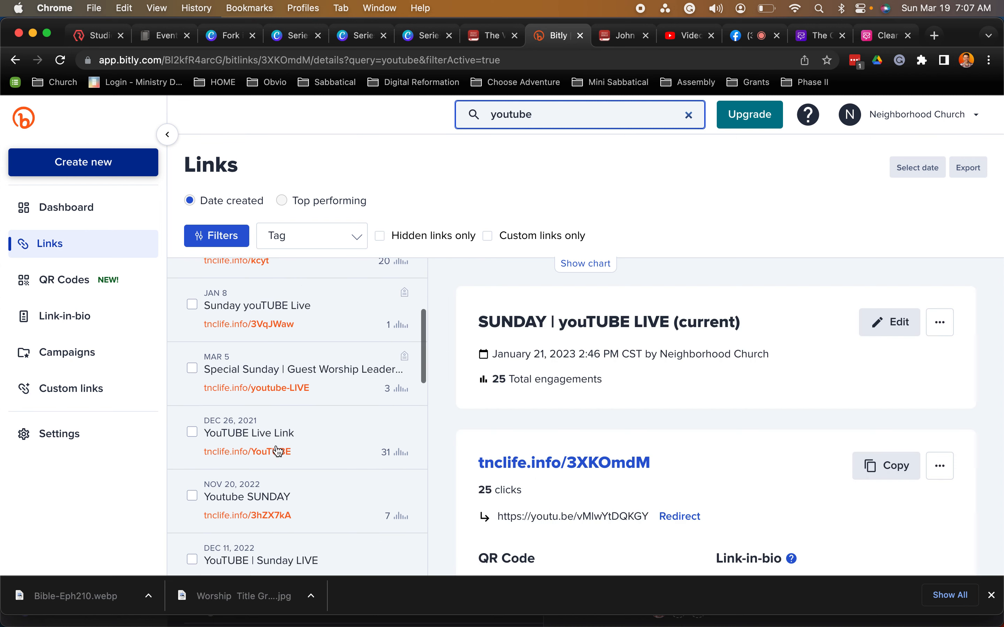
pyautogui.scroll(-2, 291, 398)
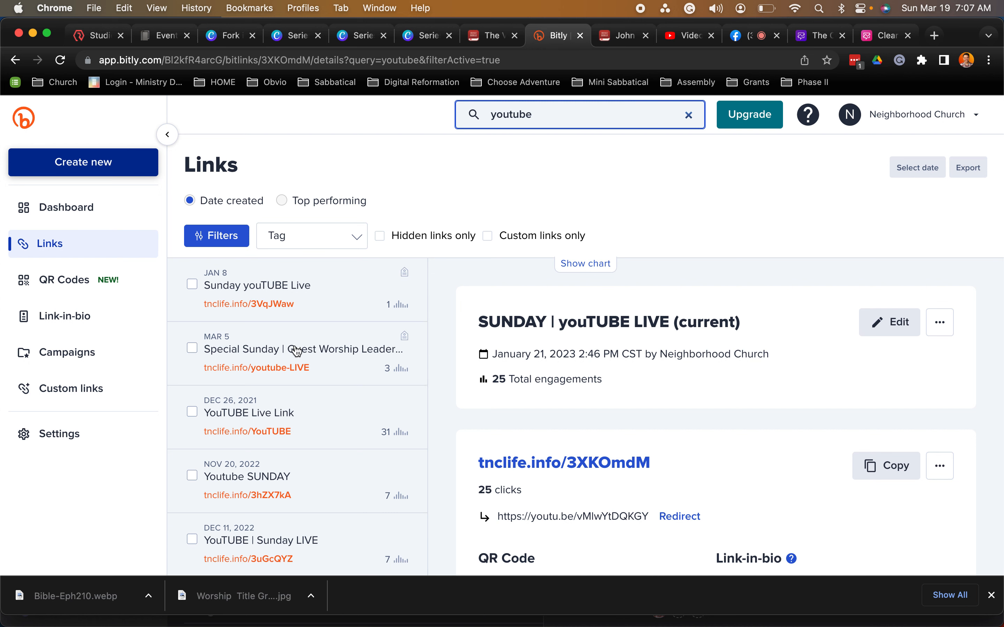
pyautogui.click(310, 346)
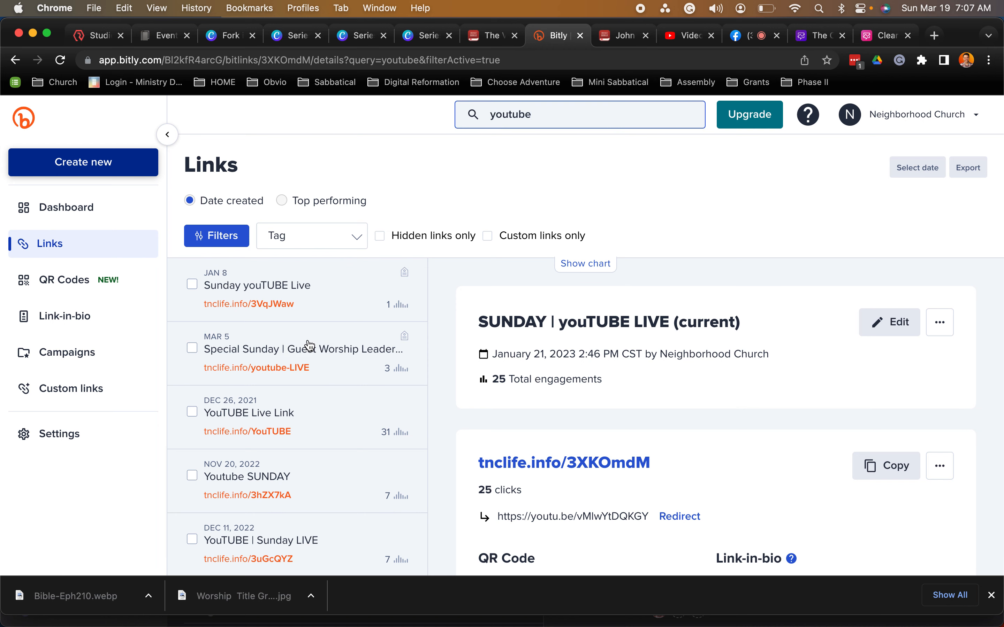
# Switch to YouTube Studio, open the Fork in the Road livestream's watch page and copy its URL.
pyautogui.click(681, 38)
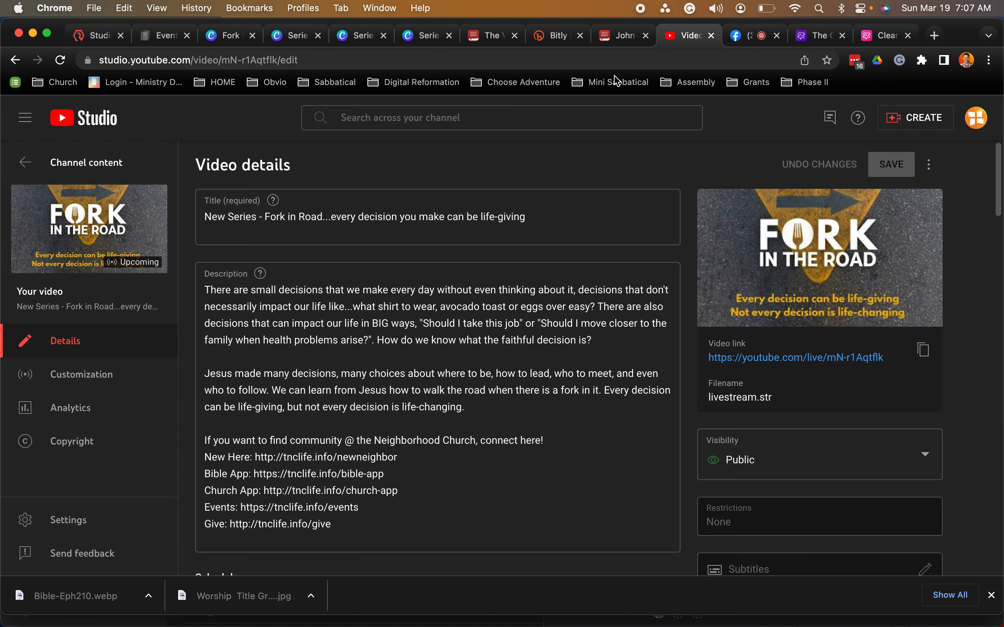
pyautogui.click(932, 356)
pyautogui.click(793, 364)
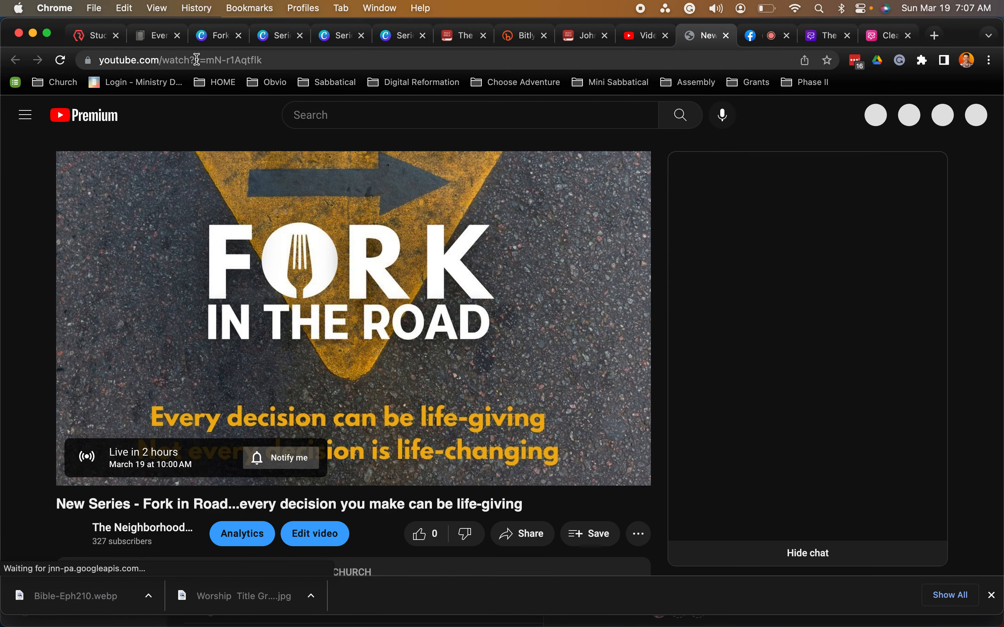
pyautogui.click(197, 60)
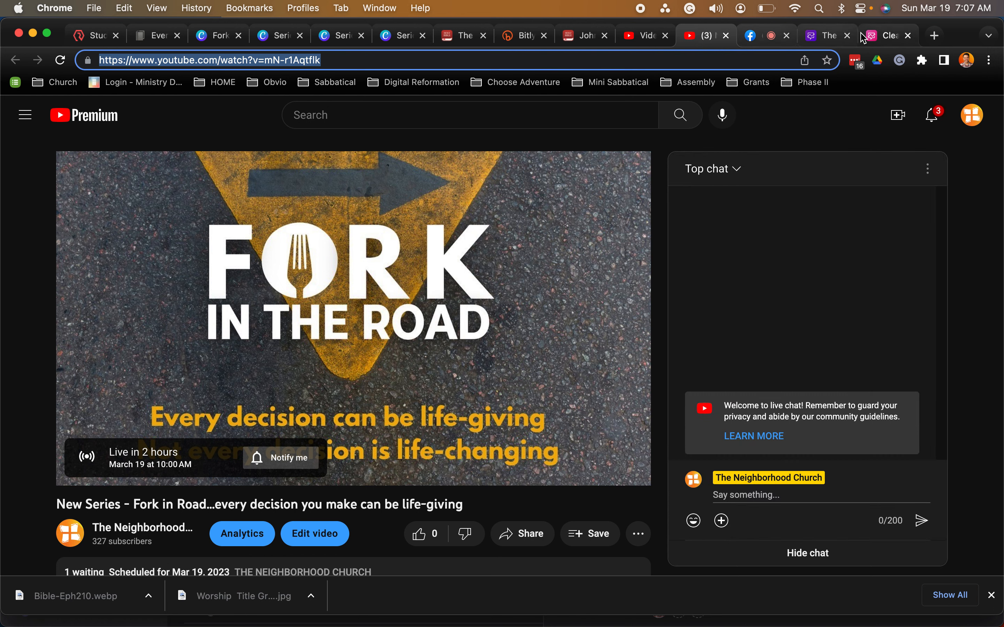
# Return to Bitly and redirect tnclife.info/youtube-LIVE to the copied YouTube watch URL, saving the new destination.
pyautogui.click(868, 41)
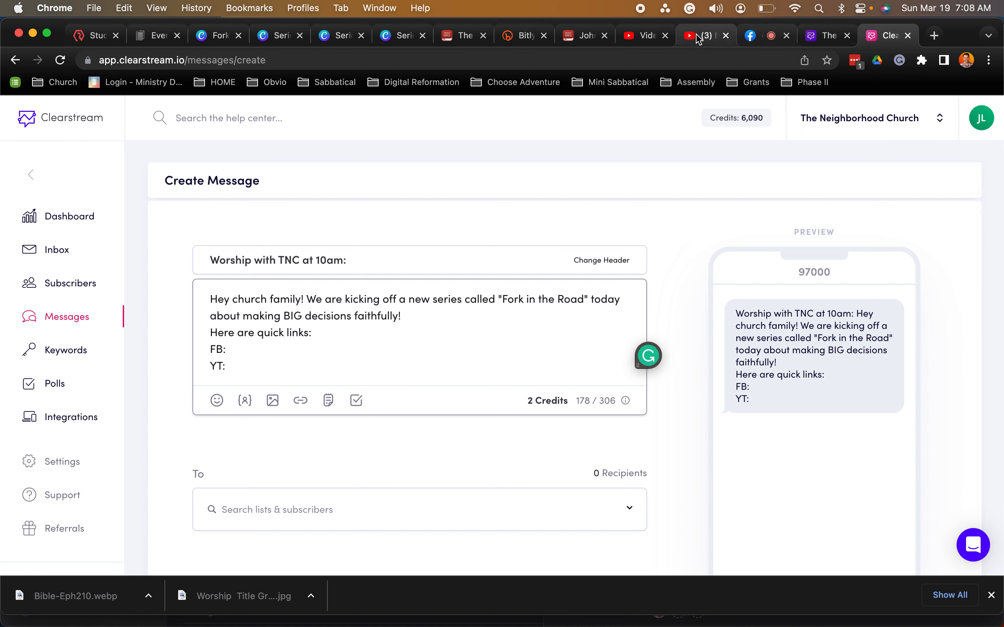
pyautogui.click(523, 36)
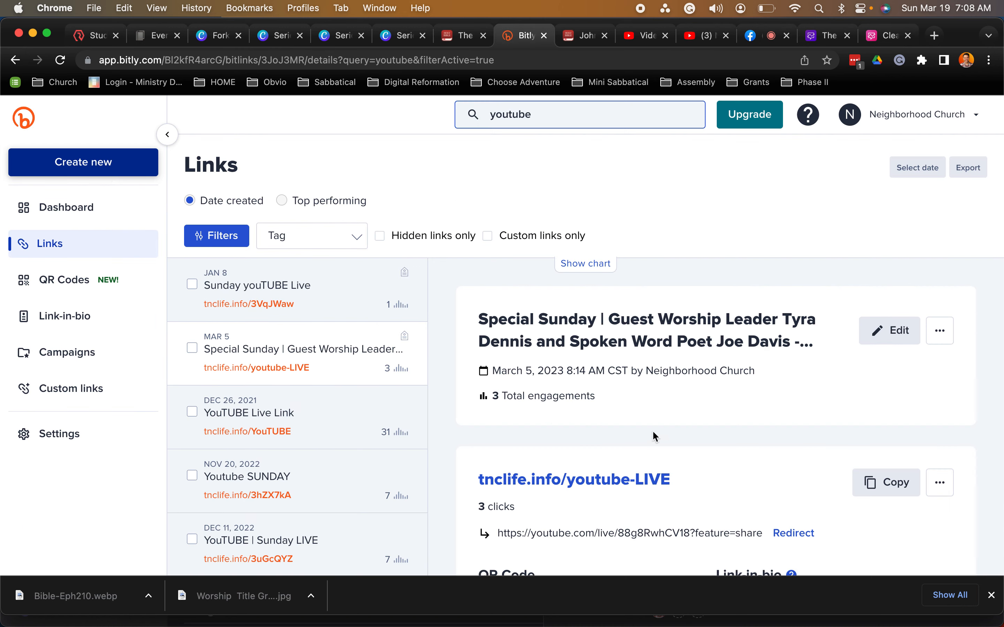
pyautogui.scroll(-3, 778, 434)
pyautogui.click(793, 447)
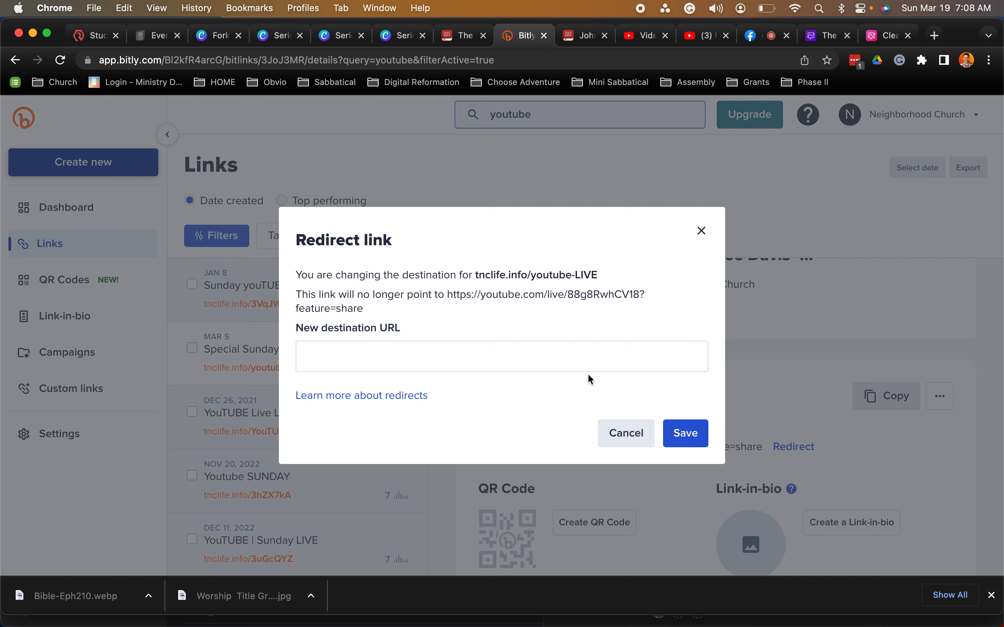
pyautogui.click(380, 352)
pyautogui.press('super+v')
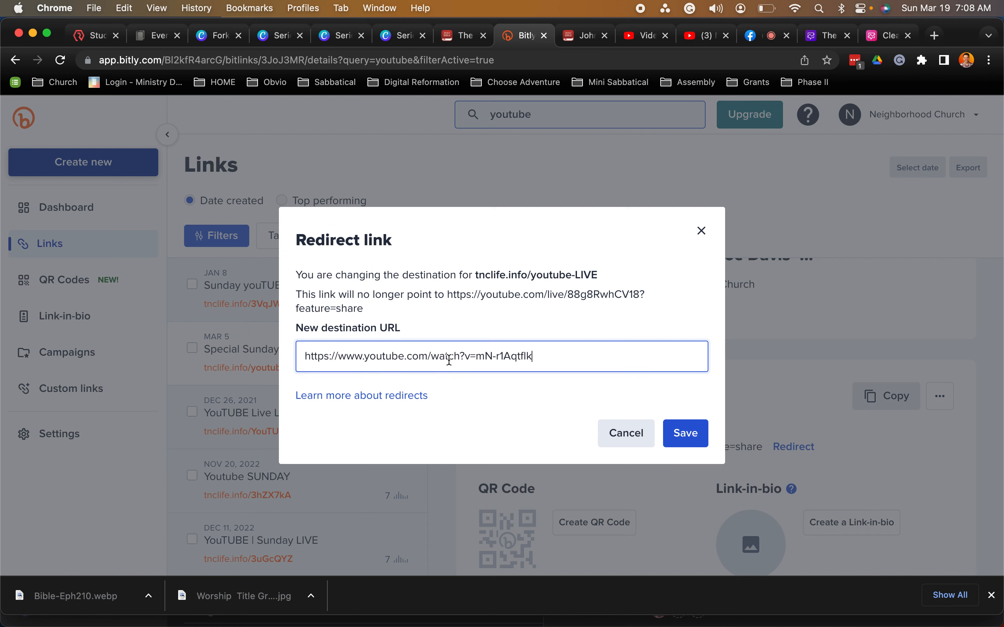
pyautogui.click(684, 432)
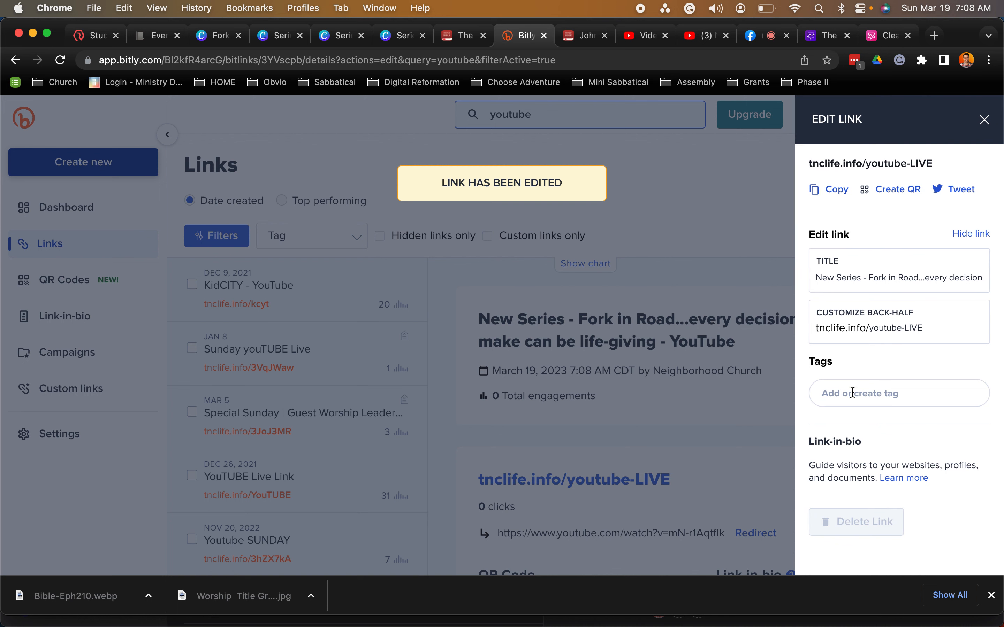
# Tag the redirected youtube-LIVE link with Sunday and YouTUBE and save the link.
pyautogui.click(852, 393)
pyautogui.write('Sunday')
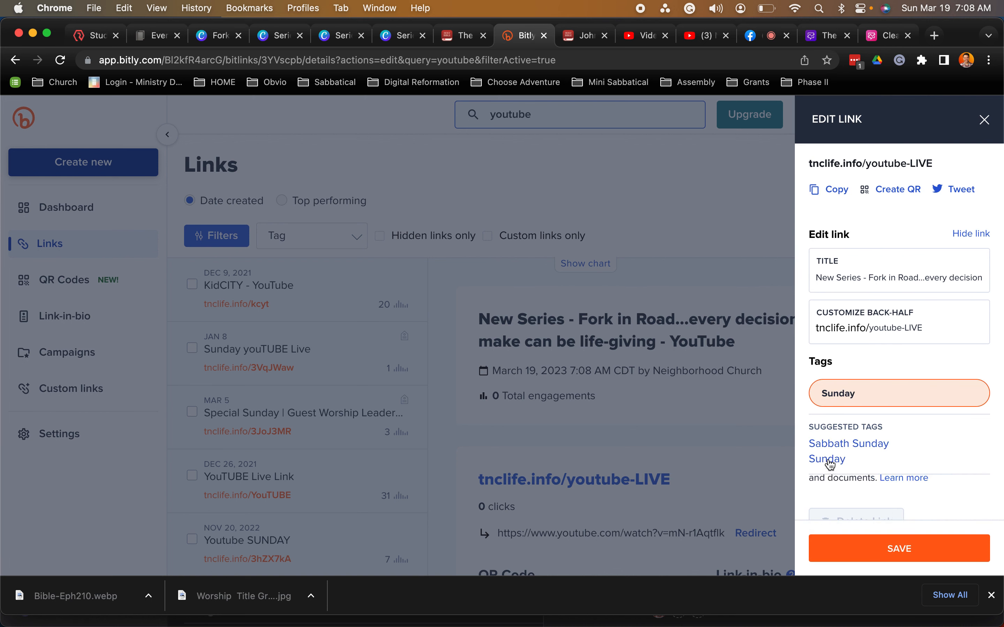
pyautogui.click(830, 460)
pyautogui.click(848, 403)
pyautogui.write('Yout')
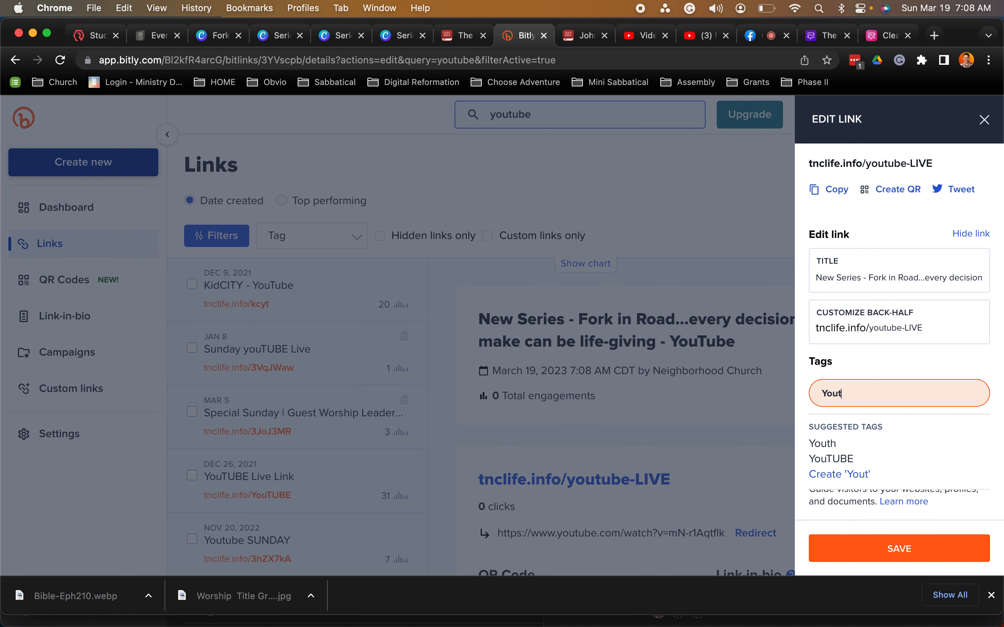
pyautogui.click(835, 458)
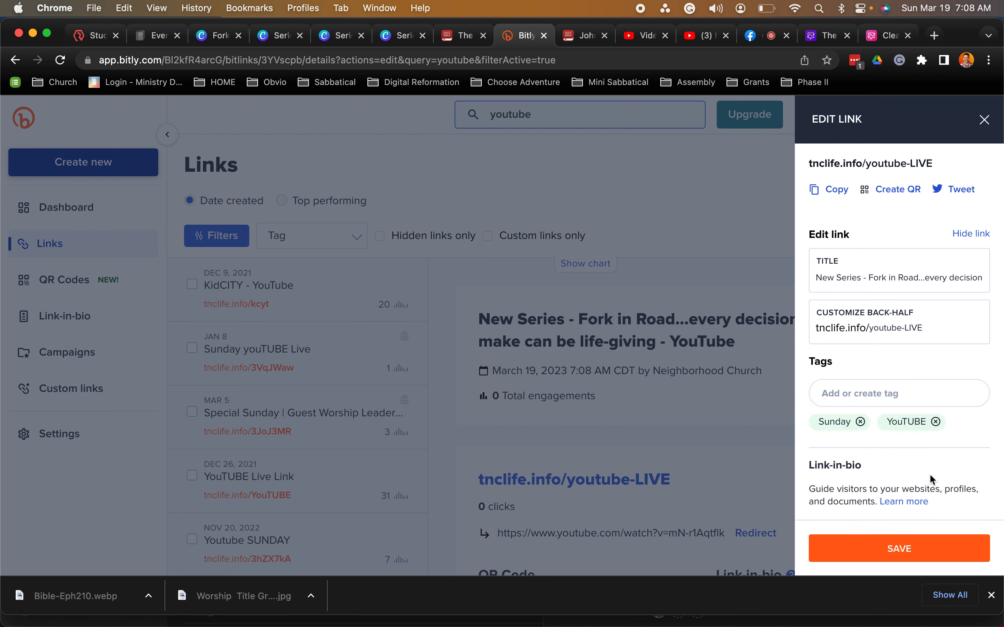
pyautogui.click(917, 556)
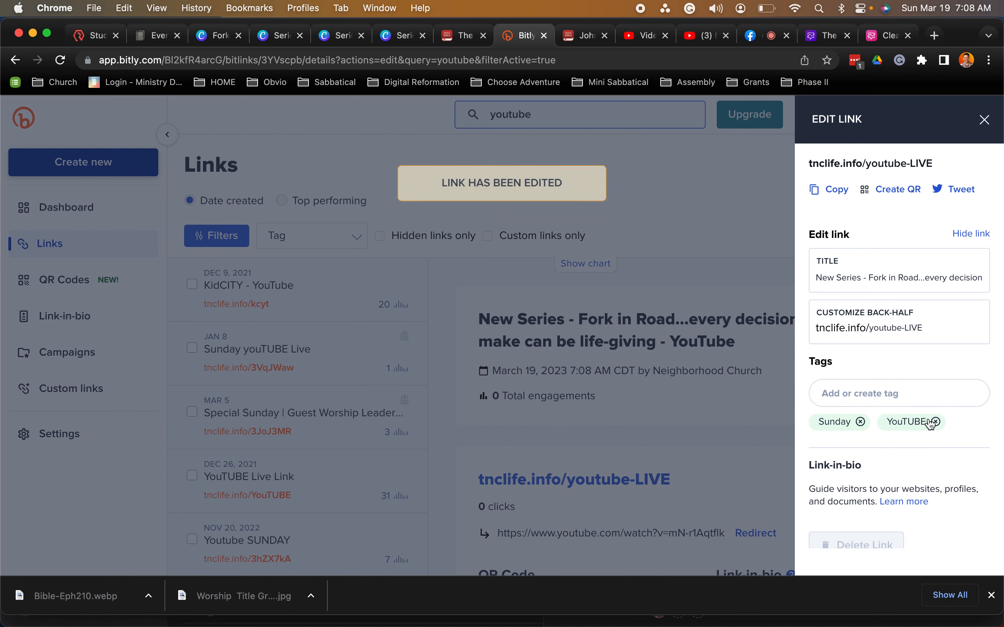
# Copy the short tnclife.info/youtube-LIVE link and paste it on the "YT:" line of the Clearstream message.
pyautogui.click(832, 189)
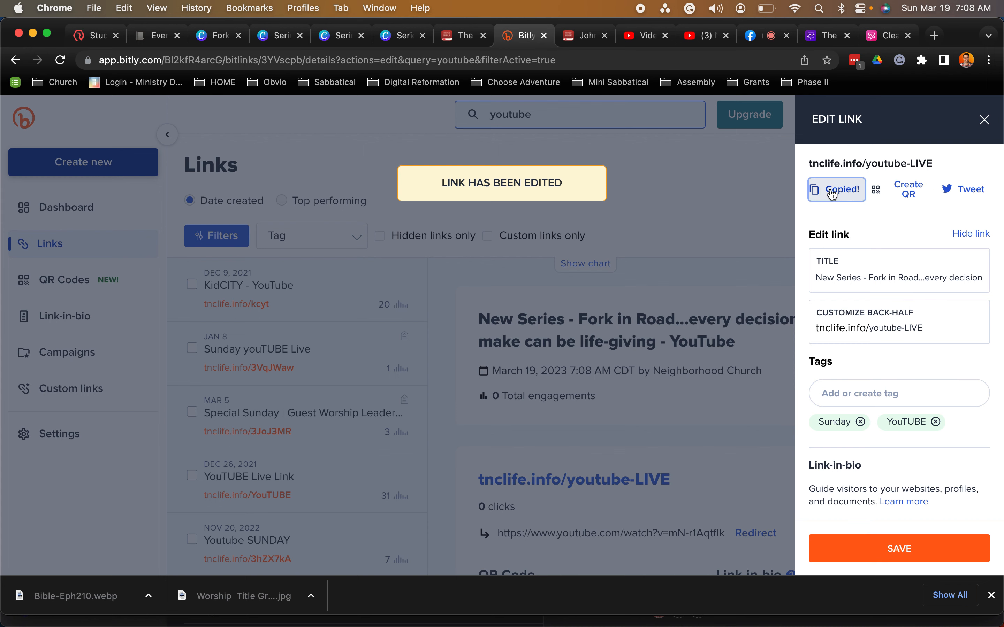
pyautogui.click(887, 35)
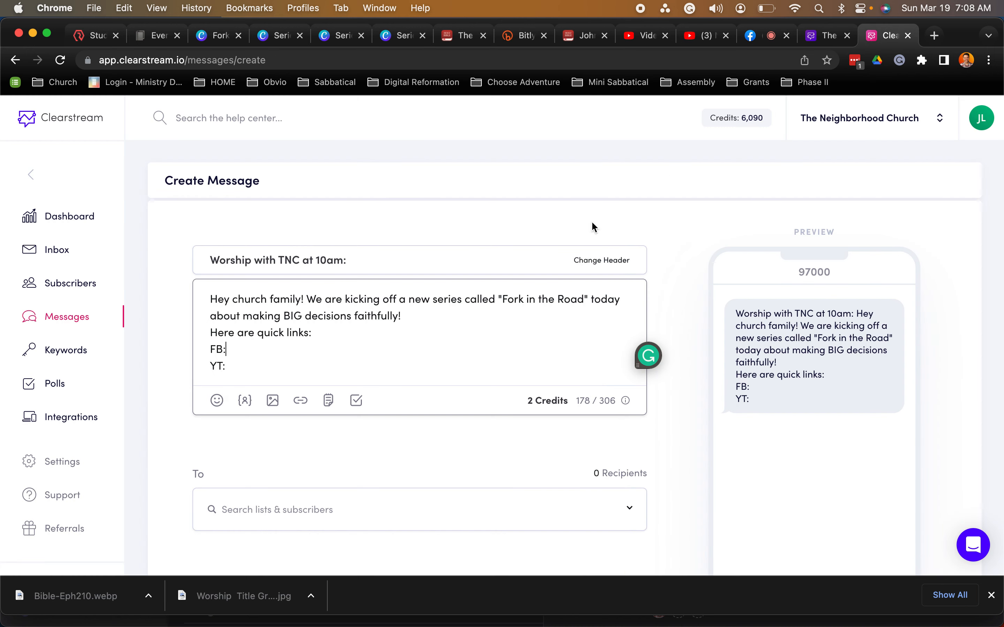
pyautogui.press('super+v')
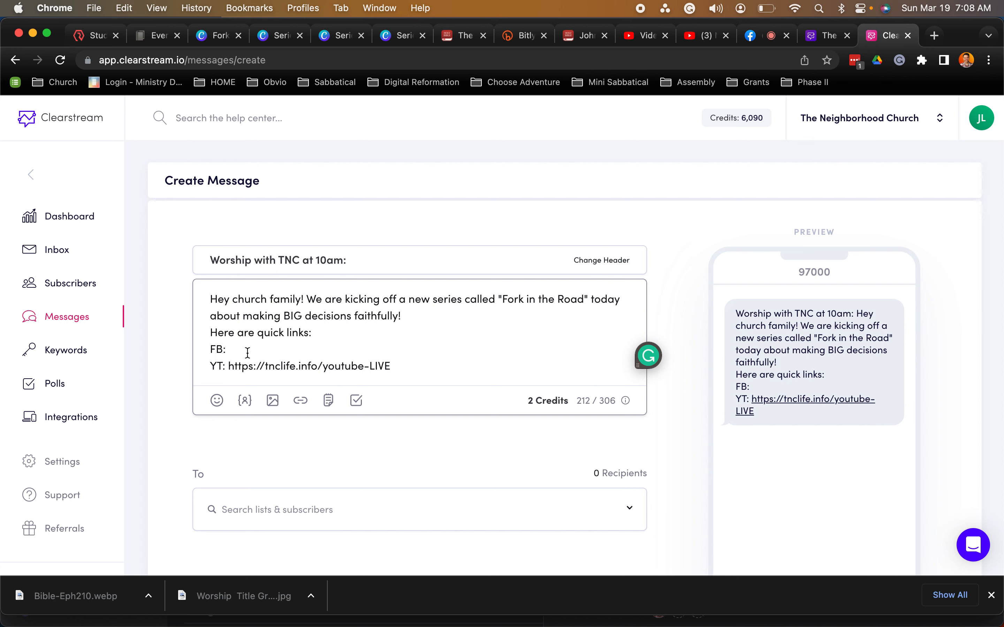
# Switch to the Facebook live video setup, check the full Page URL, and return to the Clearstream message.
pyautogui.click(247, 350)
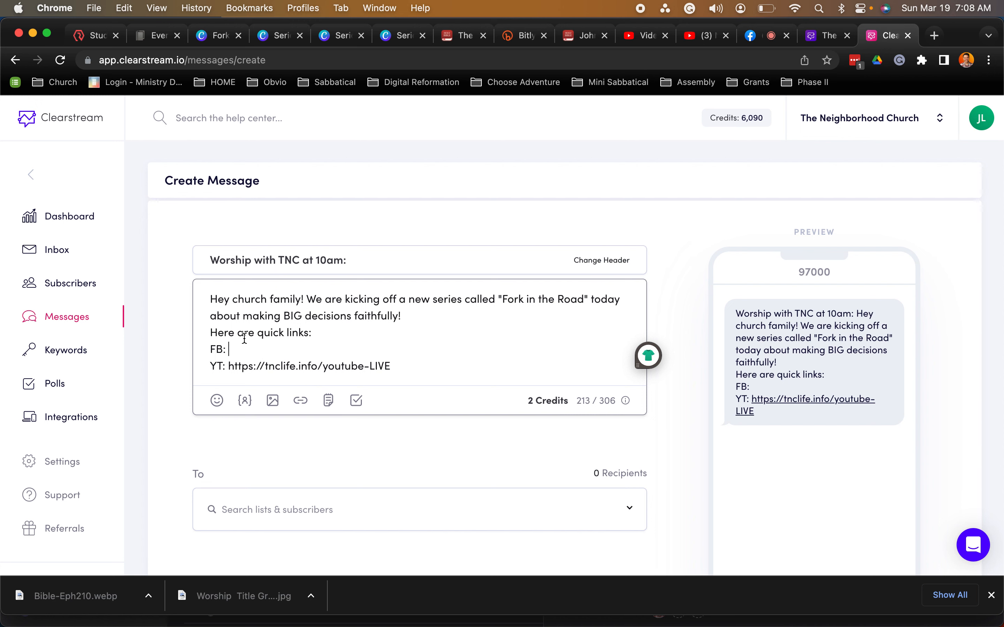
pyautogui.click(753, 37)
pyautogui.click(221, 425)
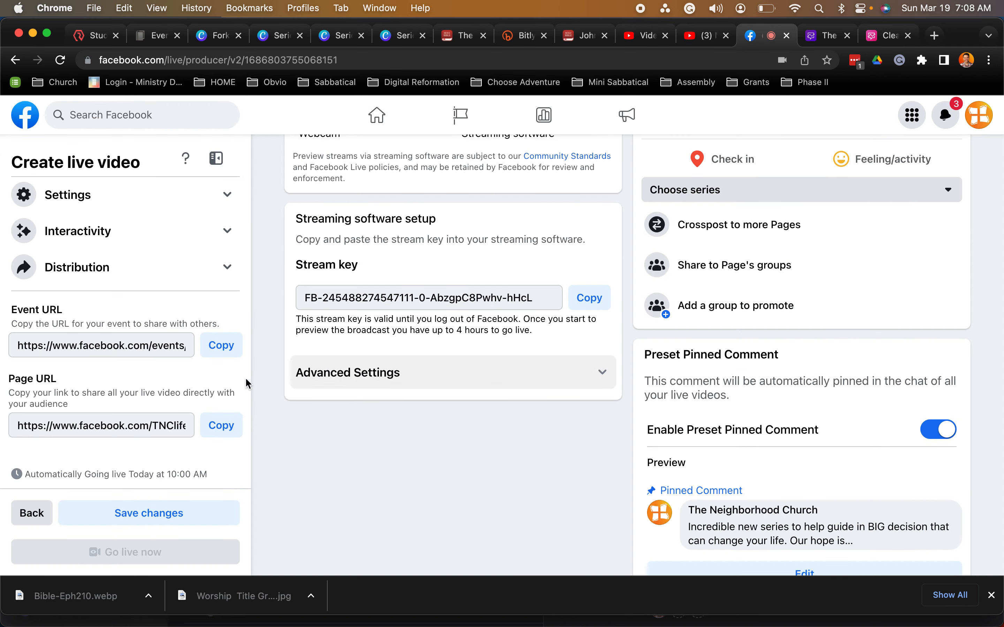
pyautogui.moveTo(140, 426); pyautogui.dragTo(205, 429)
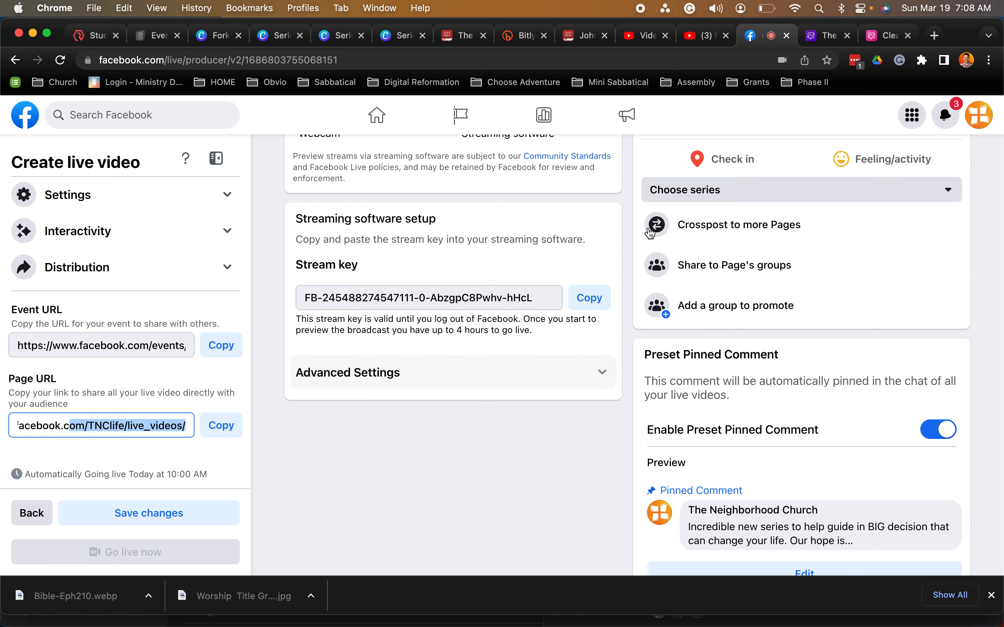
pyautogui.click(887, 37)
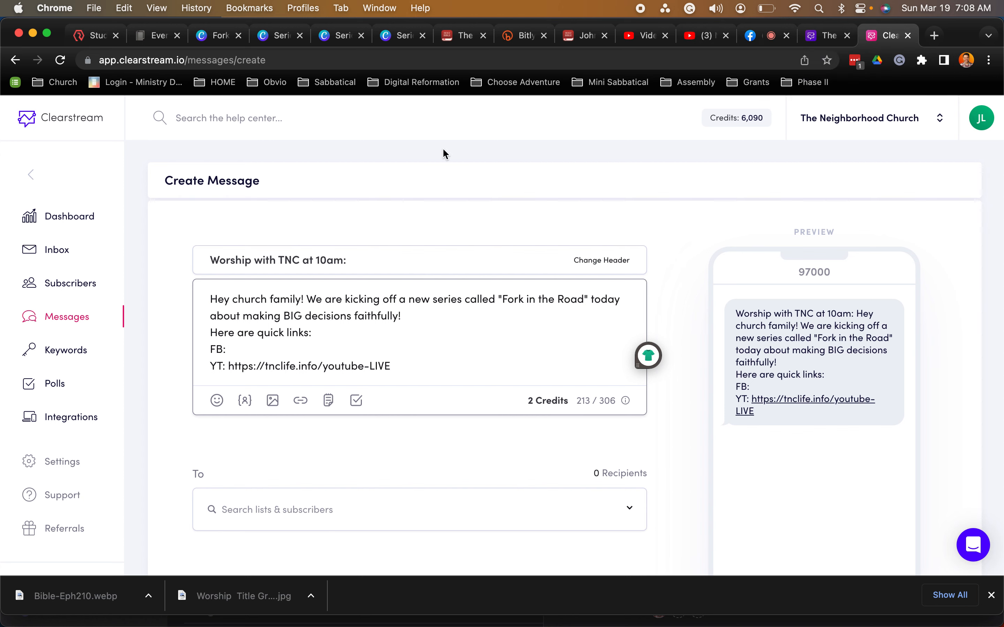
# Switch to Bitly, search the links for "facebook" and open the Facebook Sunday | LIVE link.
pyautogui.click(526, 37)
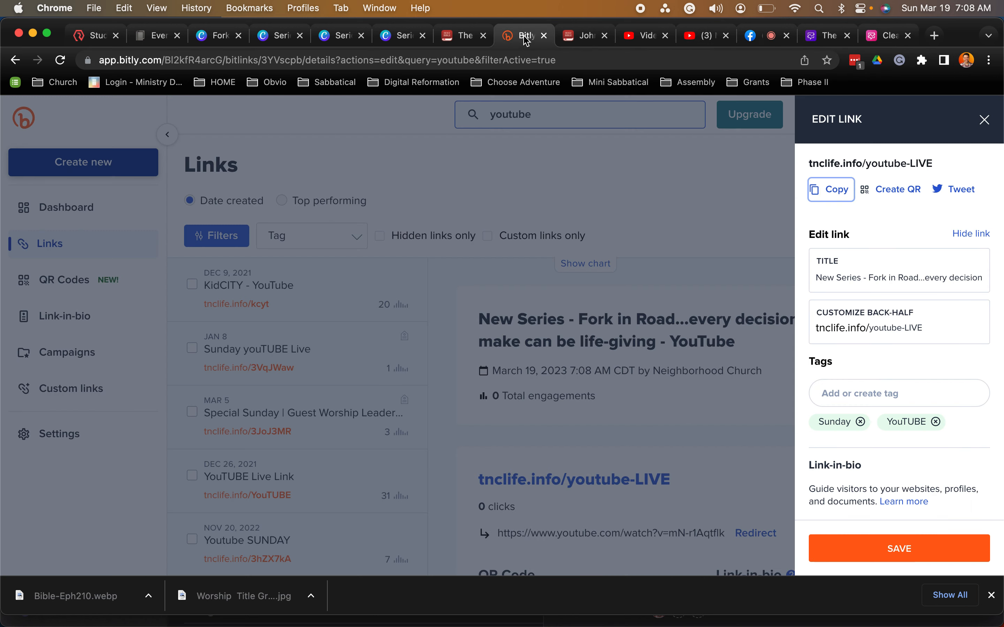
pyautogui.click(459, 274)
pyautogui.doubleClick(513, 115)
pyautogui.write('facebook')
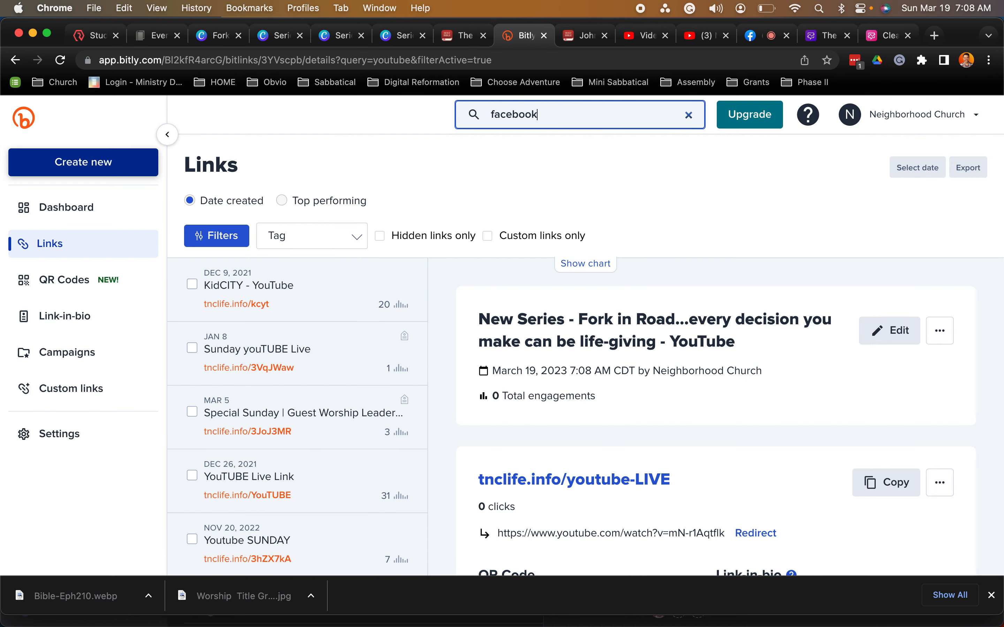
pyautogui.press('Return')
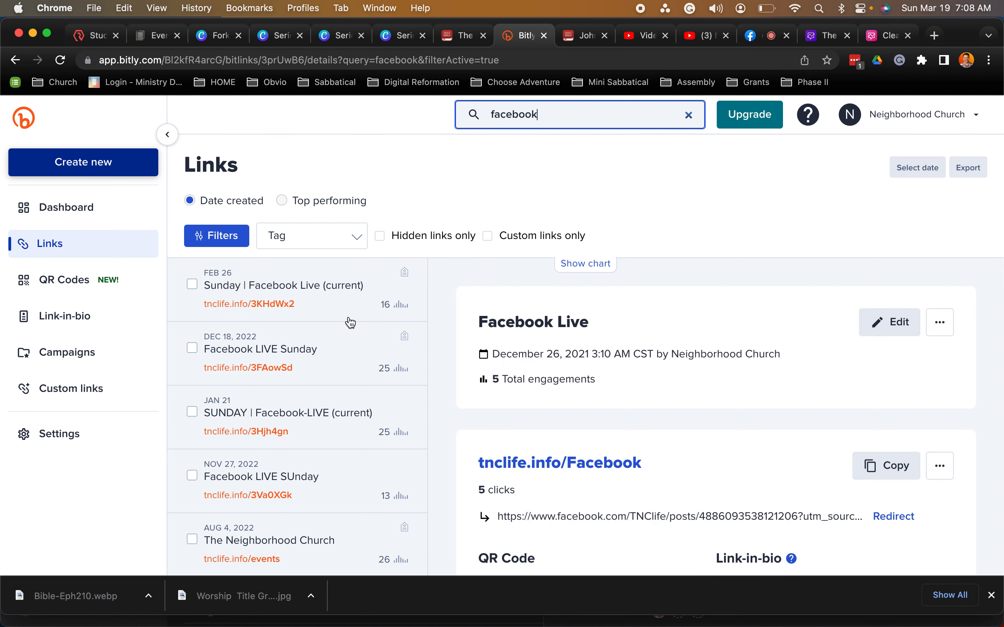
pyautogui.scroll(-1, 323, 320)
pyautogui.scroll(2, 325, 320)
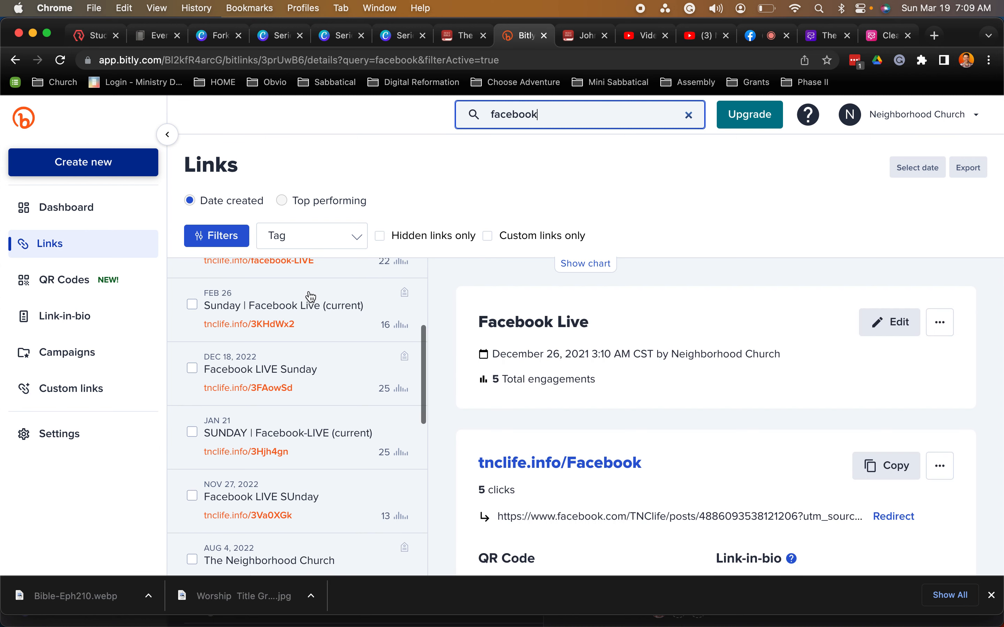
pyautogui.scroll(4, 309, 330)
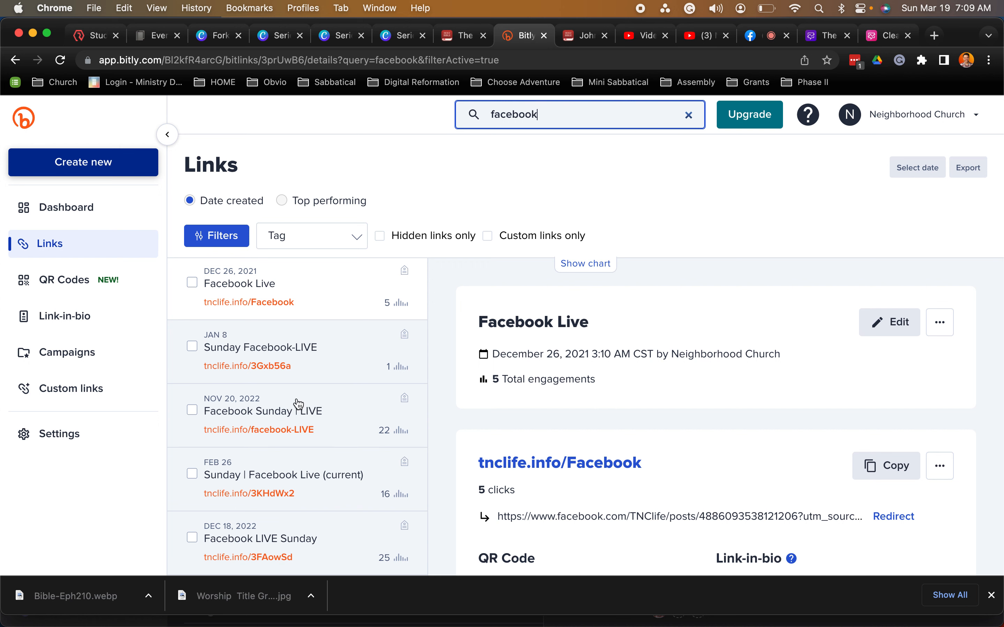
pyautogui.click(313, 402)
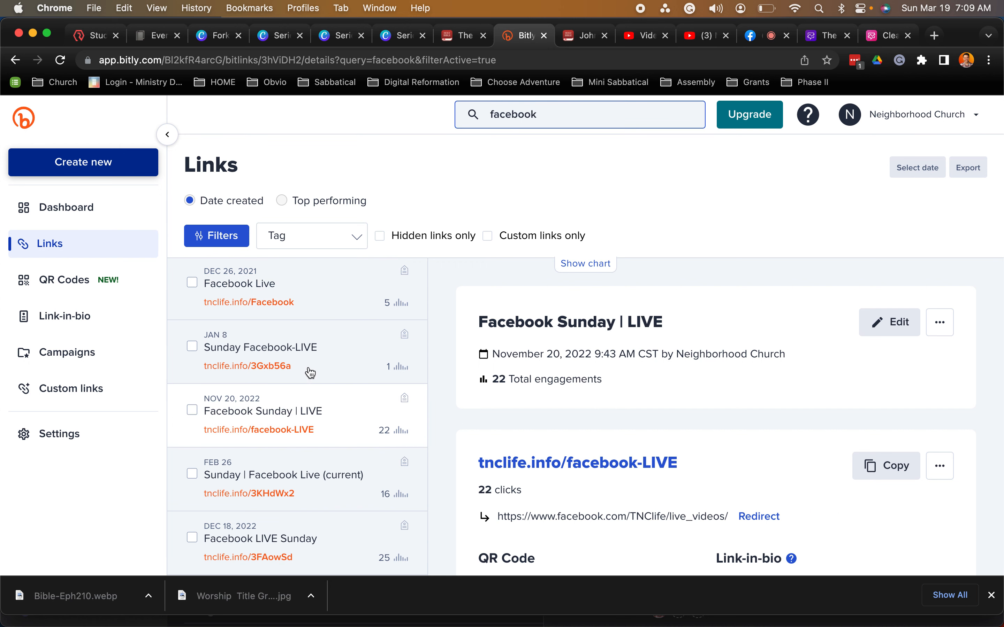
# Copy the short tnclife.info/facebook-LIVE link and paste it on the "FB:" line of the Clearstream message.
pyautogui.scroll(1, 329, 433)
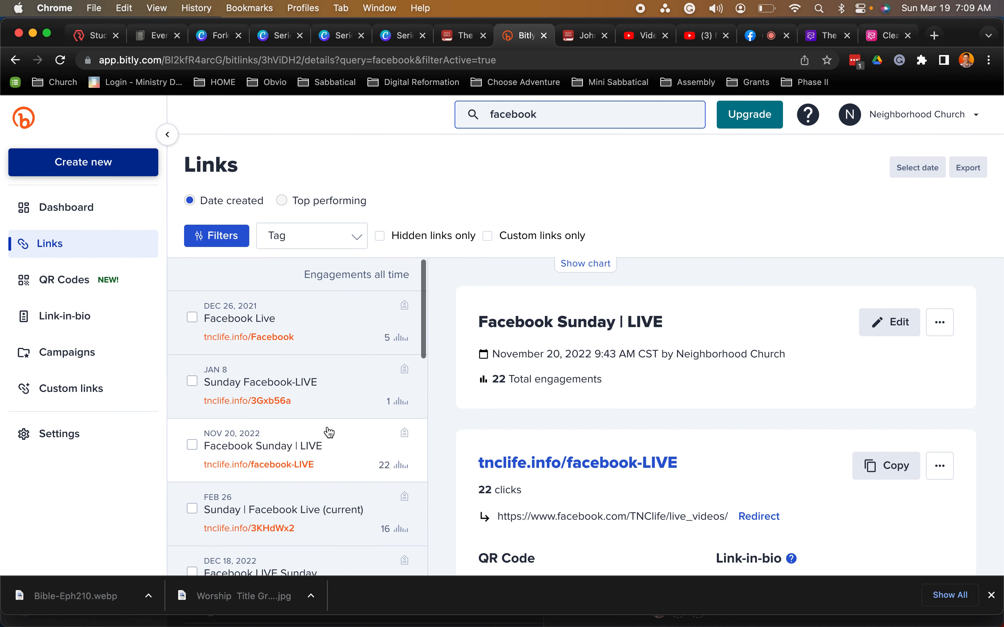
pyautogui.scroll(-1, 329, 433)
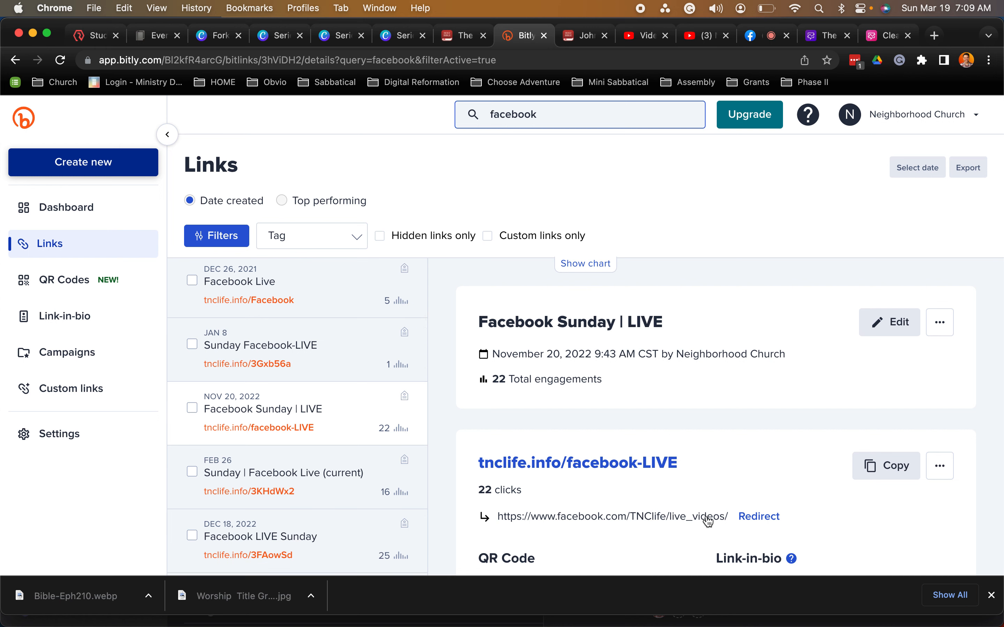
pyautogui.click(887, 469)
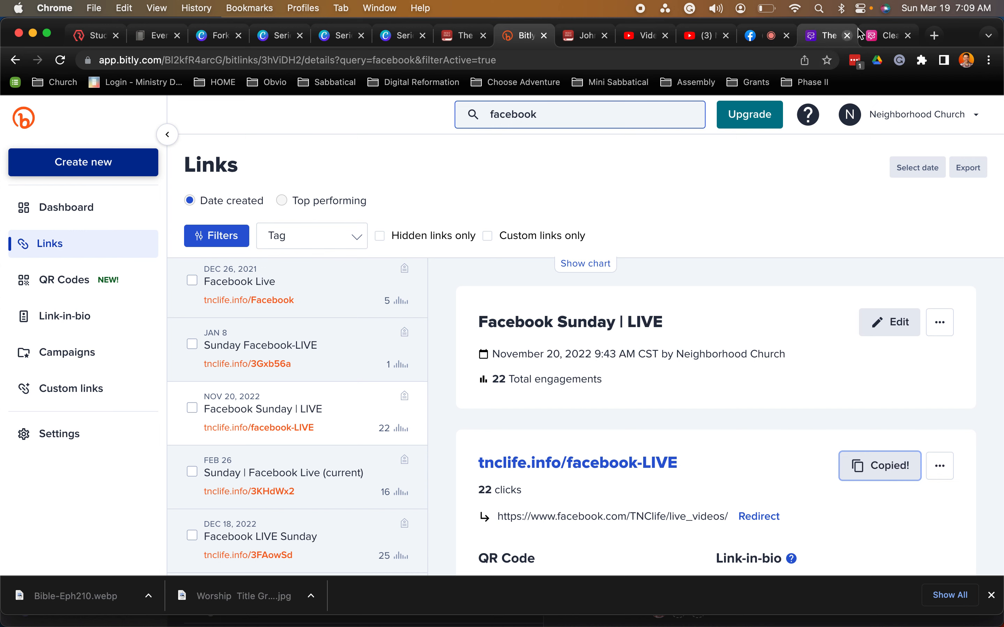
pyautogui.click(886, 35)
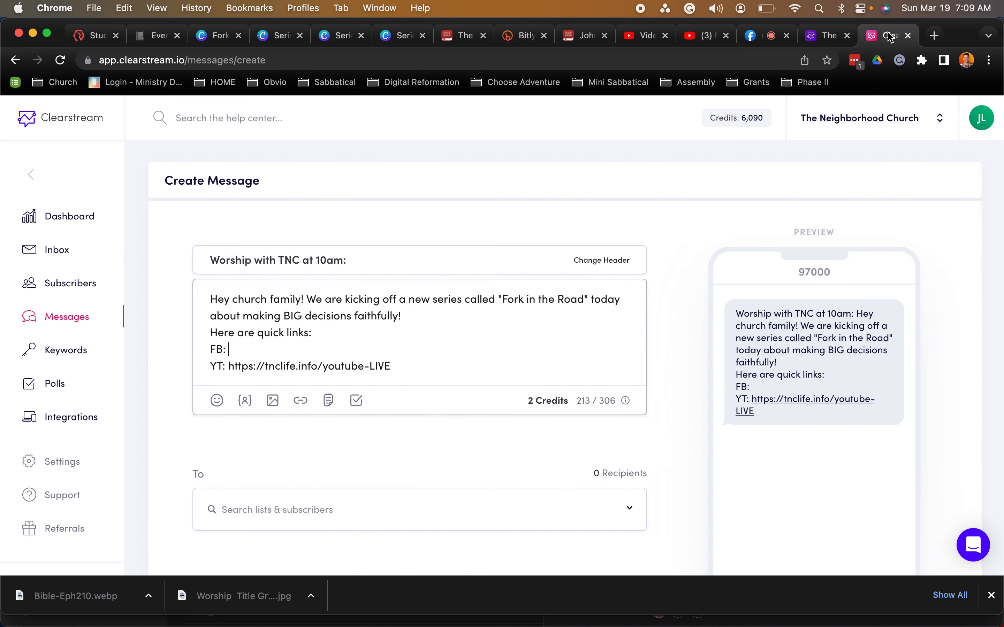
pyautogui.click(281, 352)
pyautogui.press('super+v')
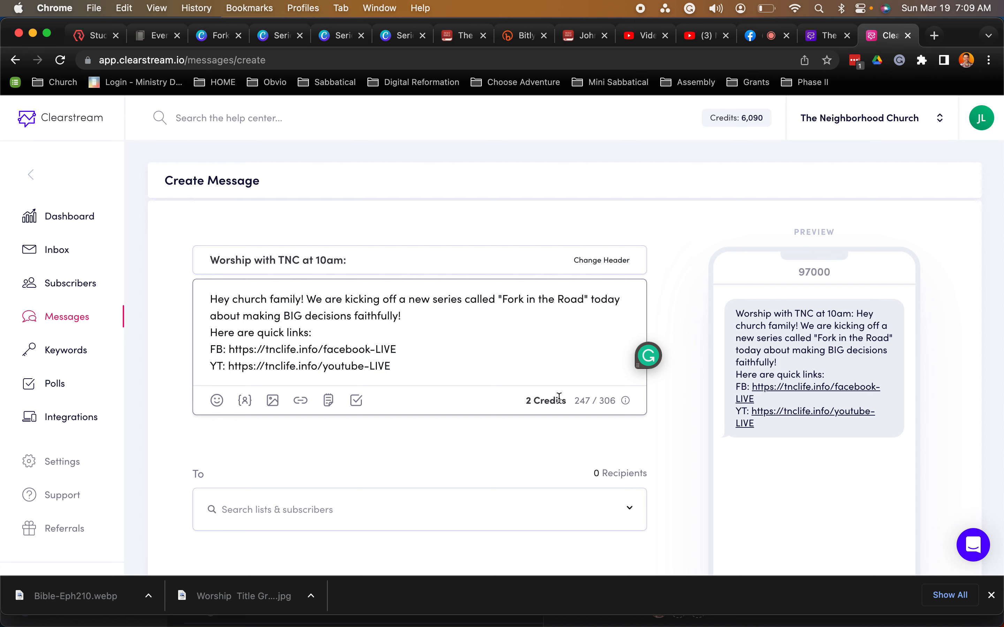
# Search the recipient lists for "mem" and "TNC", and add the TNC | Member + New list as recipient.
pyautogui.scroll(-2, 528, 340)
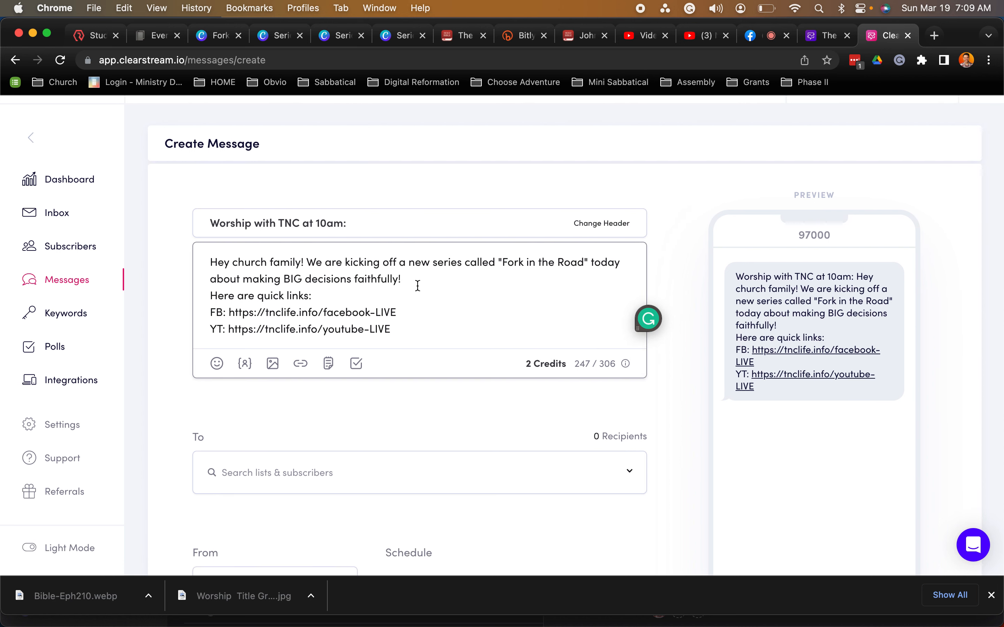
pyautogui.scroll(-2, 414, 287)
pyautogui.click(315, 420)
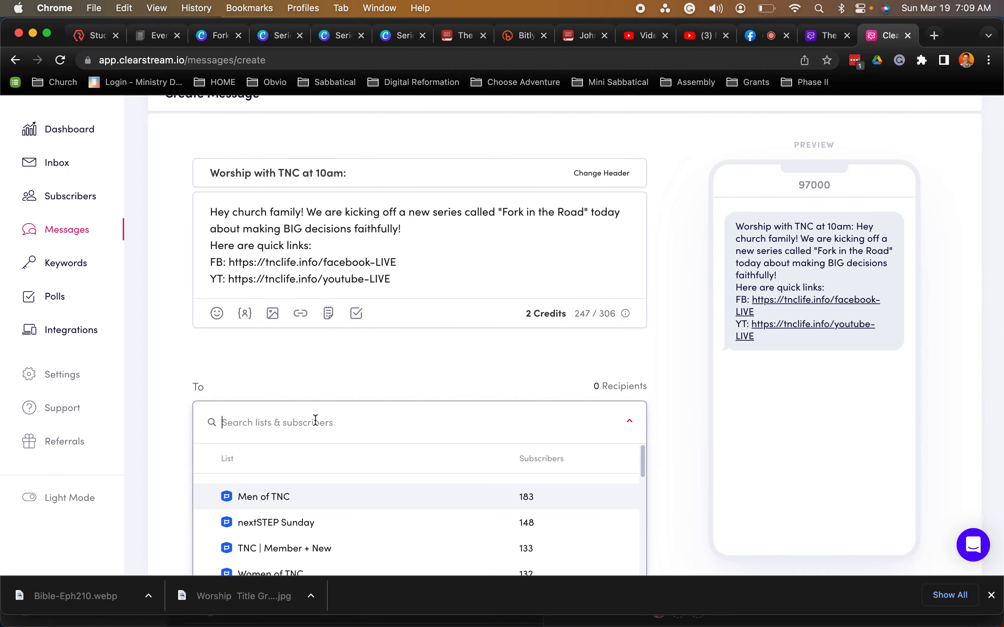
pyautogui.write('mem')
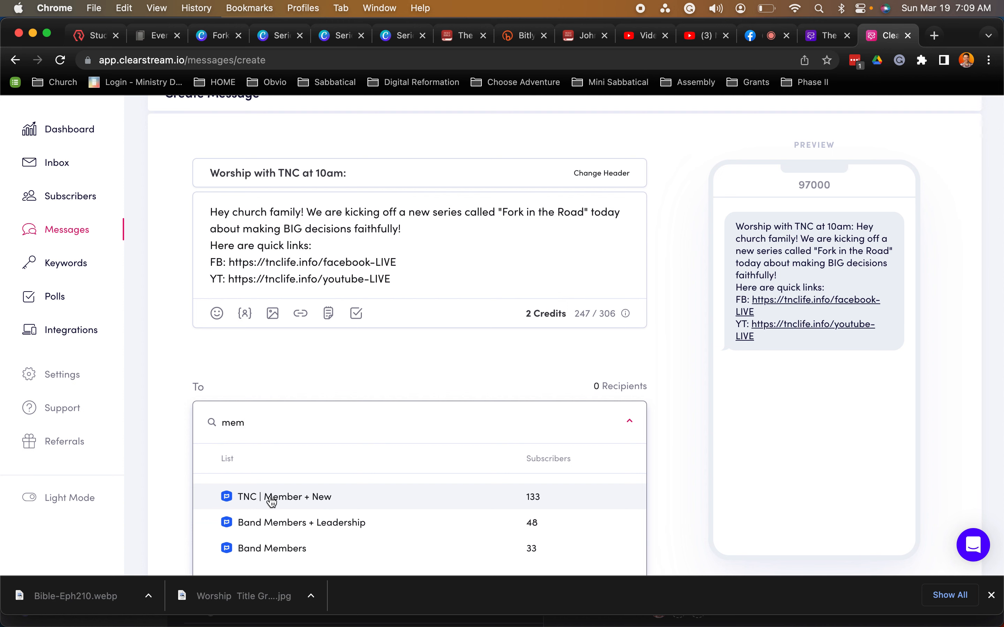
pyautogui.doubleClick(243, 427)
pyautogui.write('TNC')
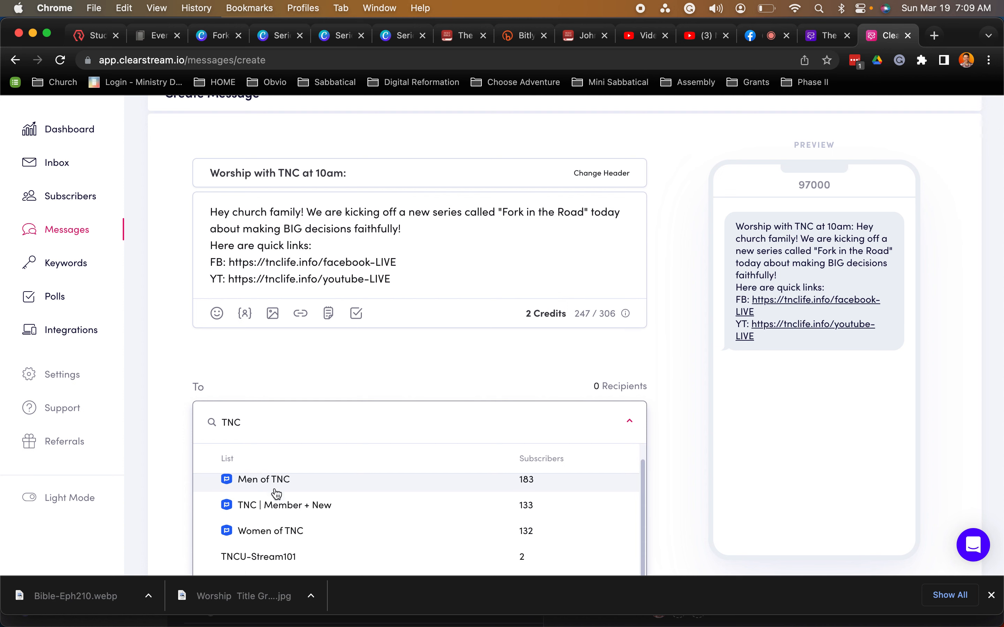
pyautogui.scroll(-1, 276, 494)
pyautogui.scroll(1, 276, 493)
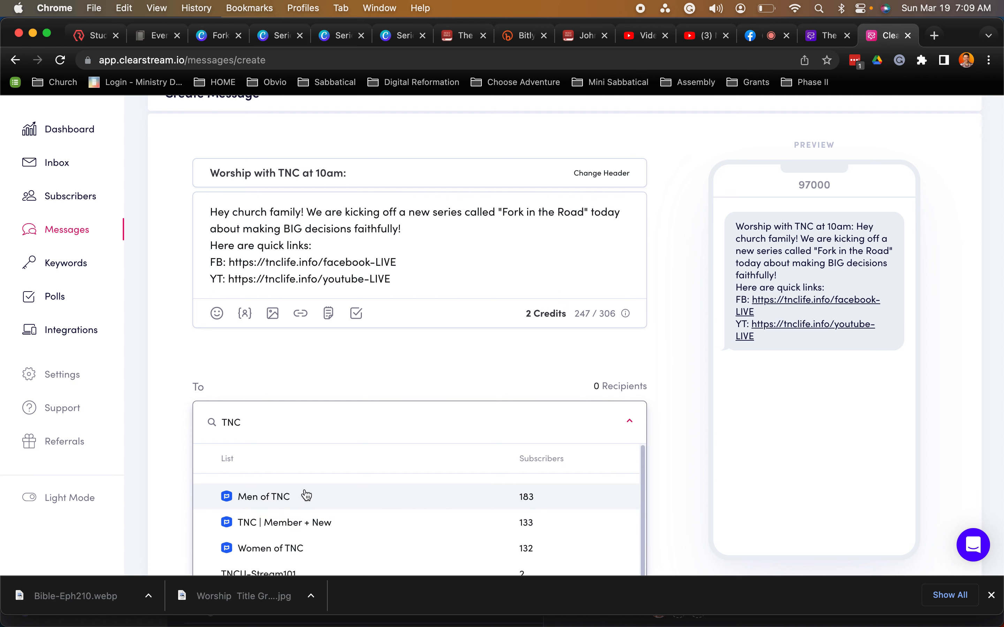
pyautogui.scroll(-1, 303, 498)
pyautogui.scroll(-1, 297, 516)
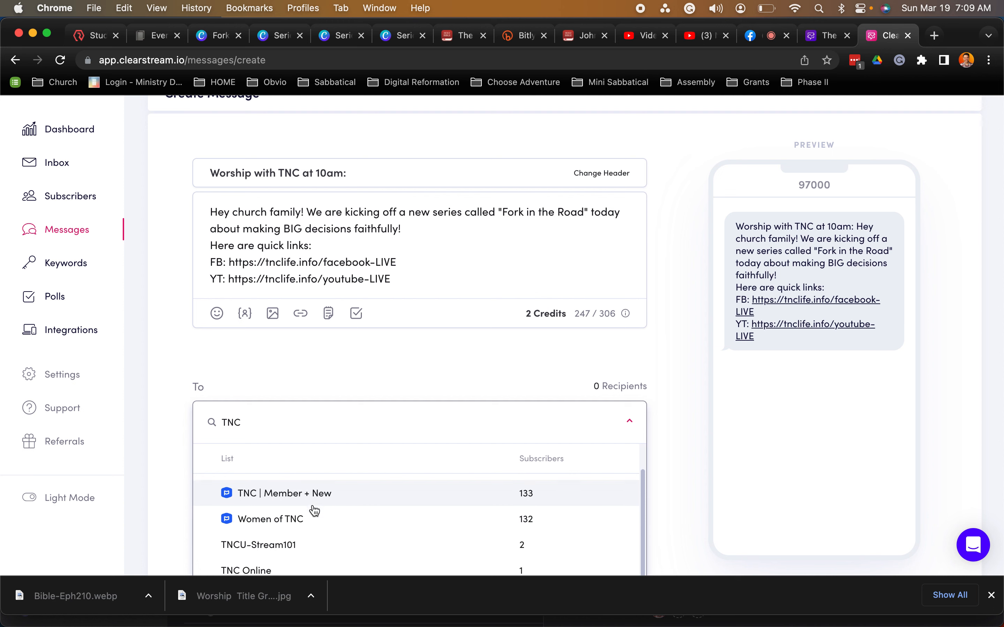
pyautogui.click(319, 482)
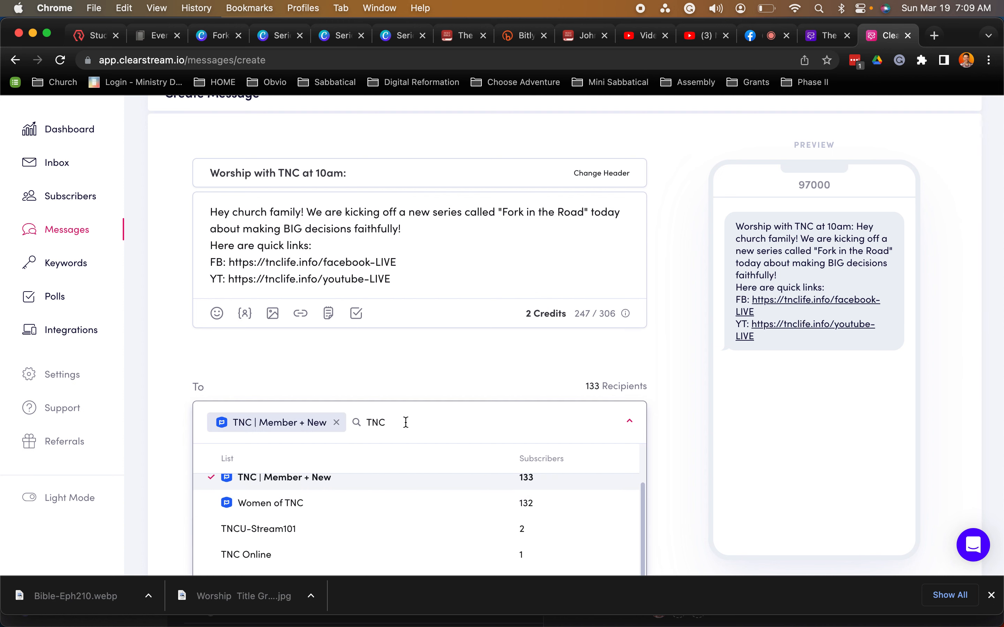
# Clear the recipient search text and remove the TNC | Member + New list from the recipients.
pyautogui.press('BackSpace')
pyautogui.press('BackSpace')
pyautogui.press('BackSpace')
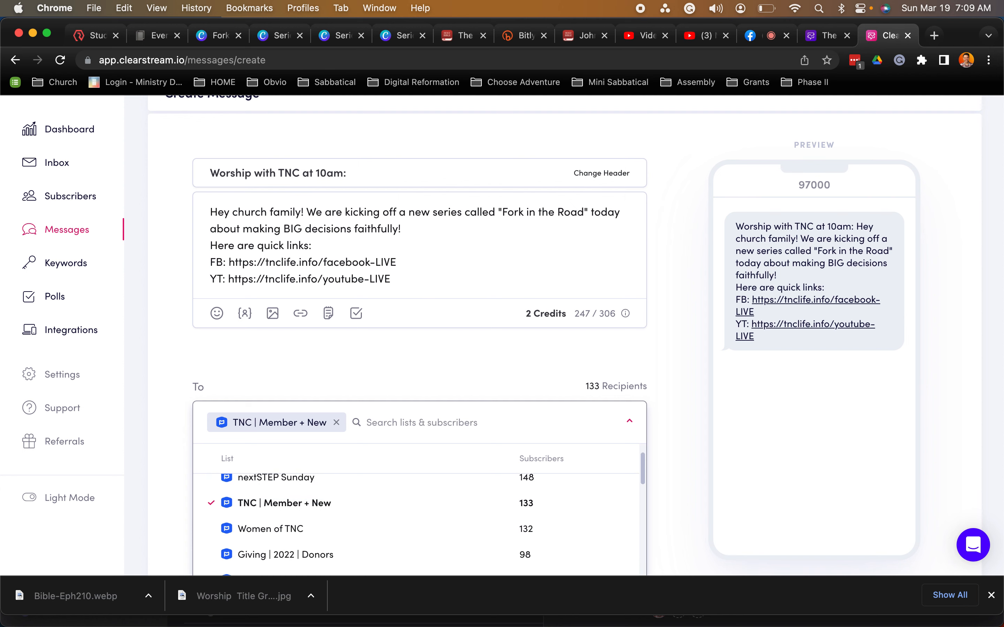
pyautogui.scroll(-5, 360, 351)
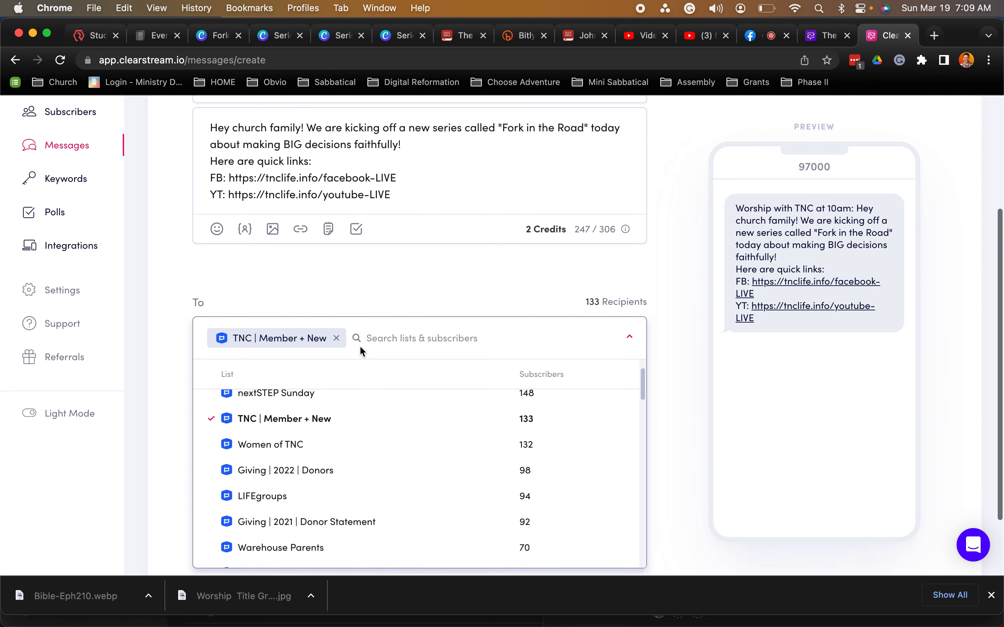
pyautogui.scroll(2, 354, 379)
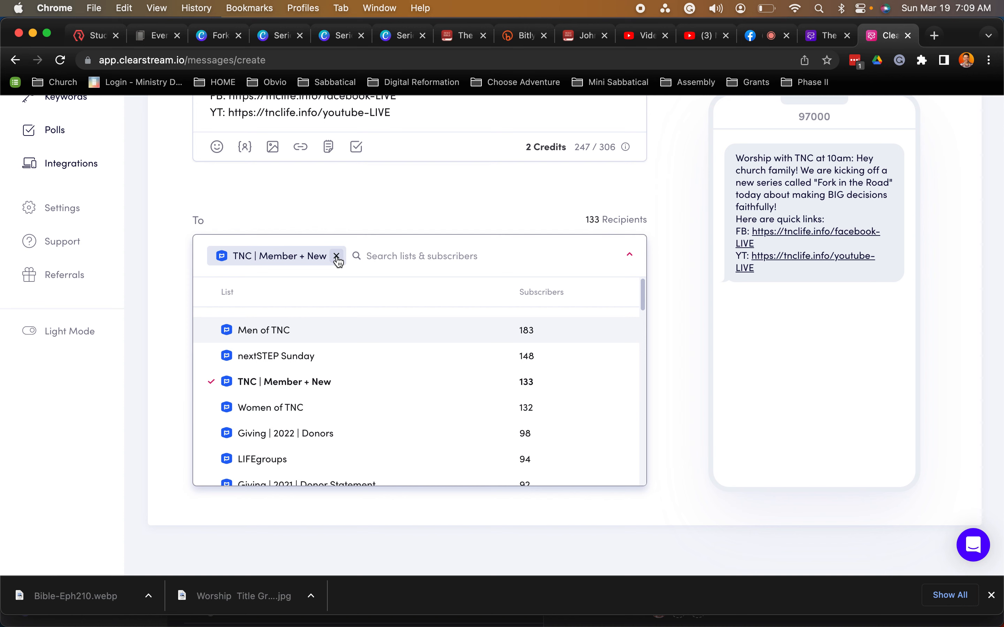
pyautogui.click(336, 256)
# Look through all the available recipient lists and choose TNC | Member + New for the message.
pyautogui.scroll(3, 347, 391)
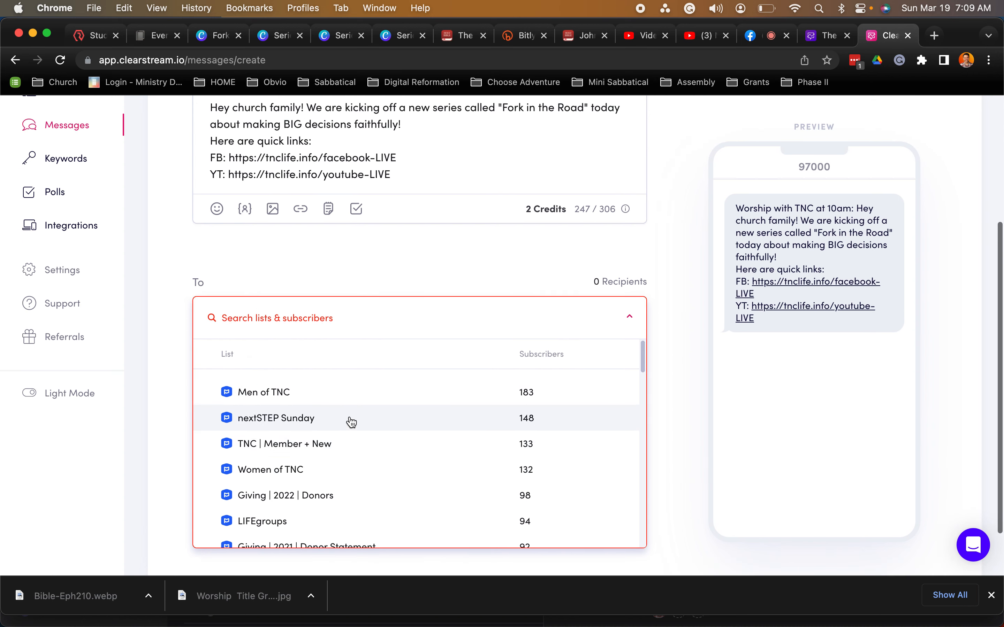
pyautogui.scroll(-10, 328, 430)
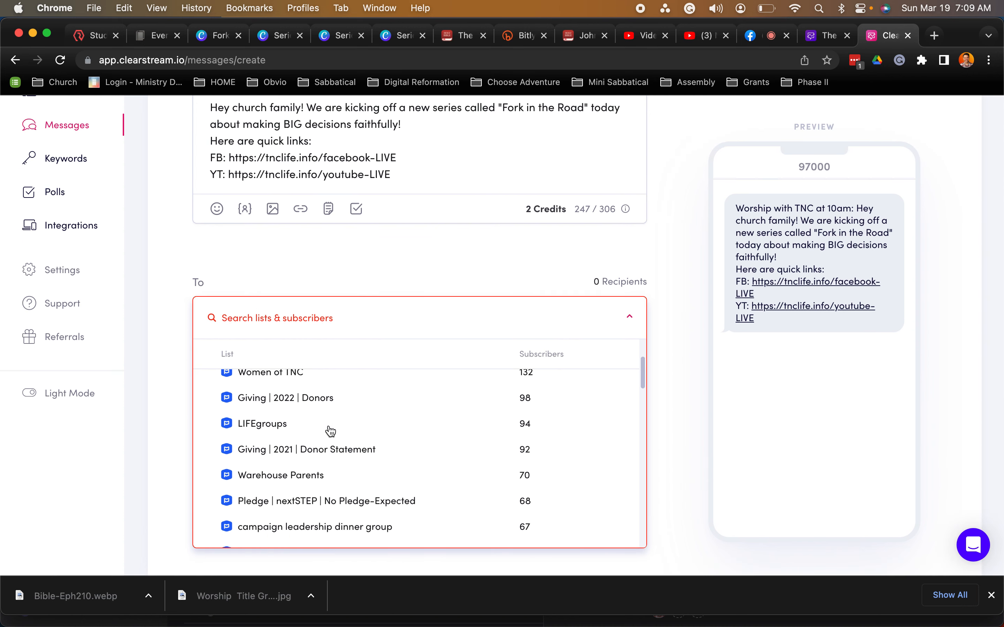
pyautogui.scroll(-8, 330, 431)
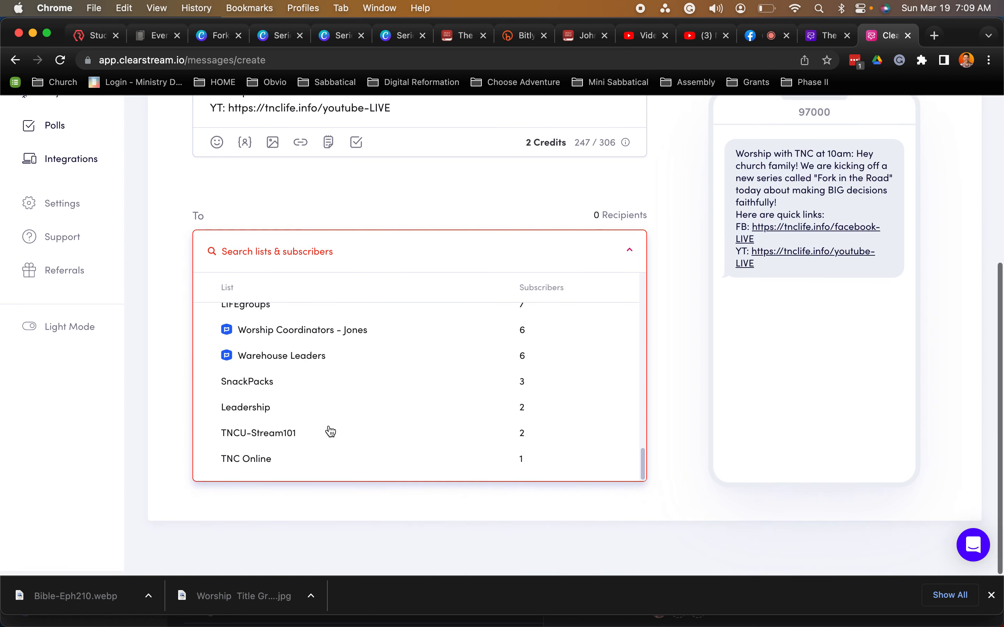
pyautogui.scroll(15, 331, 432)
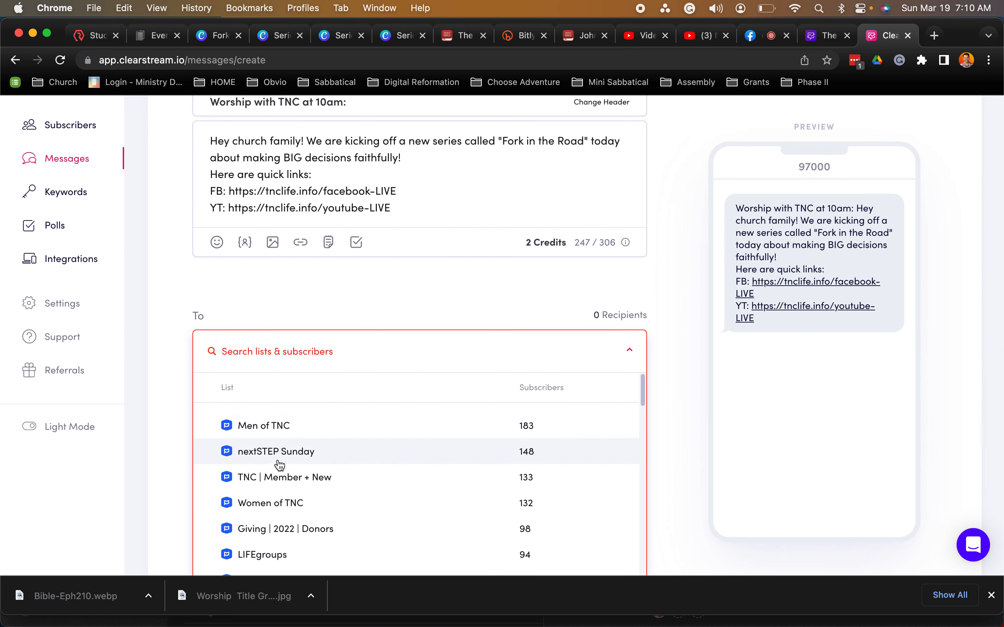
pyautogui.click(279, 481)
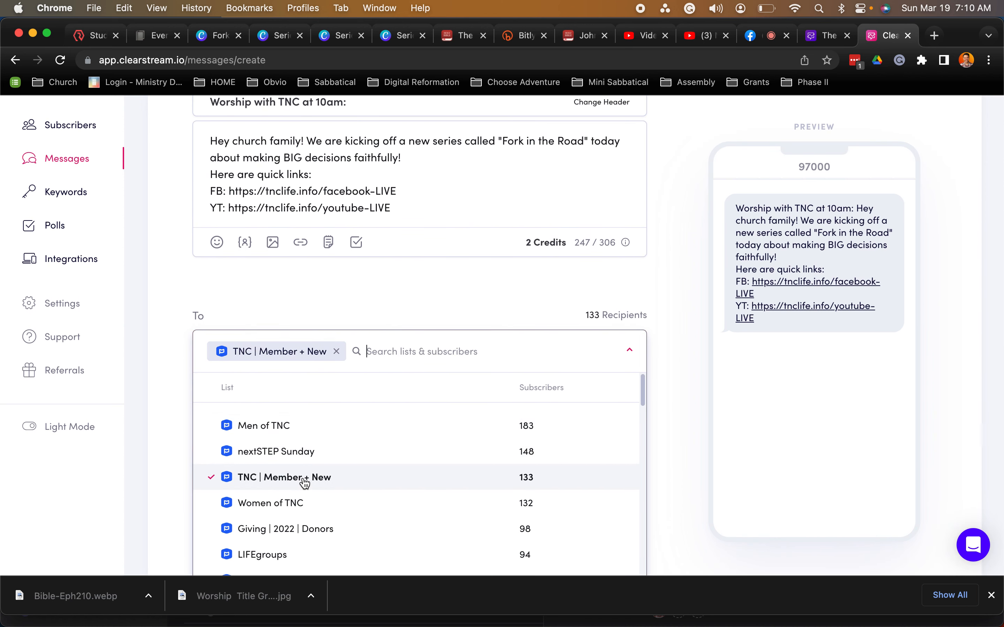
pyautogui.click(417, 295)
# Set the Clearstream message to send later, on March 19, 2023 at 9:00 AM.
pyautogui.scroll(-3, 367, 305)
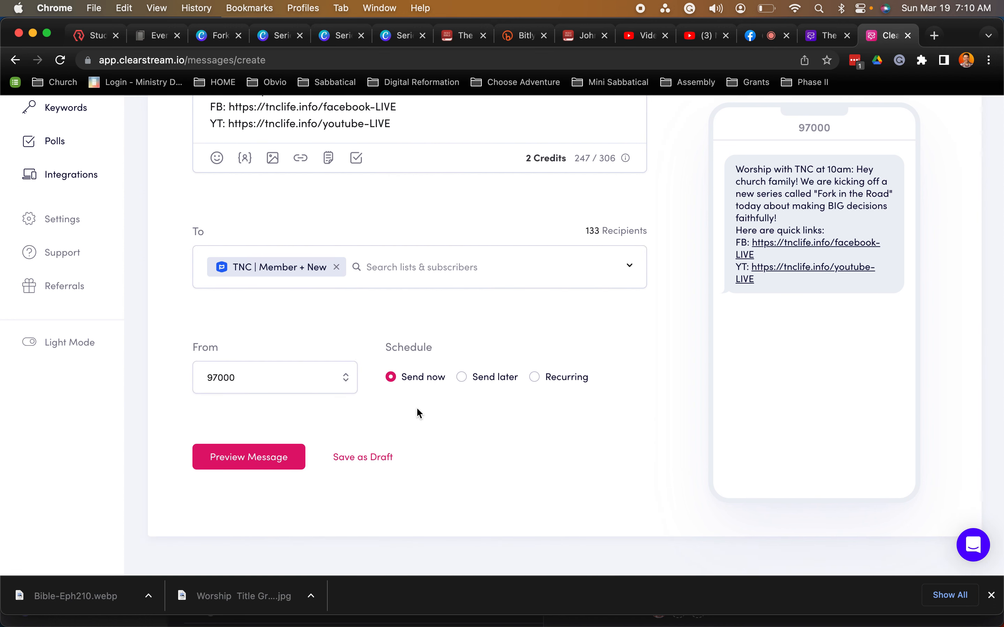
pyautogui.click(493, 377)
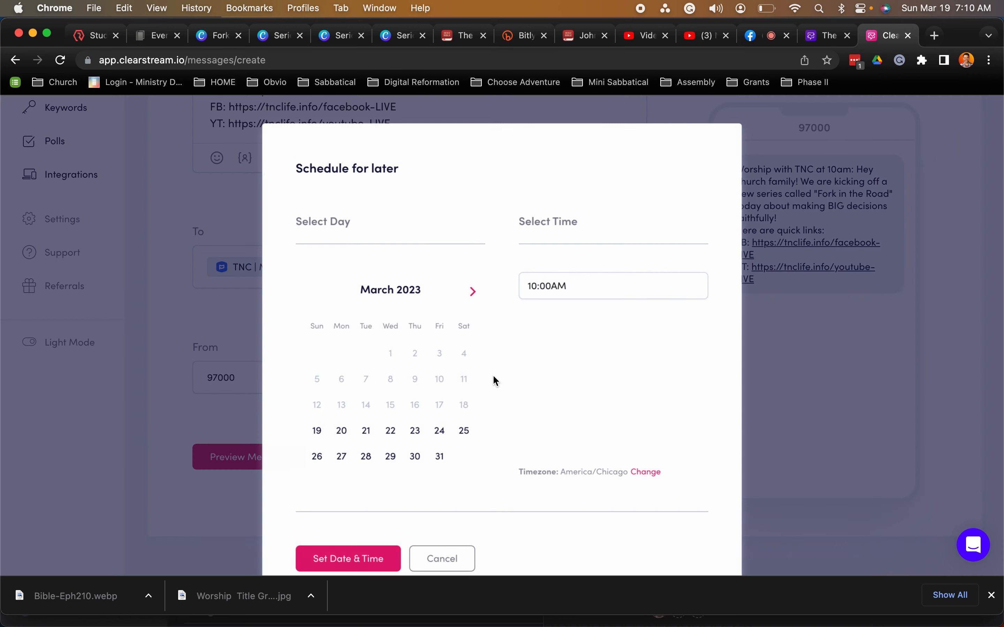
pyautogui.click(541, 291)
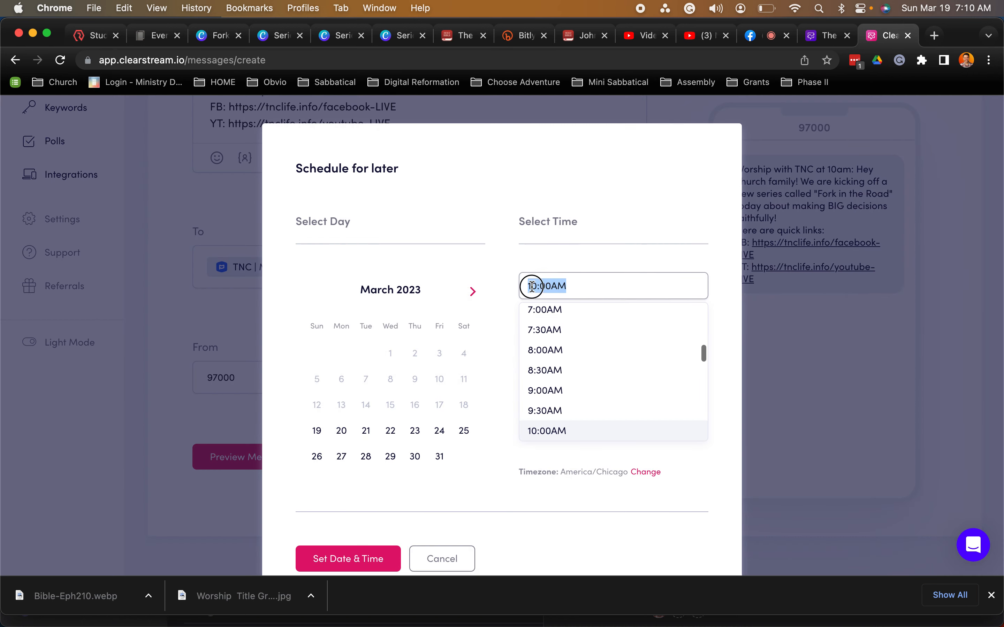
pyautogui.click(545, 394)
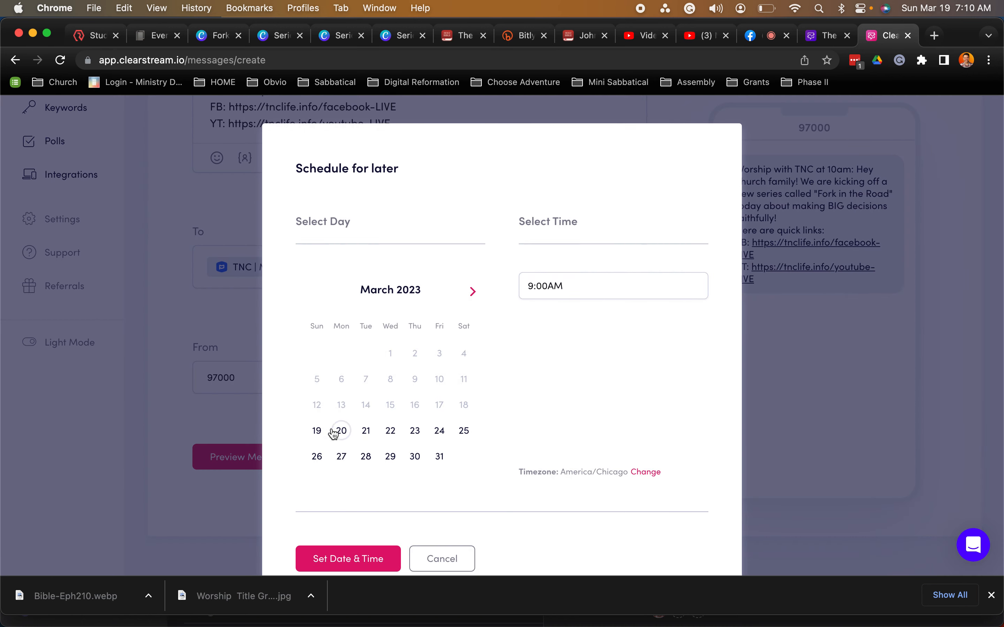
pyautogui.click(318, 432)
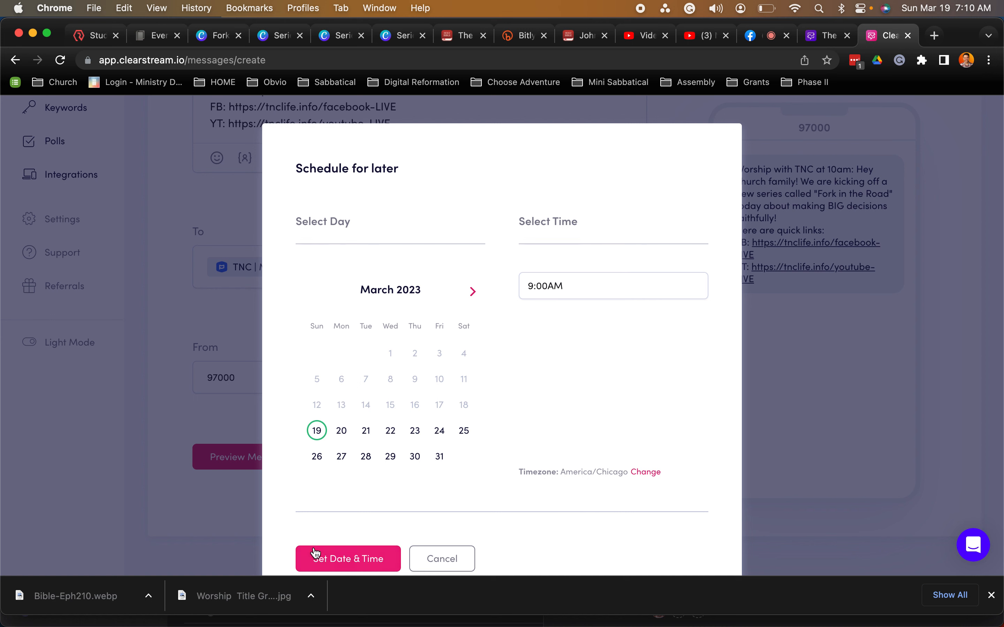
pyautogui.click(336, 562)
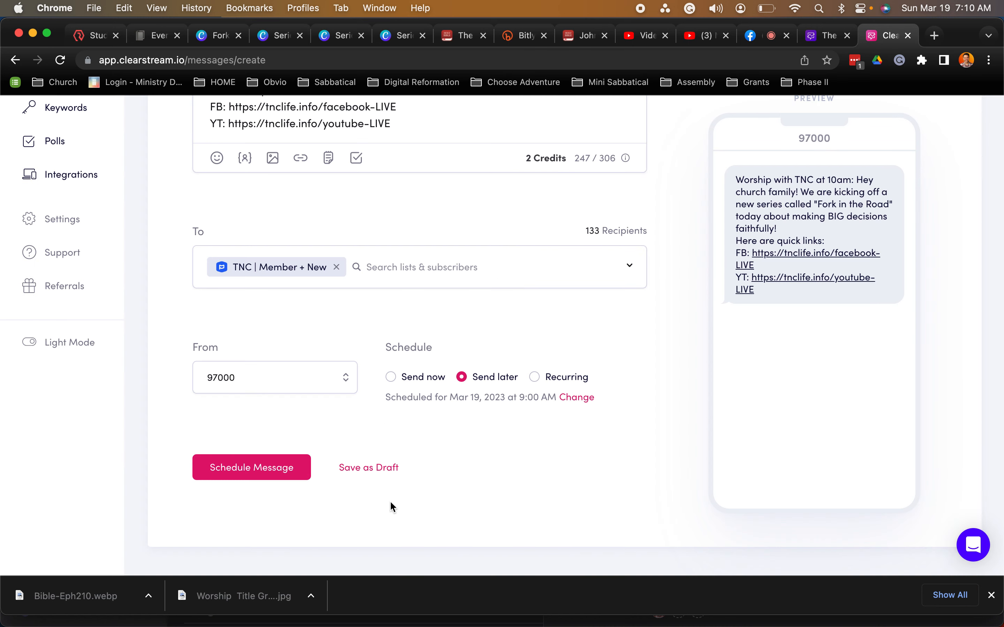
# Review the message text, recipients and send time, and schedule the message.
pyautogui.scroll(3, 449, 436)
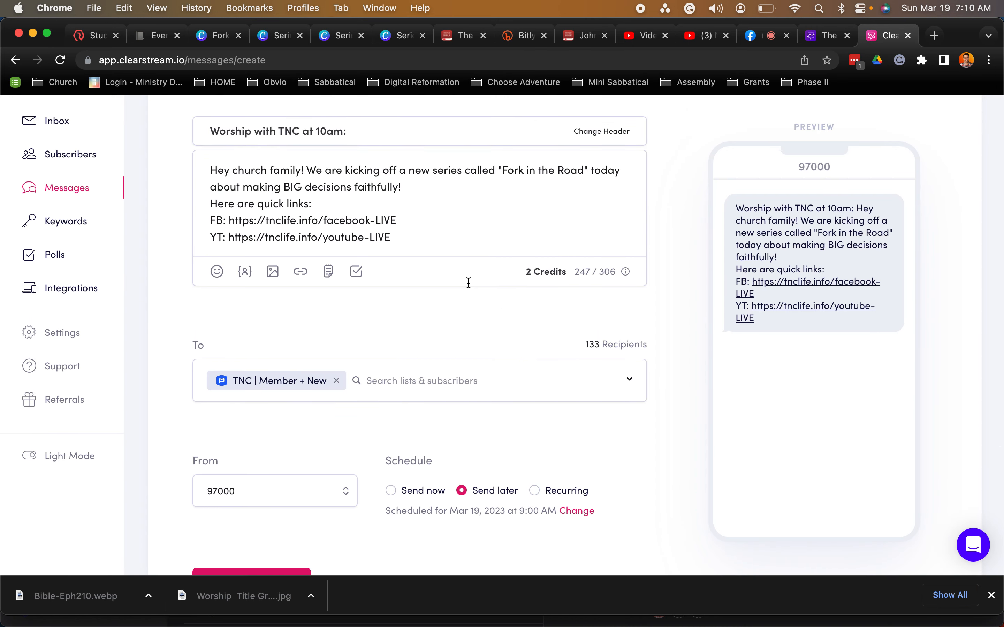
pyautogui.scroll(1, 447, 314)
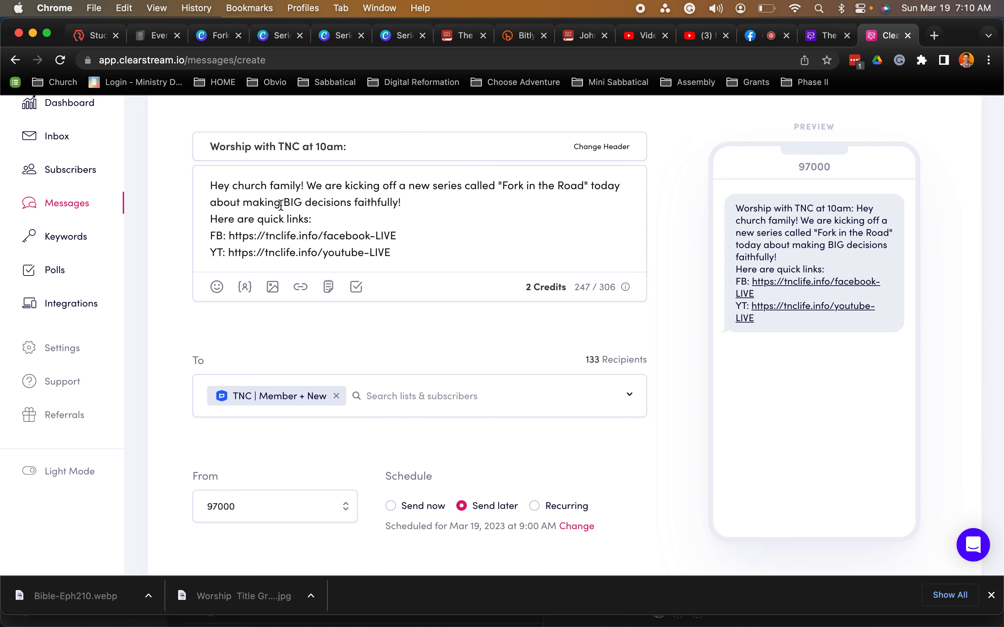
pyautogui.scroll(-2, 333, 338)
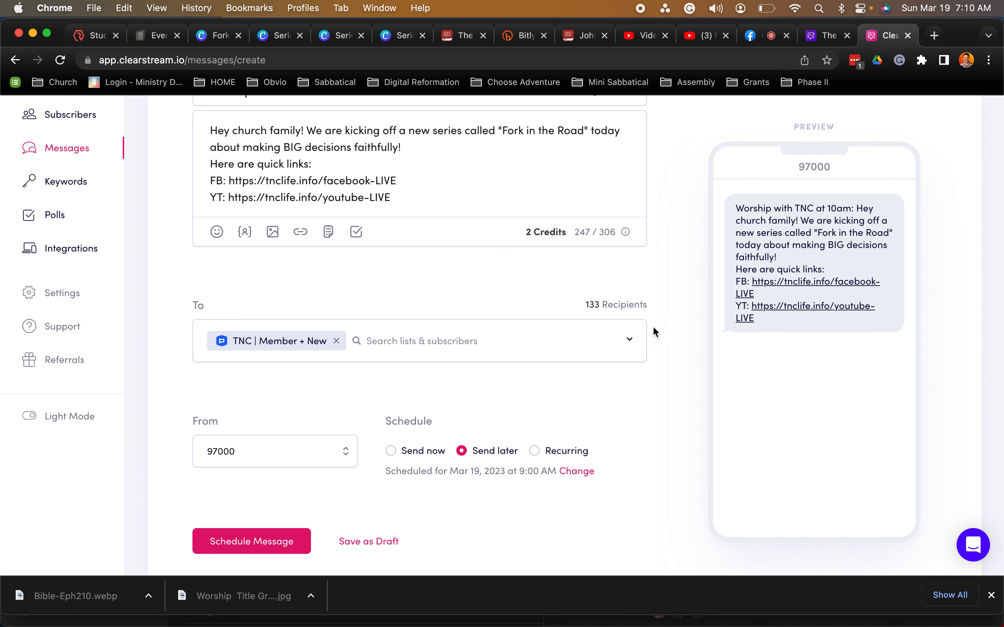
pyautogui.scroll(-3, 656, 327)
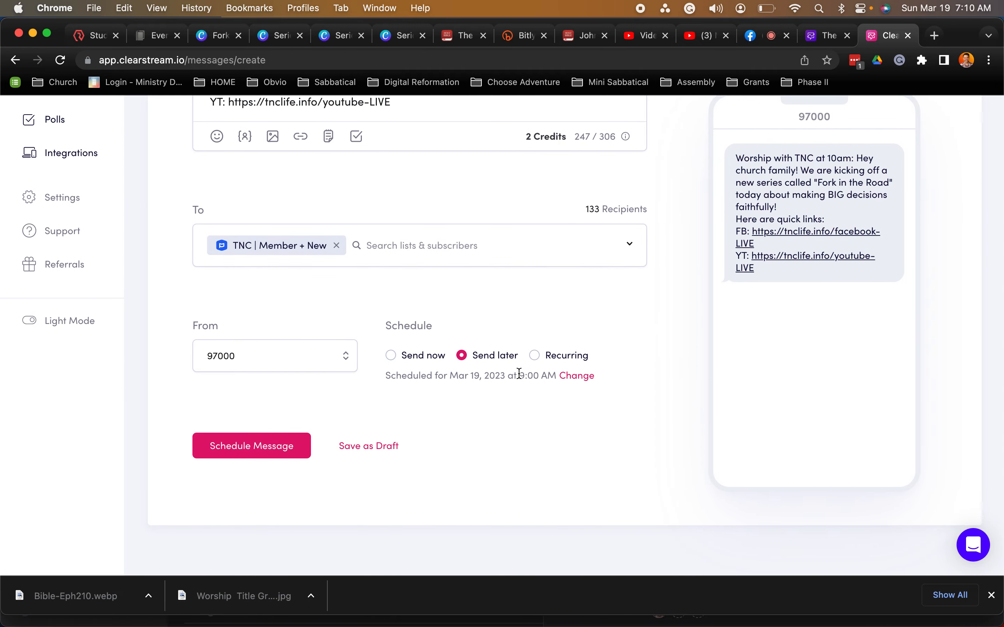
pyautogui.click(269, 451)
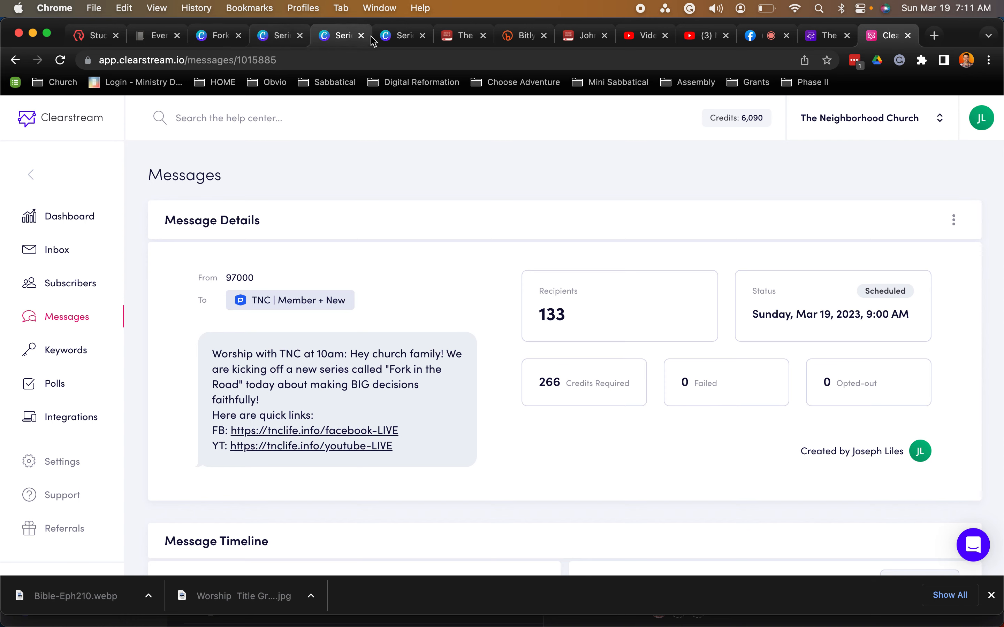
# Switch to the Series Graphics design in Canva and download only page 6, "Worship | Title Graphic w Tag", as a PNG.
pyautogui.click(398, 36)
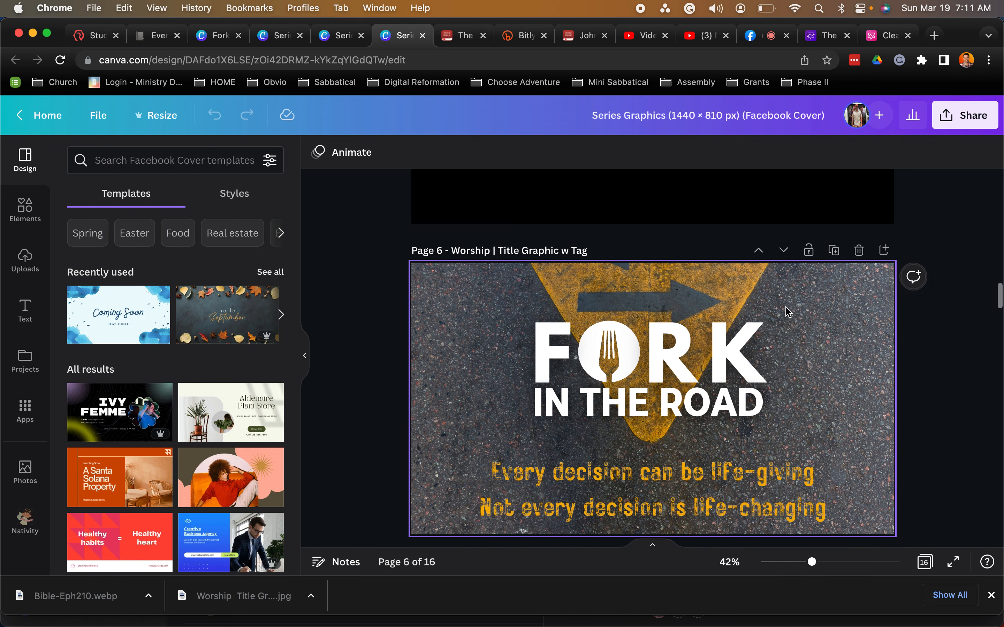
pyautogui.click(962, 115)
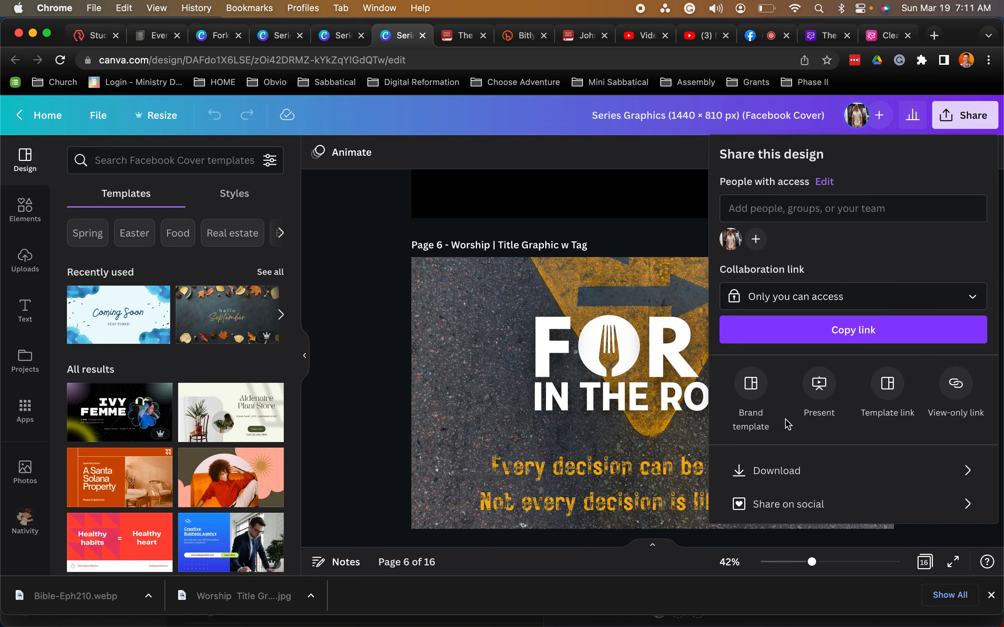
pyautogui.click(779, 471)
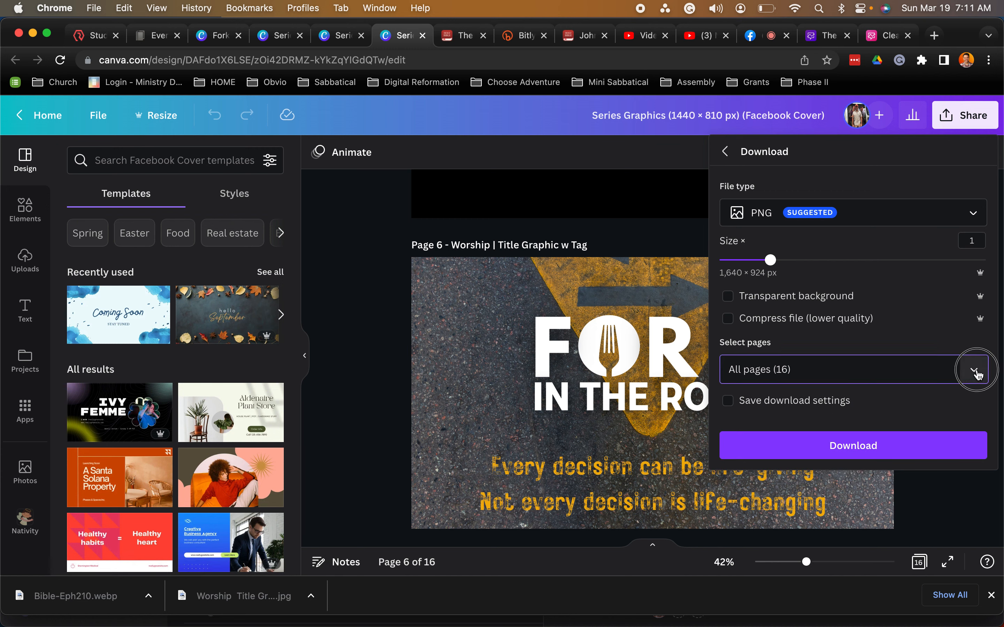
pyautogui.click(969, 369)
pyautogui.click(974, 146)
pyautogui.scroll(-5, 941, 232)
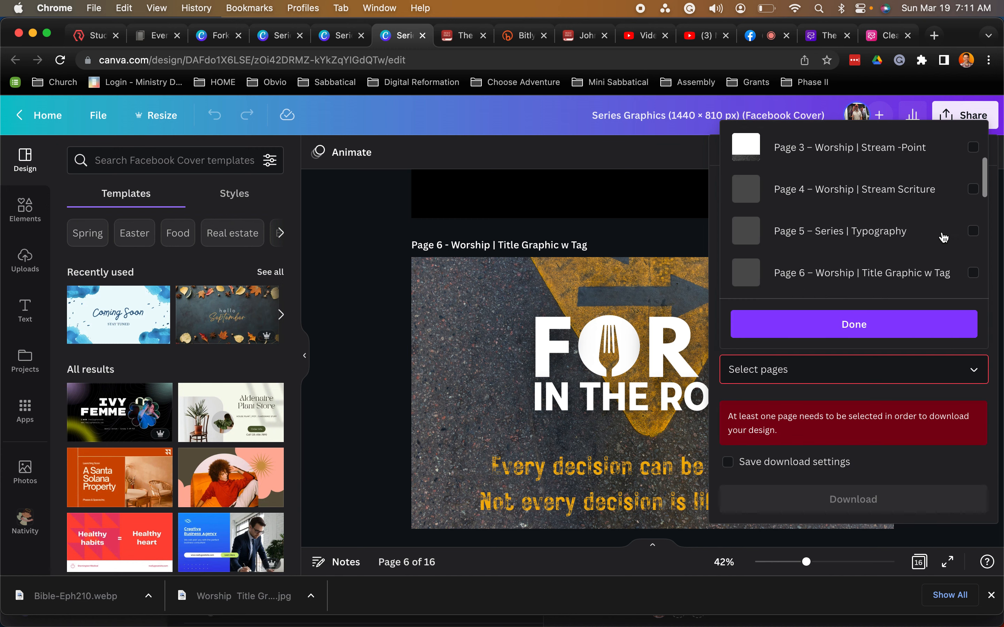
pyautogui.click(974, 194)
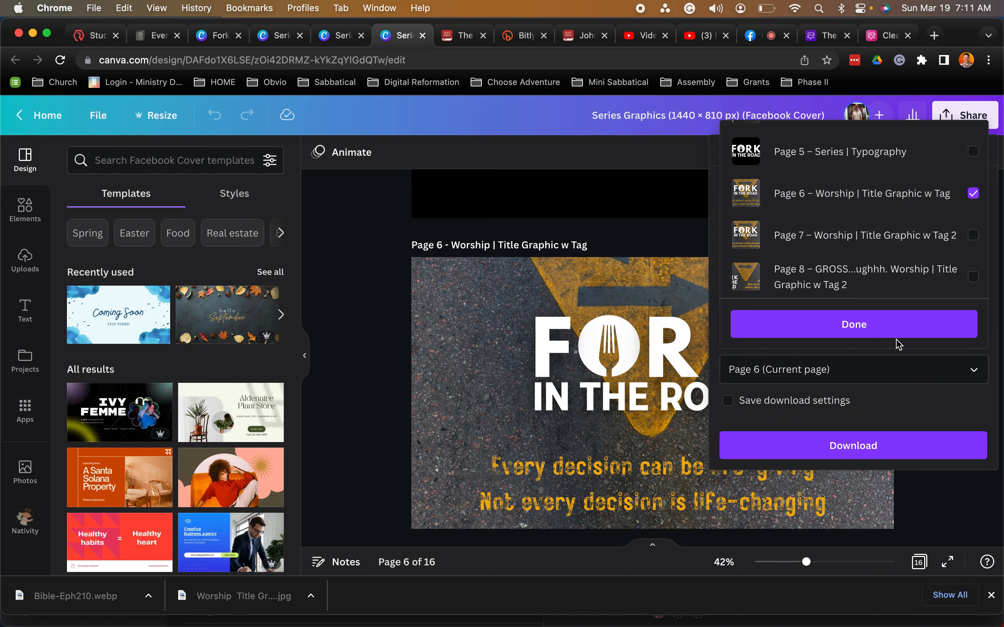
pyautogui.click(880, 329)
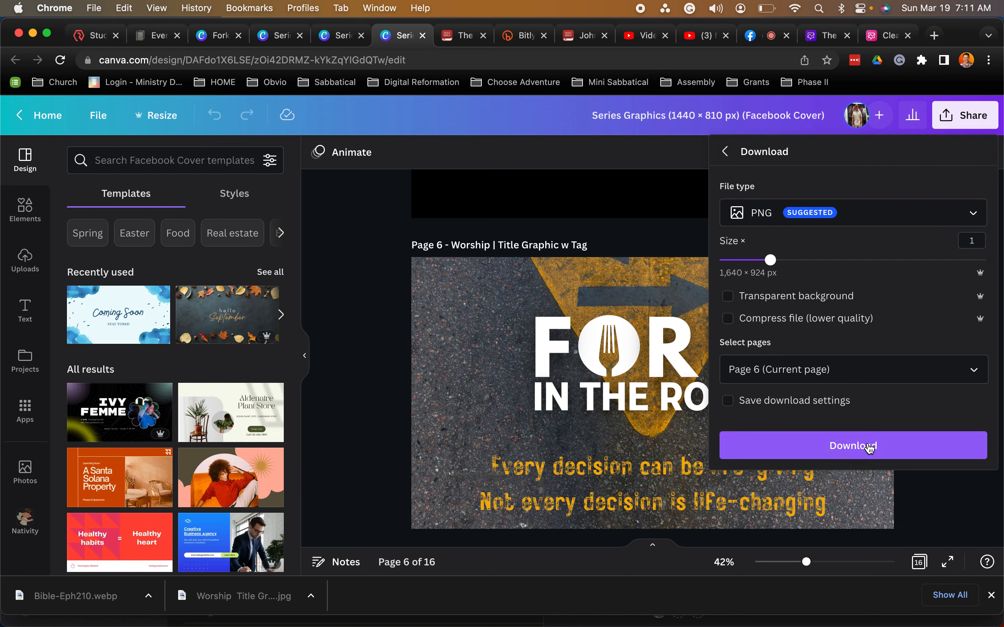
pyautogui.click(866, 447)
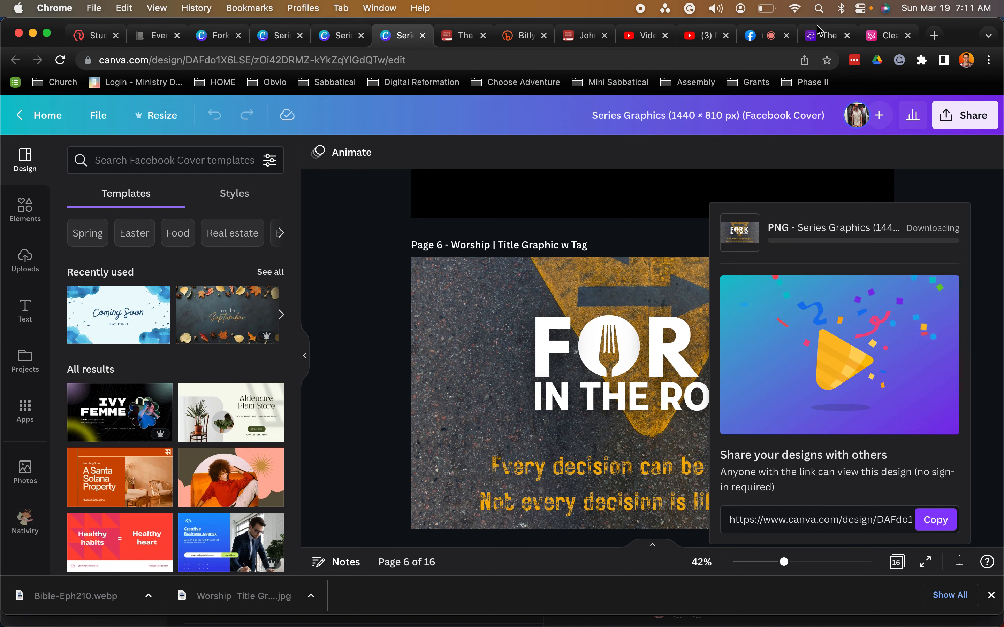
# Switch to Facebook and open The Neighborhood Church's page.
pyautogui.click(757, 40)
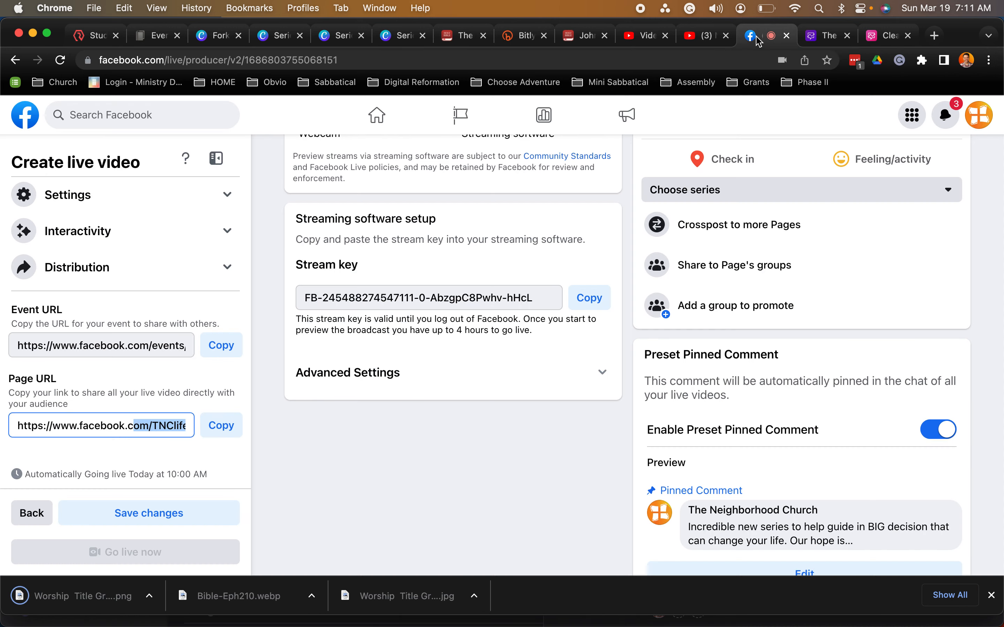
pyautogui.click(978, 119)
pyautogui.click(865, 165)
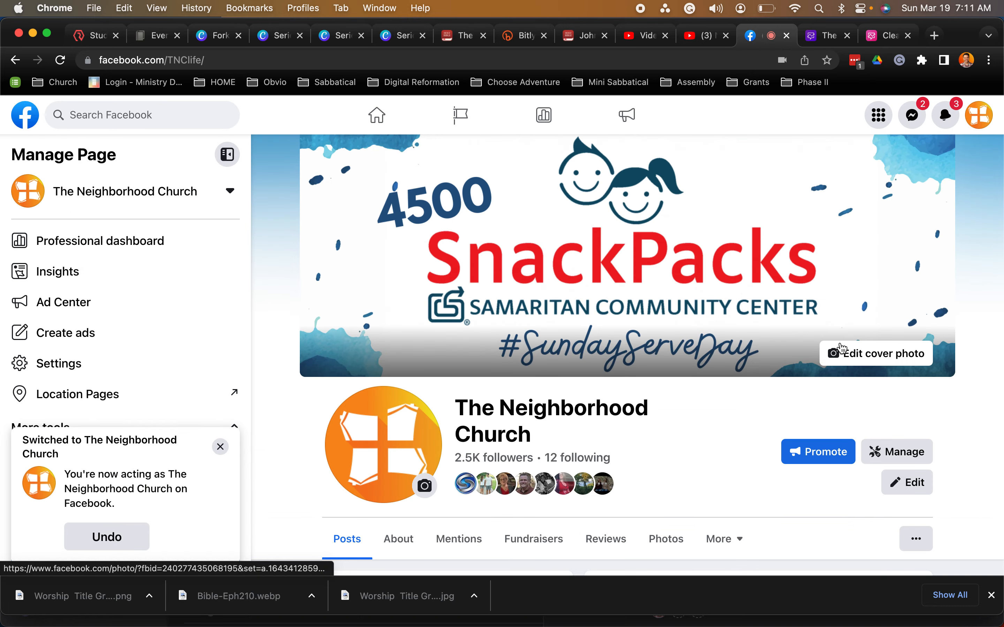
# Upload "Worship Title Graphic w Tag.png" from Downloads as the page's cover photo.
pyautogui.click(876, 354)
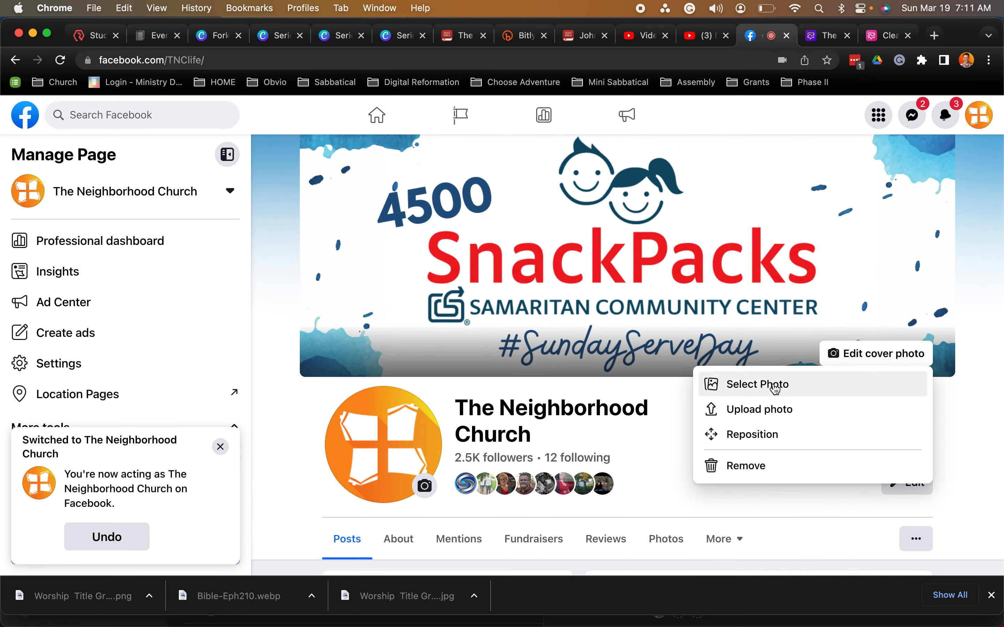
pyautogui.click(768, 410)
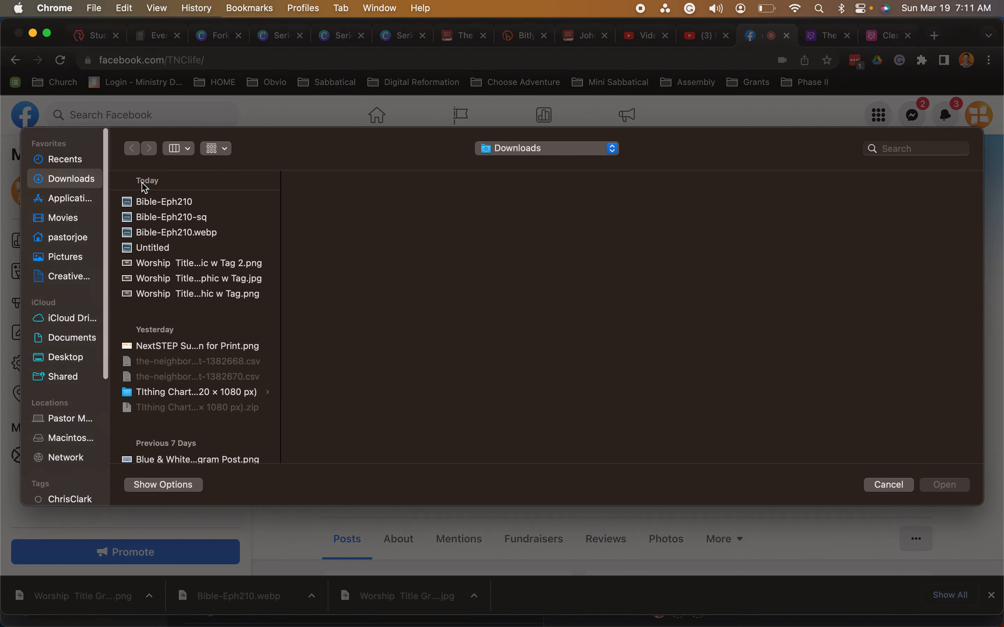
pyautogui.click(163, 266)
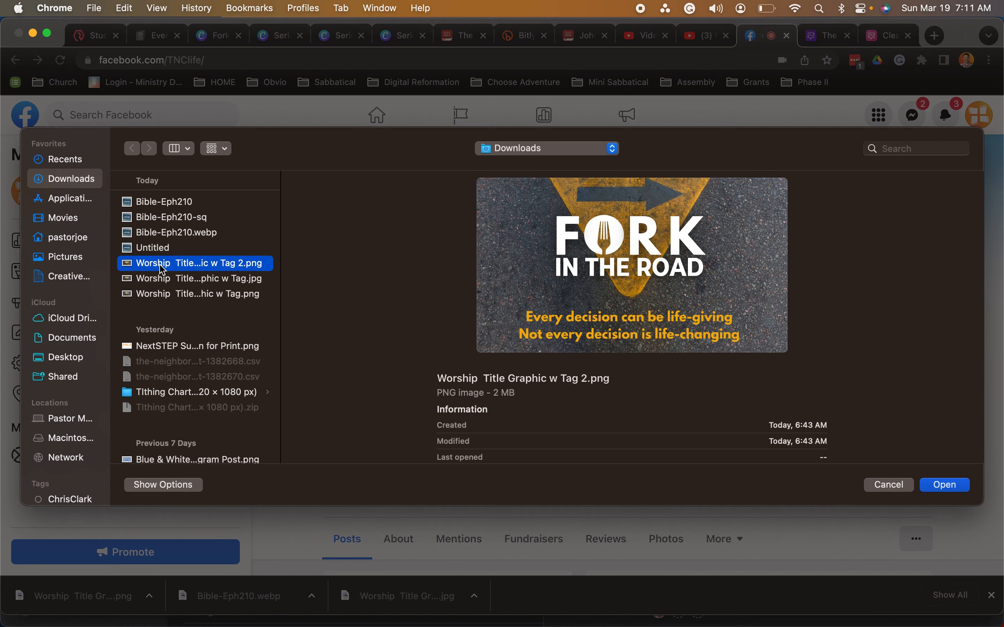
pyautogui.click(174, 283)
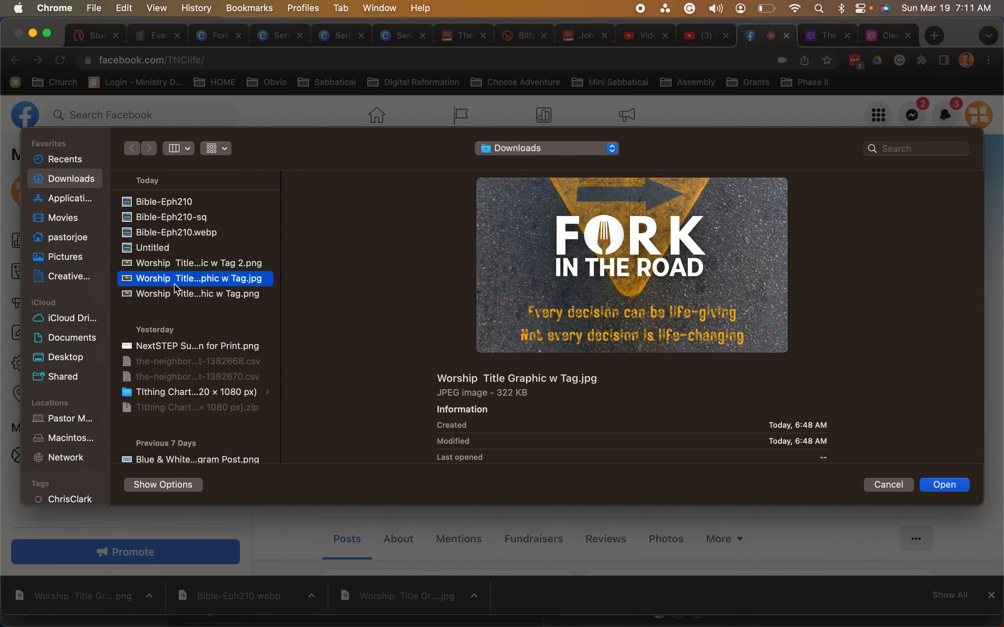
pyautogui.click(171, 297)
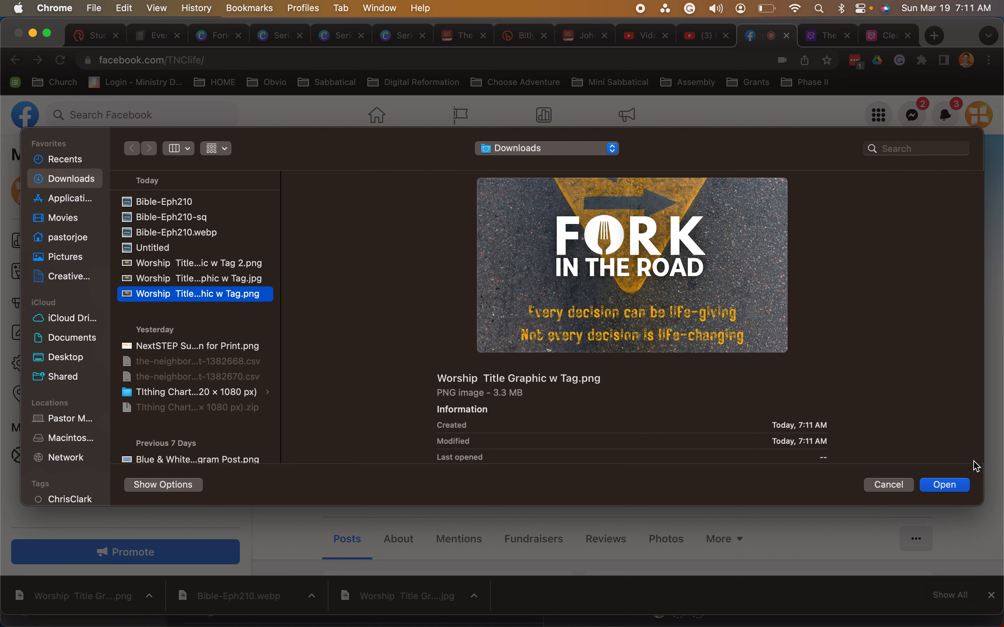
pyautogui.click(942, 484)
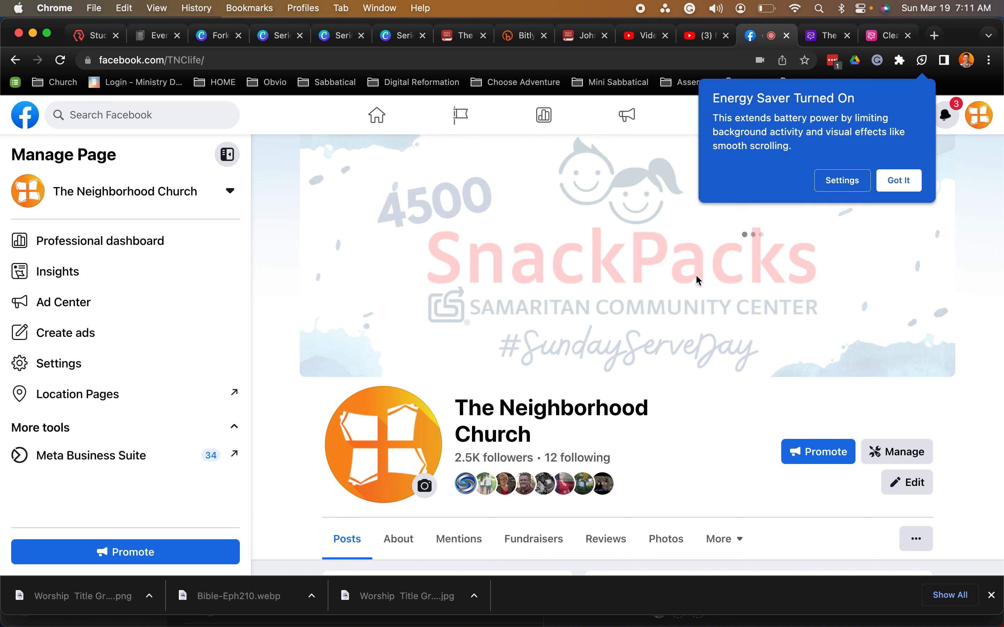
# Dismiss the Energy Saver notice, try to reposition the Fork in the Road cover image lower, and discard the cover photo change.
pyautogui.click(898, 187)
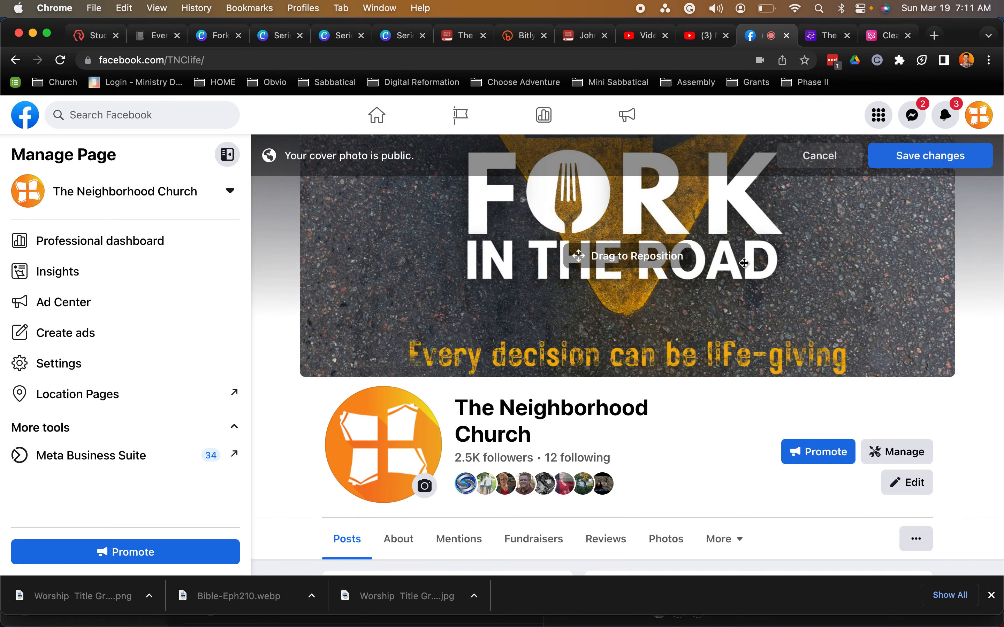
pyautogui.moveTo(746, 275); pyautogui.dragTo(736, 385)
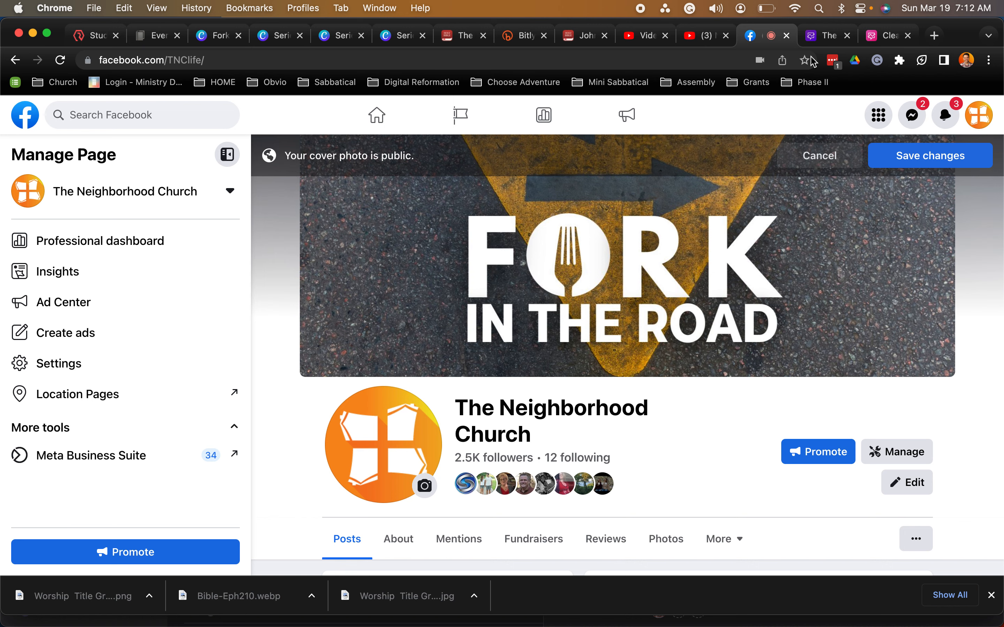
pyautogui.click(820, 156)
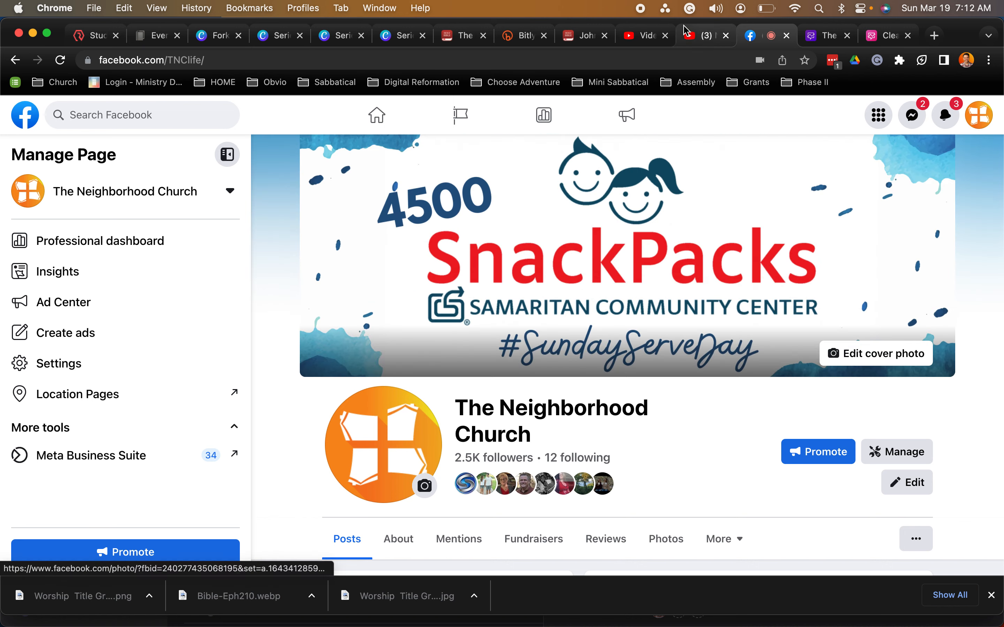
# Switch back to Canva, duplicate the "Worship | Title Graphic w Tag" page, and move the copy's title up with the tagline directly beneath it.
pyautogui.click(398, 35)
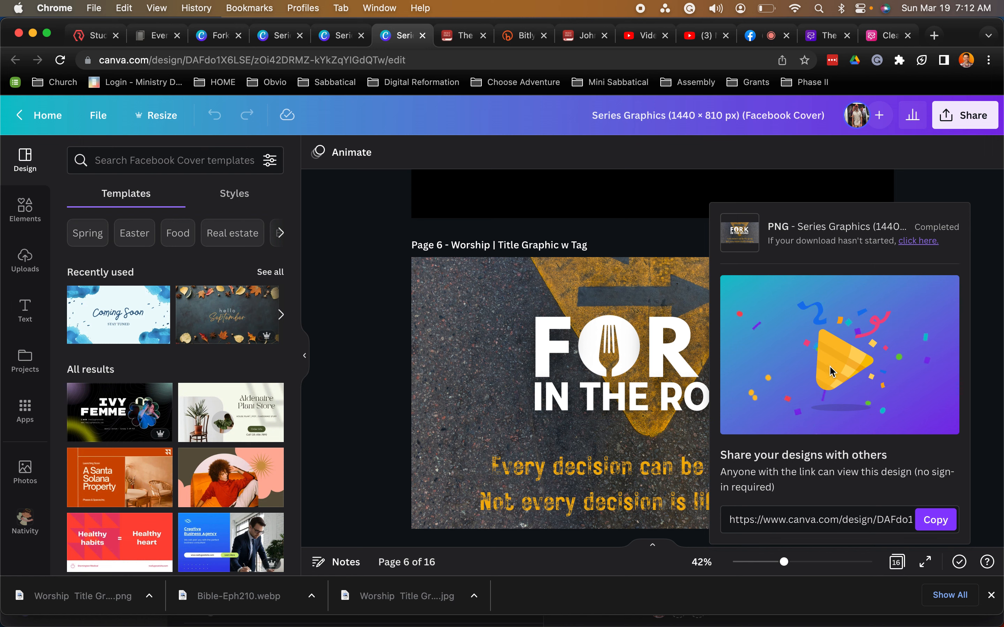
pyautogui.click(974, 296)
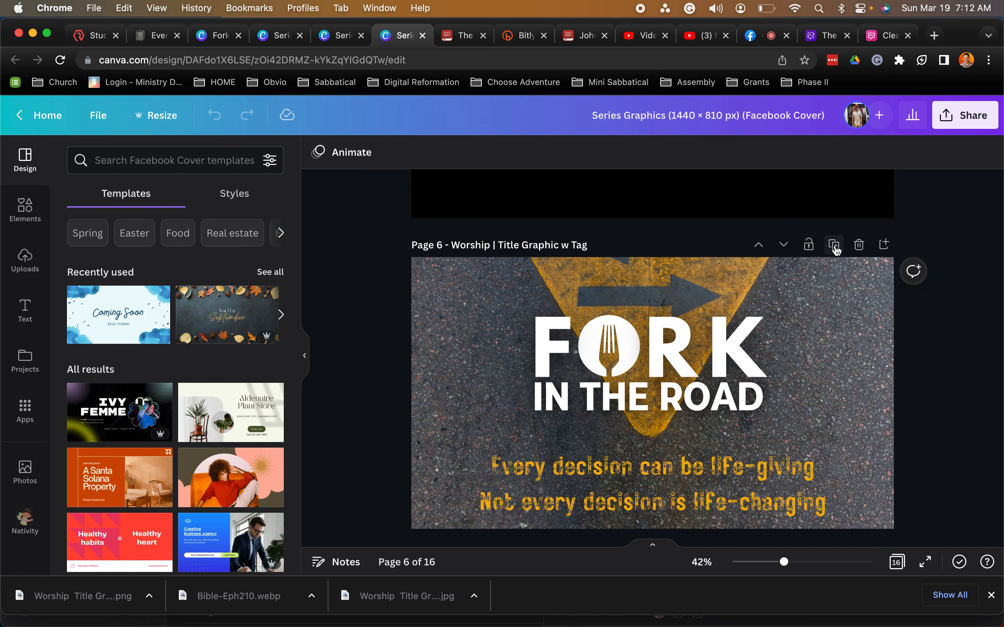
pyautogui.click(836, 249)
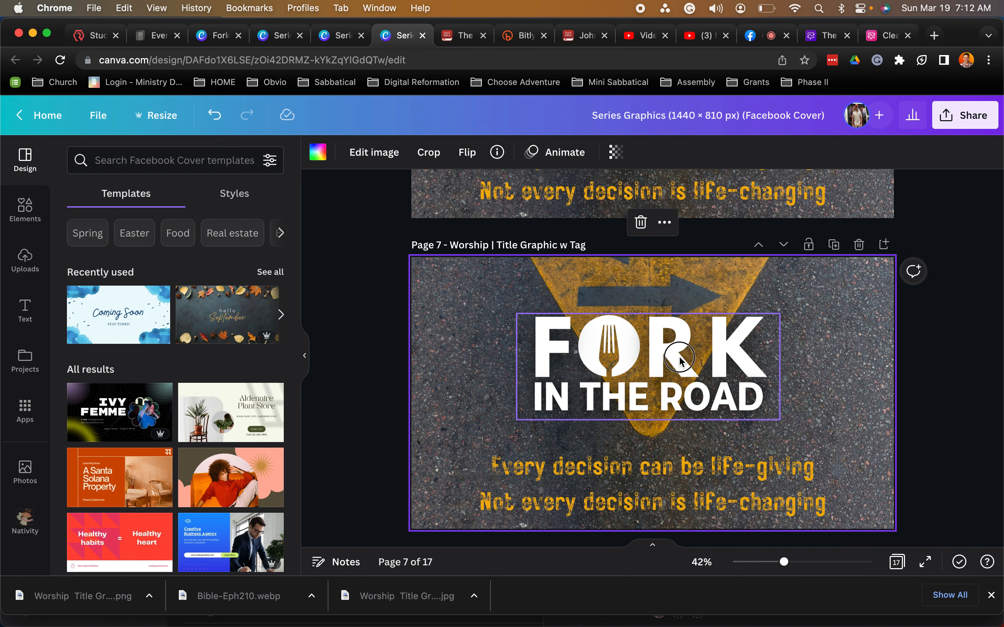
pyautogui.moveTo(680, 359); pyautogui.dragTo(680, 310)
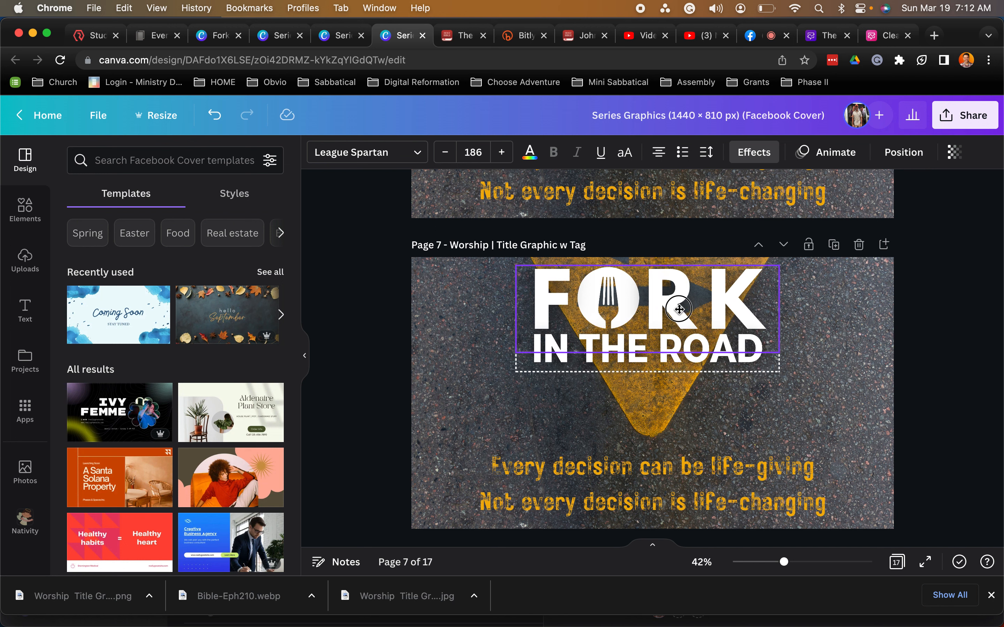
pyautogui.moveTo(693, 457); pyautogui.dragTo(688, 380)
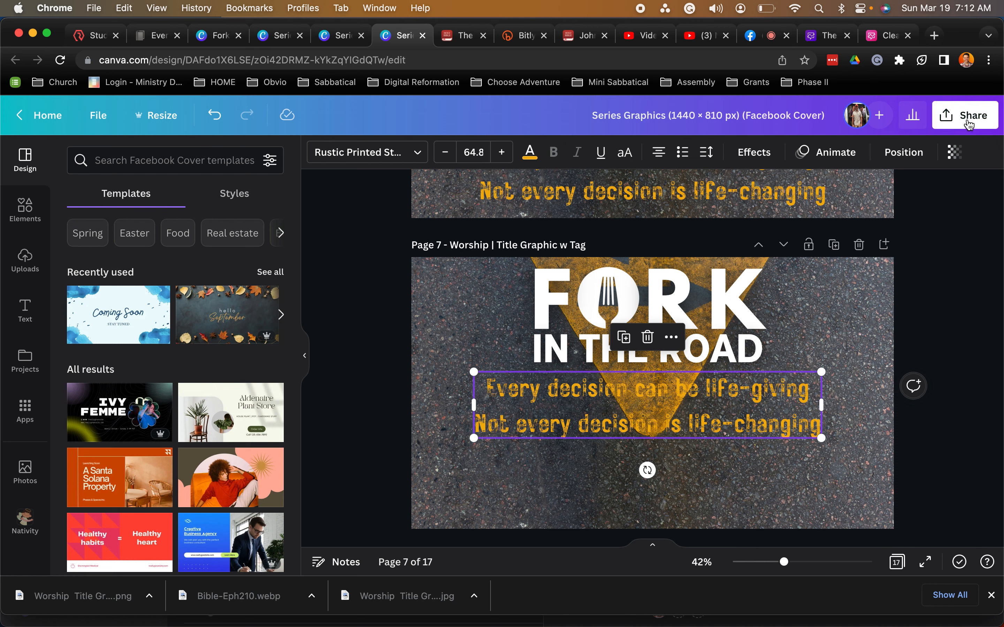
# Download only page 7, "Worship | Title Graphic w Tag", as a PNG.
pyautogui.click(974, 121)
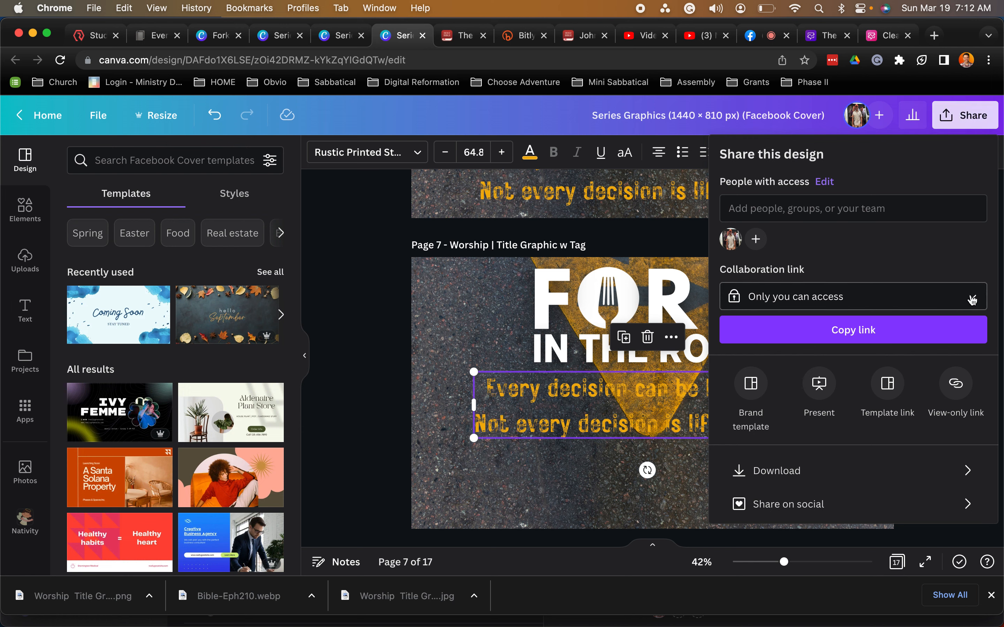
pyautogui.click(873, 478)
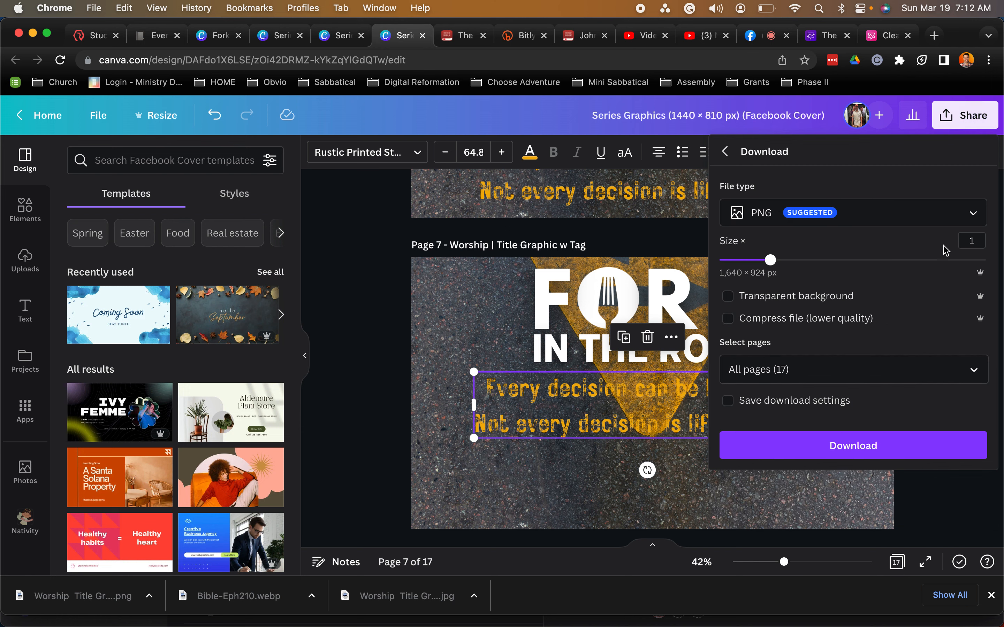
pyautogui.click(971, 368)
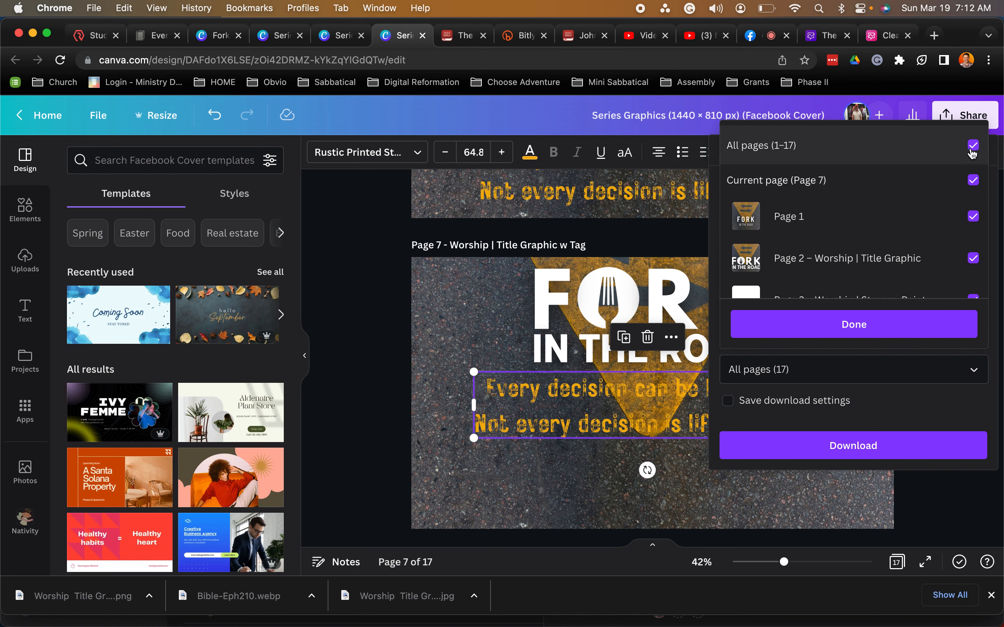
pyautogui.click(974, 146)
pyautogui.scroll(-5, 954, 208)
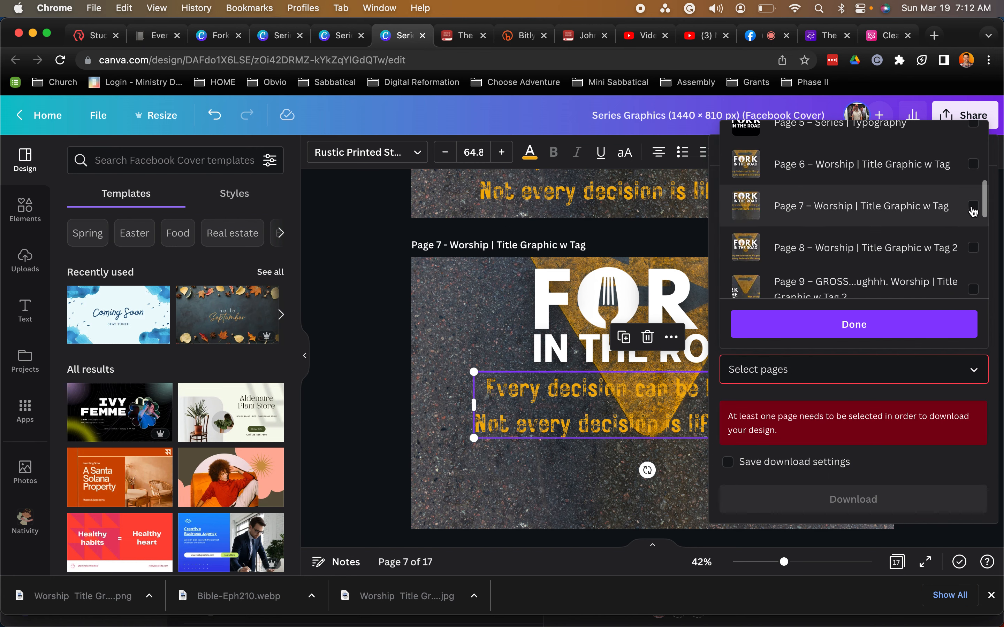
pyautogui.click(973, 207)
pyautogui.click(904, 324)
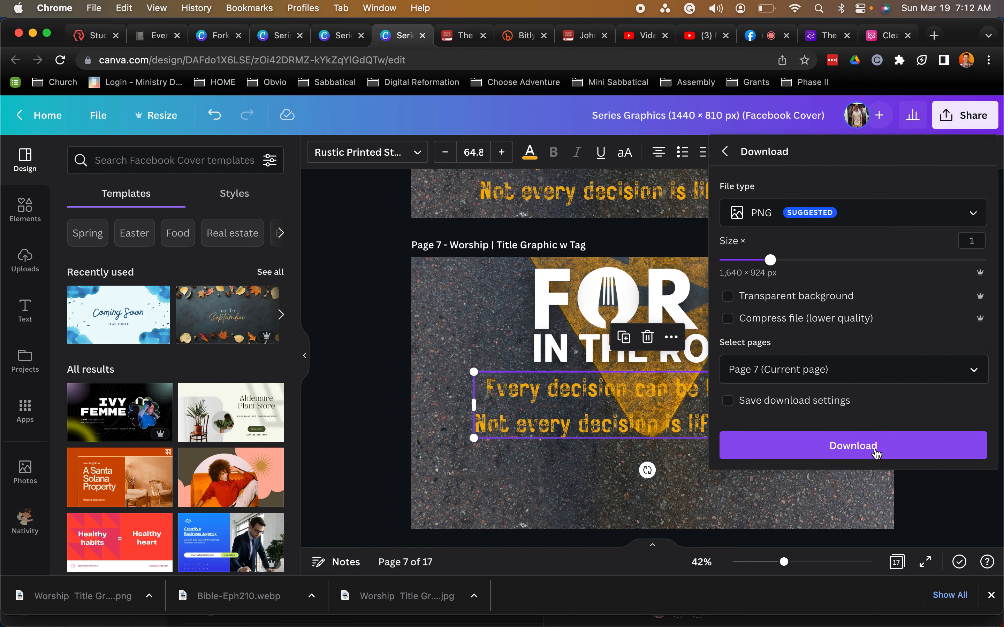
pyautogui.click(874, 447)
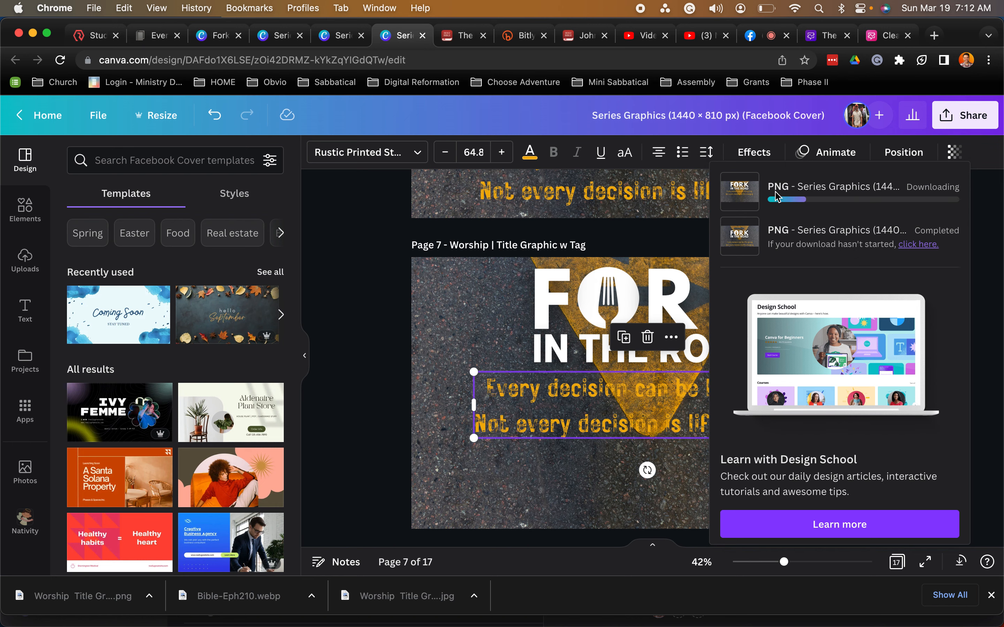
# Switch to Facebook and upload "Worship Title Graphic w Tag (1).png" from Downloads as the page's cover photo.
pyautogui.click(761, 35)
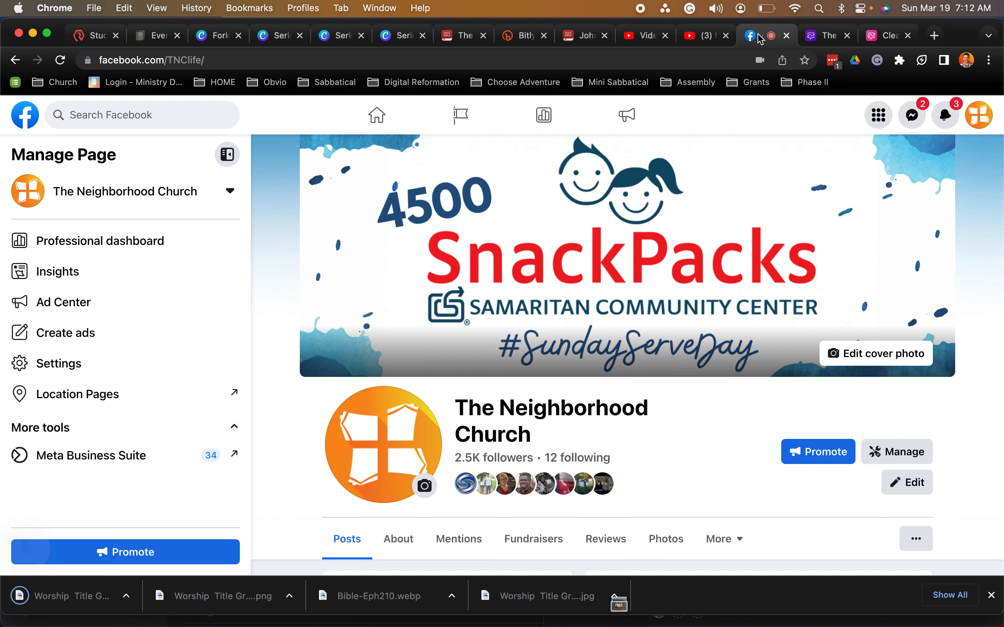
pyautogui.click(847, 353)
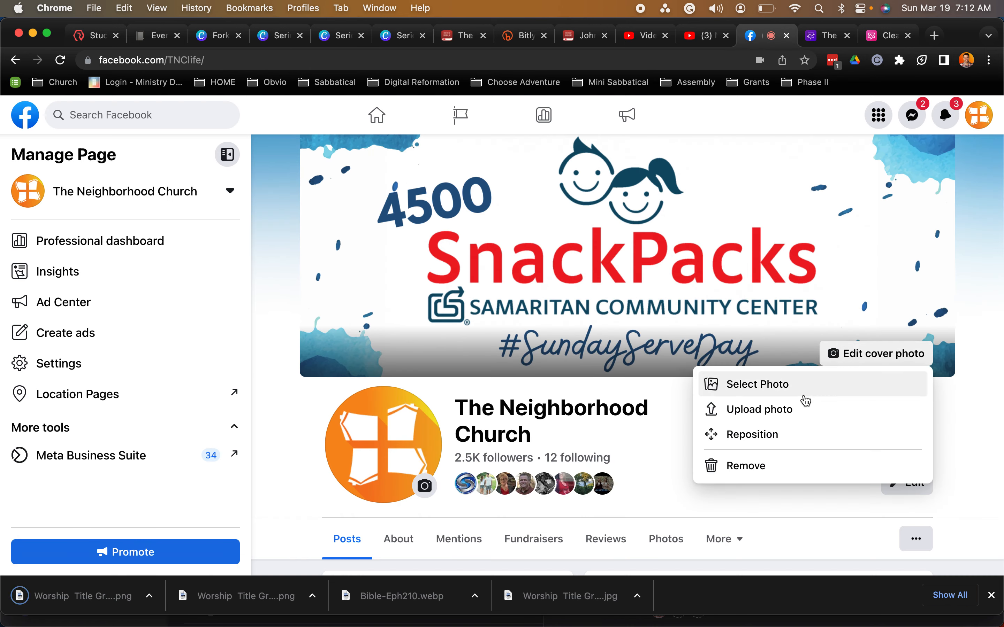
pyautogui.click(772, 419)
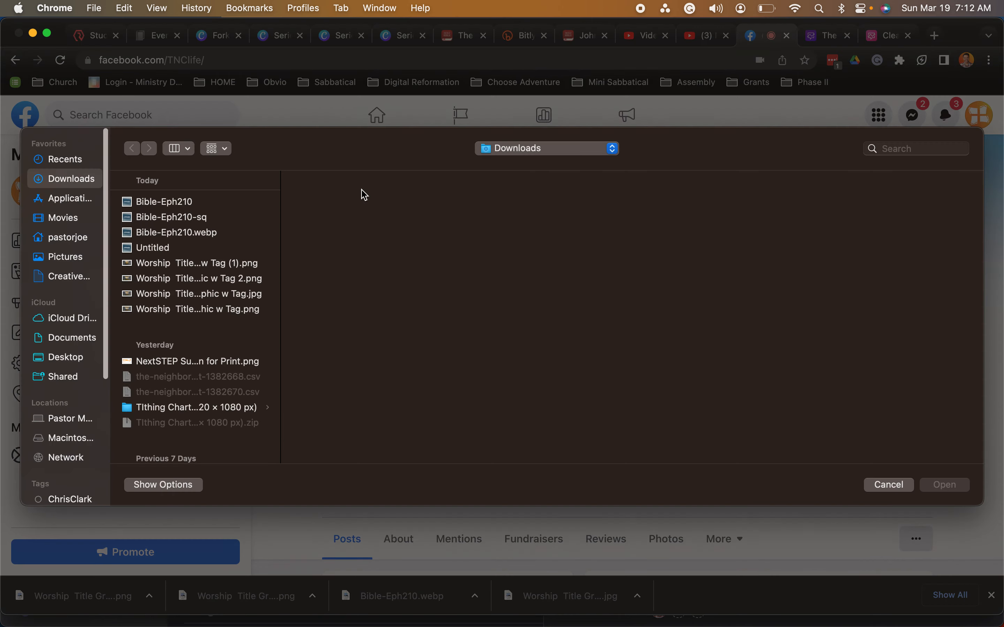
pyautogui.click(211, 308)
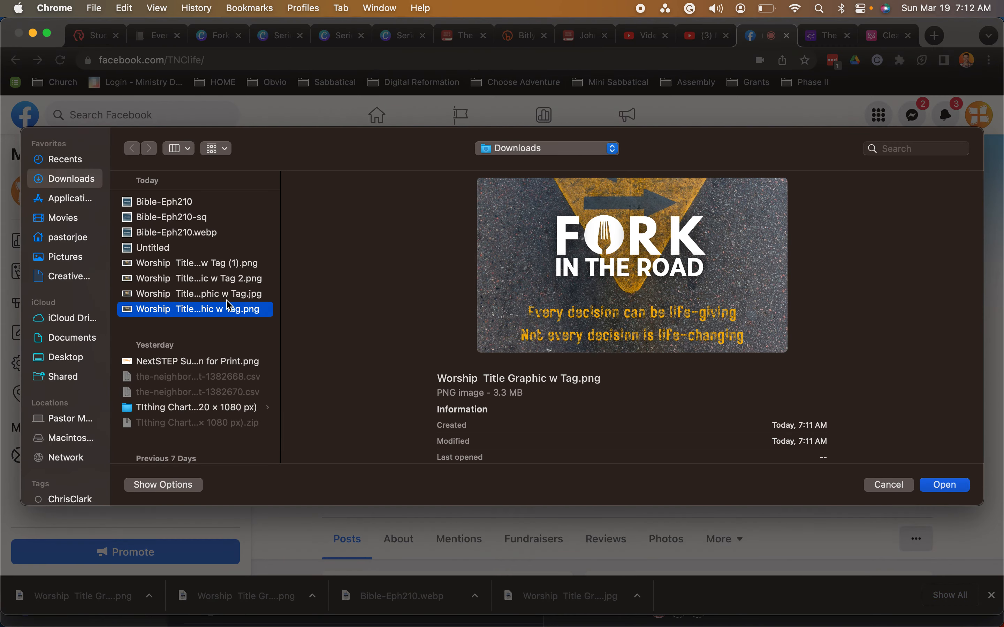
pyautogui.click(190, 295)
pyautogui.click(189, 312)
pyautogui.click(194, 280)
pyautogui.click(201, 254)
pyautogui.click(194, 279)
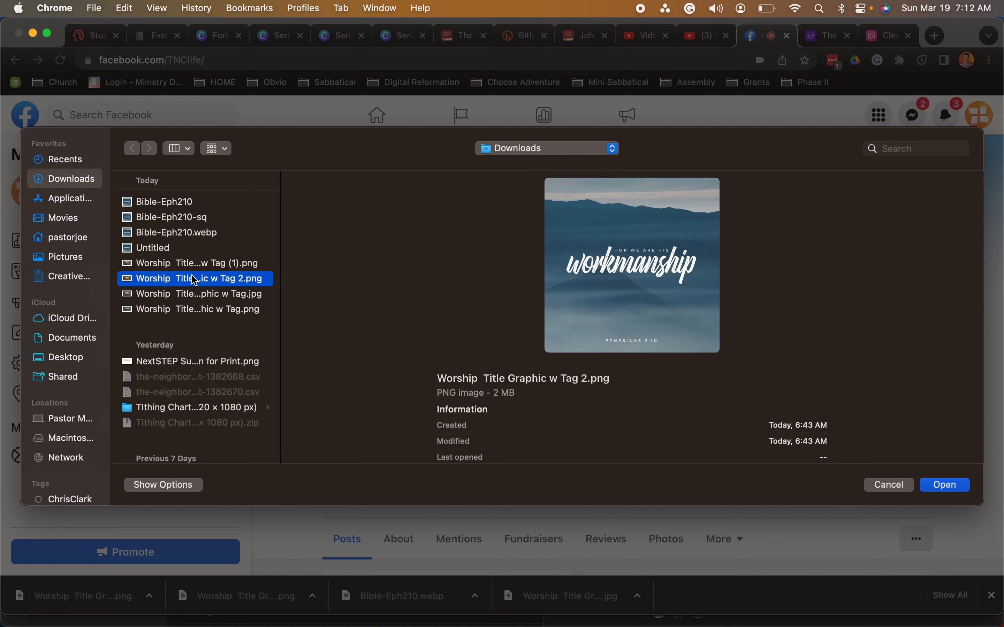
pyautogui.click(193, 265)
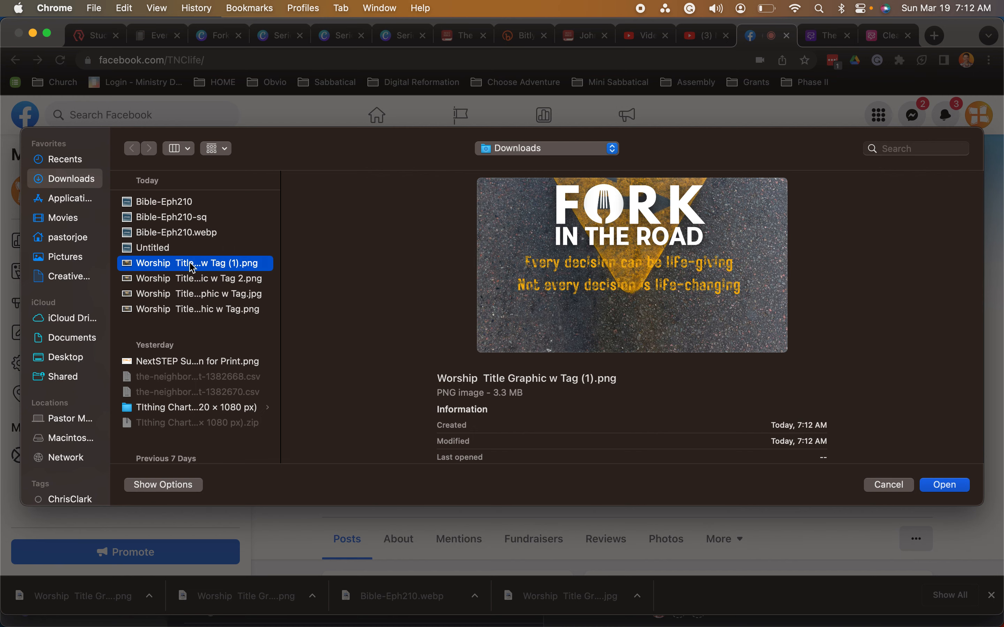
pyautogui.click(941, 486)
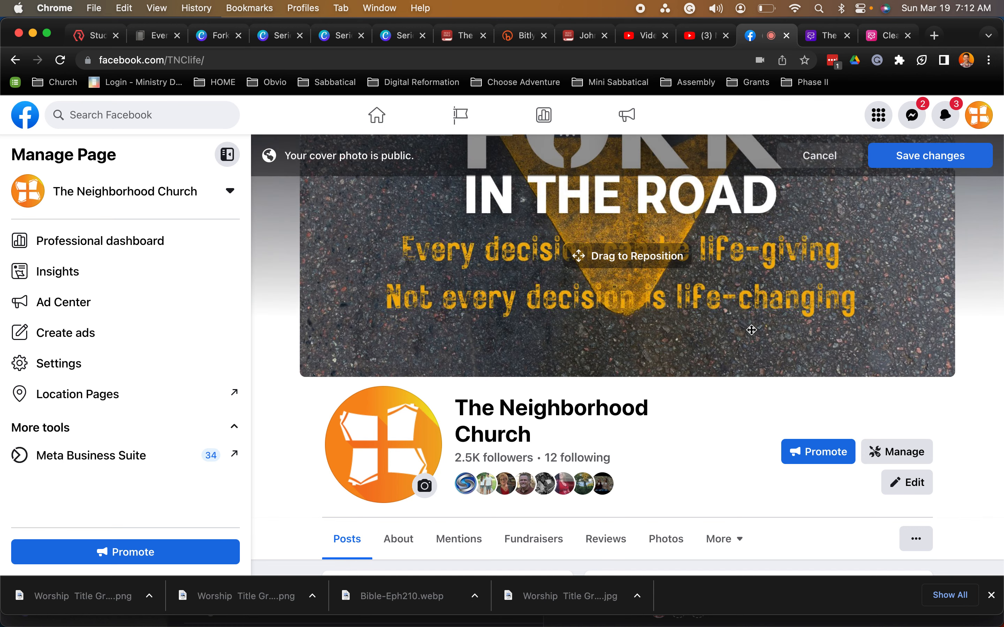
# Reposition the cover image lower so the full Fork in the Road title and tagline fit, and save the cover photo.
pyautogui.moveTo(767, 227); pyautogui.dragTo(770, 283)
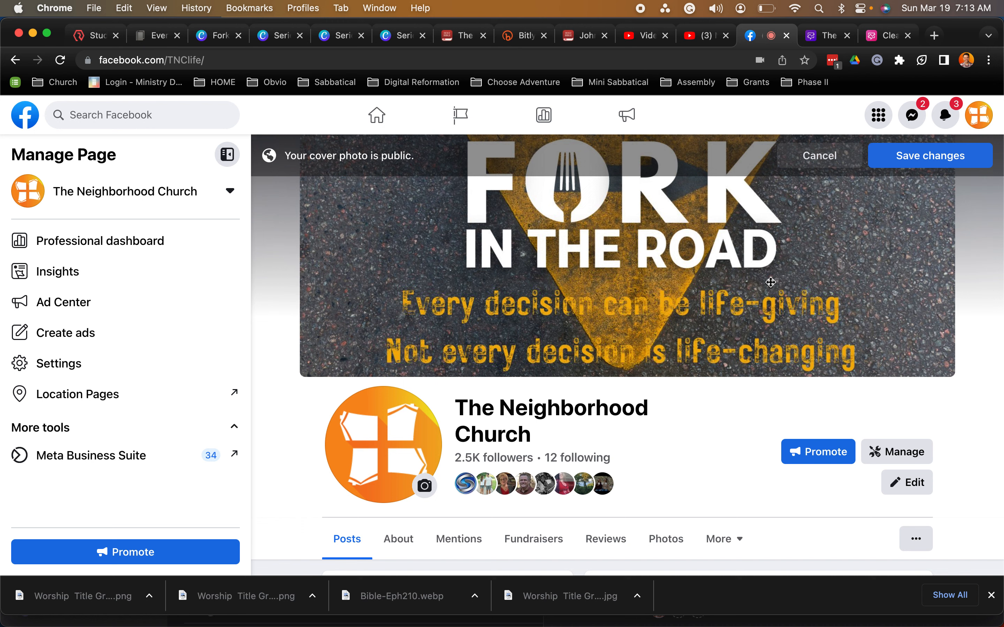
pyautogui.click(921, 158)
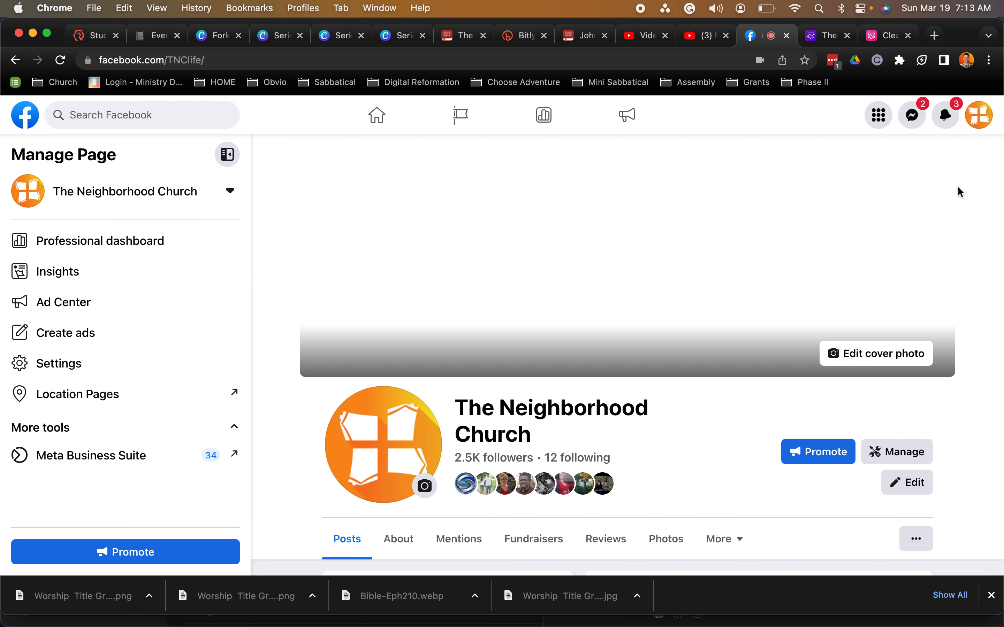
pyautogui.scroll(-2, 962, 209)
pyautogui.scroll(-15, 962, 211)
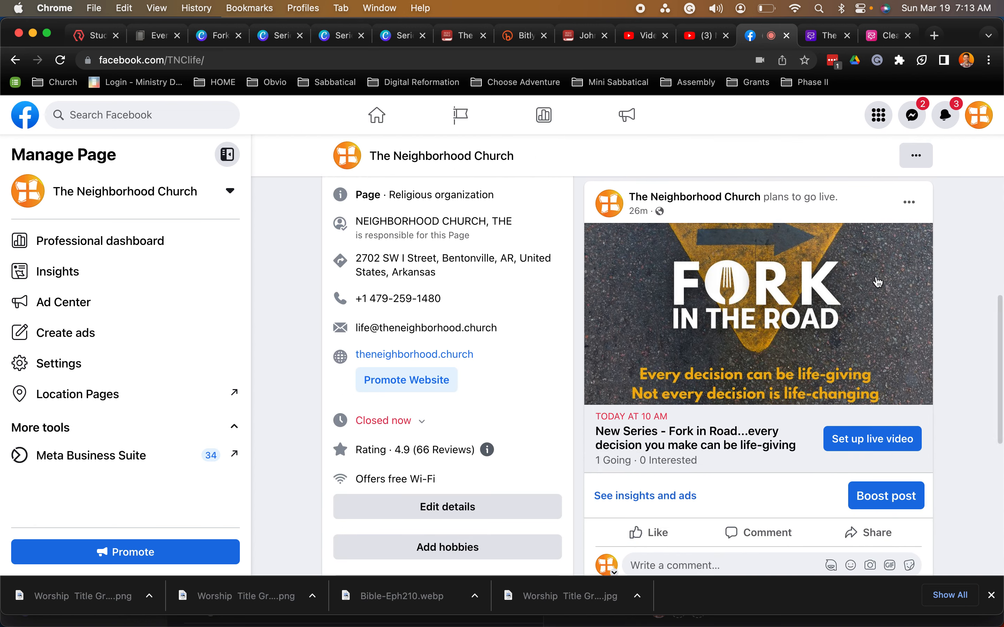
pyautogui.scroll(-8, 987, 270)
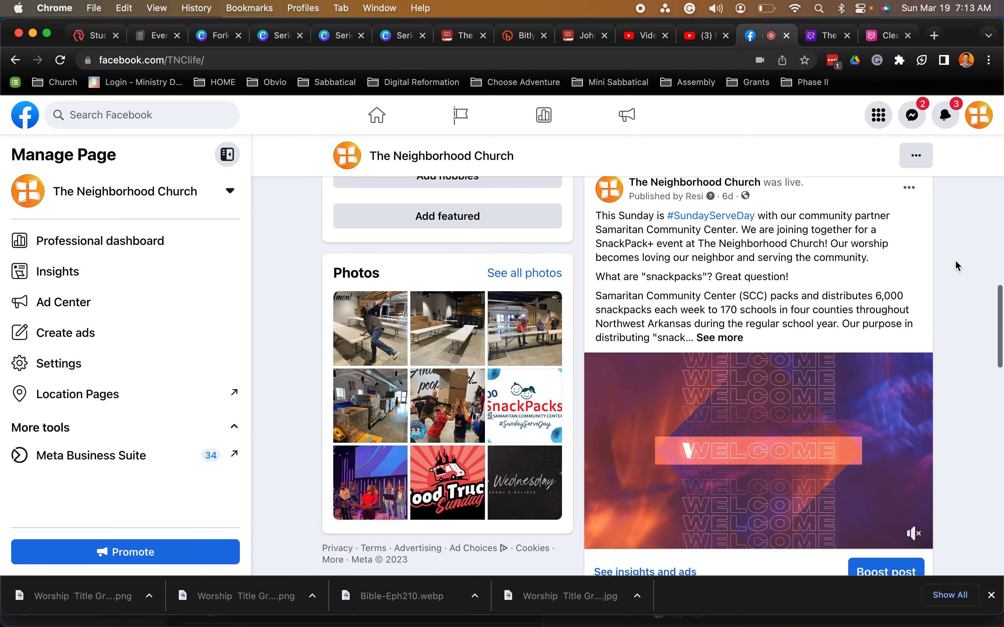
pyautogui.scroll(8, 948, 272)
pyautogui.scroll(15, 949, 277)
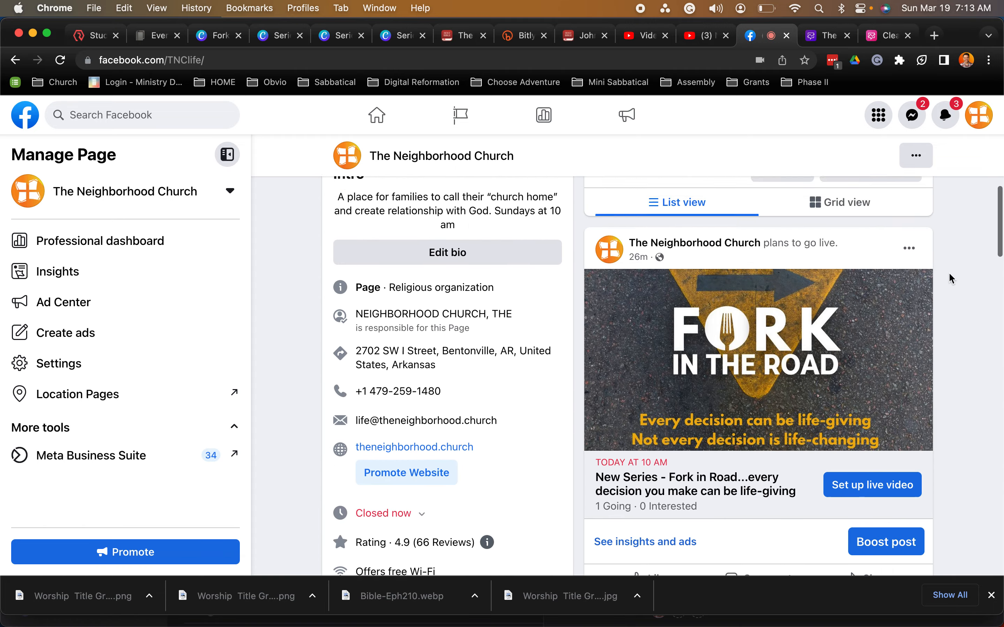
pyautogui.scroll(3, 949, 273)
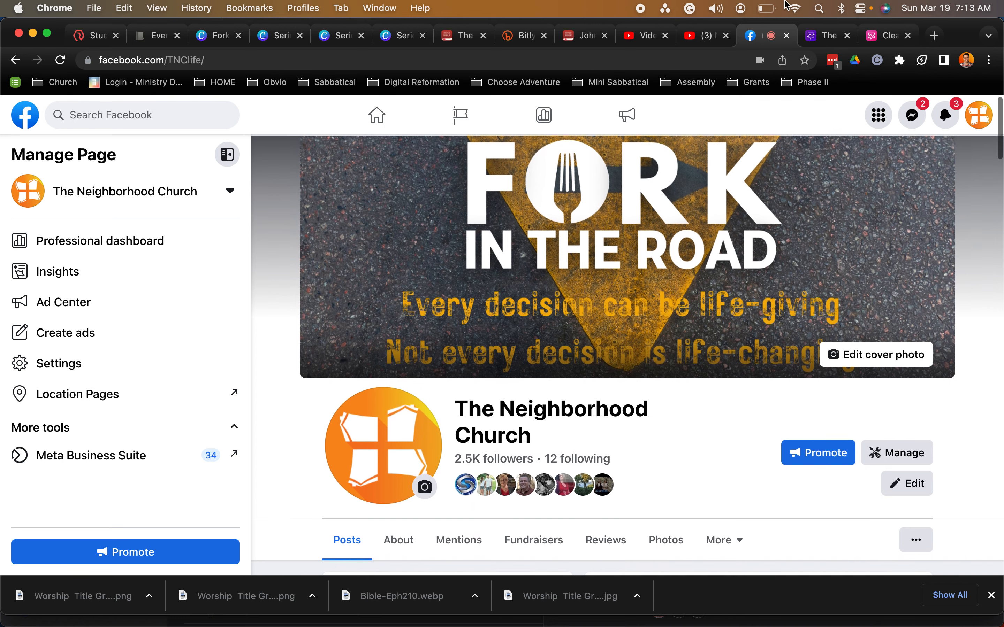